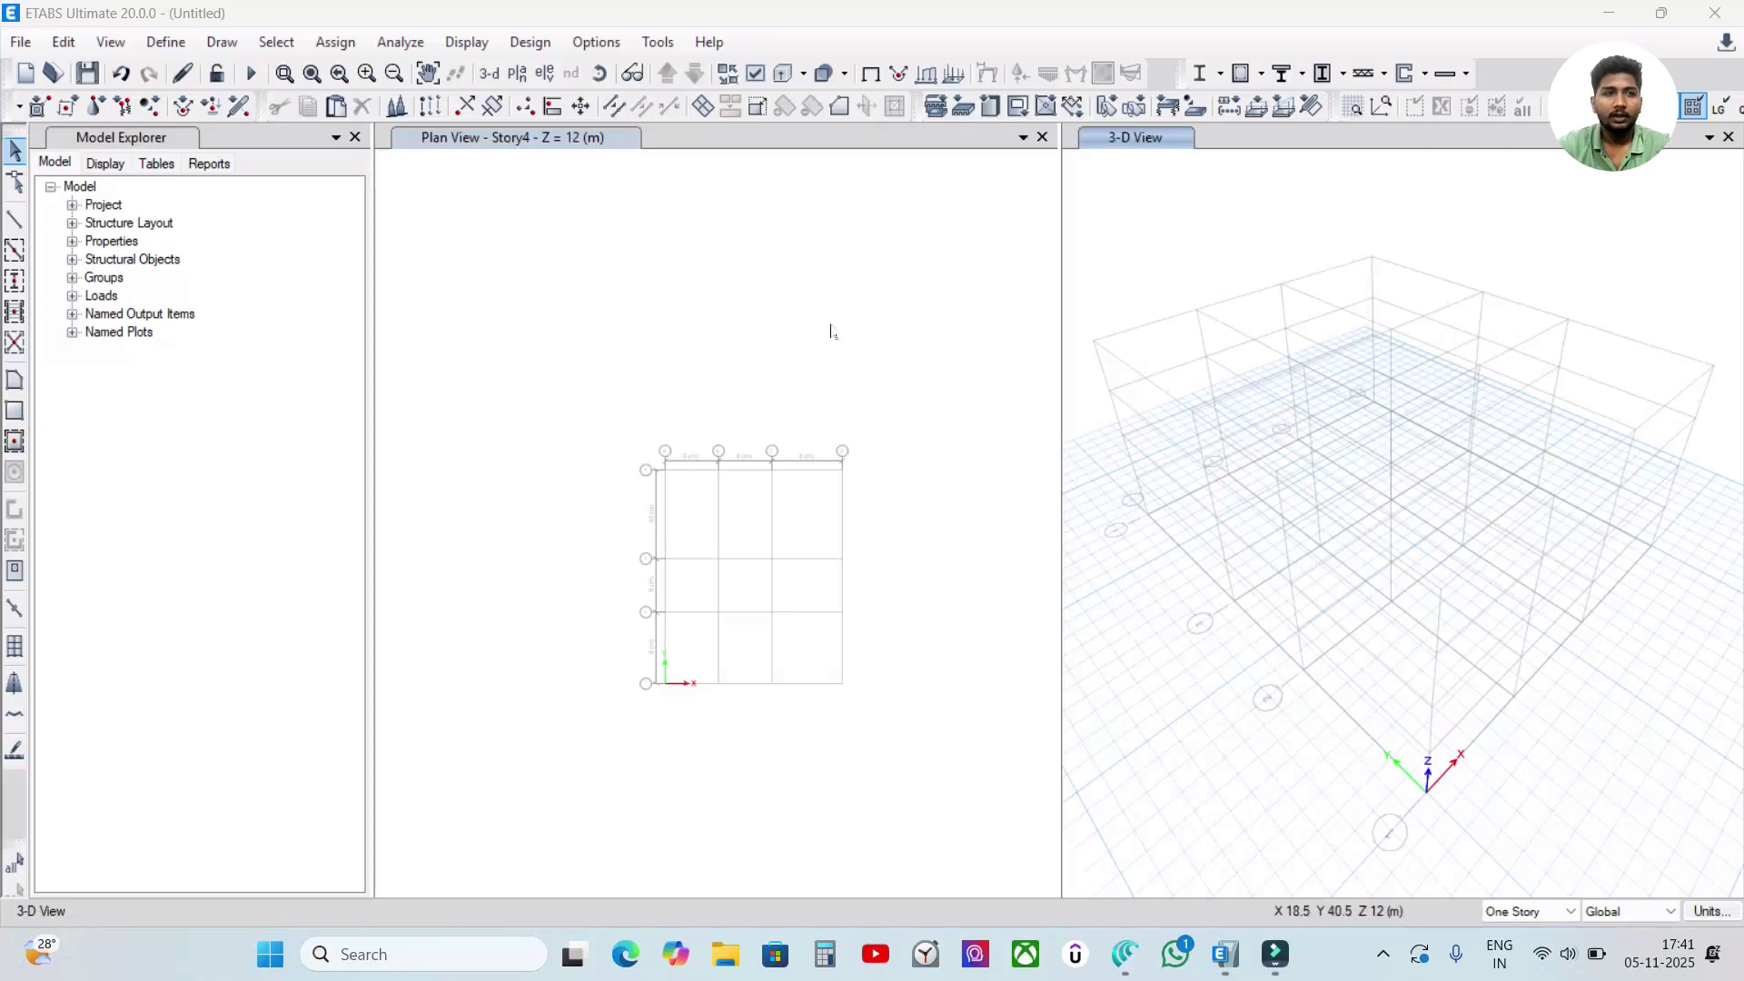
# - Review the list of defined materials
pyautogui.click(178, 50)
pyautogui.click(209, 70)
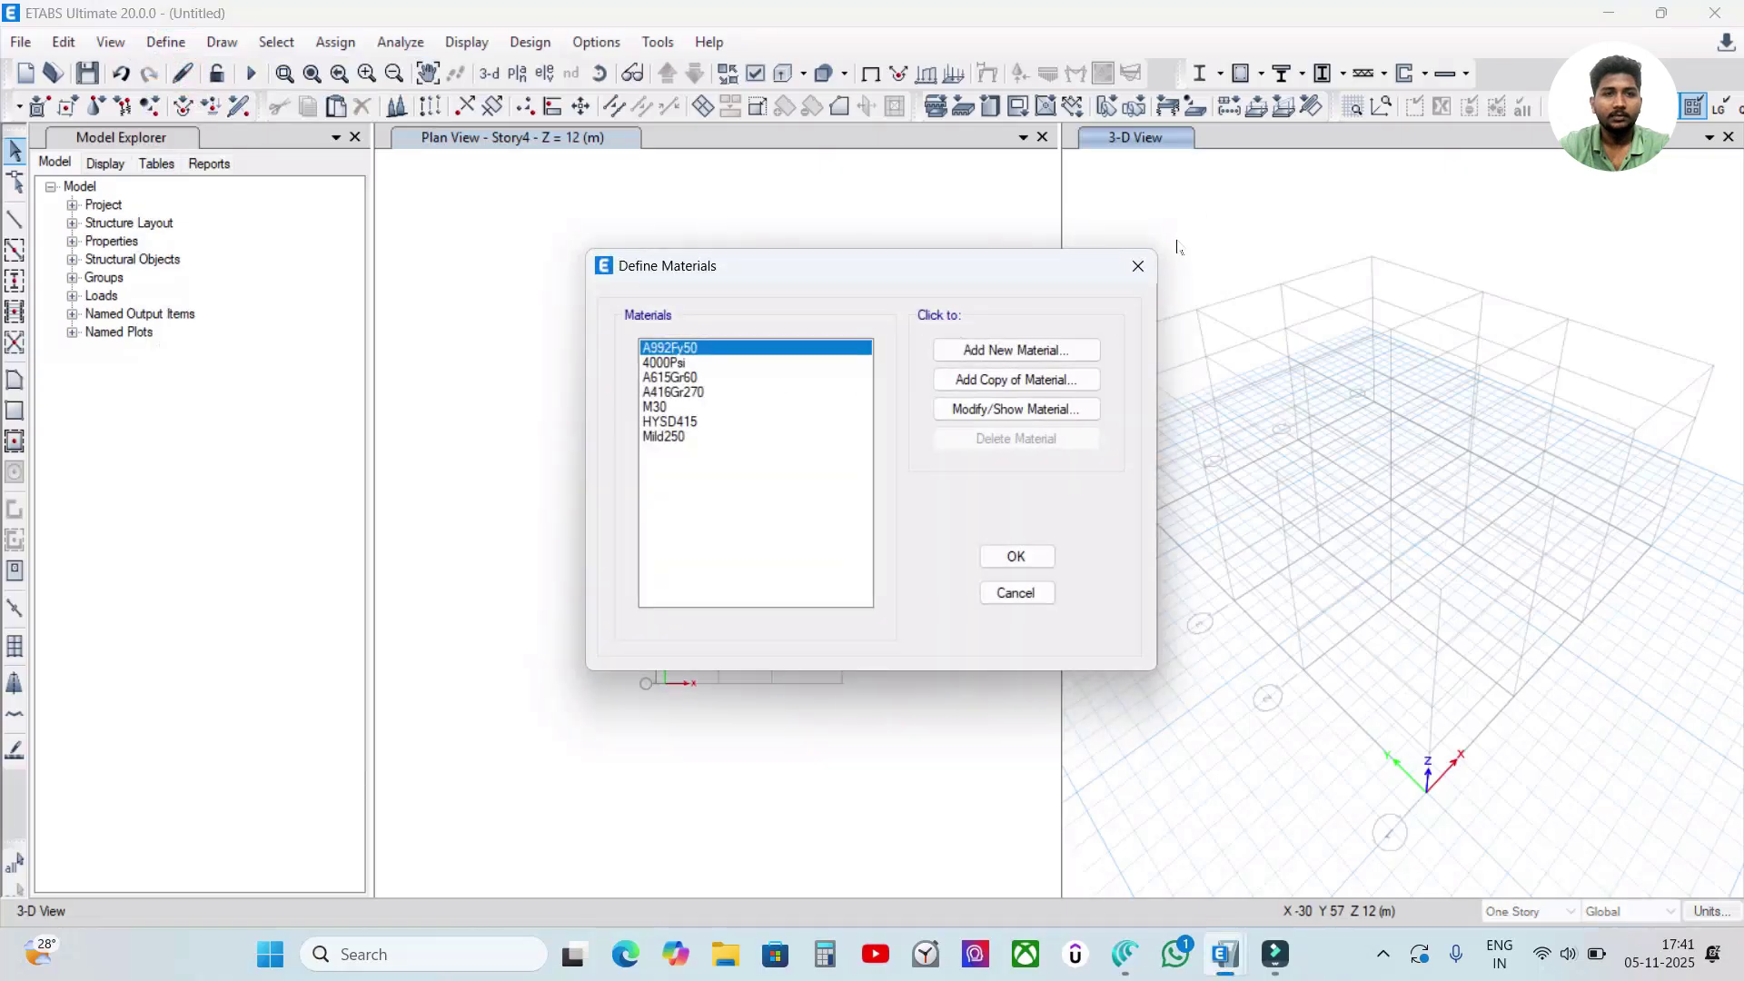
pyautogui.click(1138, 267)
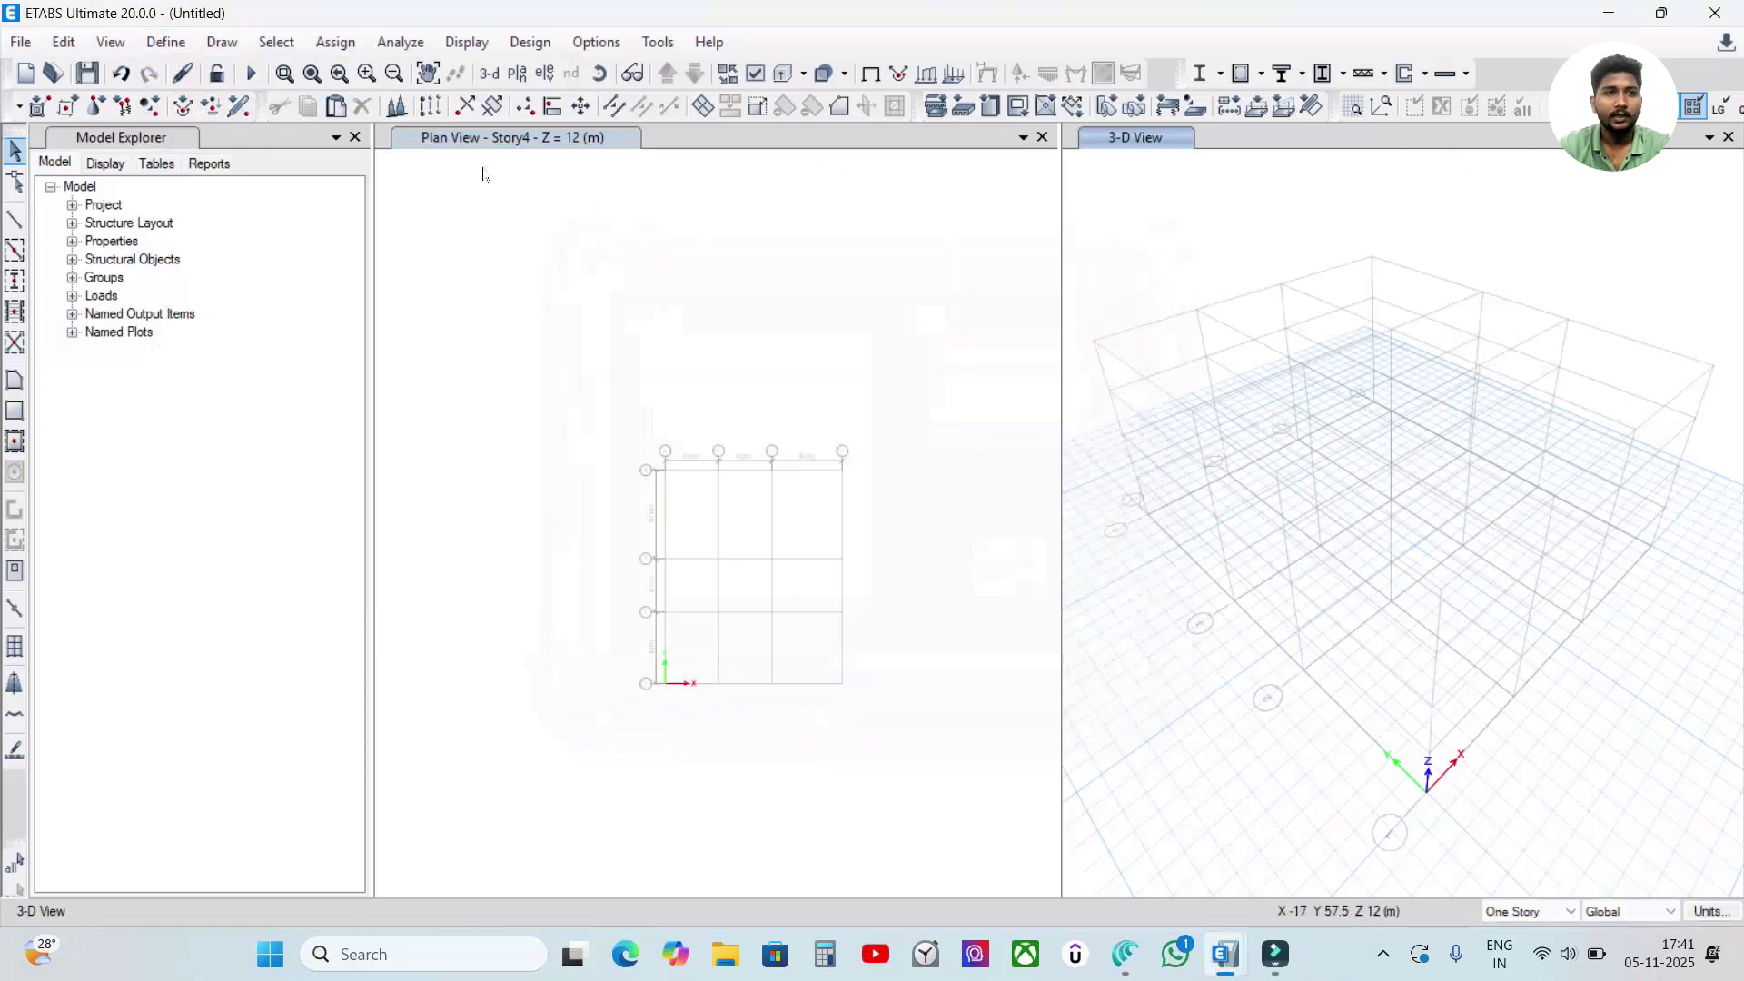
# - Rename the B 300*500mm frame section as B 200*400mm
pyautogui.click(163, 43)
pyautogui.moveTo(196, 109)
pyautogui.click(556, 111)
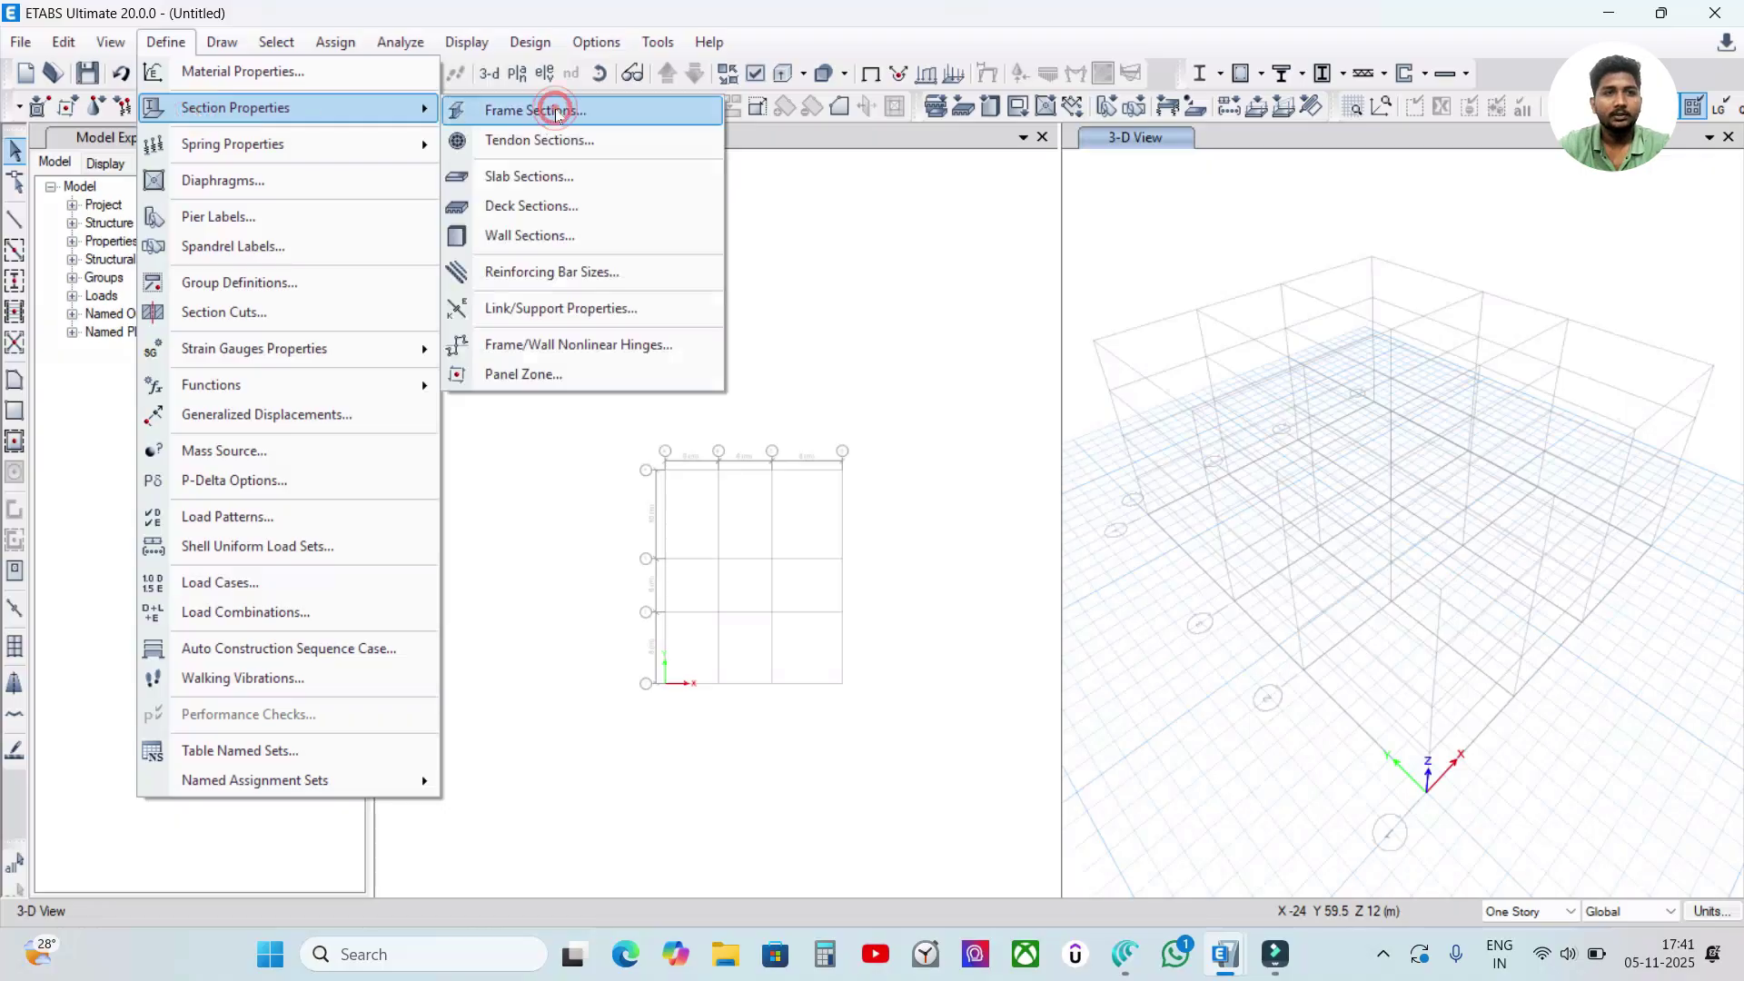
pyautogui.click(698, 449)
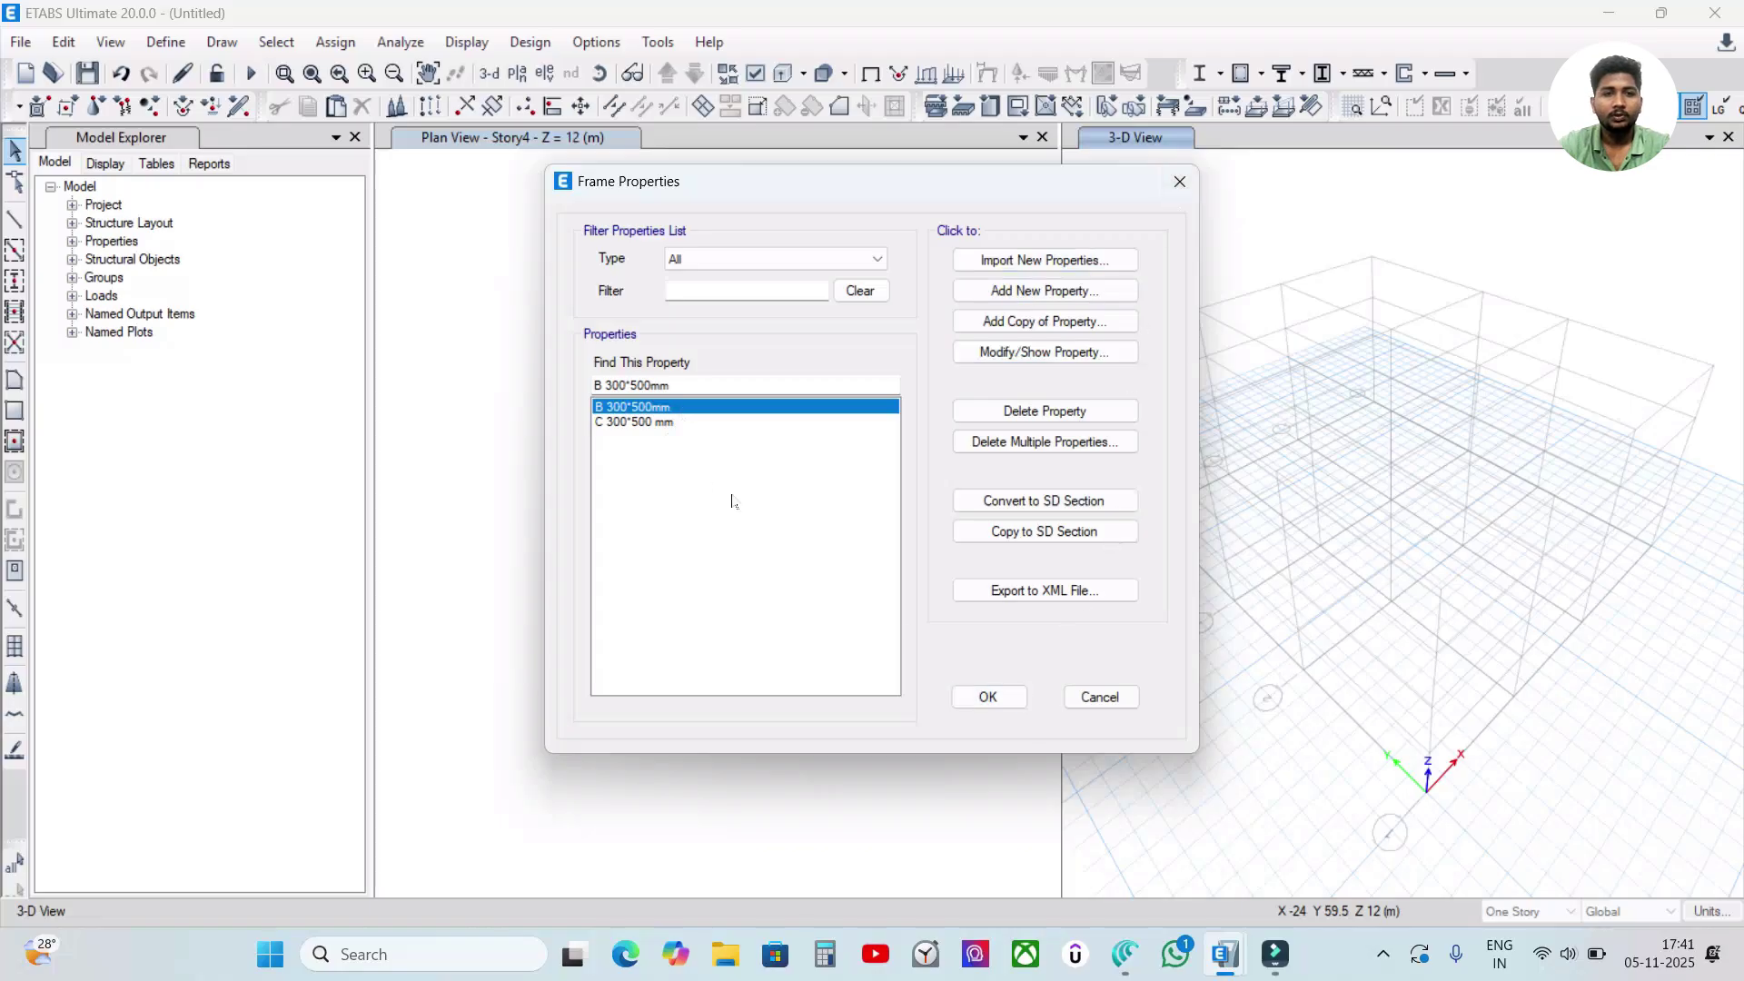
pyautogui.click(1043, 352)
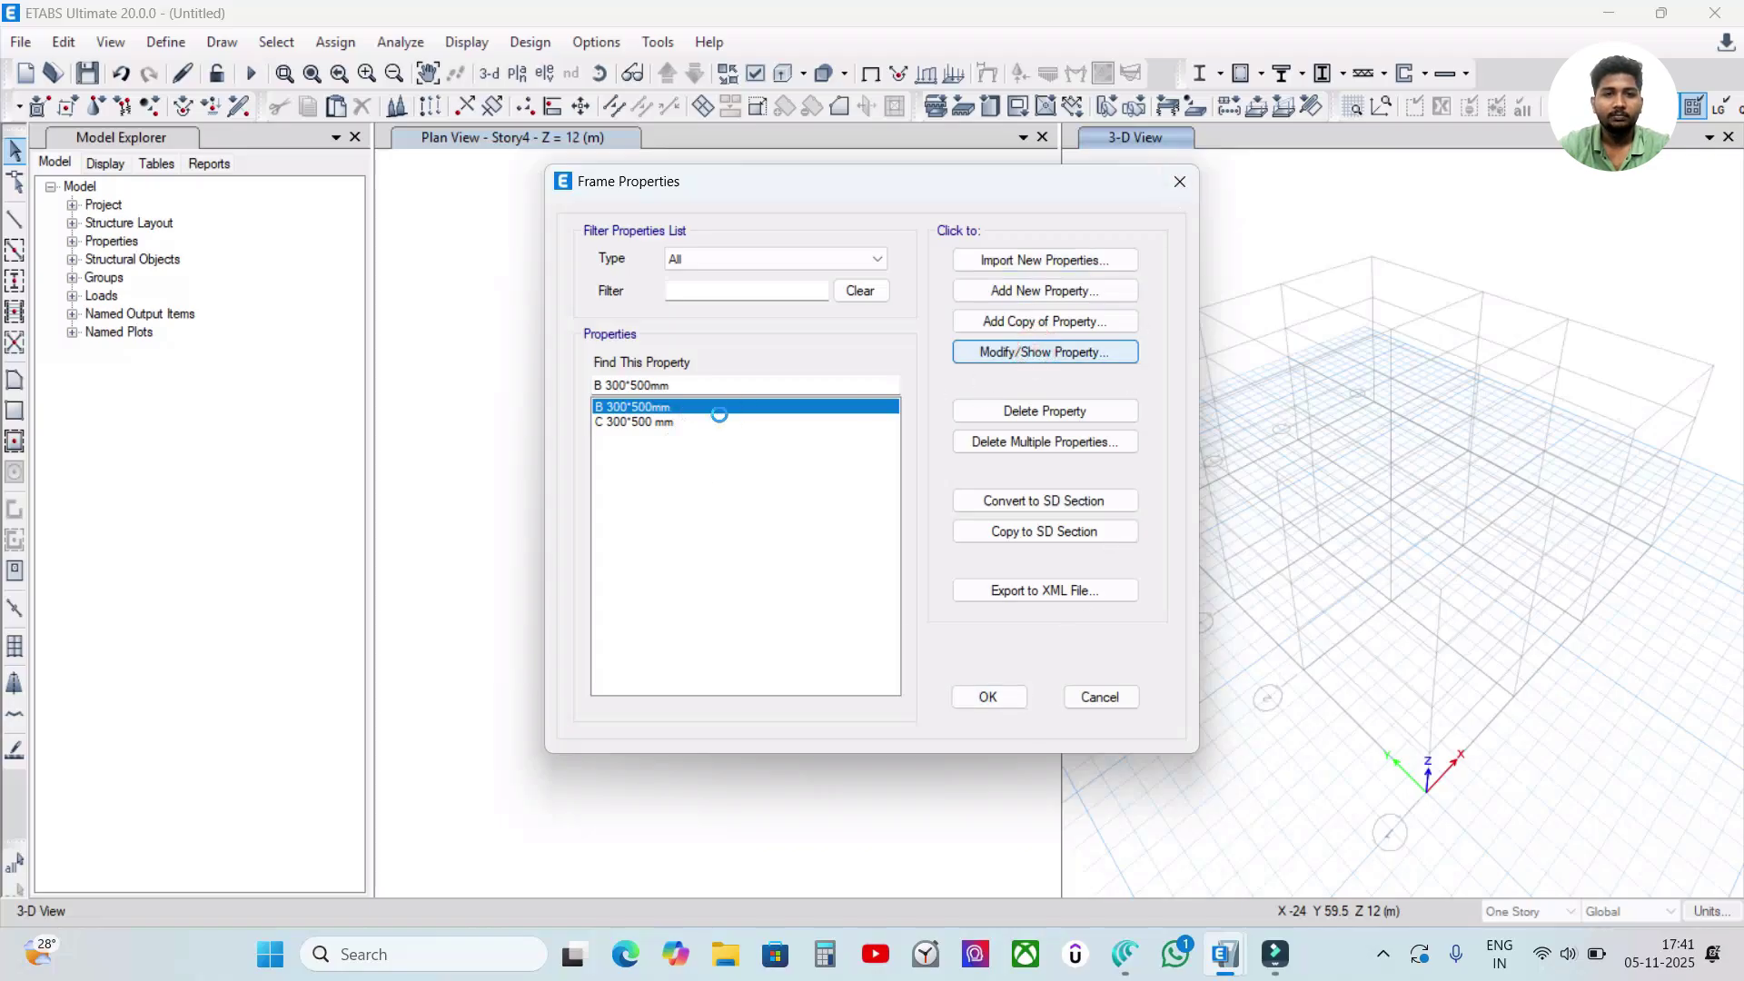
pyautogui.click(740, 181)
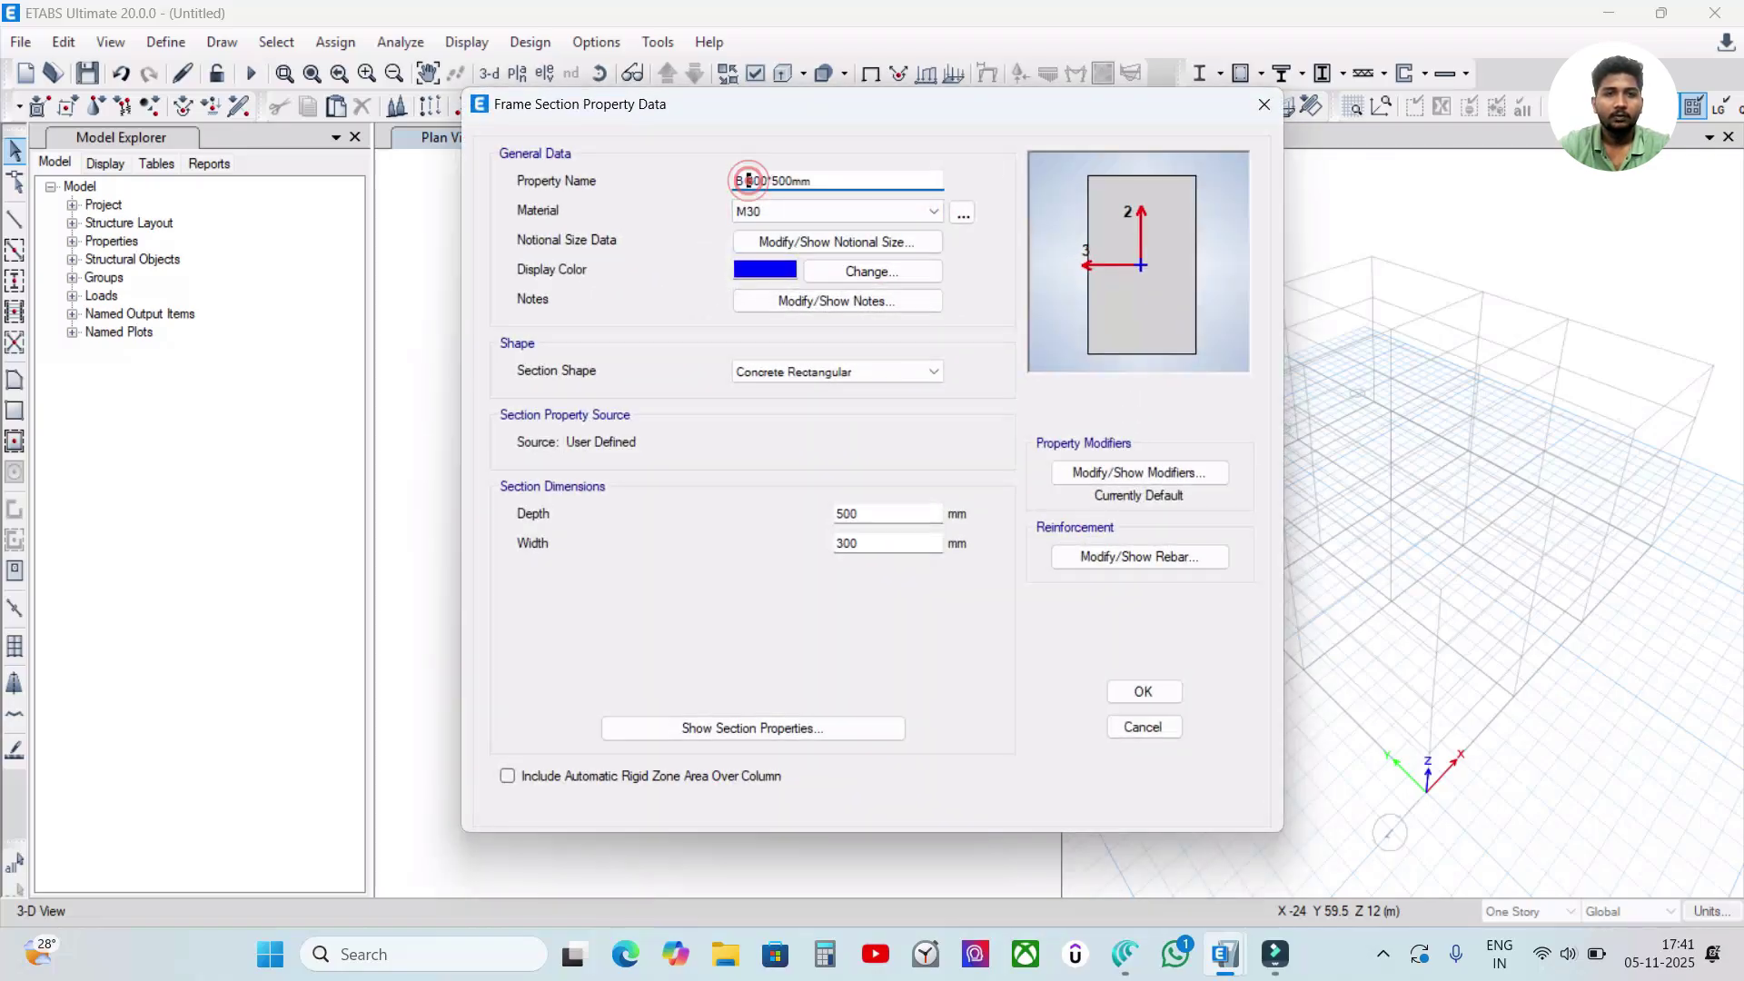
pyautogui.press('BackSpace')
pyautogui.write('2')
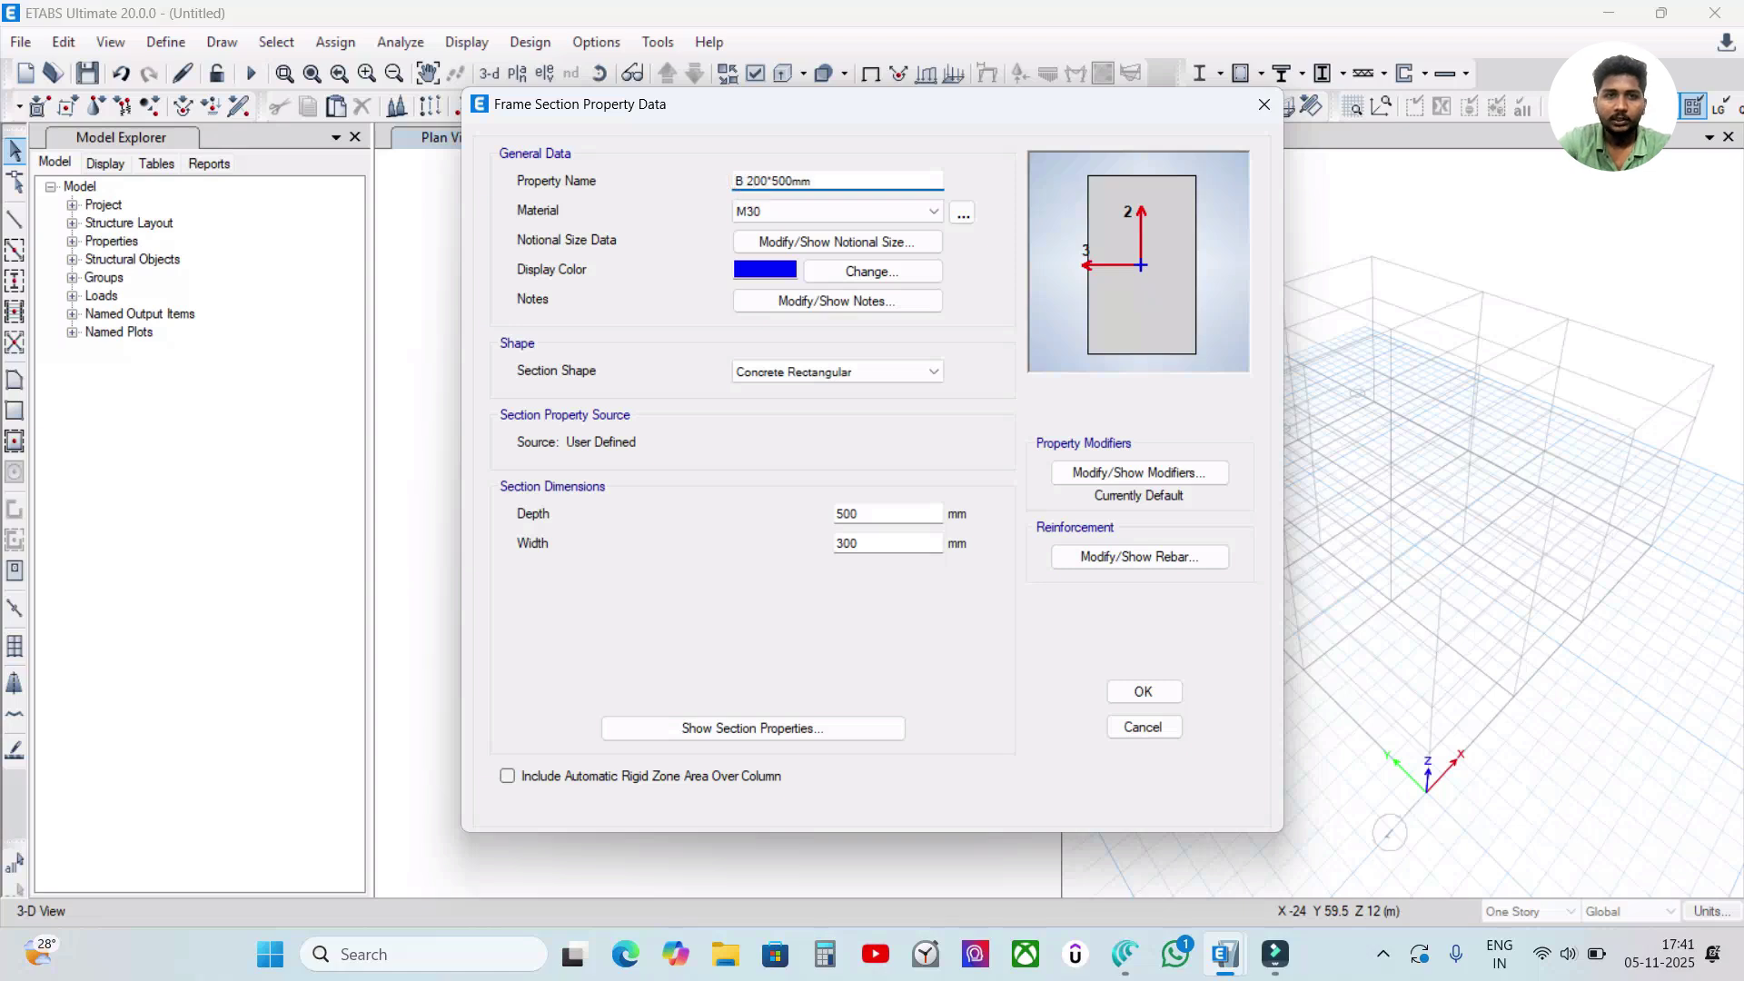
pyautogui.press('BackSpace')
pyautogui.write('4')
# - Set the beam section's depth to 400 mm and width to 200 mm, and accept the frame properties
pyautogui.click(840, 514)
pyautogui.press('BackSpace')
pyautogui.write('4')
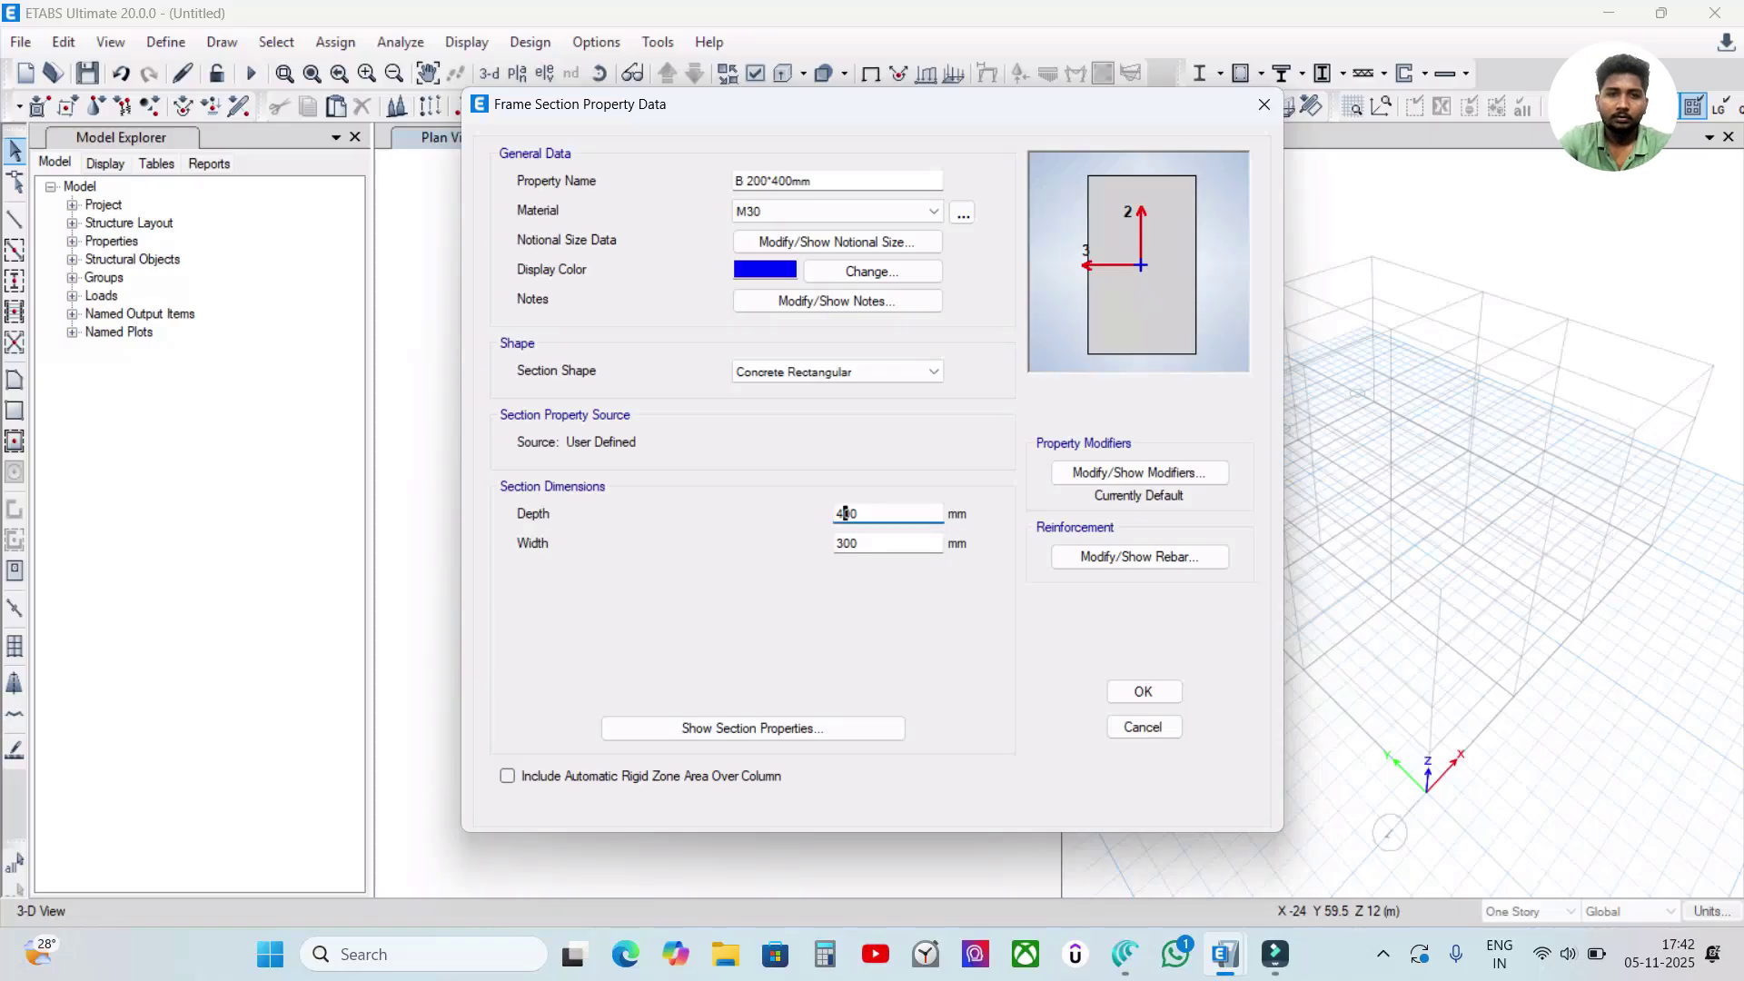
pyautogui.click(842, 543)
pyautogui.press('BackSpace')
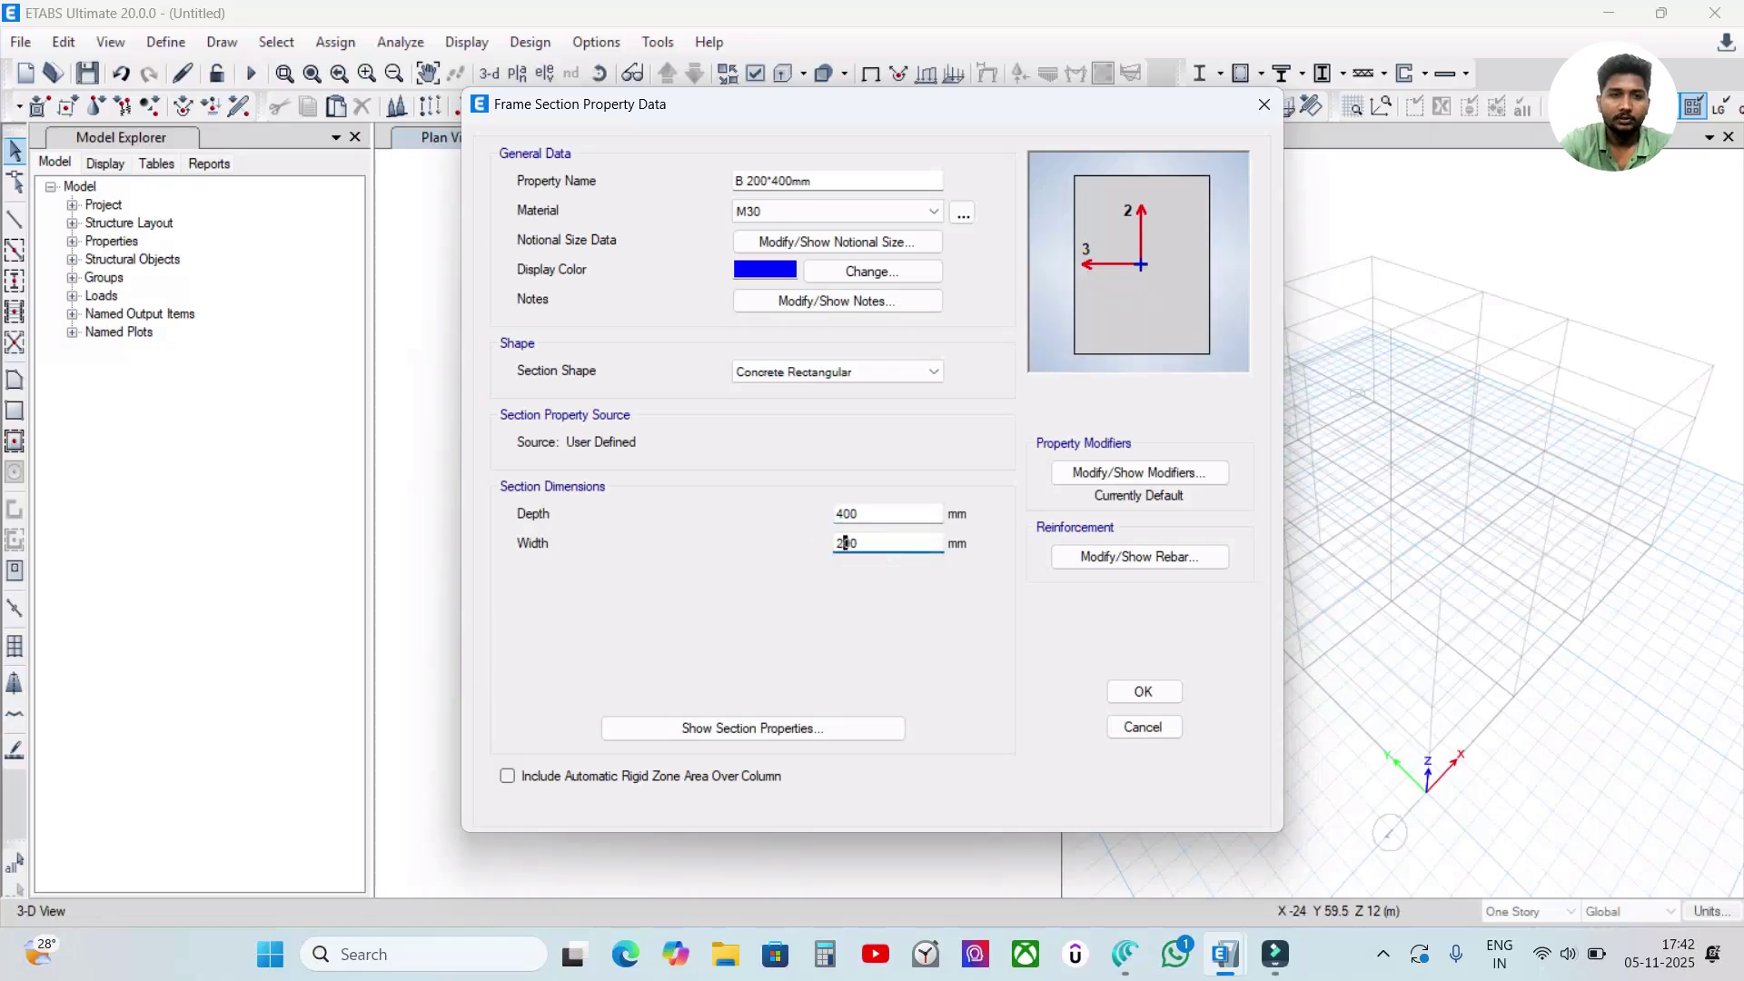
pyautogui.click(1147, 693)
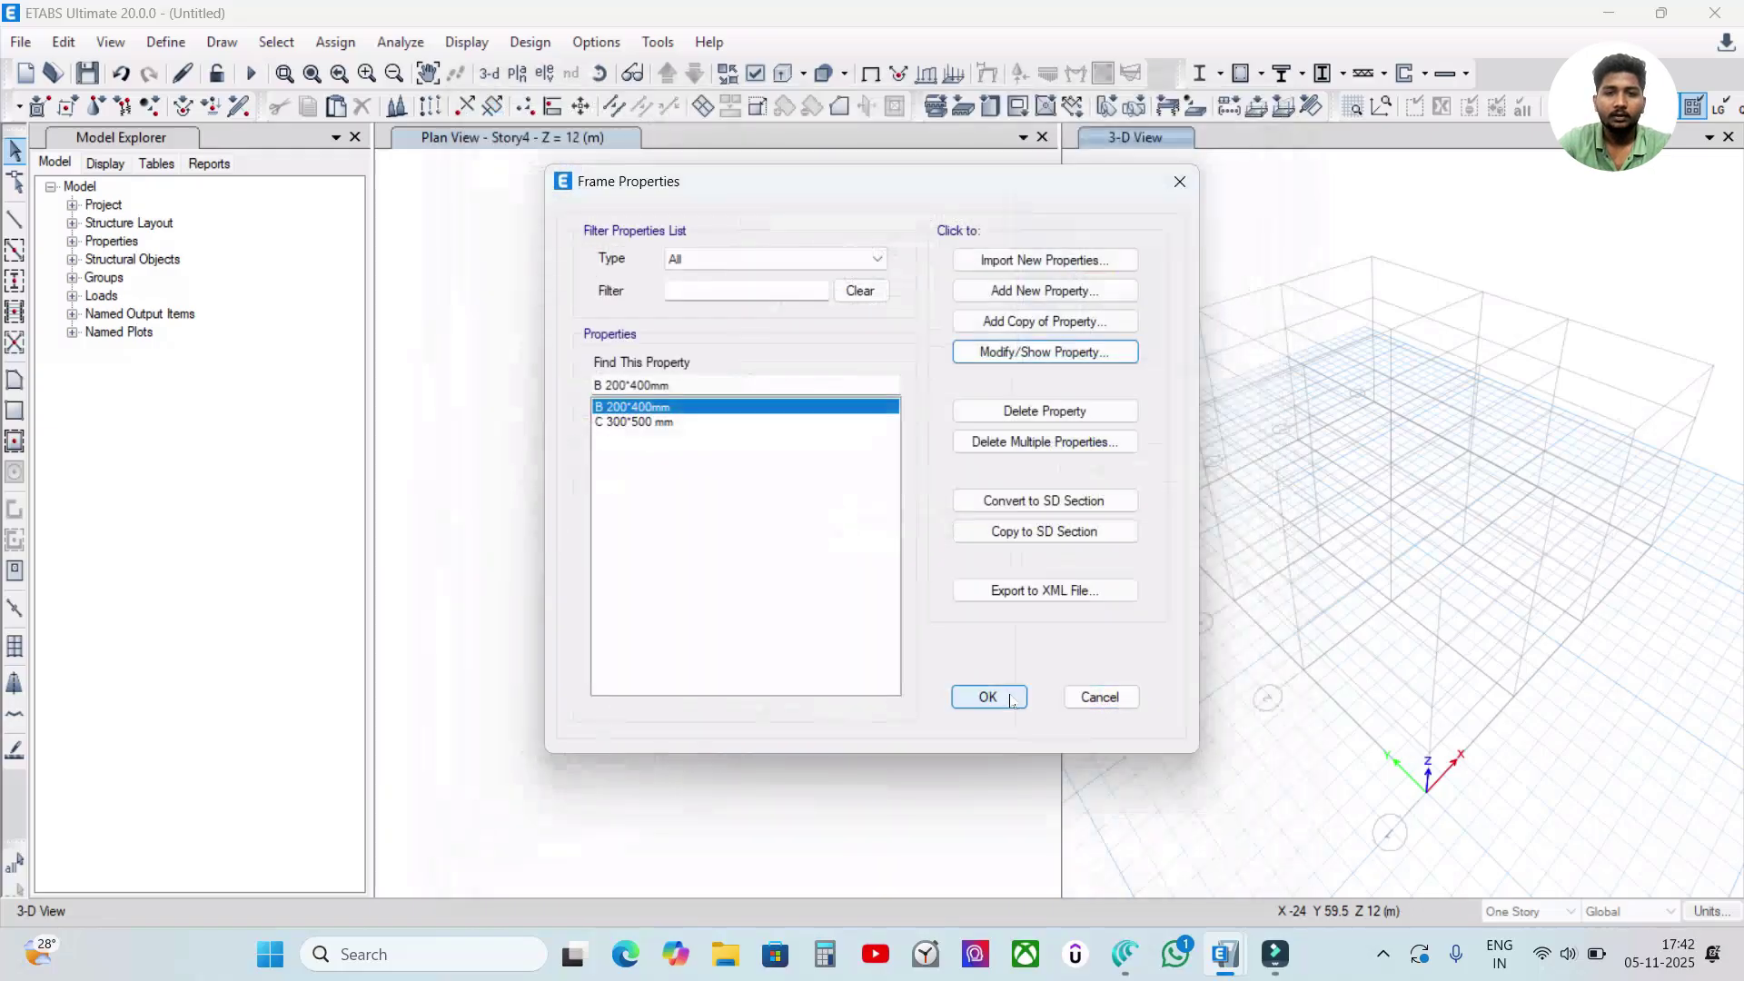
pyautogui.click(988, 697)
# - Open the Slab 150mm section's property data and check its modeling type options
pyautogui.click(165, 41)
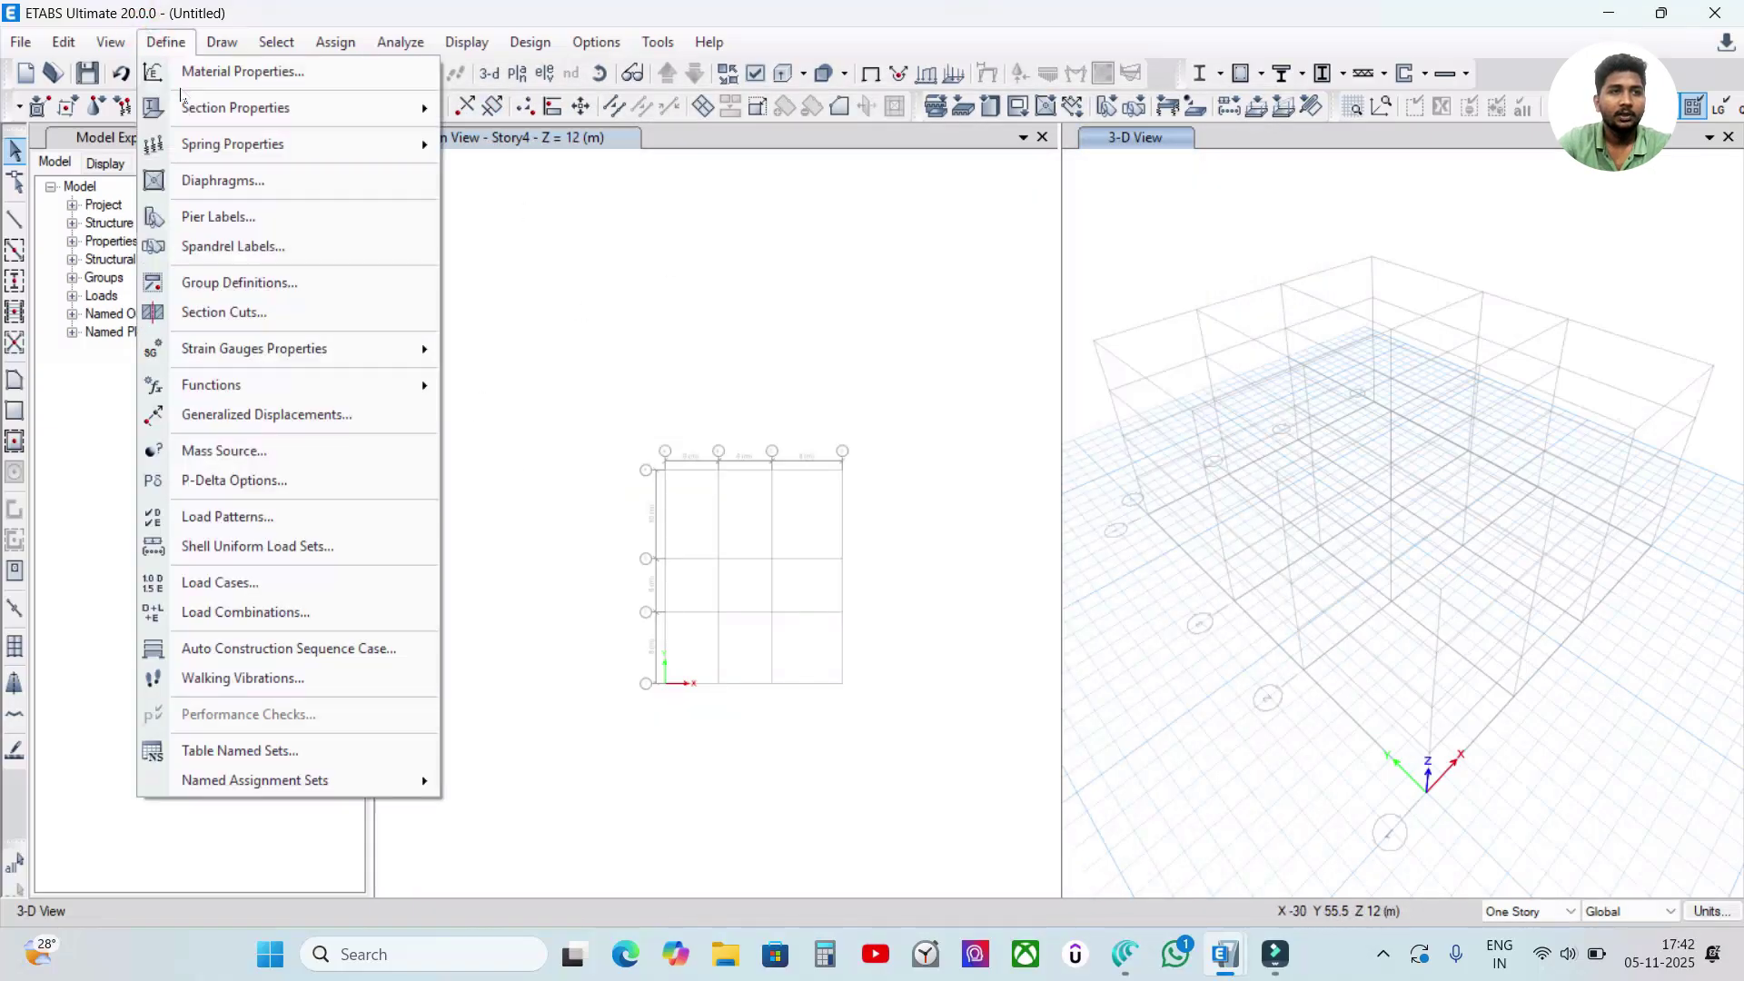
pyautogui.moveTo(206, 116)
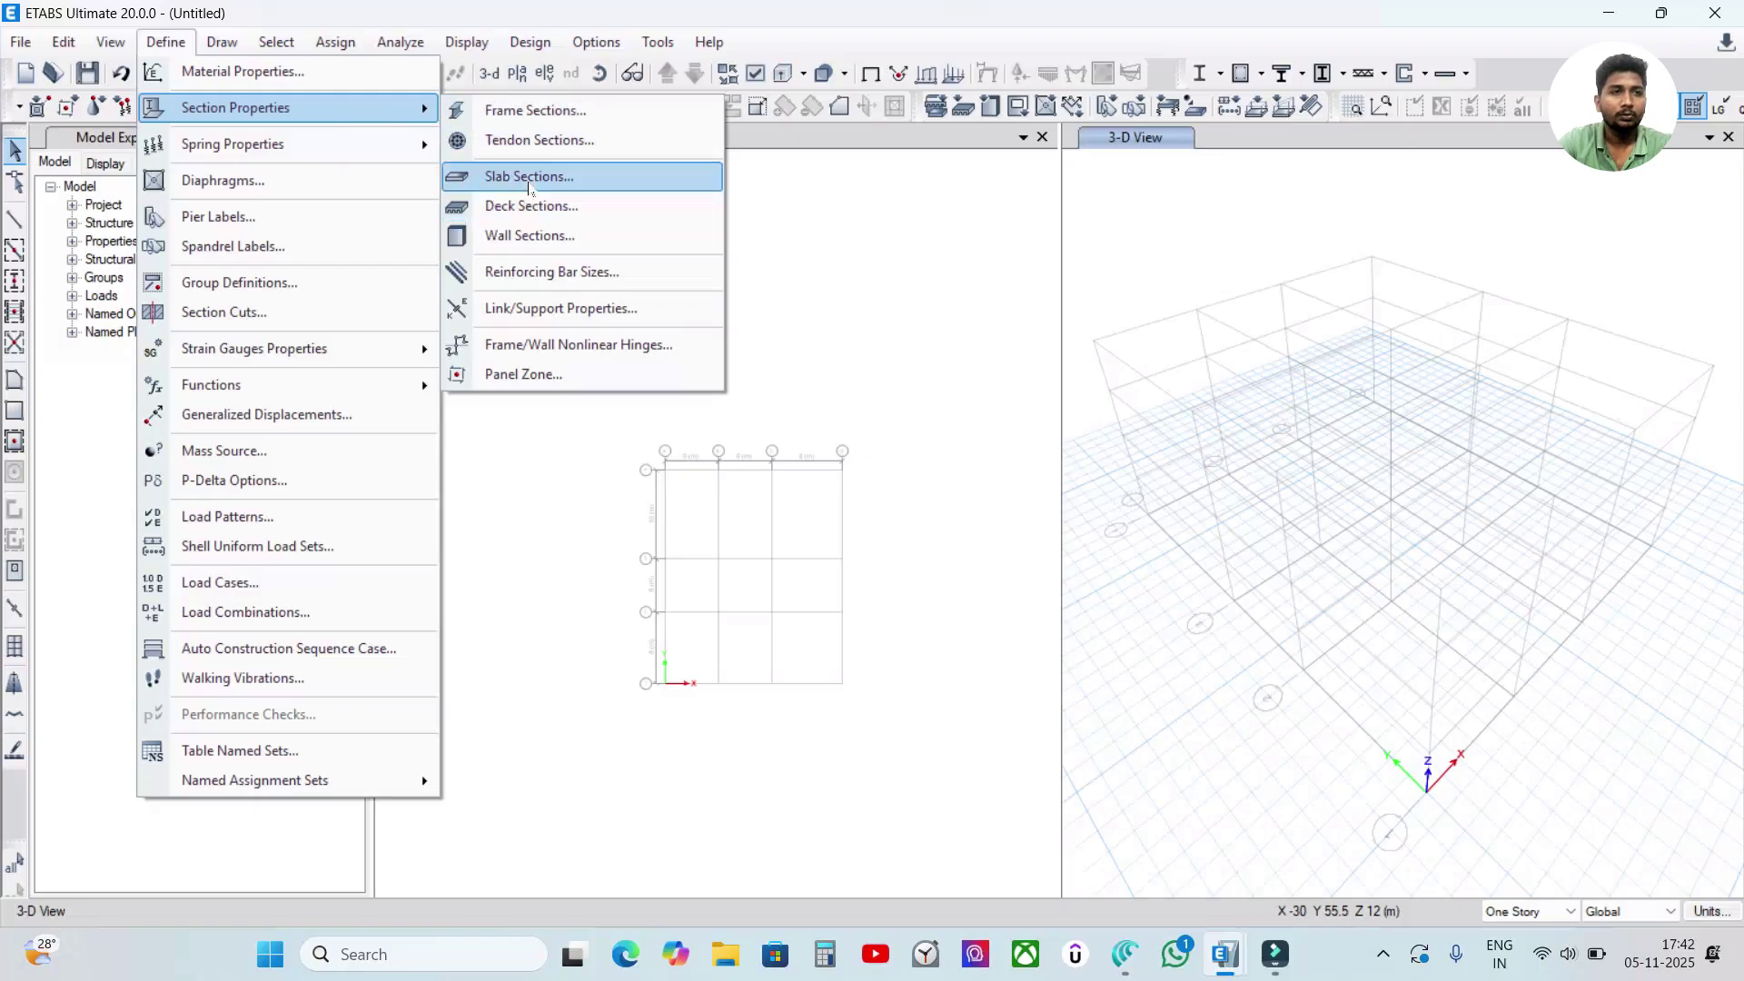
pyautogui.click(531, 182)
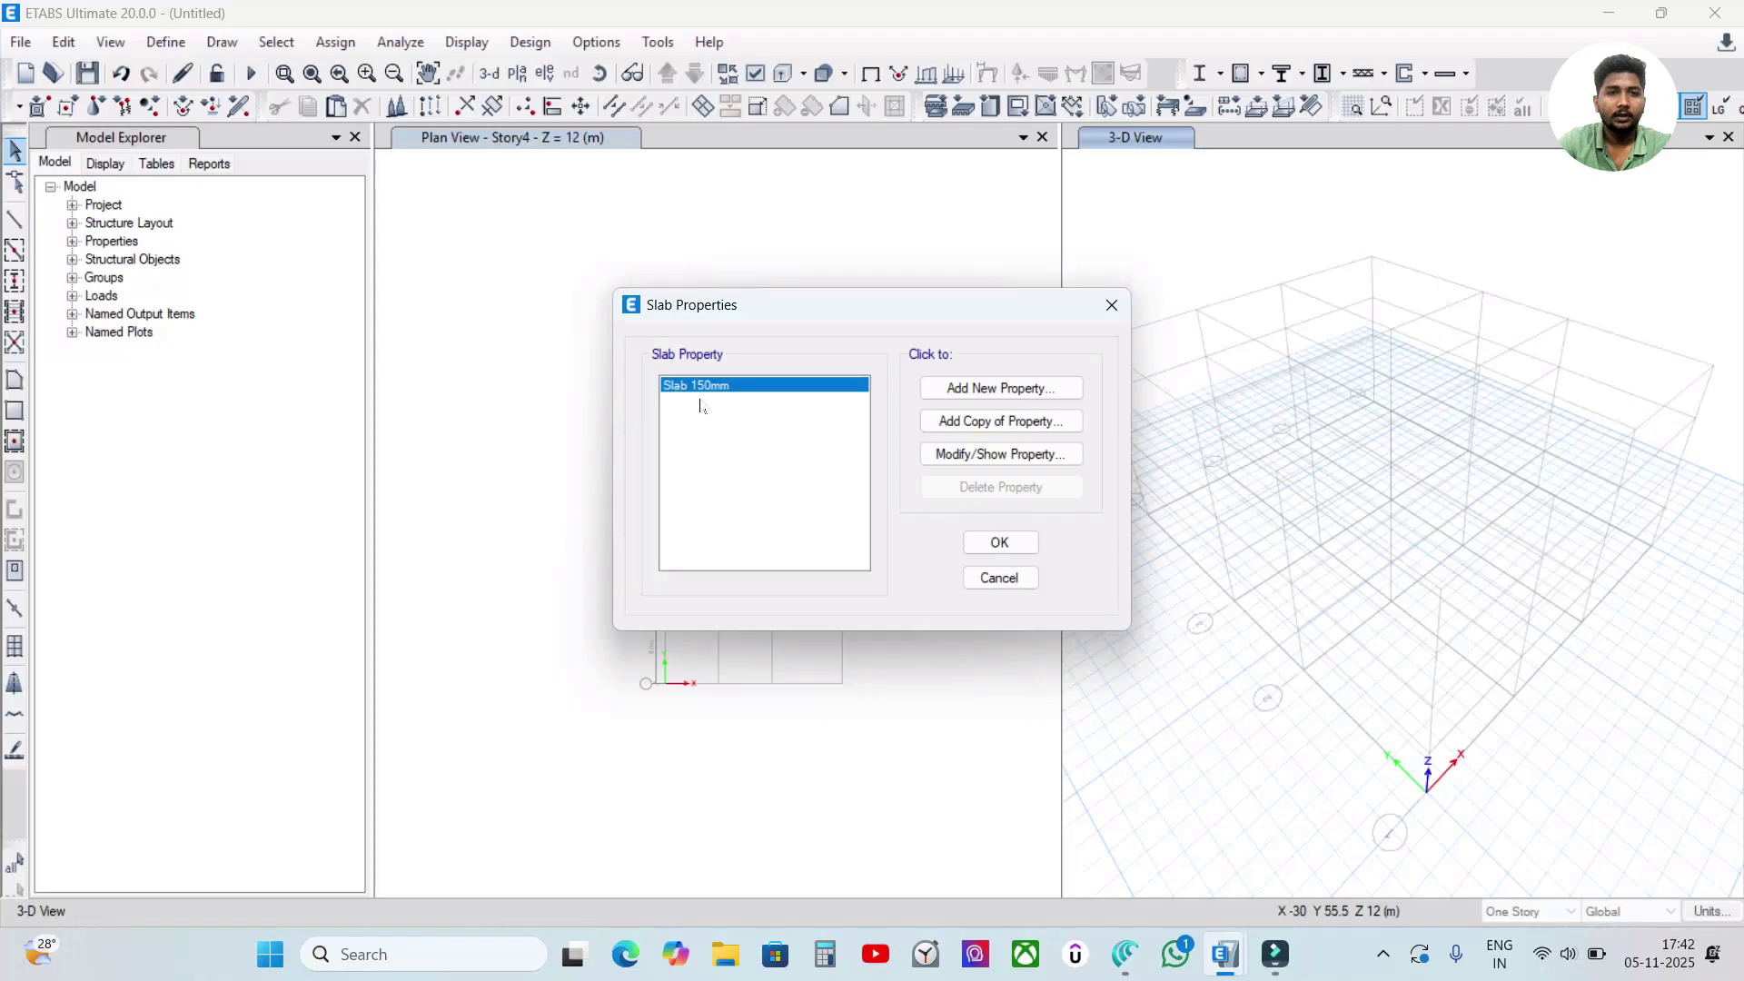
pyautogui.click(1000, 453)
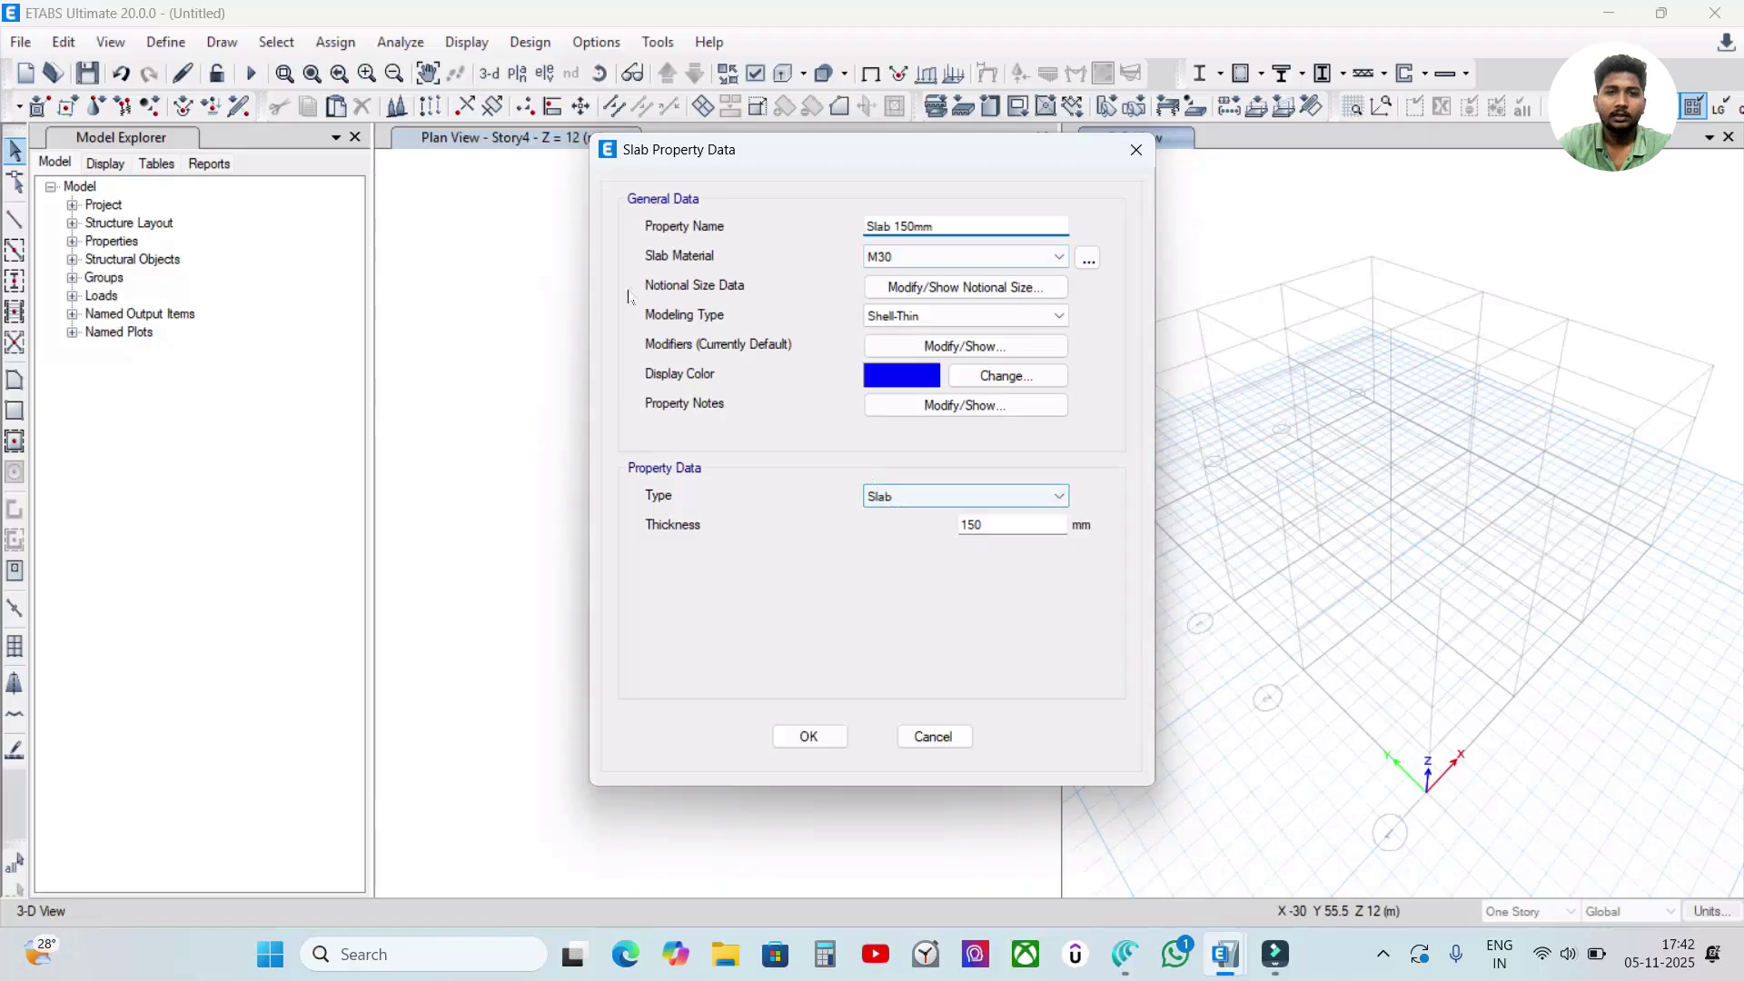
pyautogui.click(897, 316)
pyautogui.click(894, 336)
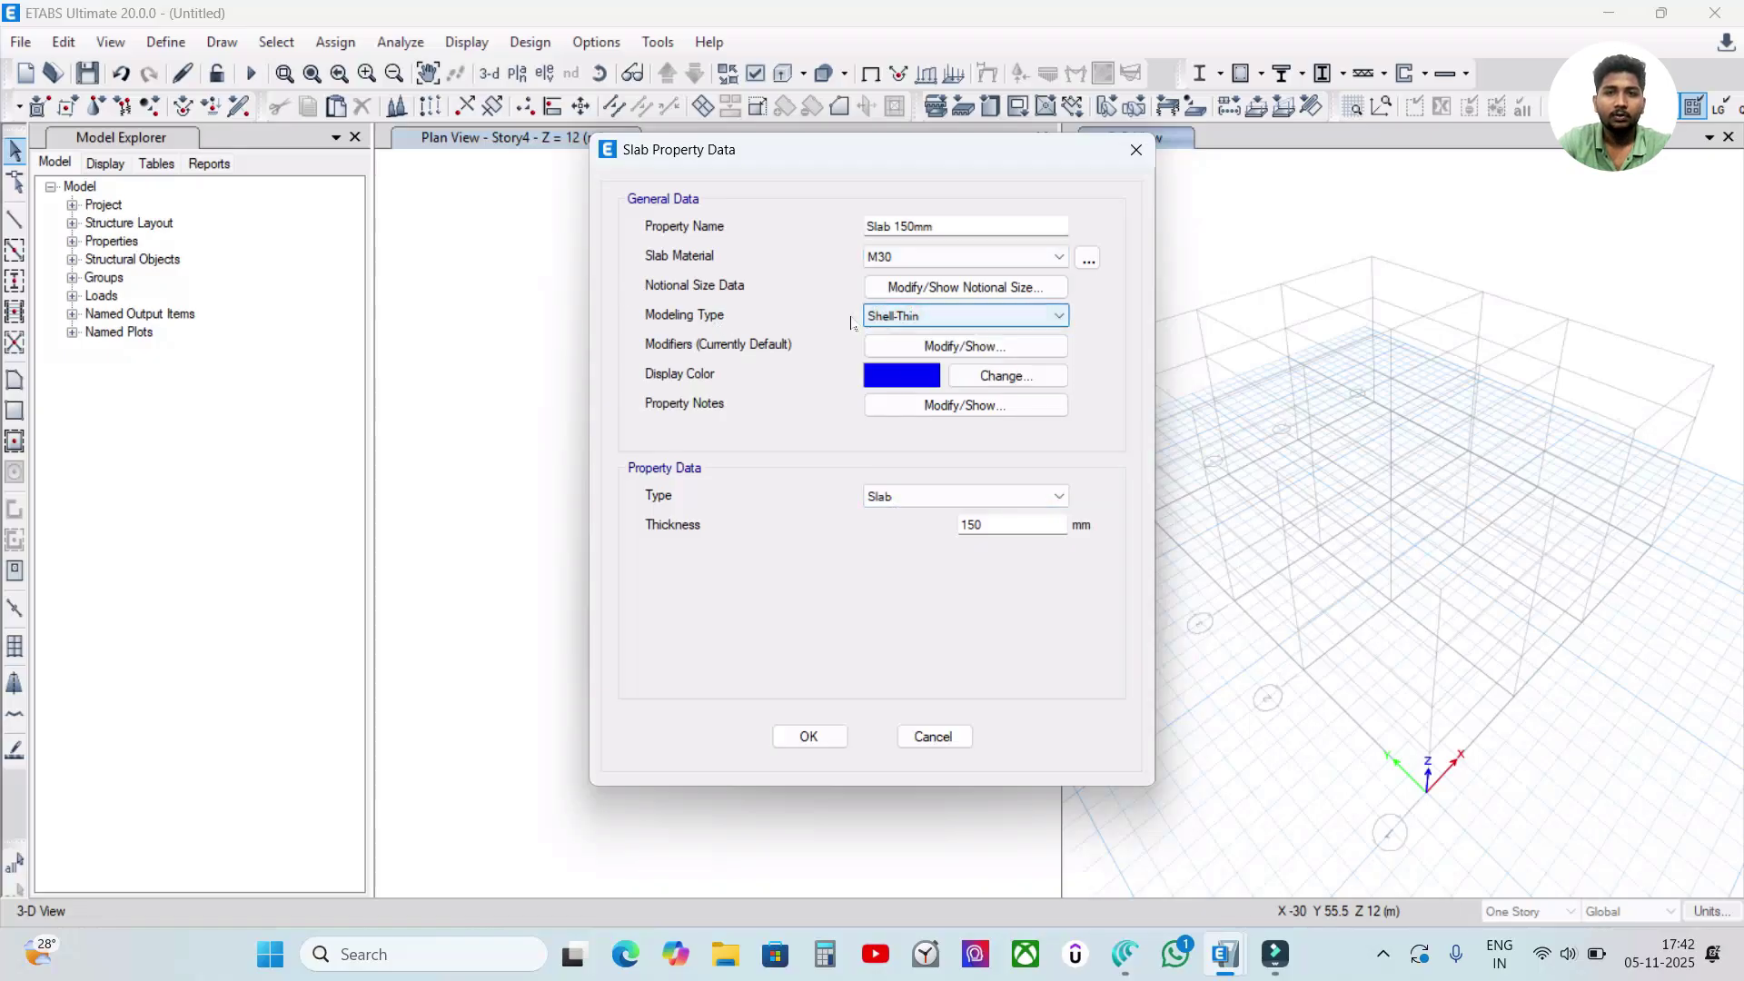
# - Try the Membrane modeling type and special one-way load distribution on the 150 mm slab, and restore Shell-Thin
pyautogui.moveTo(935, 155); pyautogui.dragTo(768, 195)
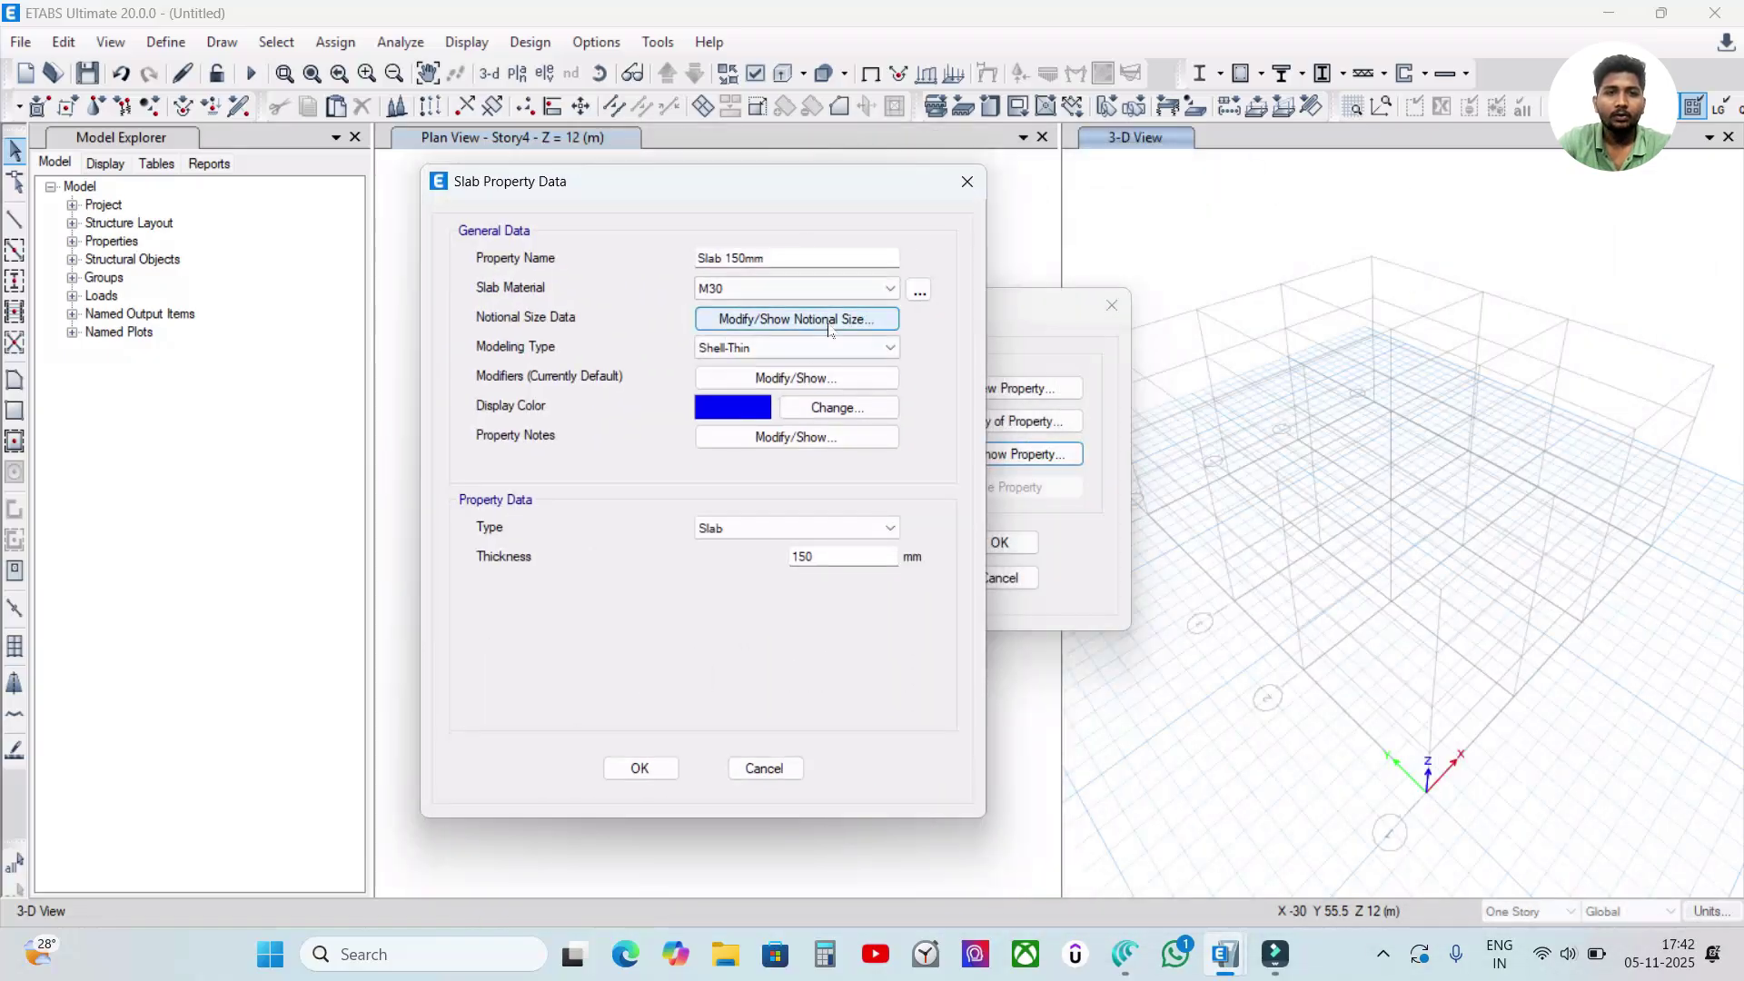
pyautogui.click(752, 347)
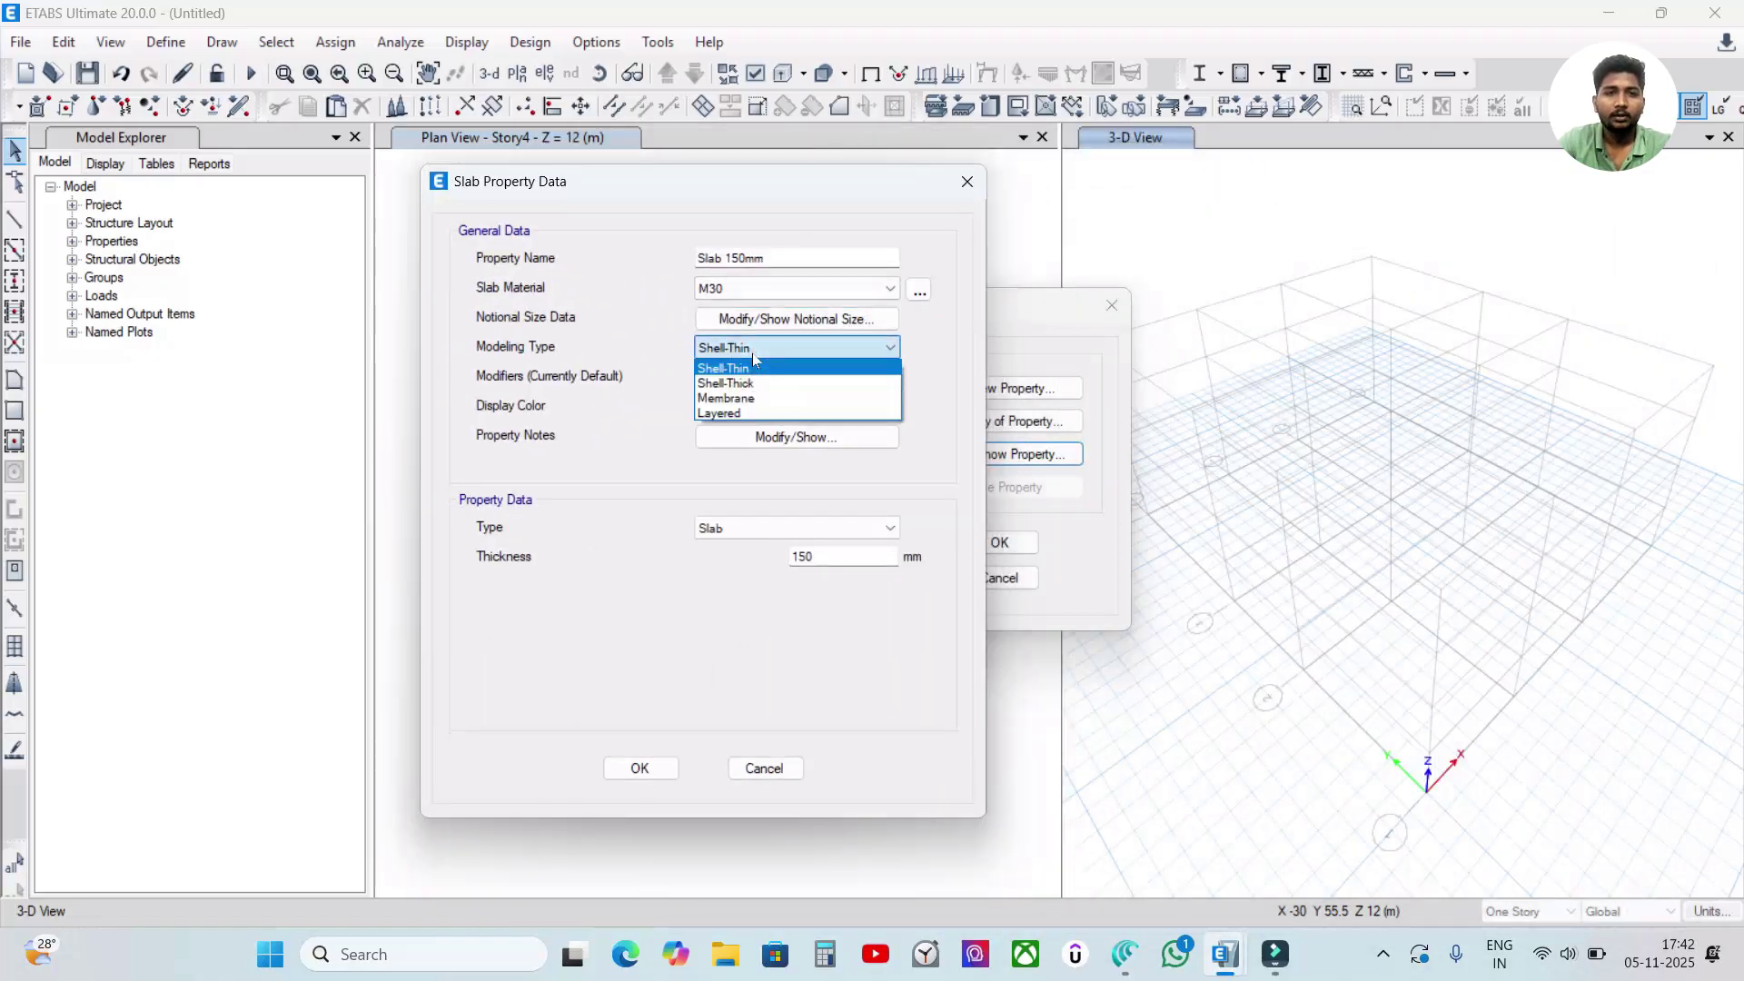
pyautogui.click(731, 398)
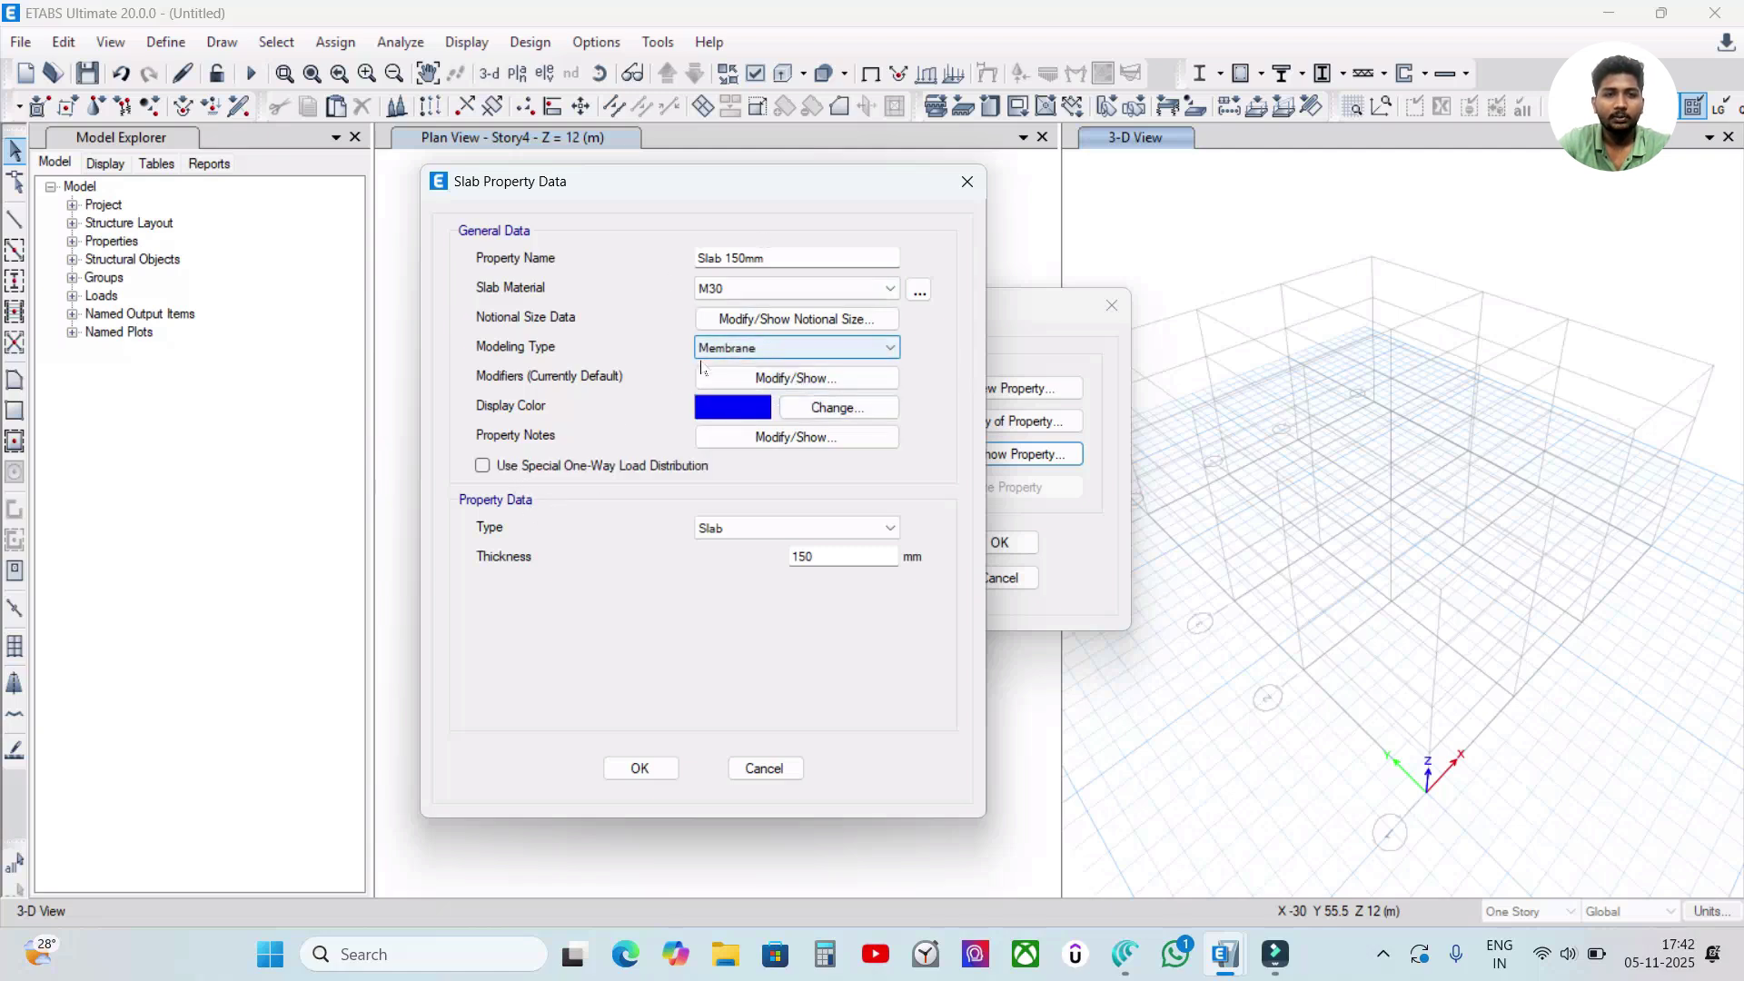
pyautogui.click(483, 465)
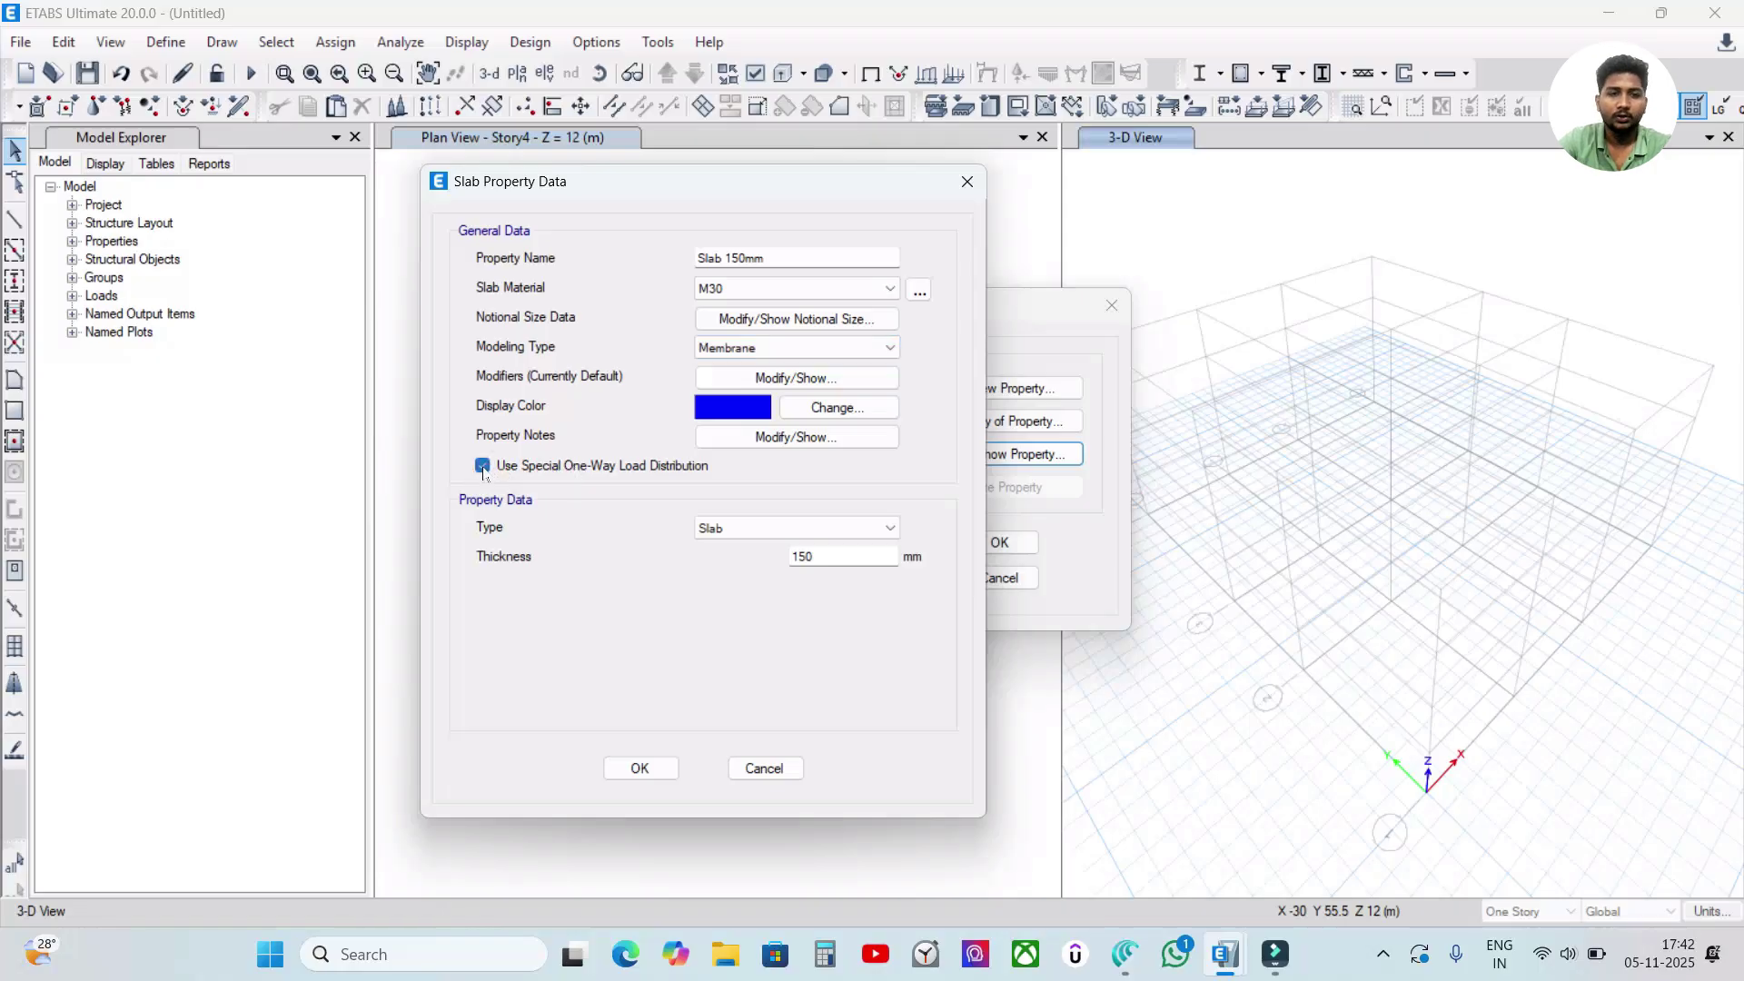
pyautogui.click(484, 466)
pyautogui.click(755, 348)
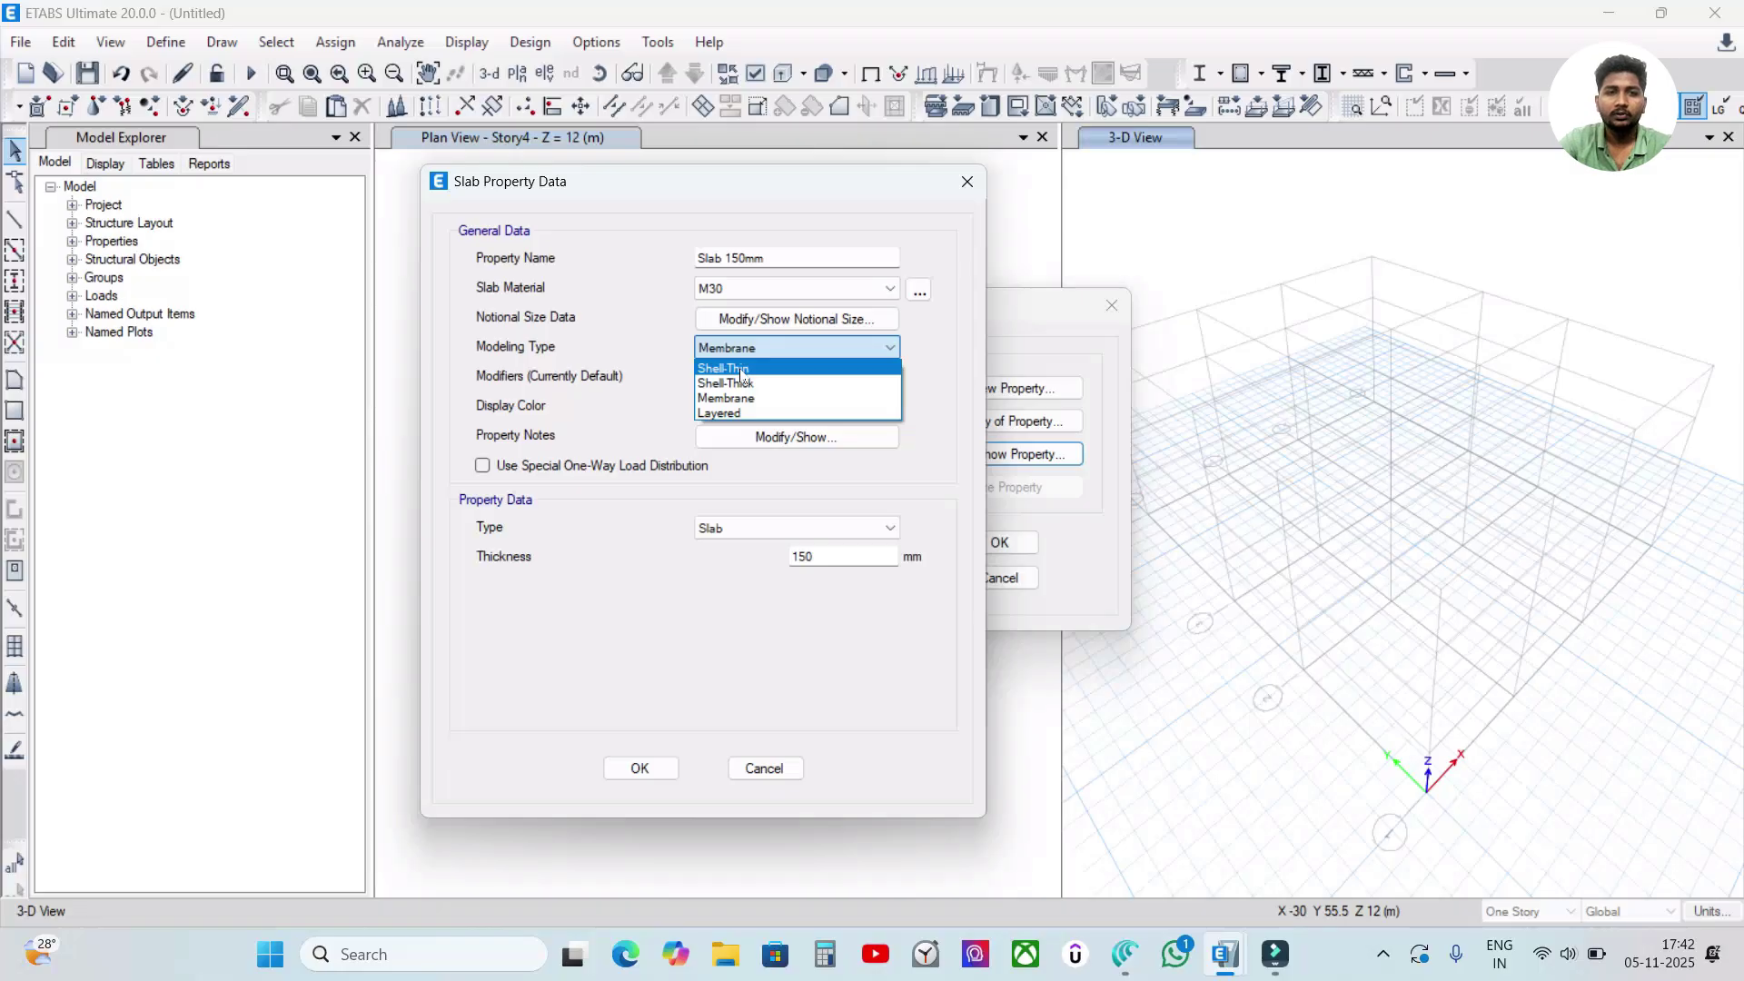
pyautogui.click(742, 369)
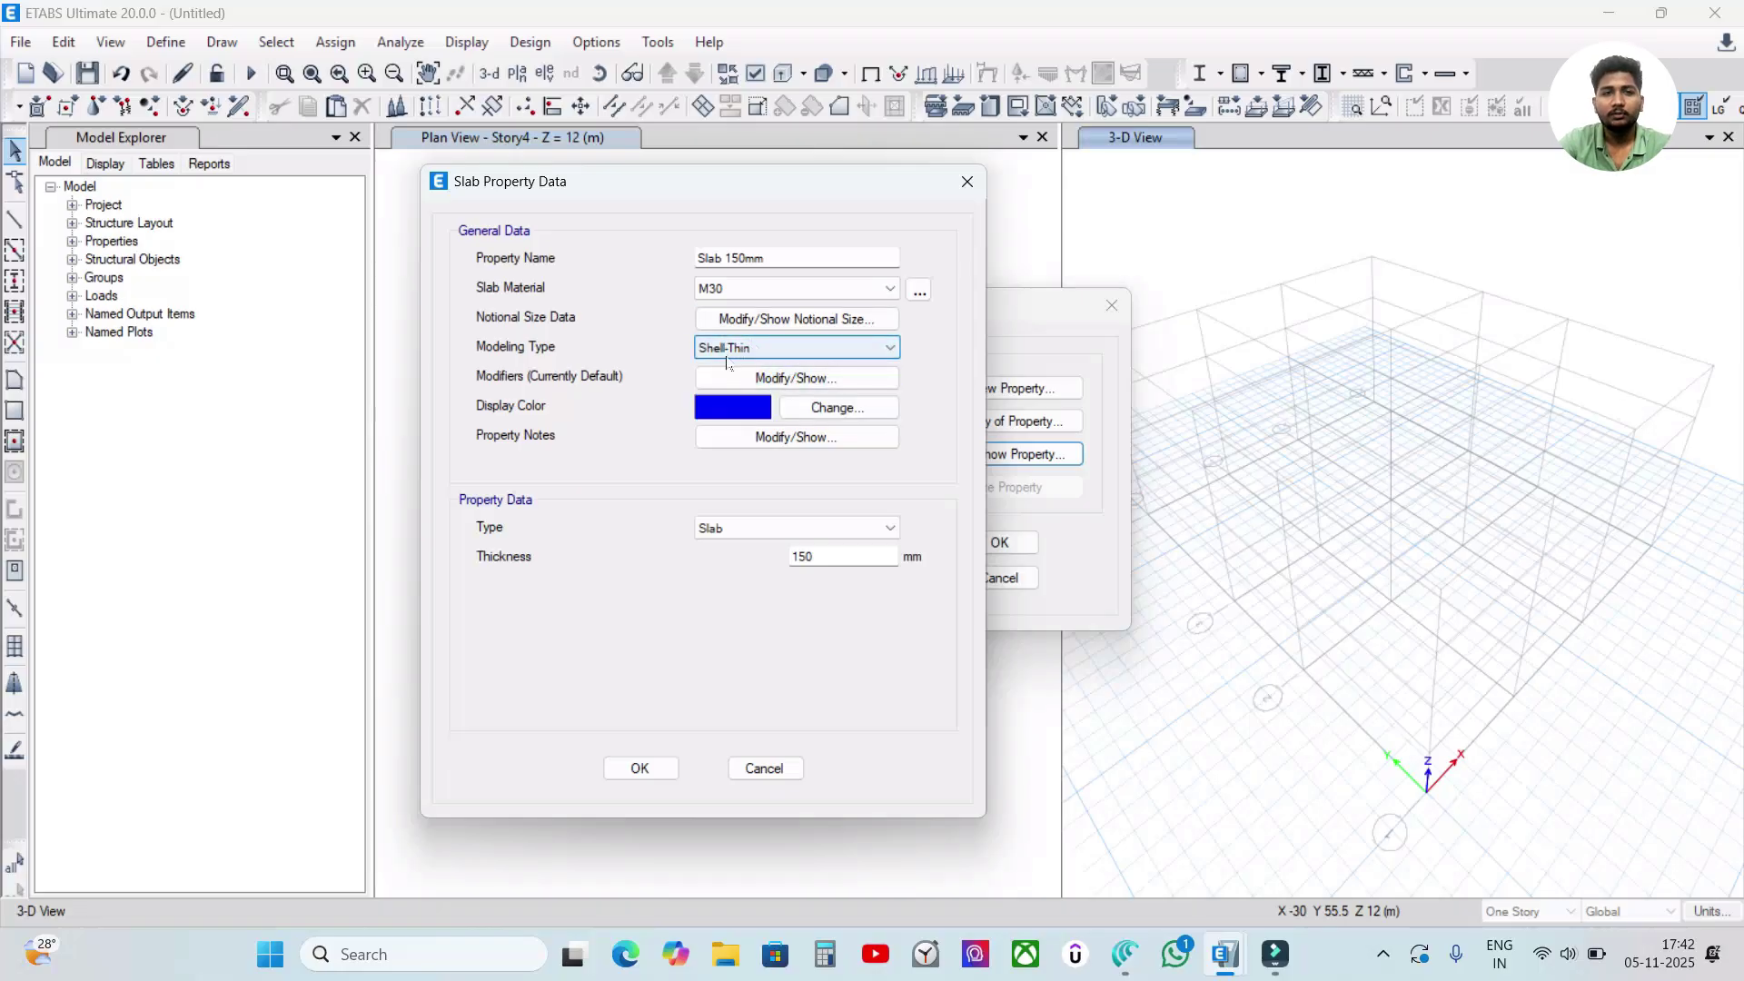
# - Keep Shell-Thin as the slab's modeling type and accept the slab properties
pyautogui.click(741, 349)
pyautogui.click(817, 360)
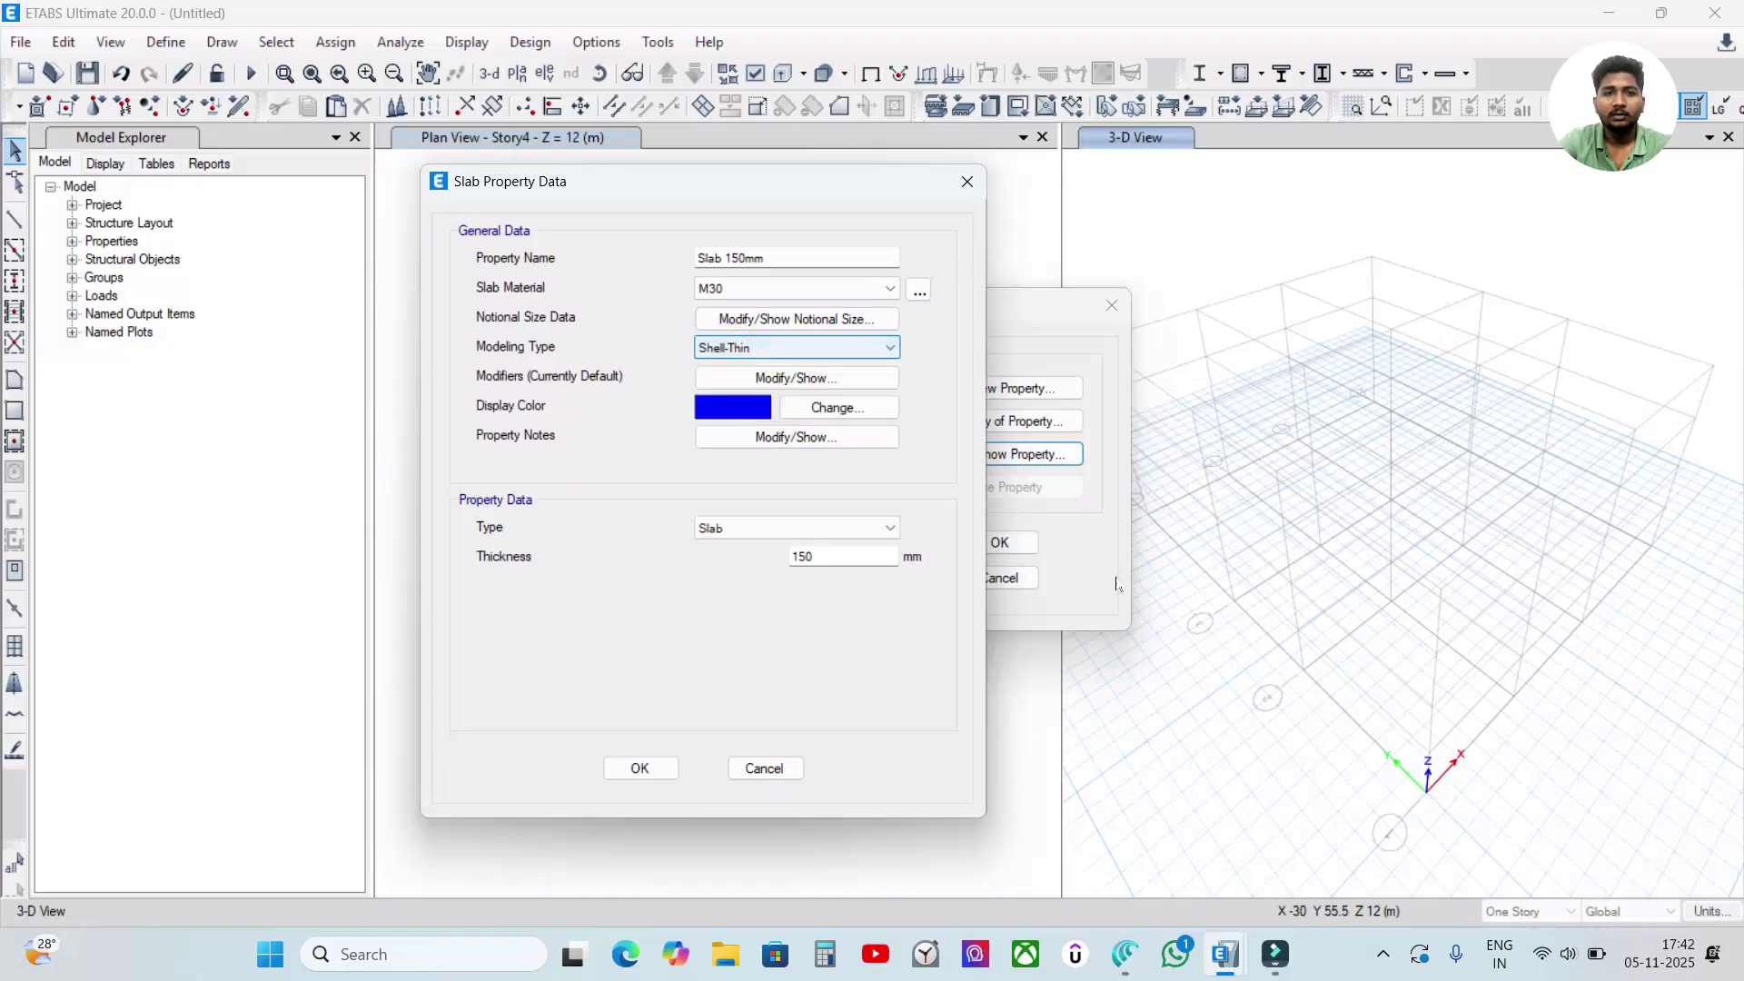
pyautogui.click(820, 353)
pyautogui.click(819, 356)
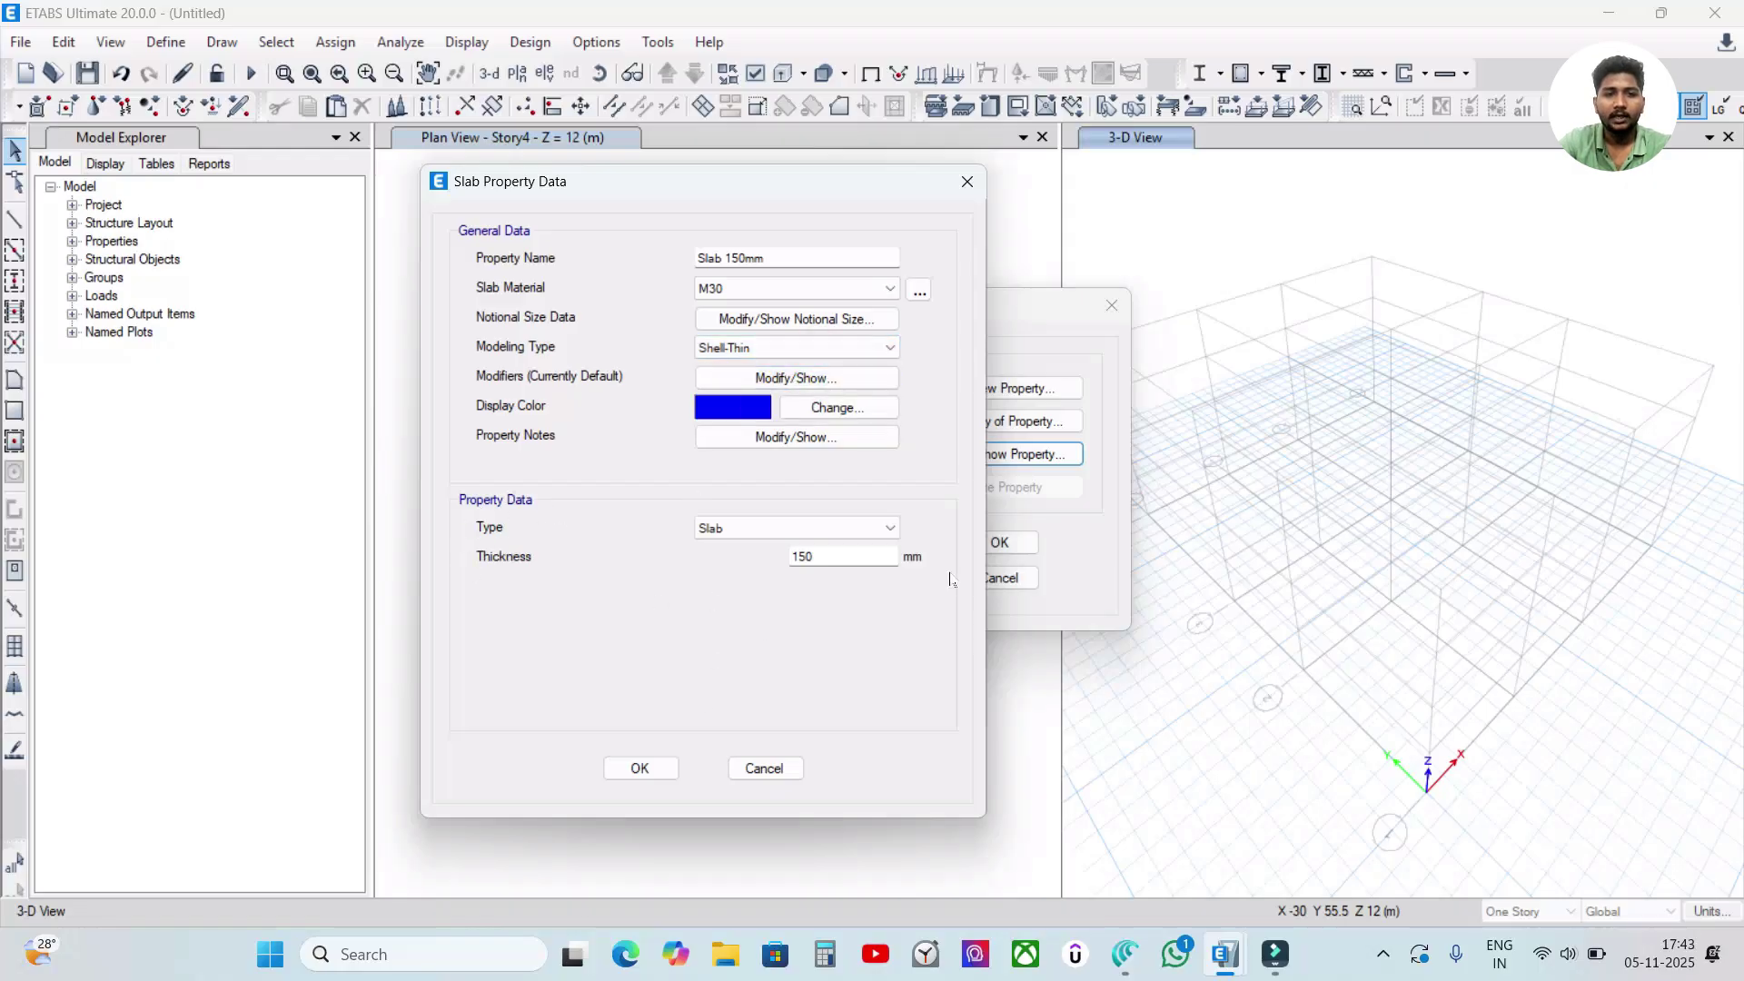
pyautogui.click(616, 775)
pyautogui.click(997, 543)
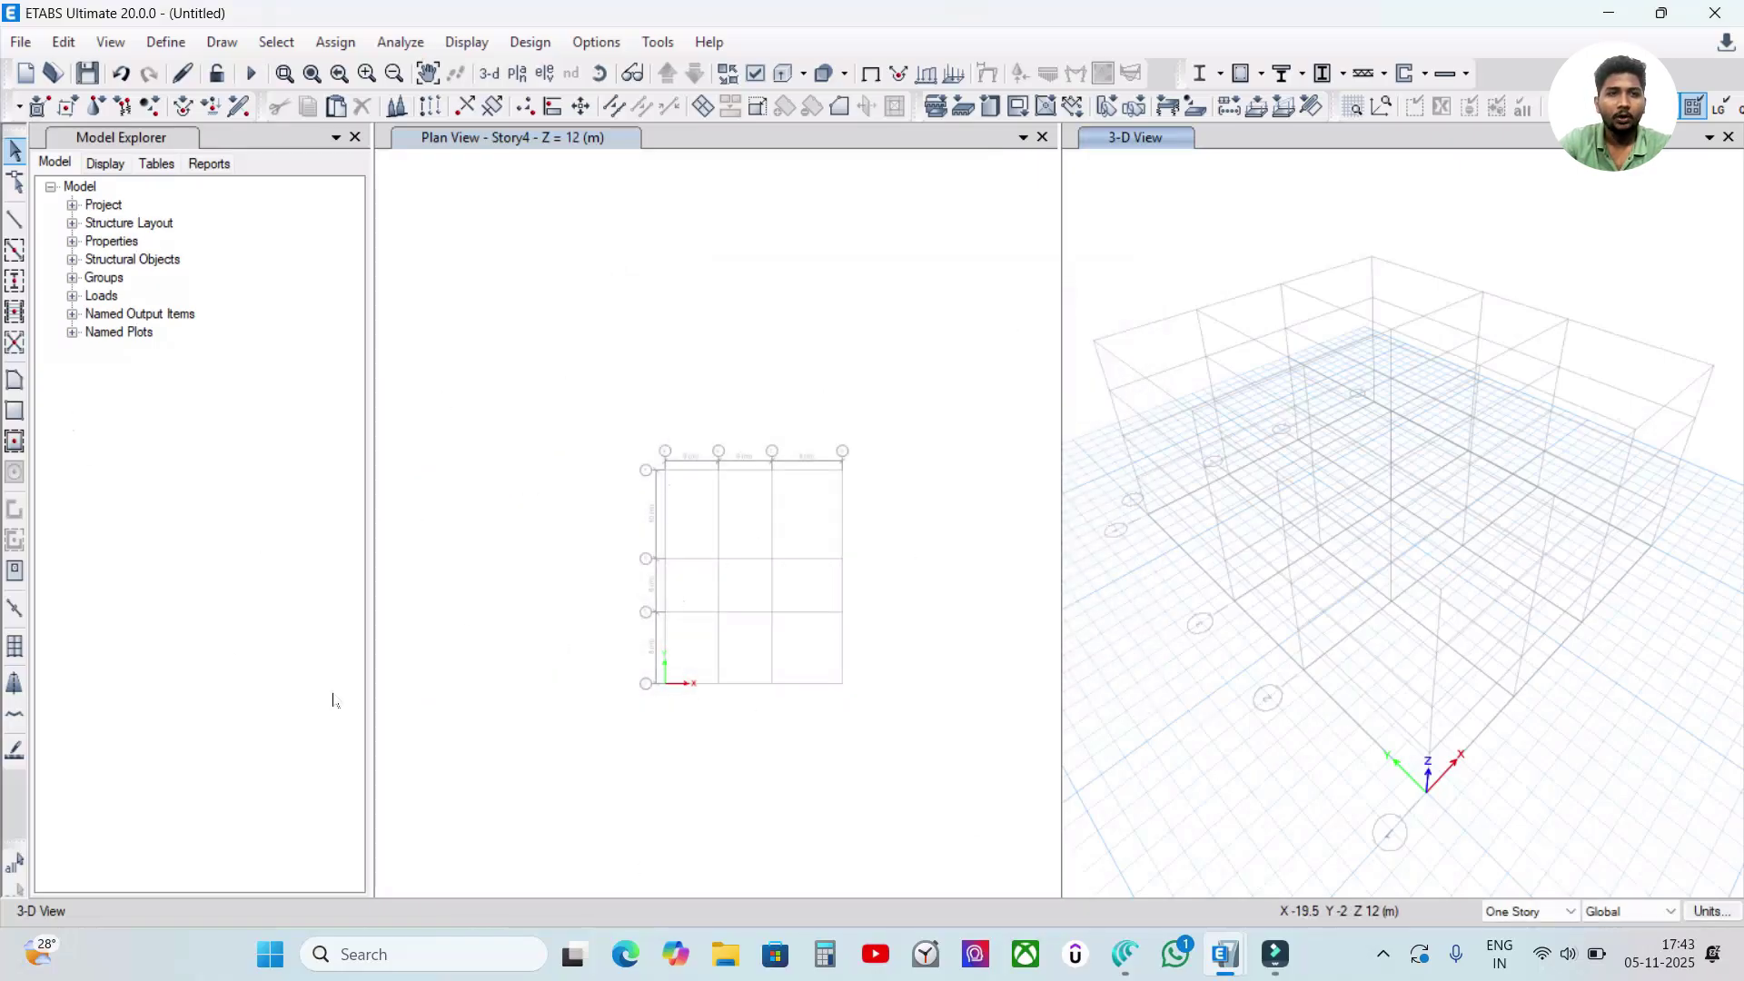
# - Quick-draw B 200*400mm beams along all grid lines A–D and 1–4 in plan, applied to All Stories
pyautogui.scroll(4, 622, 530)
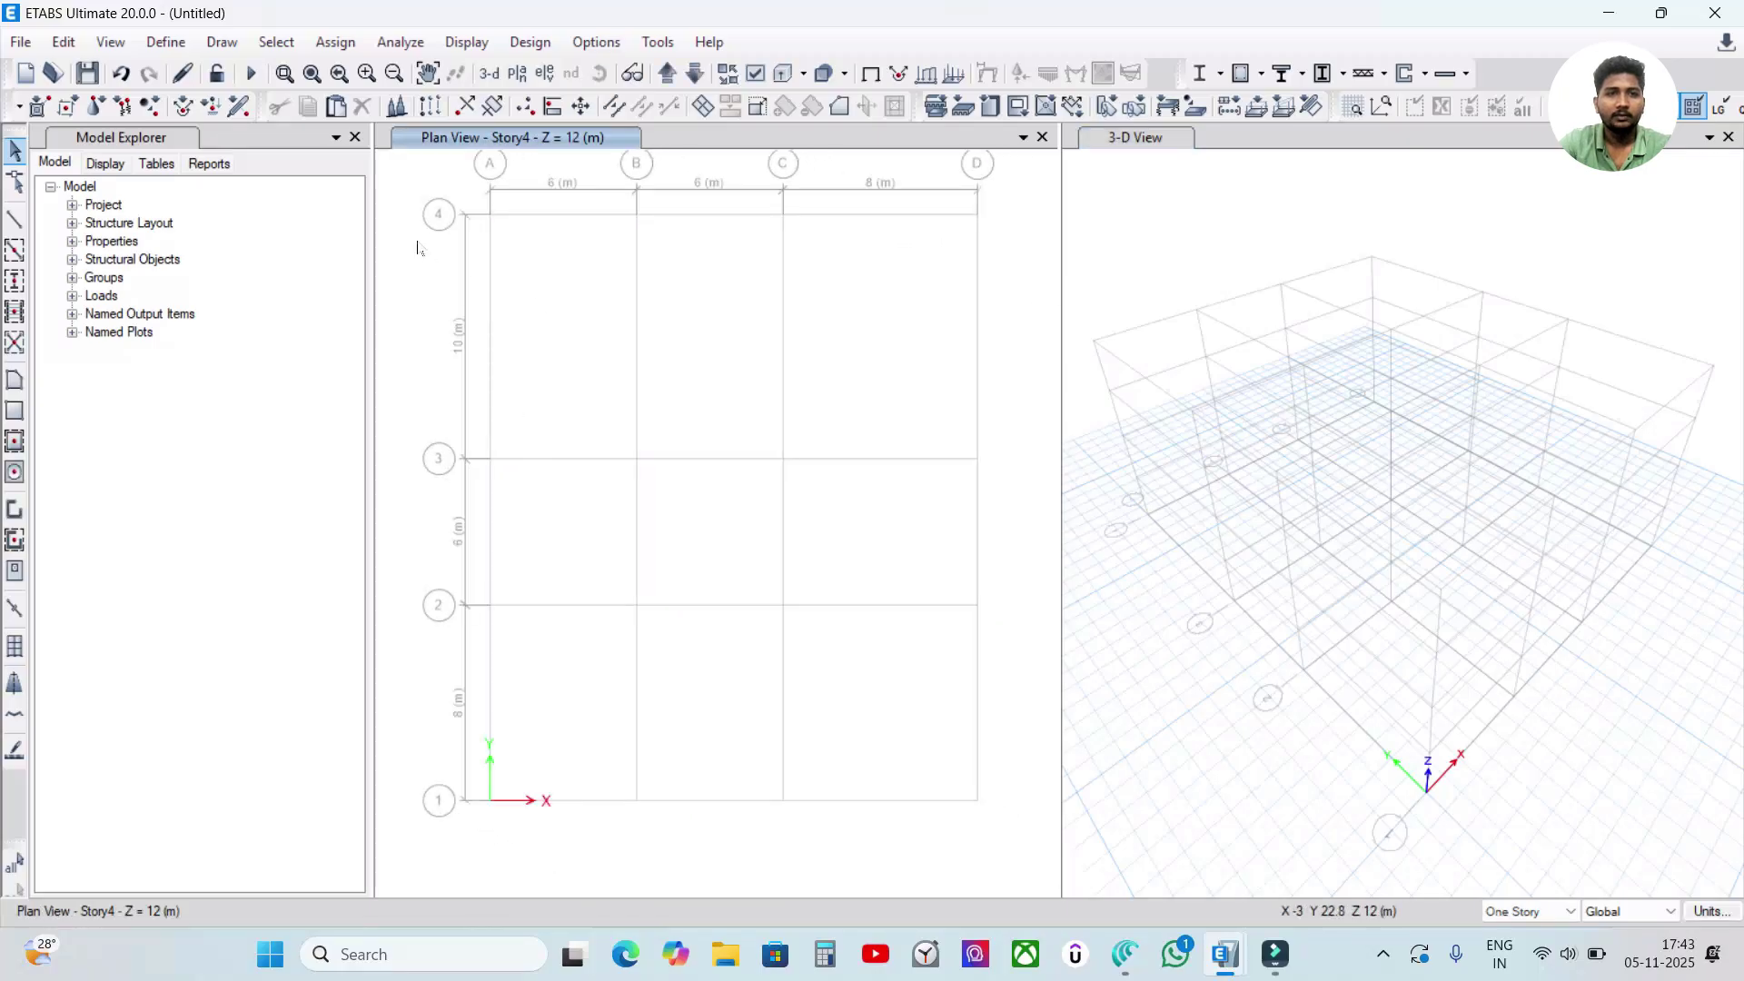
pyautogui.click(1528, 911)
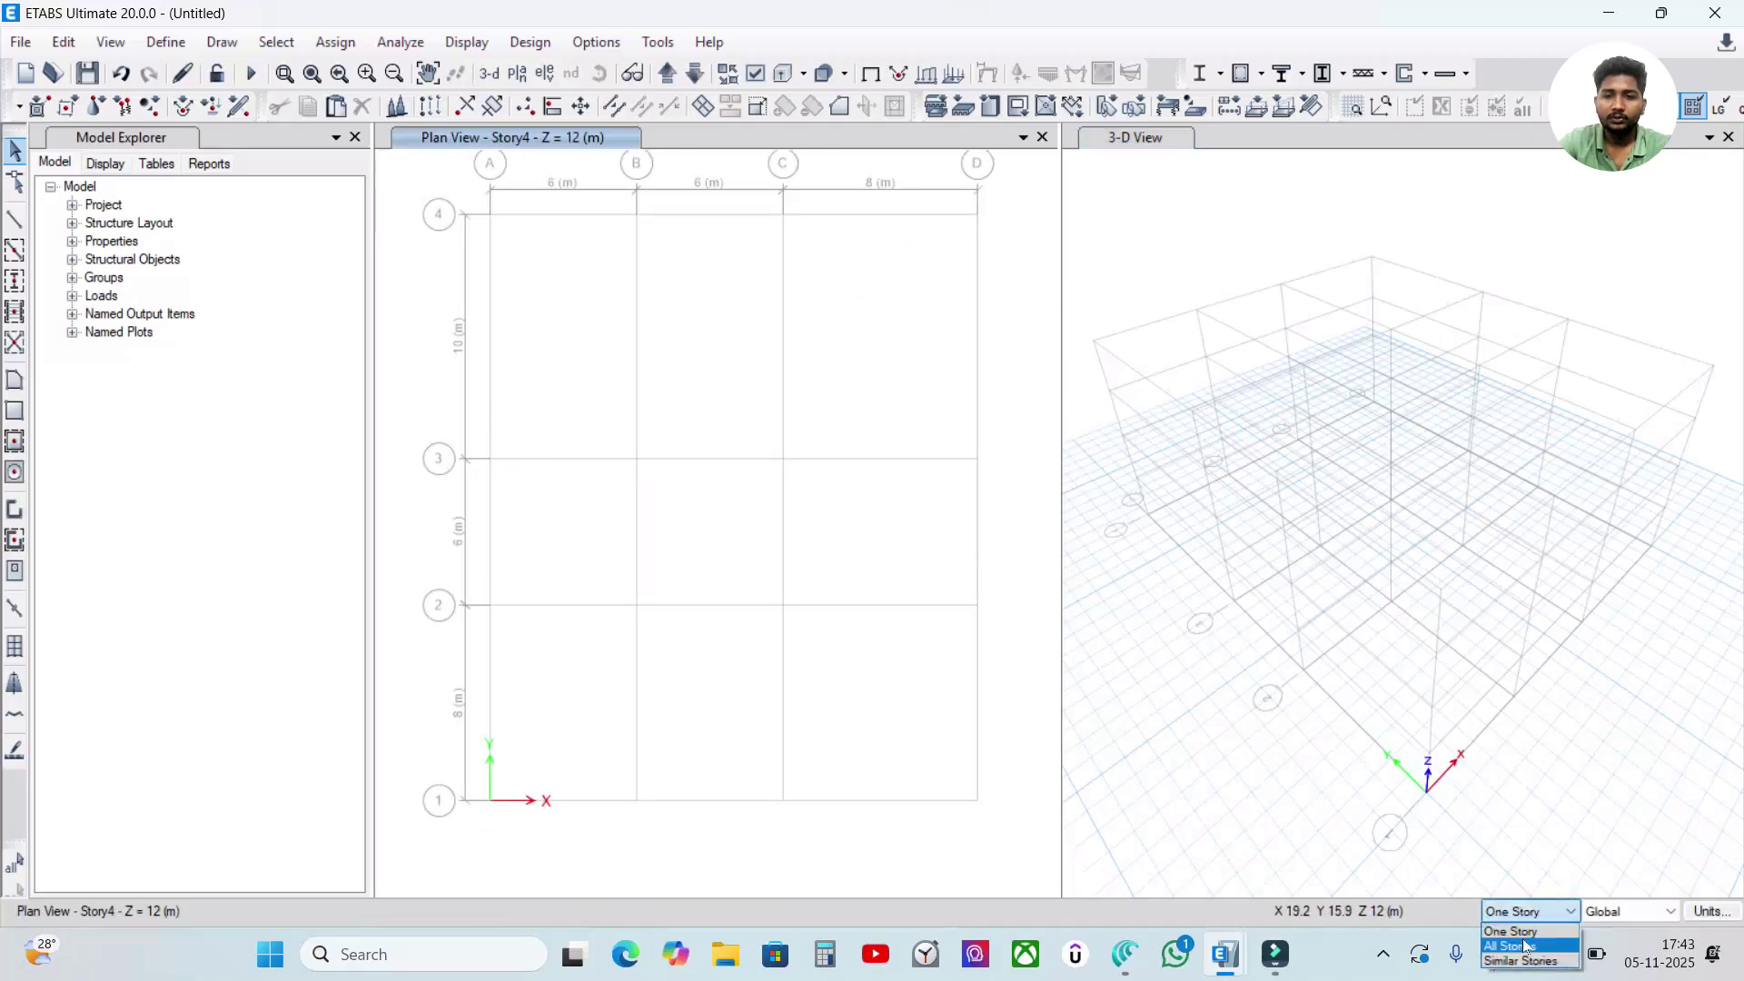
pyautogui.click(1517, 940)
pyautogui.click(15, 250)
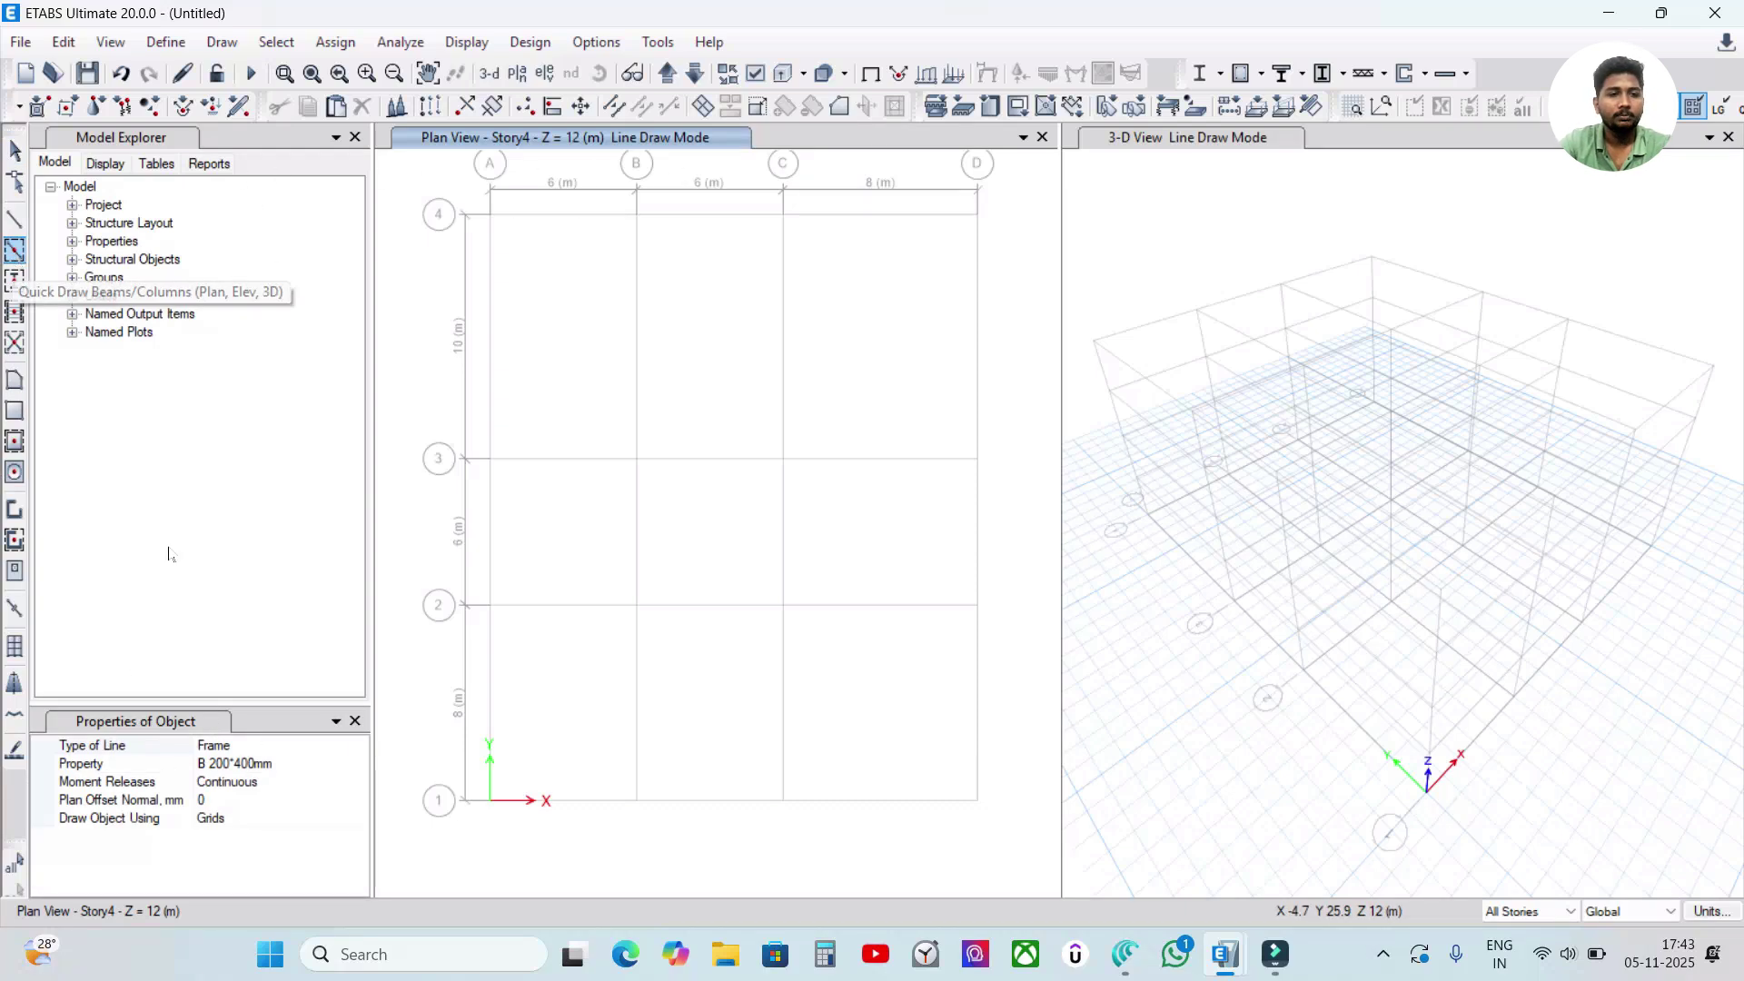
pyautogui.click(226, 763)
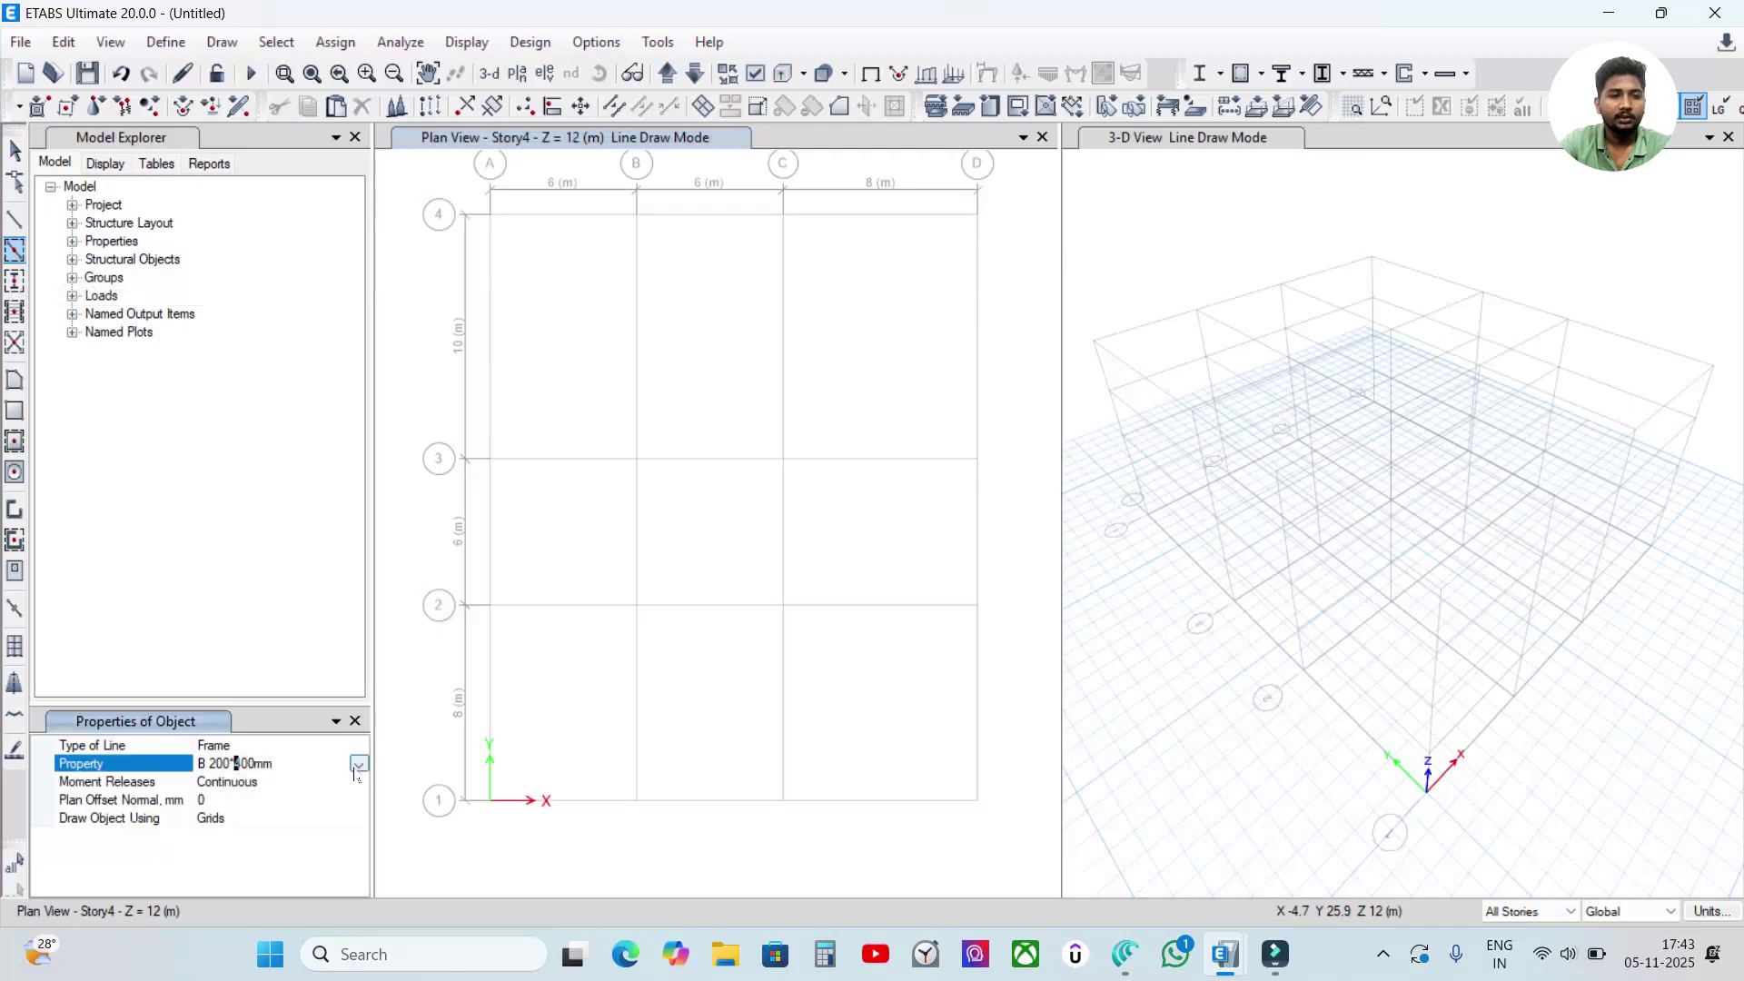
pyautogui.click(357, 766)
pyautogui.click(357, 765)
pyautogui.moveTo(510, 244); pyautogui.dragTo(989, 816)
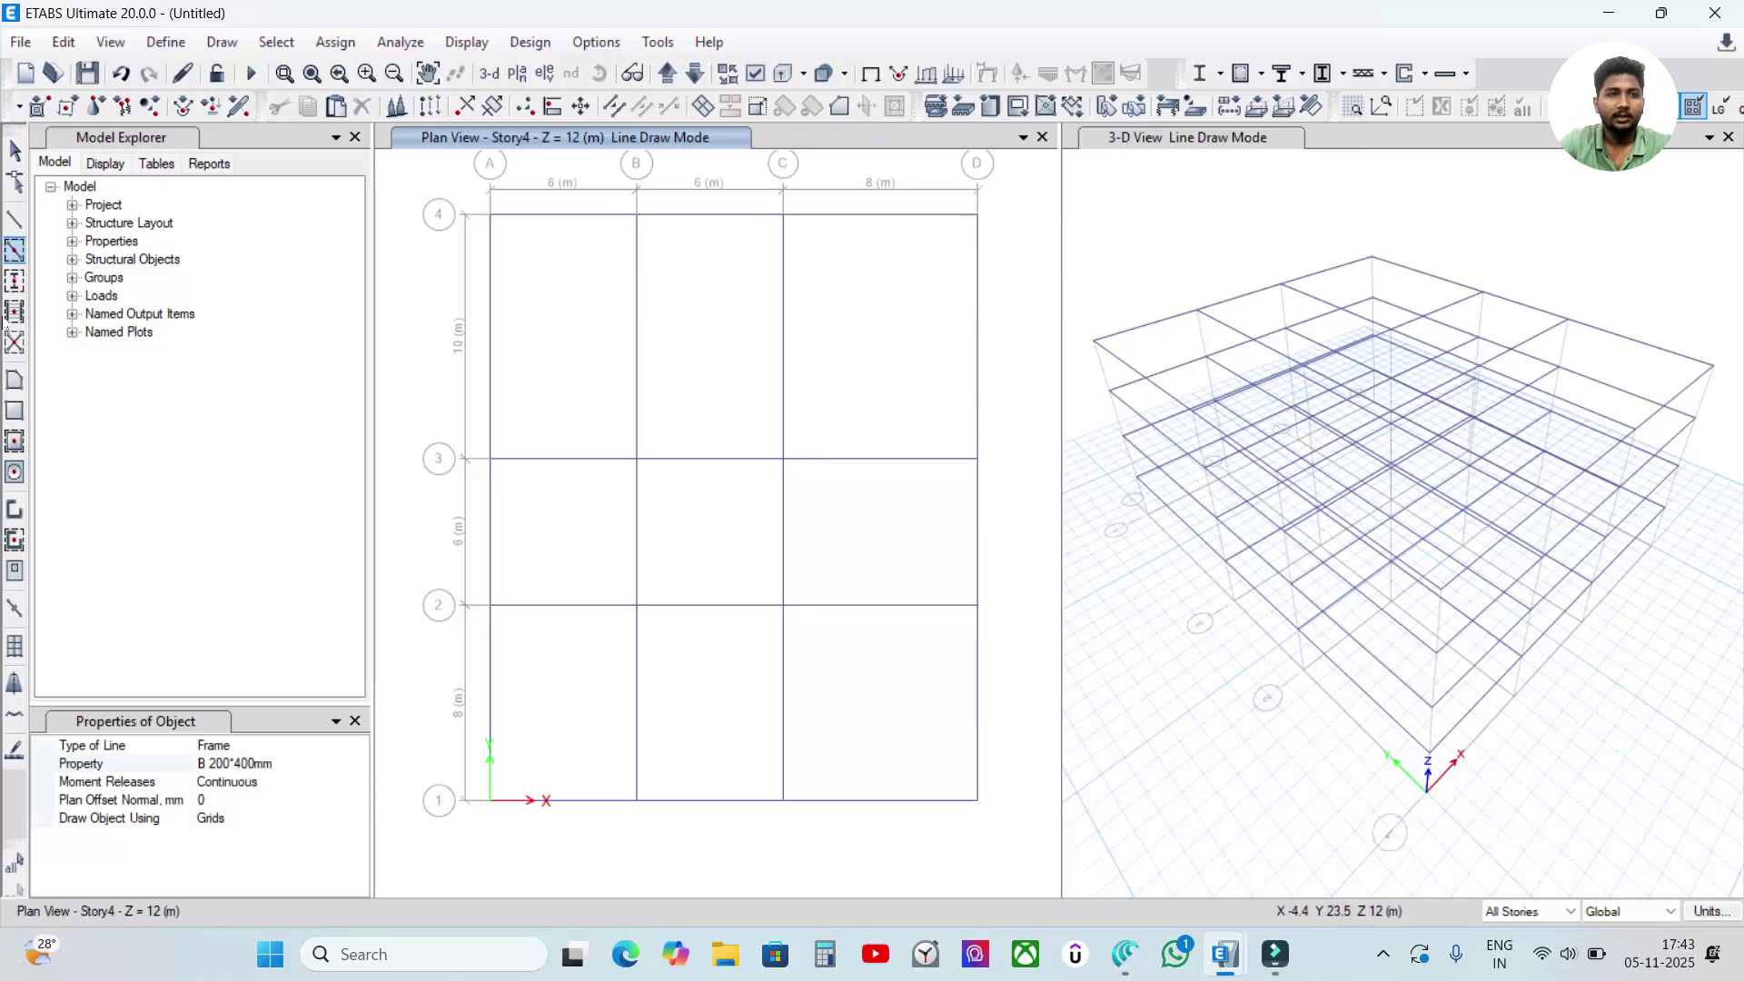
# - Quick-draw C 300*500 mm columns at every grid intersection across all stories
pyautogui.click(15, 280)
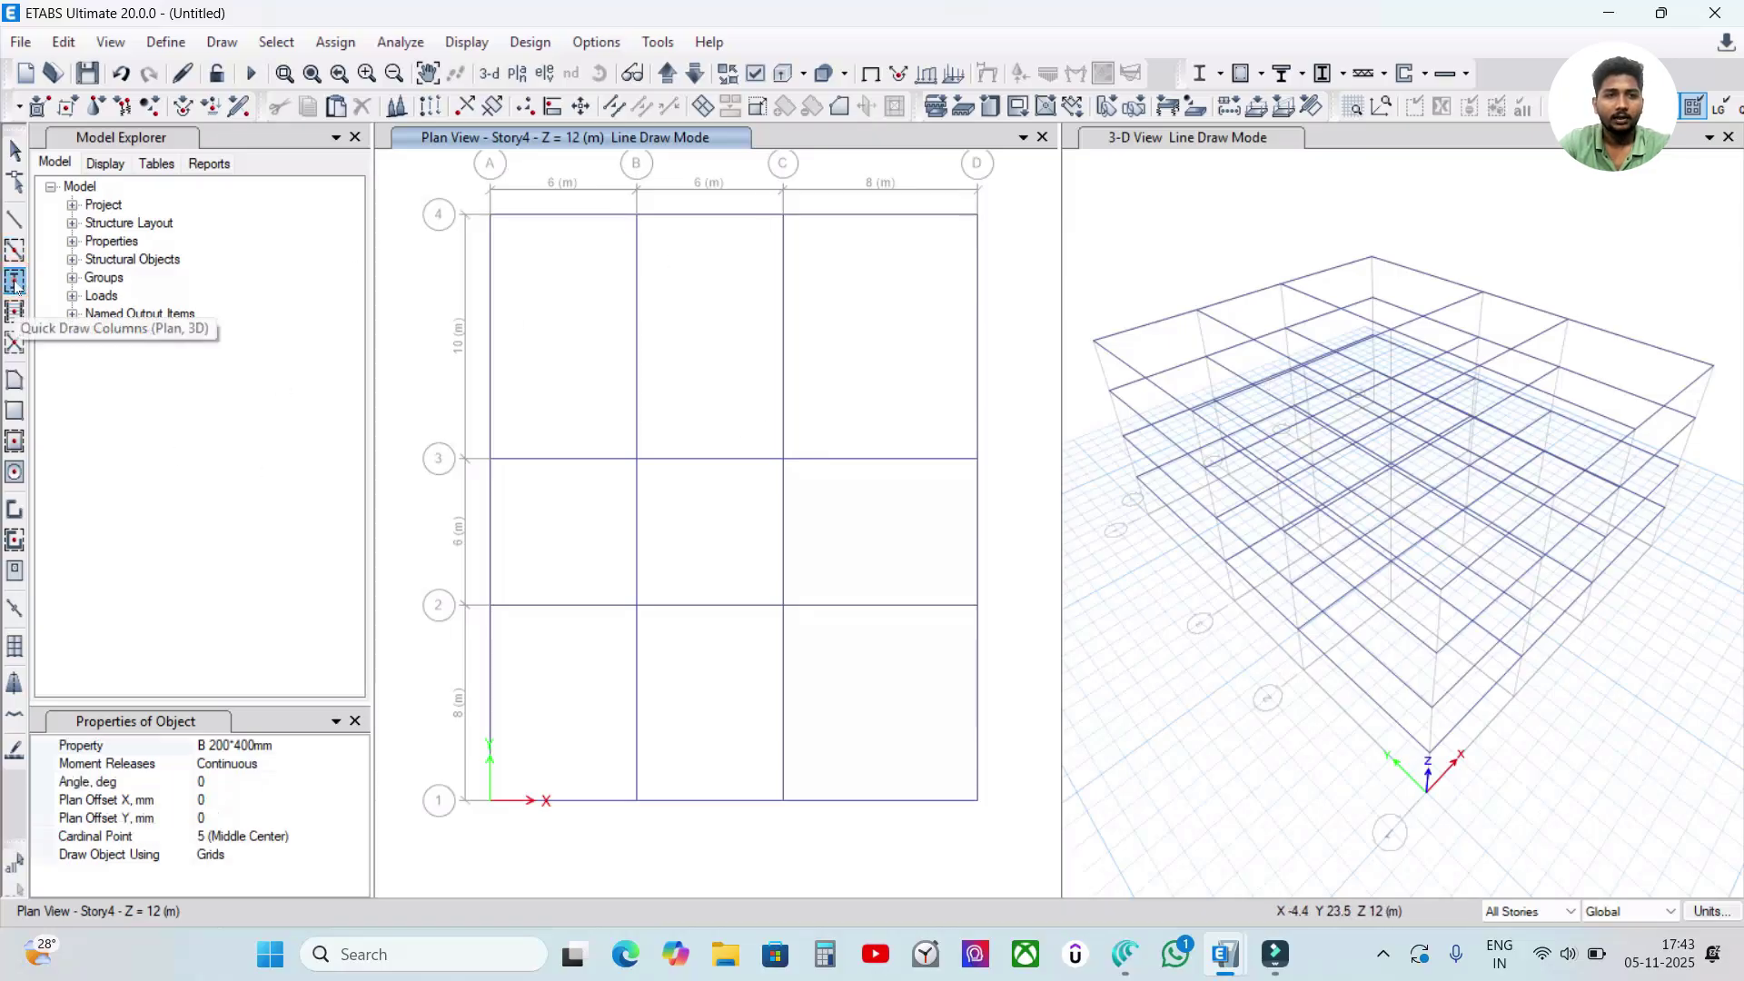
pyautogui.click(268, 752)
pyautogui.click(15, 250)
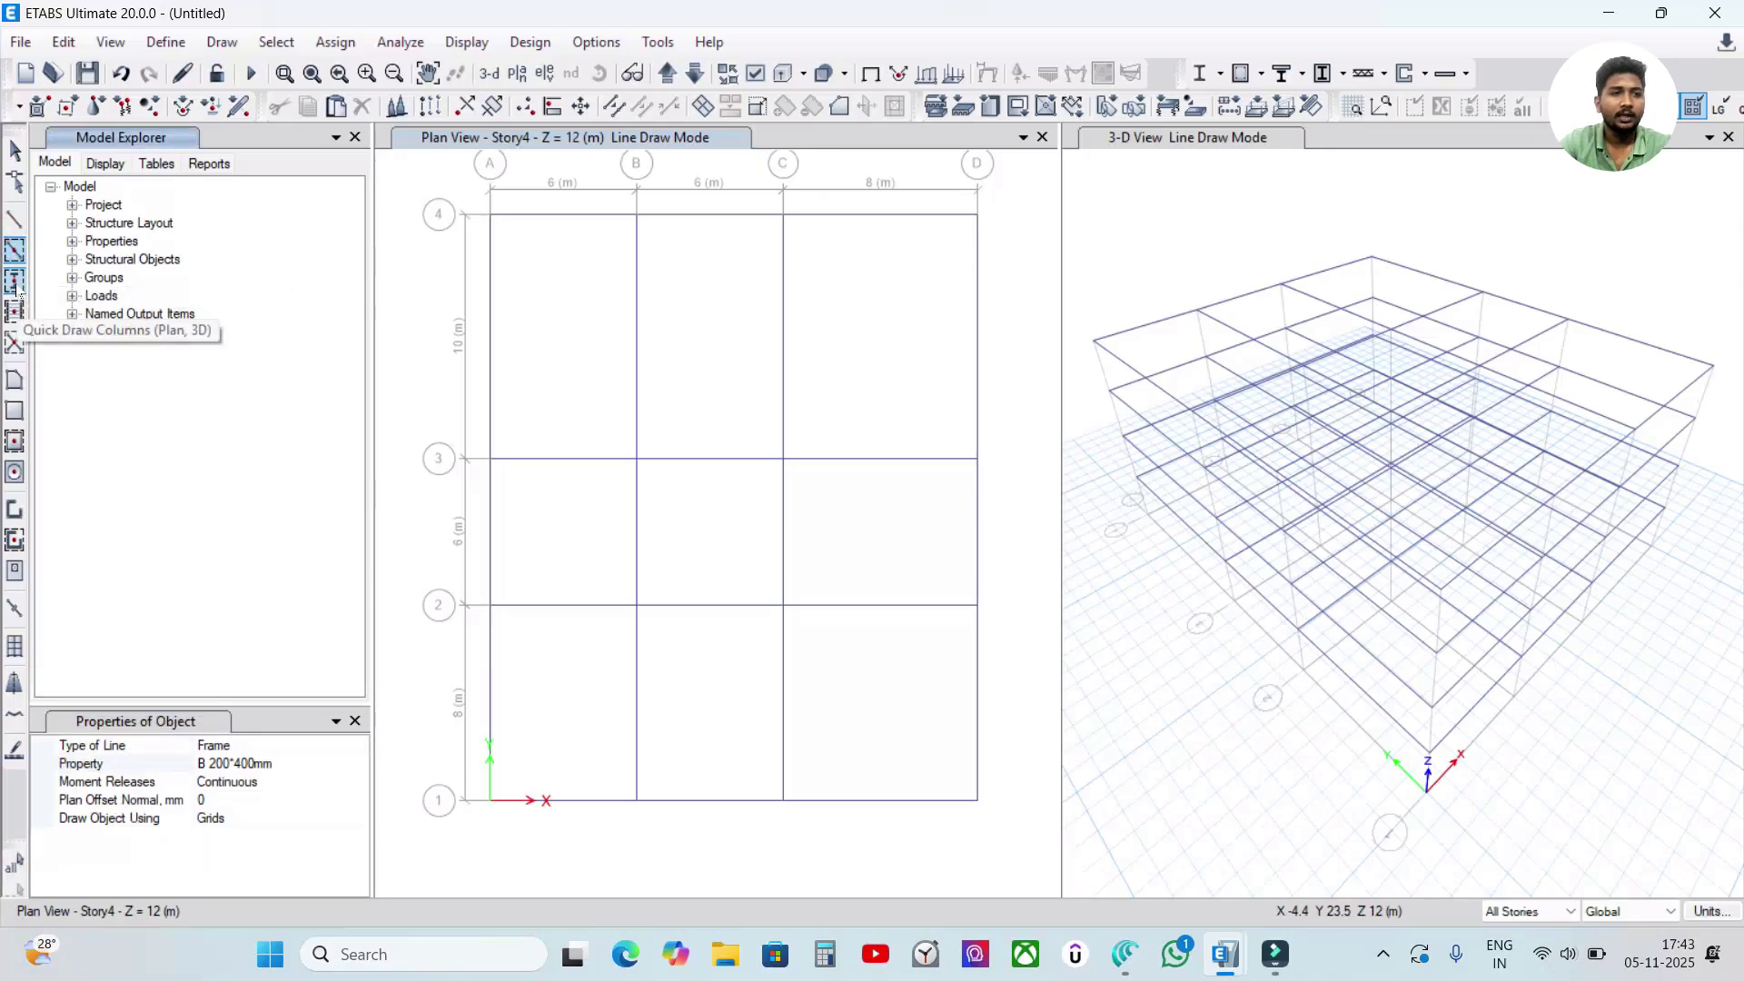
pyautogui.click(16, 284)
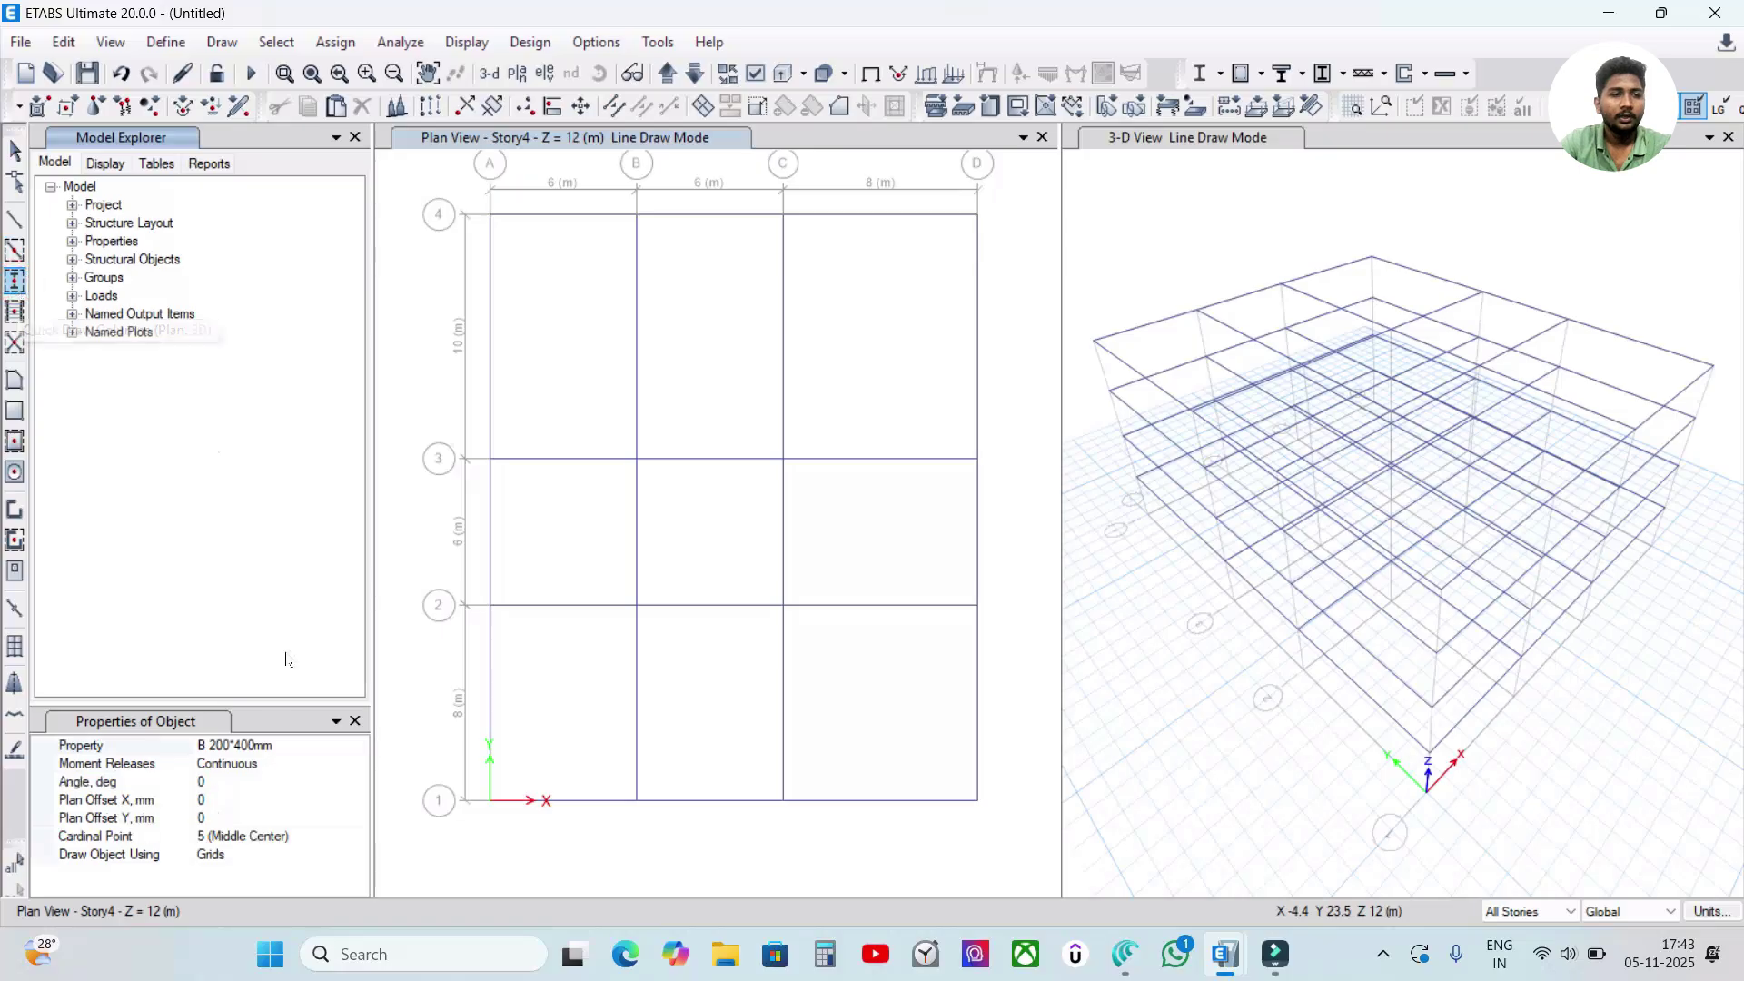
pyautogui.click(100, 739)
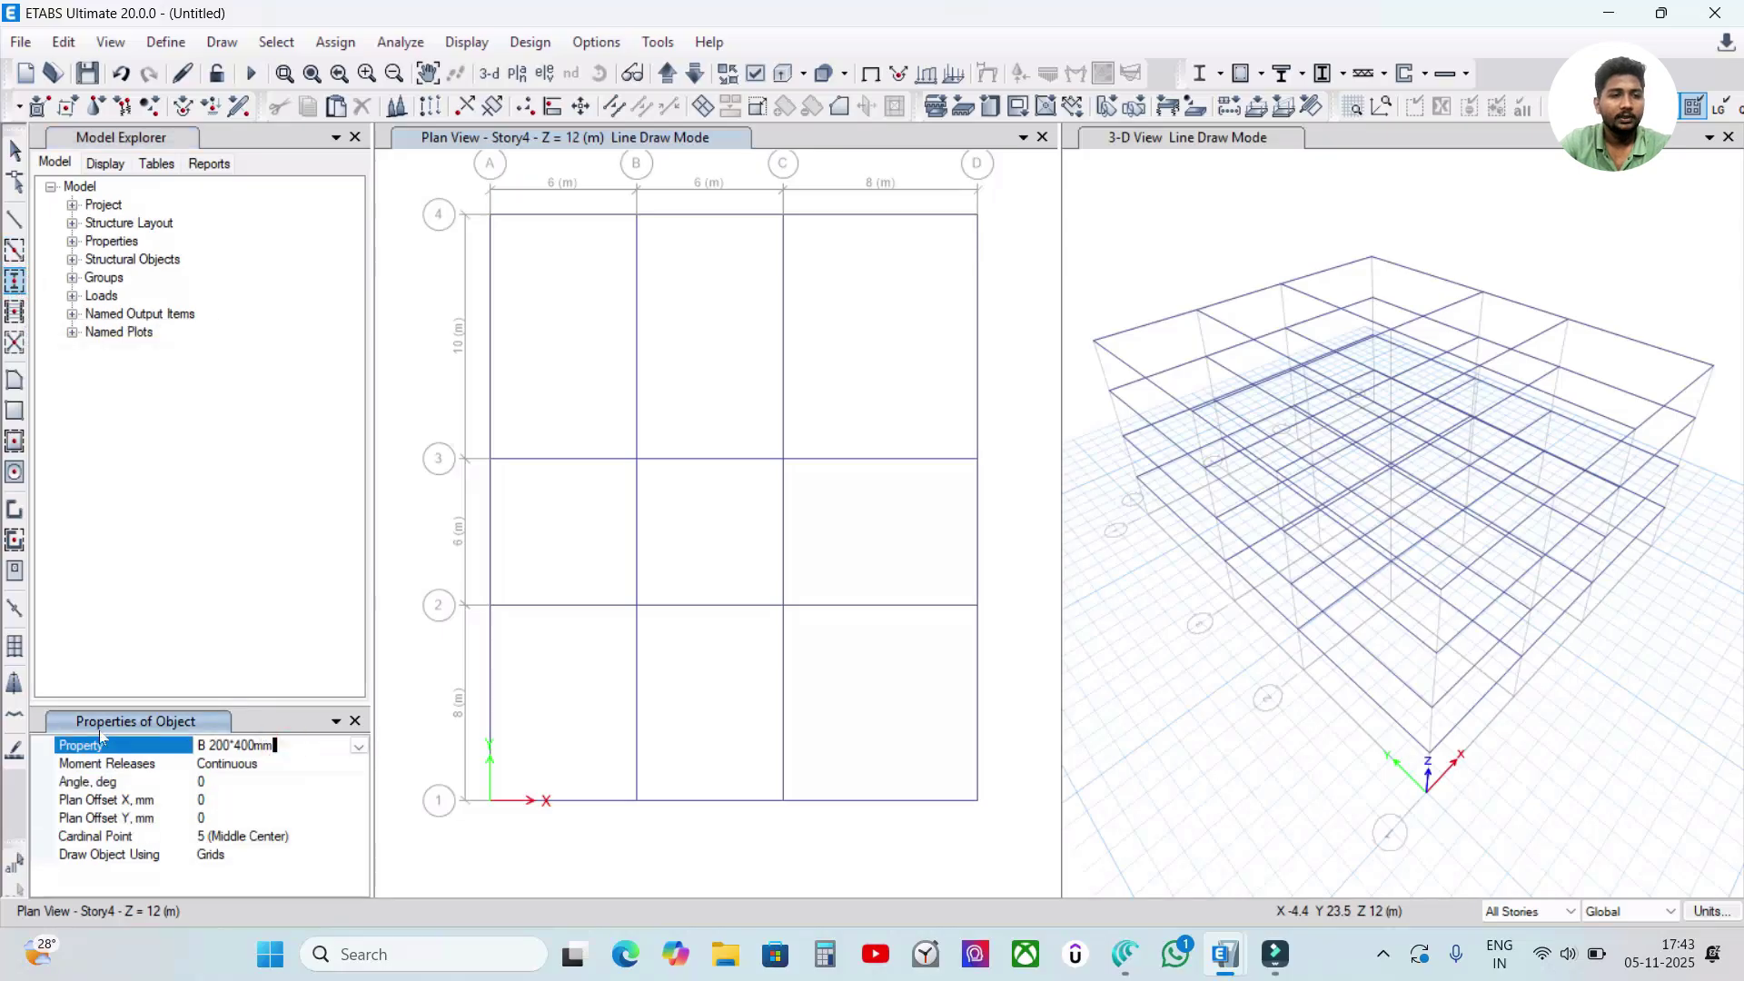
pyautogui.click(359, 745)
pyautogui.click(309, 783)
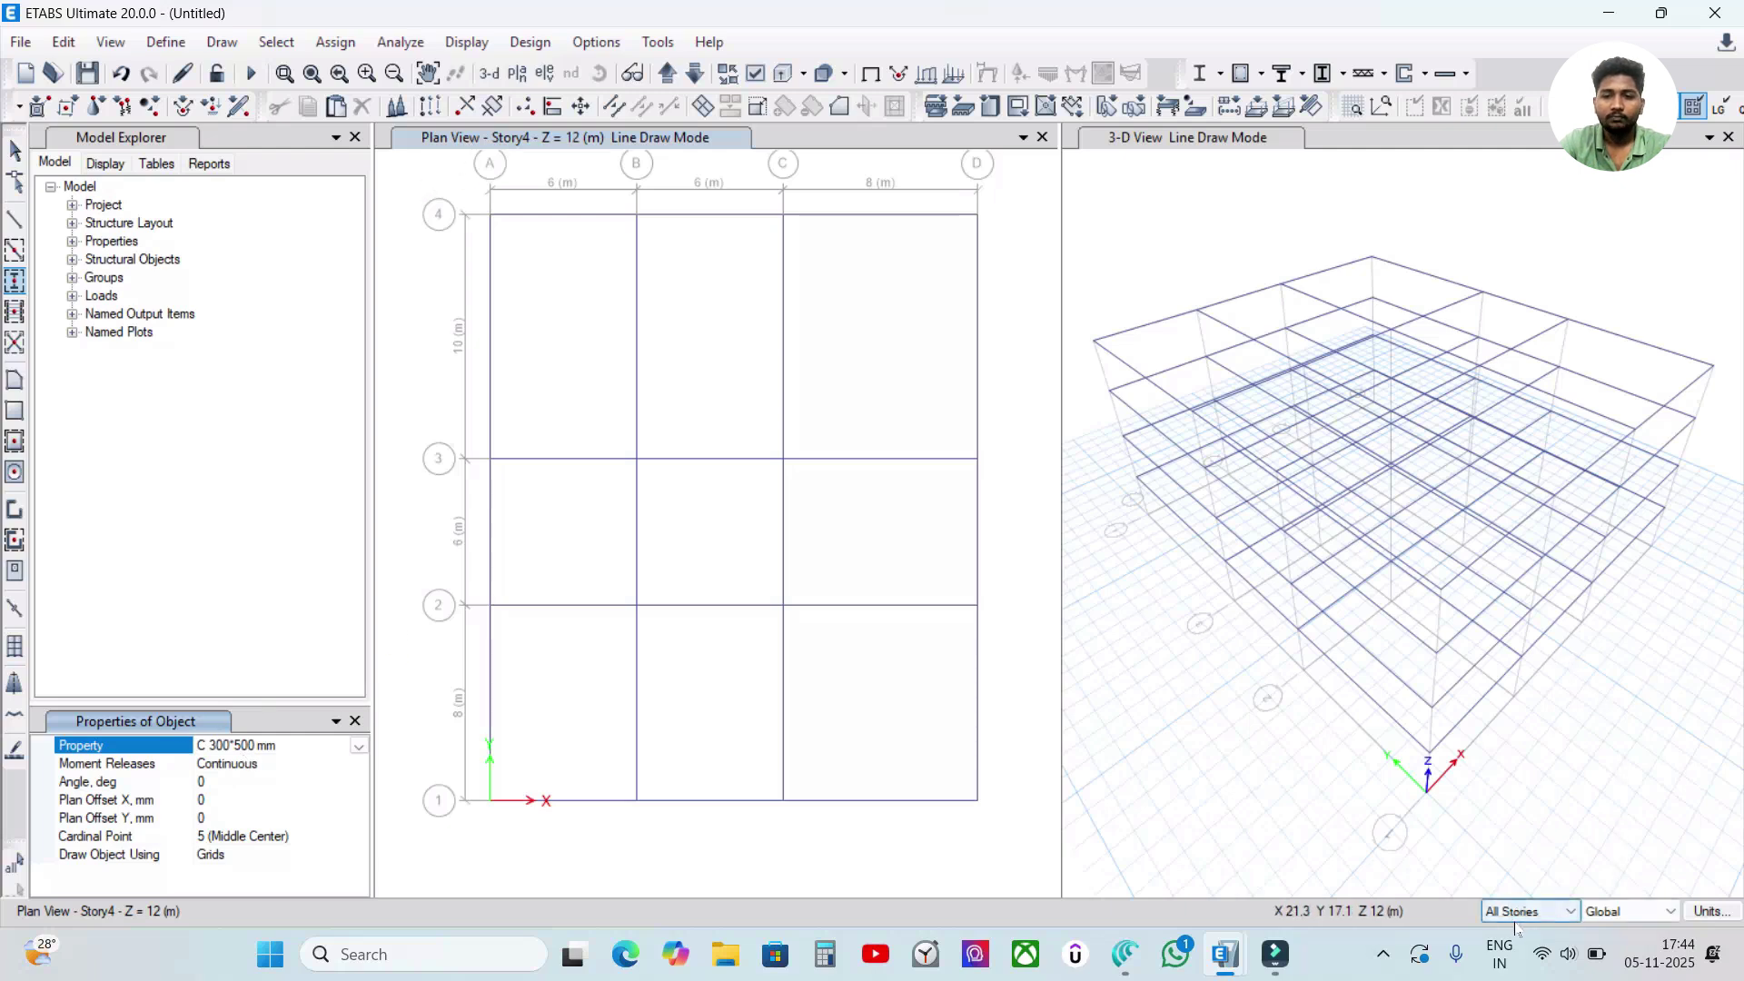
pyautogui.moveTo(442, 181); pyautogui.dragTo(999, 849)
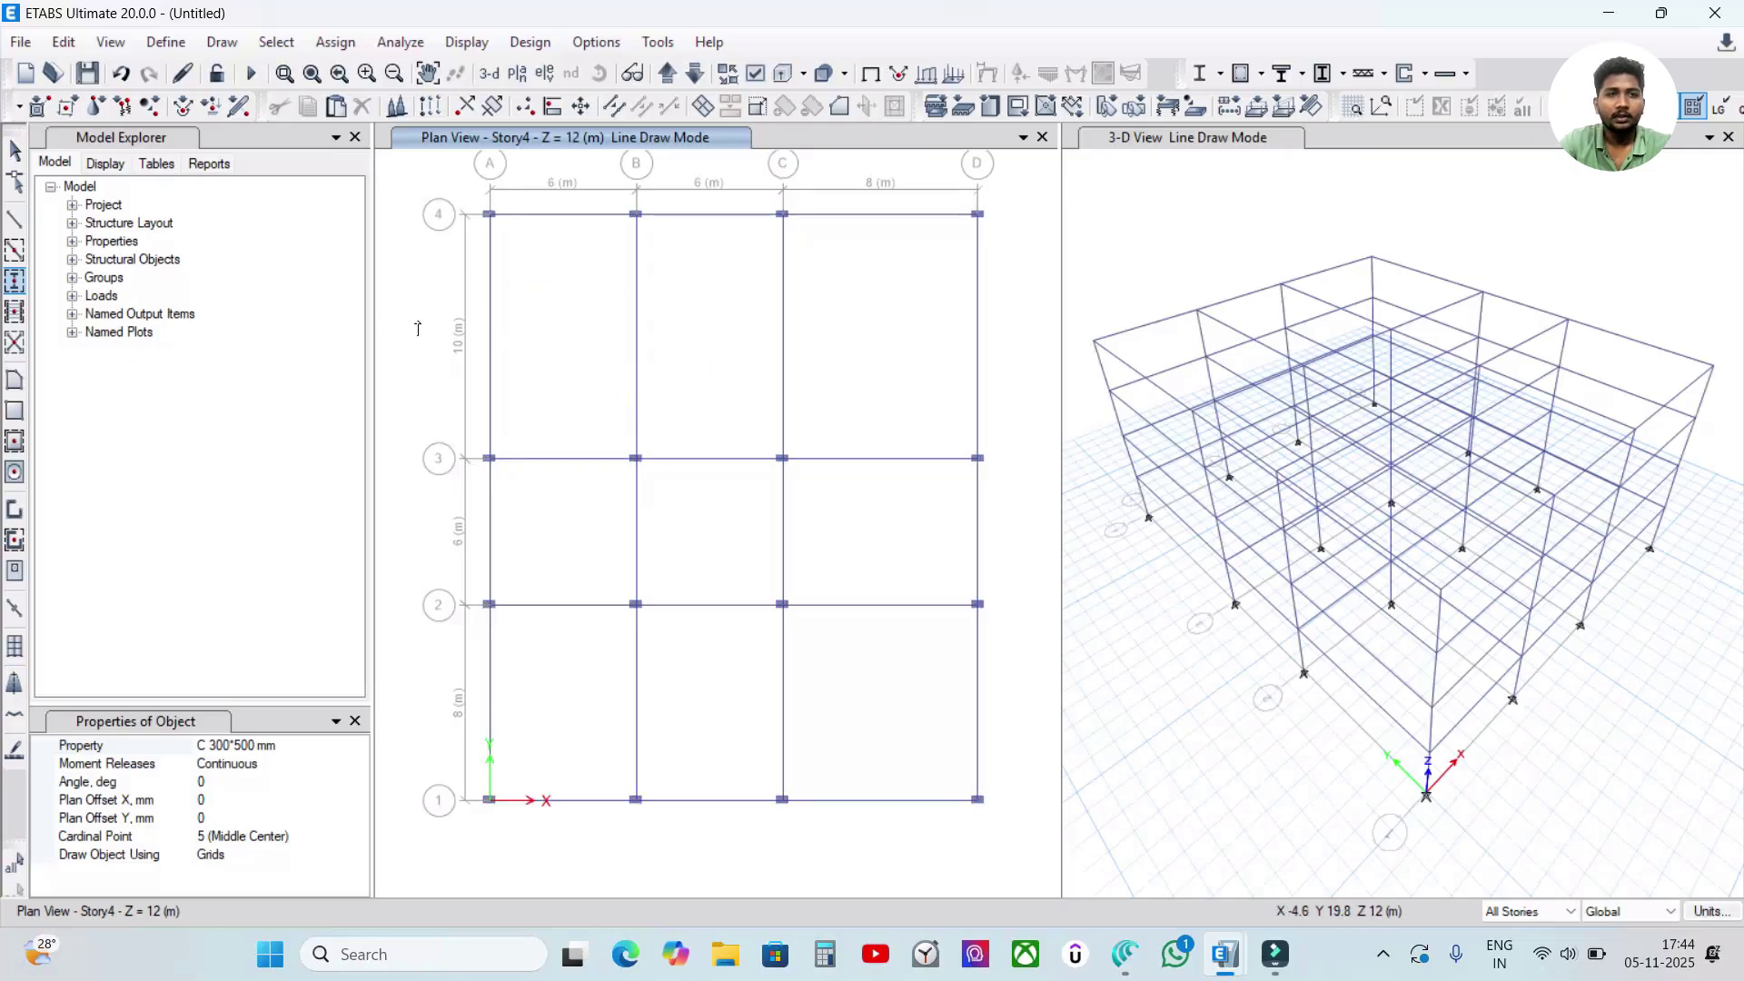
# - Try a B 200*400mm beam from grid line A to B, about 3.1 m from grid 3 toward grid 4, and undo it
pyautogui.press('Escape')
pyautogui.click(15, 220)
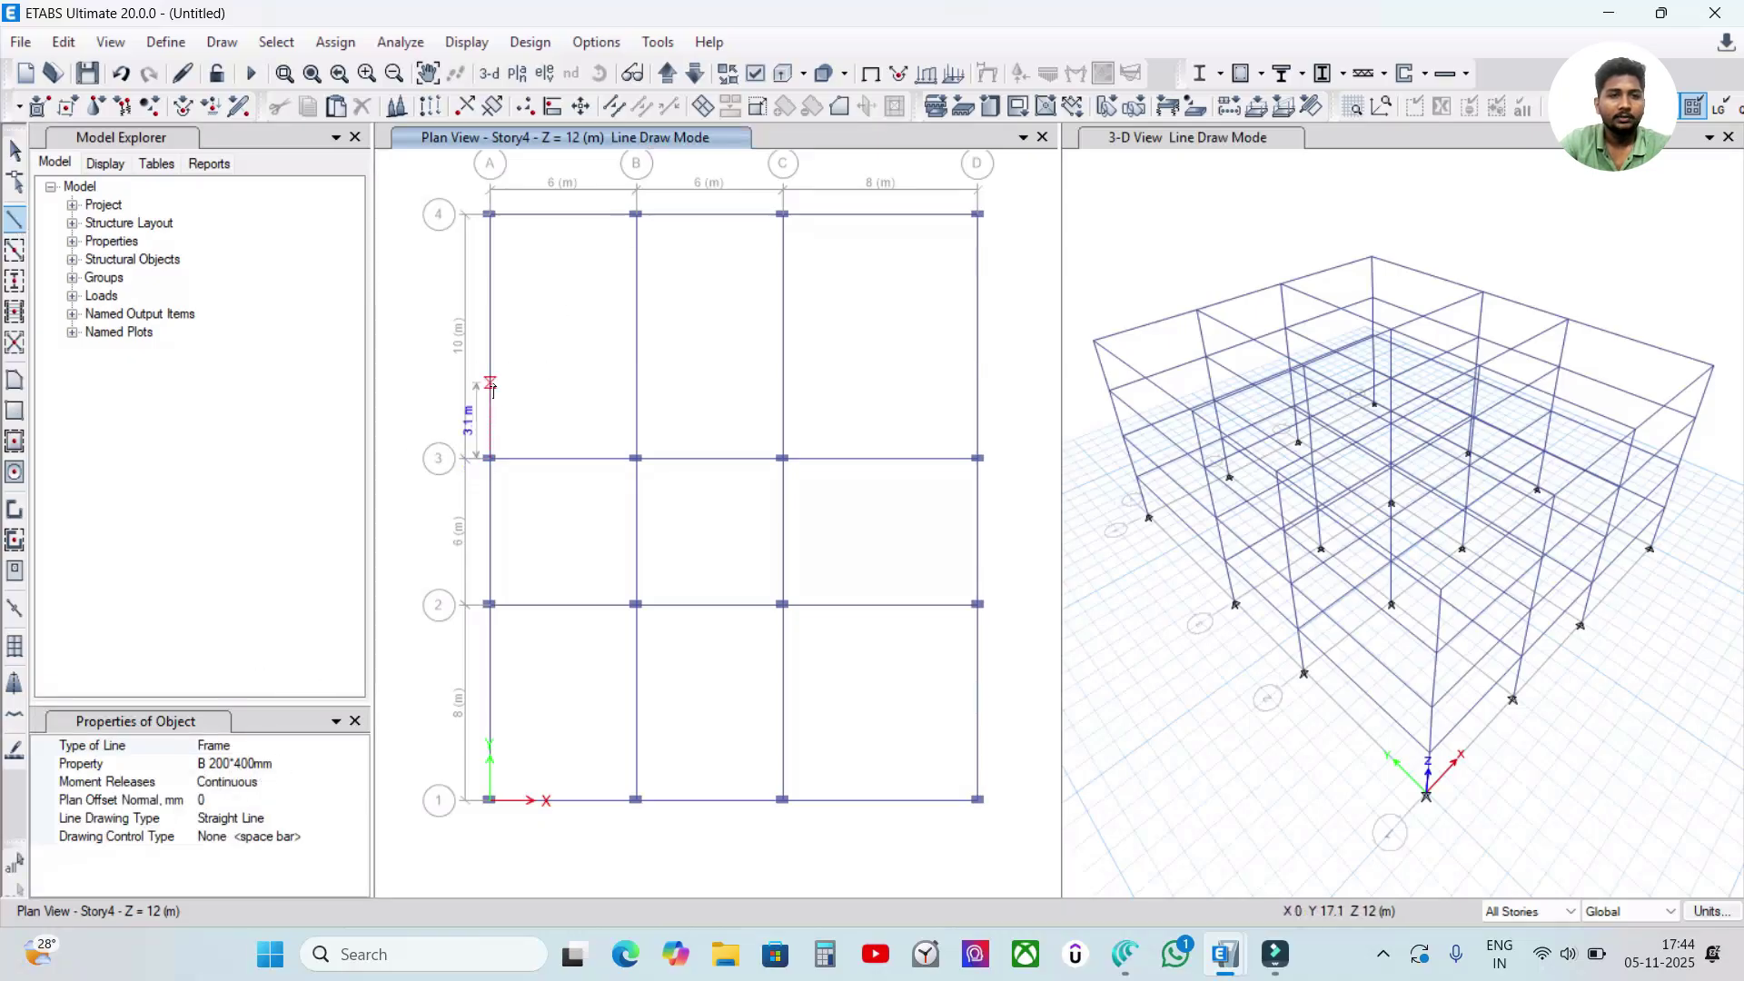
pyautogui.click(635, 378)
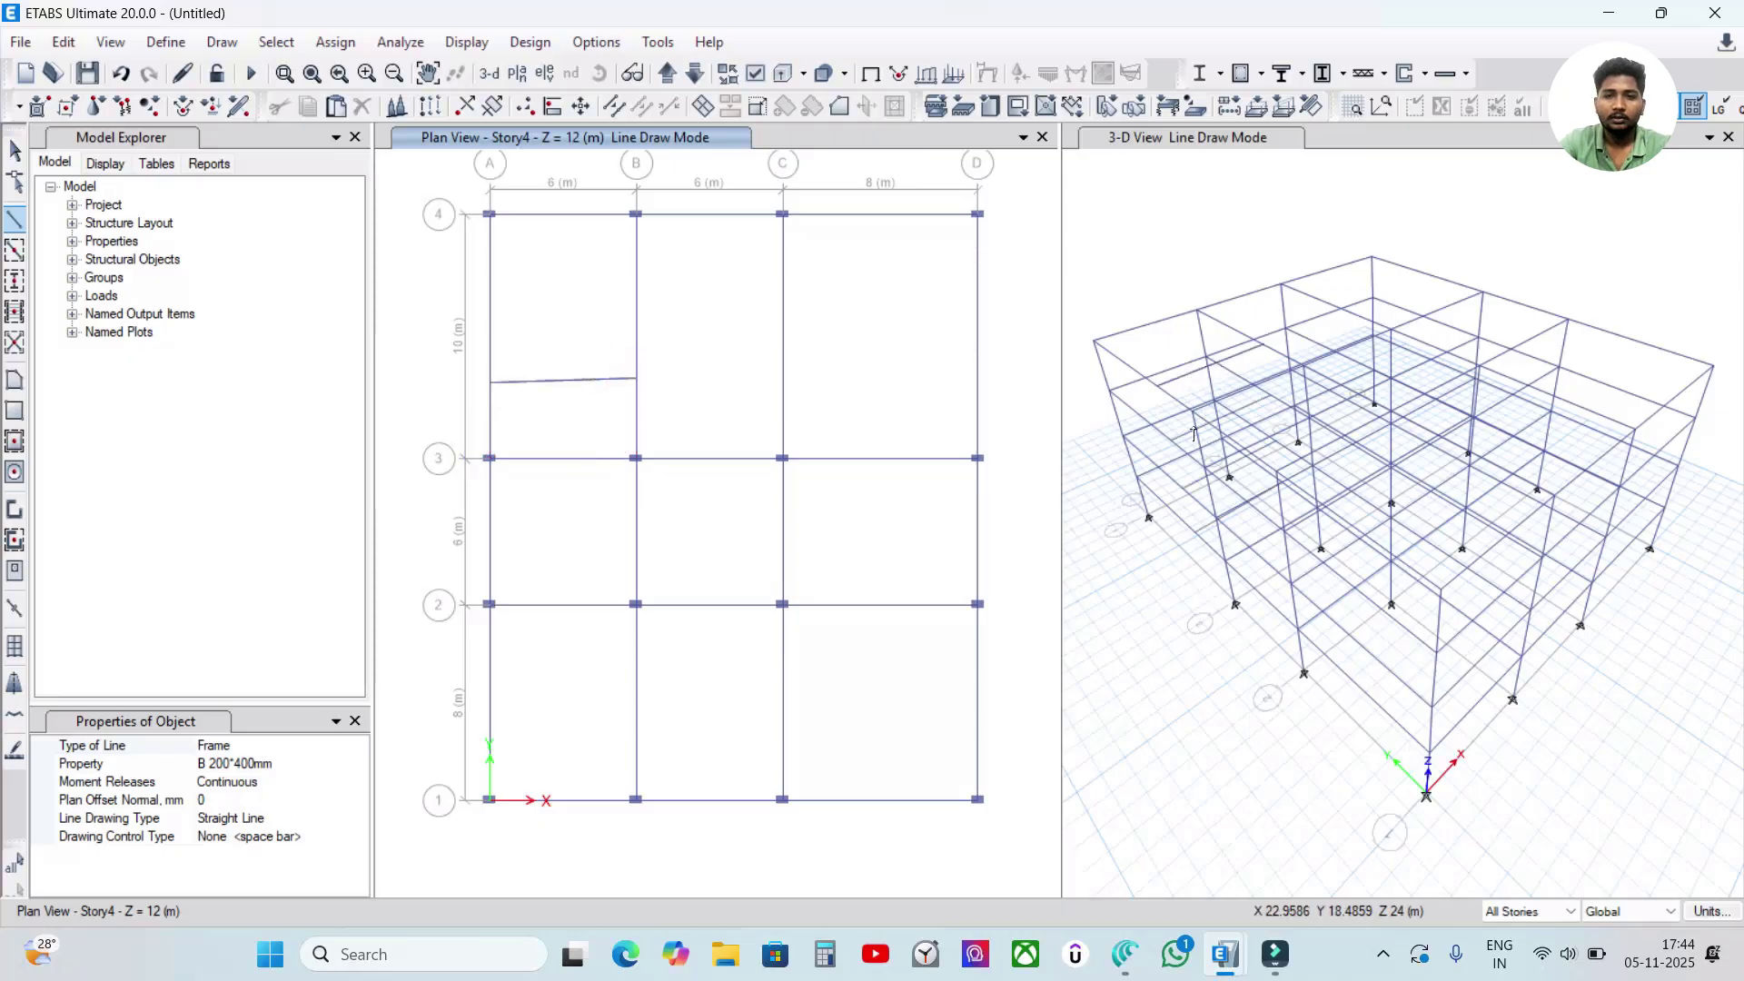
pyautogui.click(1544, 911)
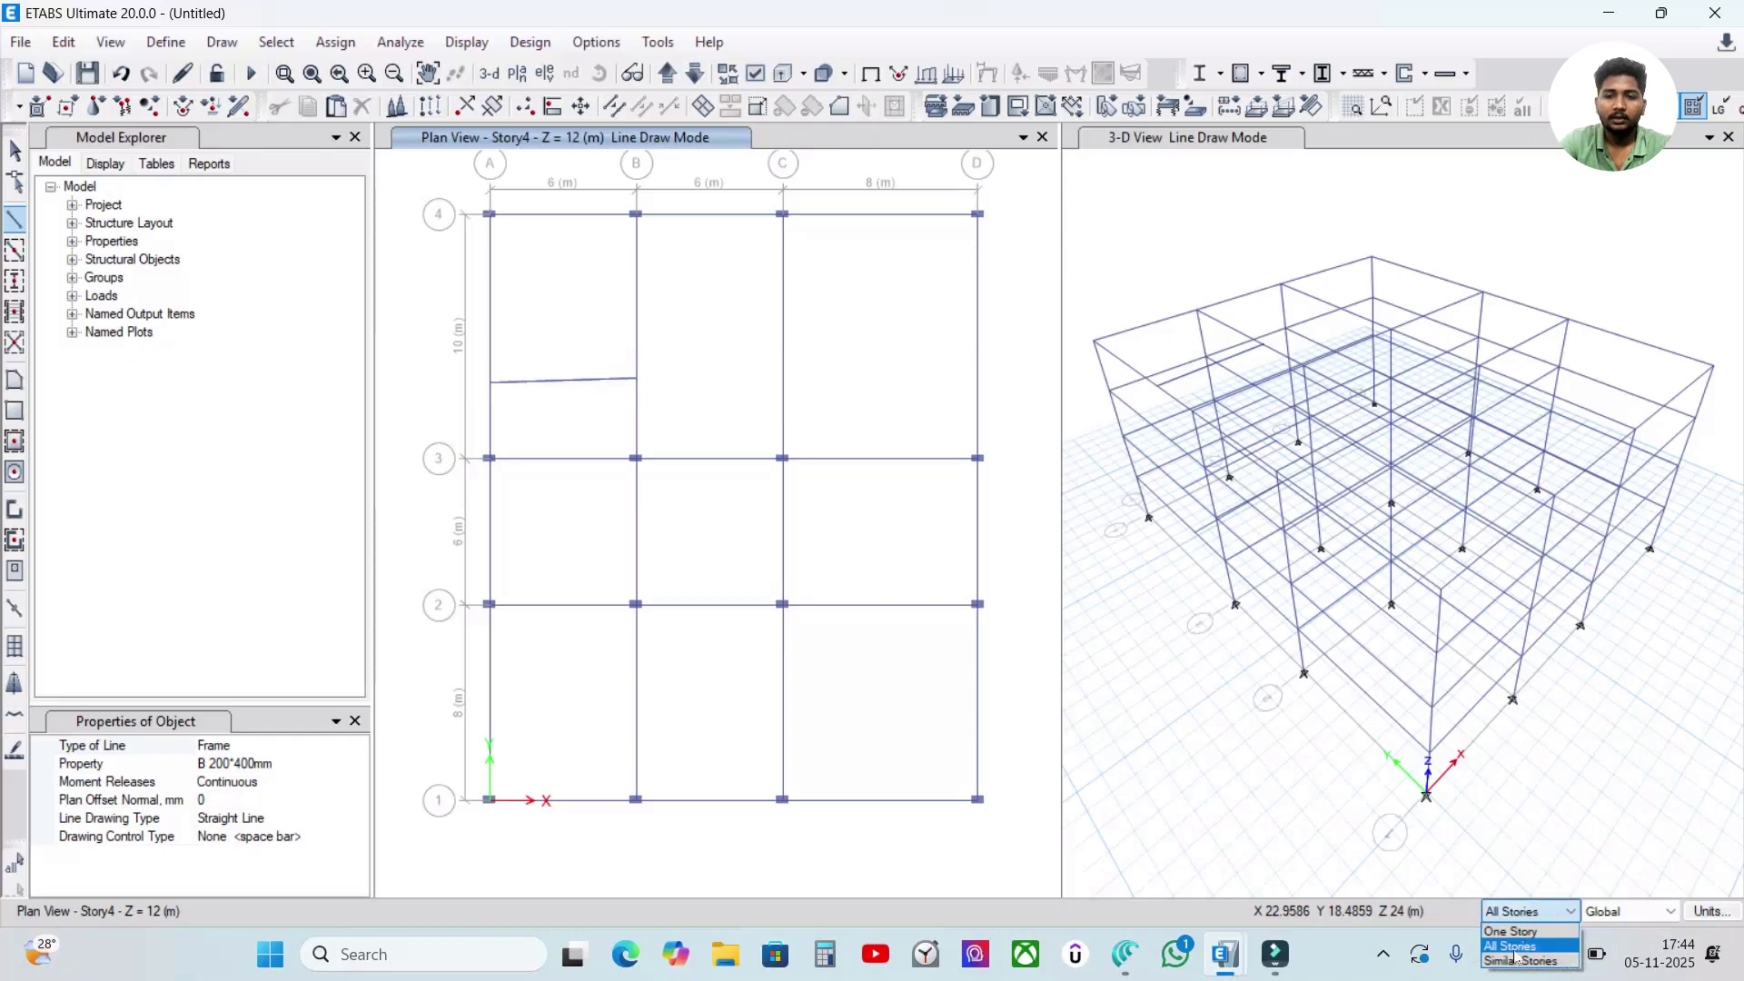
pyautogui.click(1526, 928)
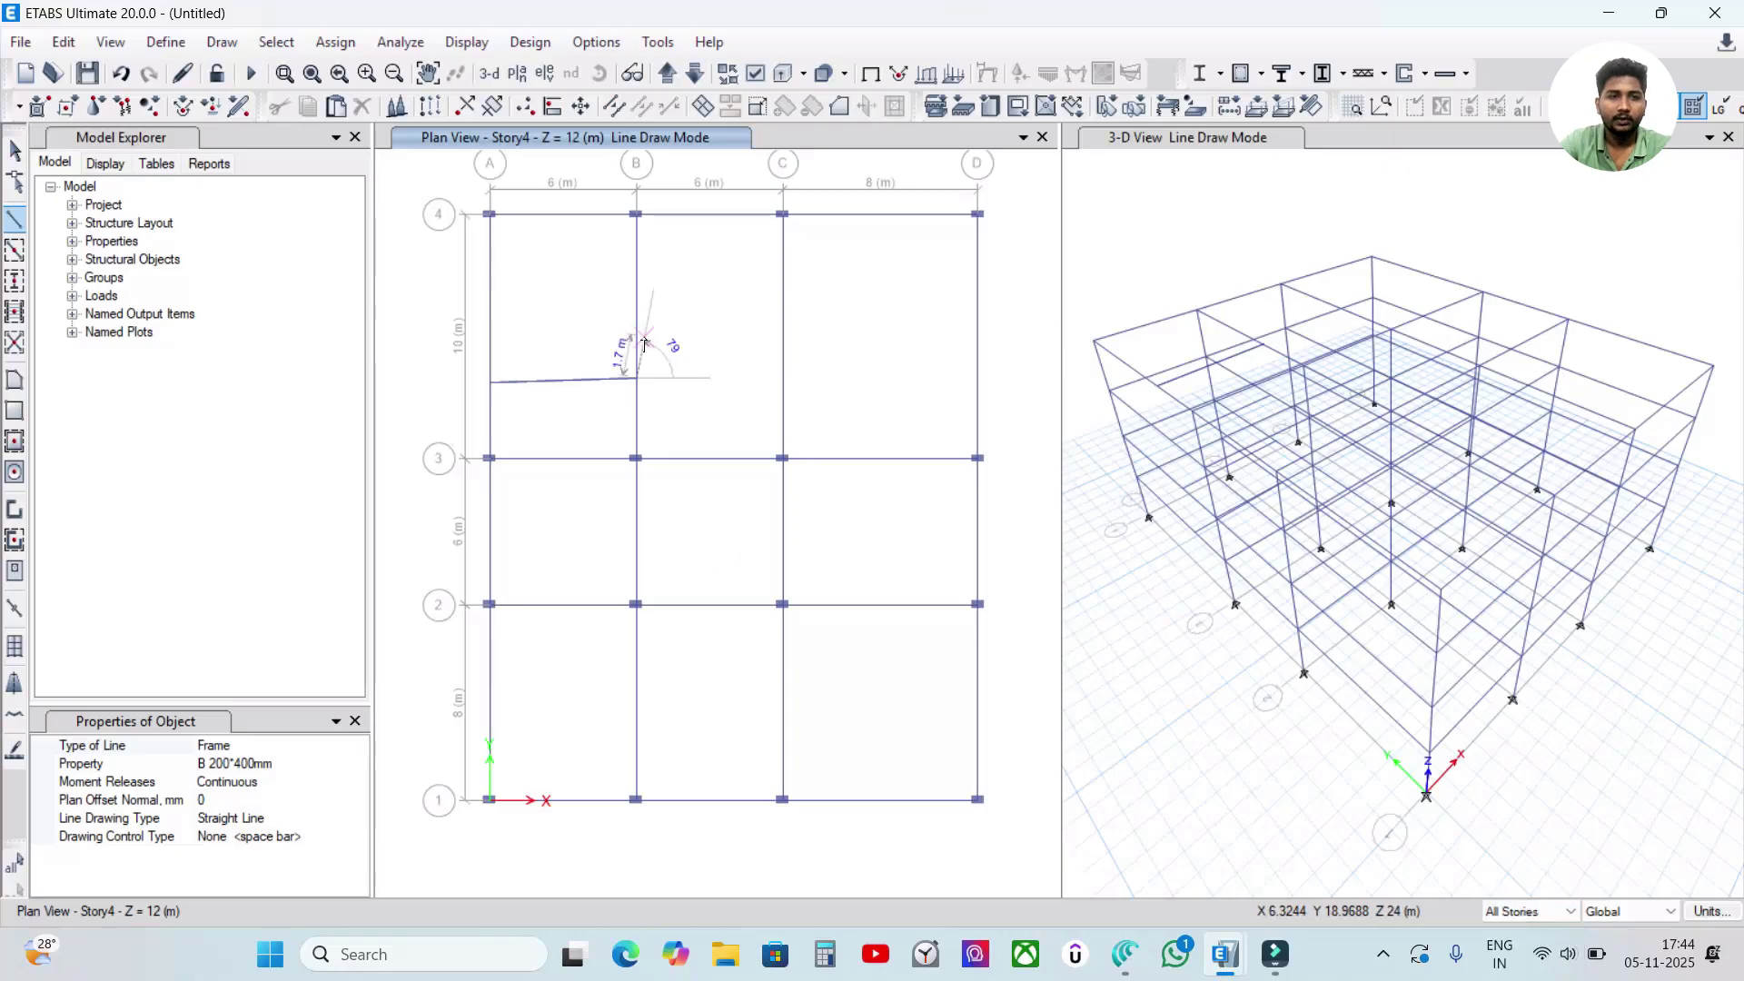
pyautogui.press('Escape')
pyautogui.hotkey('ctrl', 'z')
pyautogui.click(15, 219)
pyautogui.click(257, 763)
pyautogui.click(282, 807)
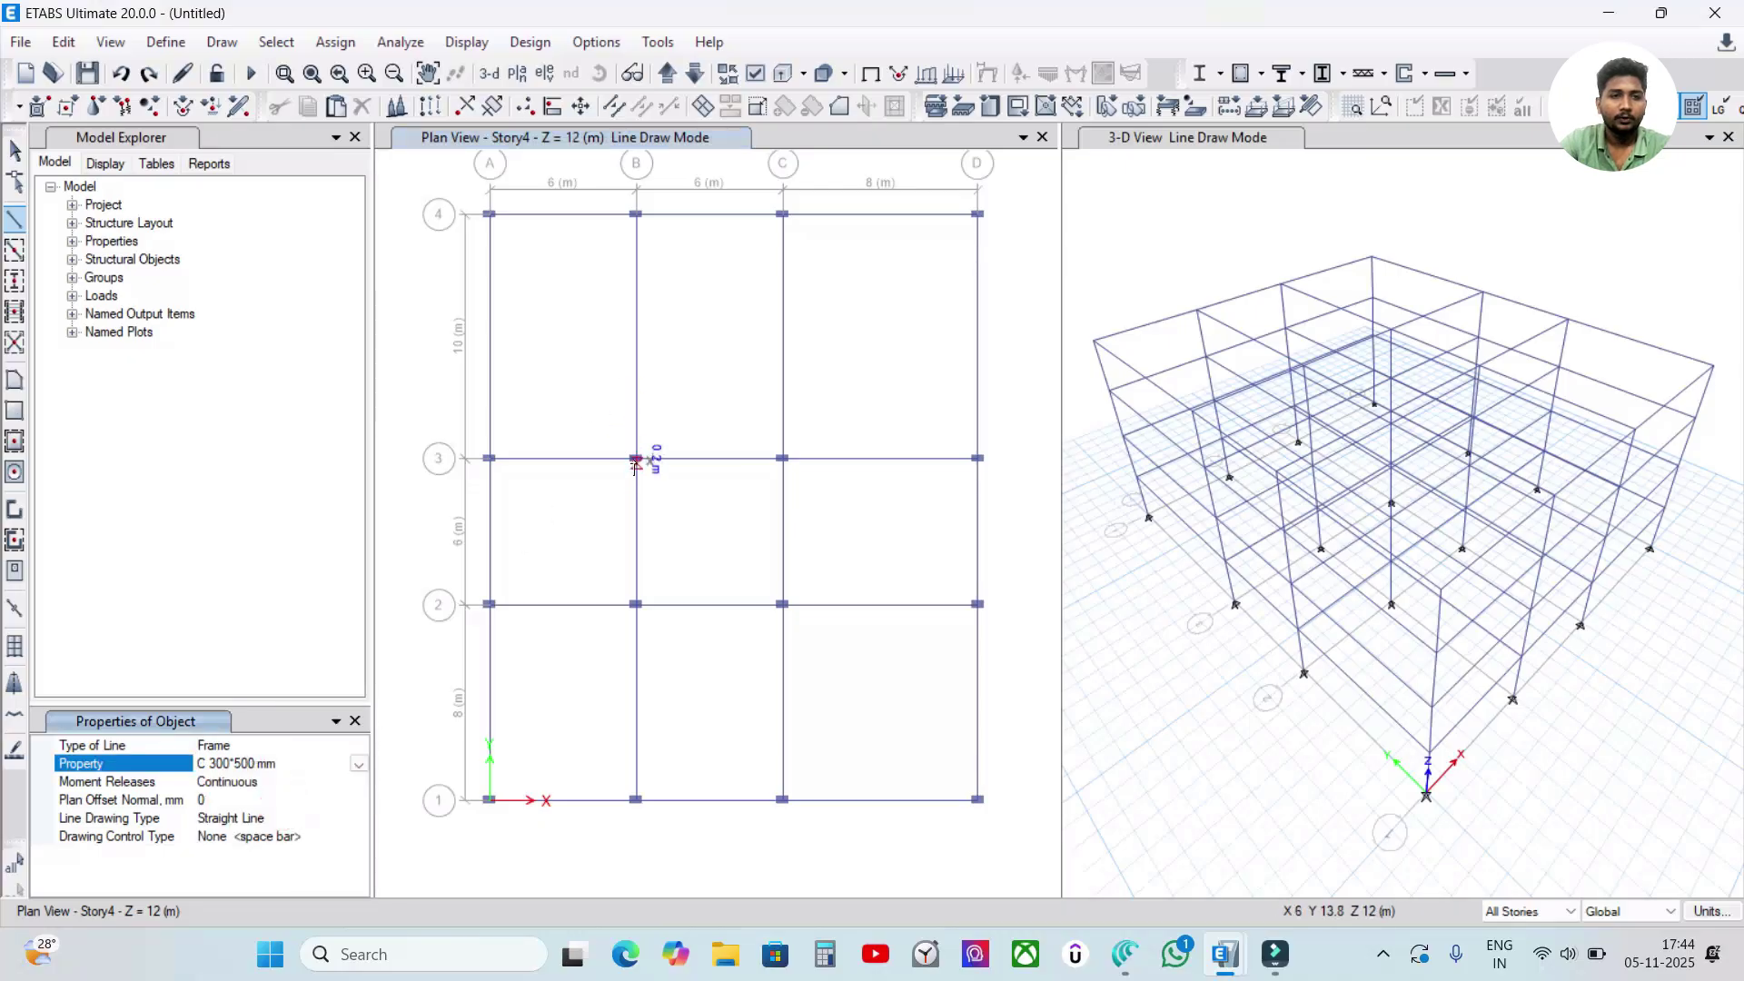
pyautogui.press('Escape')
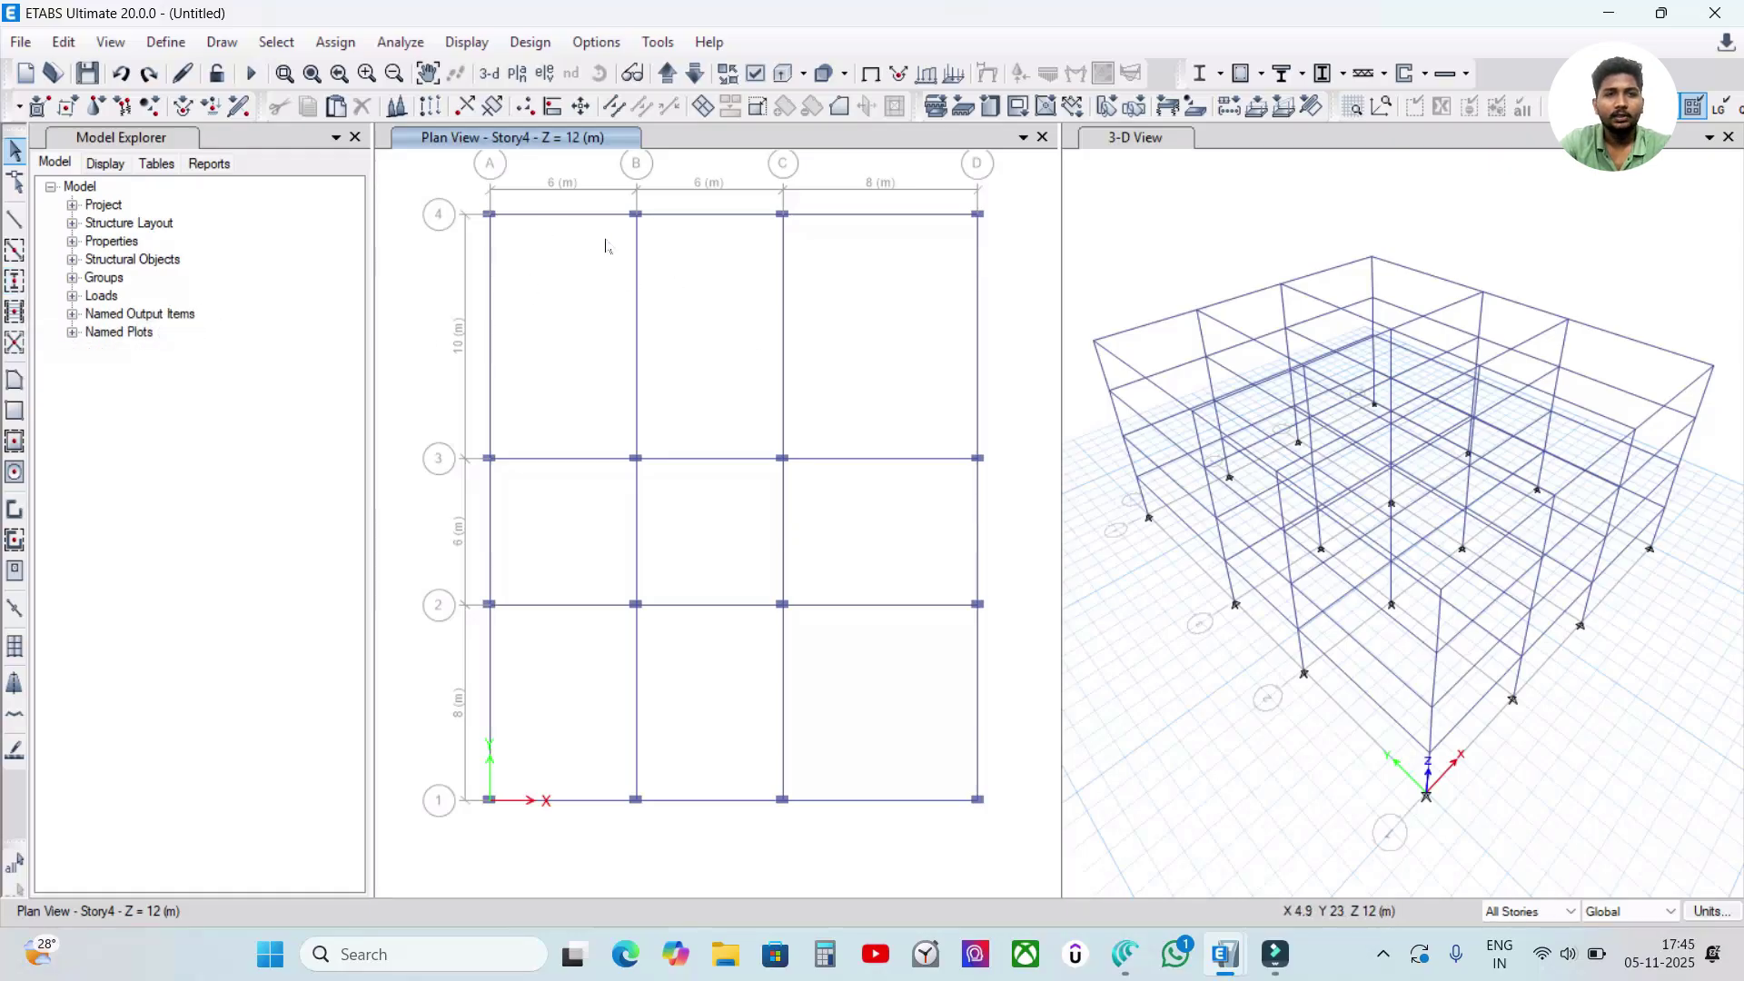
# - Quick-draw Slab 150mm floors in every bay of grids A–D and 1–4 for All Stories, drawing objects using Grids
pyautogui.click(19, 445)
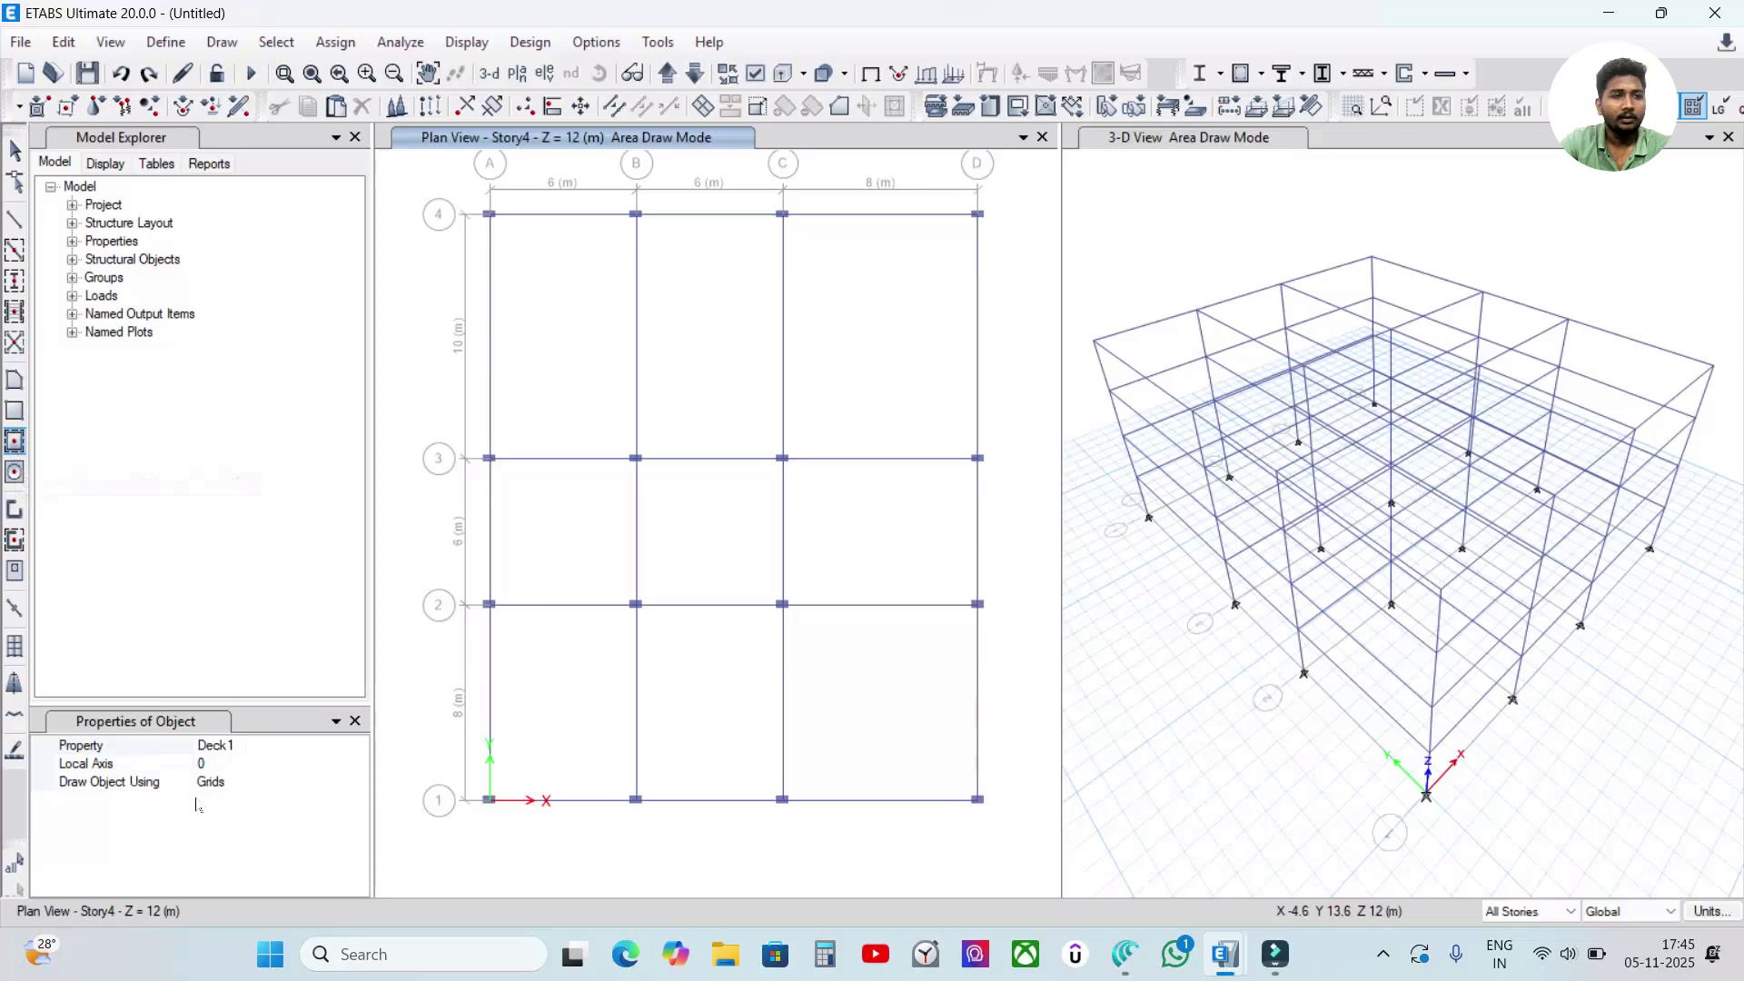
pyautogui.click(292, 743)
pyautogui.click(359, 745)
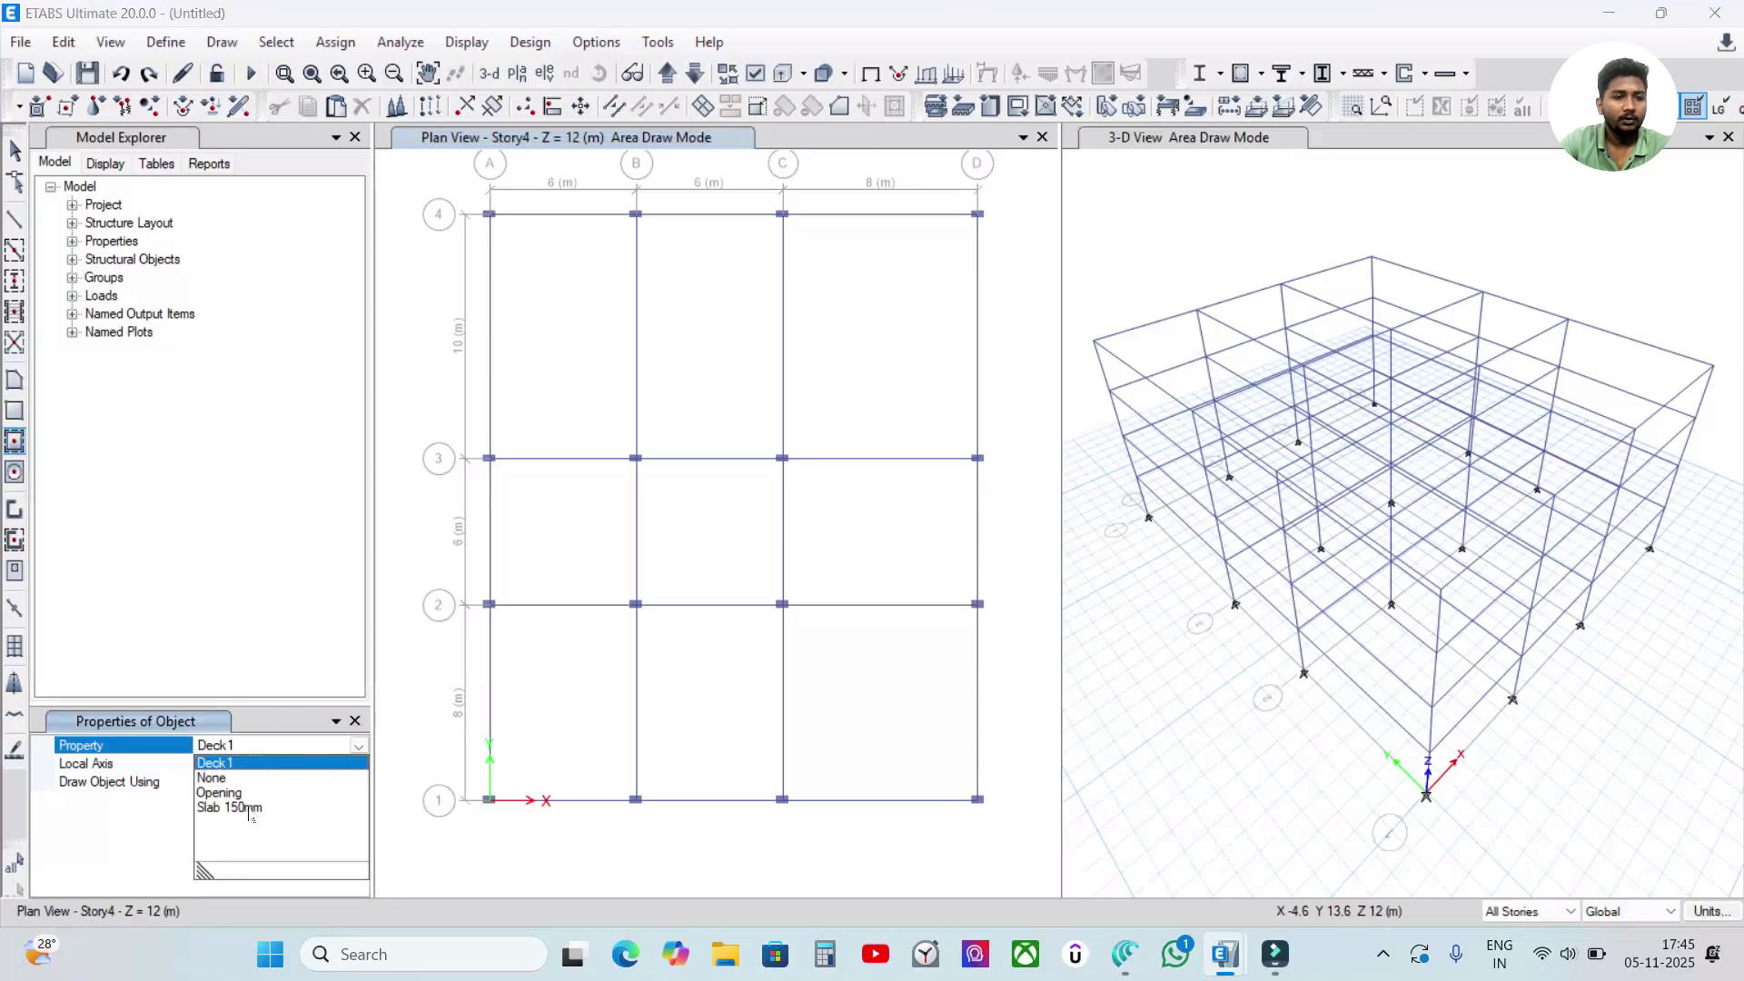
pyautogui.click(237, 809)
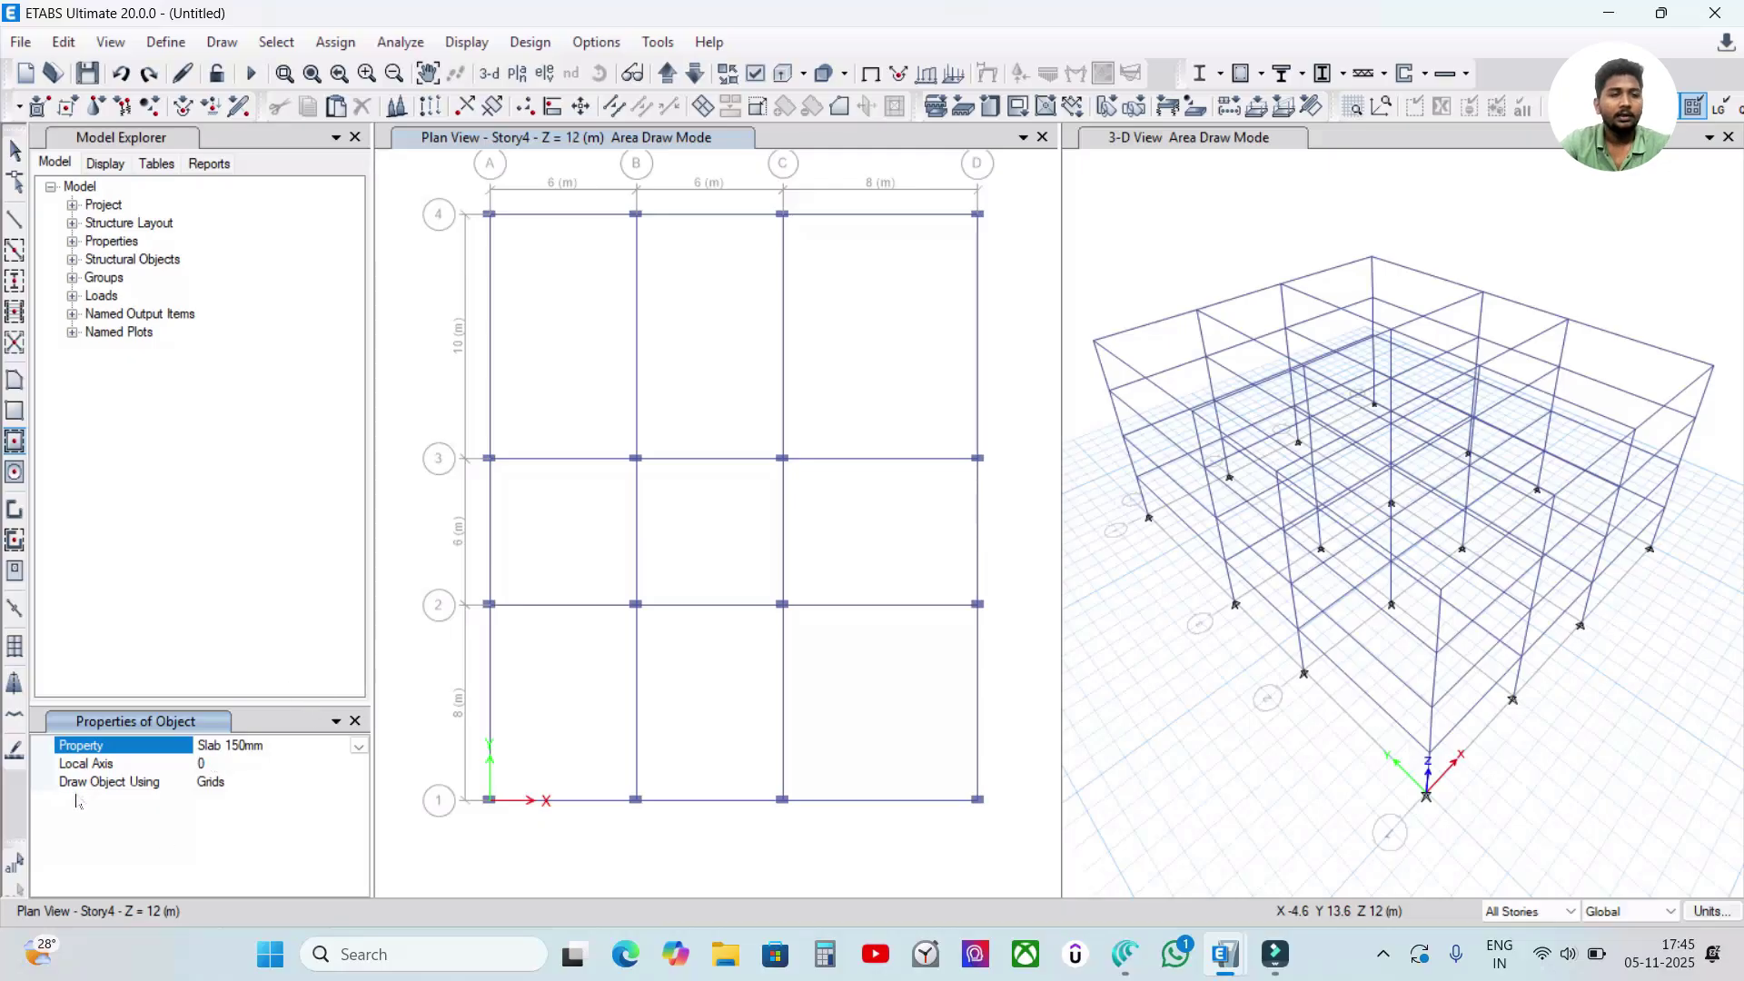
pyautogui.click(127, 783)
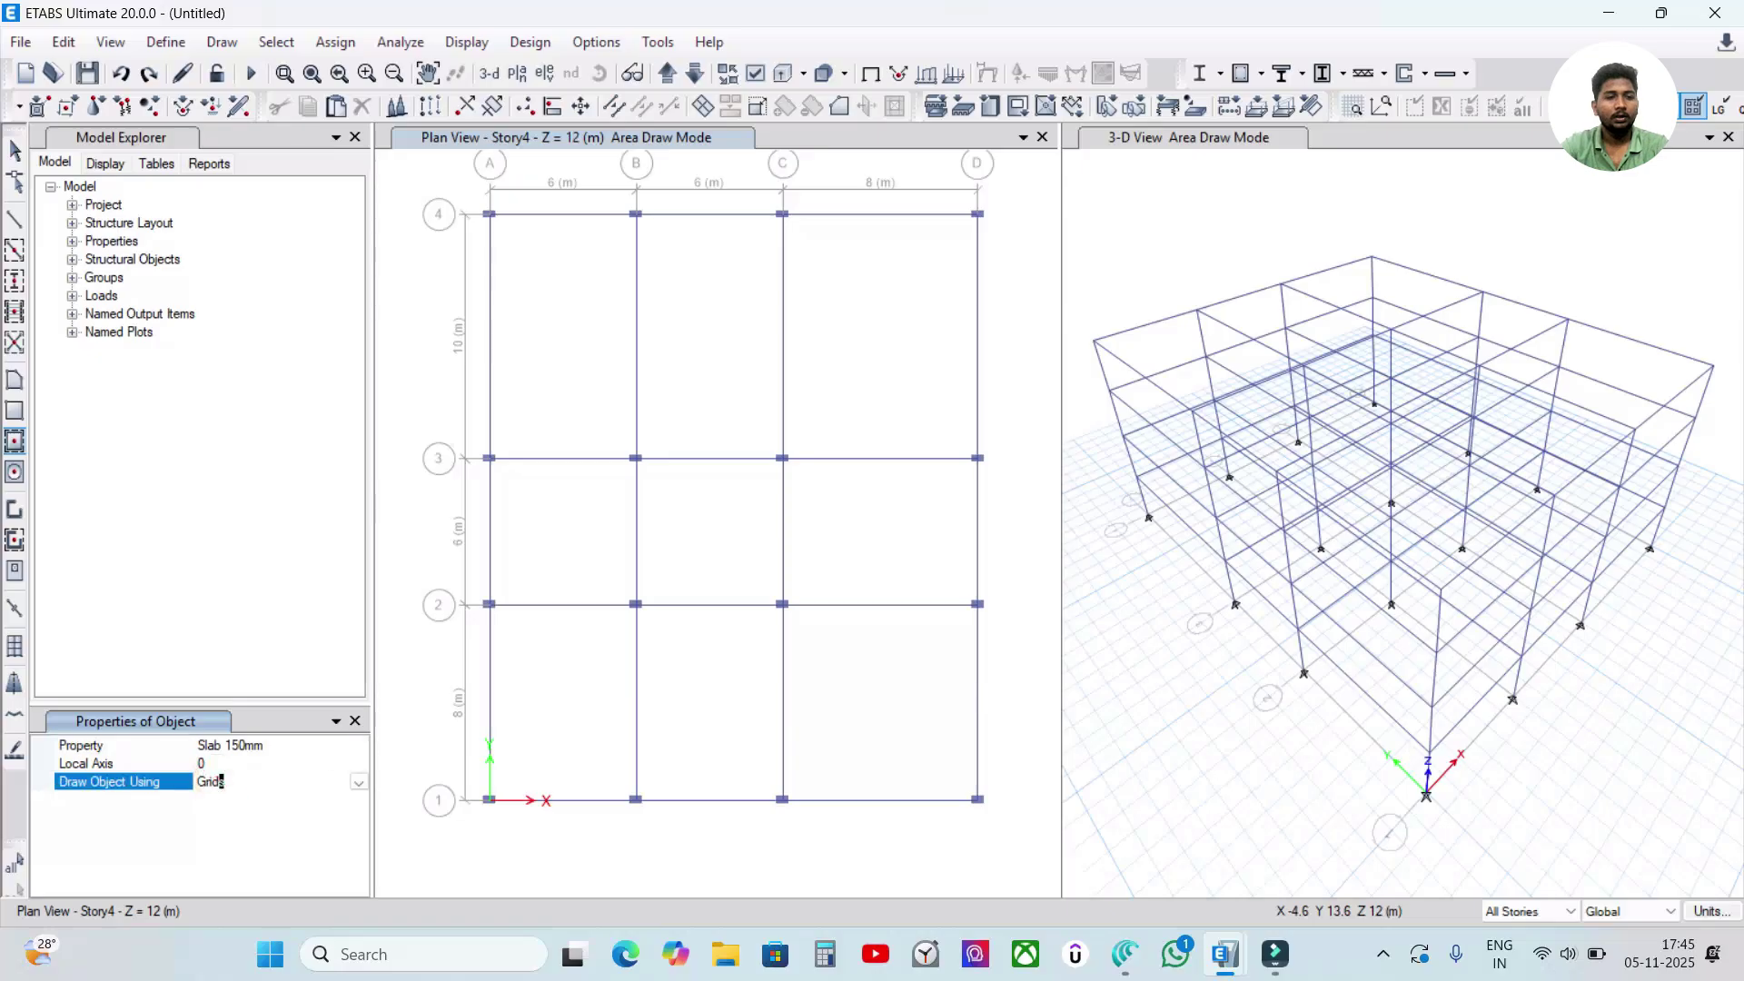
pyautogui.click(360, 781)
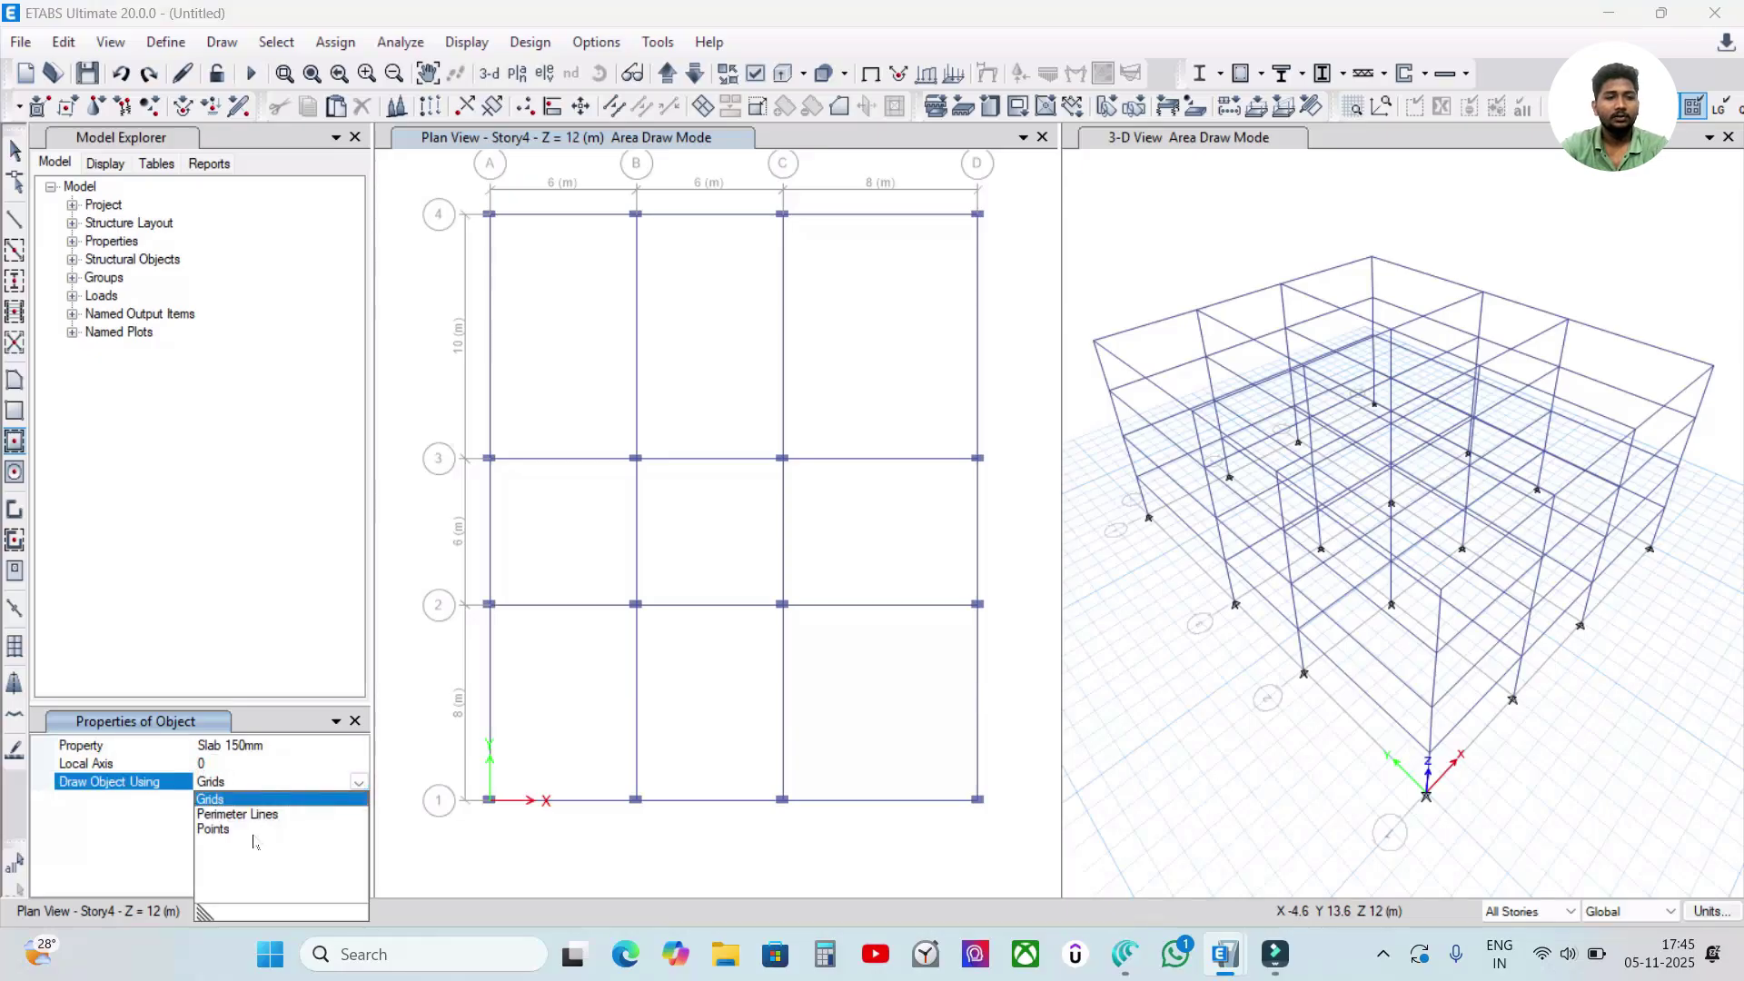
pyautogui.click(221, 803)
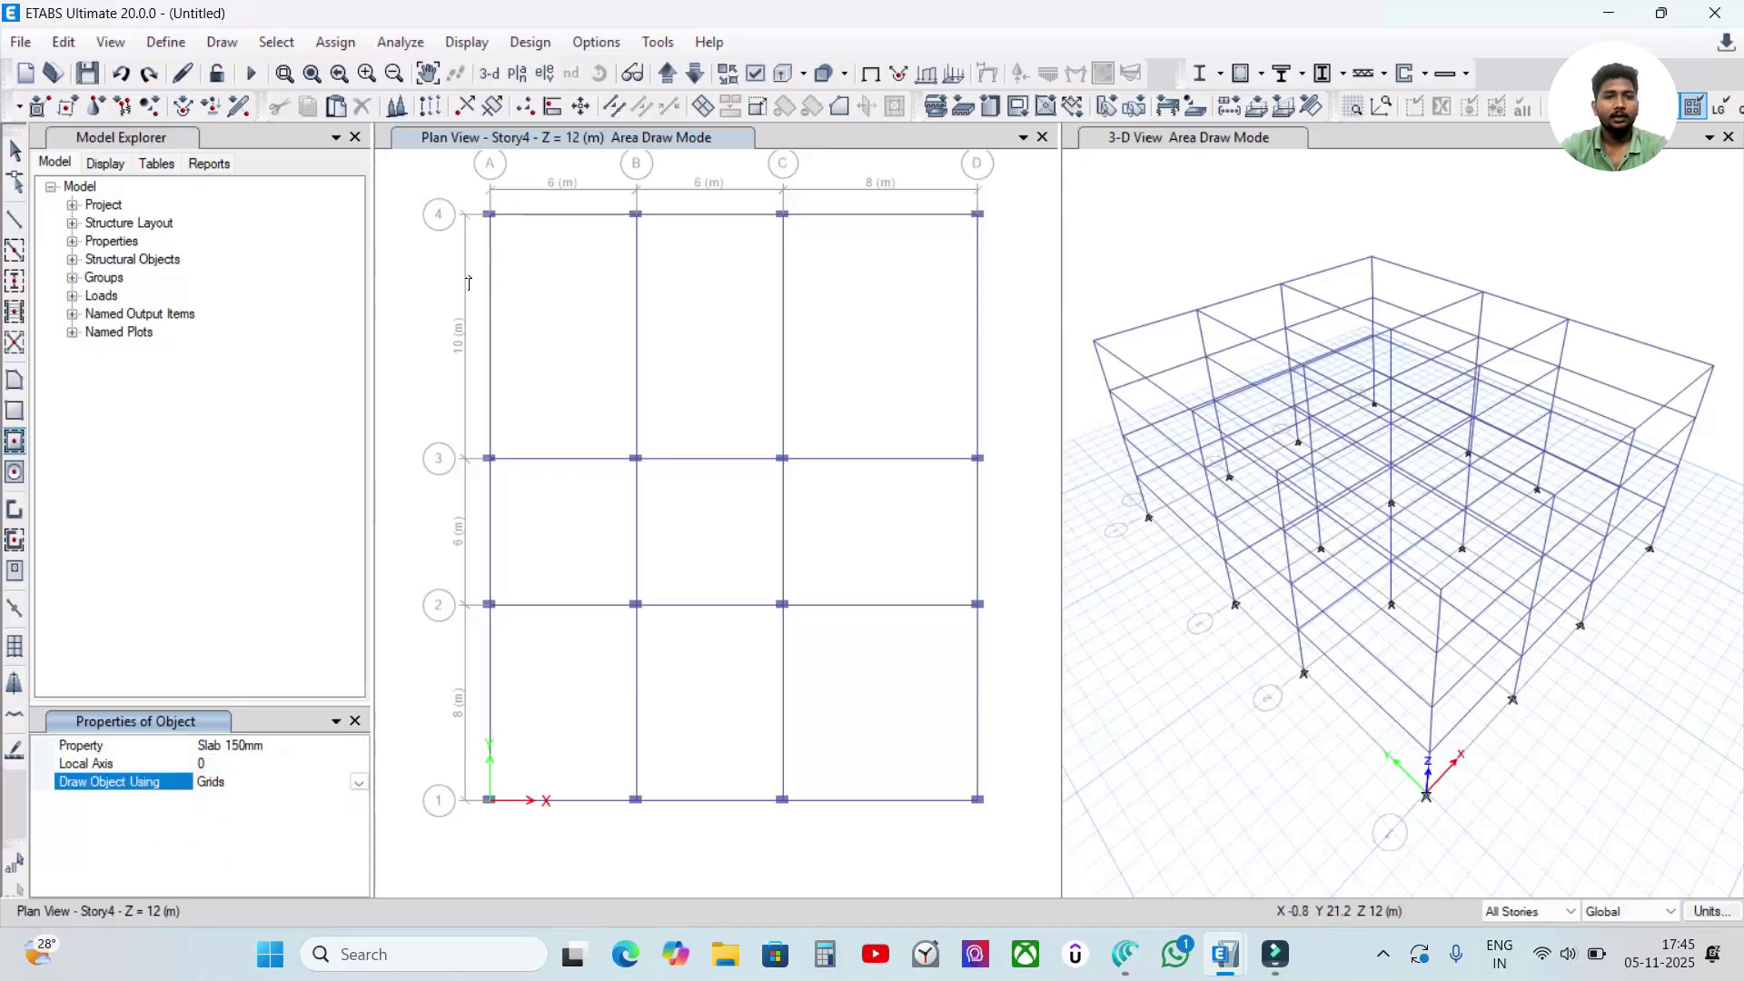
pyautogui.moveTo(450, 171); pyautogui.dragTo(1009, 853)
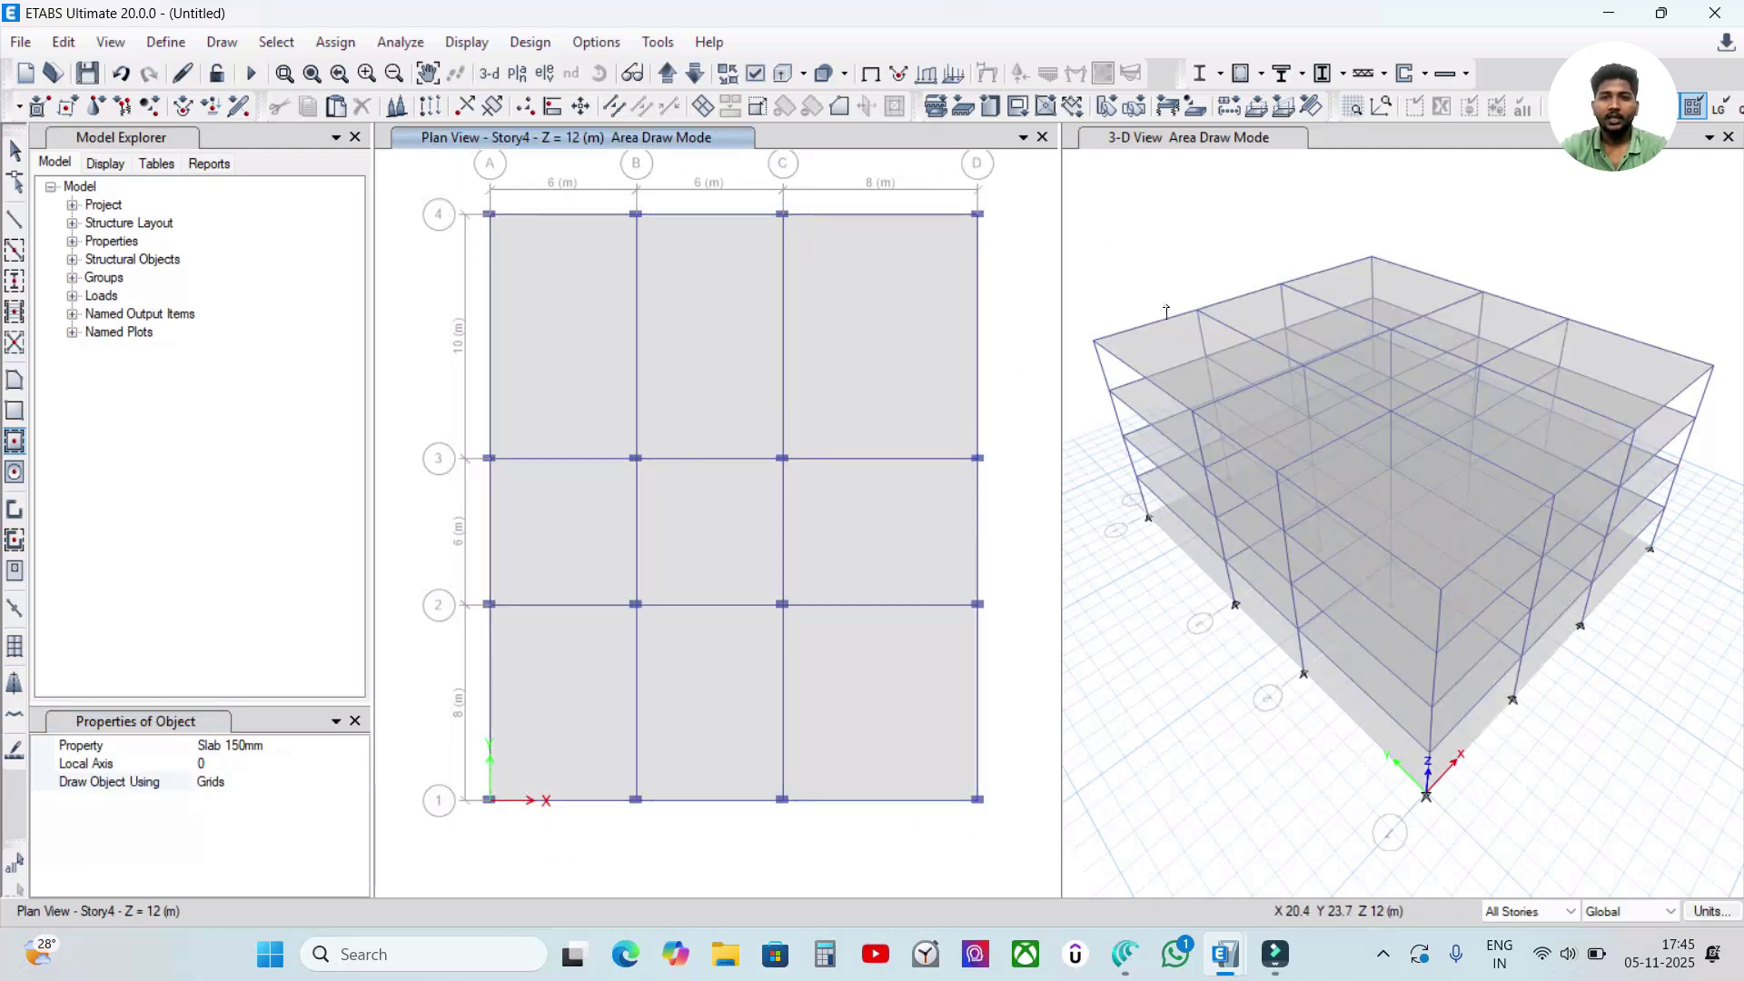
pyautogui.press('Escape')
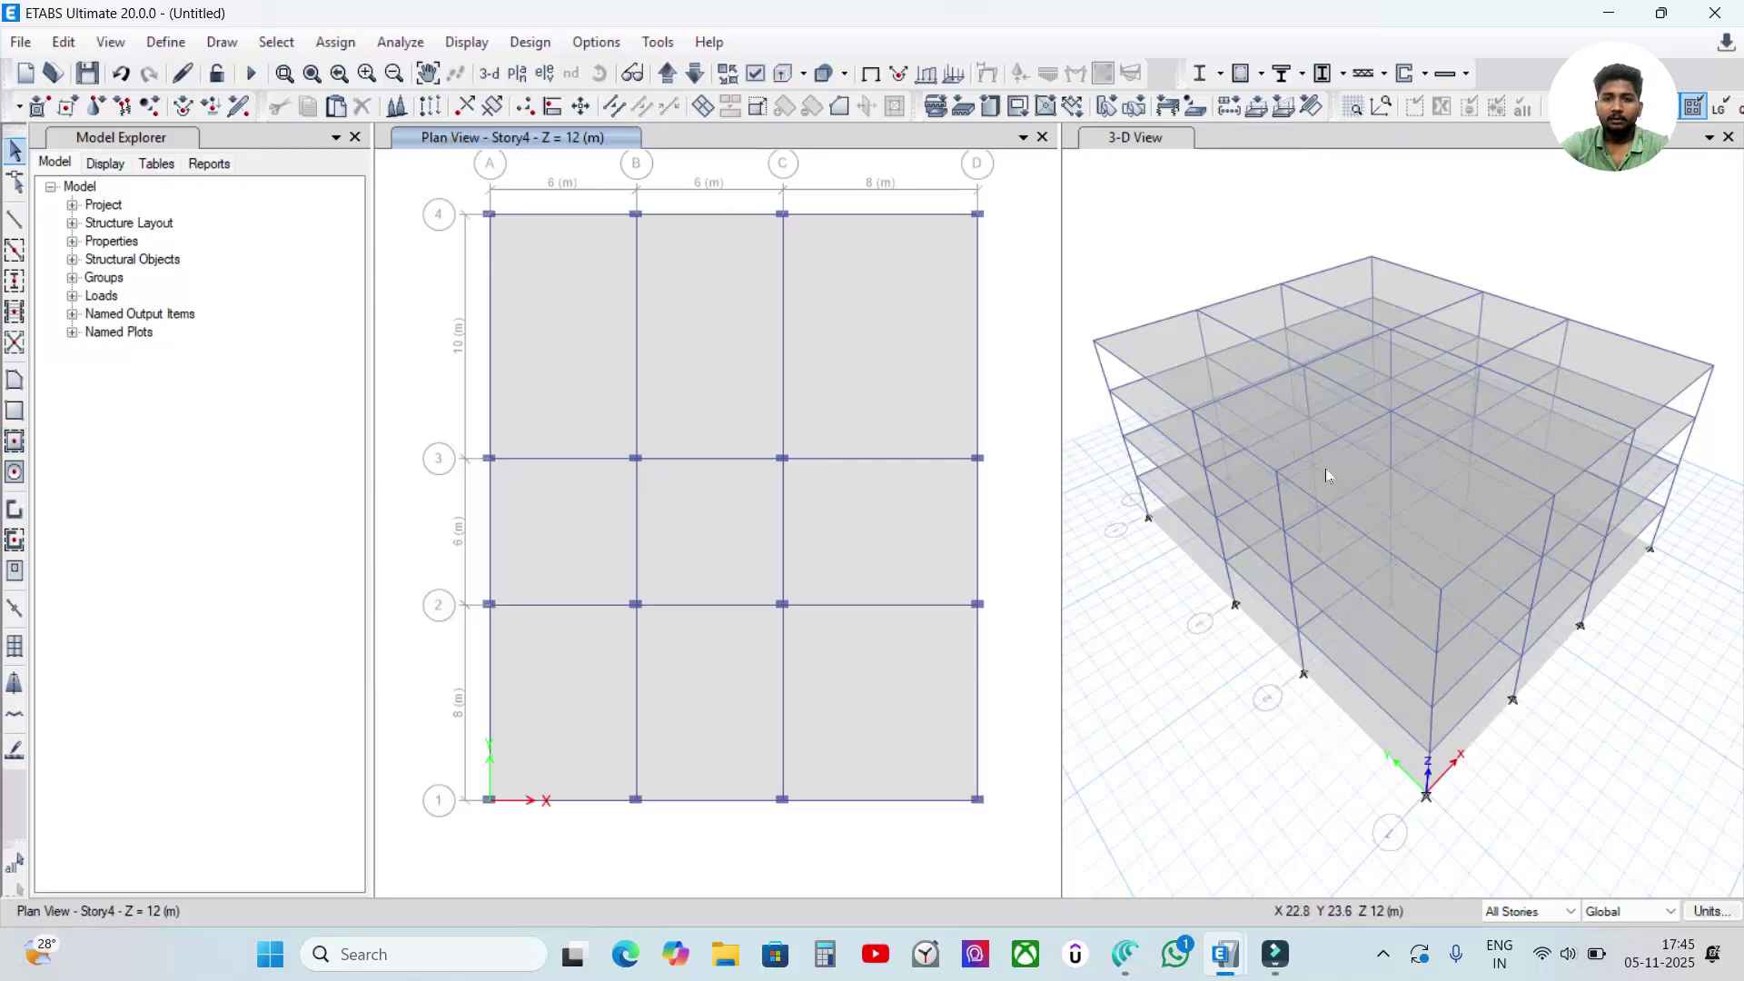
# - Try deleting the nine Base-level slab panels with All Stories active, and undo the deletion
pyautogui.click(692, 74)
pyautogui.click(693, 76)
pyautogui.click(693, 76)
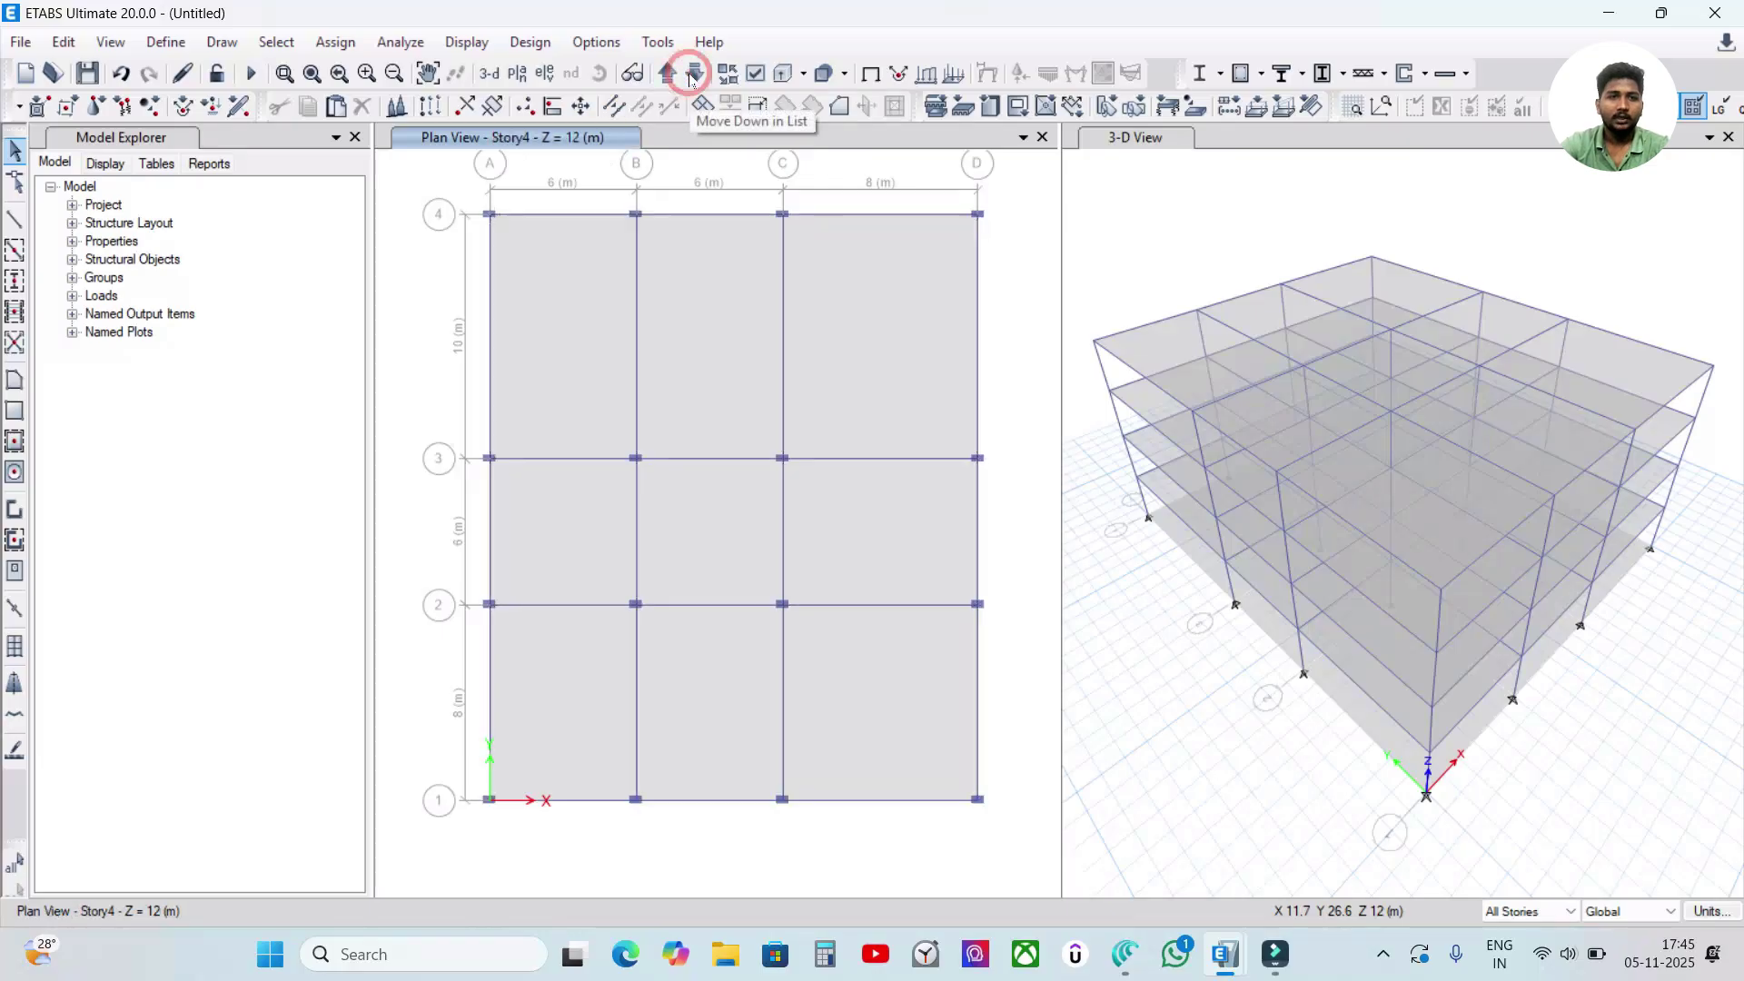
pyautogui.click(692, 77)
pyautogui.click(562, 295)
pyautogui.click(723, 303)
pyautogui.click(922, 302)
pyautogui.click(681, 532)
pyautogui.click(556, 547)
pyautogui.click(567, 658)
pyautogui.click(693, 660)
pyautogui.click(828, 666)
pyautogui.click(877, 499)
pyautogui.press('Delete')
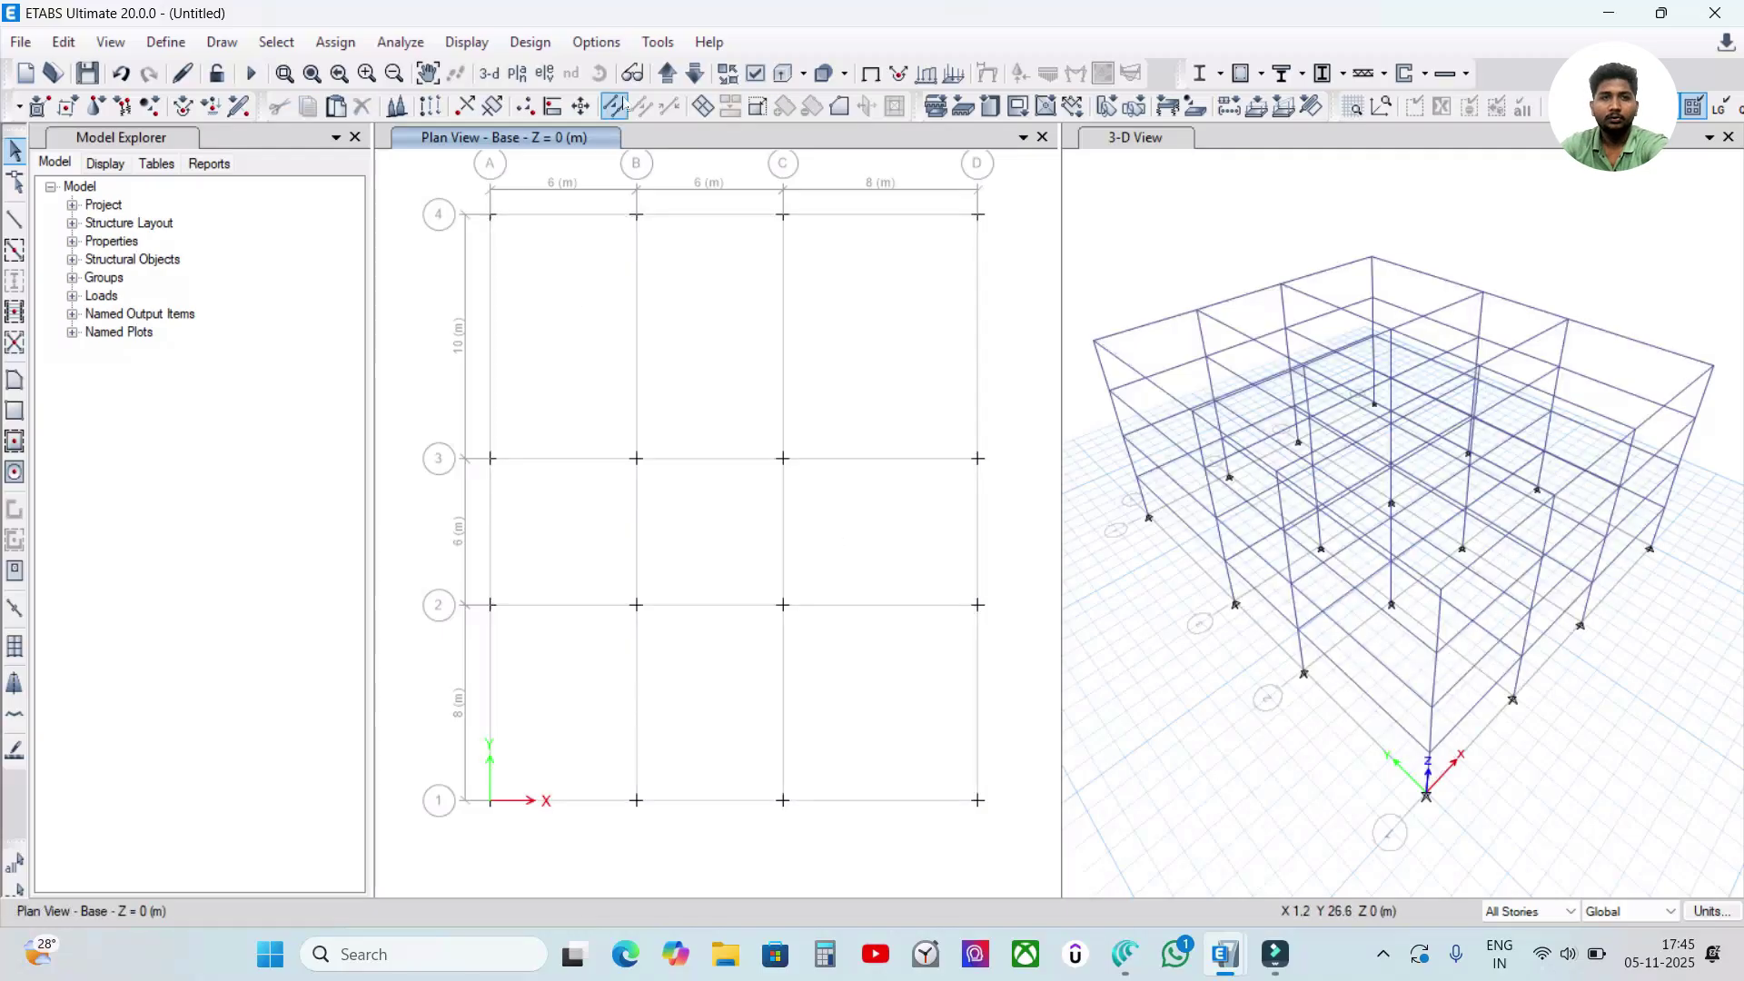
pyautogui.click(667, 73)
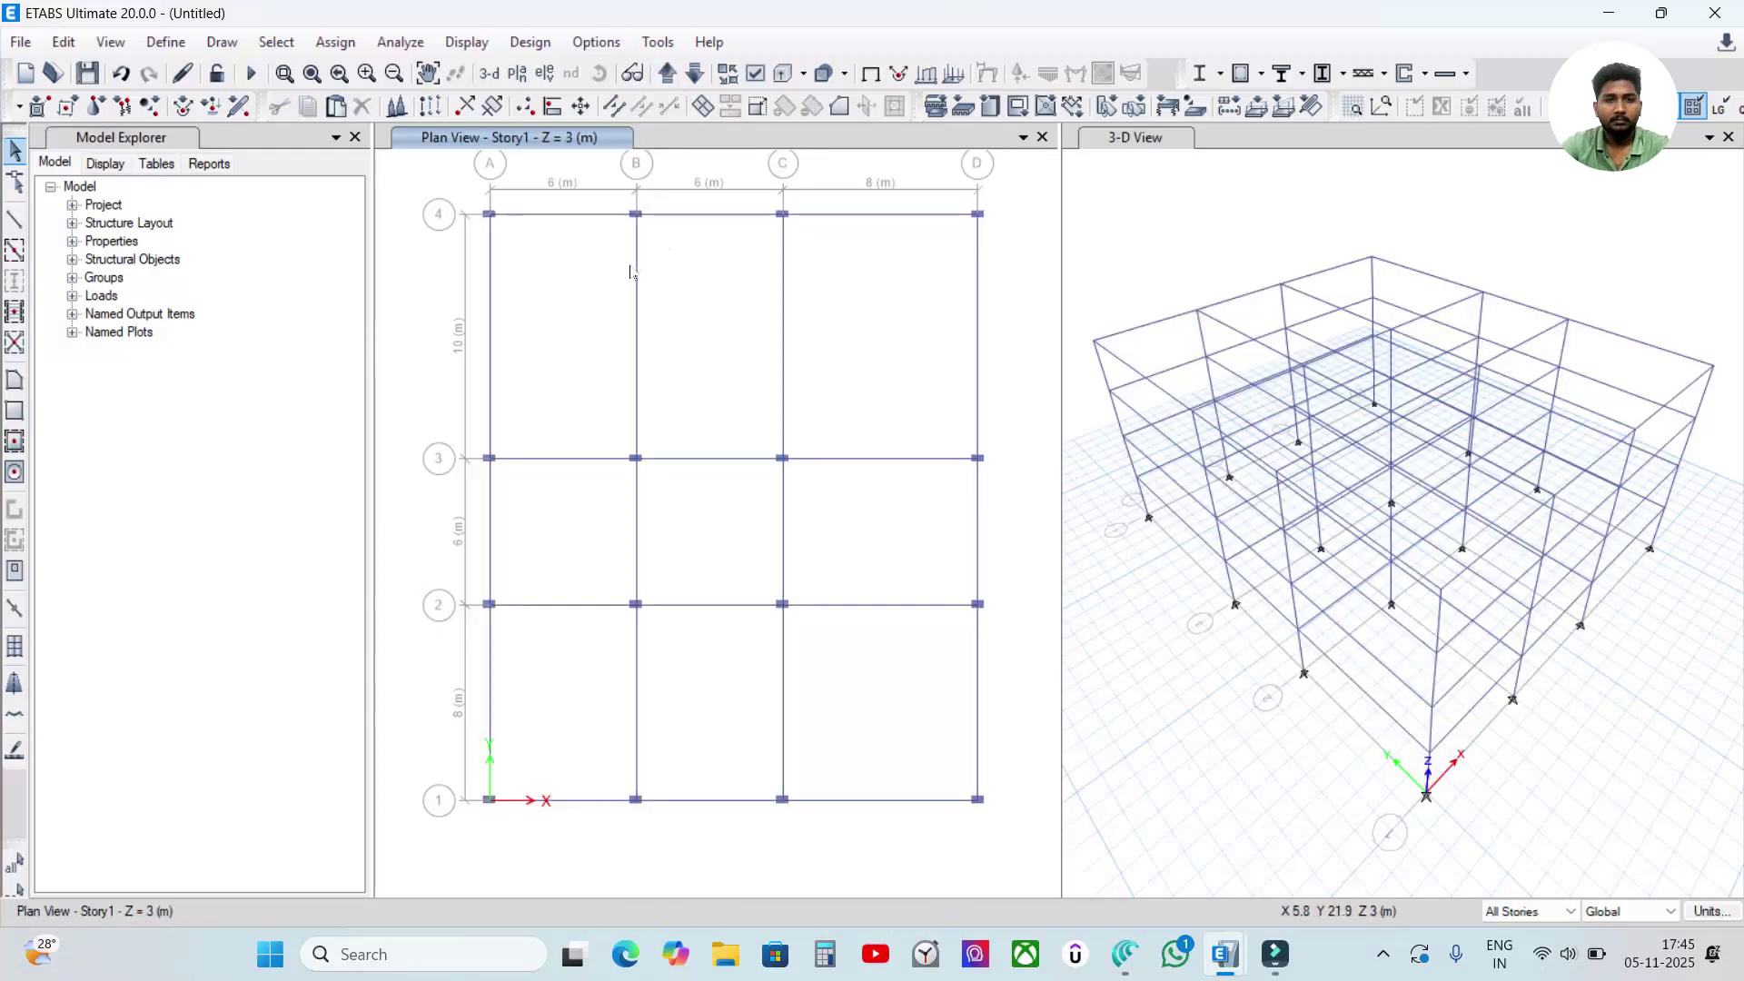
pyautogui.hotkey('ctrl', 'z')
# - Limit editing to One Story and delete the nine slab panels at the Base level
pyautogui.click(1527, 912)
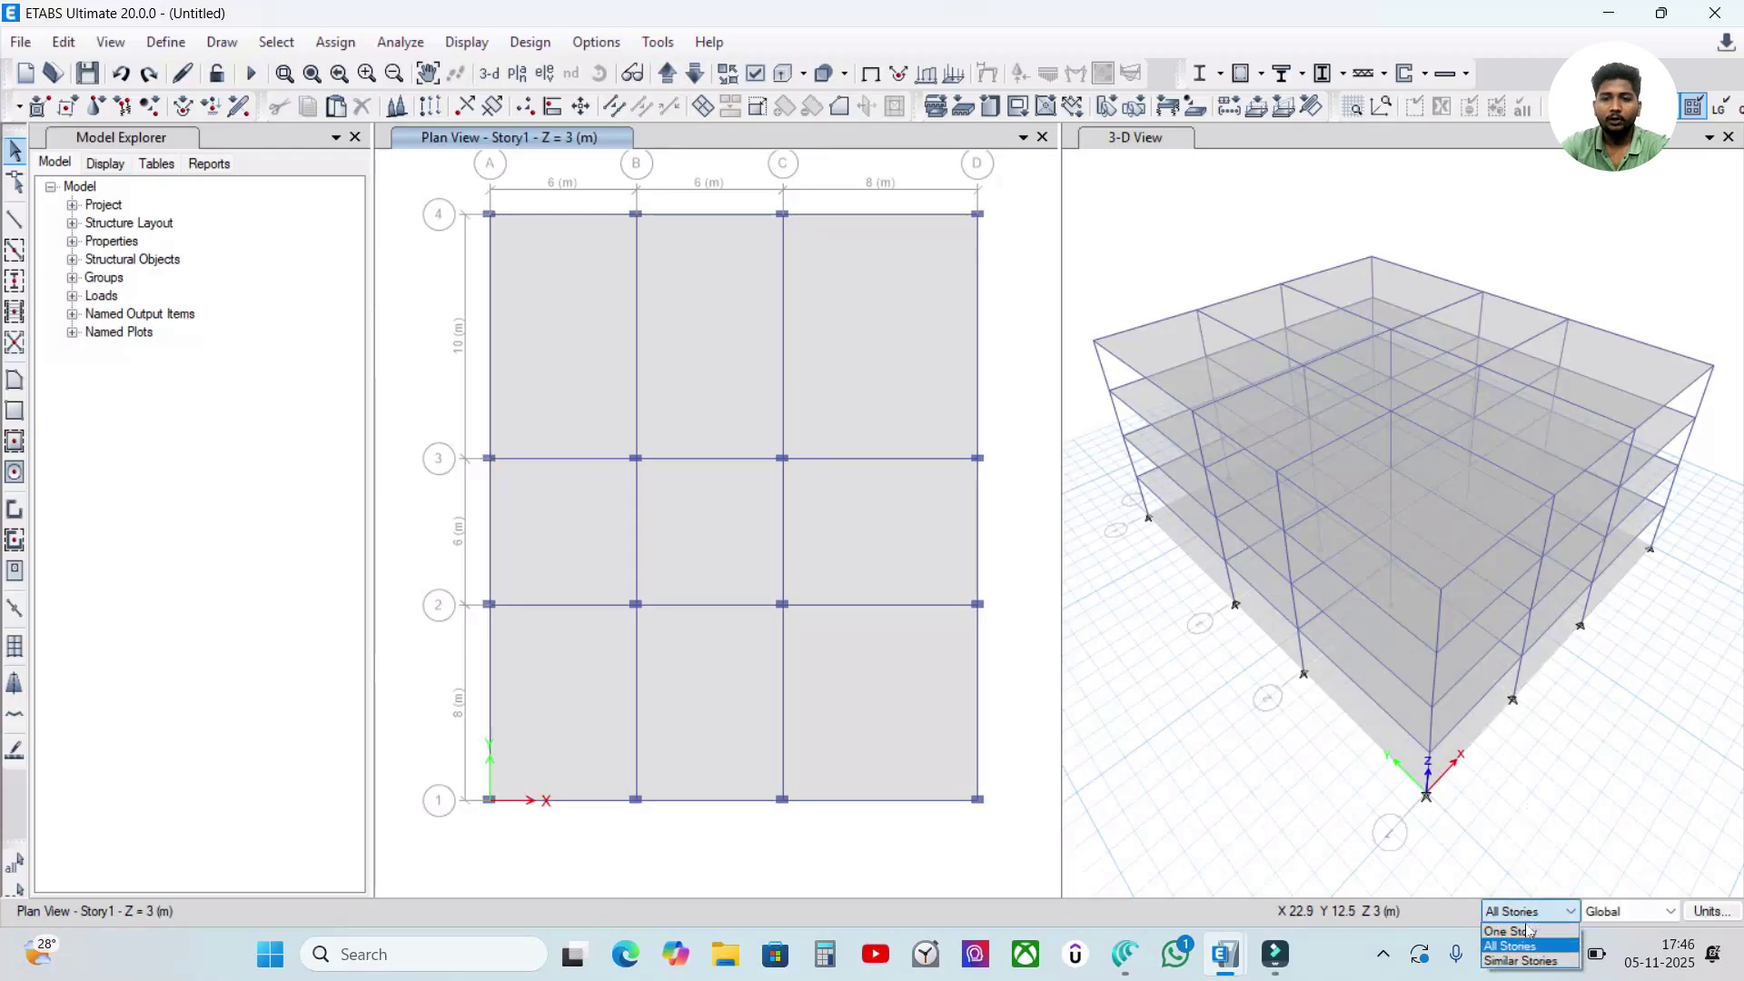
pyautogui.click(1527, 935)
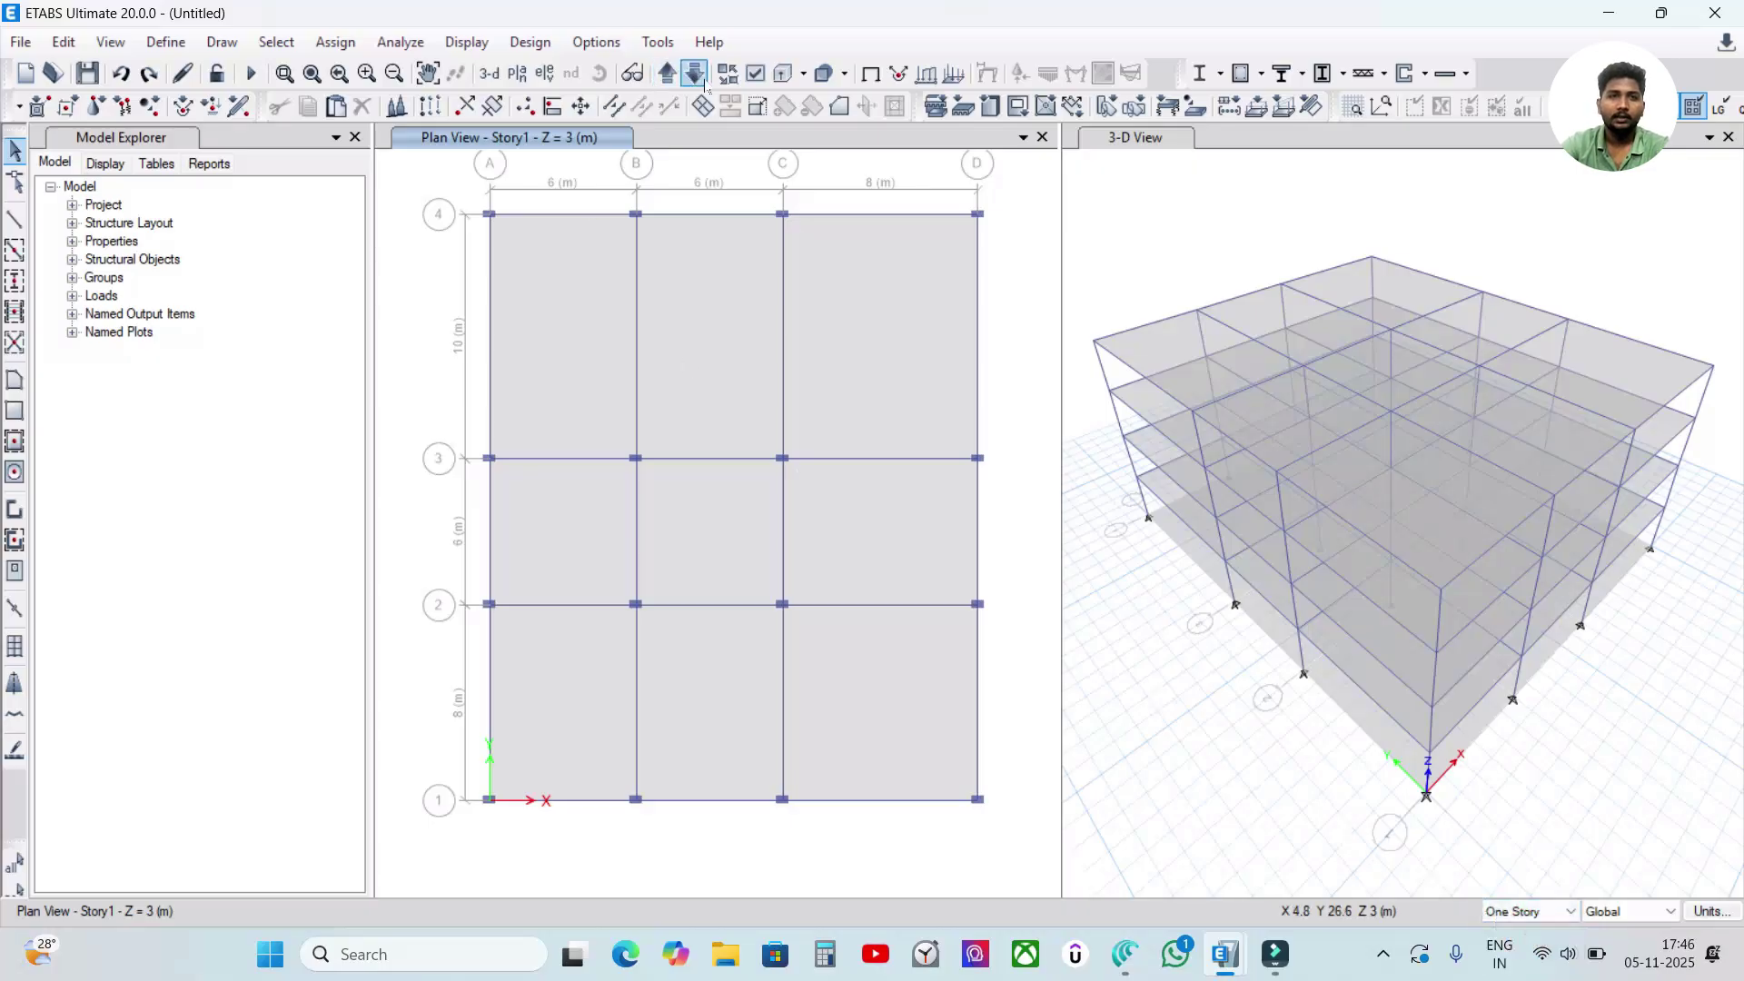
pyautogui.click(695, 73)
pyautogui.click(543, 314)
pyautogui.click(556, 475)
pyautogui.click(600, 690)
pyautogui.click(670, 681)
pyautogui.click(685, 532)
pyautogui.click(712, 358)
pyautogui.click(831, 359)
pyautogui.click(838, 495)
pyautogui.click(880, 674)
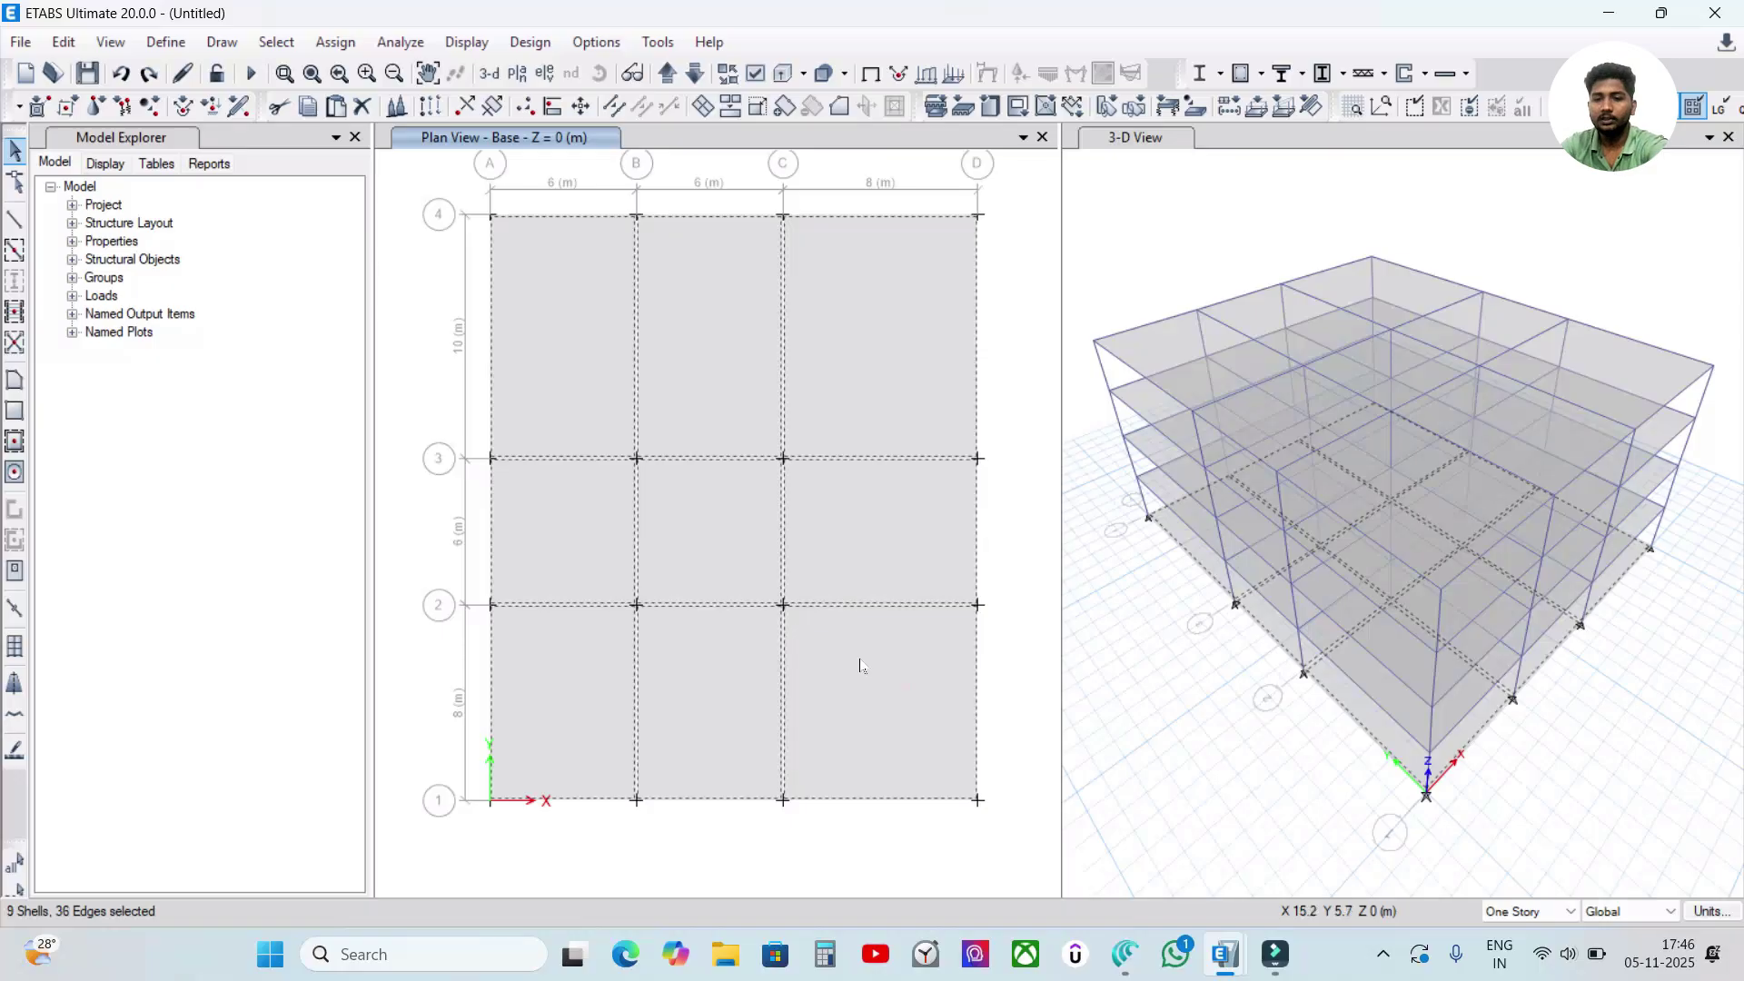
pyautogui.press('Delete')
# - Delete all nine slab panels on Story1, keeping the One Story scope
pyautogui.click(667, 72)
pyautogui.click(584, 393)
pyautogui.click(712, 377)
pyautogui.click(872, 373)
pyautogui.click(602, 550)
pyautogui.click(677, 555)
pyautogui.click(889, 545)
pyautogui.click(695, 683)
pyautogui.click(860, 686)
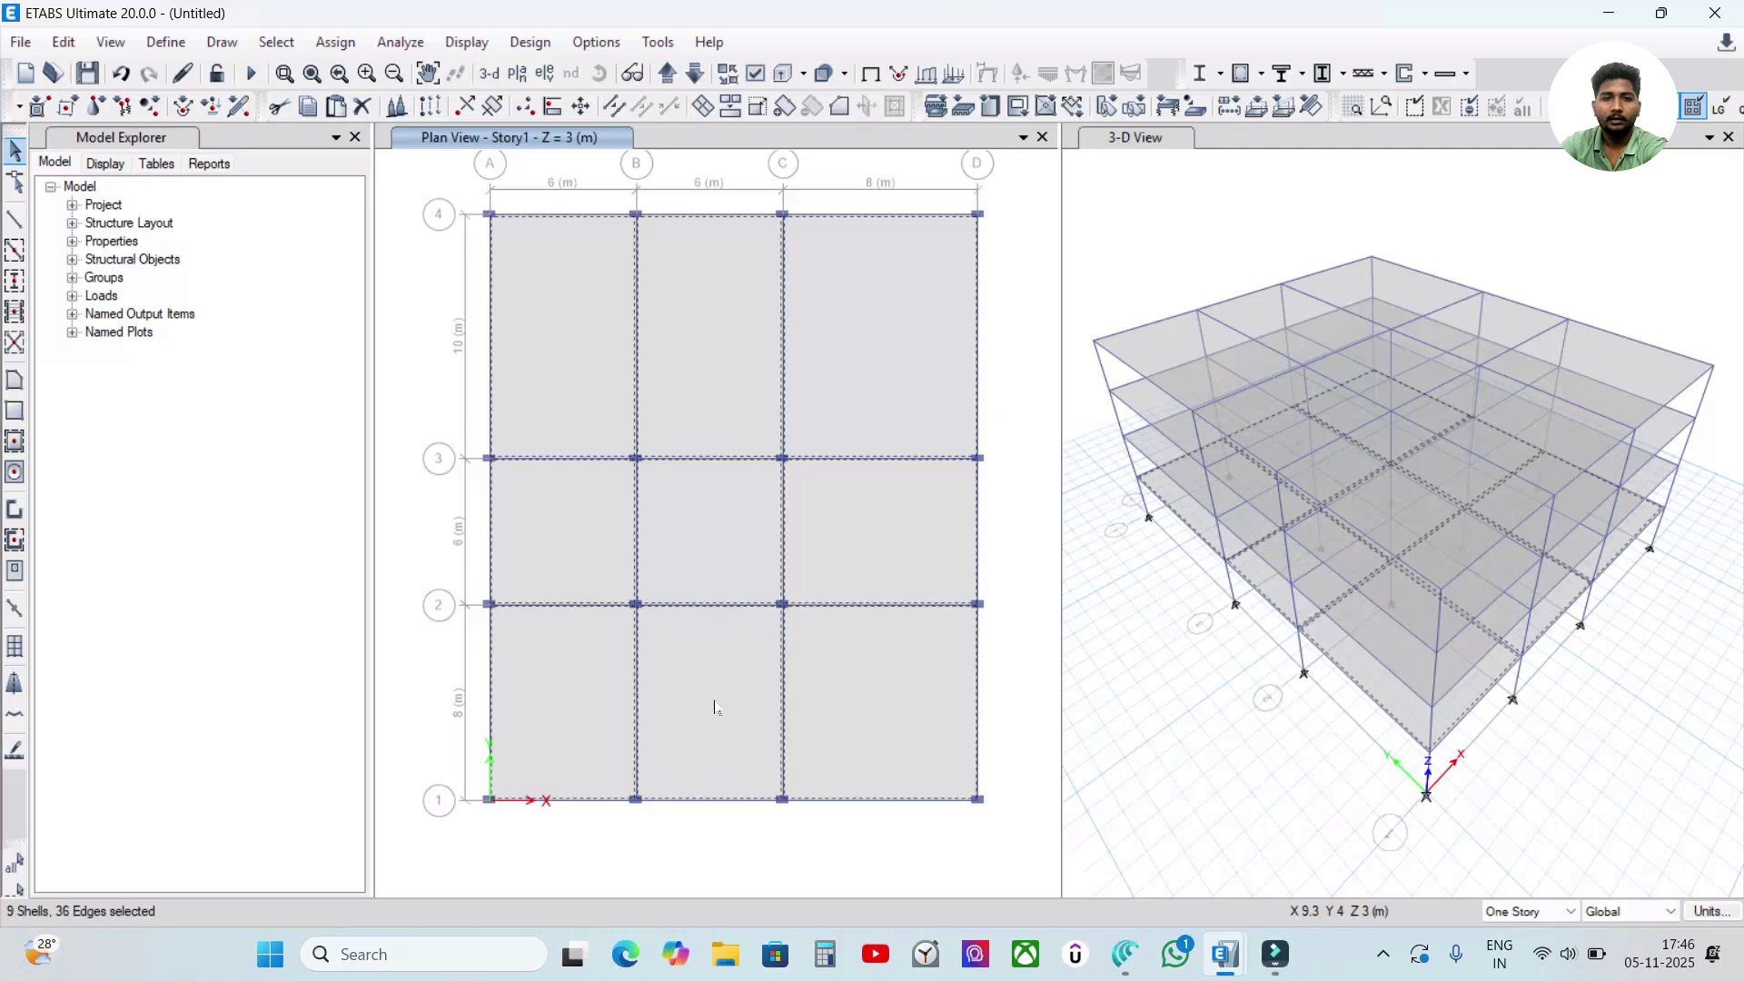
pyautogui.press('Delete')
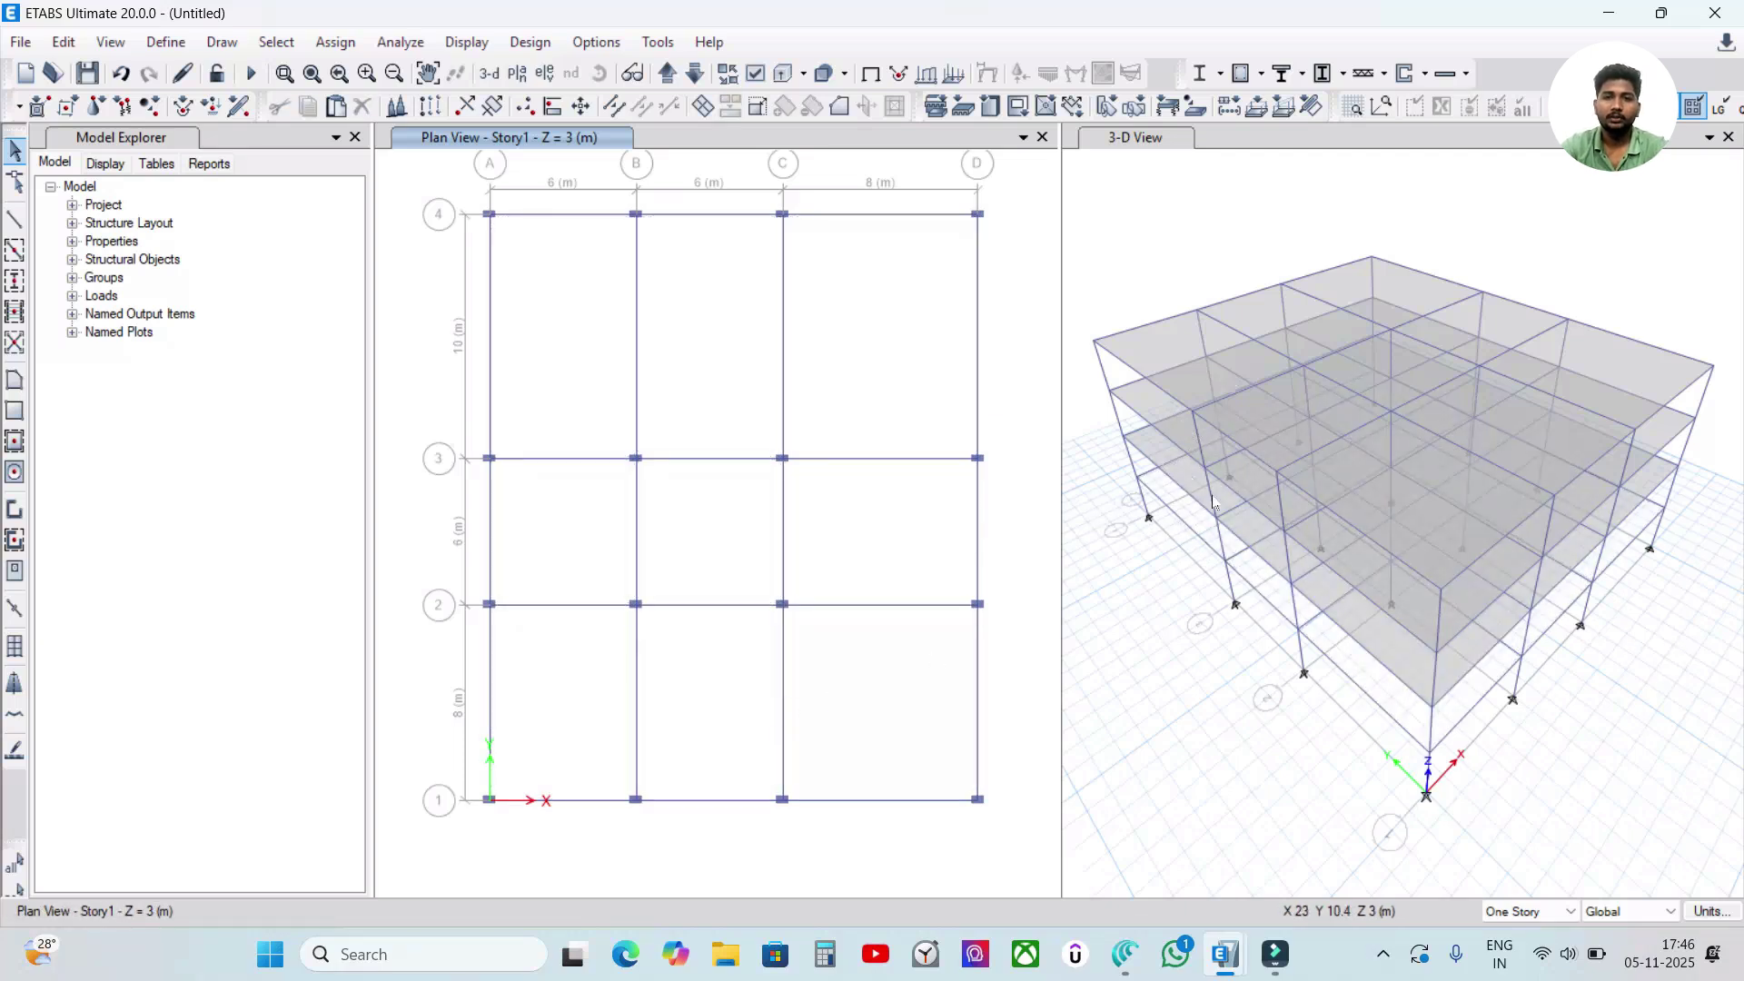
# - Examine the remaining floor slabs in the 3D model and on the Story2 plan
pyautogui.keyDown('shift'); pyautogui.moveTo(1553, 739); pyautogui.dragTo(1097, 569, button='middle'); pyautogui.keyUp('shift')
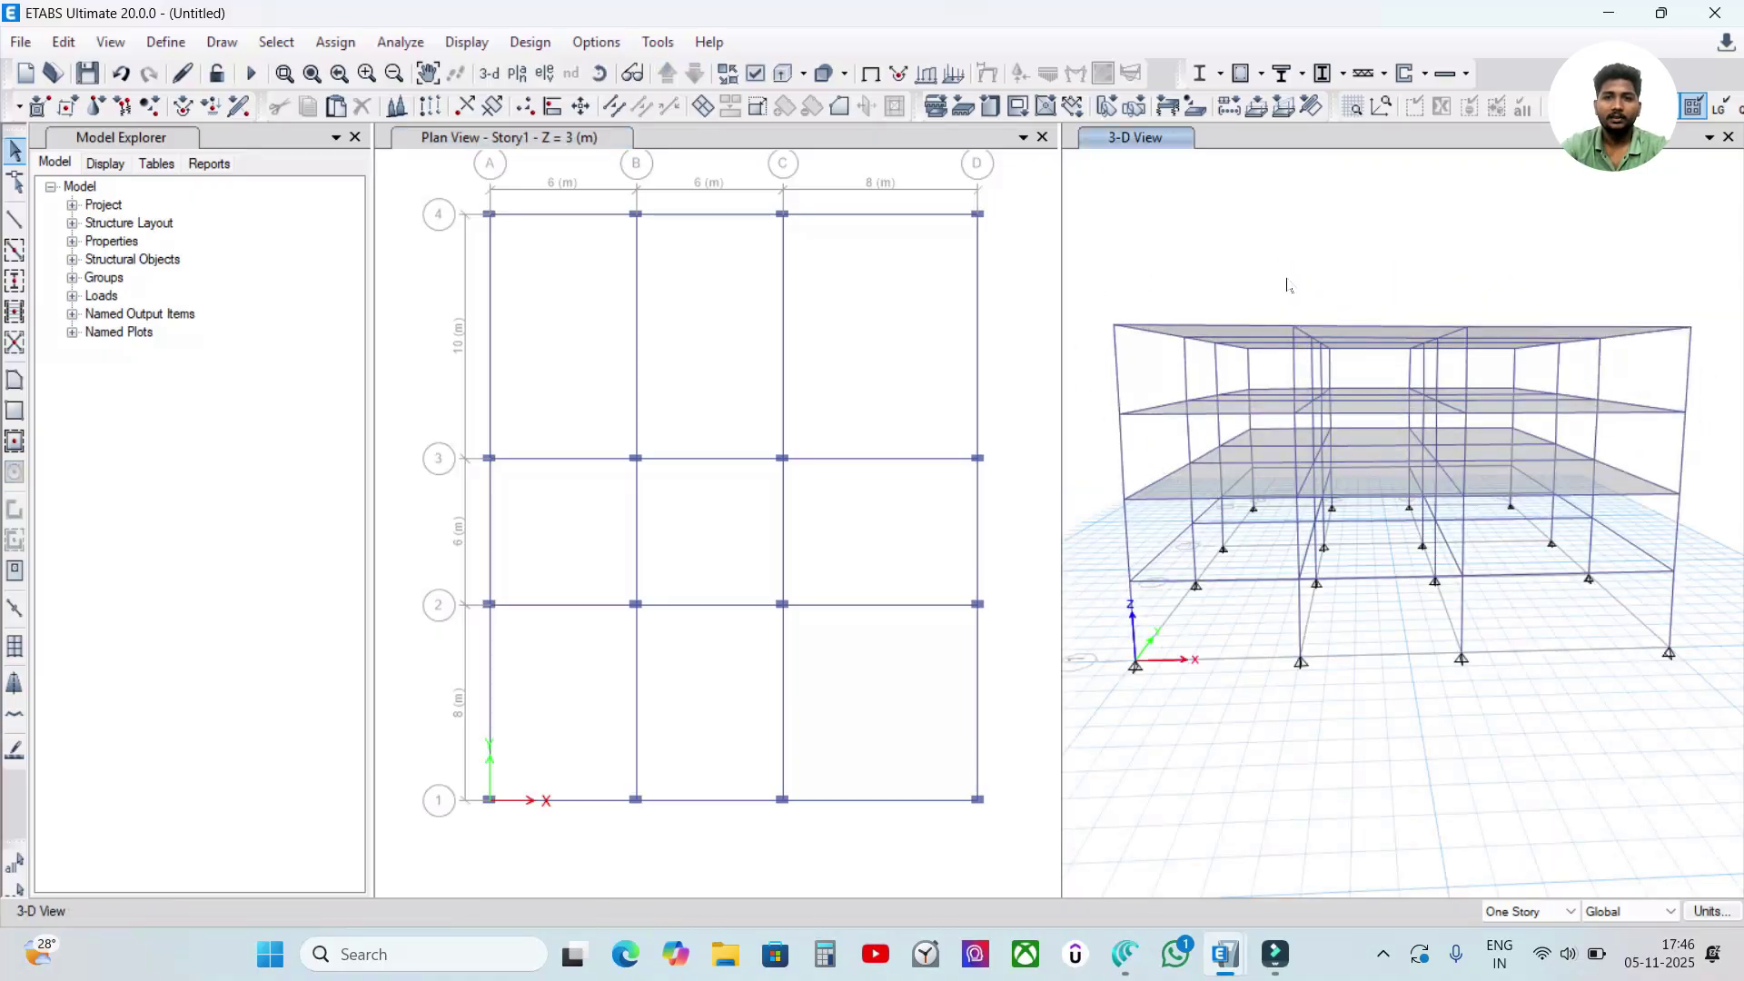
pyautogui.keyDown('shift'); pyautogui.moveTo(1137, 539); pyautogui.dragTo(1106, 505, button='middle'); pyautogui.keyUp('shift')
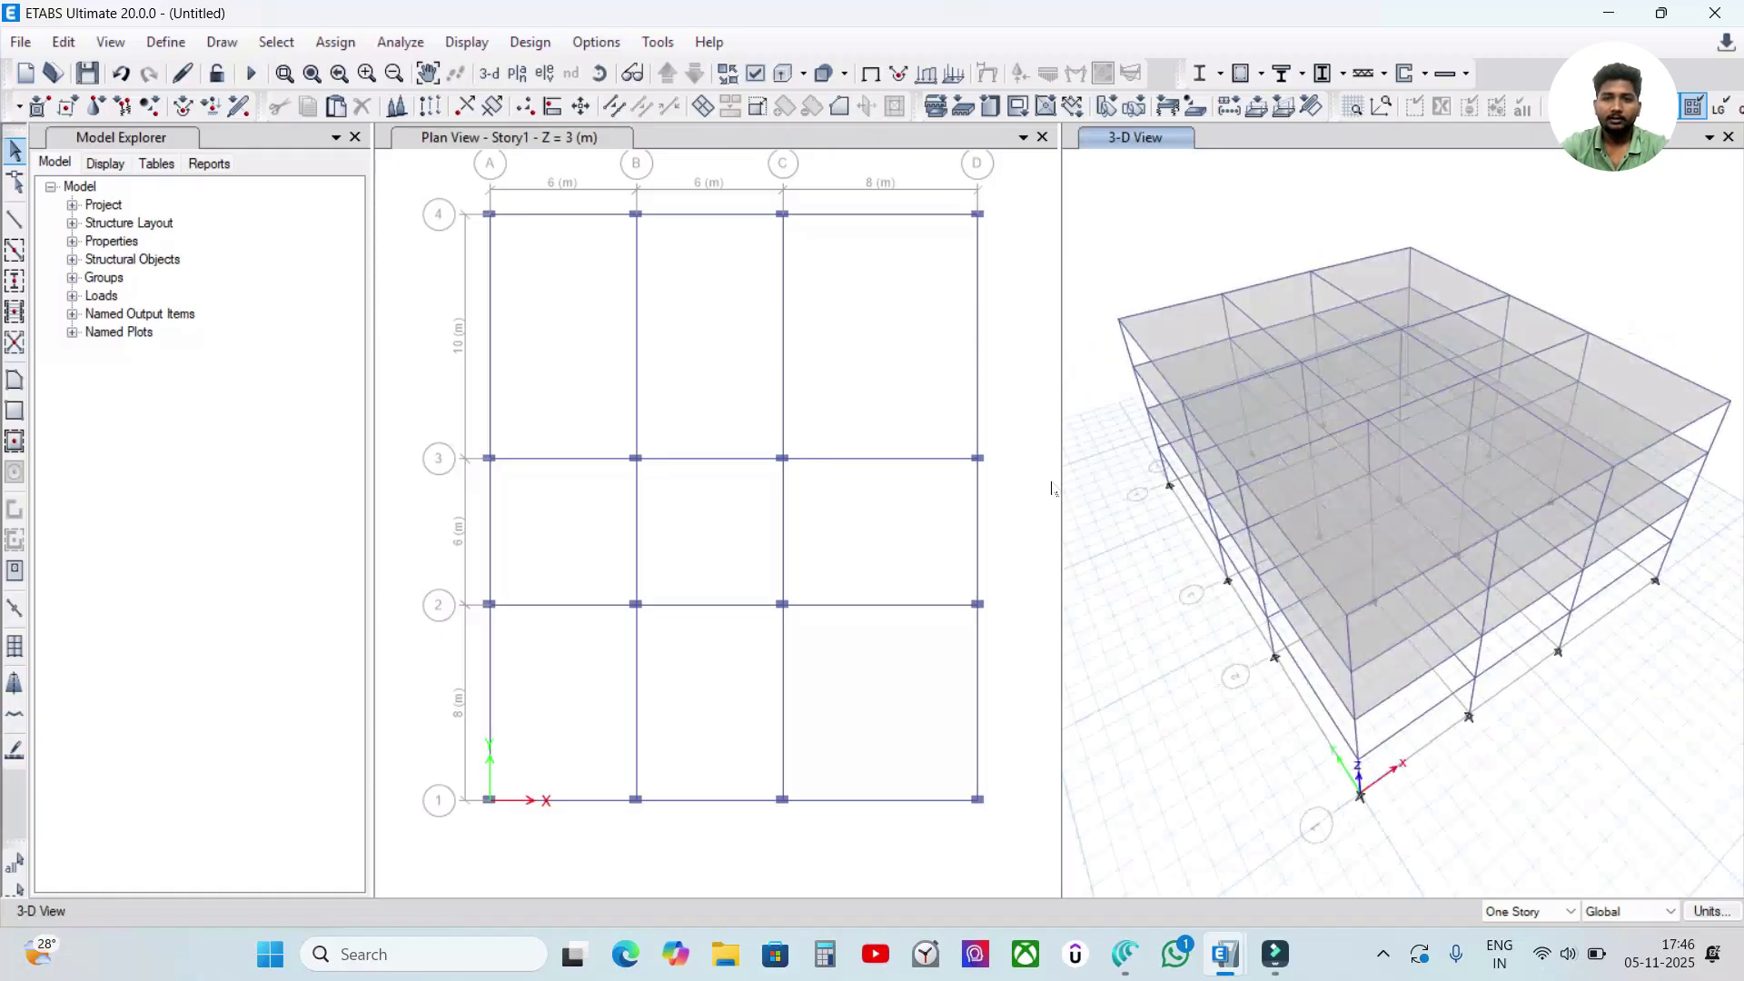
pyautogui.click(603, 234)
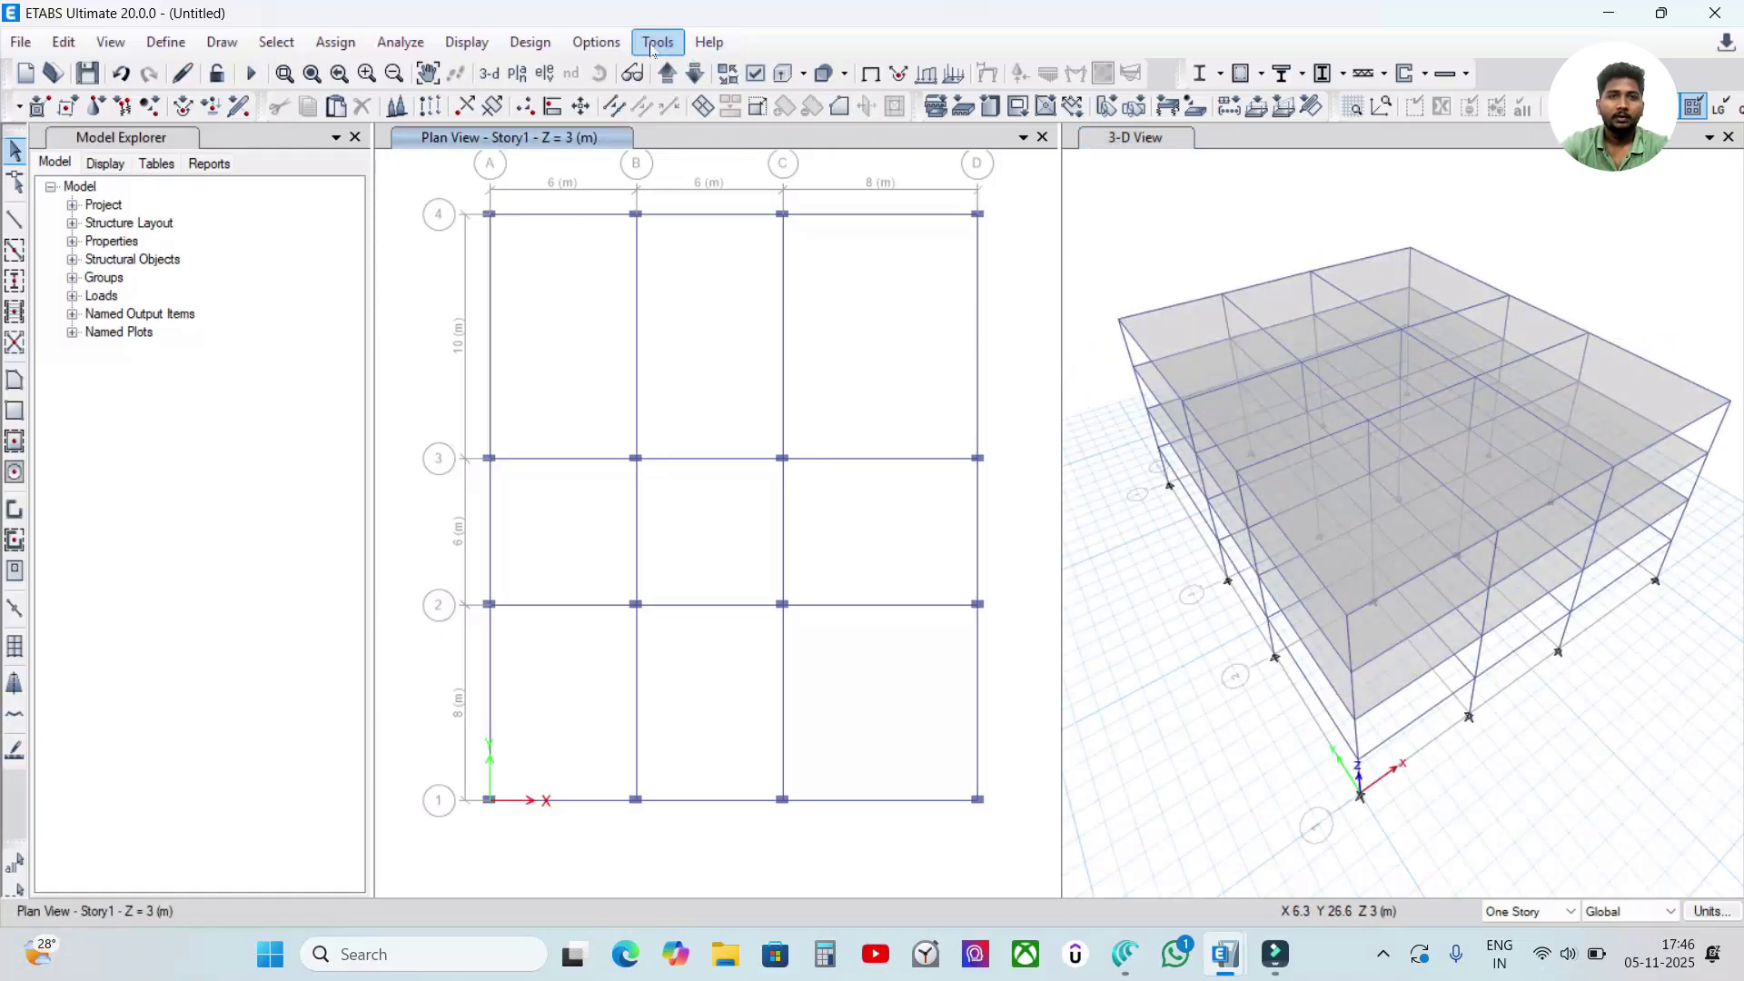
pyautogui.click(668, 80)
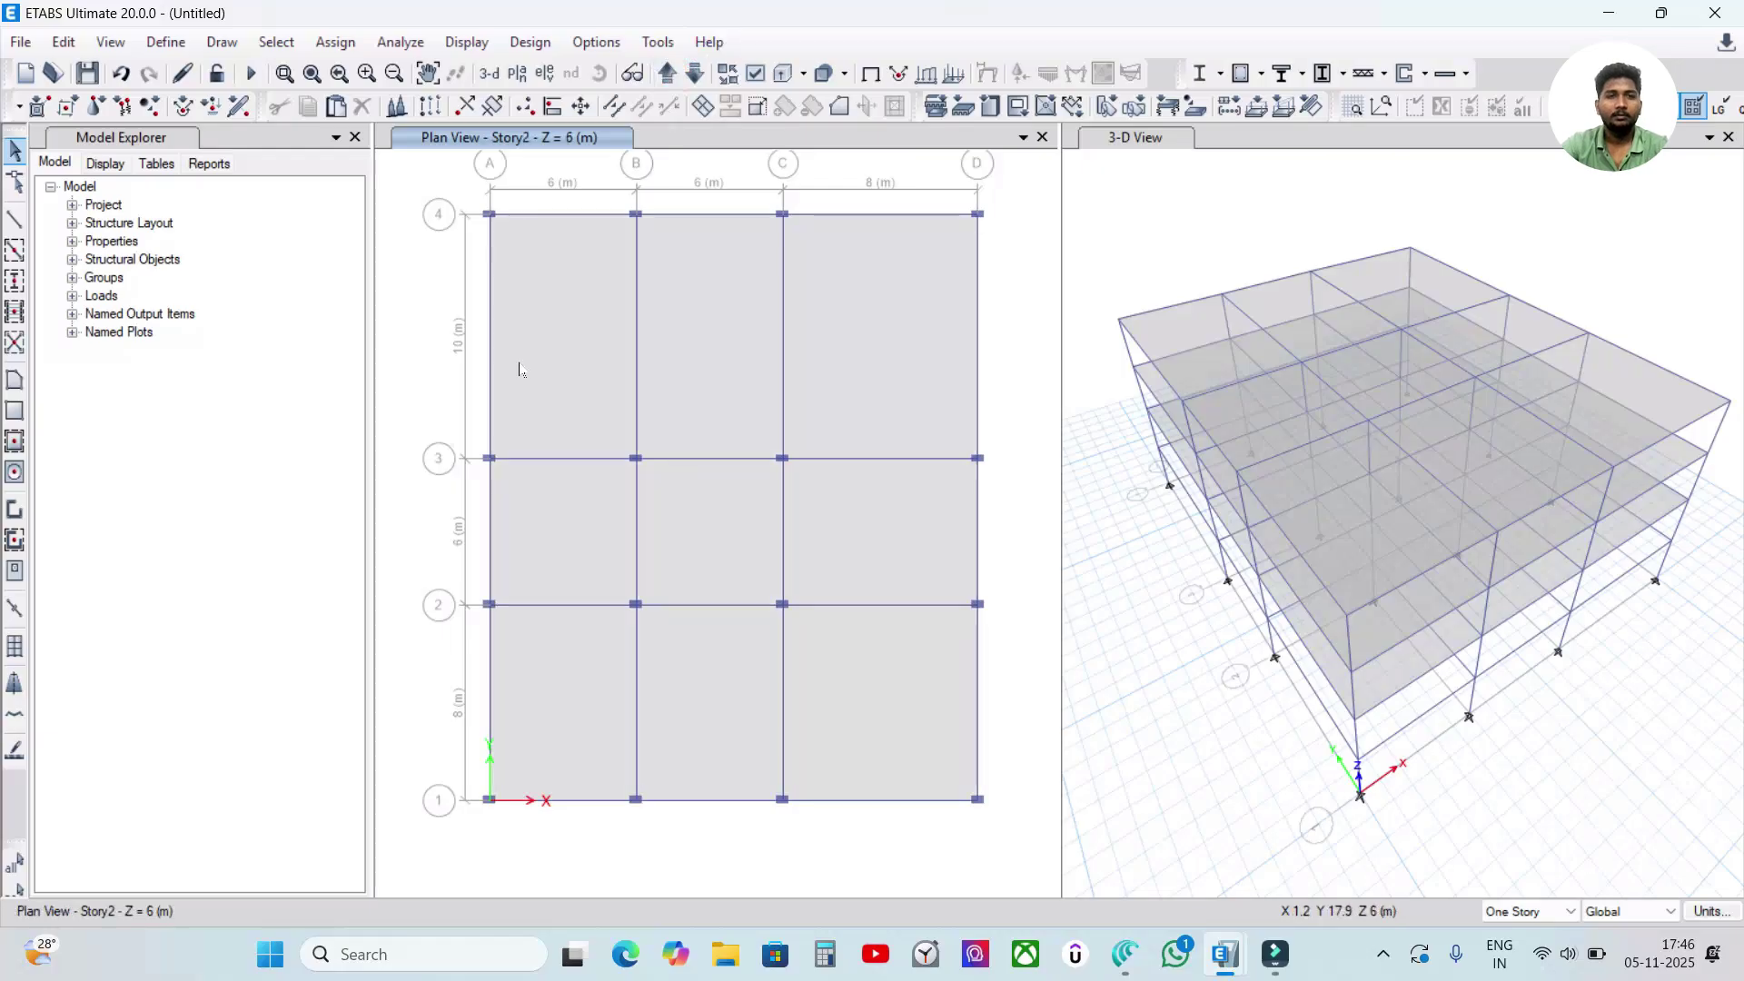
pyautogui.click(551, 539)
pyautogui.click(549, 549)
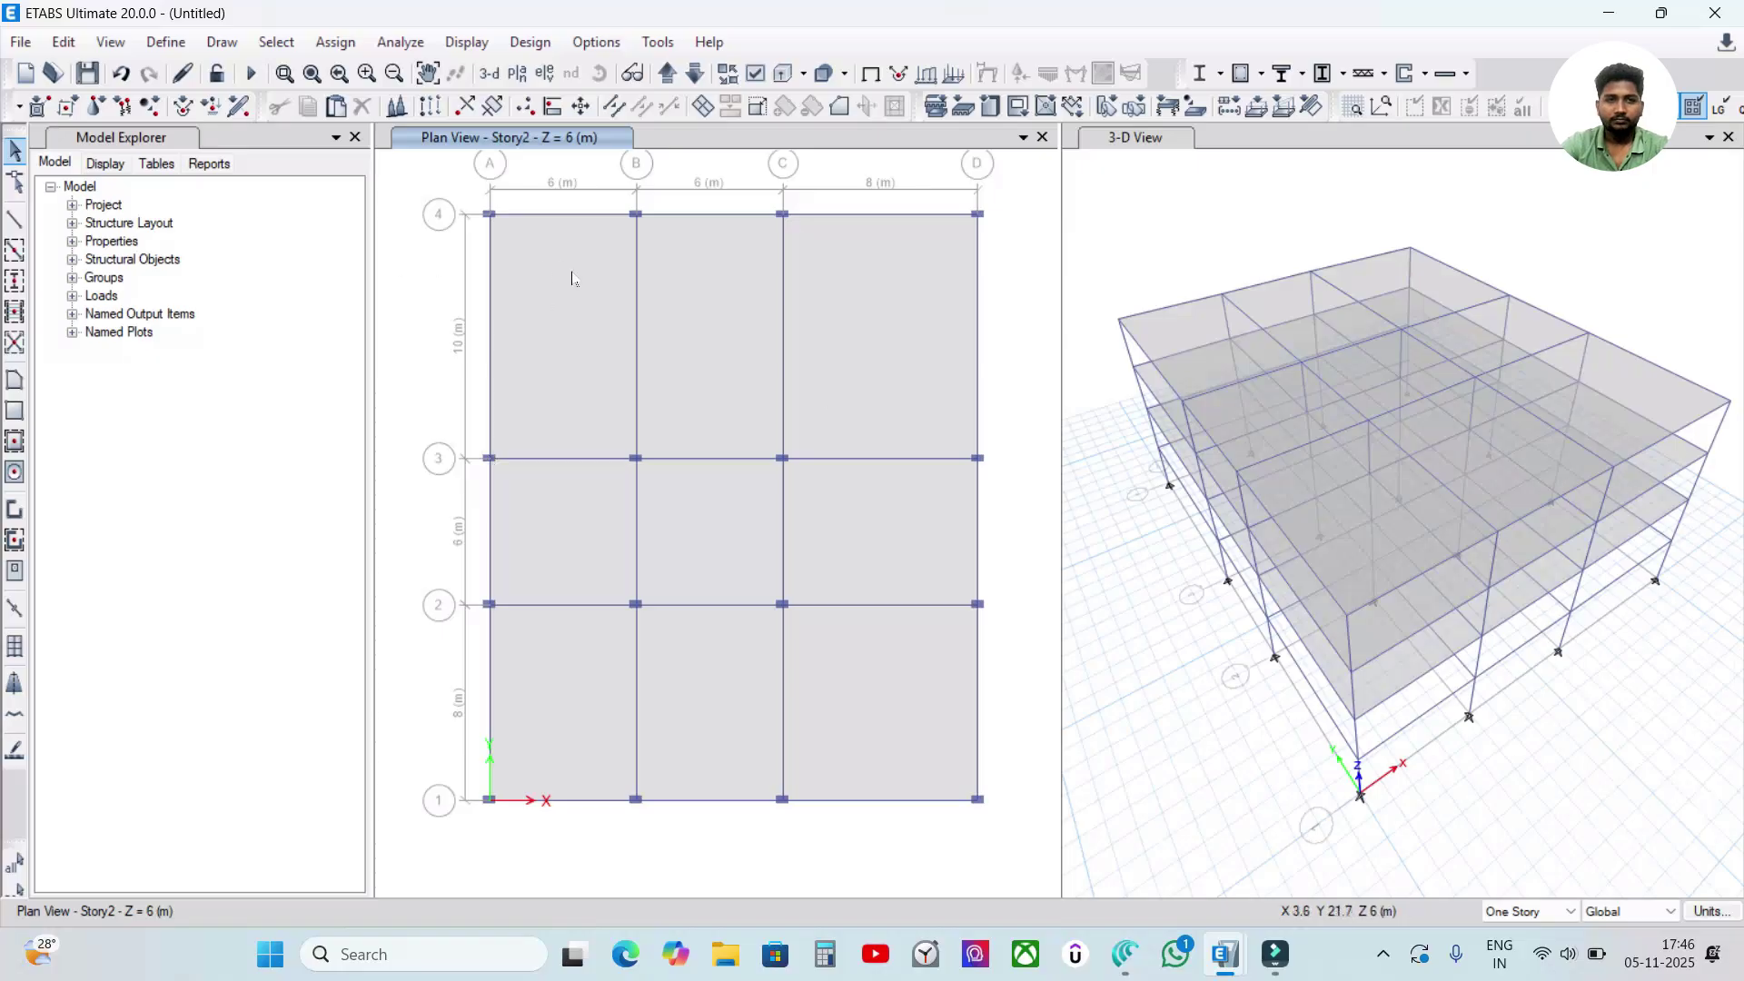
# - Assign fixed restraints to all the Base-level joints, restraining translation and rotation about X, Y and Z
pyautogui.click(688, 76)
pyautogui.click(688, 76)
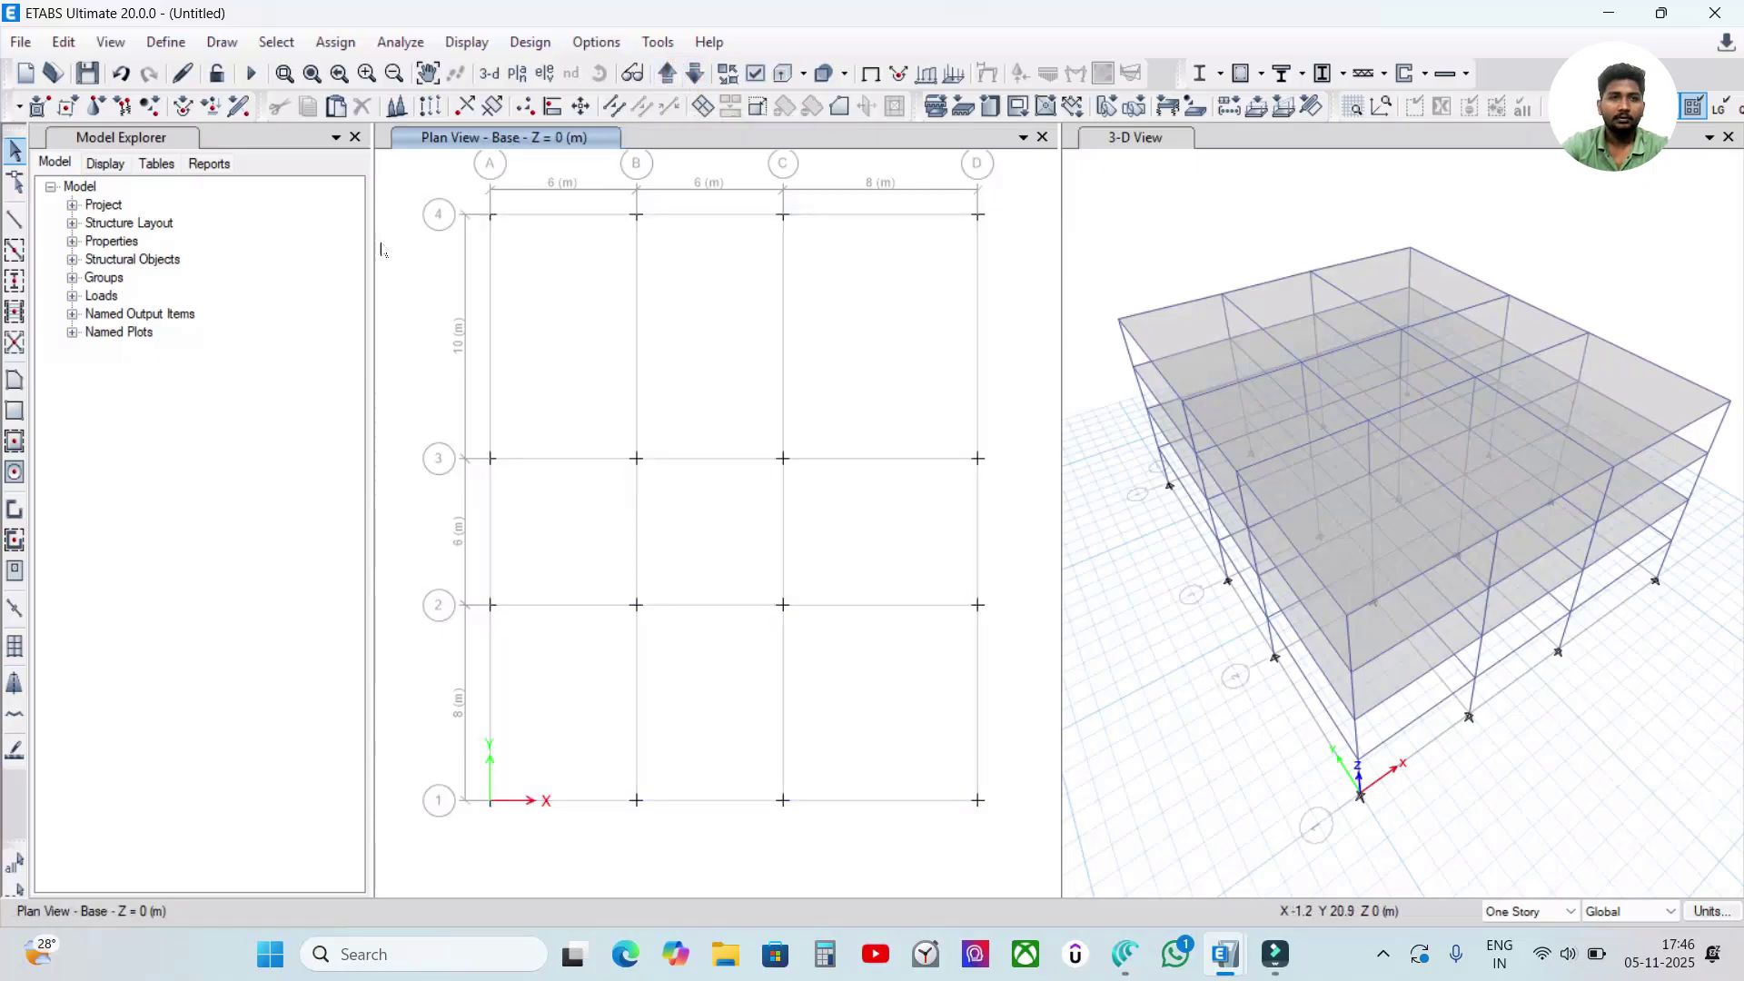
pyautogui.click(336, 40)
pyautogui.click(874, 189)
pyautogui.click(452, 185)
pyautogui.moveTo(456, 184); pyautogui.dragTo(980, 823)
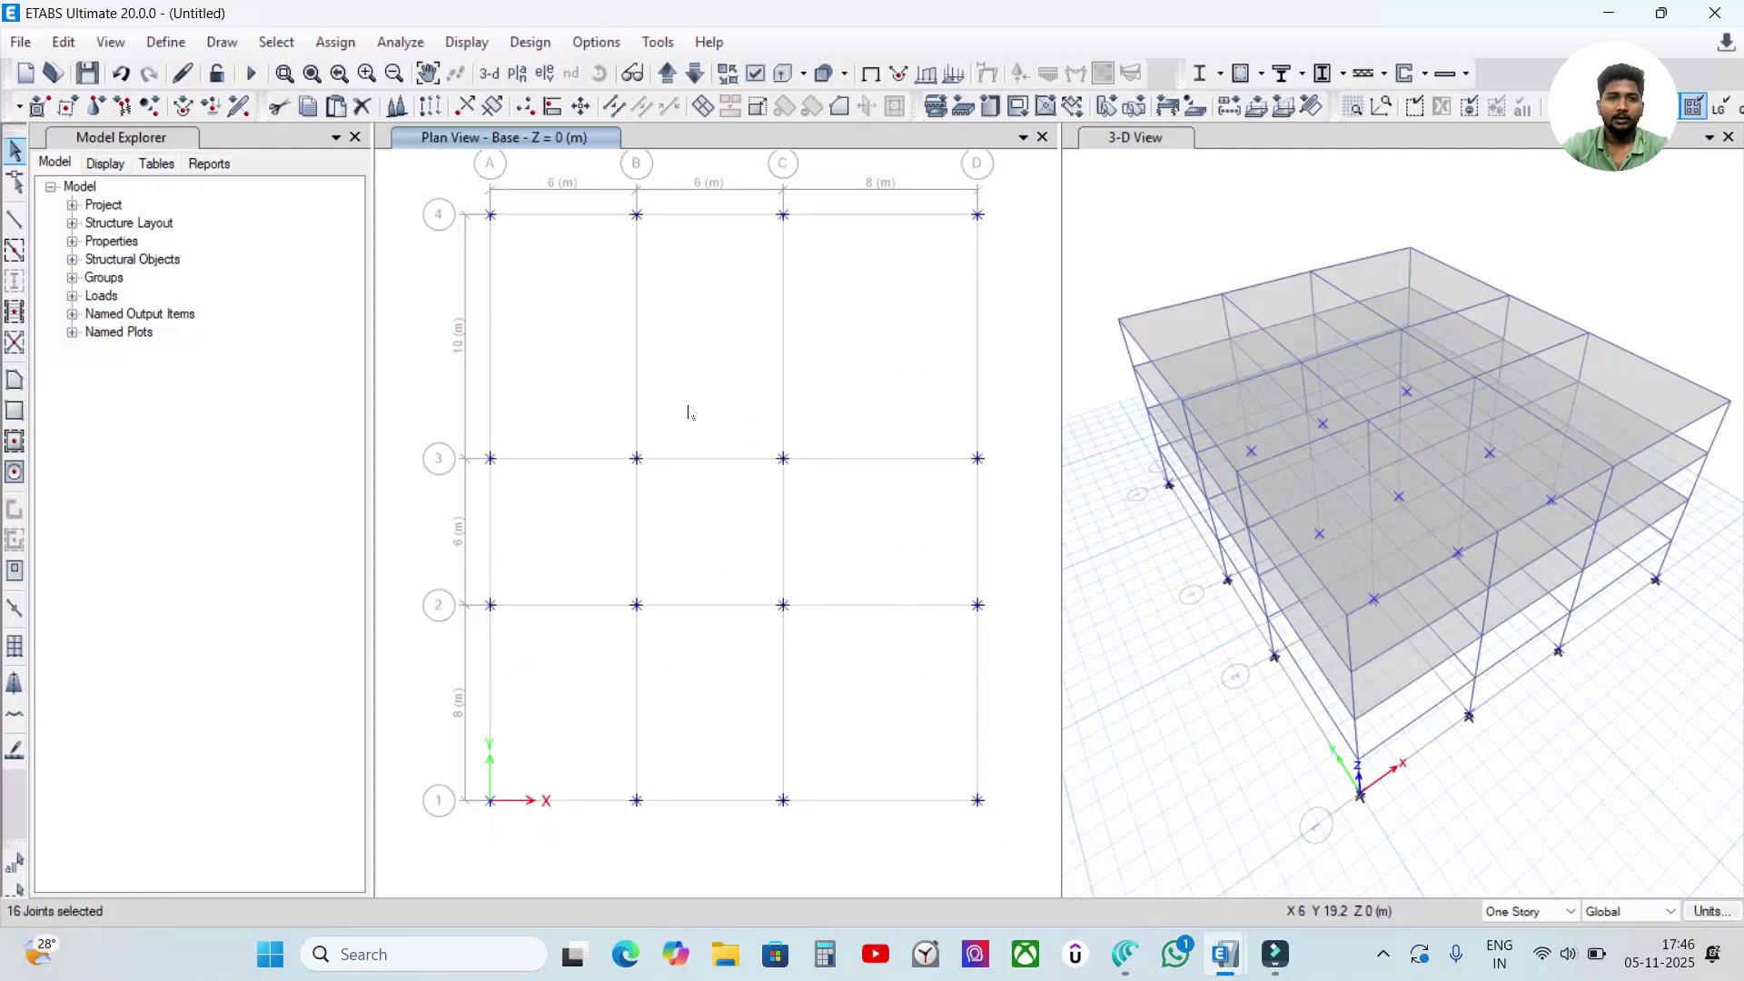
pyautogui.click(332, 43)
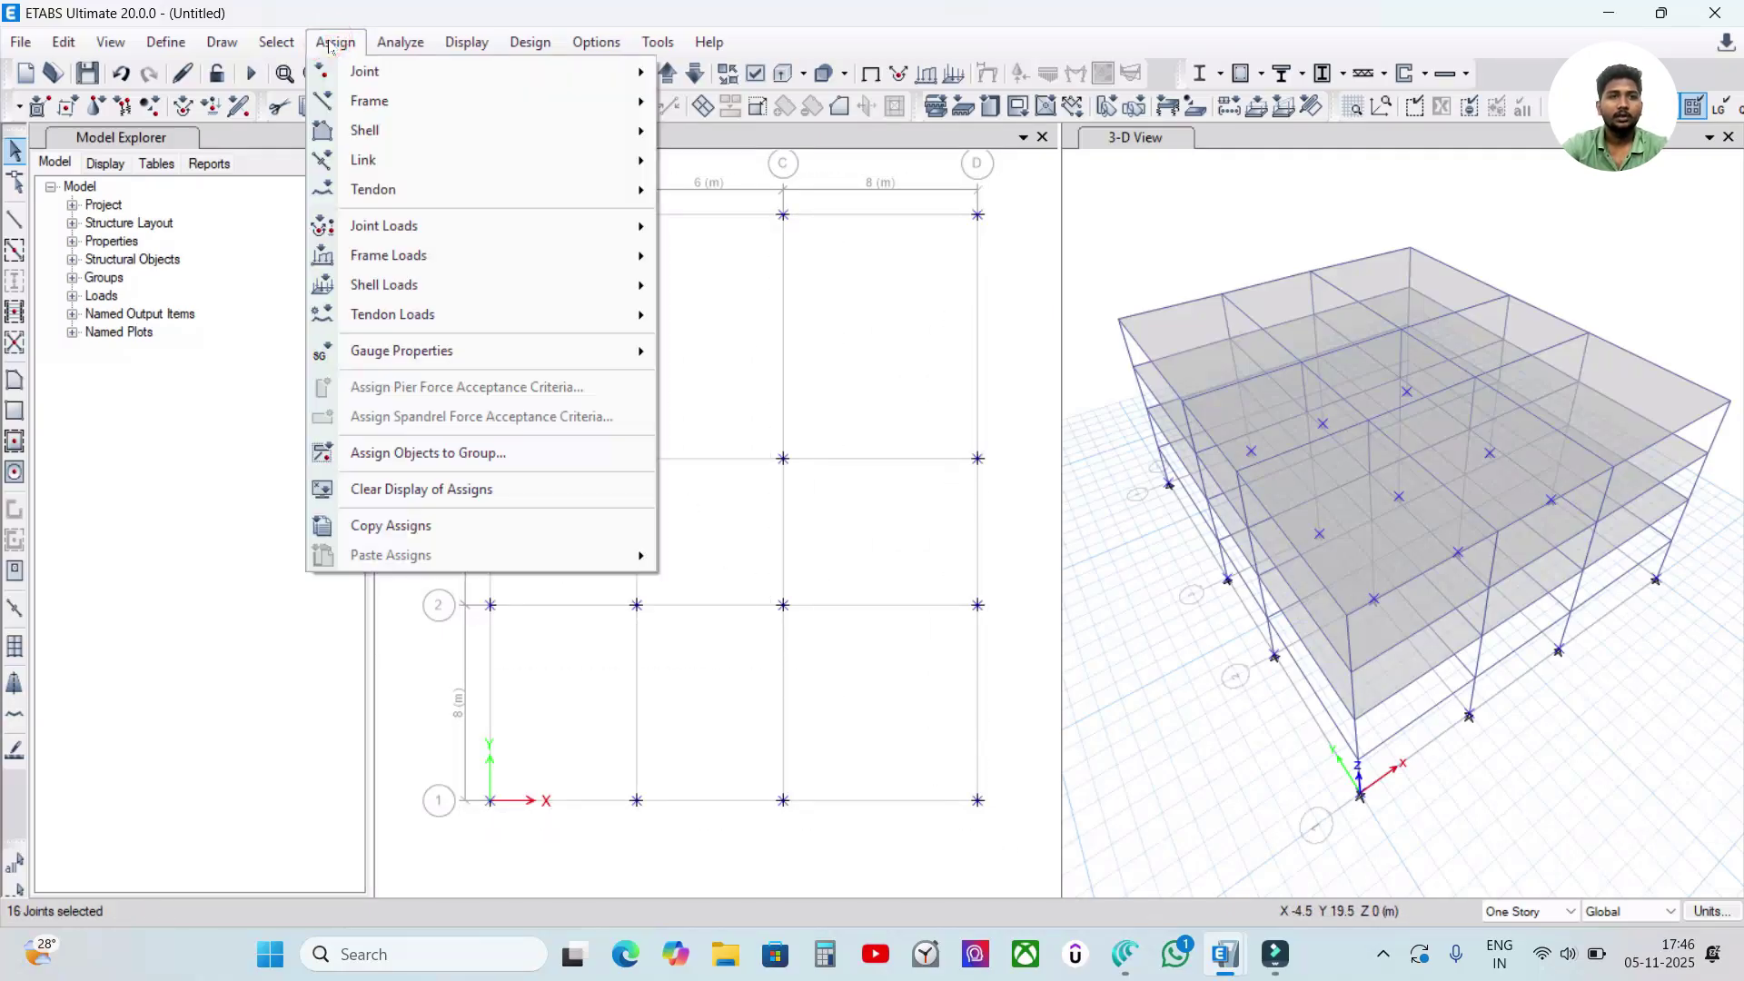
pyautogui.moveTo(352, 80)
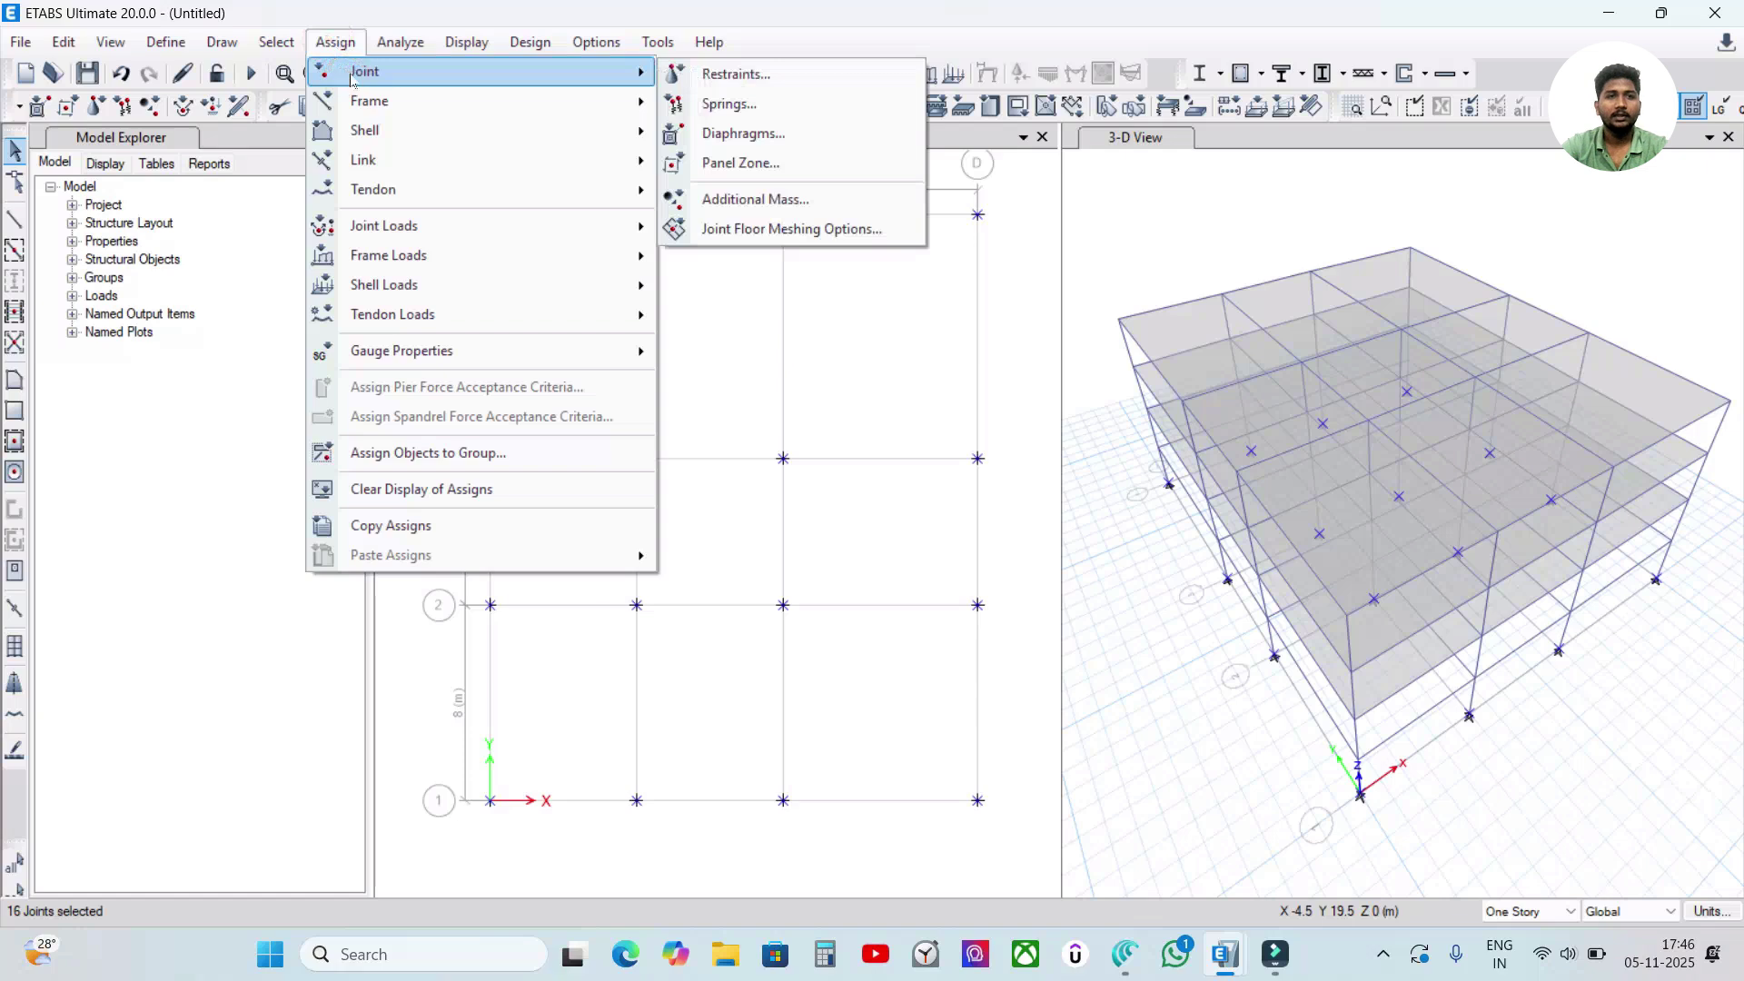
pyautogui.click(759, 84)
pyautogui.moveTo(828, 340); pyautogui.dragTo(456, 238)
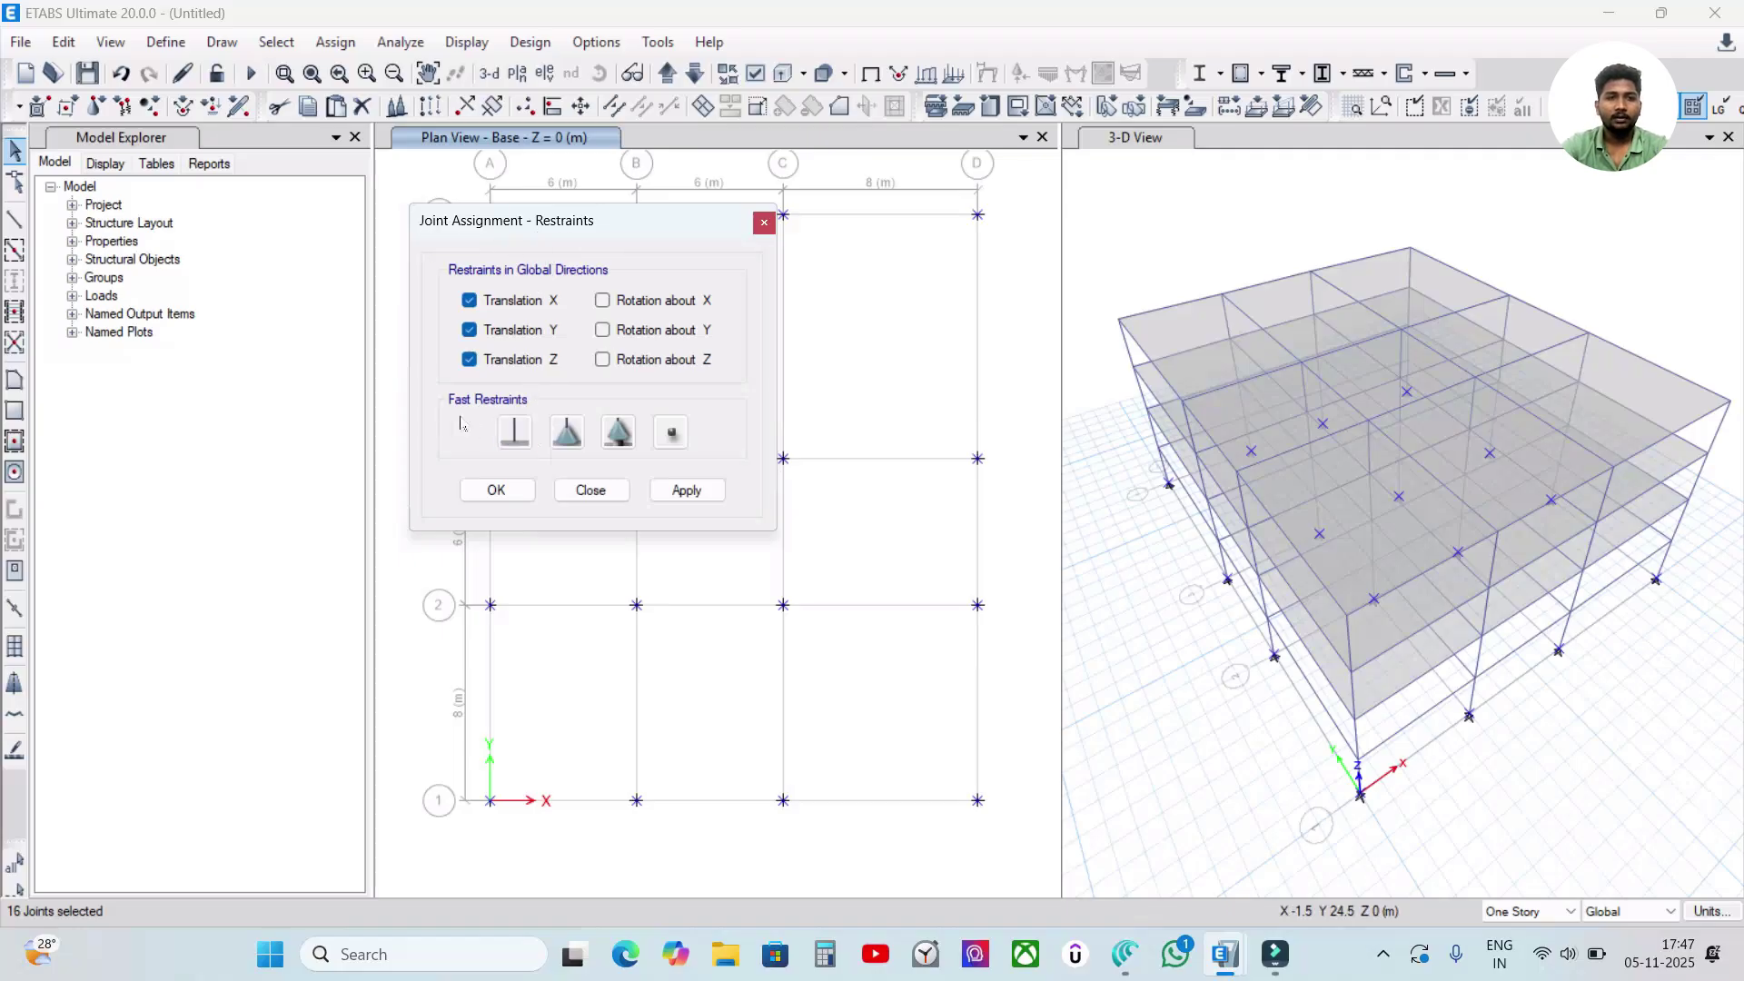
pyautogui.click(510, 435)
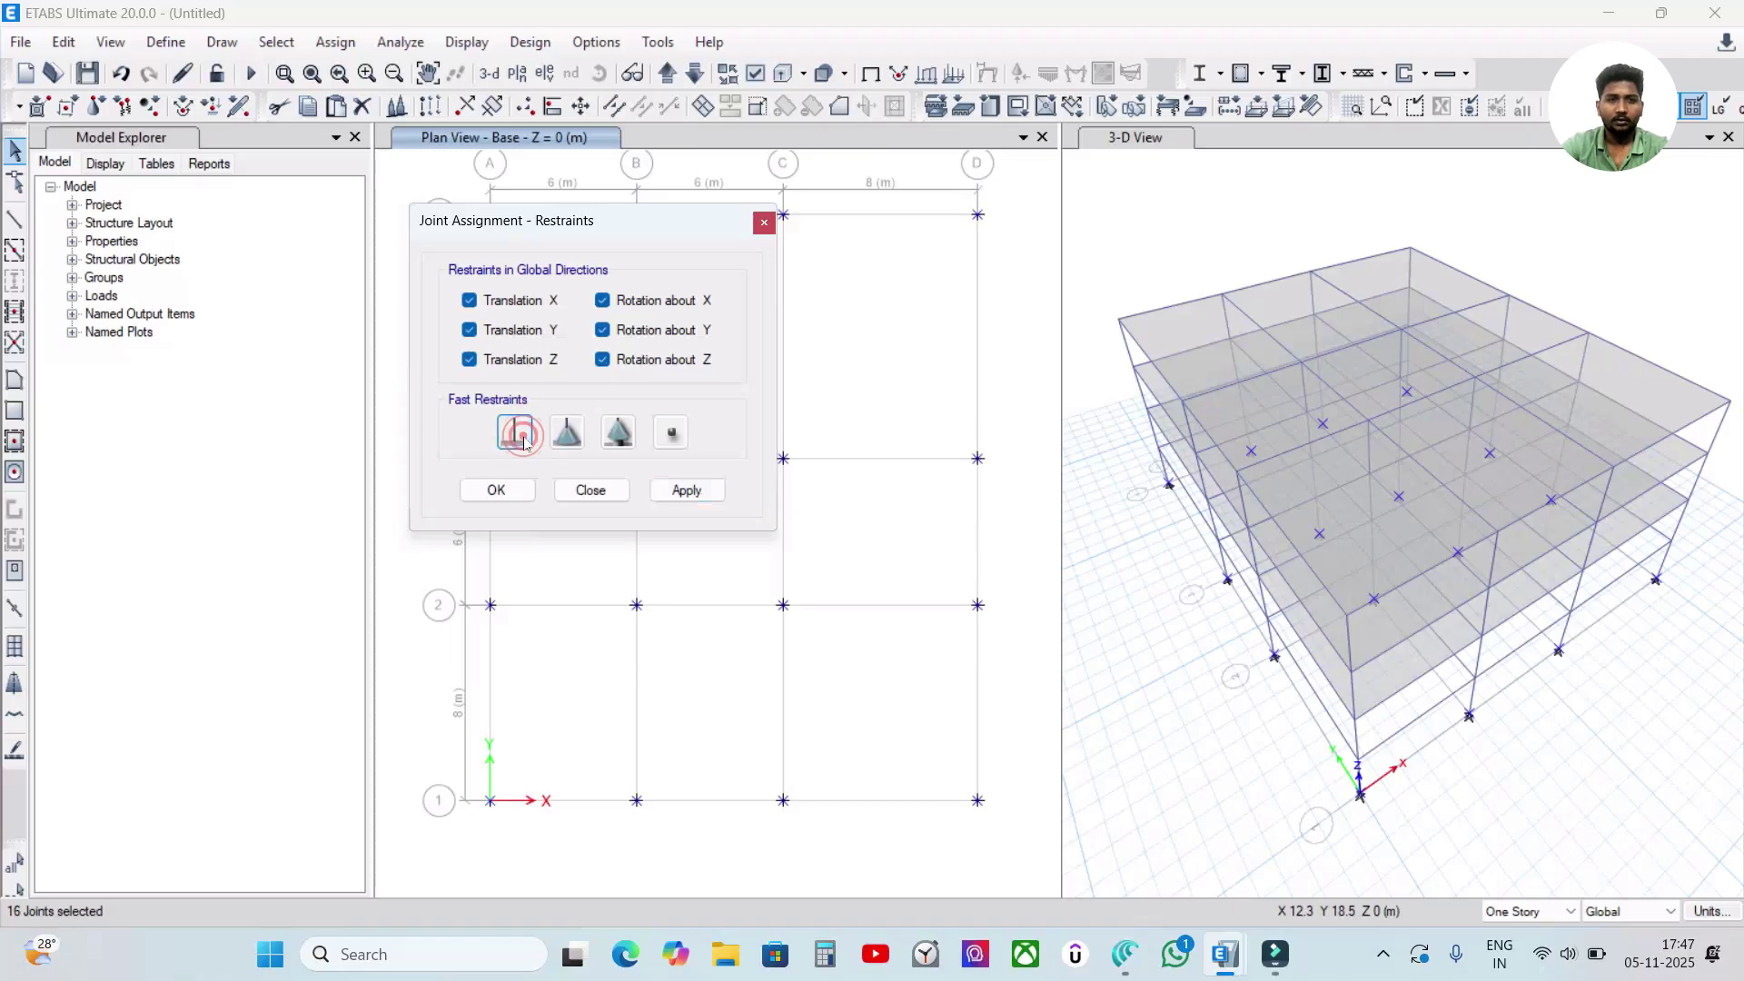
pyautogui.click(687, 490)
pyautogui.click(496, 489)
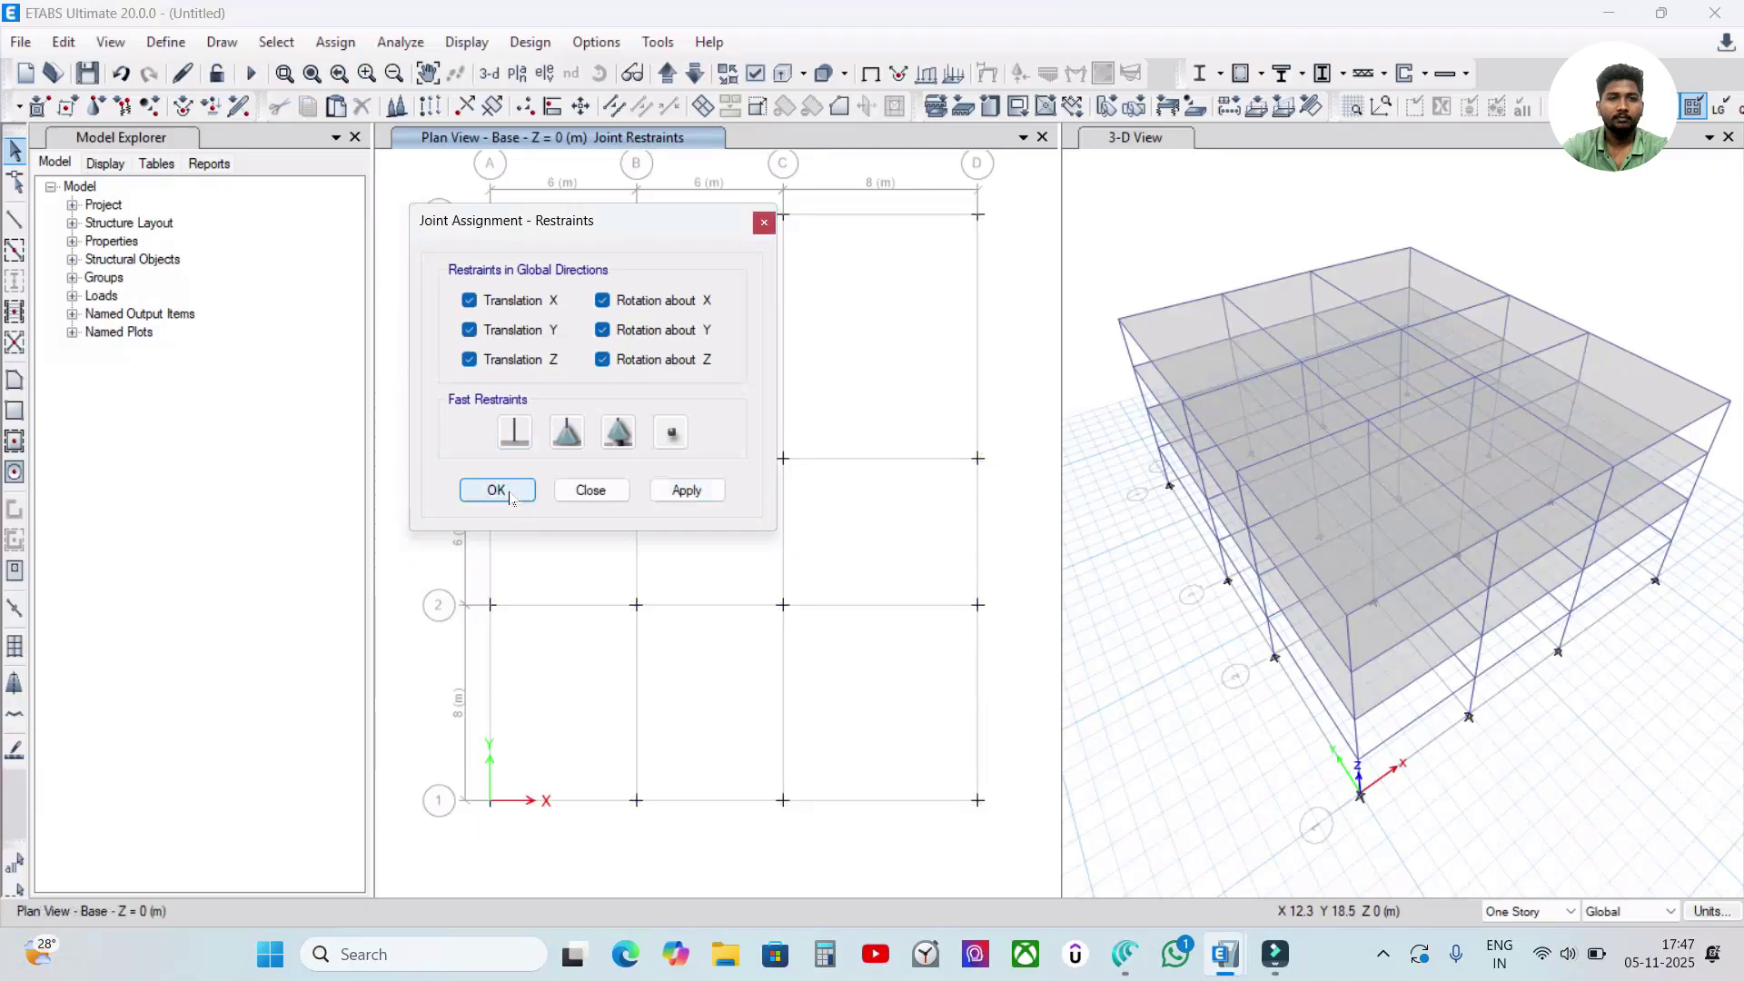
# - Bring up the Story2 plan and set the story scope to All Stories
pyautogui.click(669, 74)
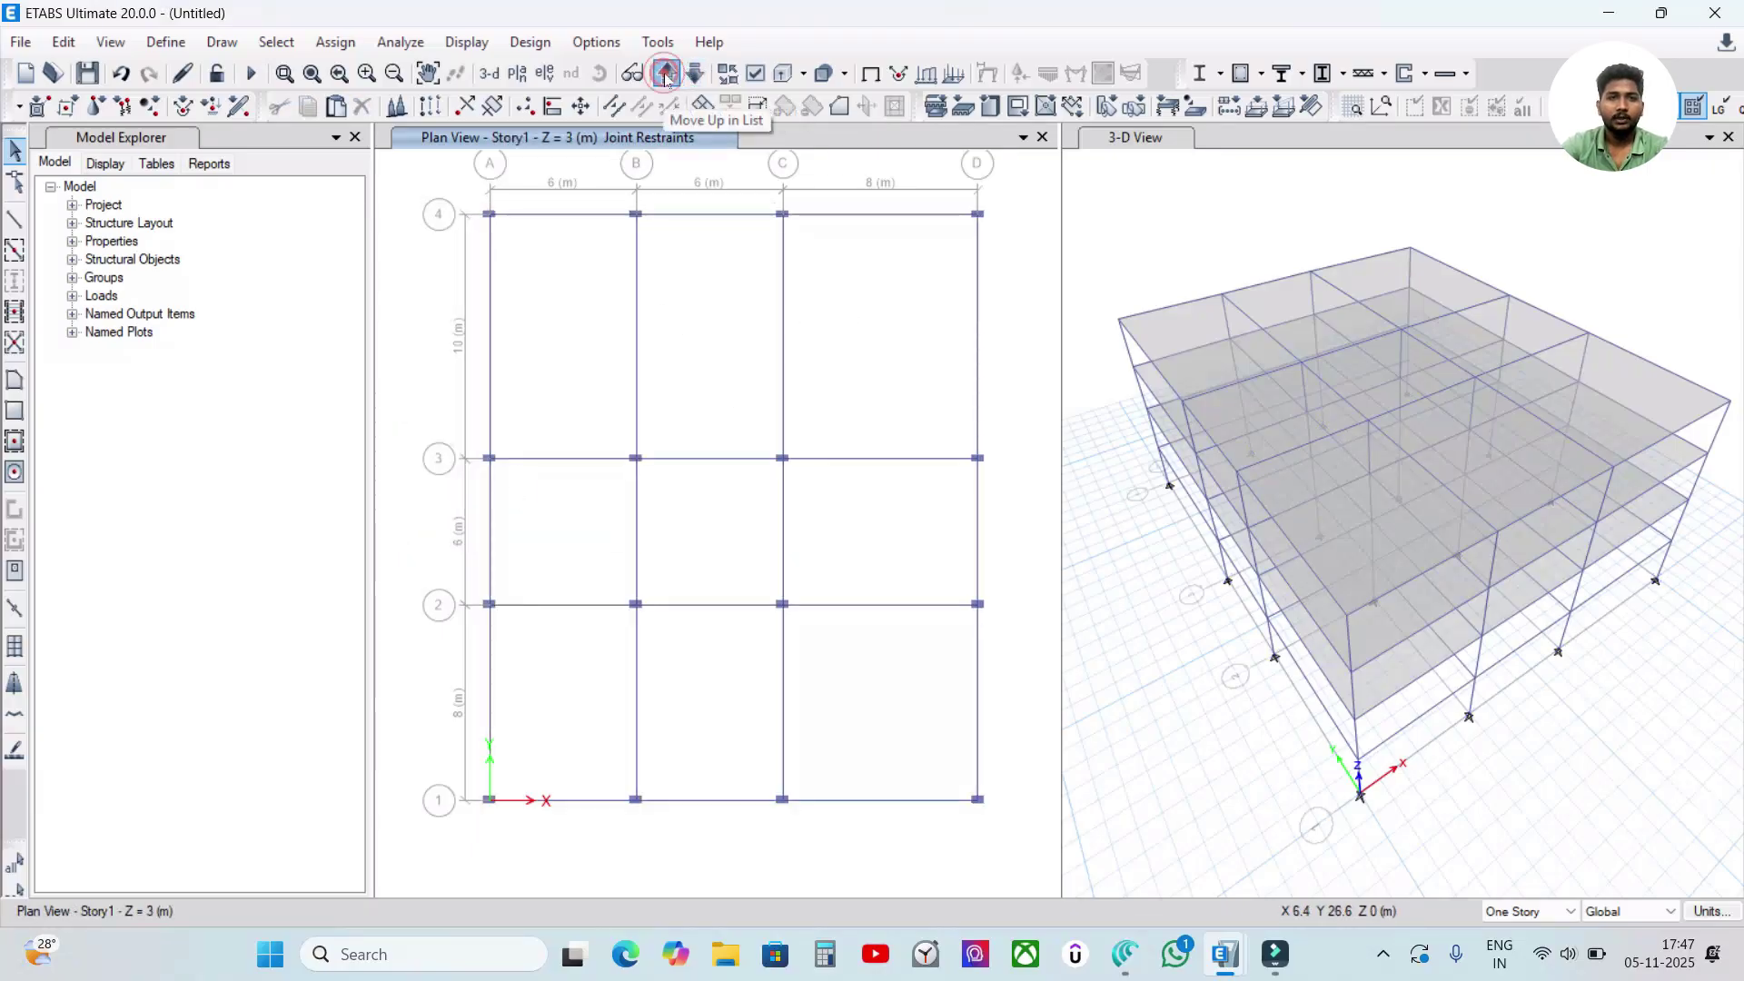
pyautogui.click(669, 74)
pyautogui.click(695, 74)
pyautogui.click(668, 74)
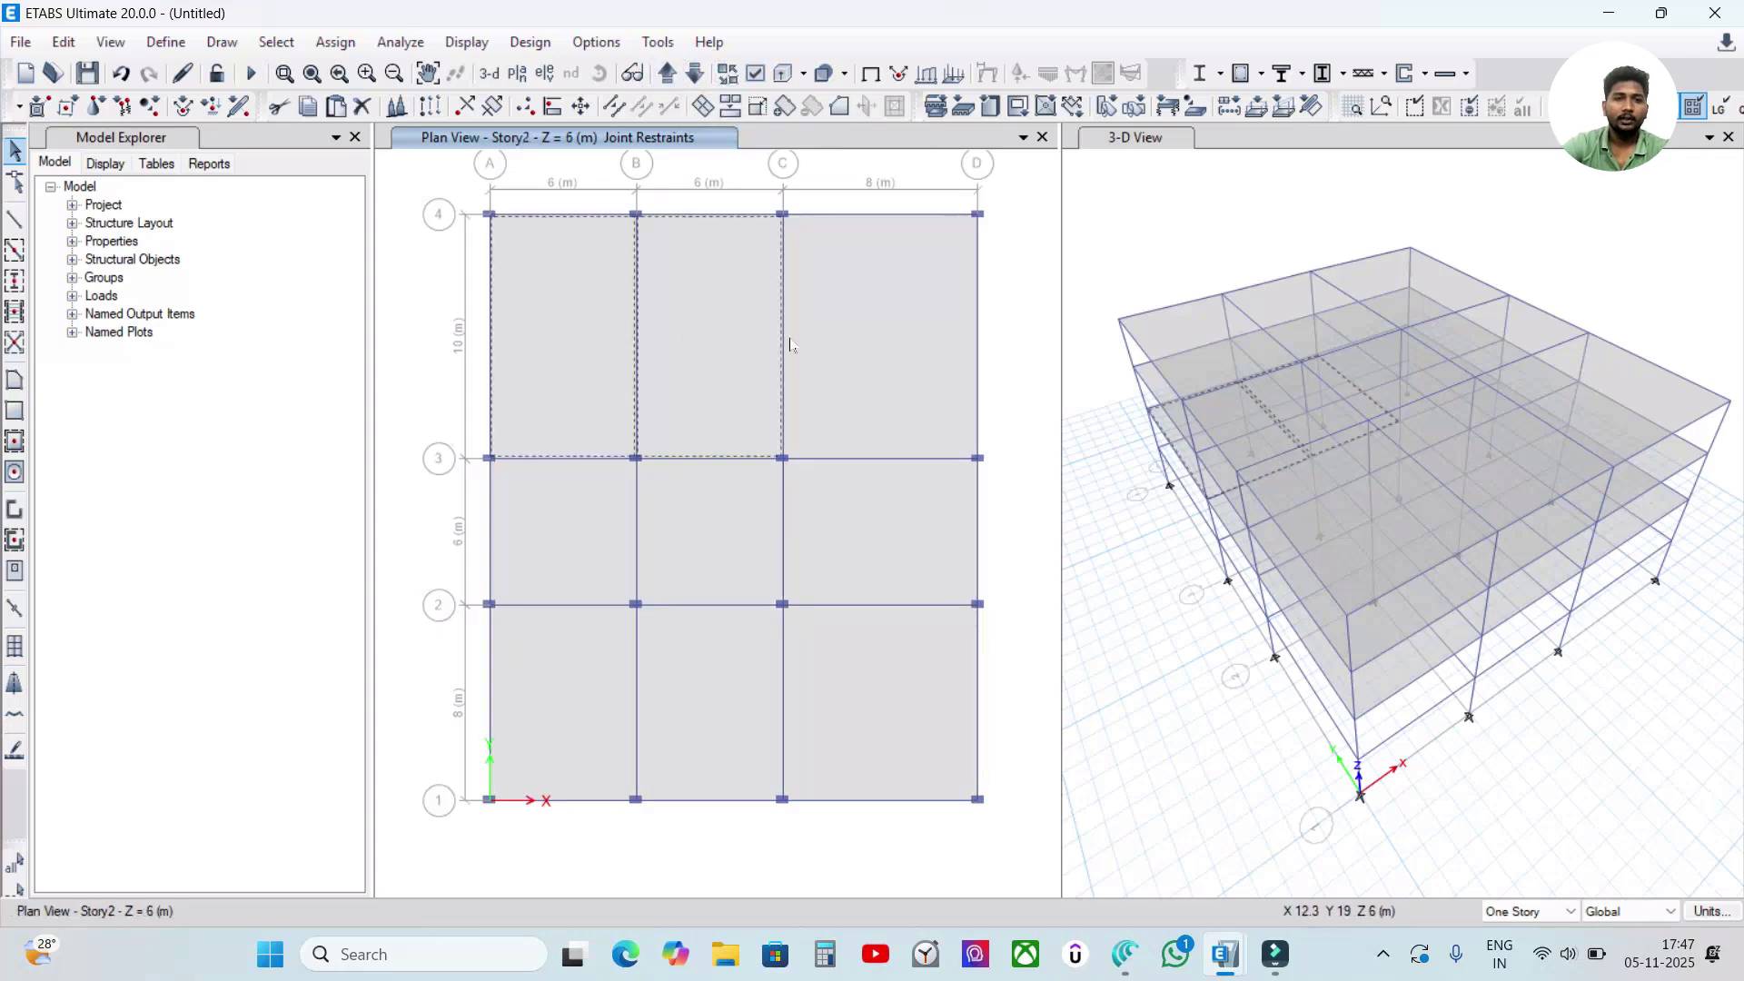
pyautogui.click(1539, 911)
pyautogui.click(1539, 941)
# - Select all nine slab panels on the Story2 plan across all stories
pyautogui.click(538, 305)
pyautogui.click(704, 310)
pyautogui.click(891, 319)
pyautogui.click(849, 552)
pyautogui.click(750, 550)
pyautogui.click(517, 524)
pyautogui.click(564, 672)
pyautogui.click(708, 672)
pyautogui.click(906, 668)
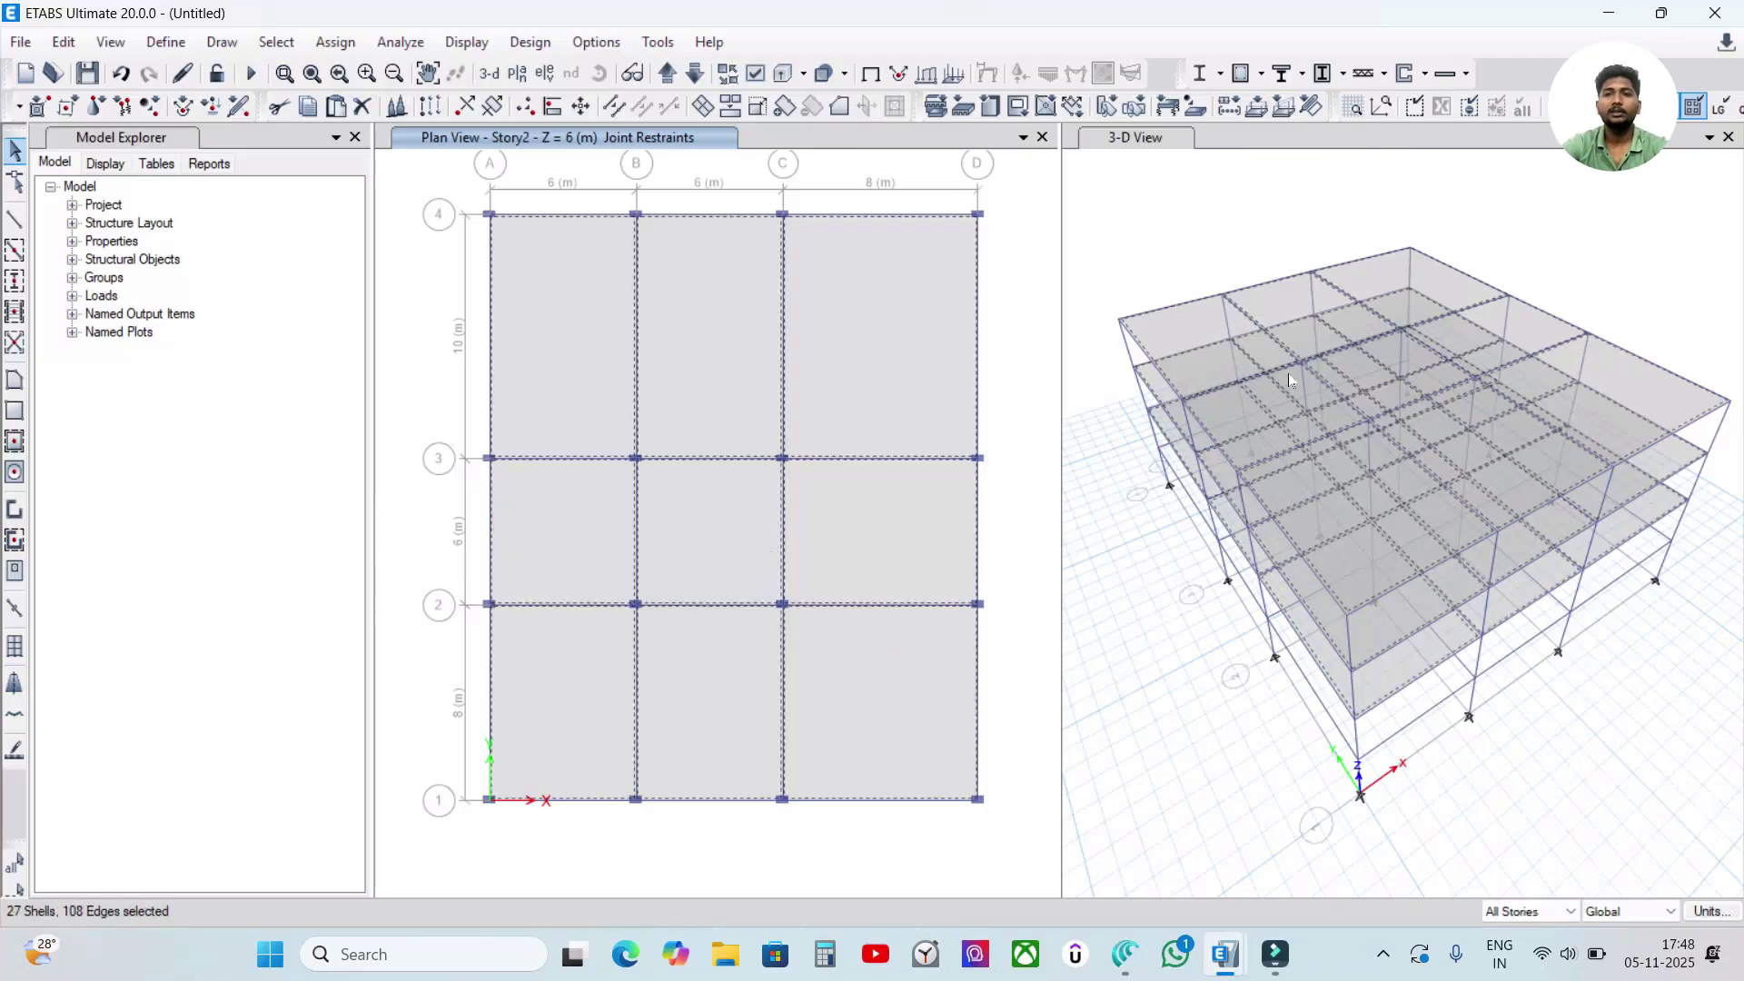
pyautogui.click(343, 48)
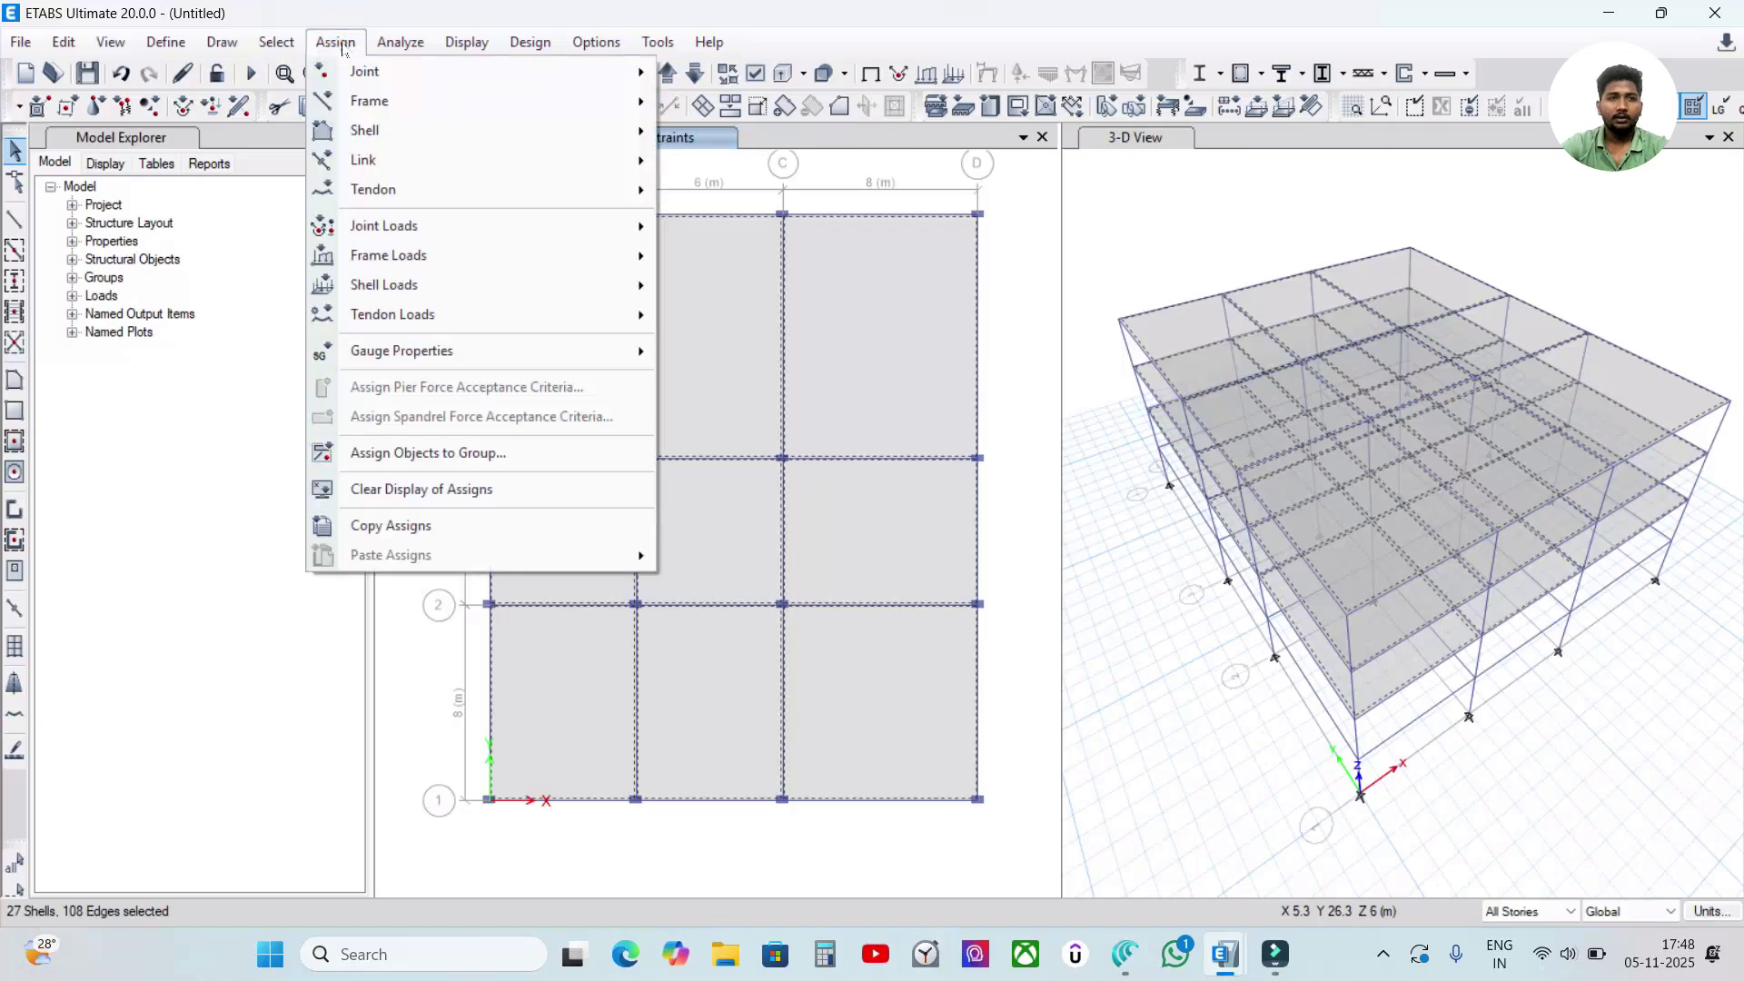
pyautogui.click(344, 48)
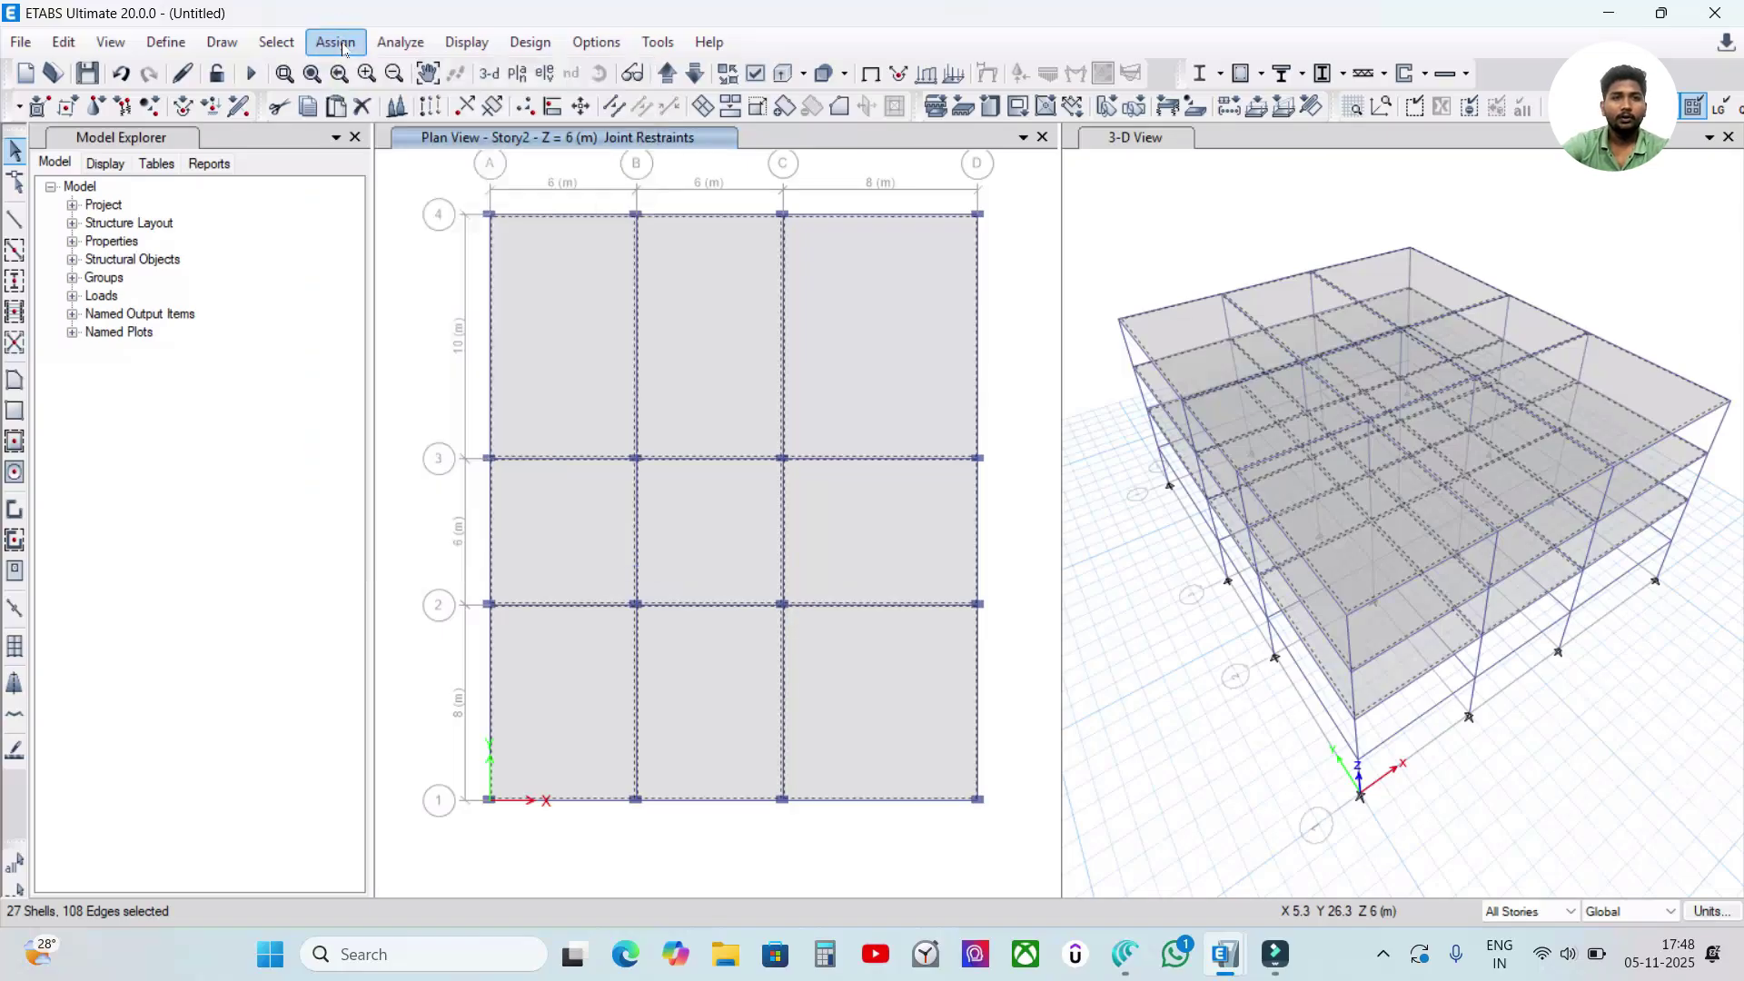
pyautogui.click(161, 50)
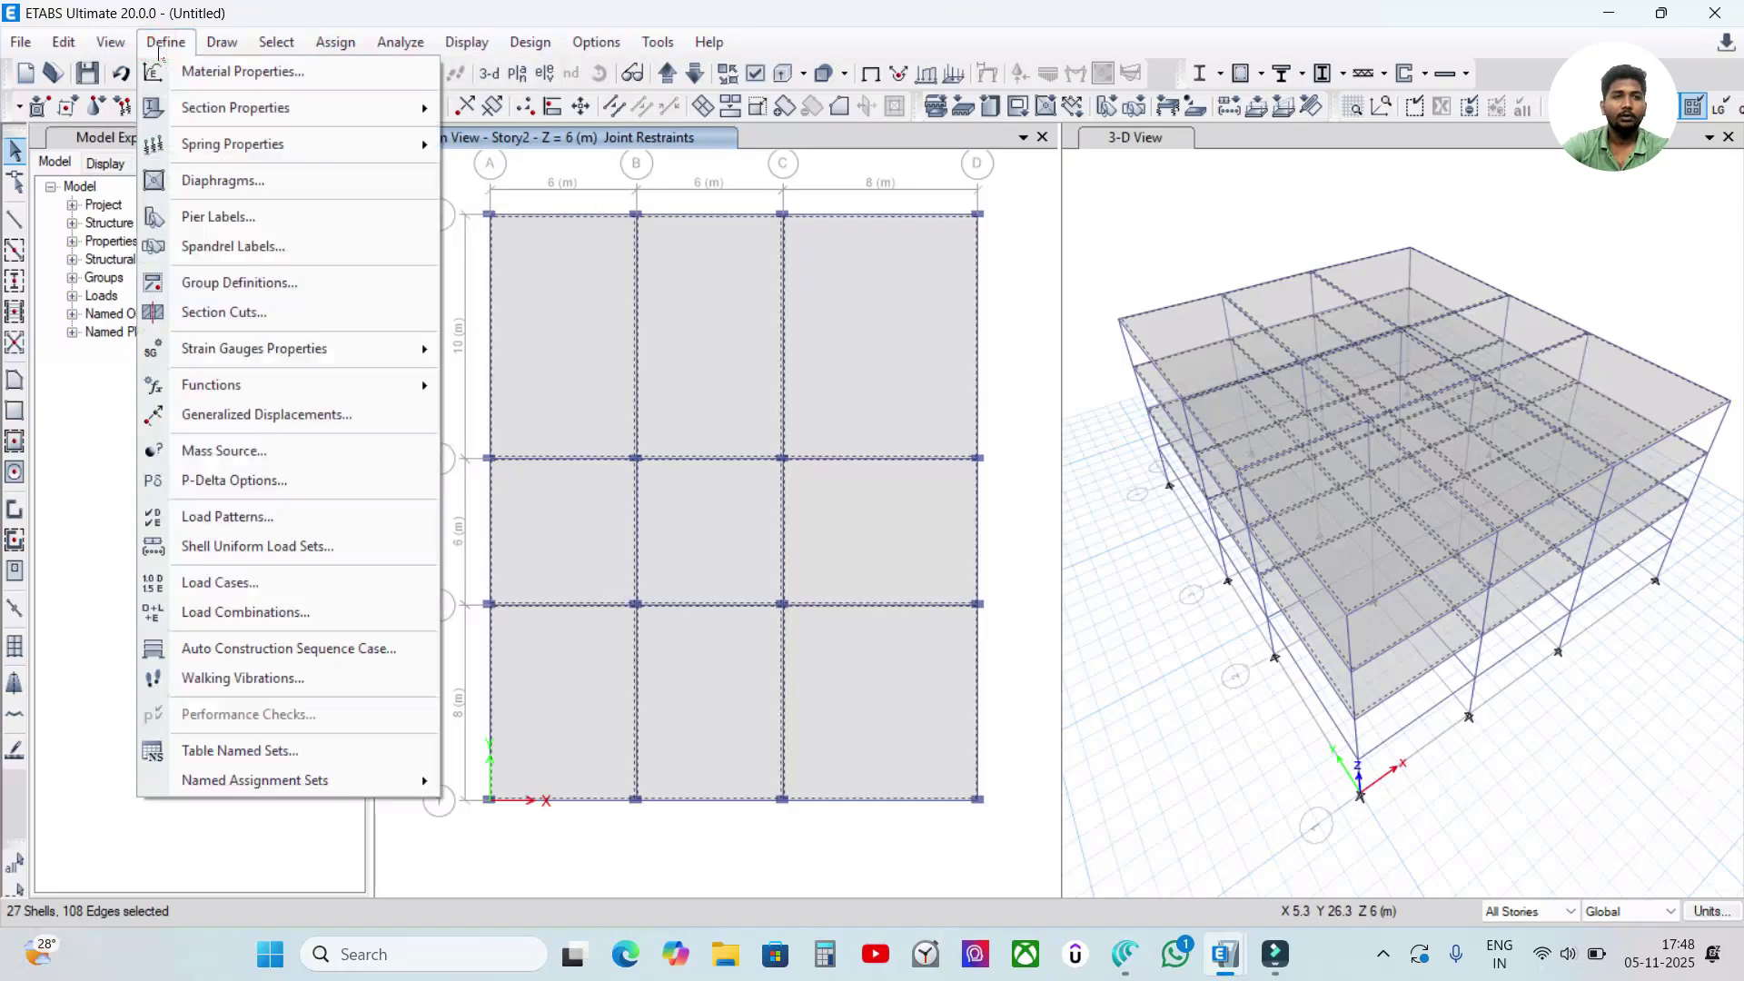
pyautogui.click(292, 227)
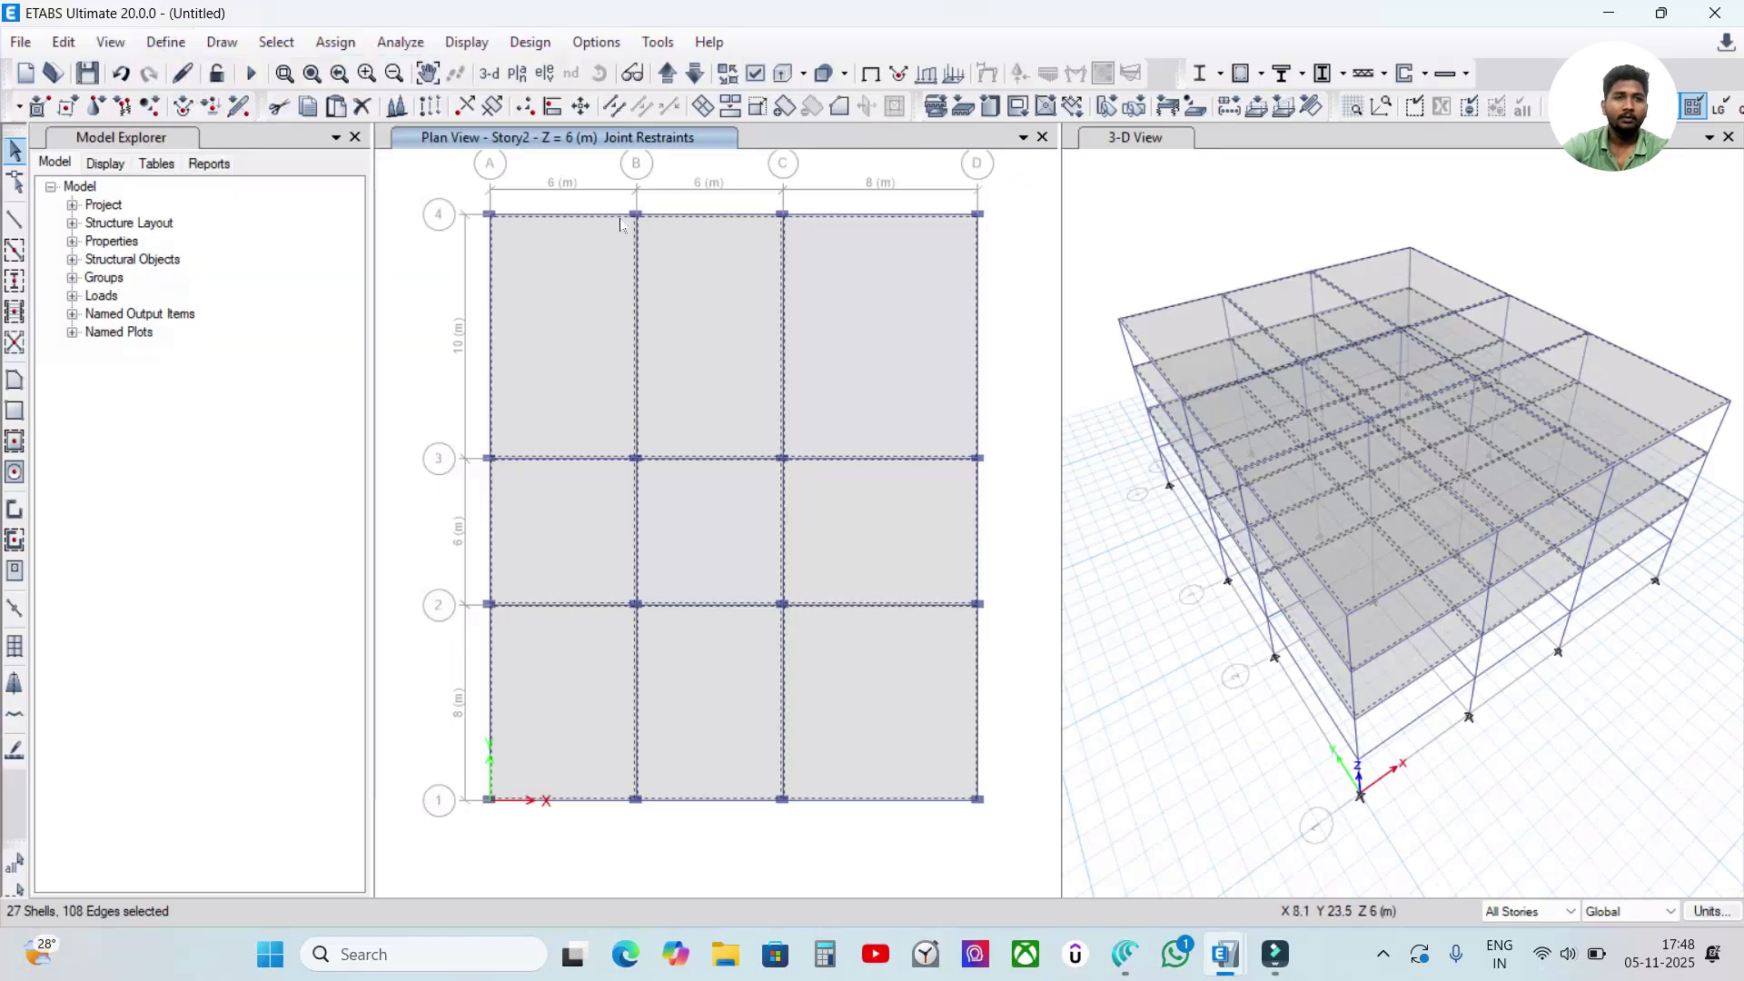
# - Open the load pattern definitions and inspect the Dead and Live patterns
pyautogui.click(165, 42)
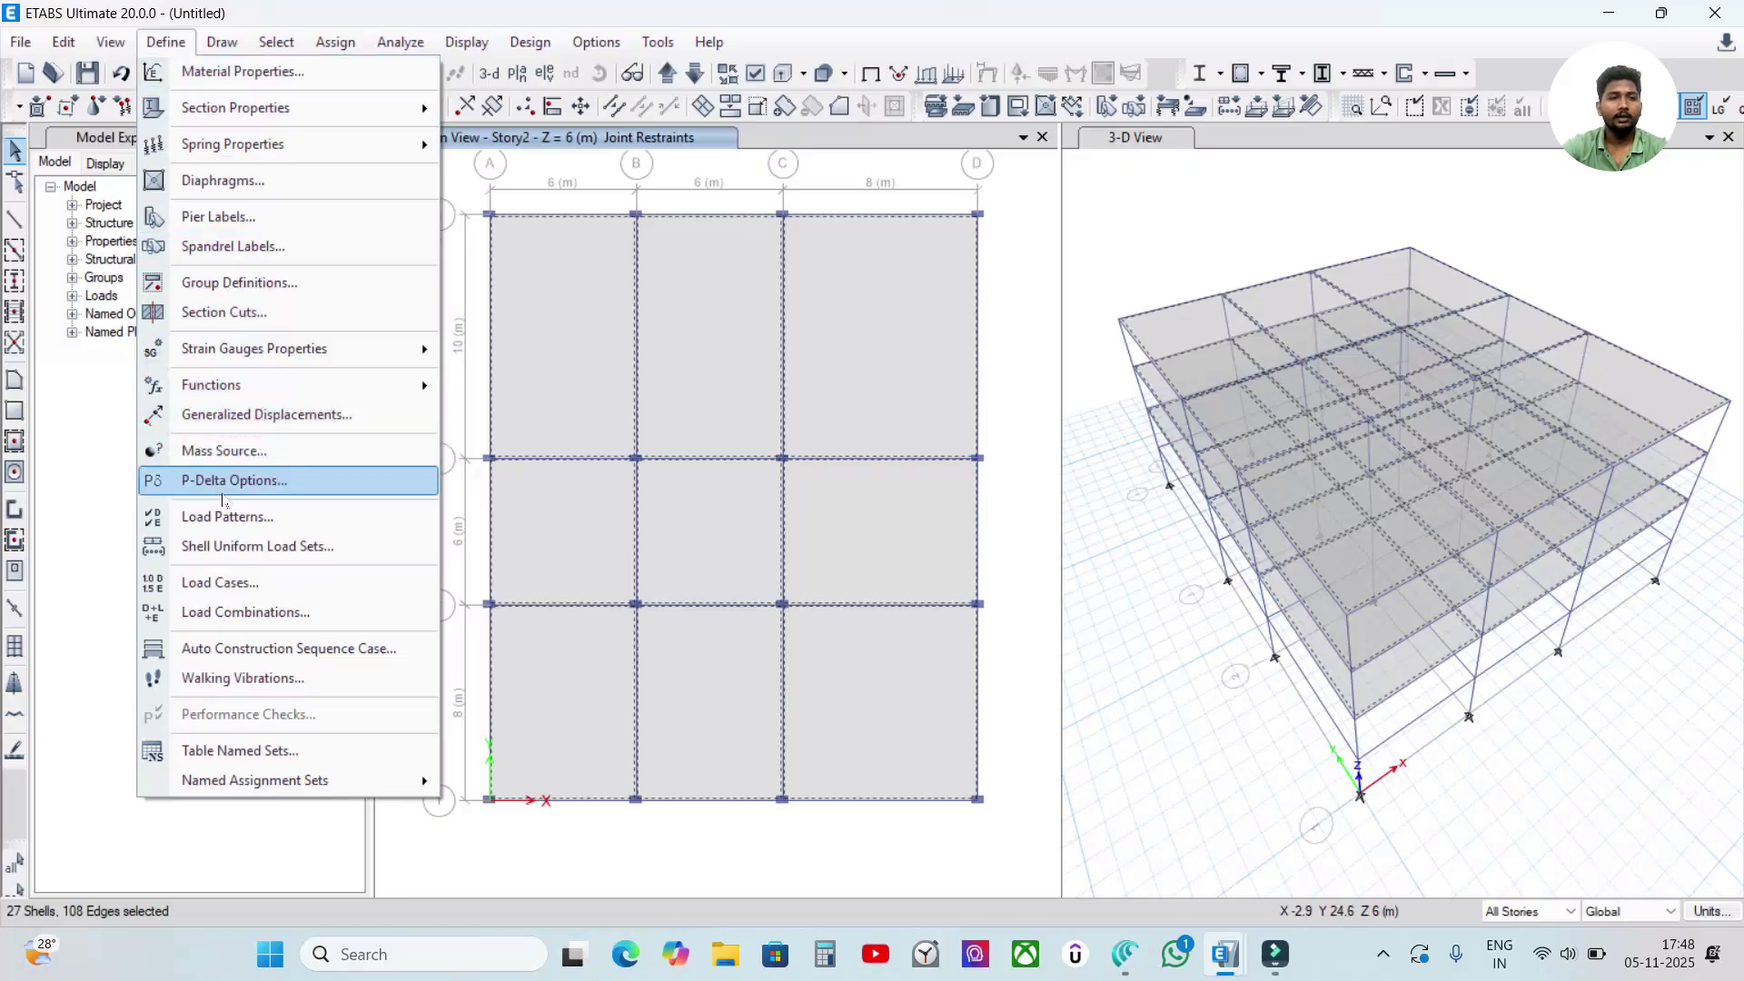
pyautogui.click(233, 518)
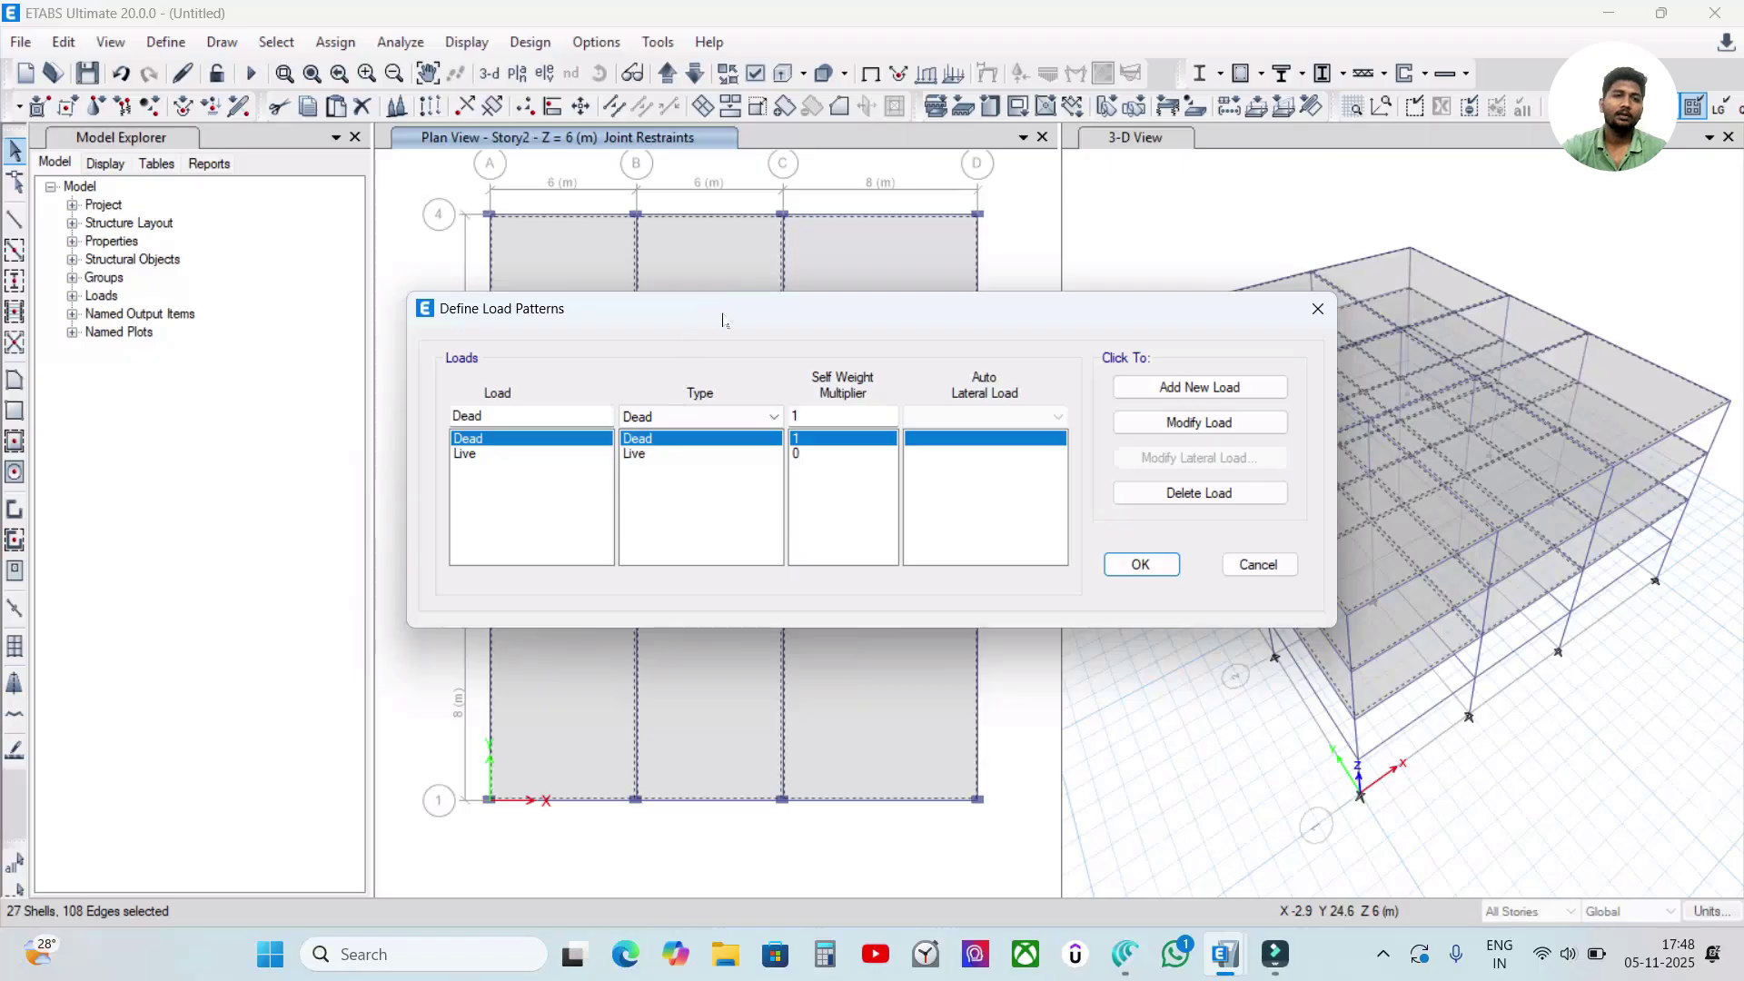
pyautogui.moveTo(724, 320); pyautogui.dragTo(637, 285)
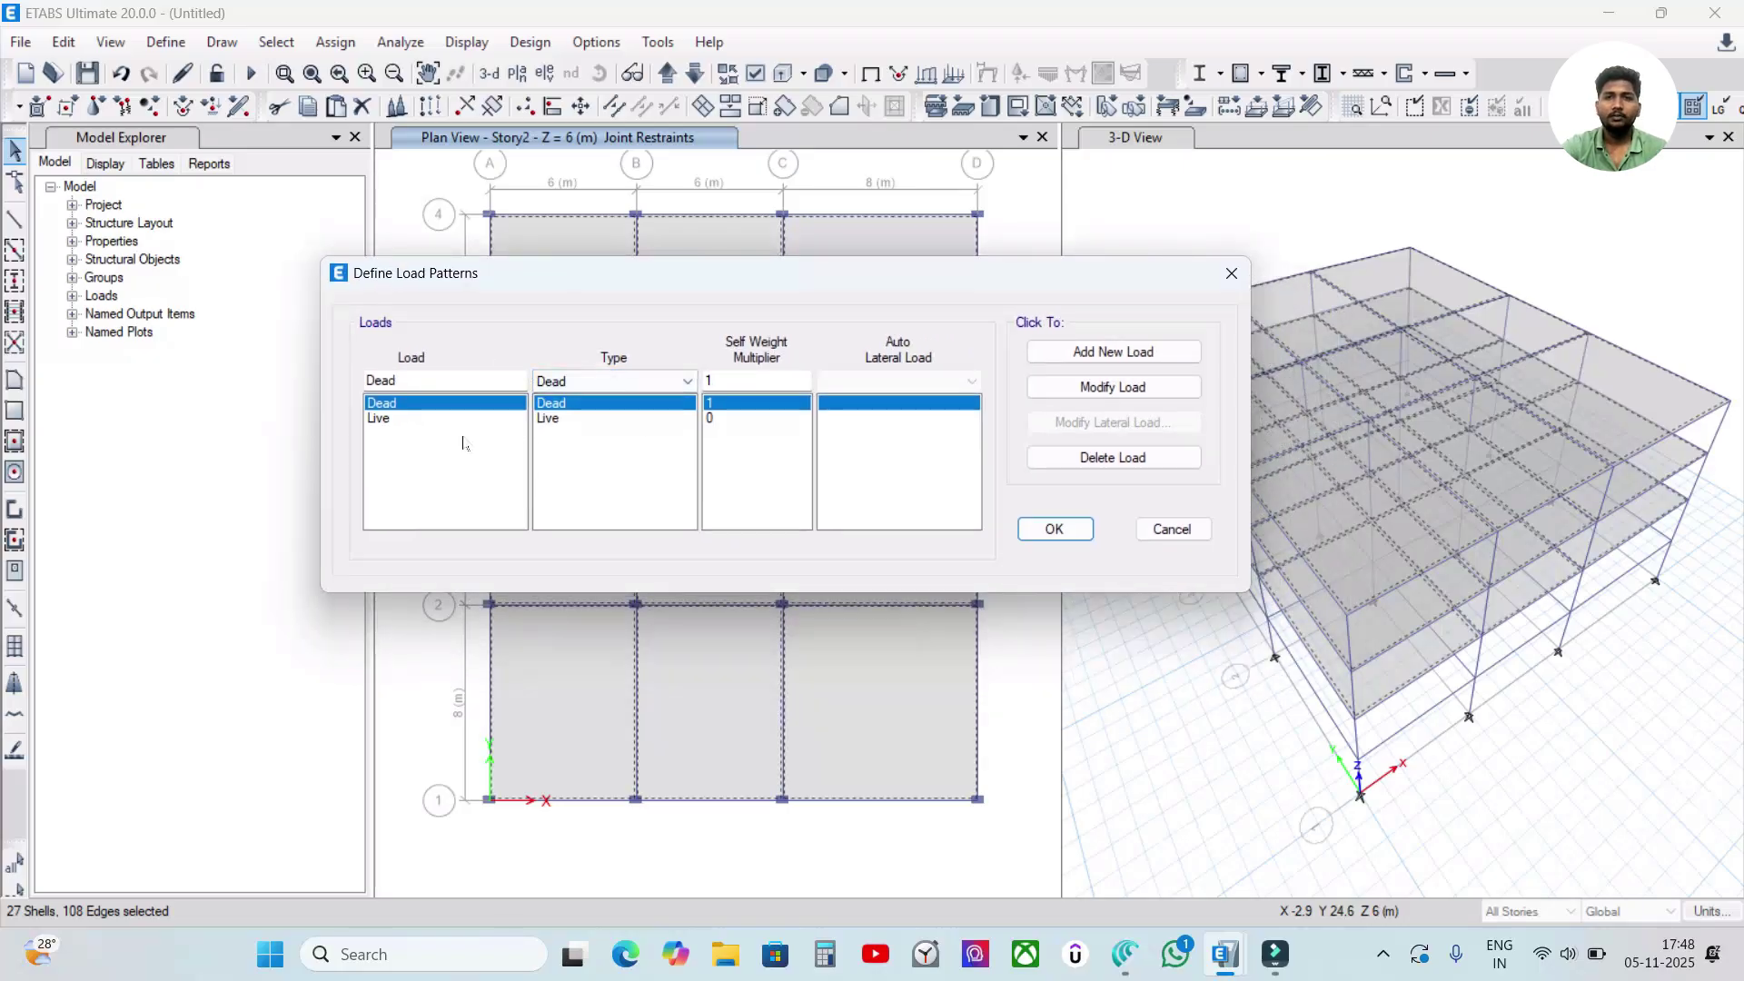
pyautogui.click(390, 419)
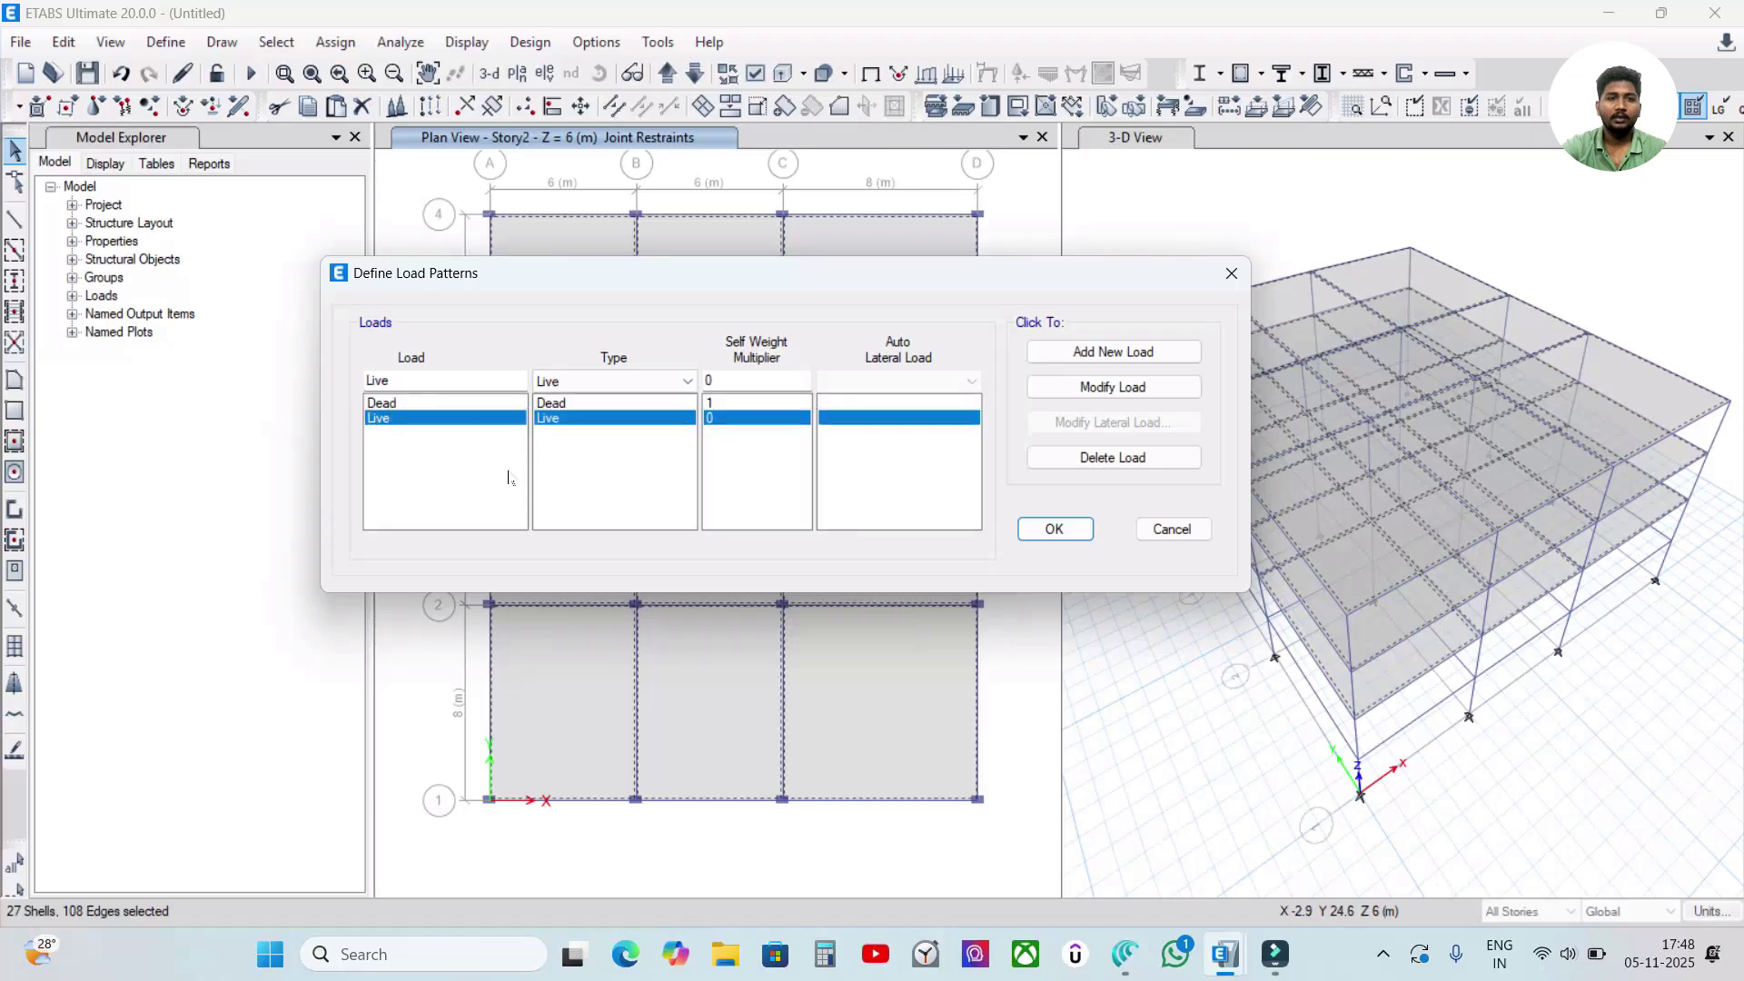
pyautogui.click(437, 405)
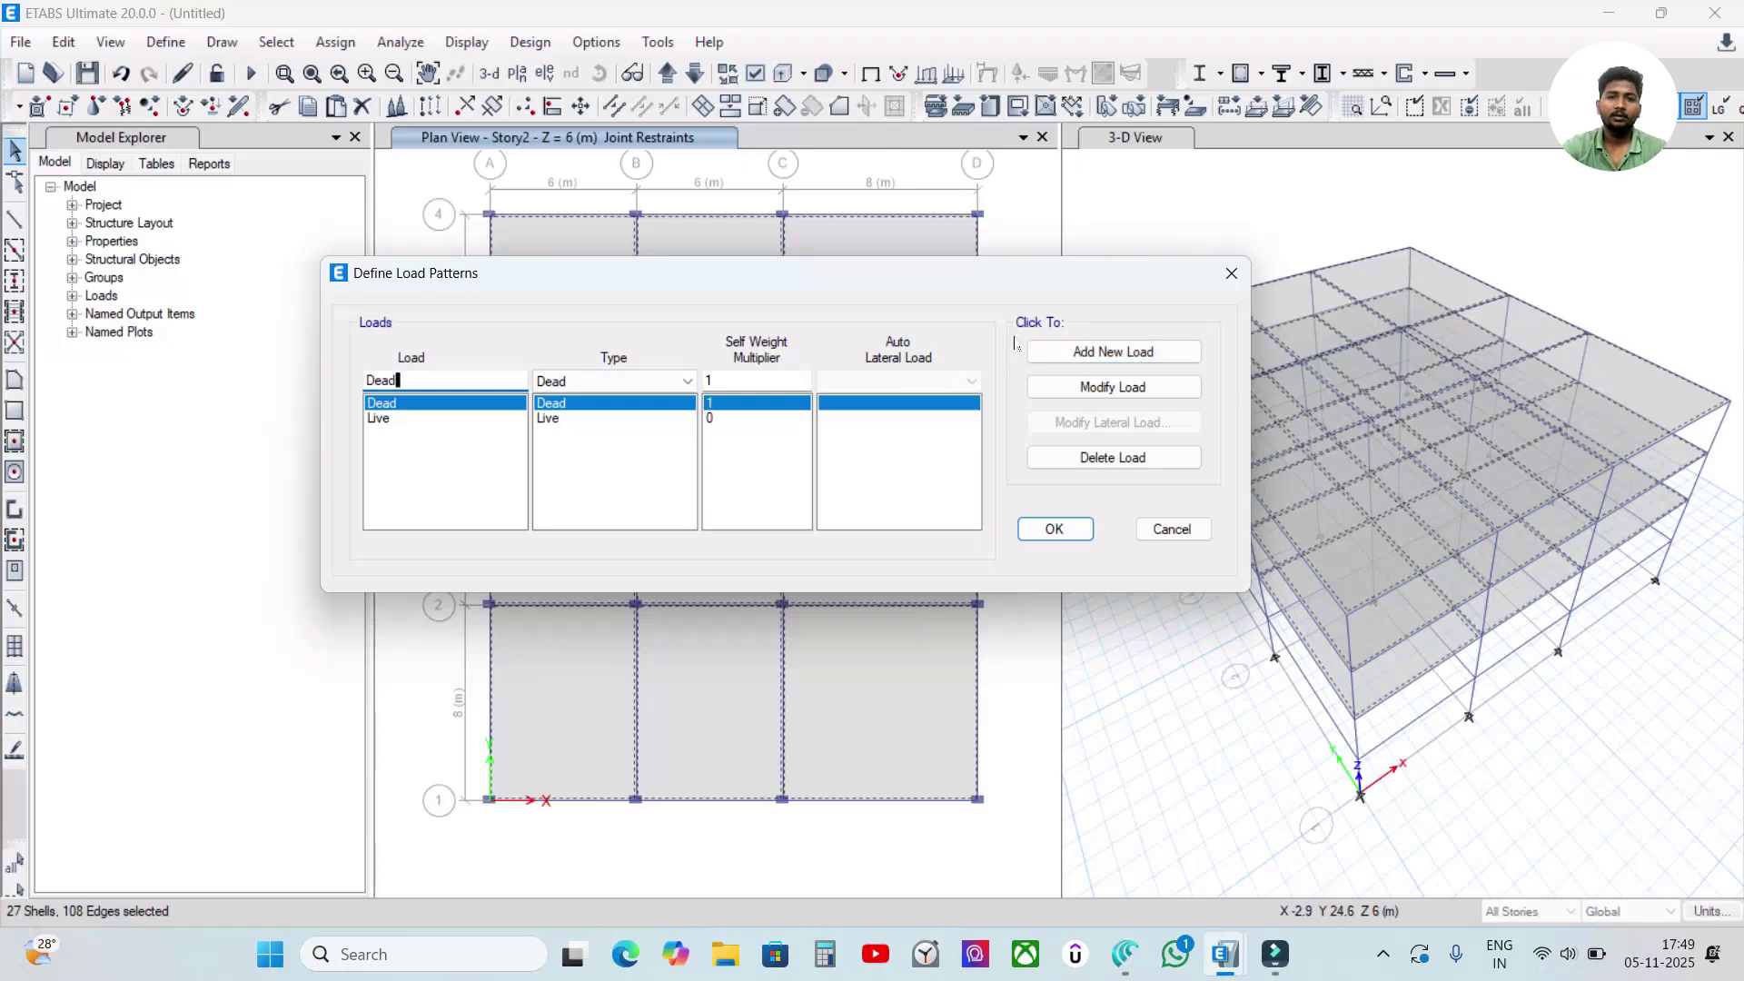
# - Try to add a new load pattern from the Dead entry without changing its name
pyautogui.click(1090, 353)
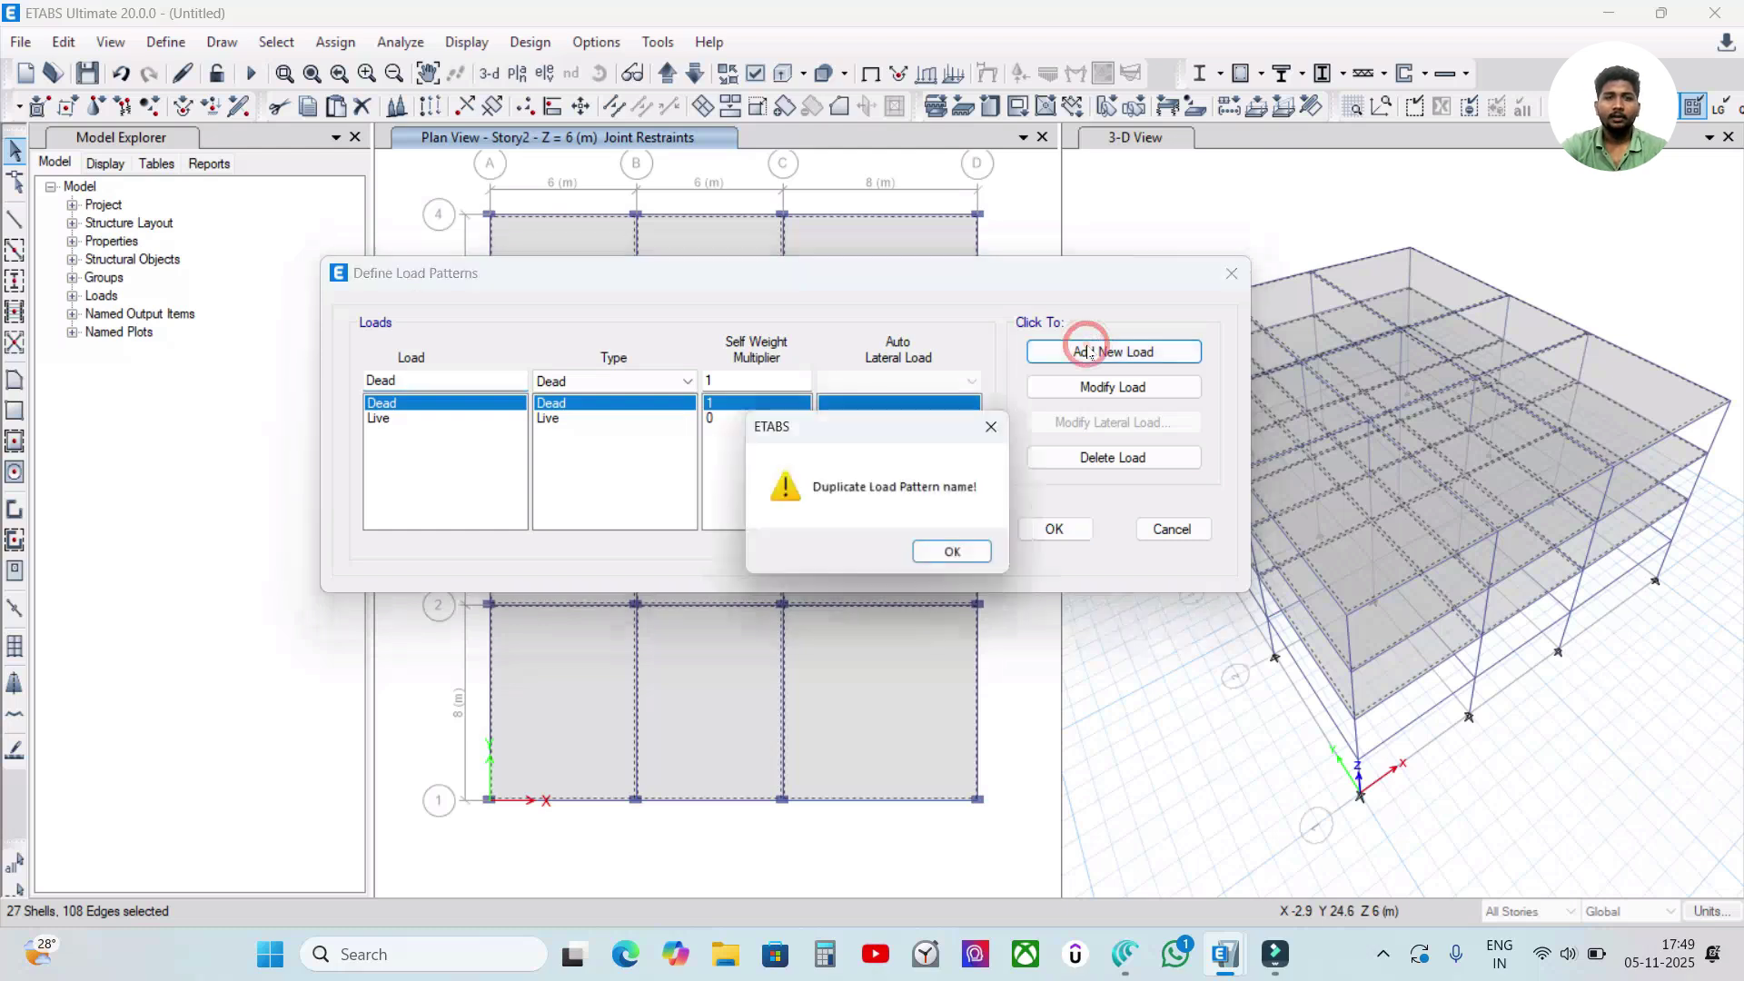
pyautogui.press('Return')
pyautogui.click(493, 467)
pyautogui.click(1104, 352)
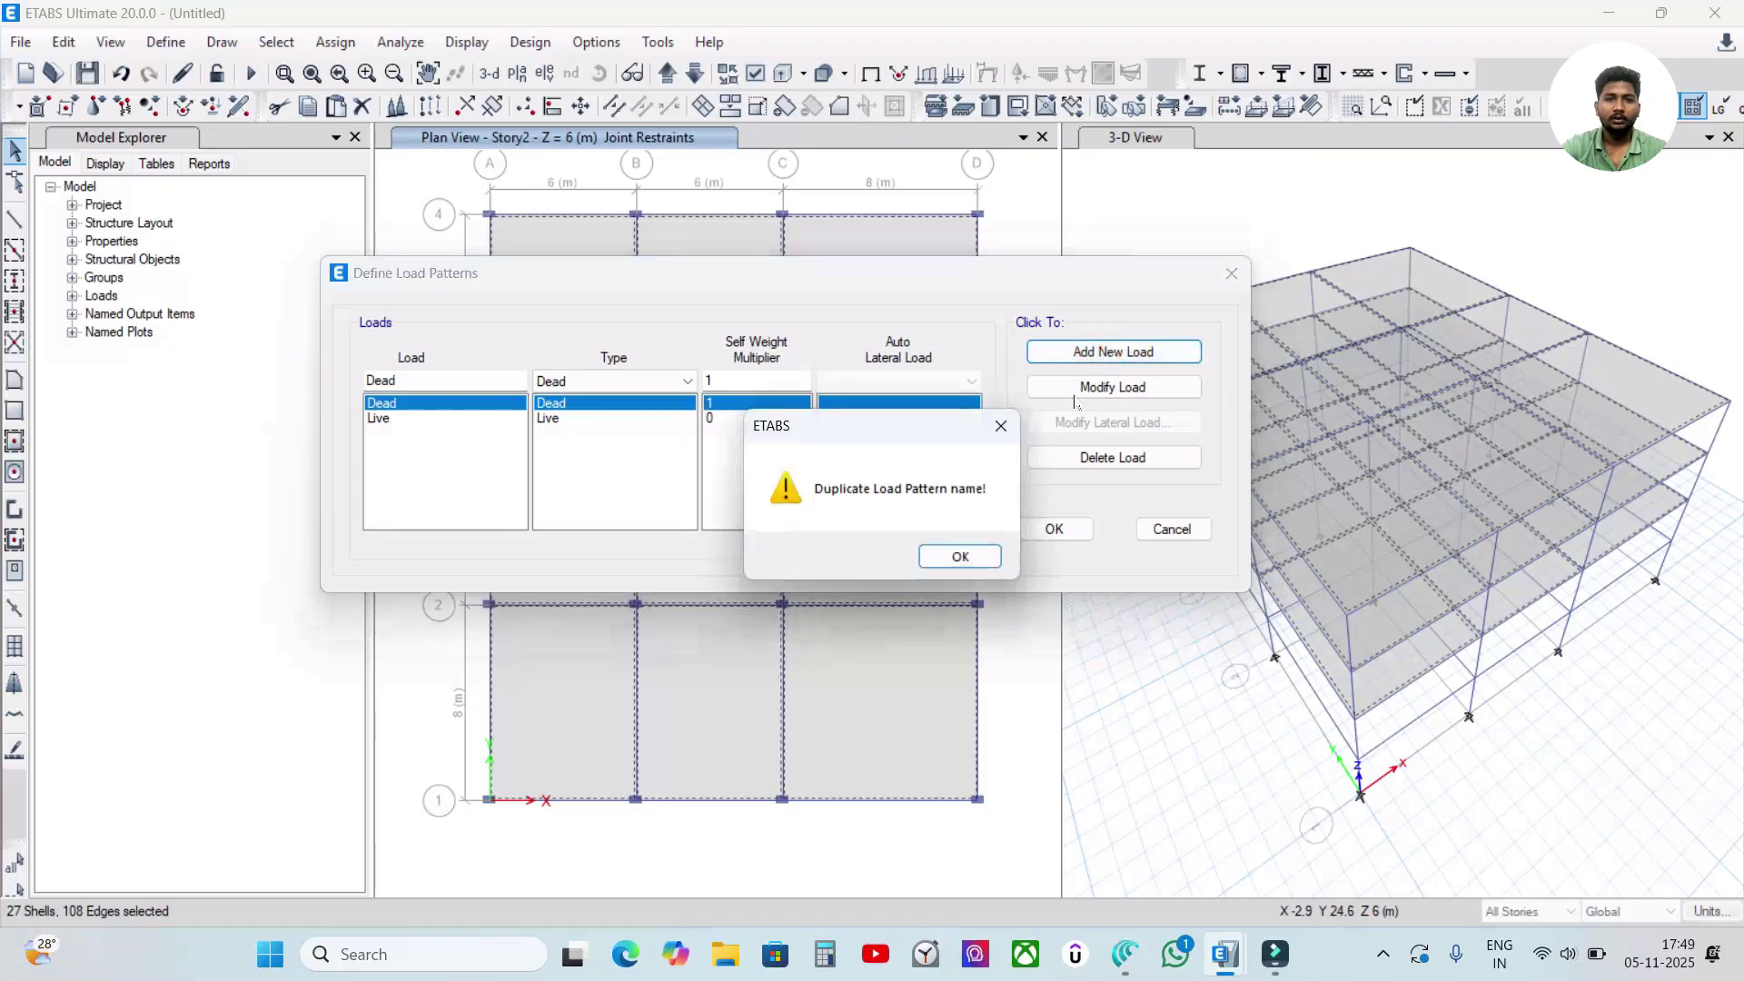
pyautogui.click(1006, 425)
# - Add a load pattern named "FF &CP" of type Super Dead
pyautogui.moveTo(446, 381); pyautogui.dragTo(267, 394)
pyautogui.press('BackSpace')
pyautogui.write('FF &CP')
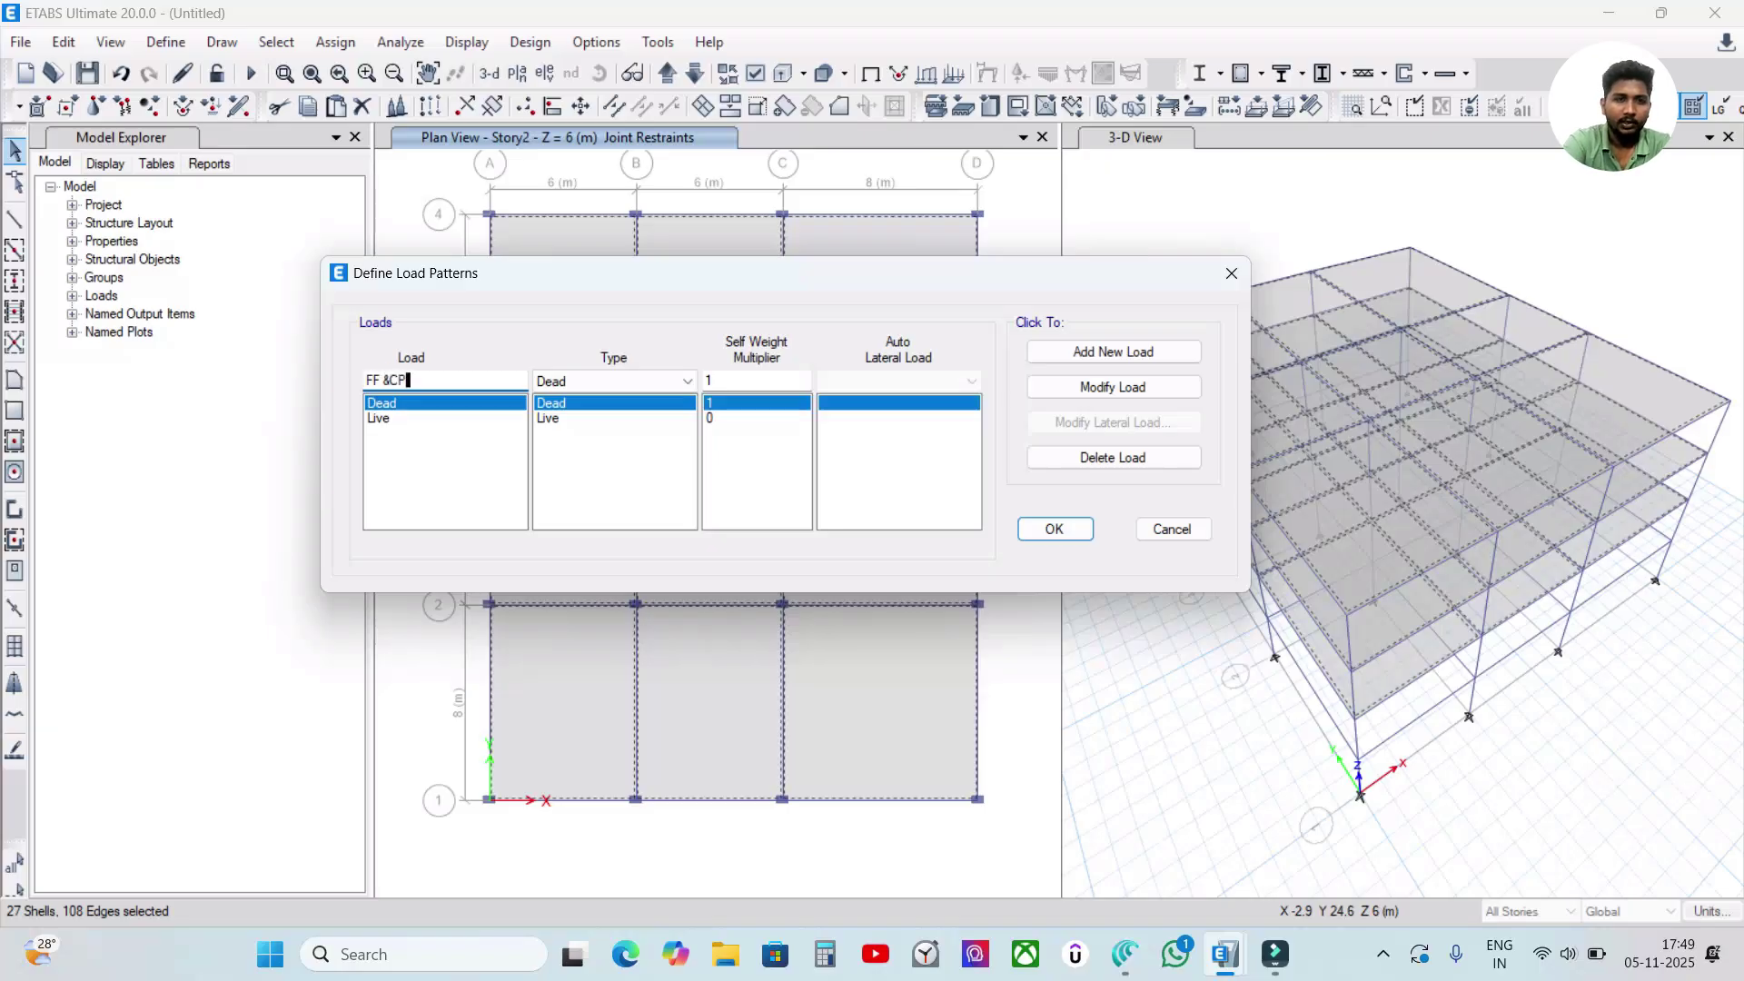
pyautogui.click(577, 389)
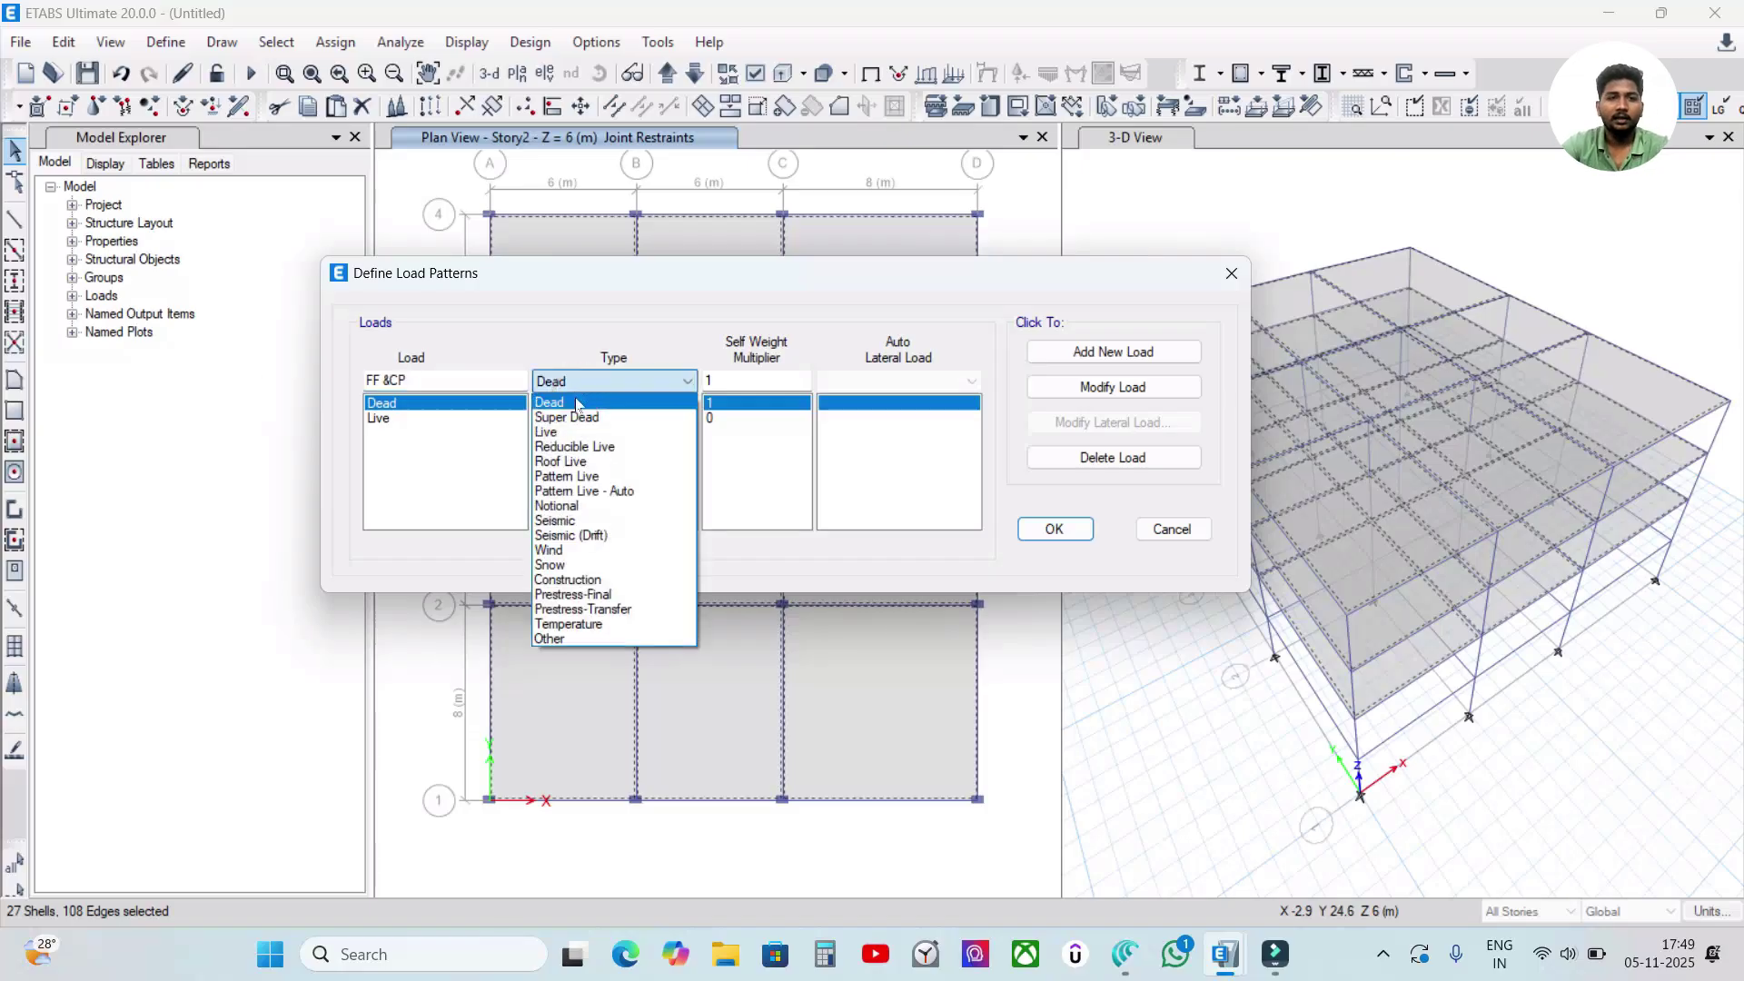
pyautogui.click(572, 418)
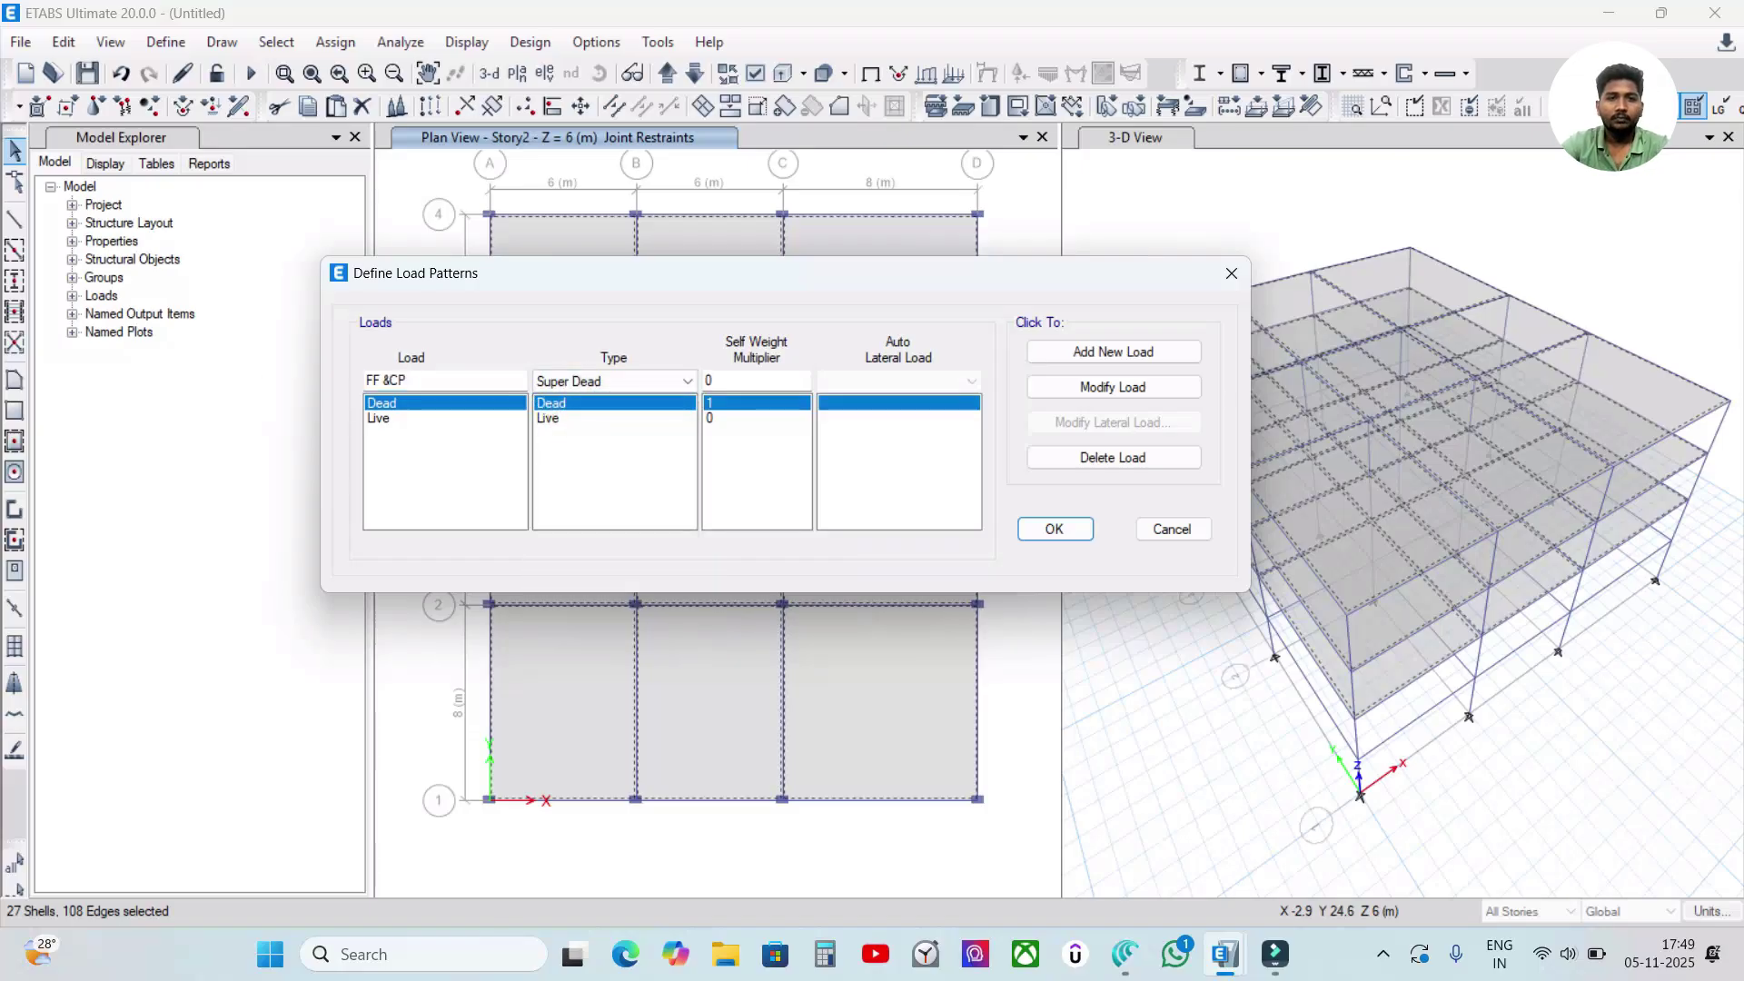
pyautogui.click(1113, 352)
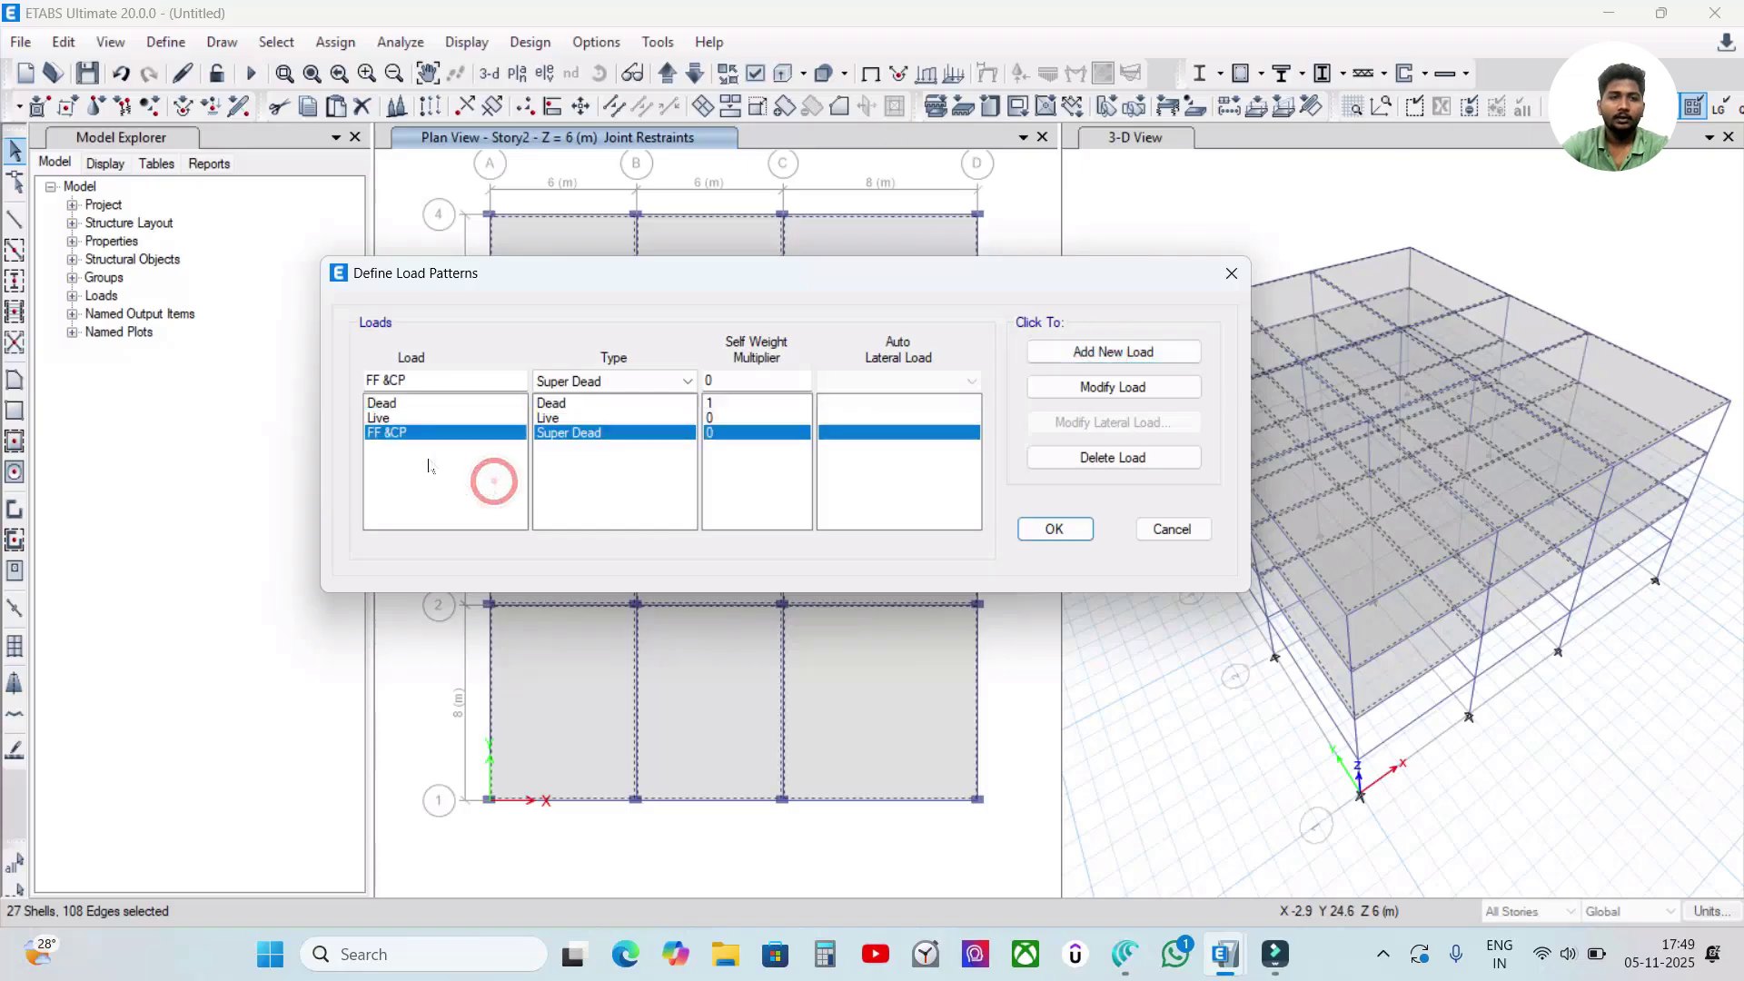
# - Add a load pattern named "roof live" of type Roof Live
pyautogui.moveTo(447, 376); pyautogui.dragTo(210, 382)
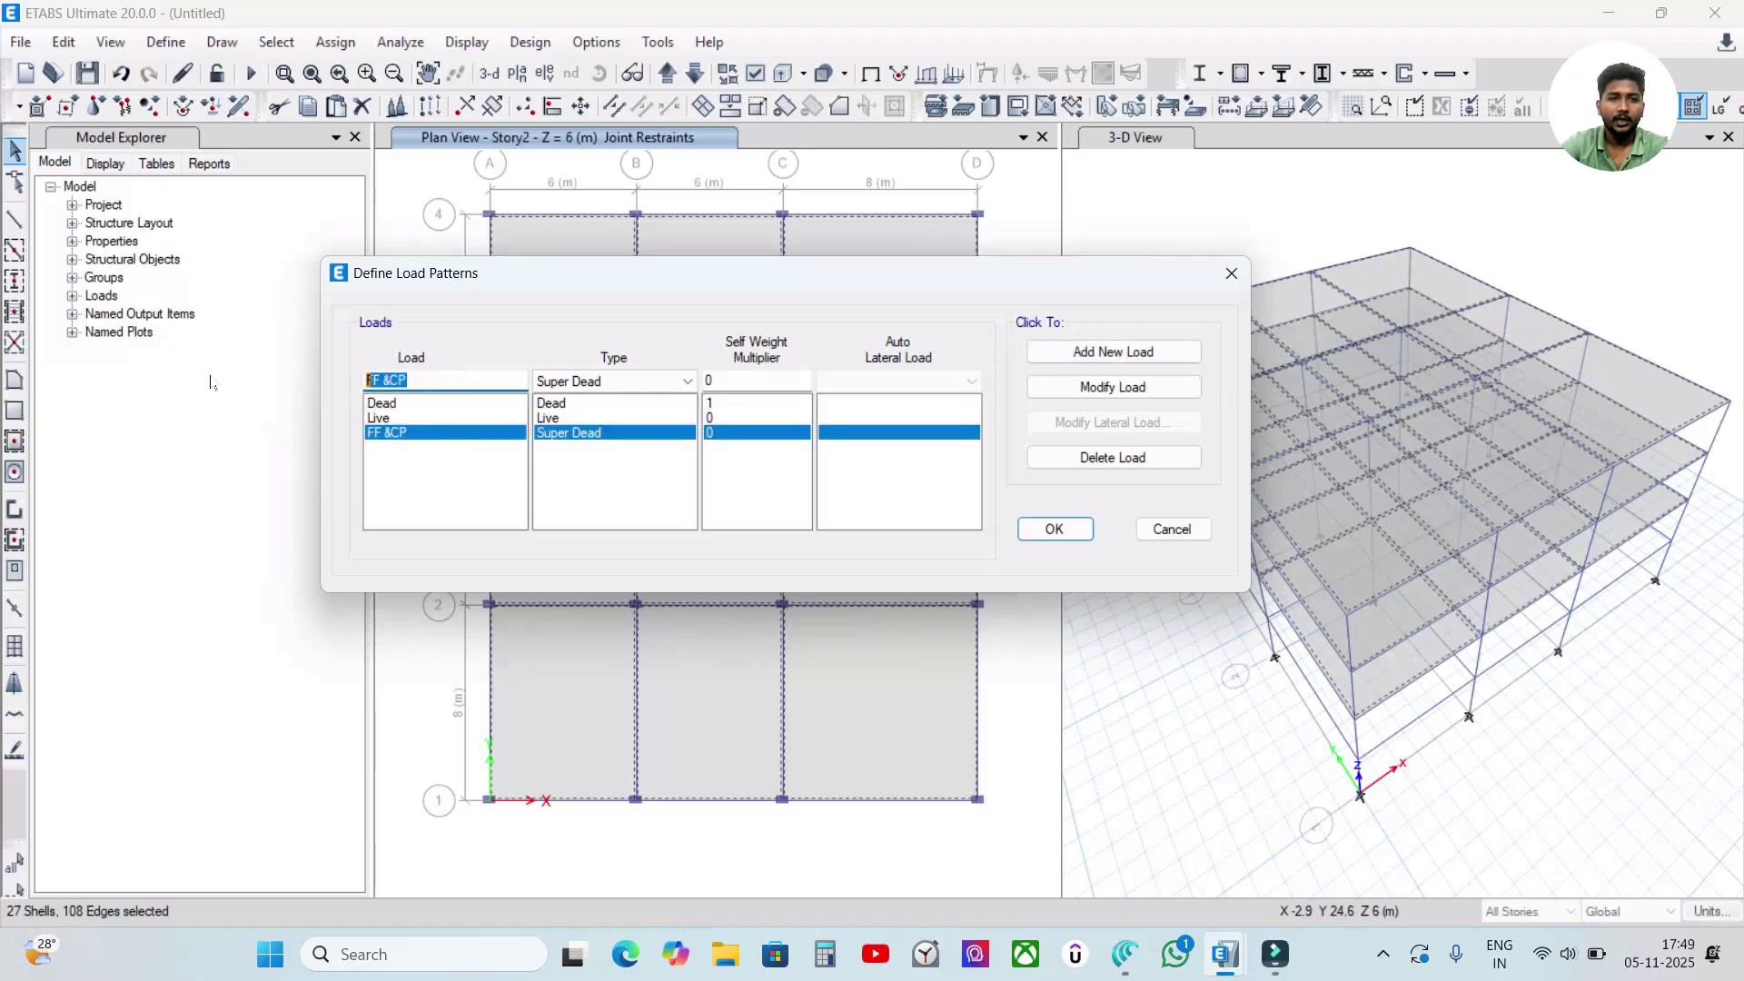
pyautogui.press('BackSpace')
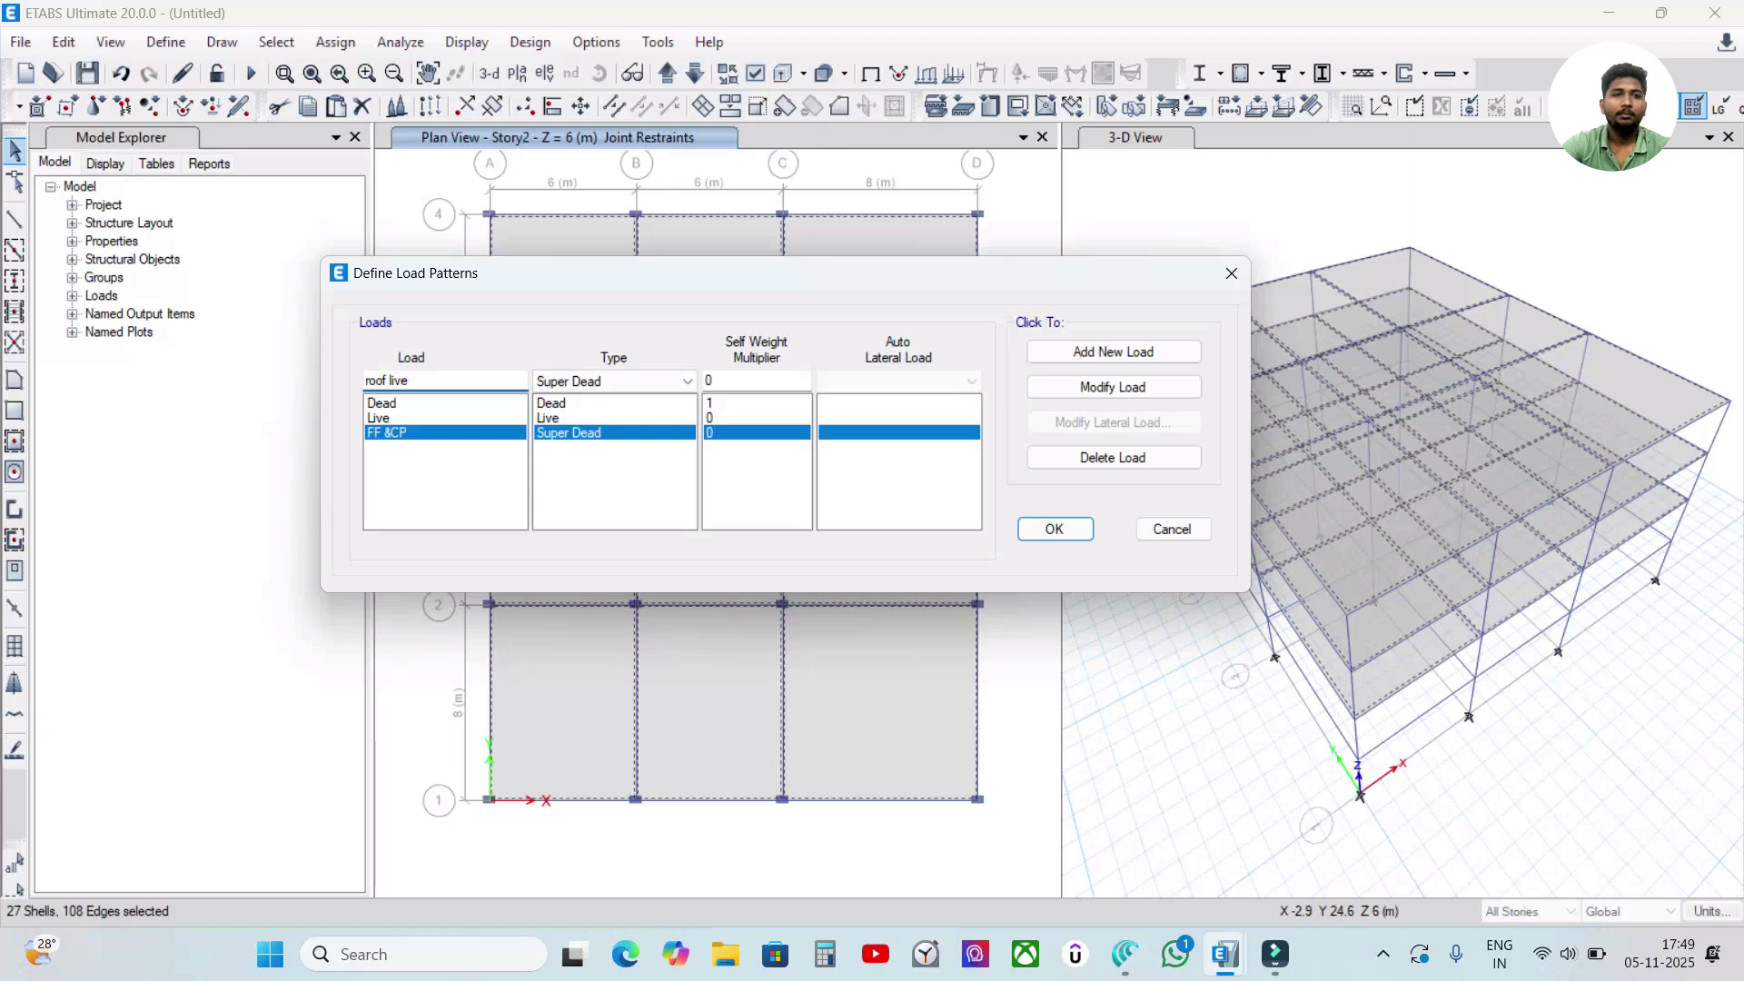
pyautogui.press('Tab')
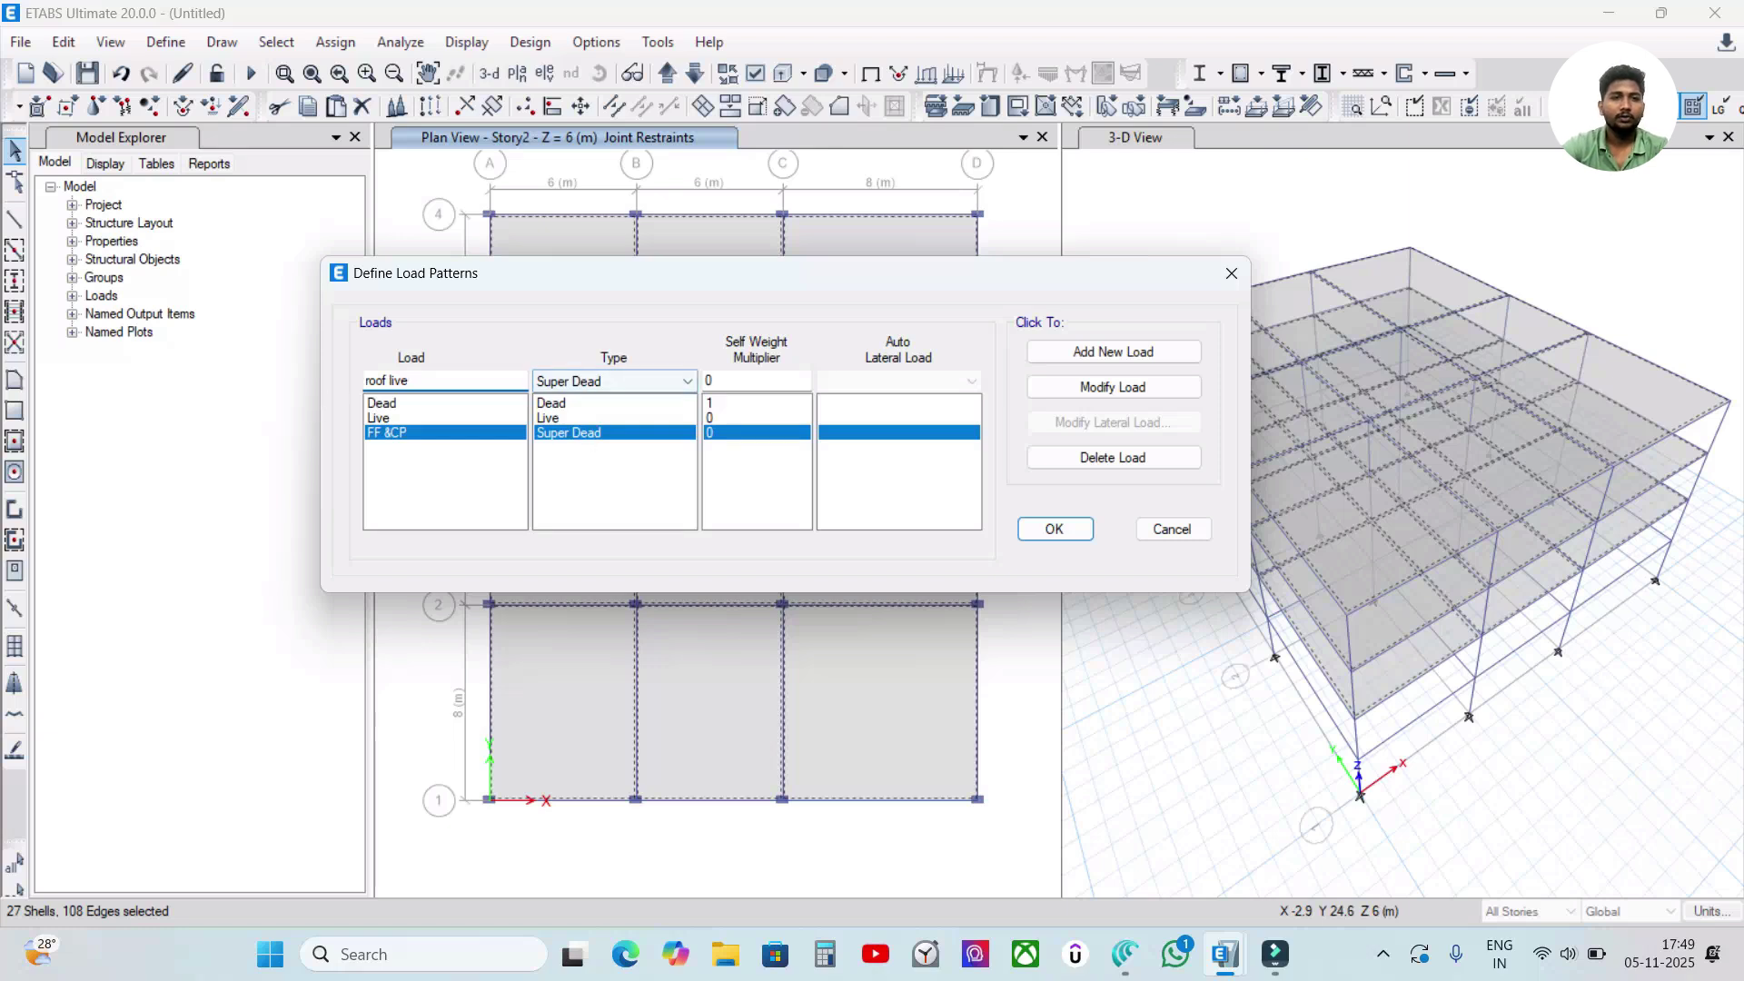
pyautogui.click(607, 388)
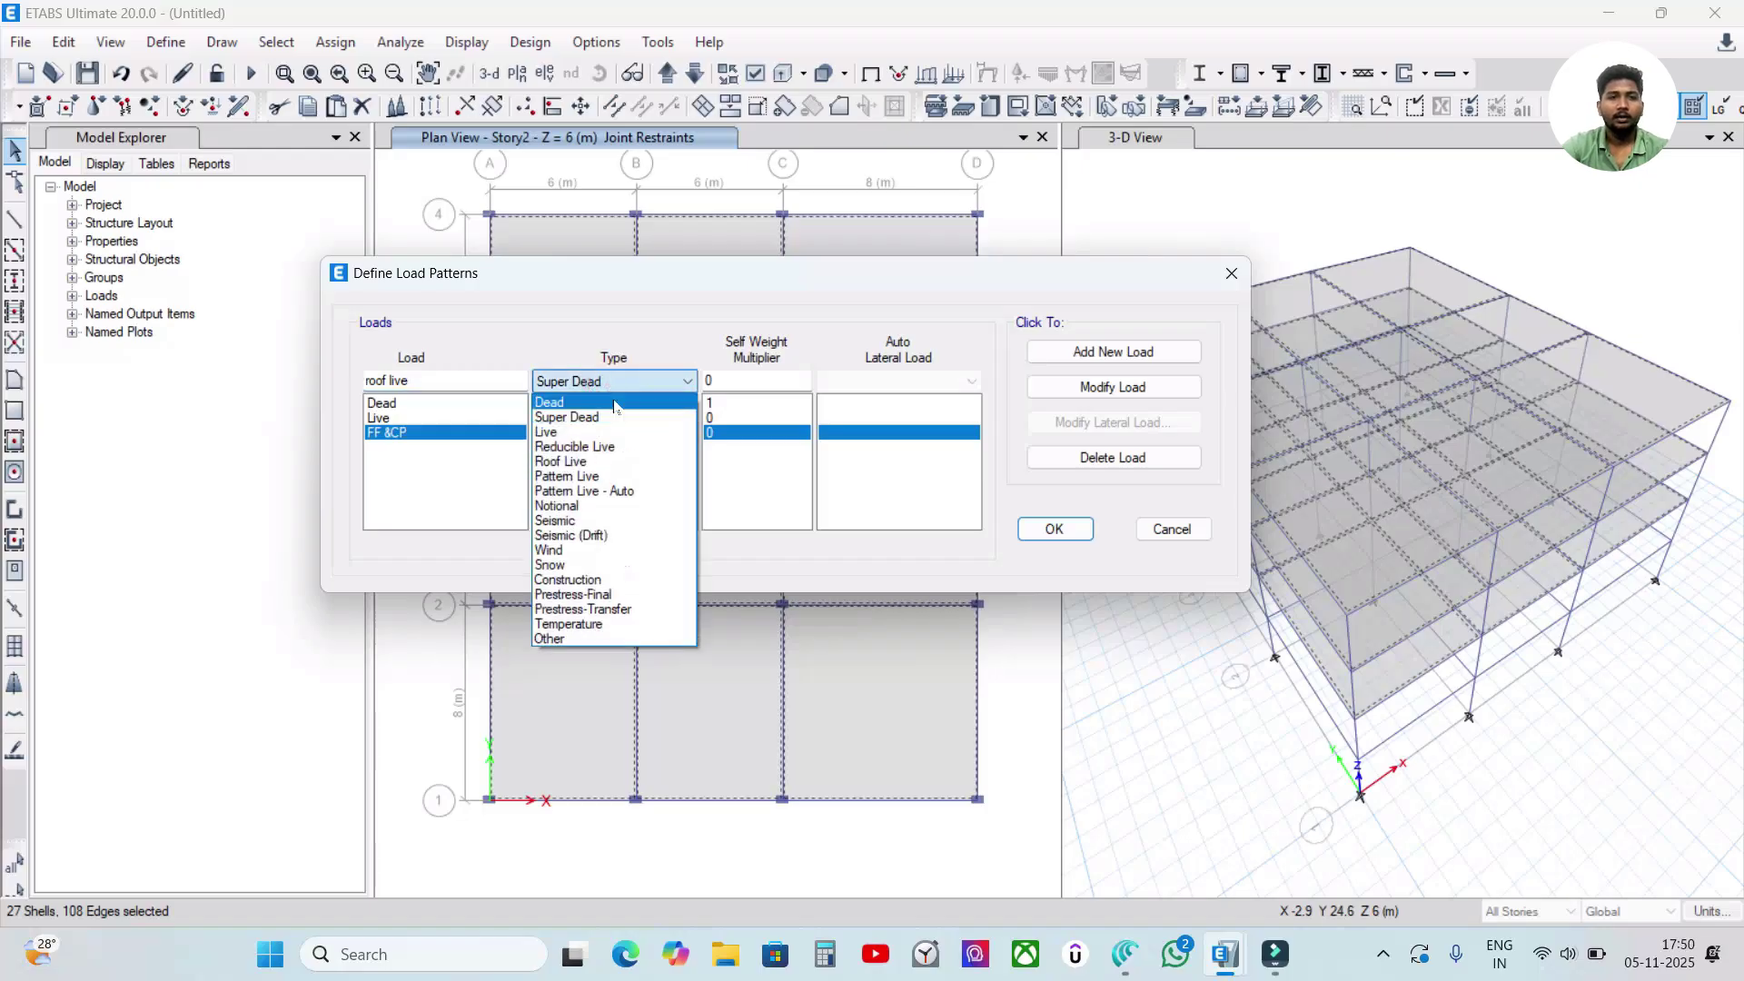
pyautogui.click(577, 464)
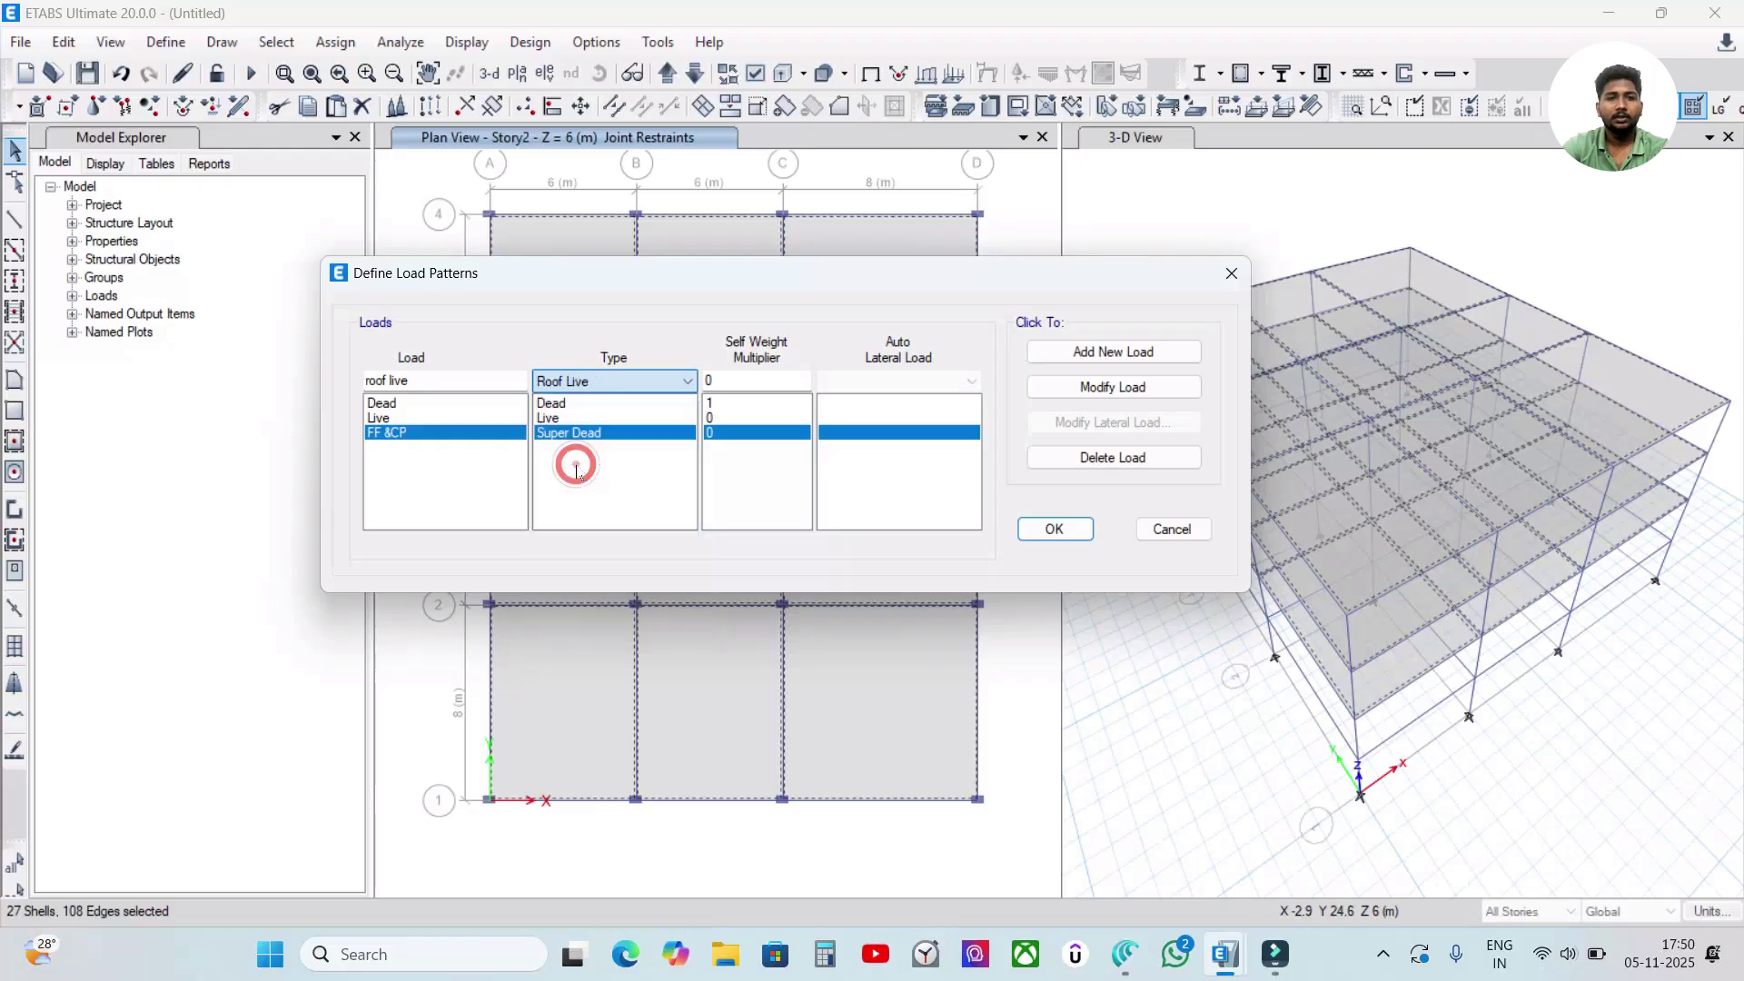
pyautogui.click(1083, 361)
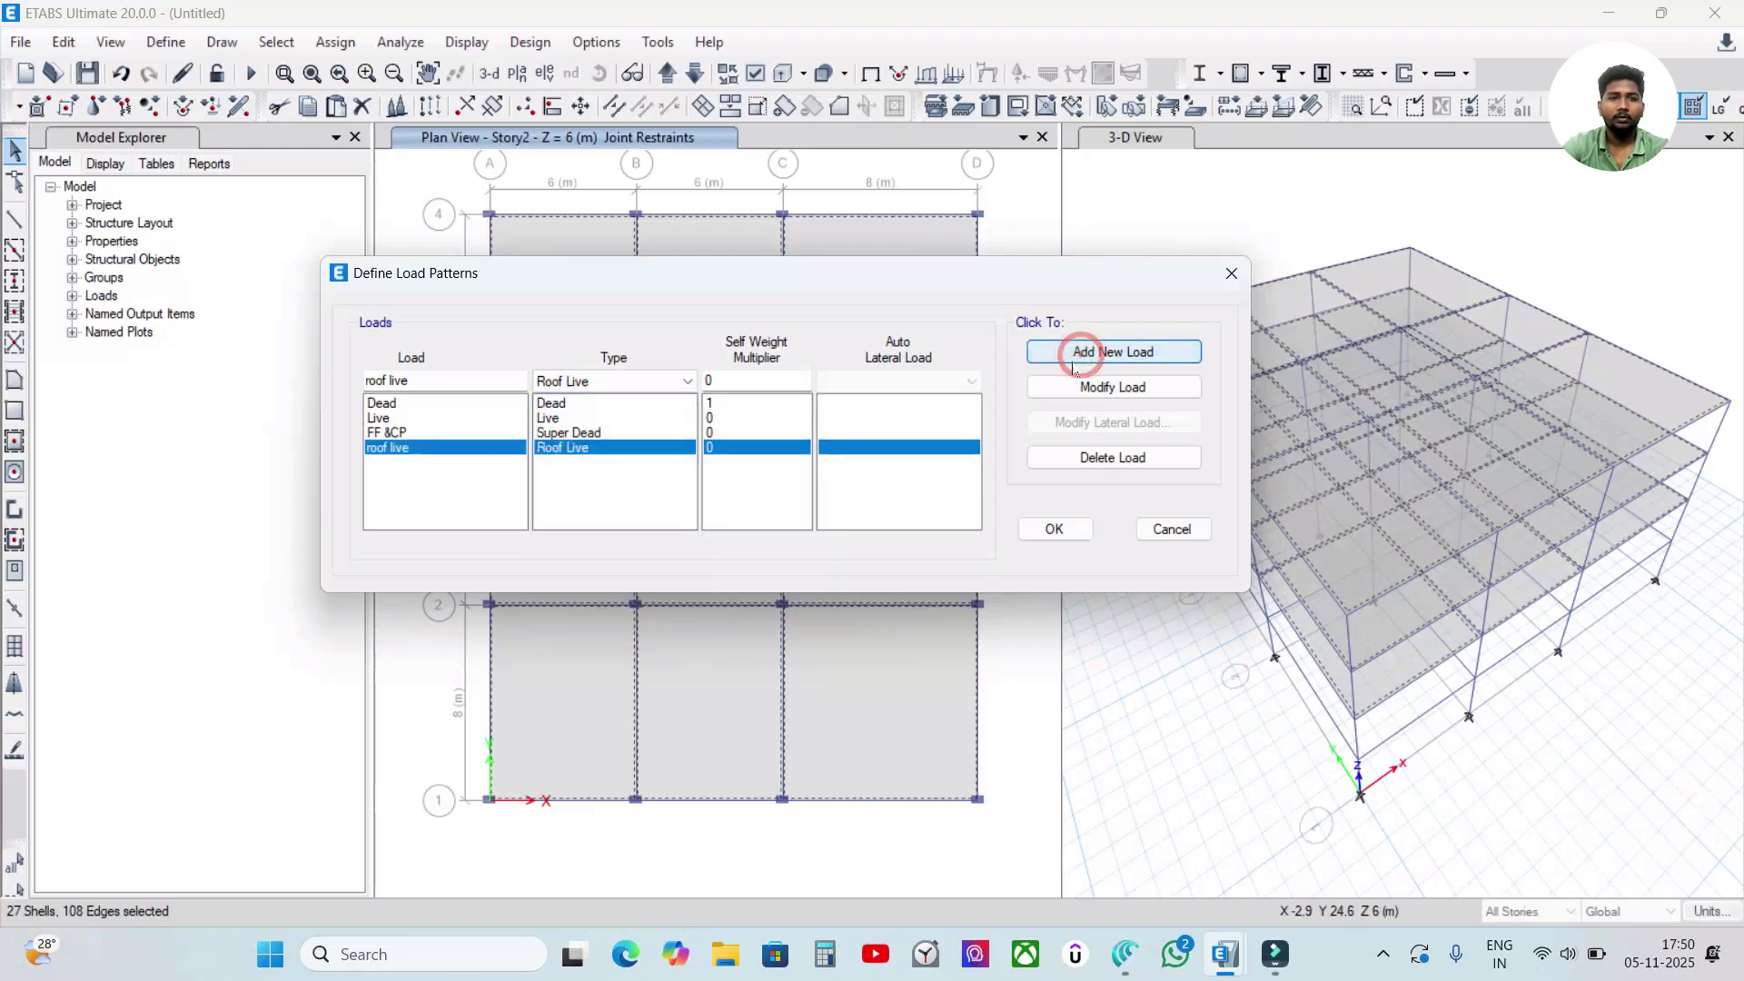
# - Add a load pattern named "wall load" of type Super Dead and accept the load pattern definitions
pyautogui.moveTo(440, 379); pyautogui.dragTo(239, 386)
pyautogui.write('wall load')
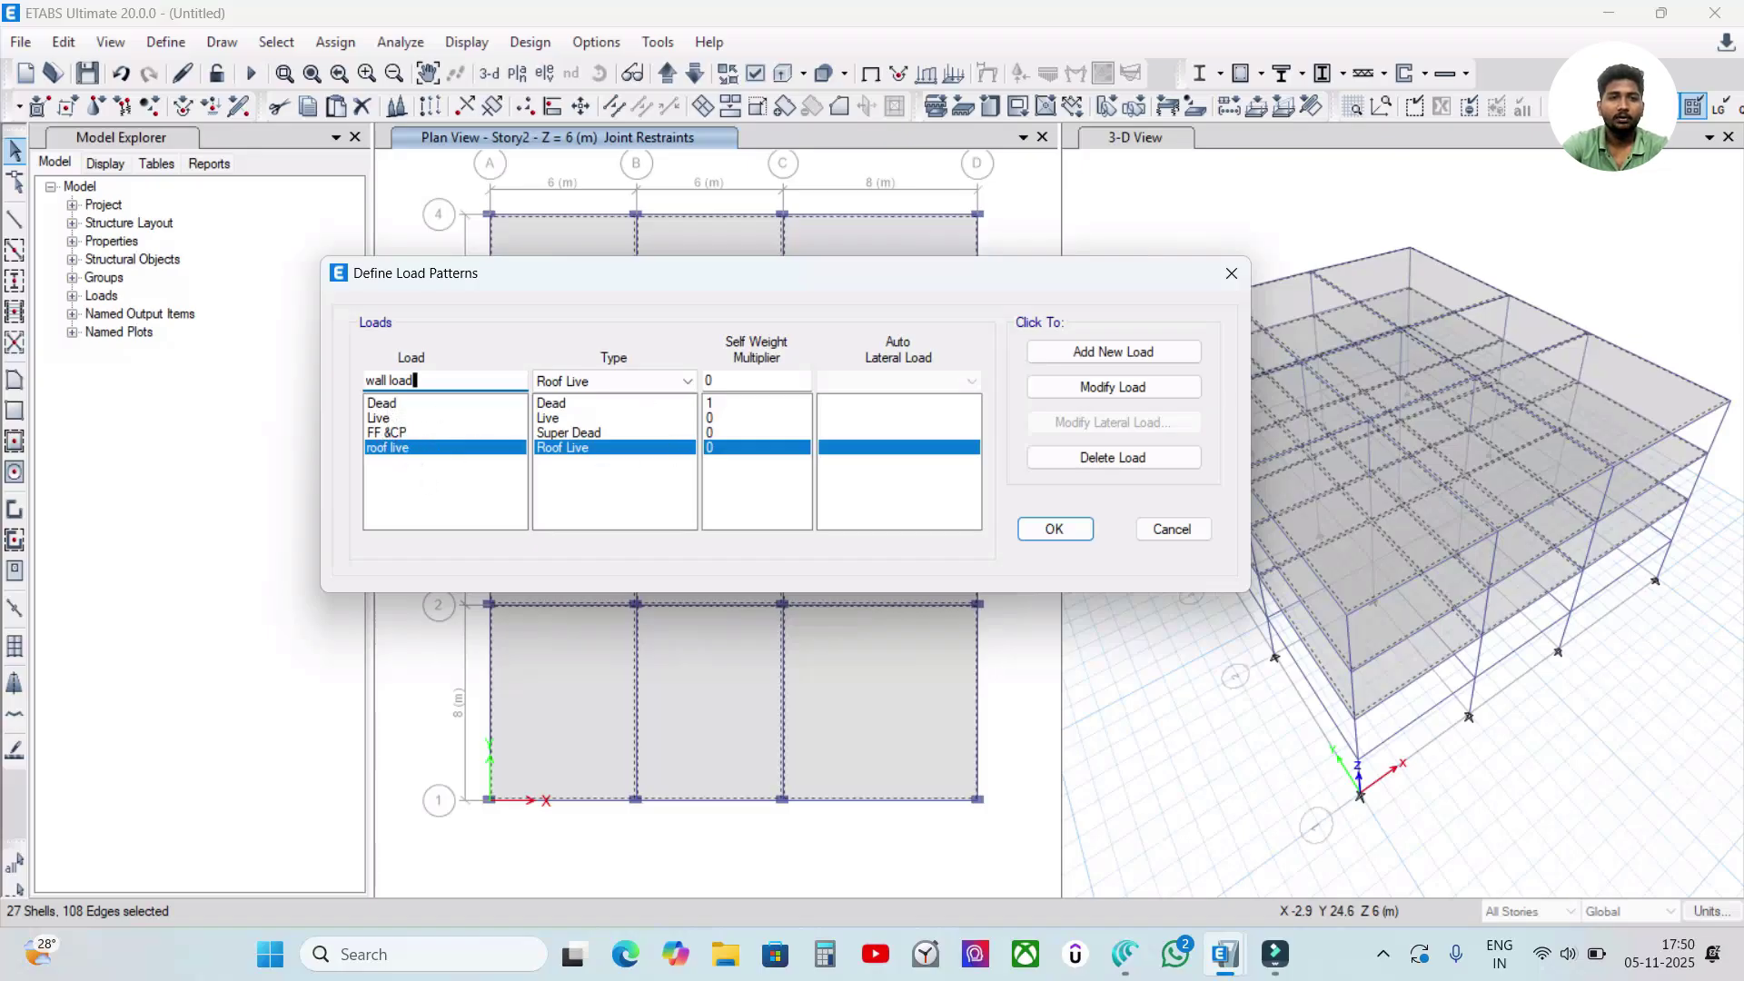
pyautogui.click(683, 382)
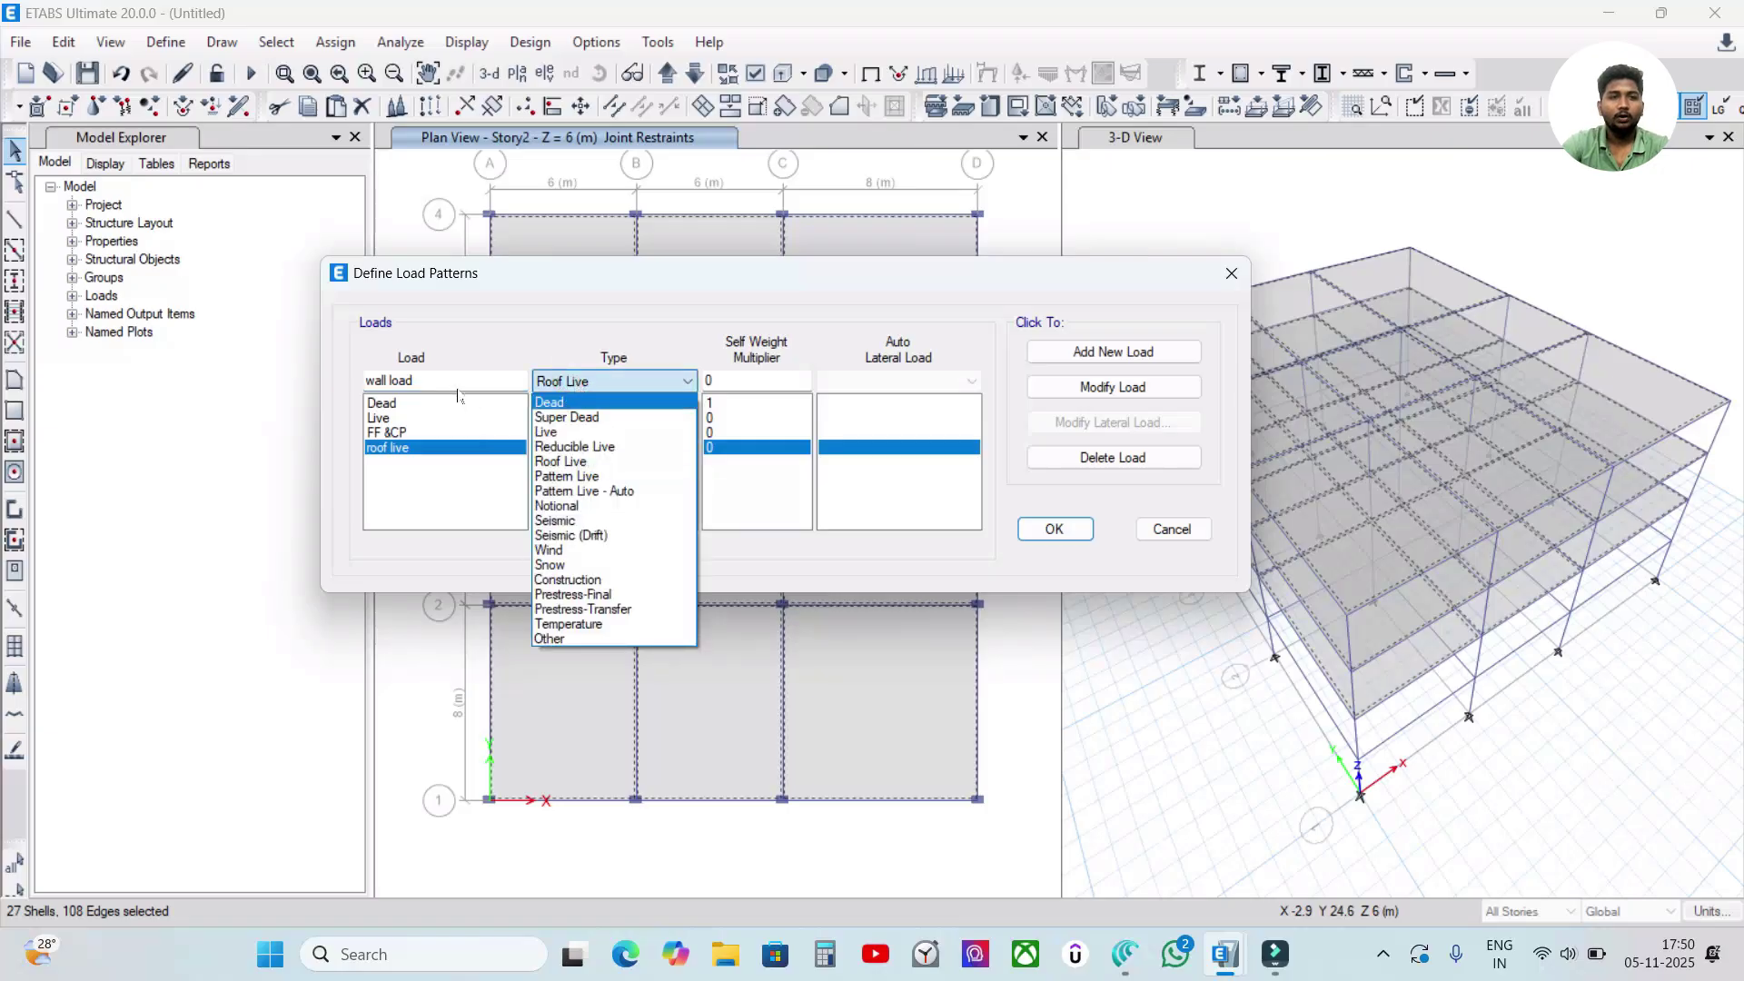
pyautogui.click(556, 417)
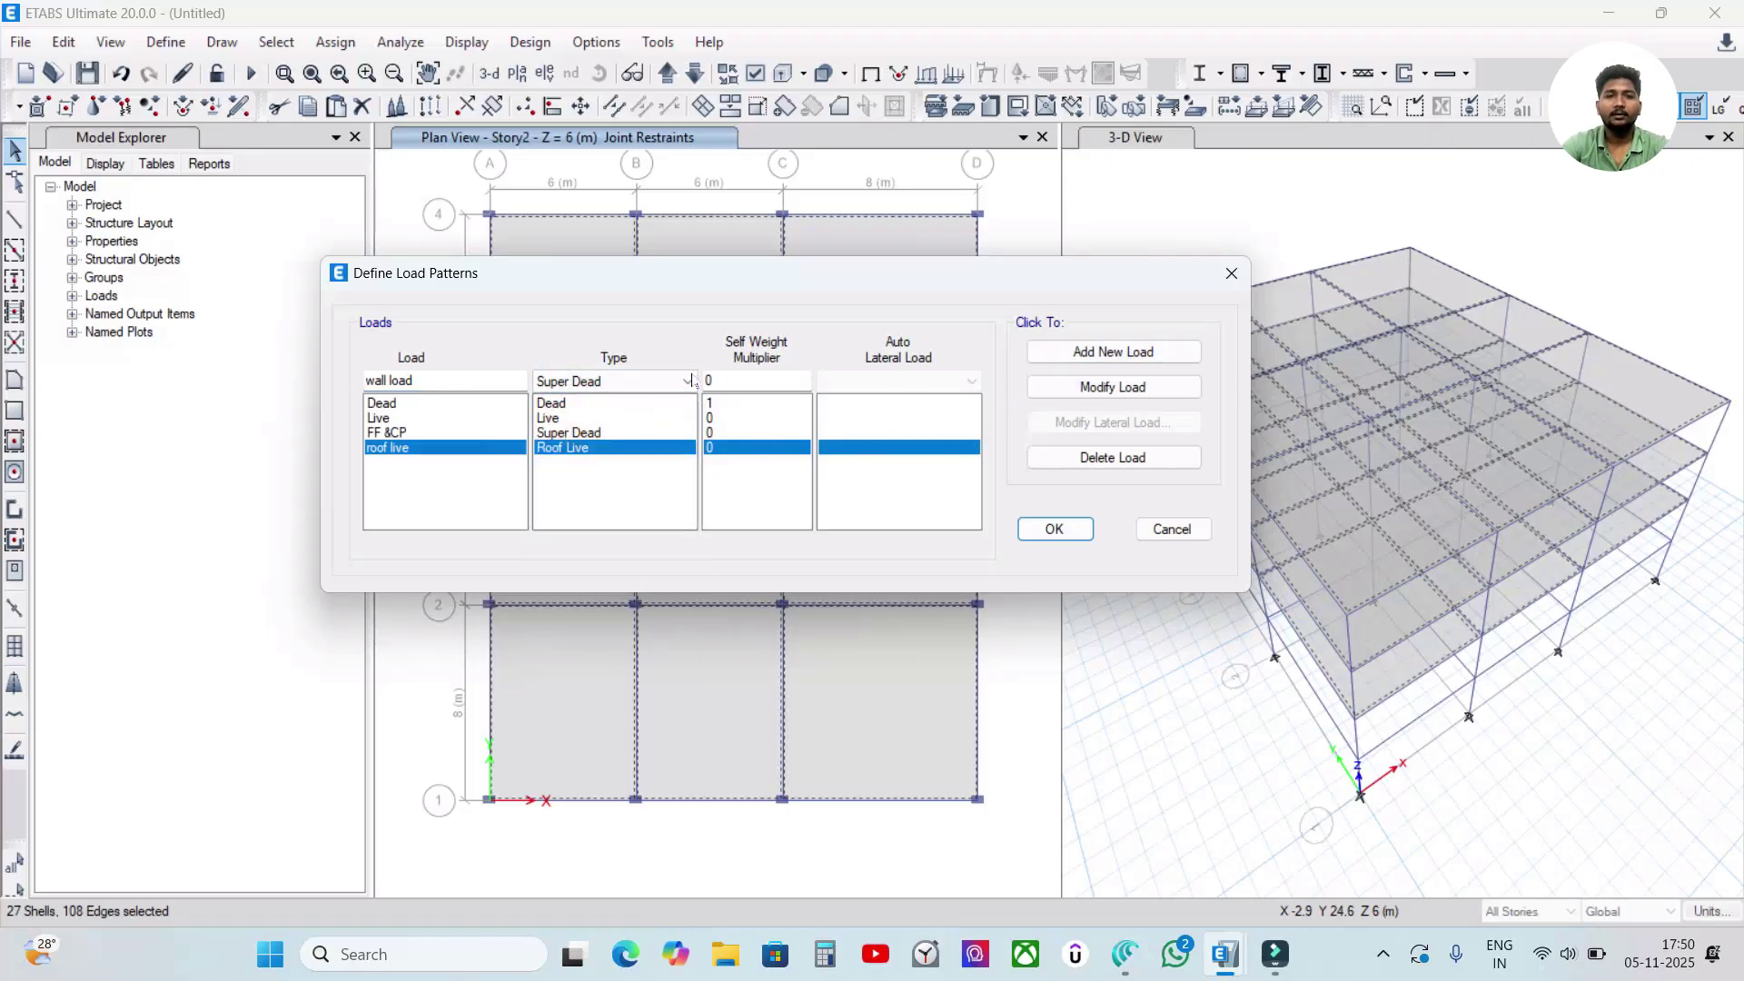
pyautogui.click(1133, 353)
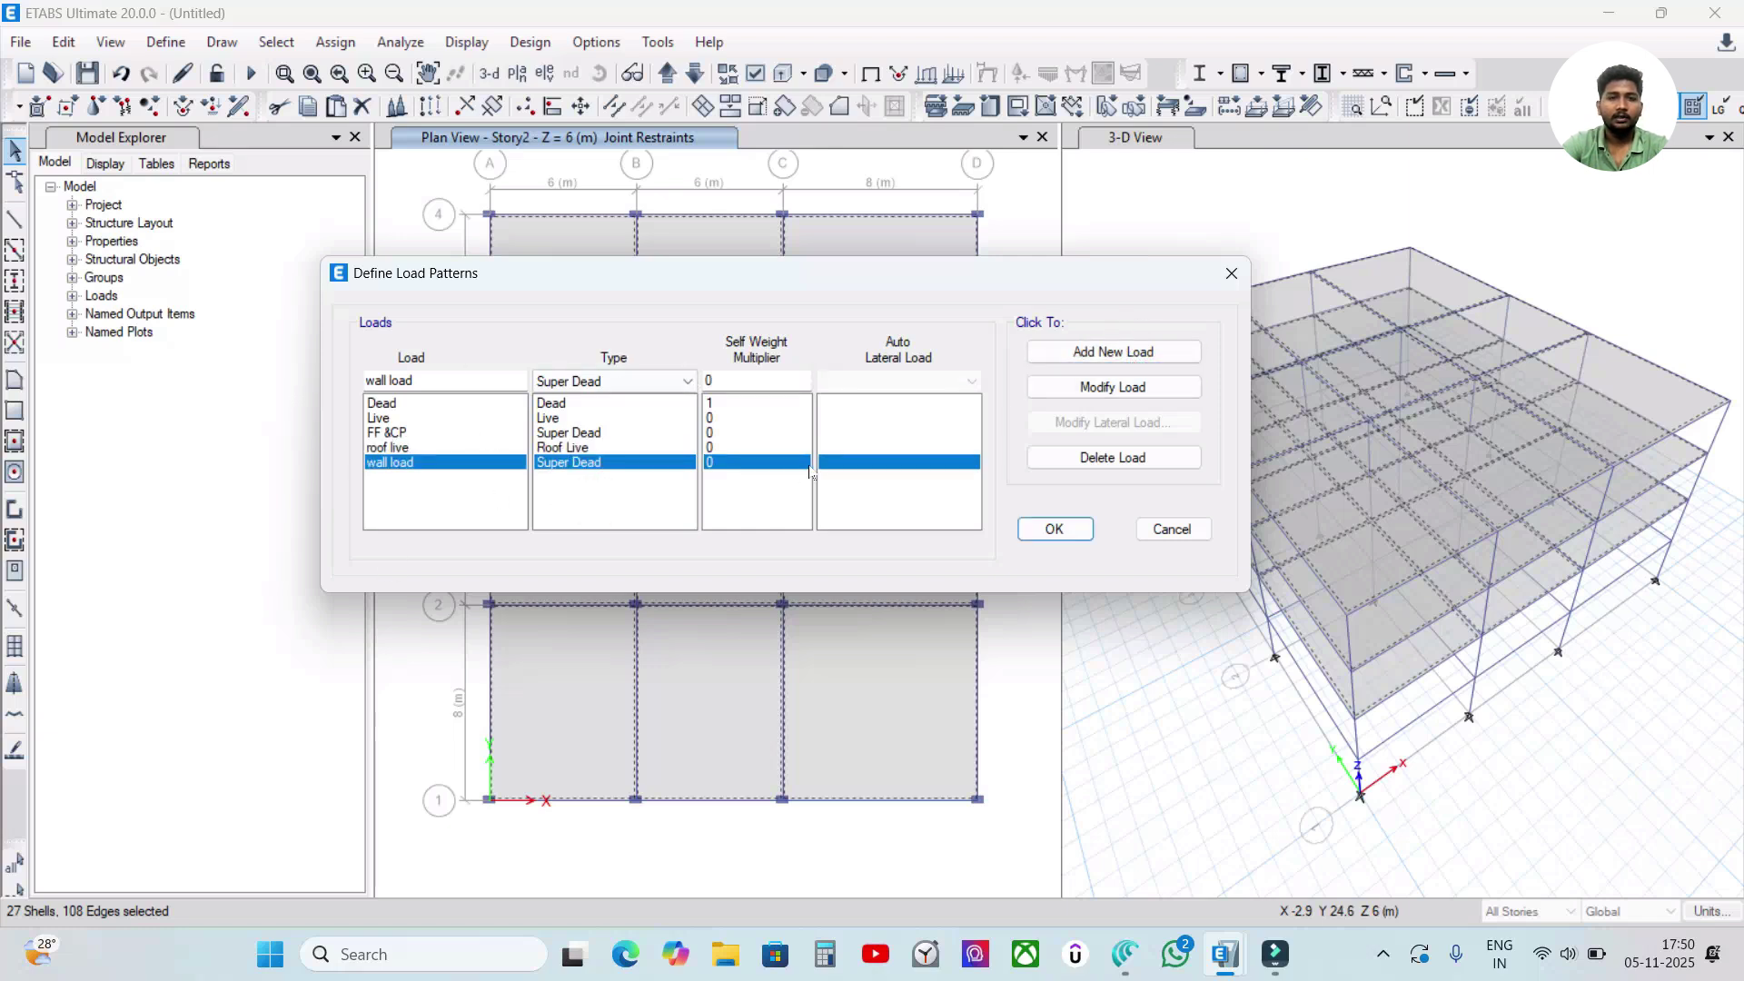
pyautogui.click(1054, 530)
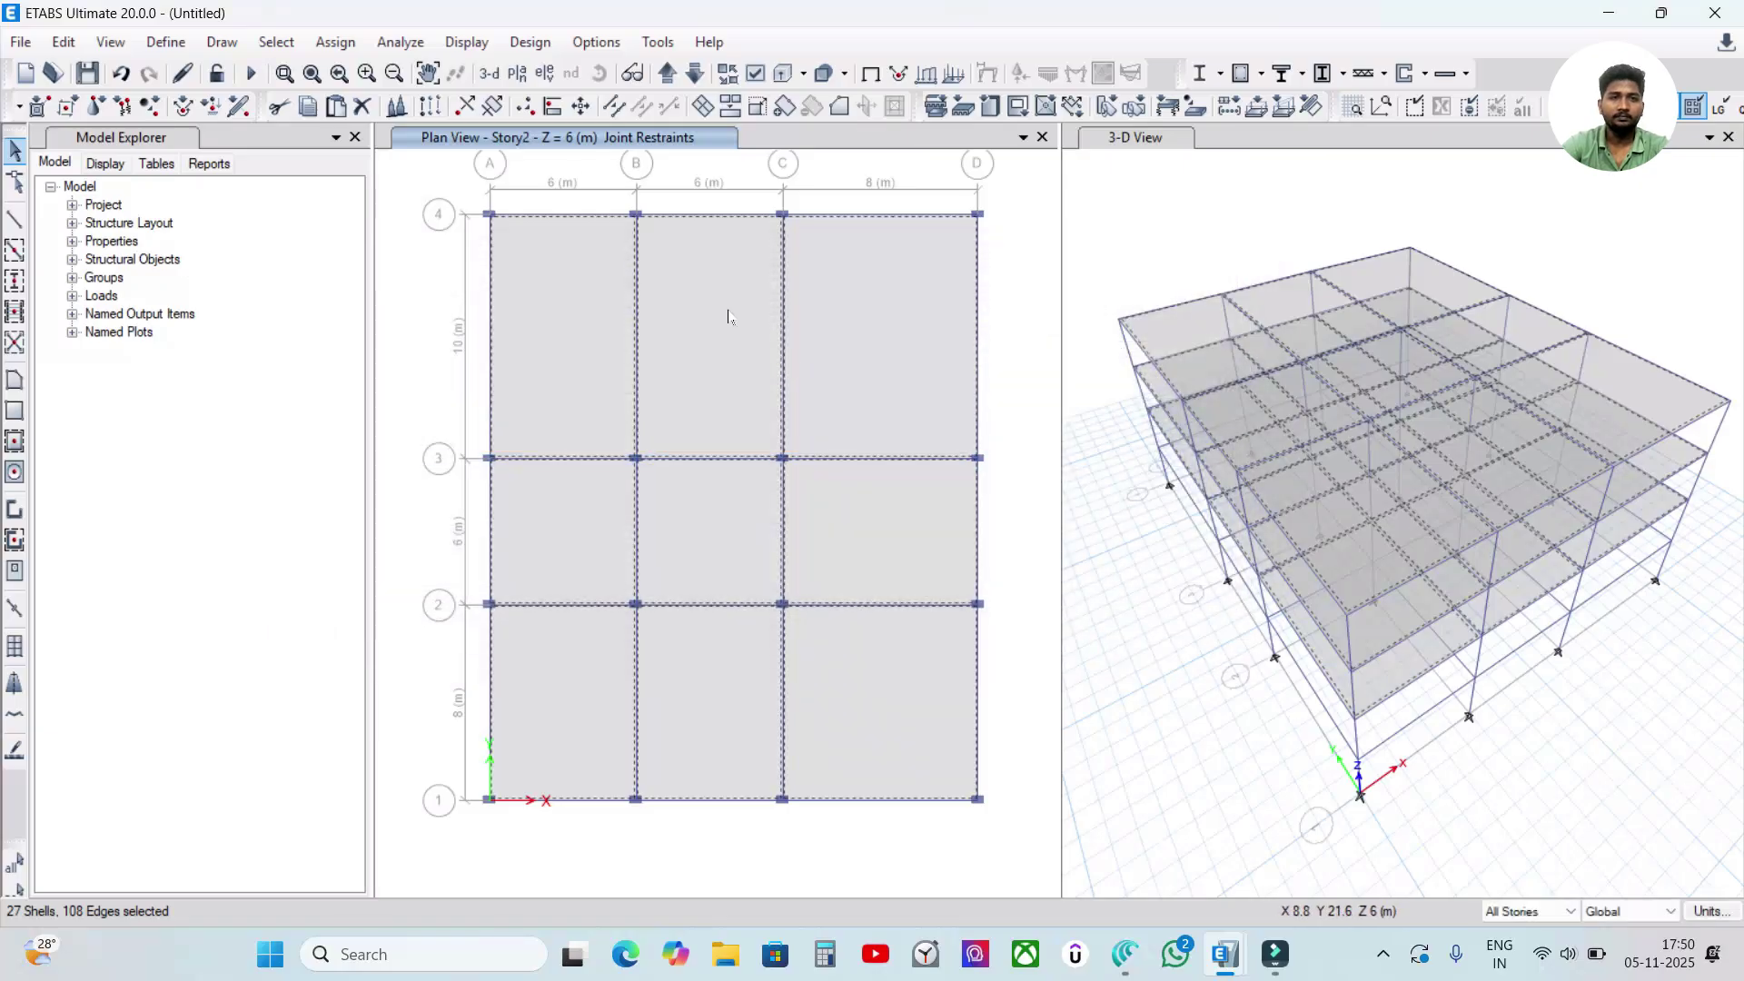
# - Clear the current selection and reselect the nine slab panels on the Story2 plan for all stories
pyautogui.press('Escape')
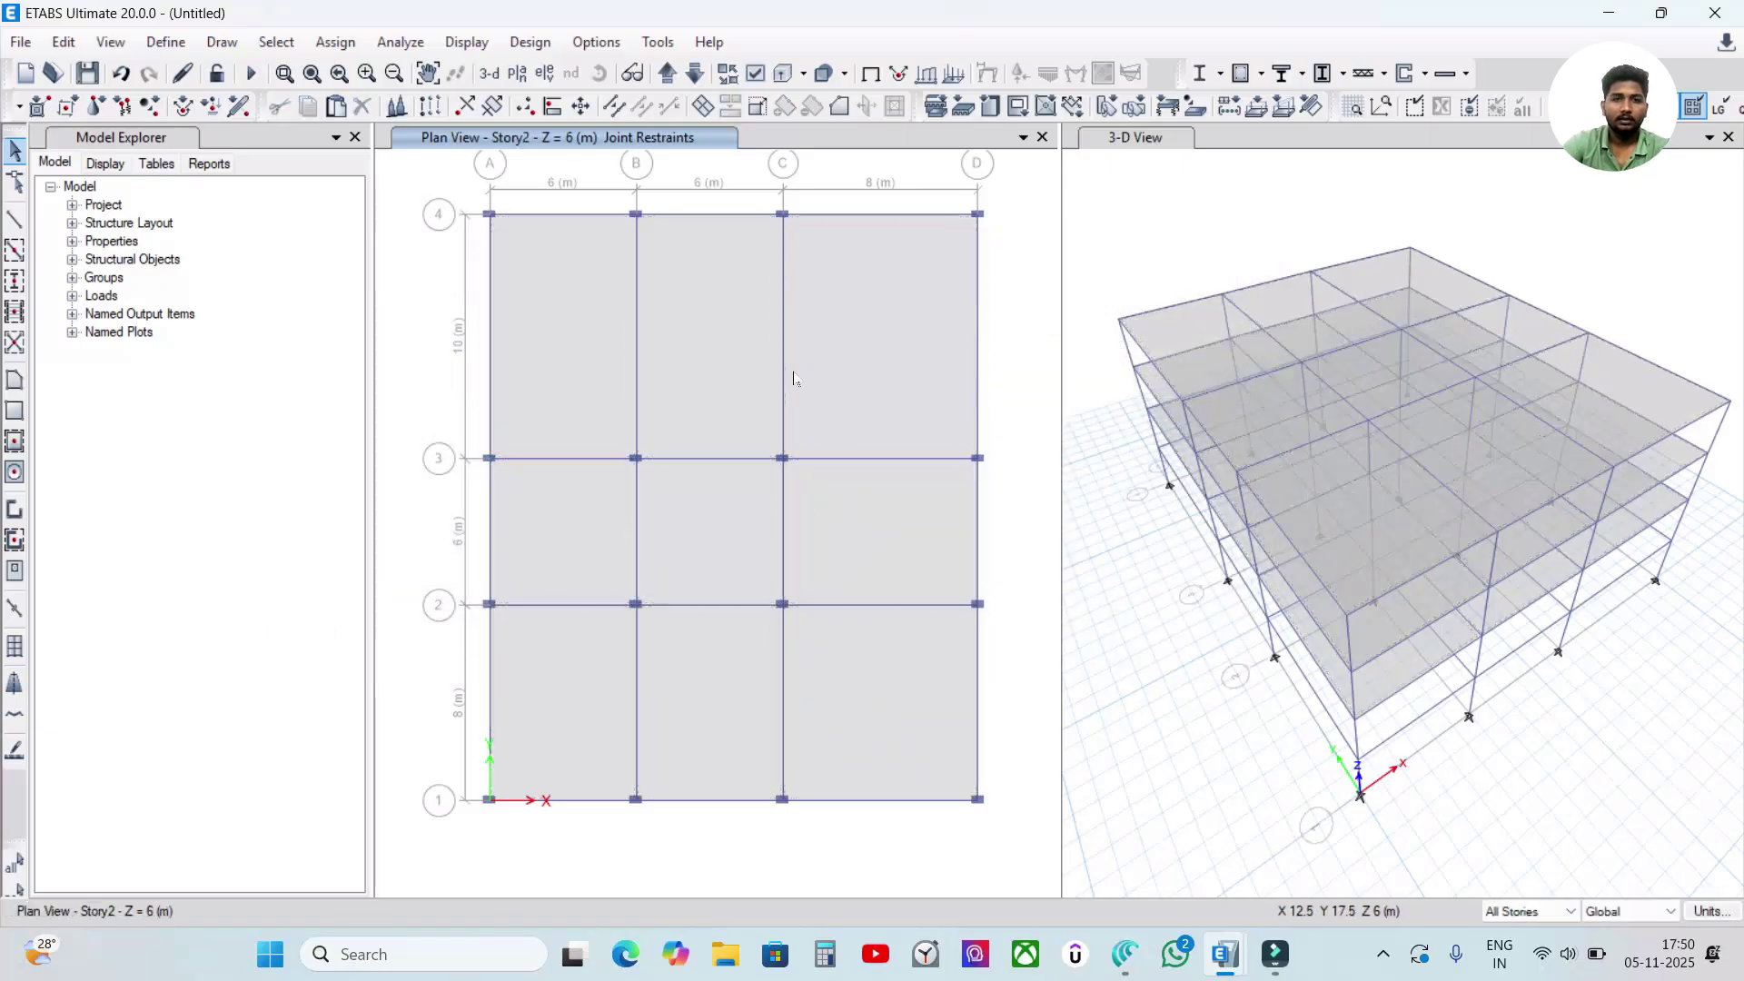
pyautogui.click(548, 300)
pyautogui.click(709, 291)
pyautogui.click(881, 341)
pyautogui.click(546, 522)
pyautogui.click(725, 514)
pyautogui.click(883, 504)
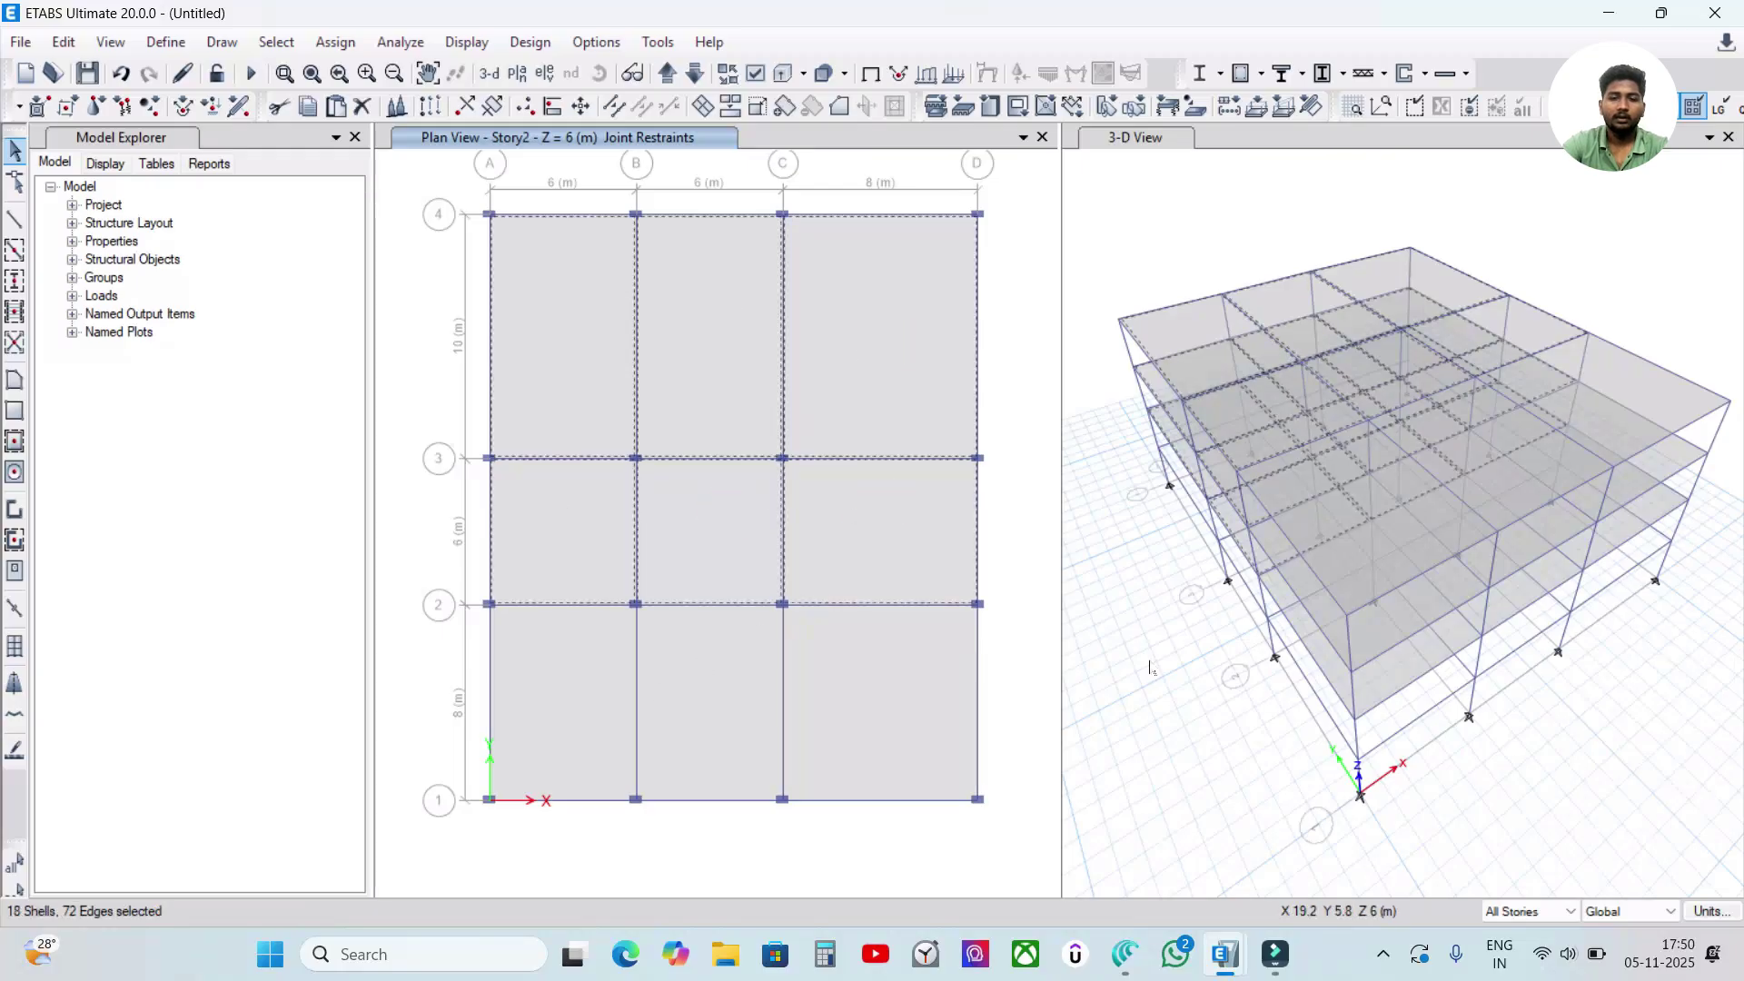
pyautogui.click(564, 695)
pyautogui.click(679, 693)
pyautogui.click(883, 689)
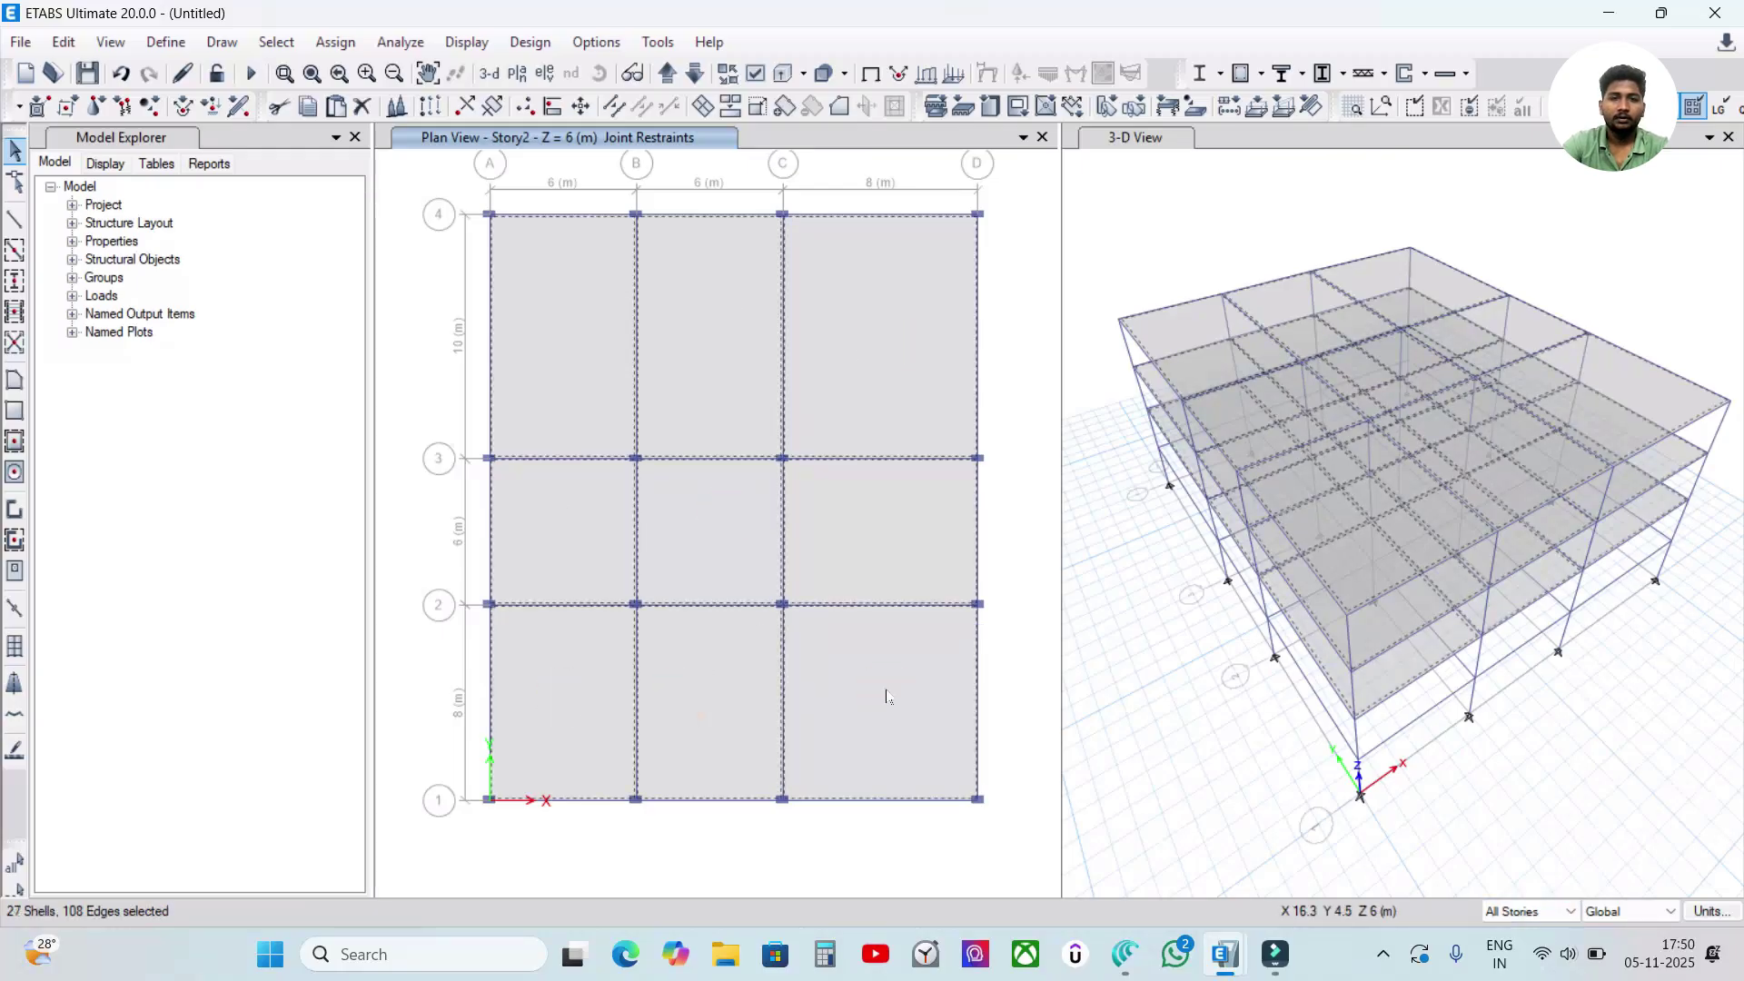
# - Assign a uniform Live load of 3 kN/m² in the gravity direction to the selected slabs, replacing existing loads
pyautogui.click(335, 42)
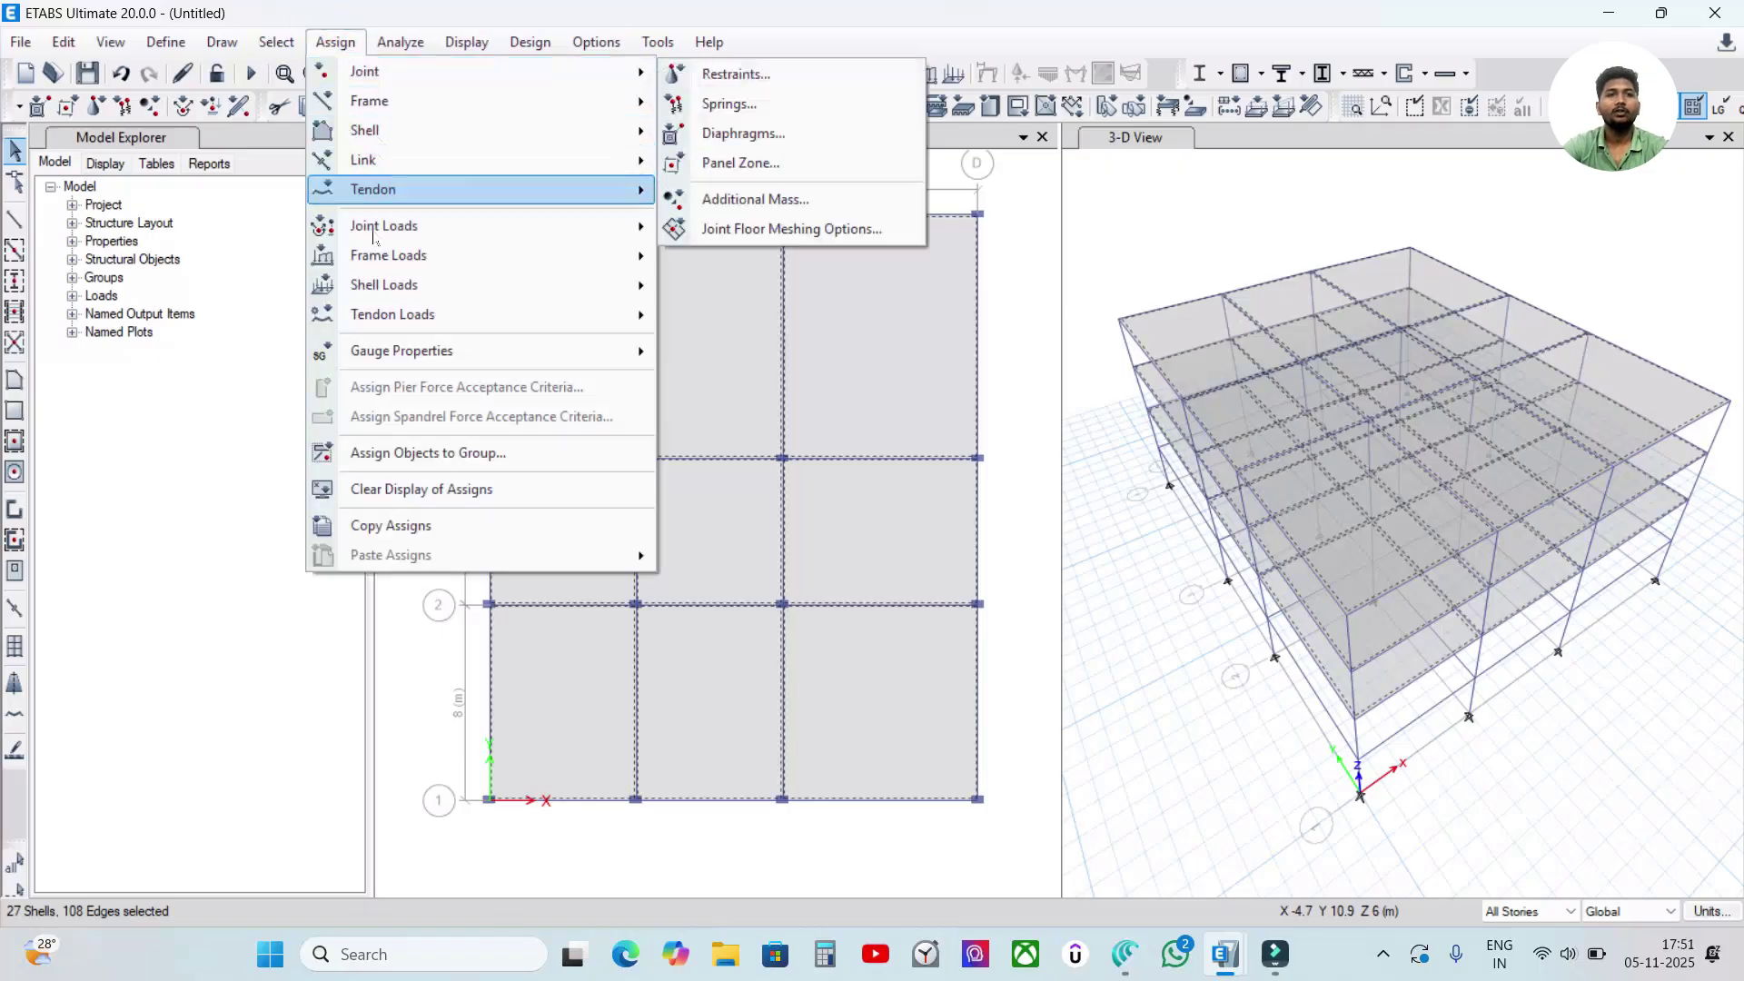
pyautogui.moveTo(374, 285)
pyautogui.moveTo(436, 136)
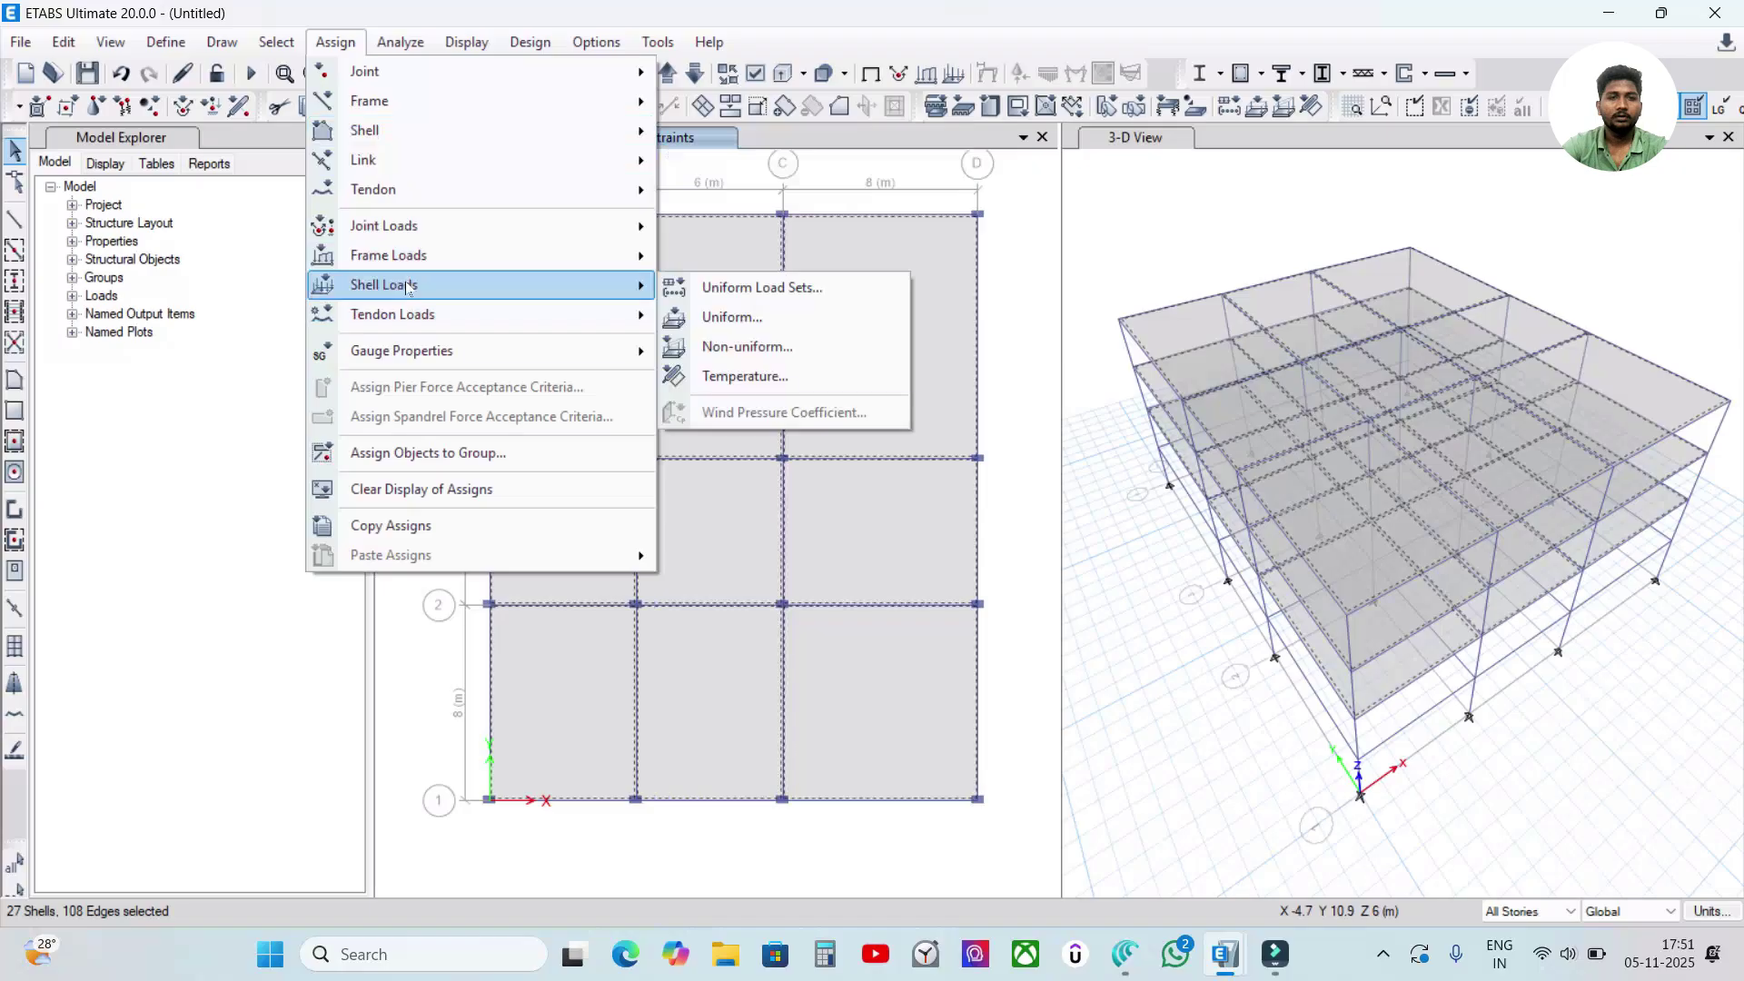
pyautogui.click(704, 318)
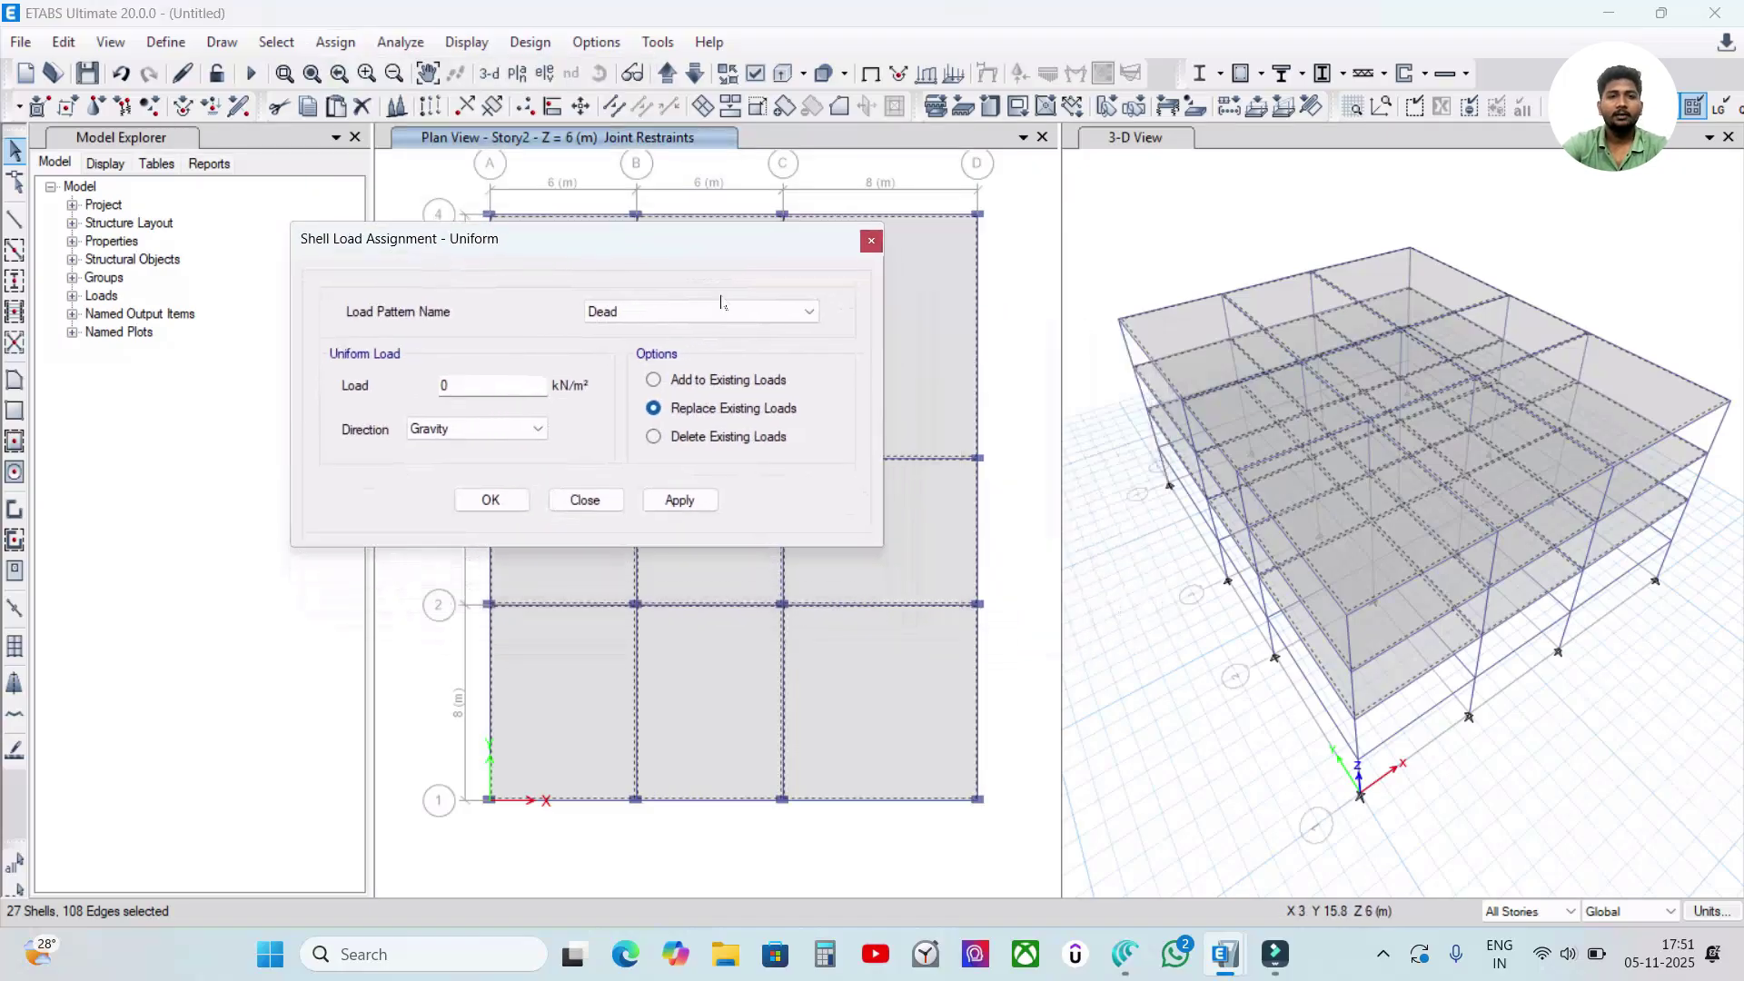
pyautogui.click(657, 316)
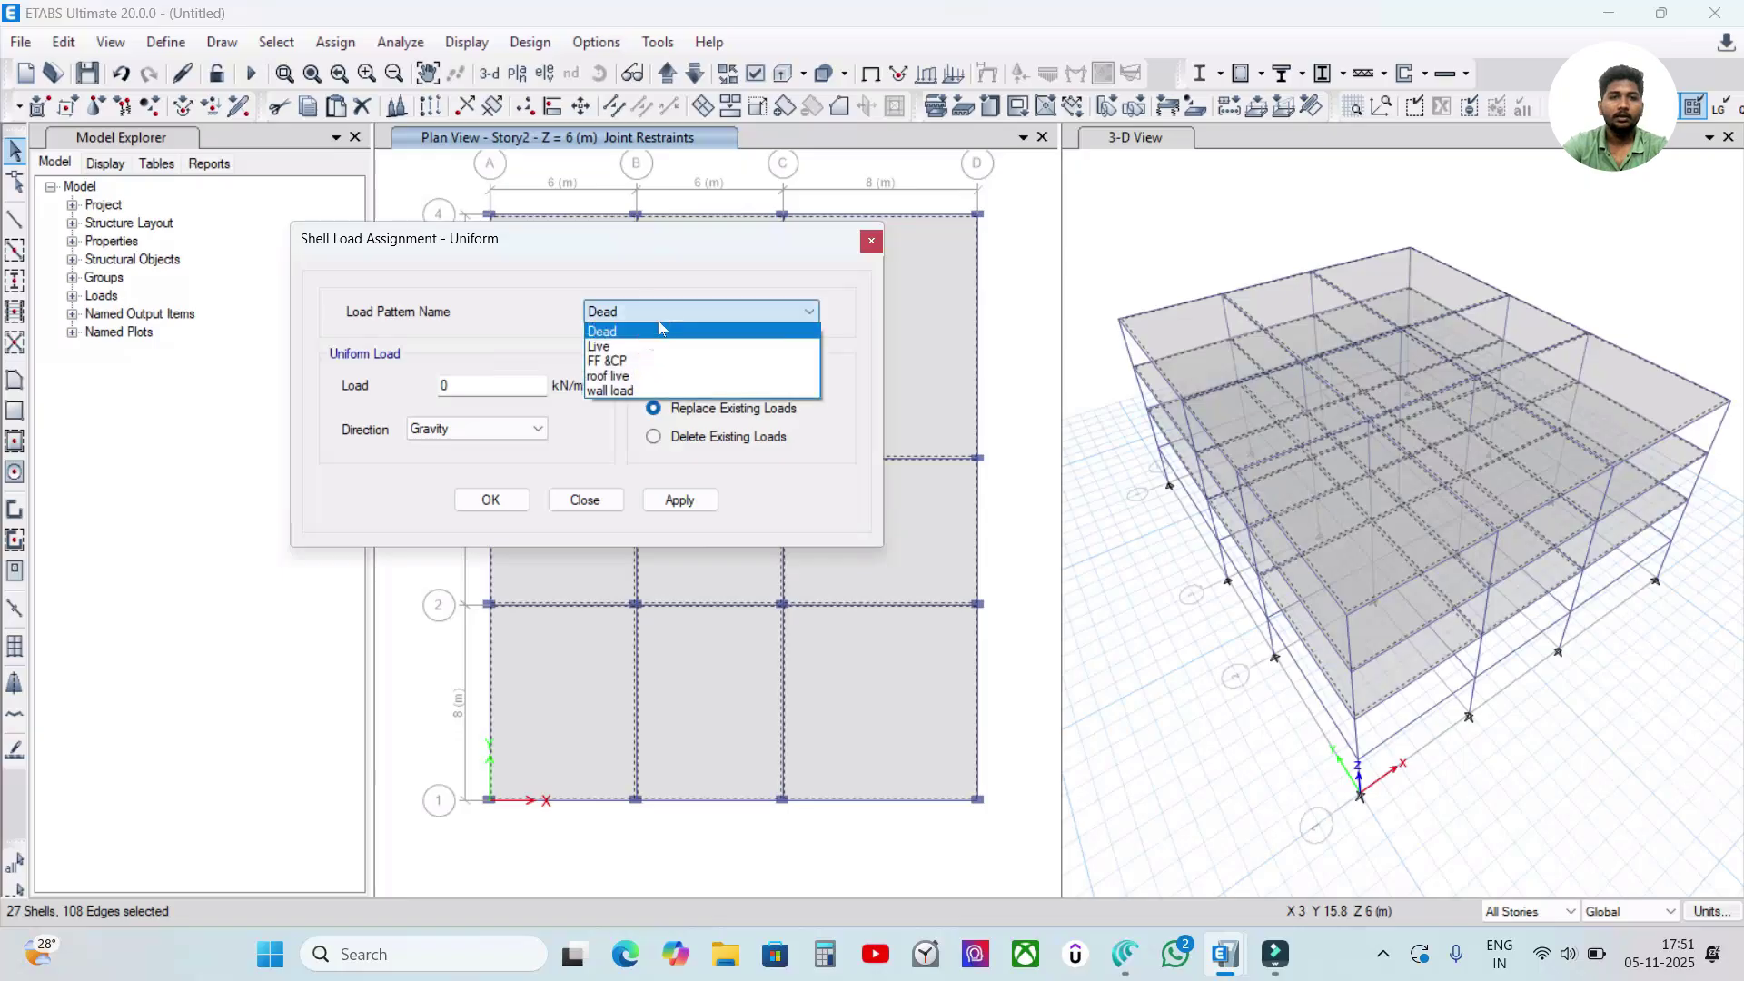
pyautogui.click(617, 348)
pyautogui.click(654, 311)
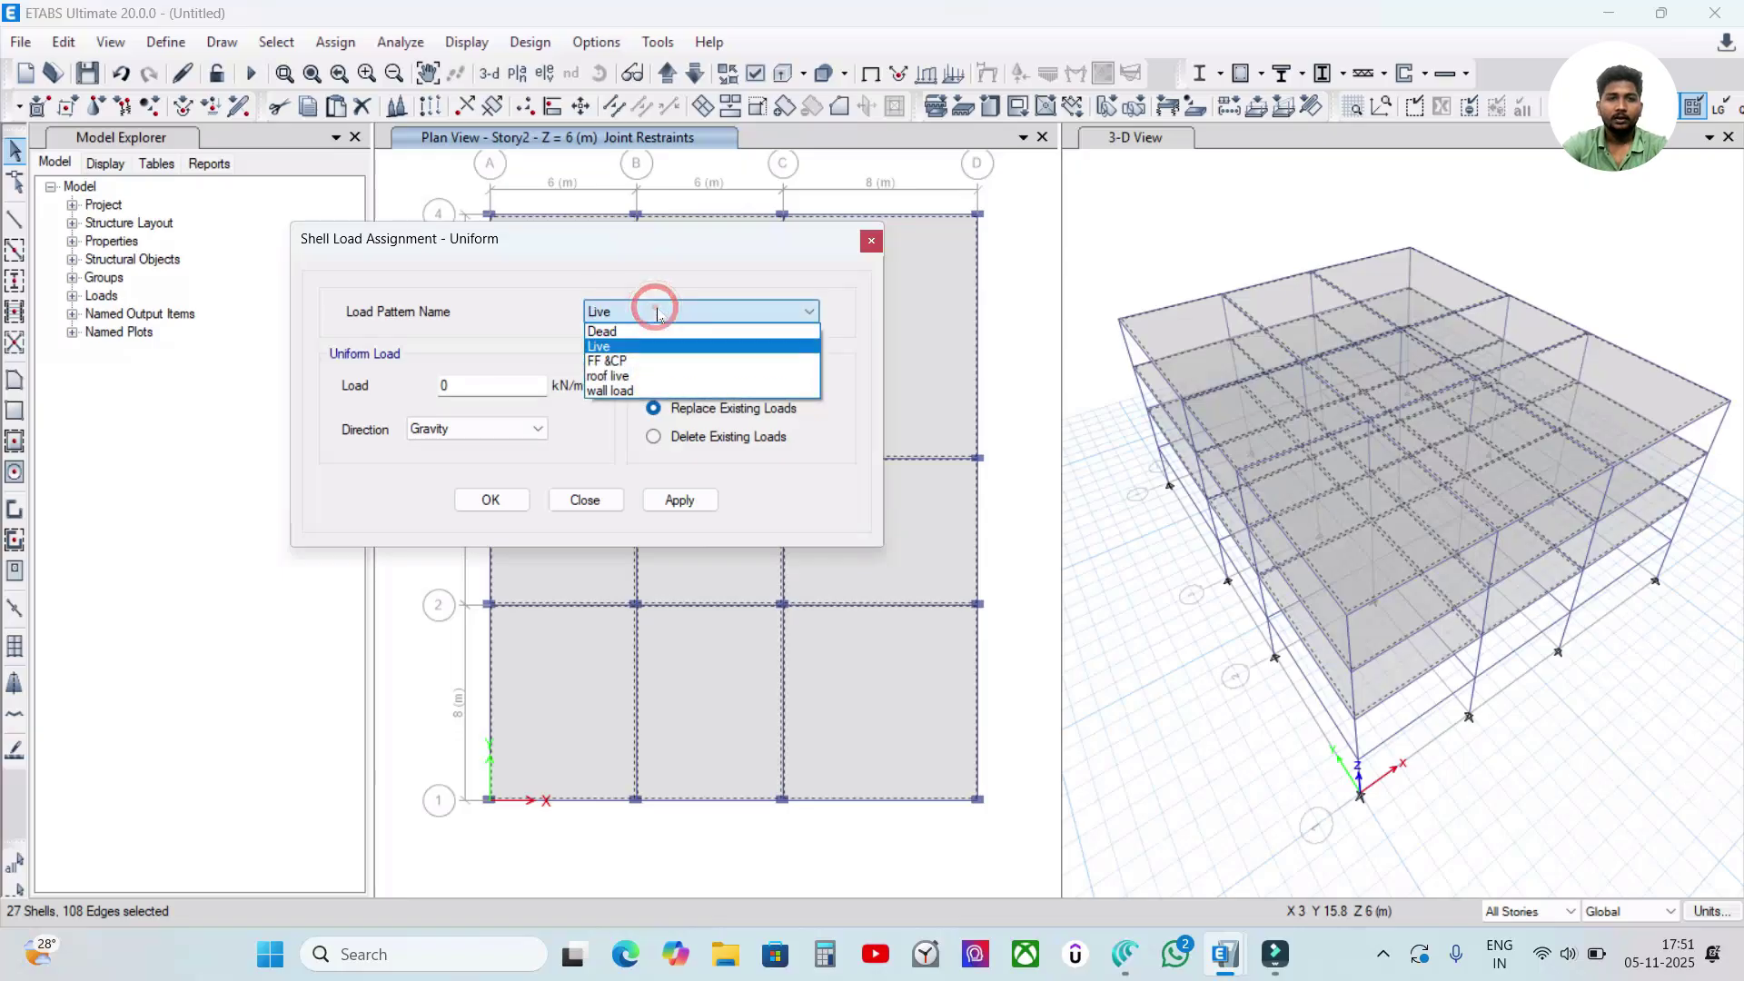
pyautogui.click(617, 351)
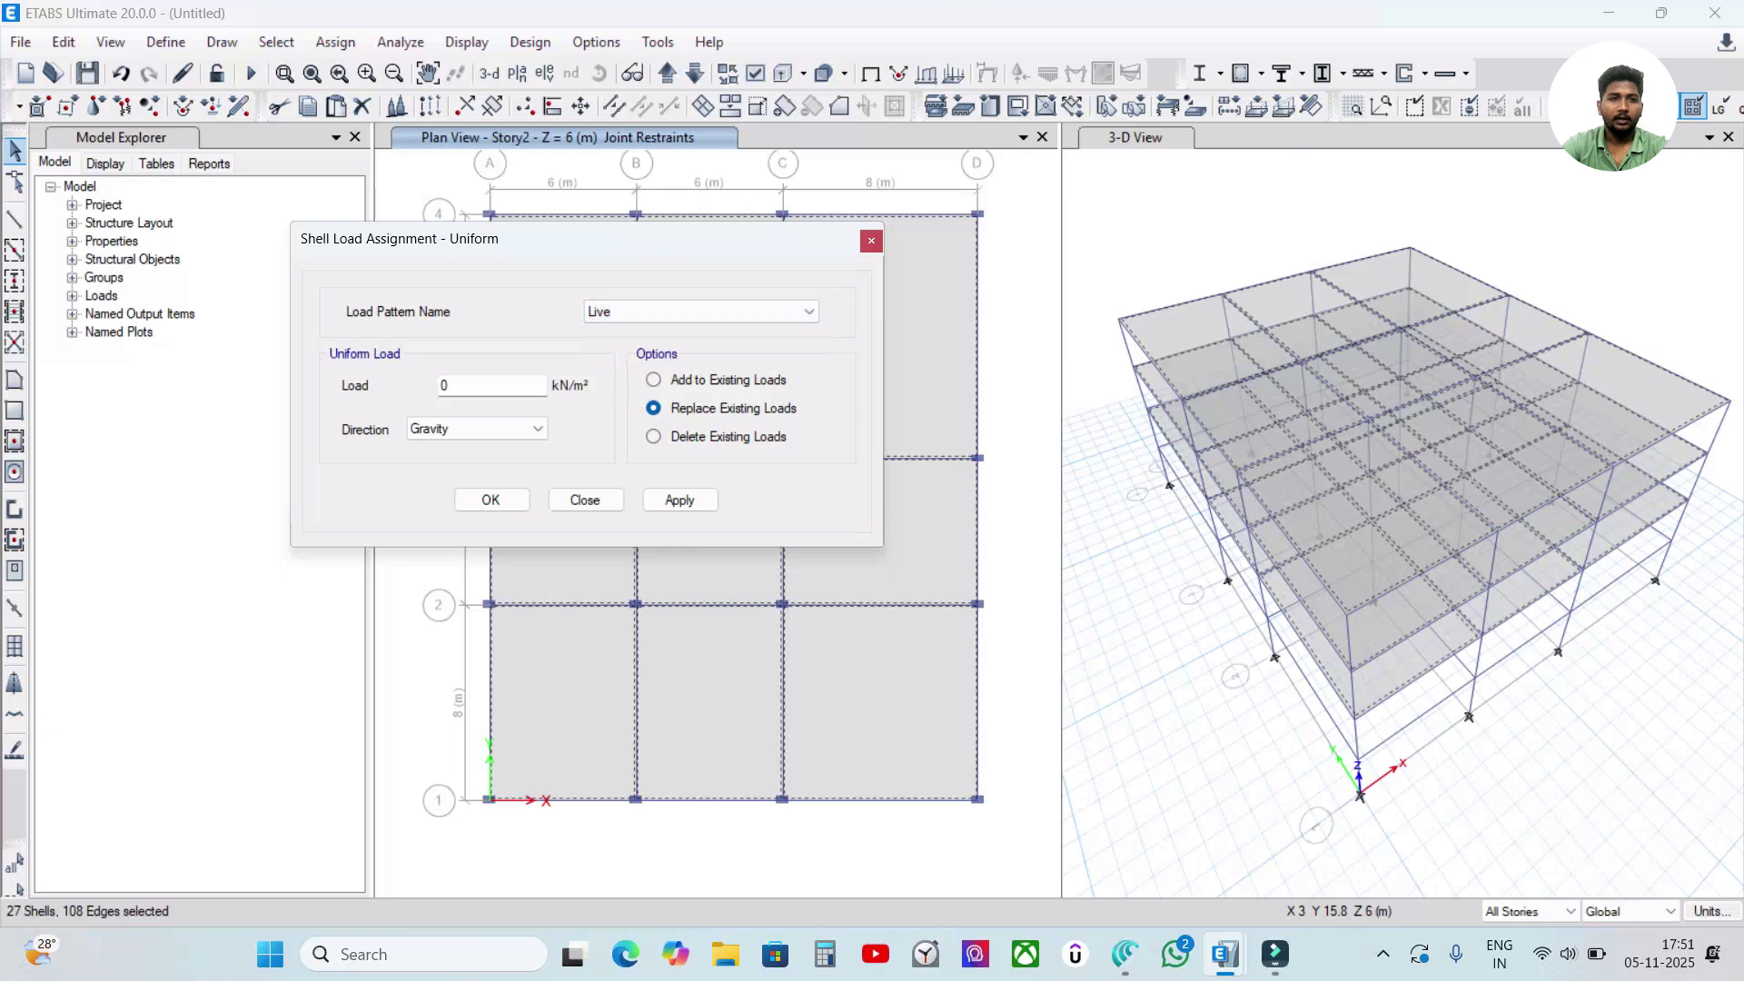
pyautogui.moveTo(561, 248); pyautogui.dragTo(511, 279)
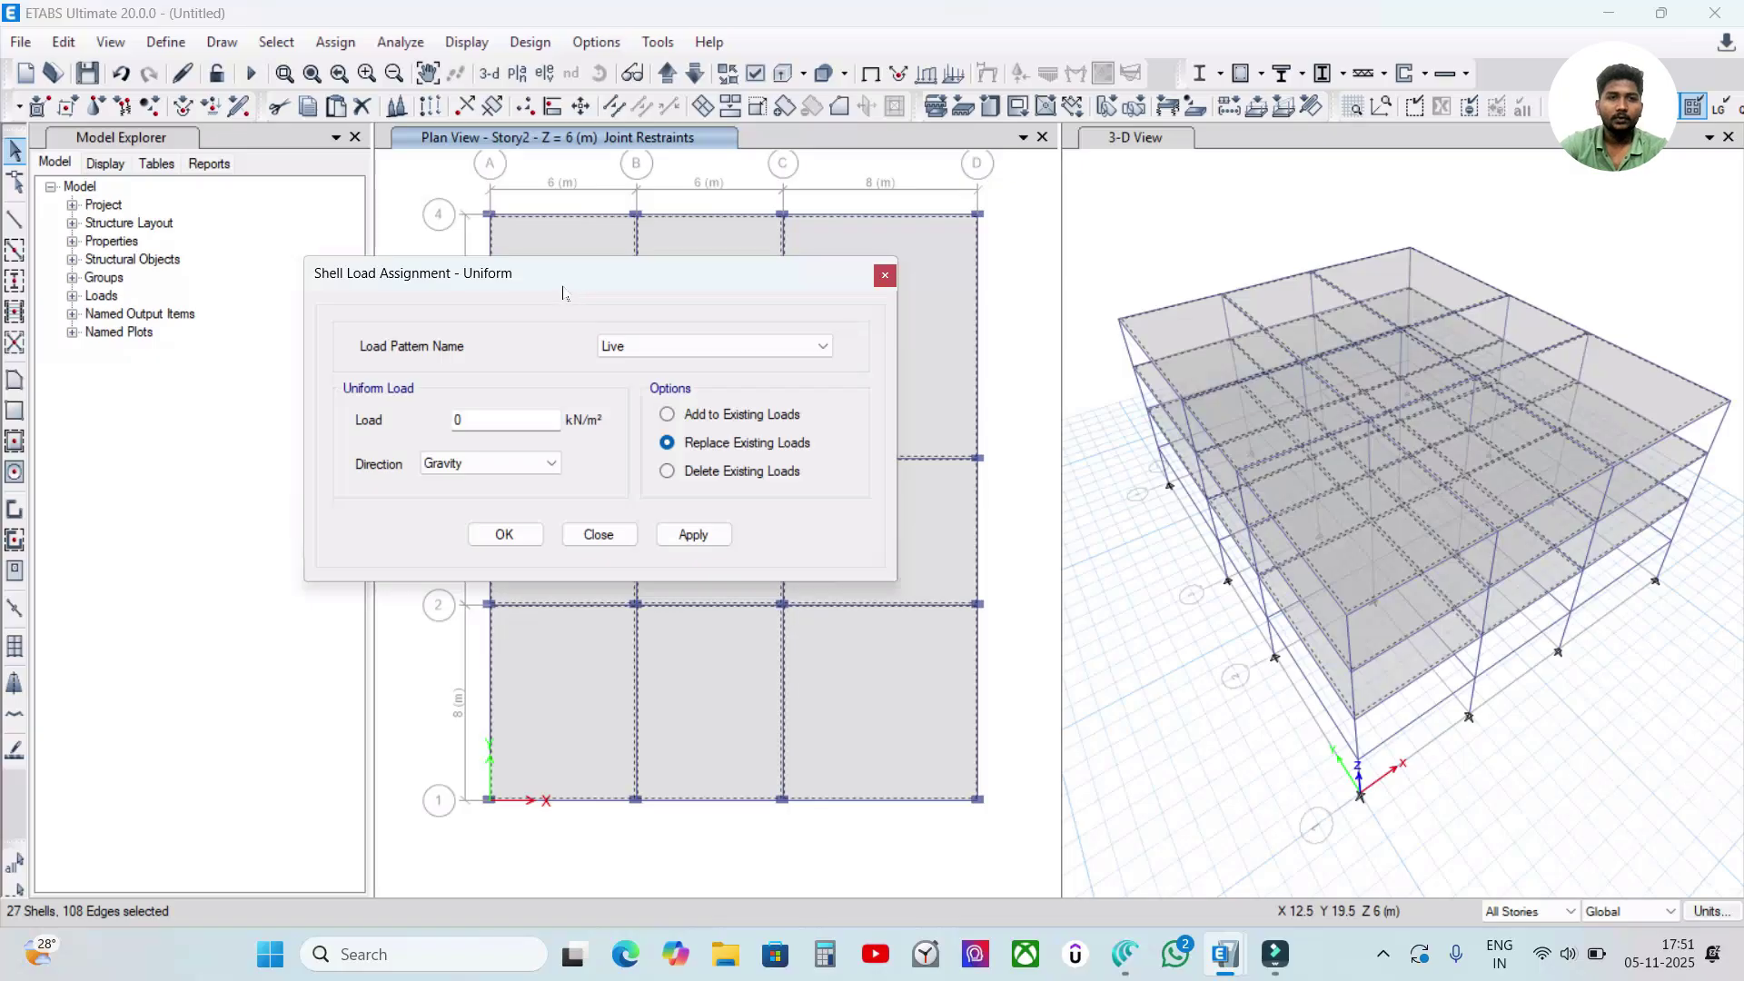
pyautogui.doubleClick(507, 420)
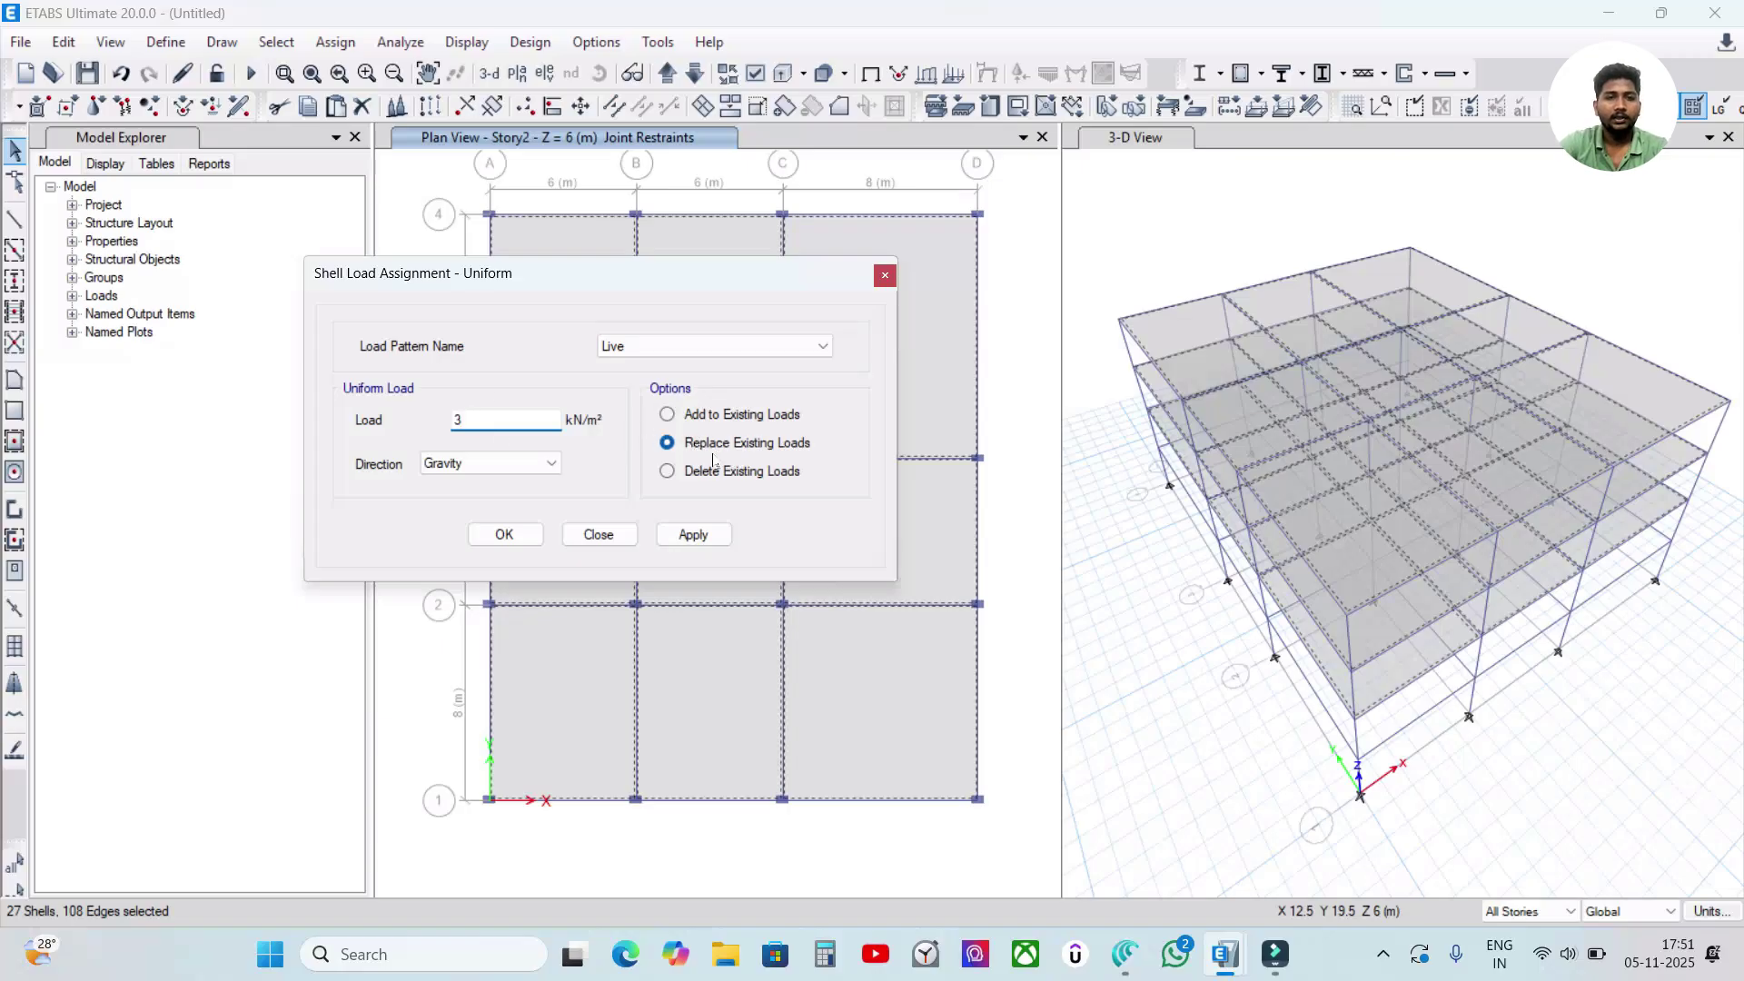
pyautogui.click(675, 538)
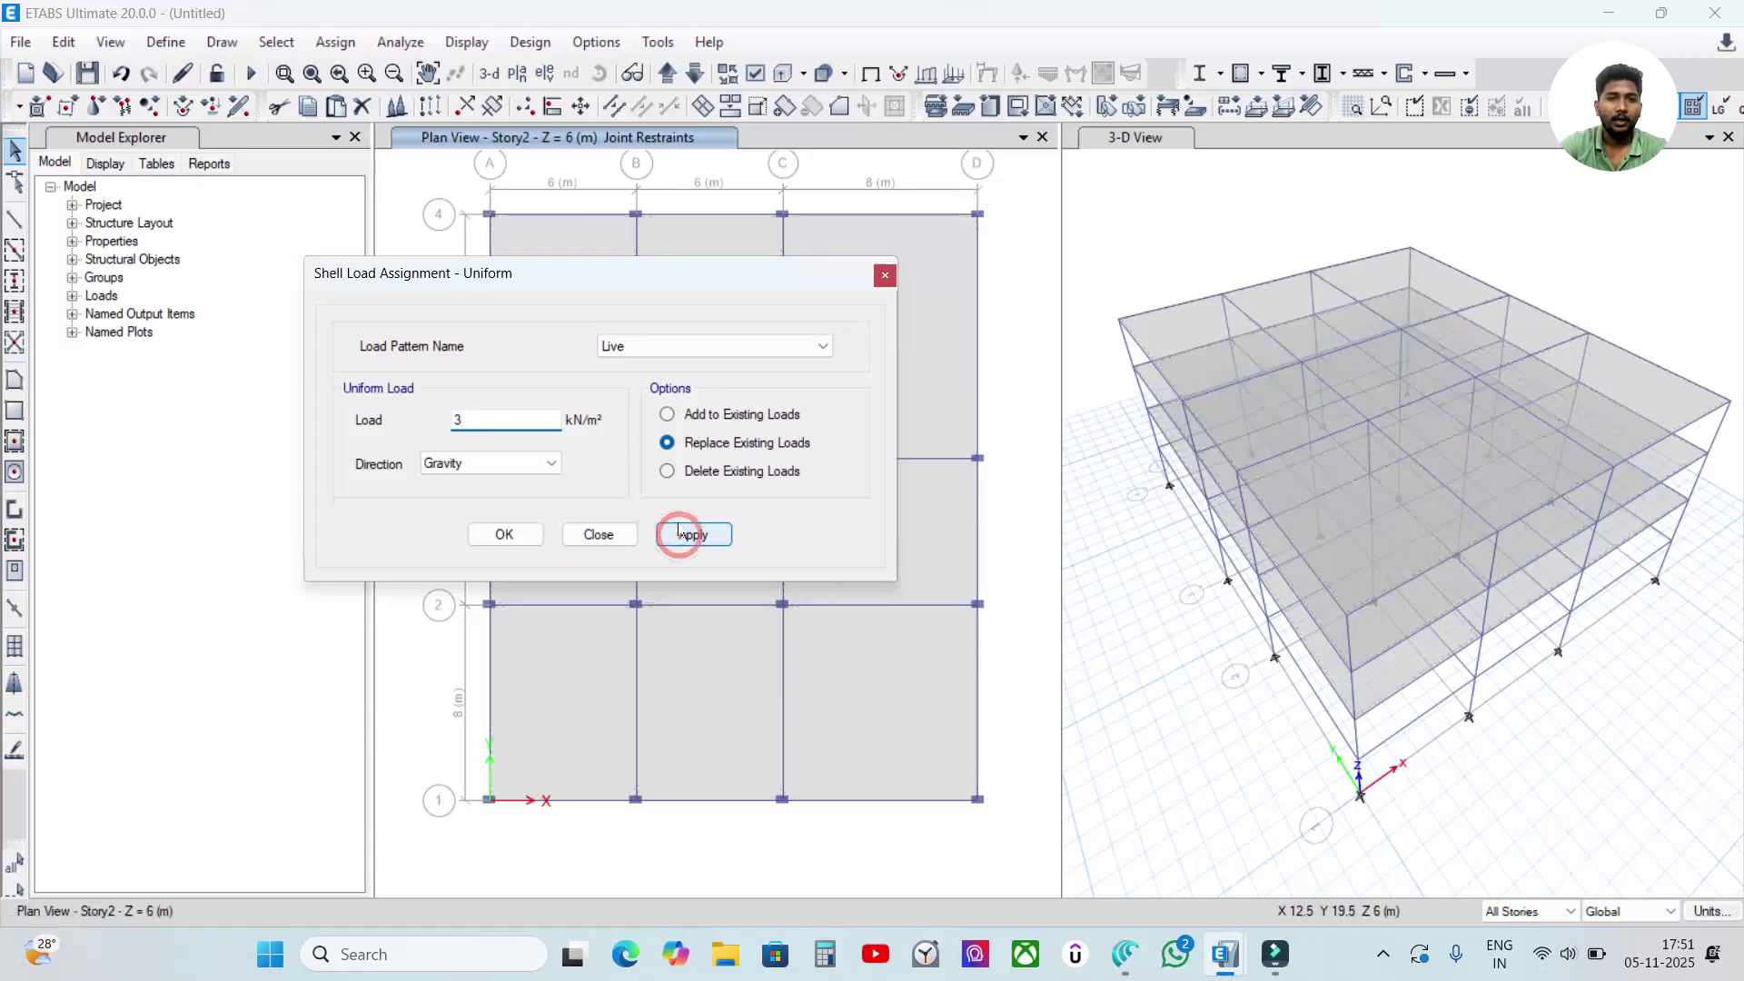
pyautogui.moveTo(685, 264); pyautogui.dragTo(1369, 277)
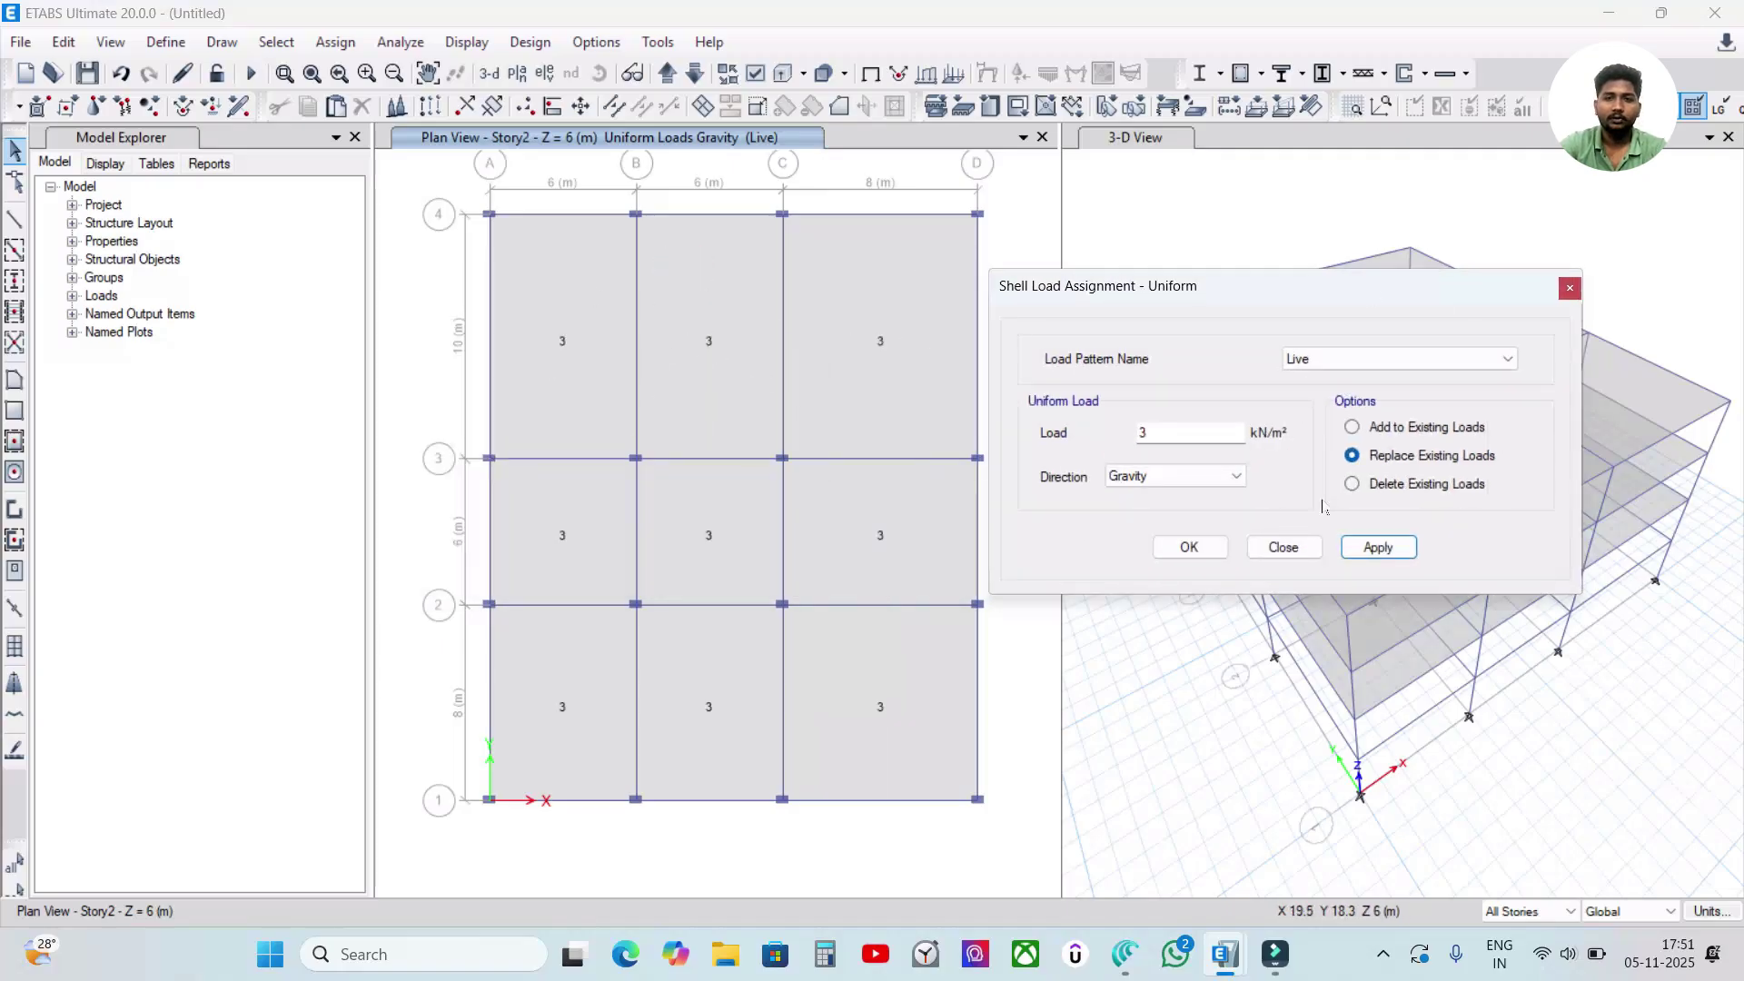
pyautogui.click(1283, 547)
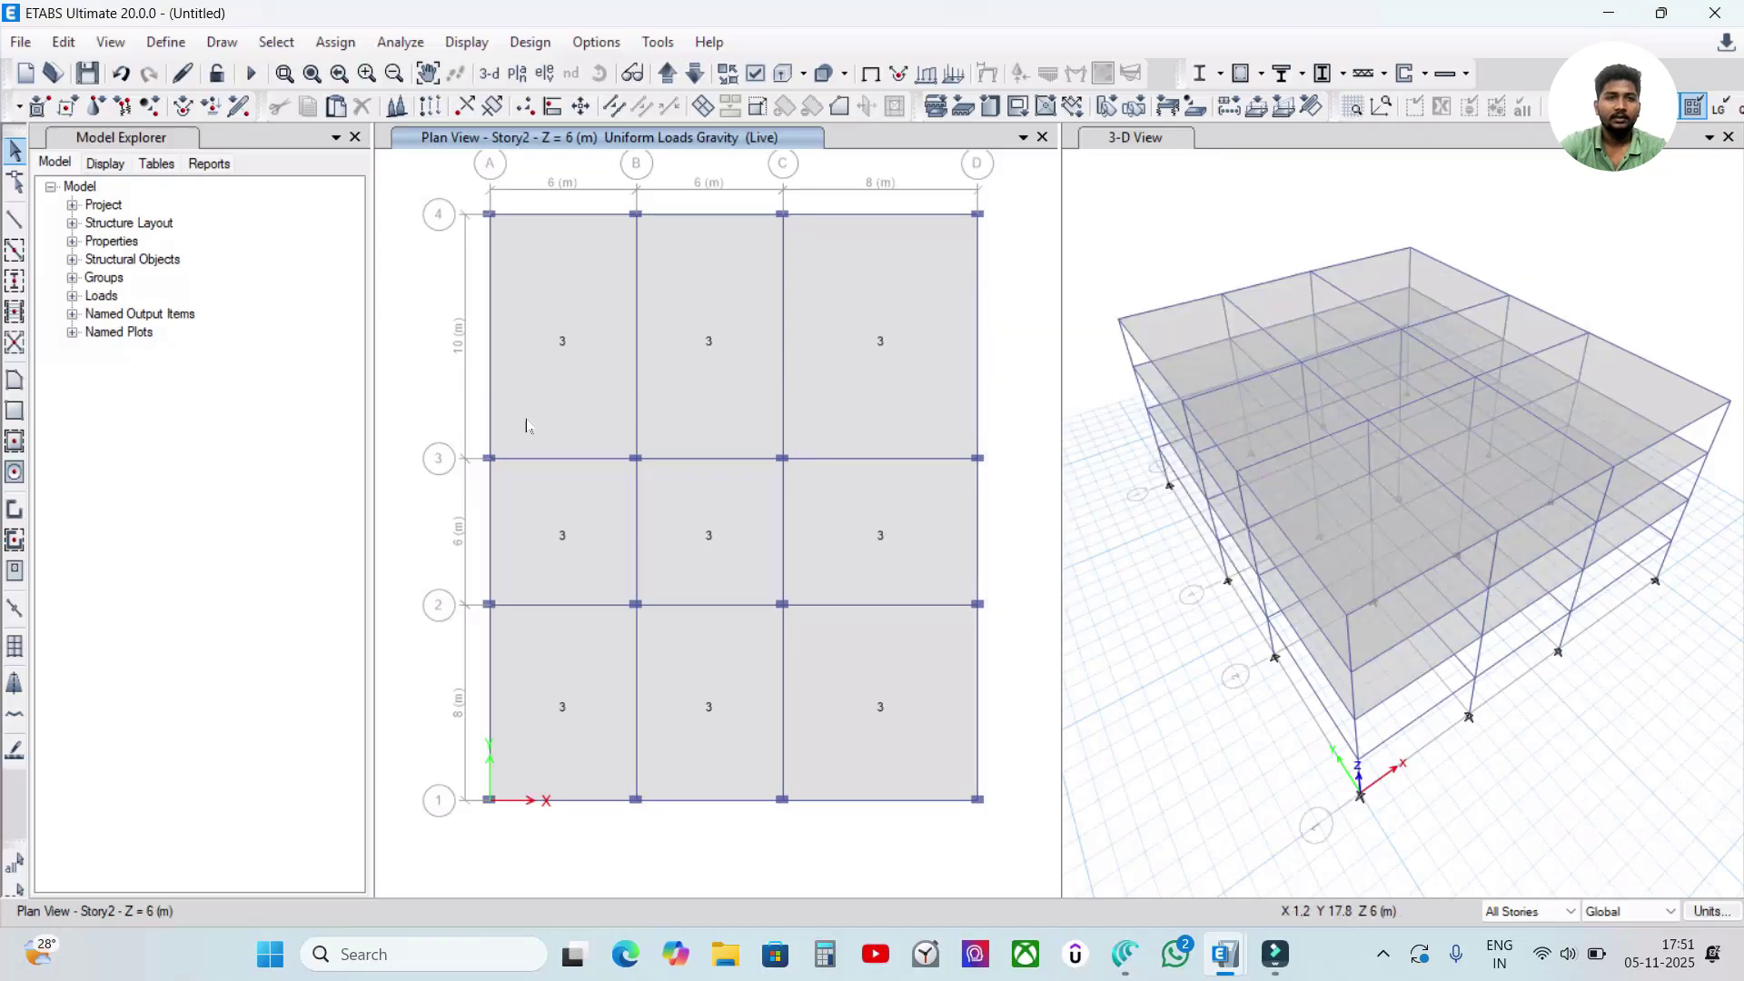
# - Inspect the loads assigned to the Story2 slab panel between grids B–C and 3–4
pyautogui.rightClick(694, 367)
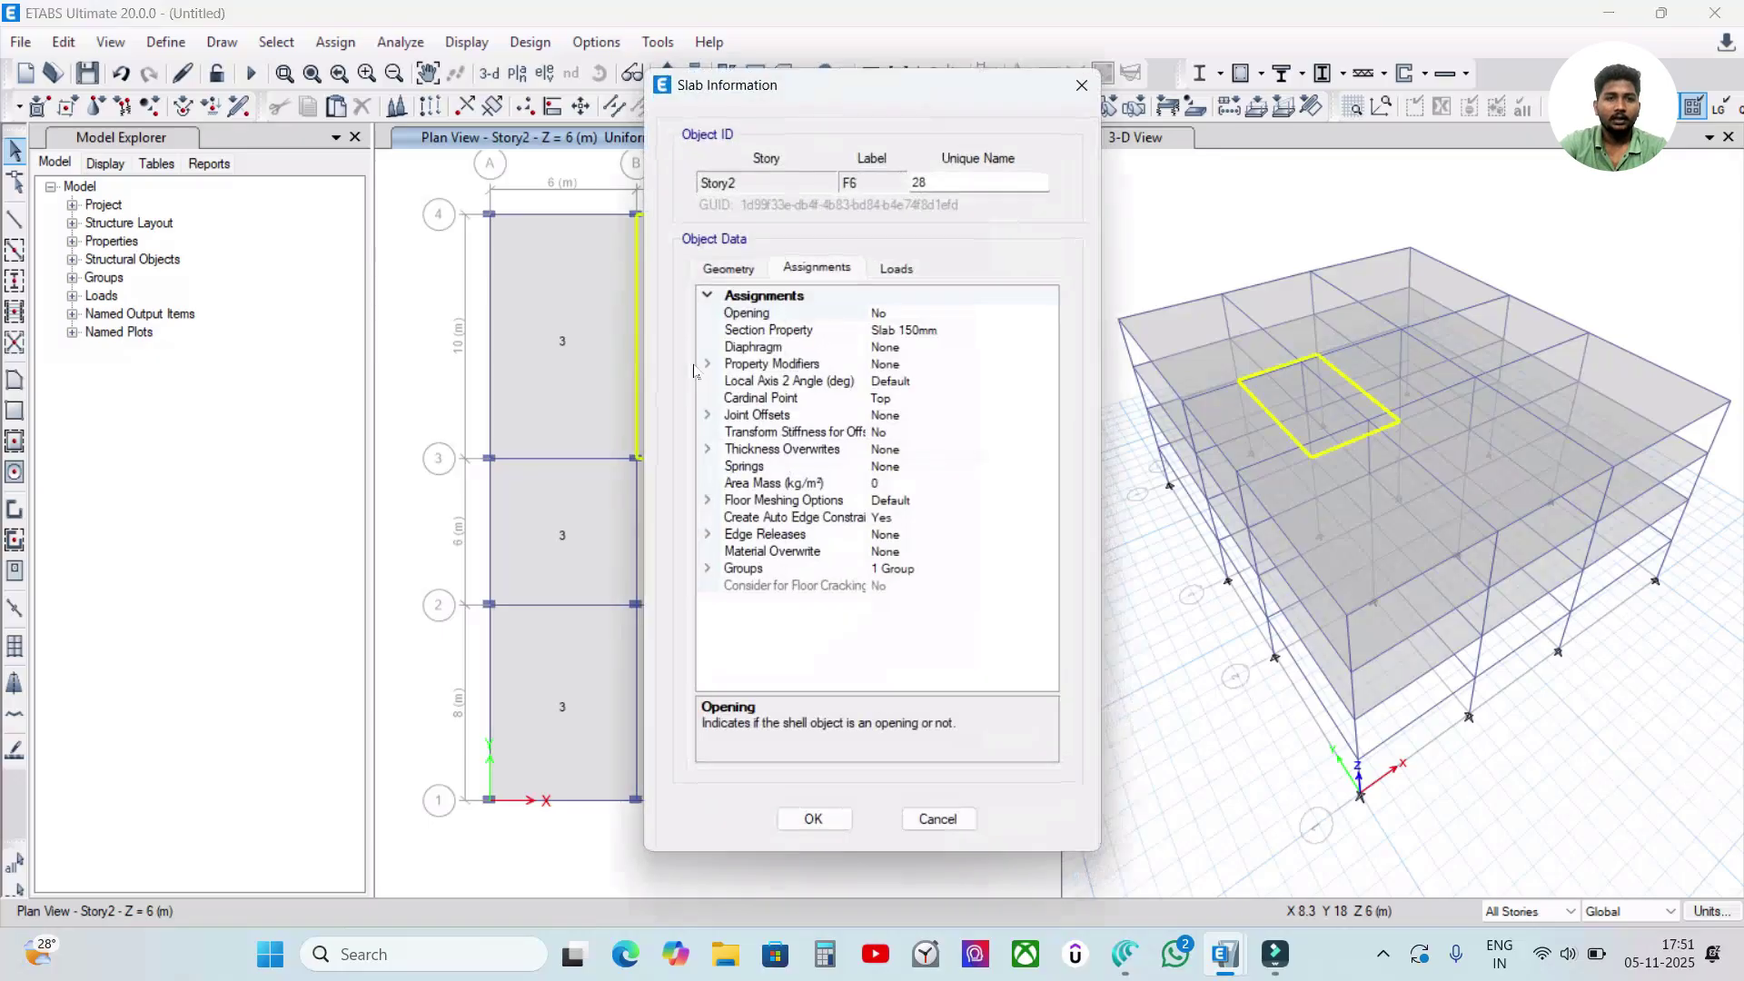
pyautogui.moveTo(828, 91); pyautogui.dragTo(716, 109)
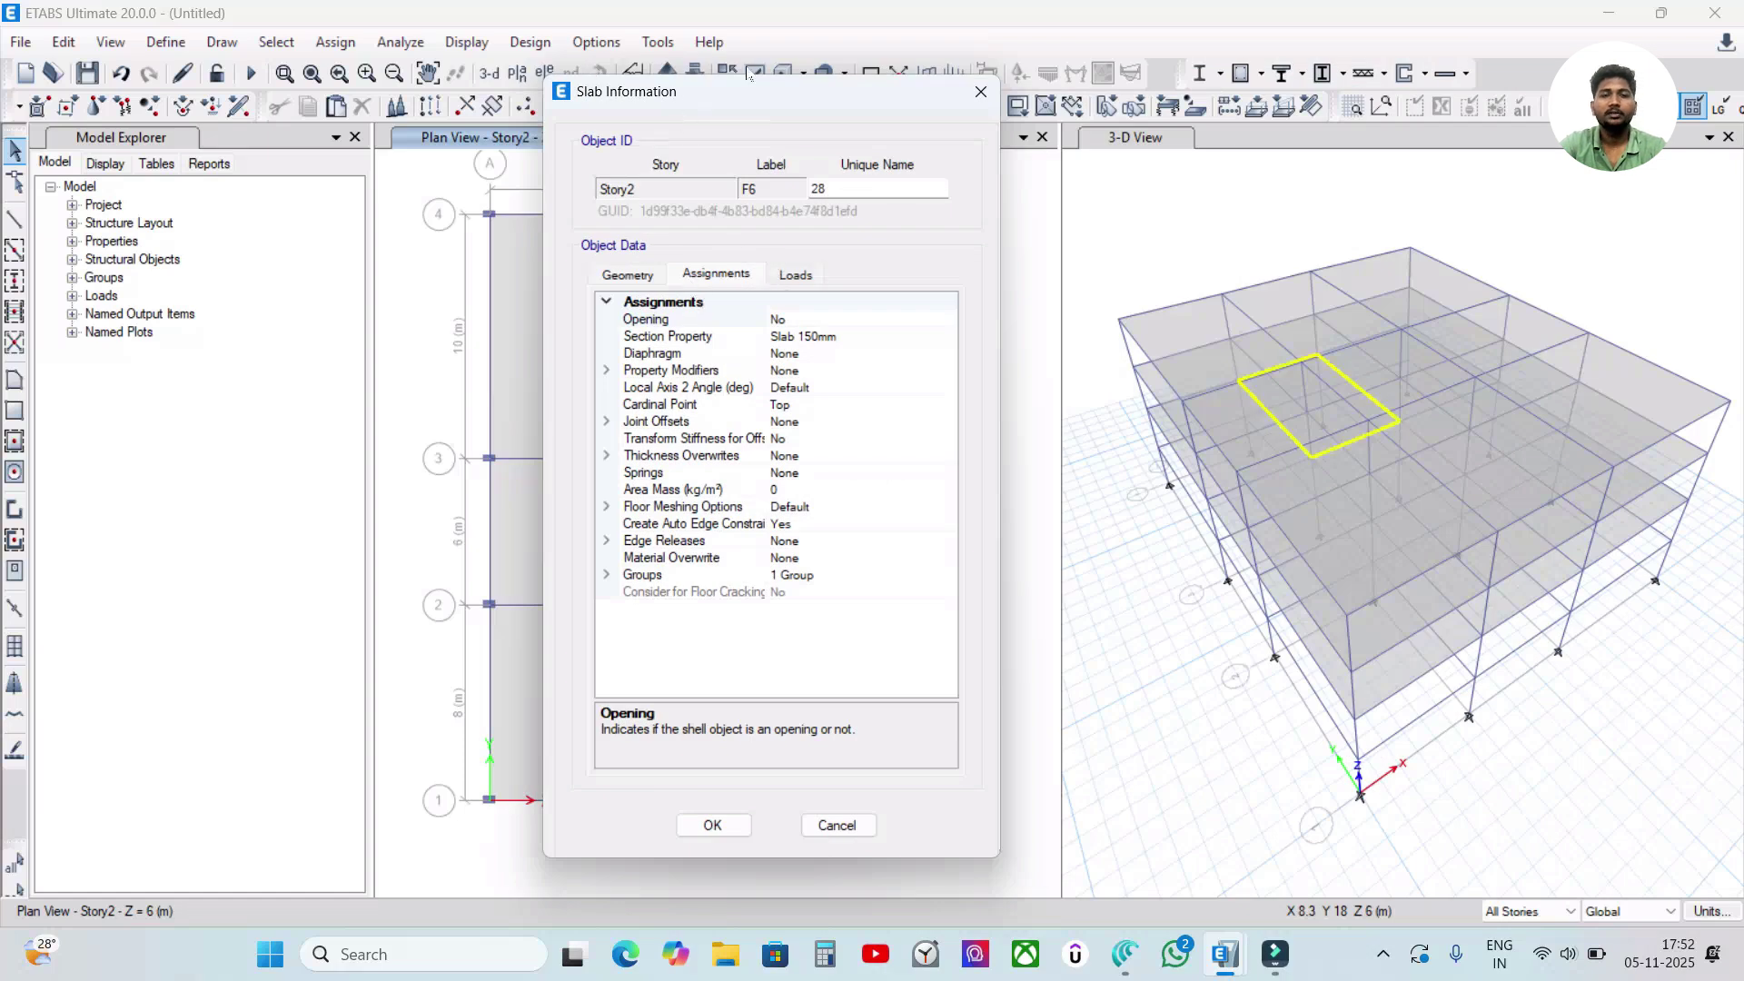
pyautogui.click(801, 277)
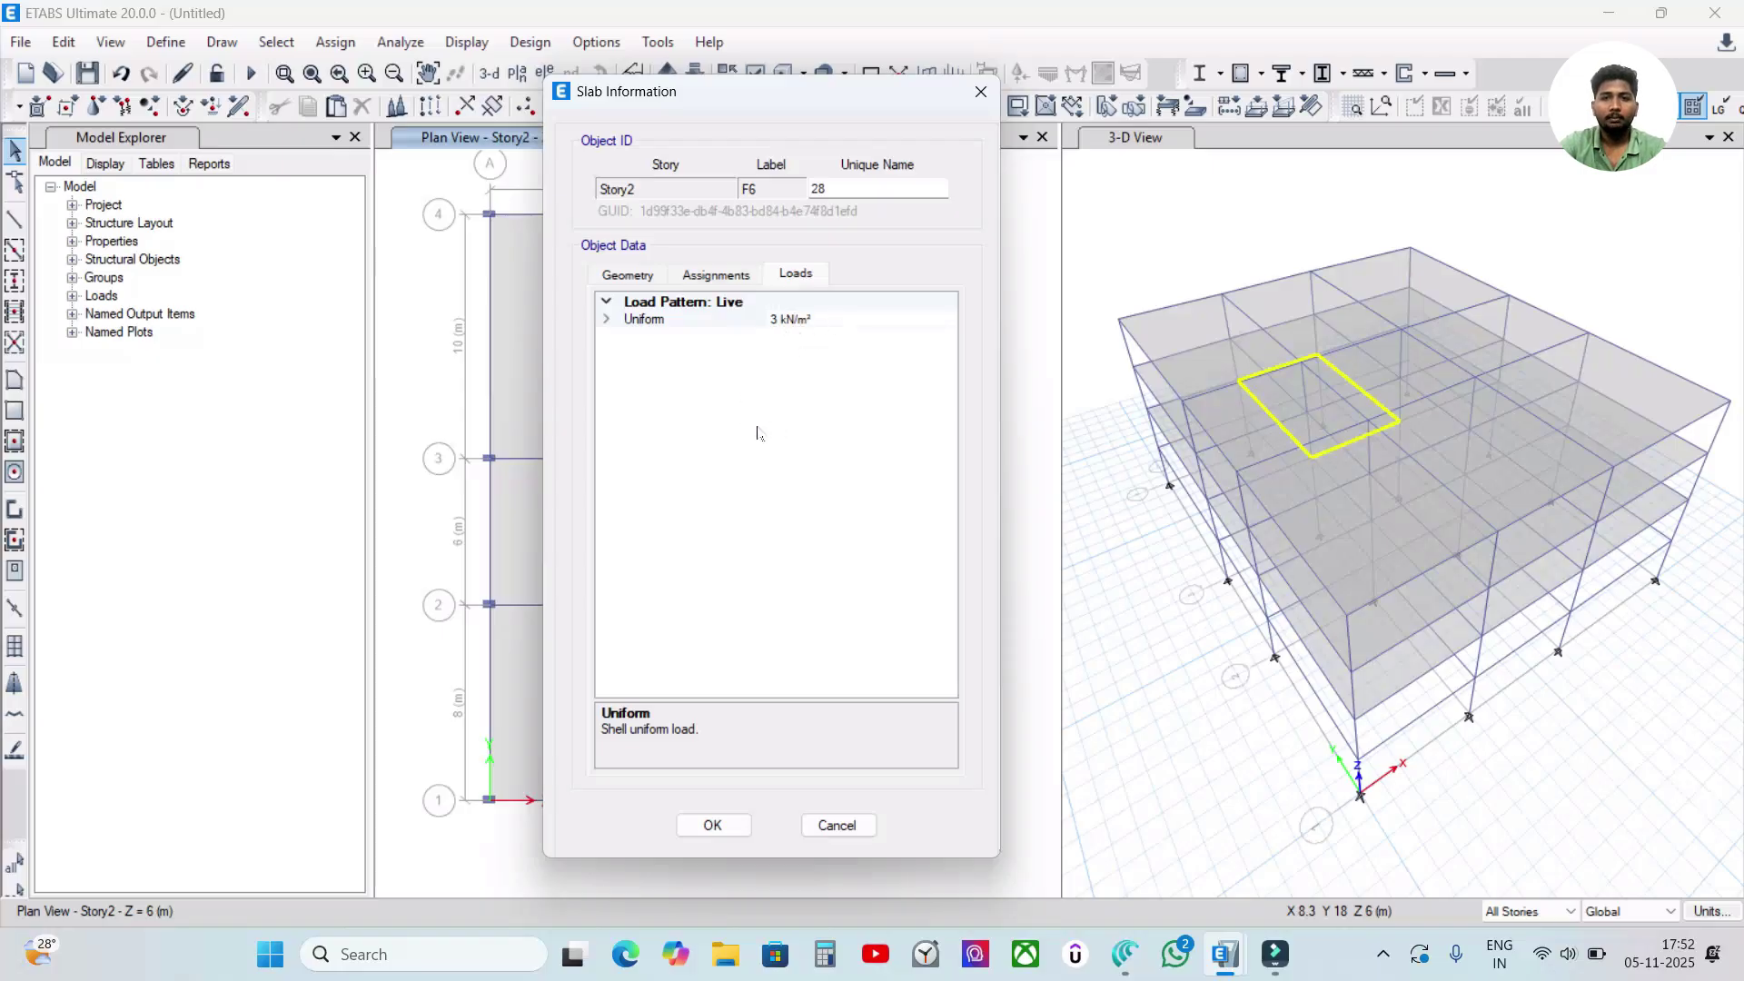
pyautogui.click(837, 824)
pyautogui.click(682, 335)
pyautogui.click(592, 328)
pyautogui.click(947, 366)
pyautogui.hotkey('ctrl', 'q')
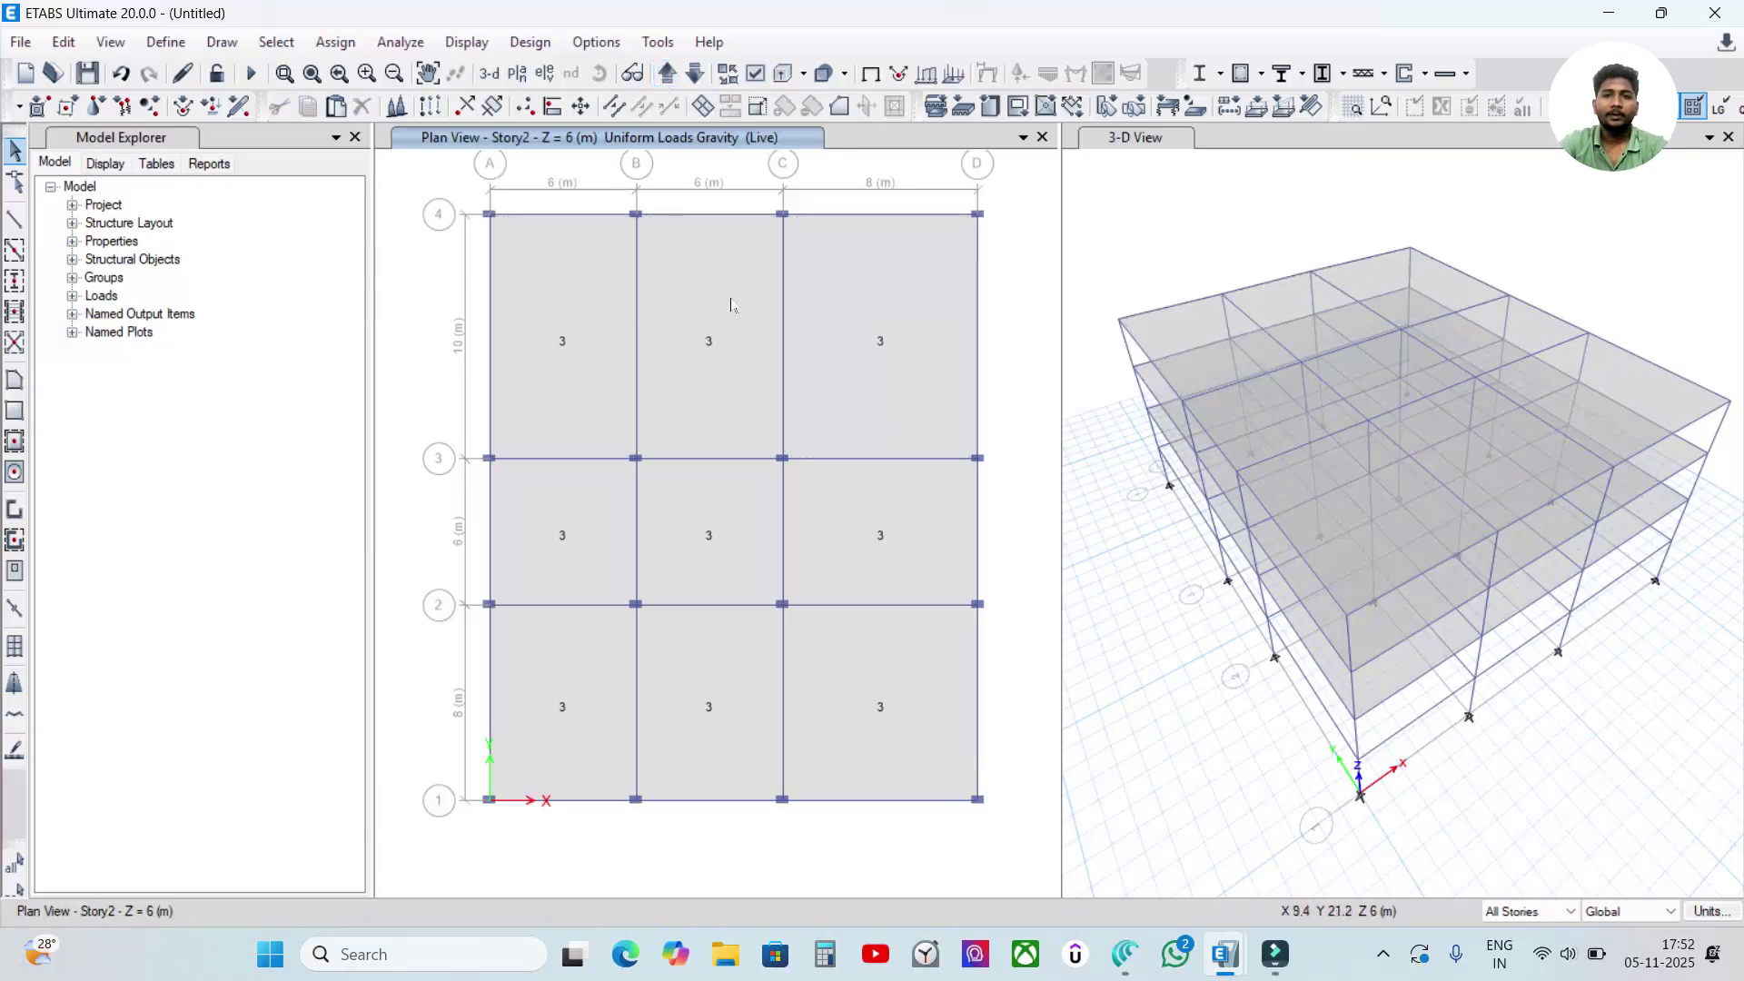
# - Show the Story4 plan and select its nine slab panels for all stories
pyautogui.click(667, 73)
pyautogui.click(694, 72)
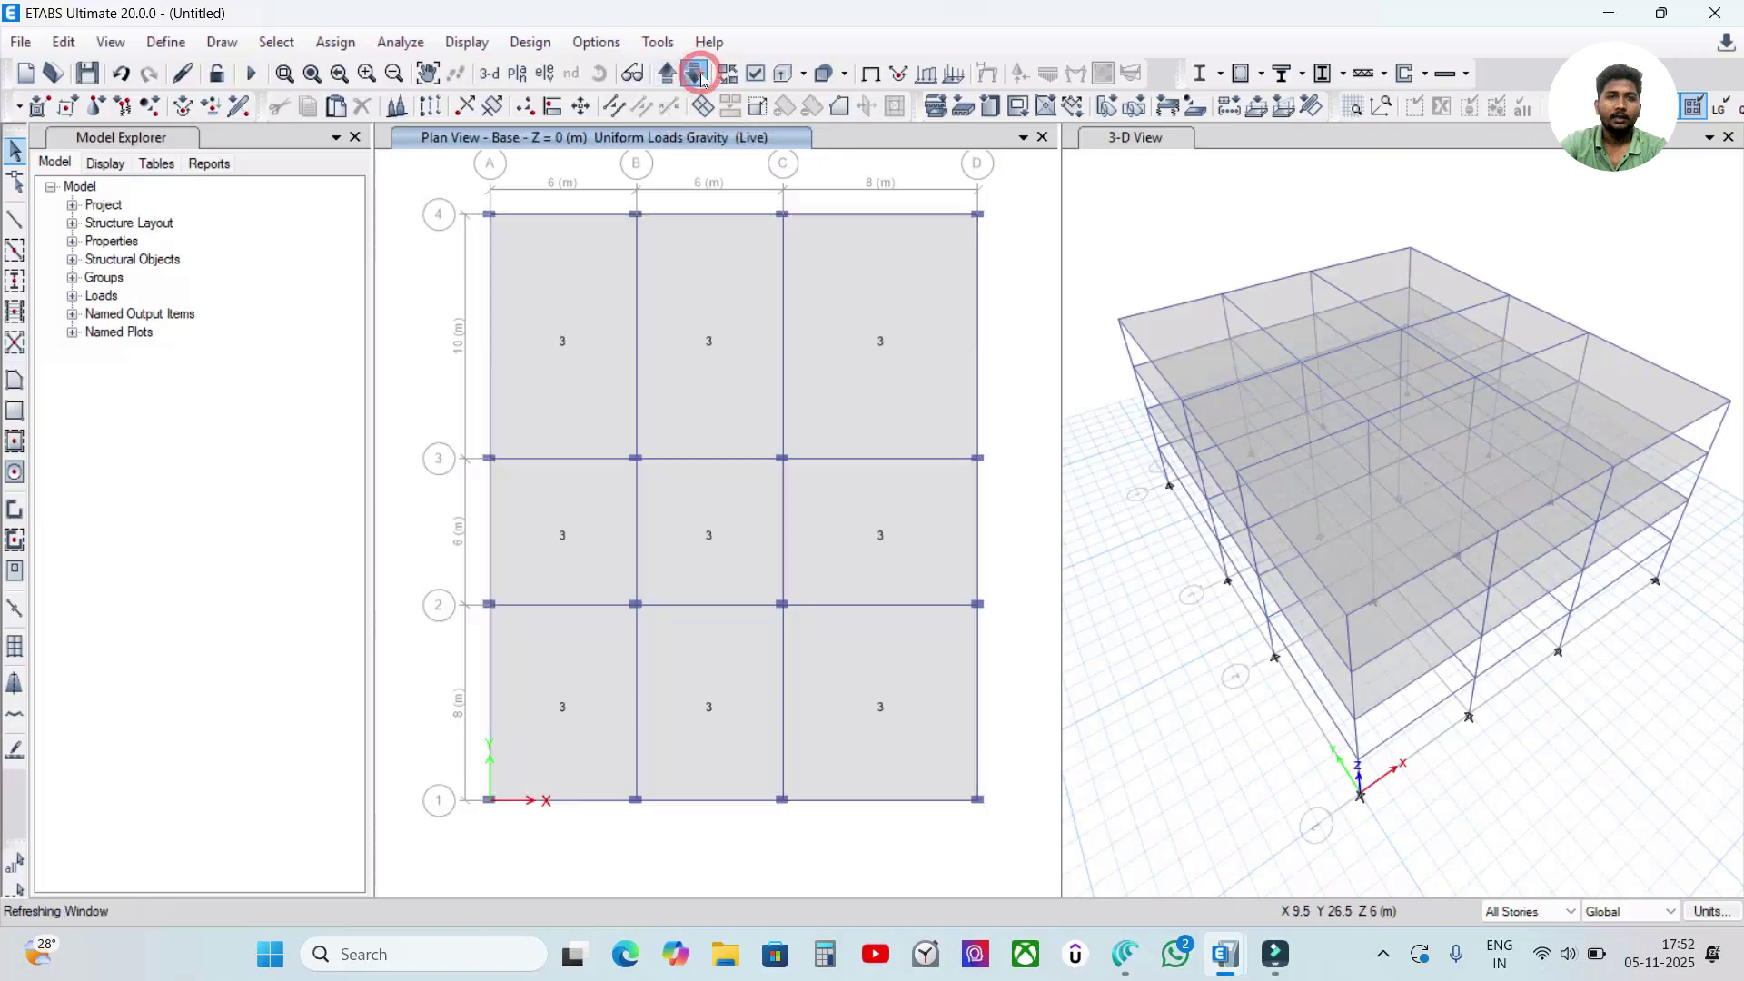
pyautogui.click(564, 329)
pyautogui.click(669, 338)
pyautogui.click(841, 334)
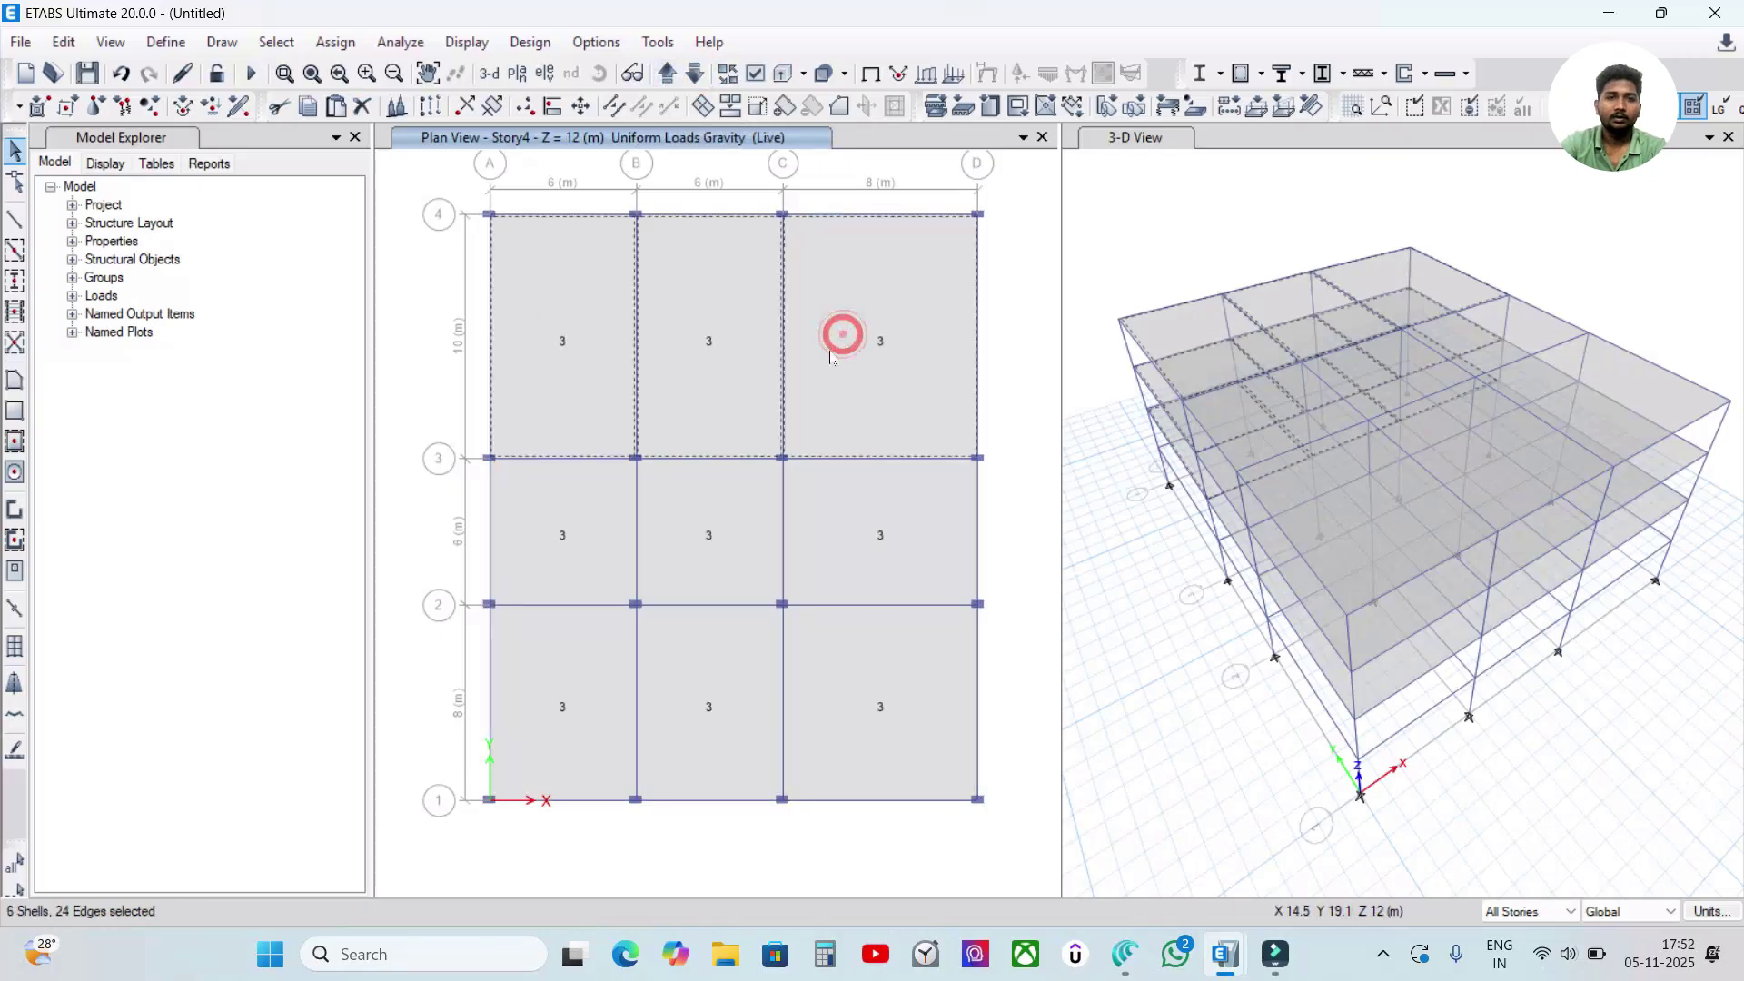
pyautogui.click(591, 548)
pyautogui.click(717, 538)
pyautogui.click(848, 516)
pyautogui.click(564, 682)
pyautogui.click(709, 672)
pyautogui.click(876, 654)
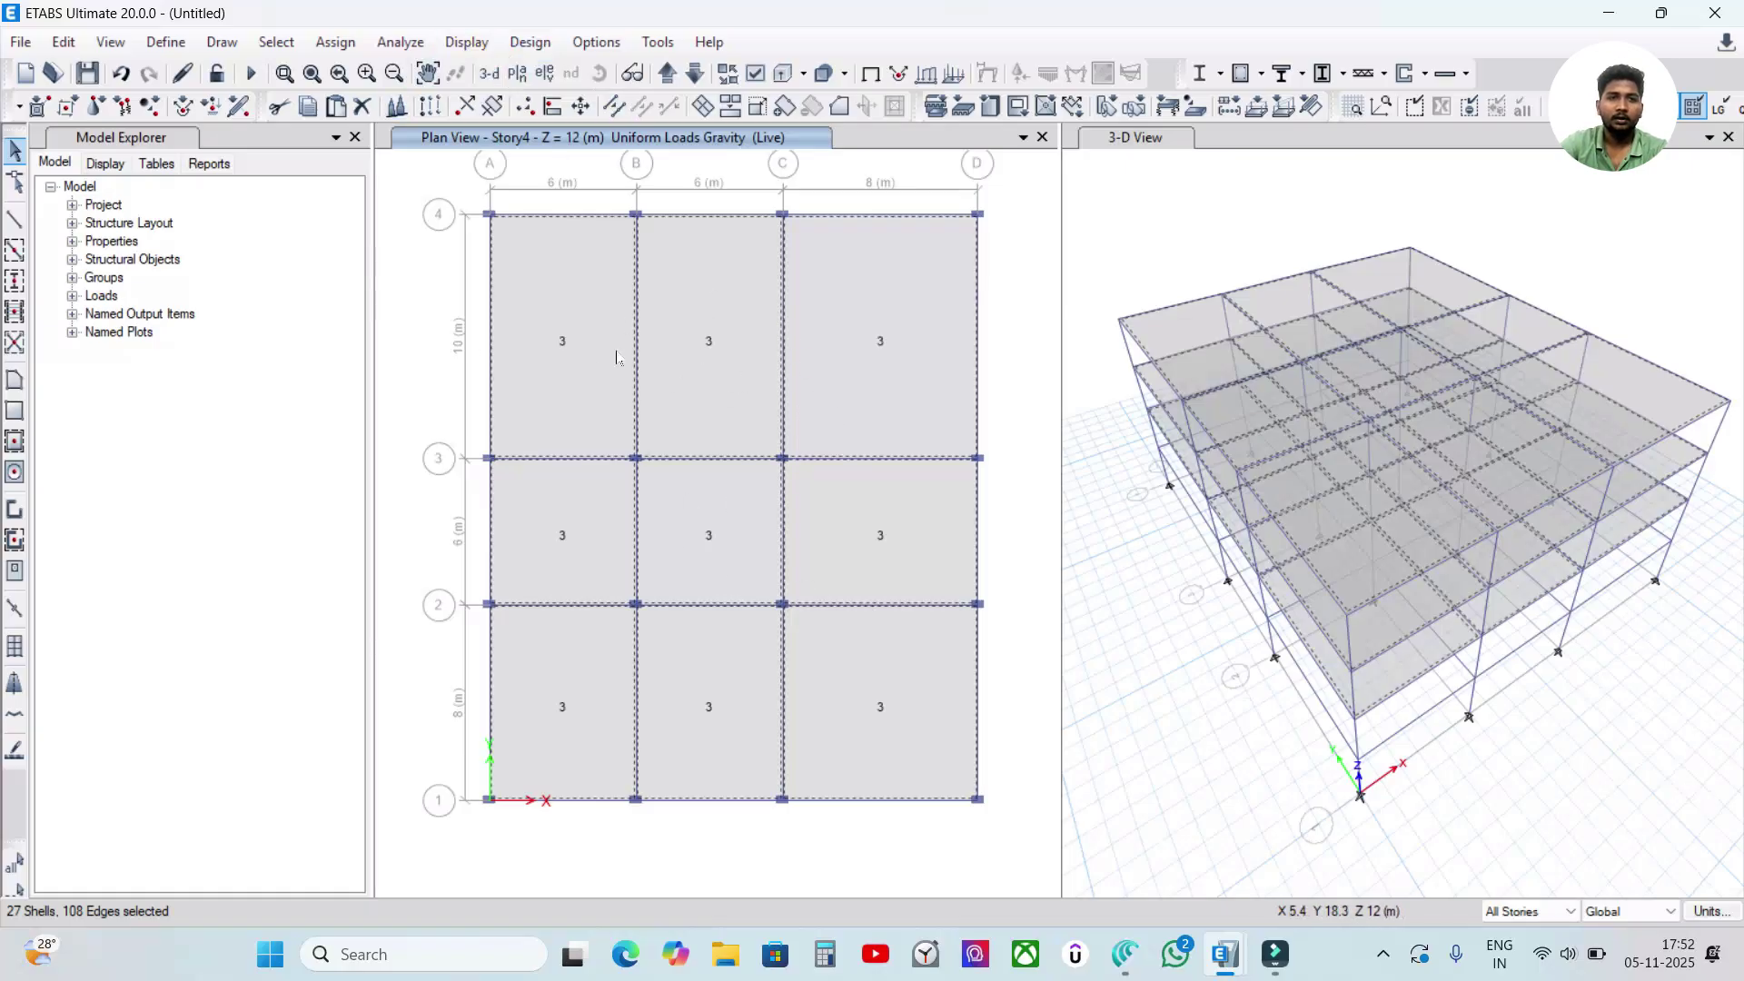
# - Delete the existing uniform Live loads from the selected slabs
pyautogui.click(317, 44)
pyautogui.moveTo(357, 265)
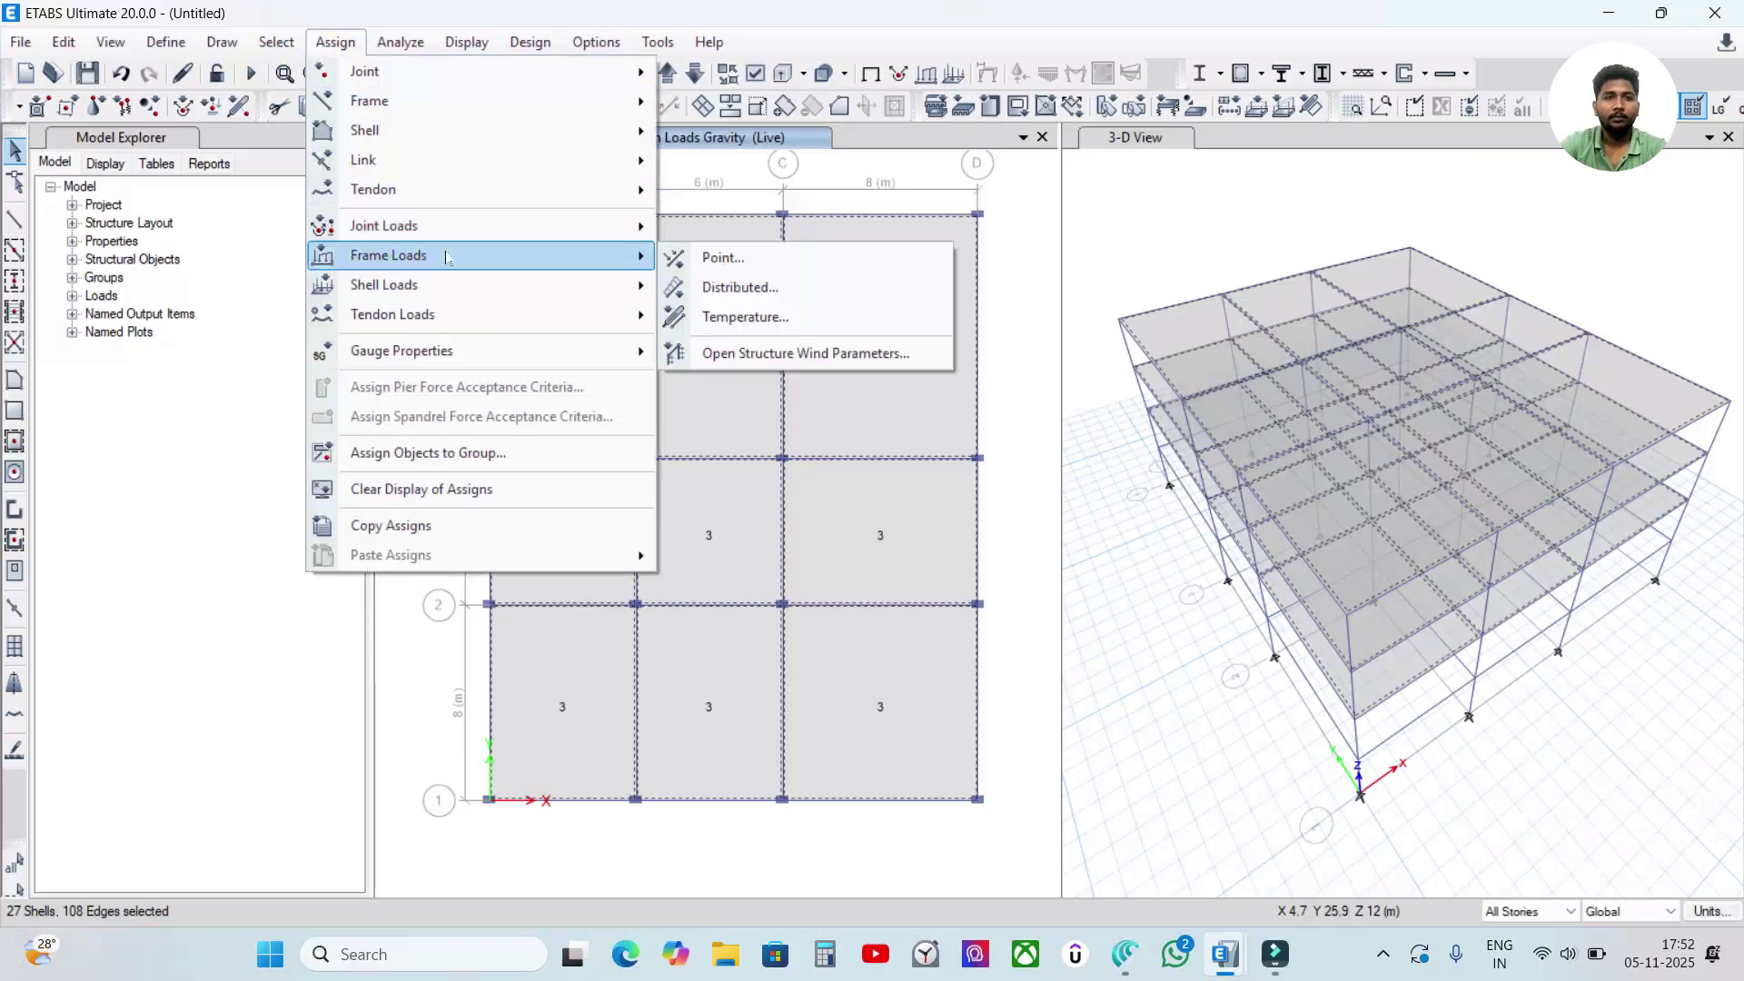
pyautogui.moveTo(463, 295)
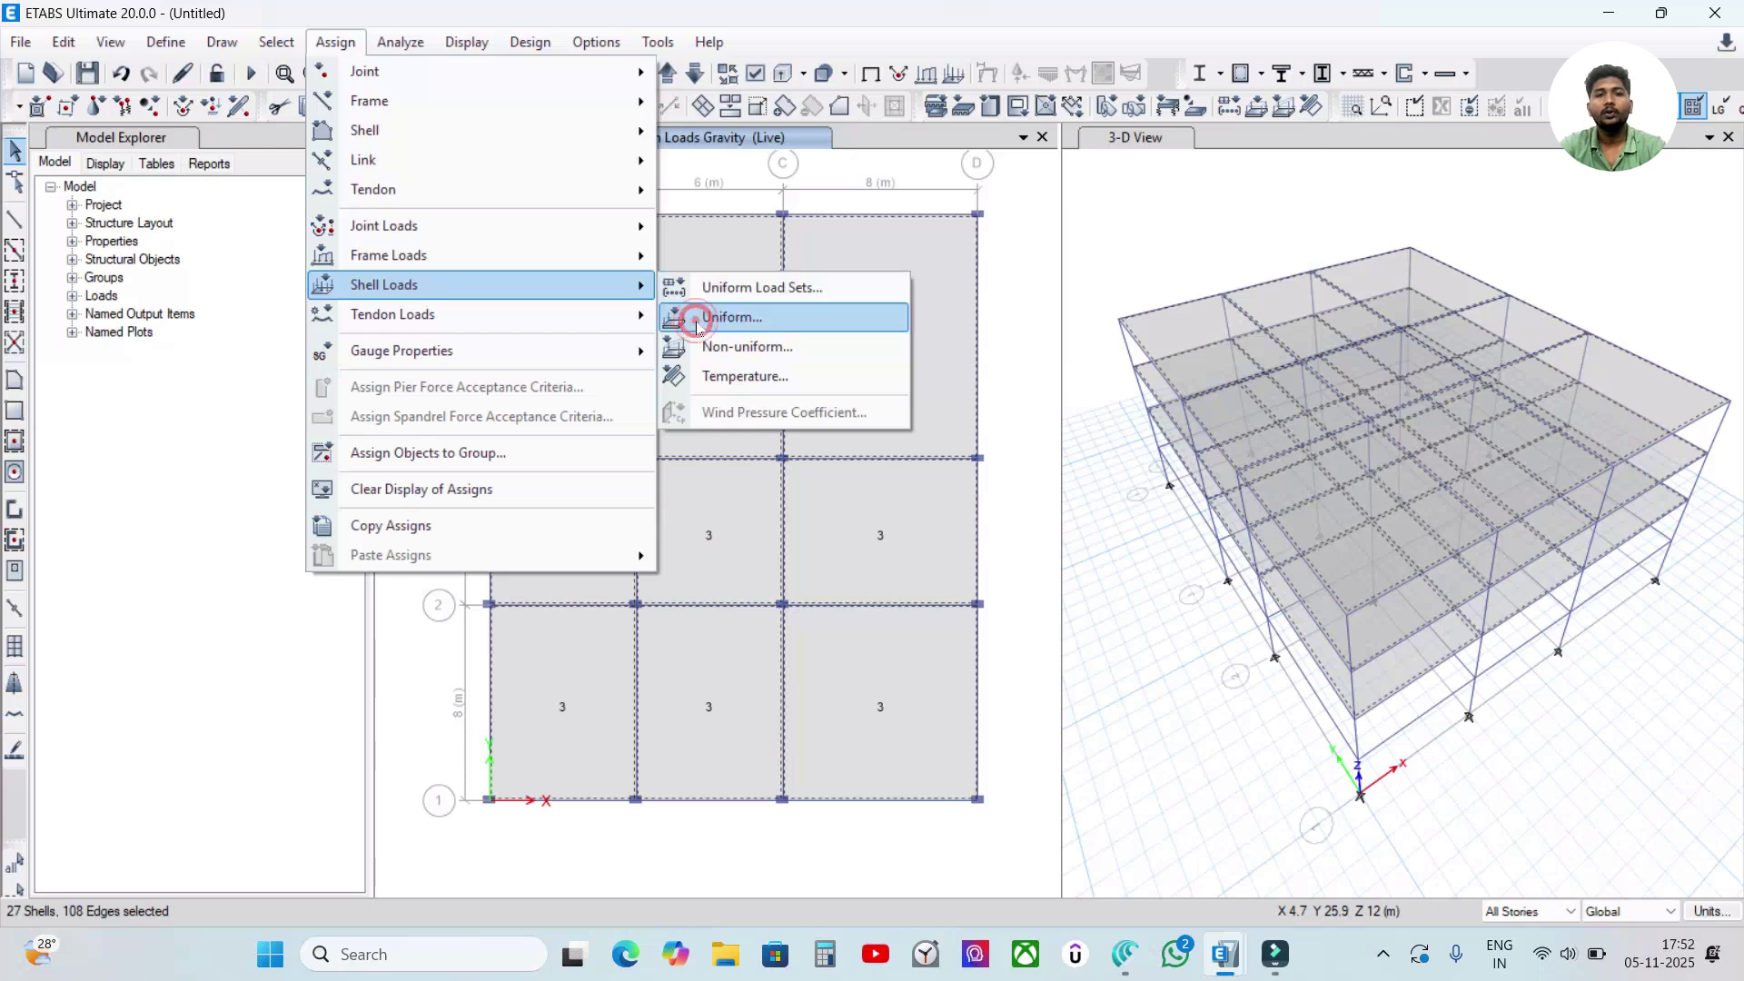
pyautogui.click(732, 317)
pyautogui.moveTo(1203, 287); pyautogui.dragTo(713, 287)
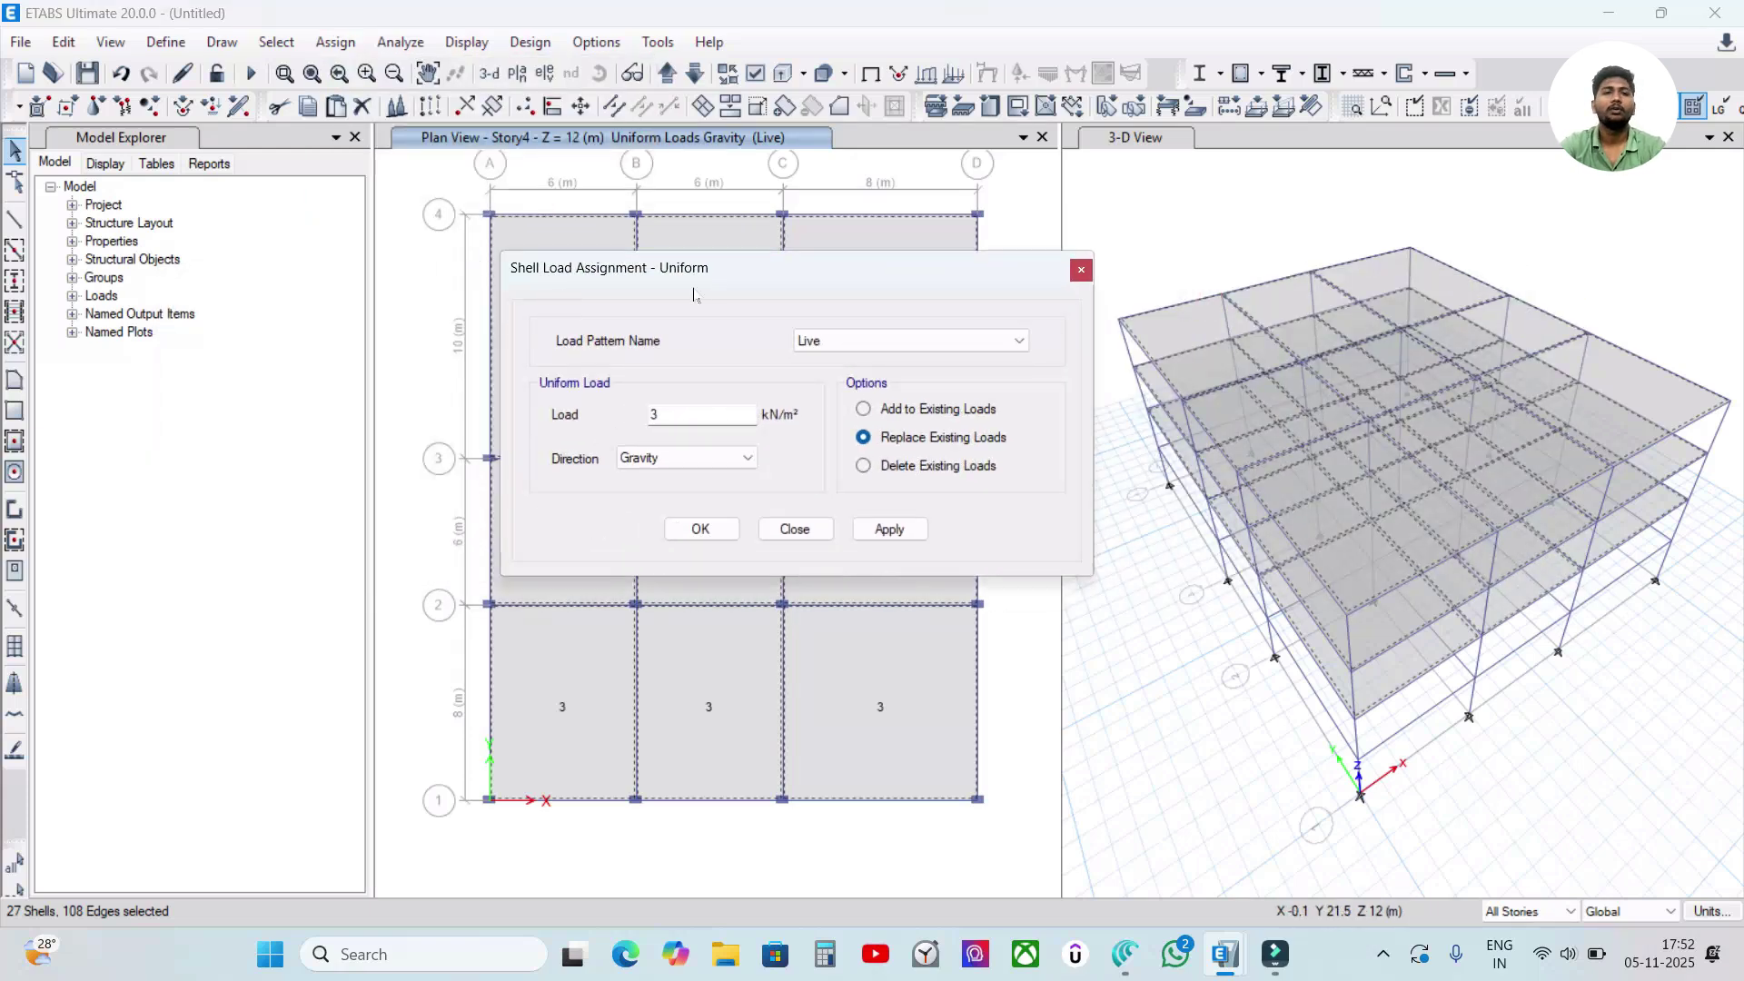
pyautogui.click(854, 341)
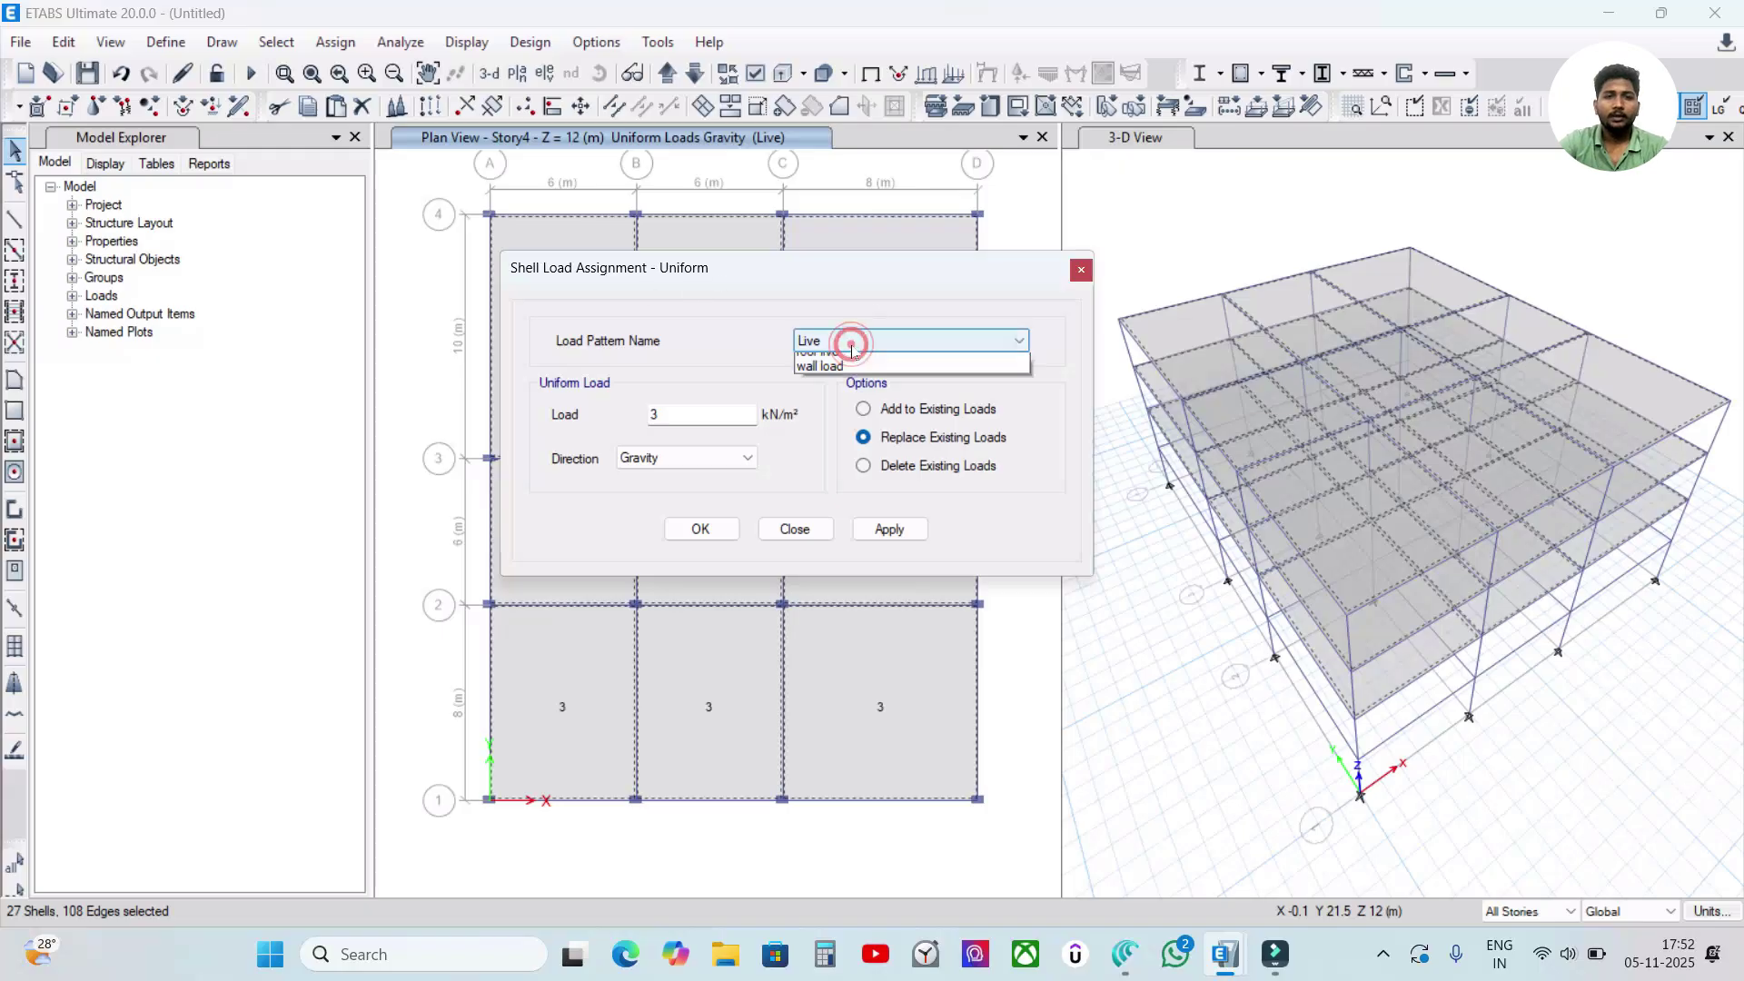
pyautogui.click(840, 377)
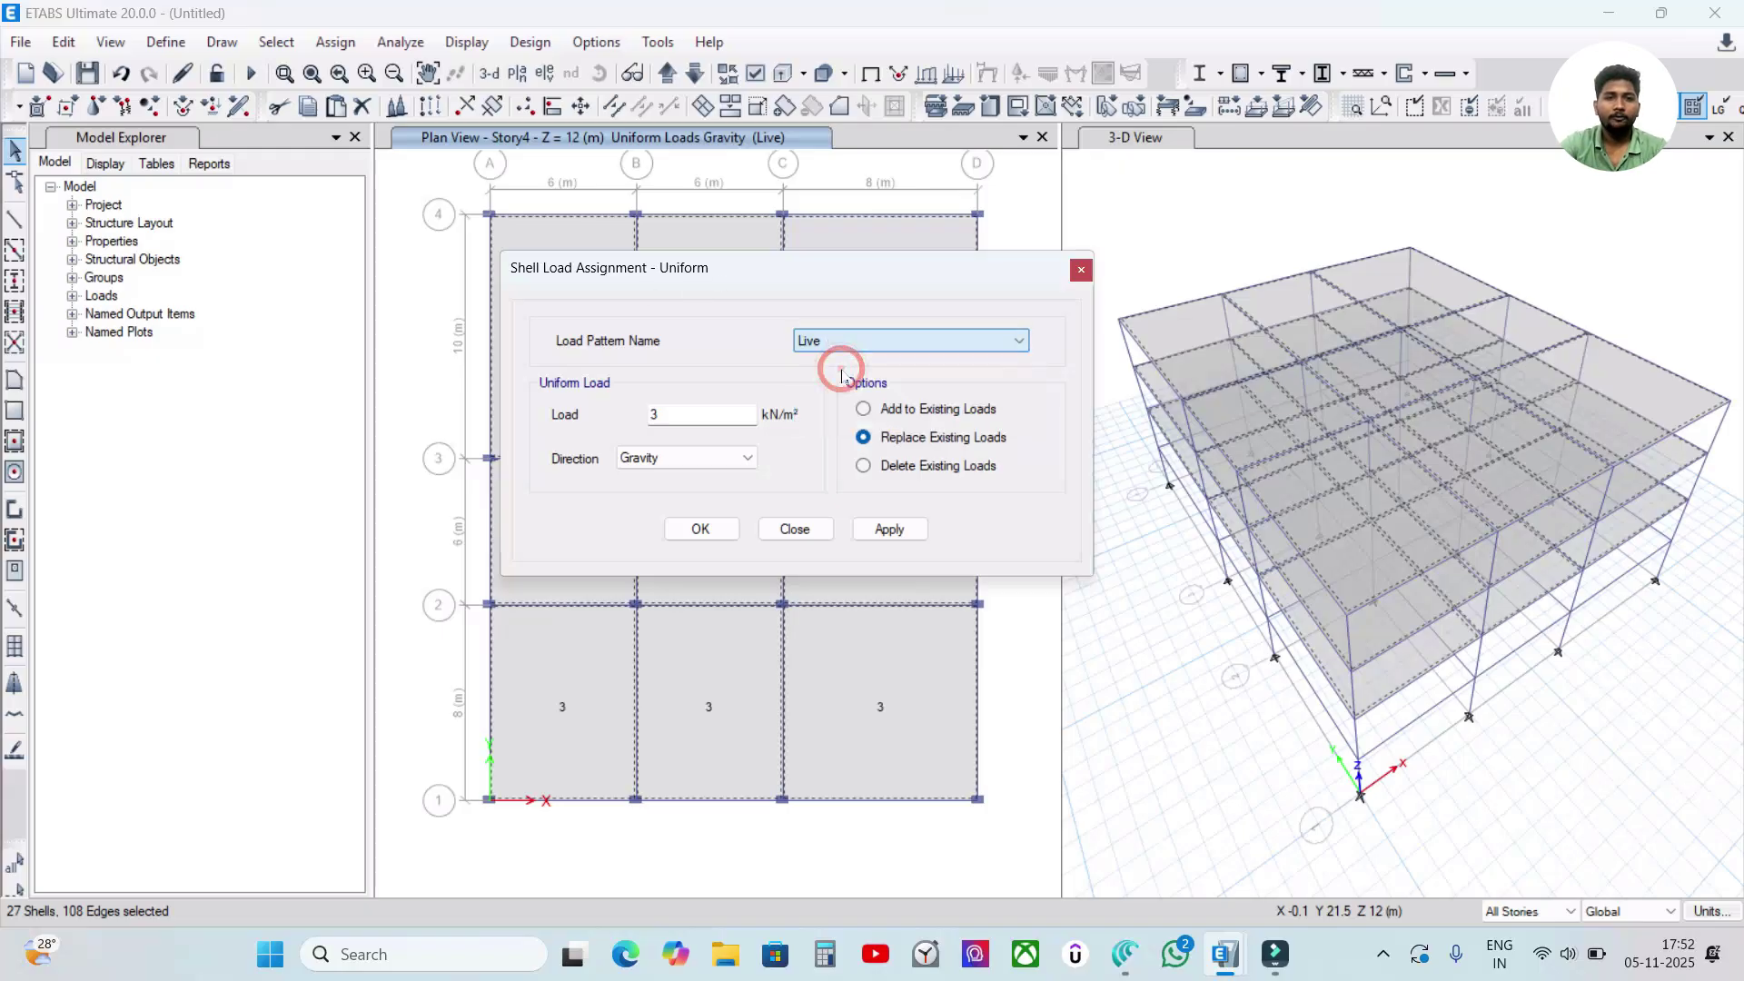
pyautogui.click(863, 467)
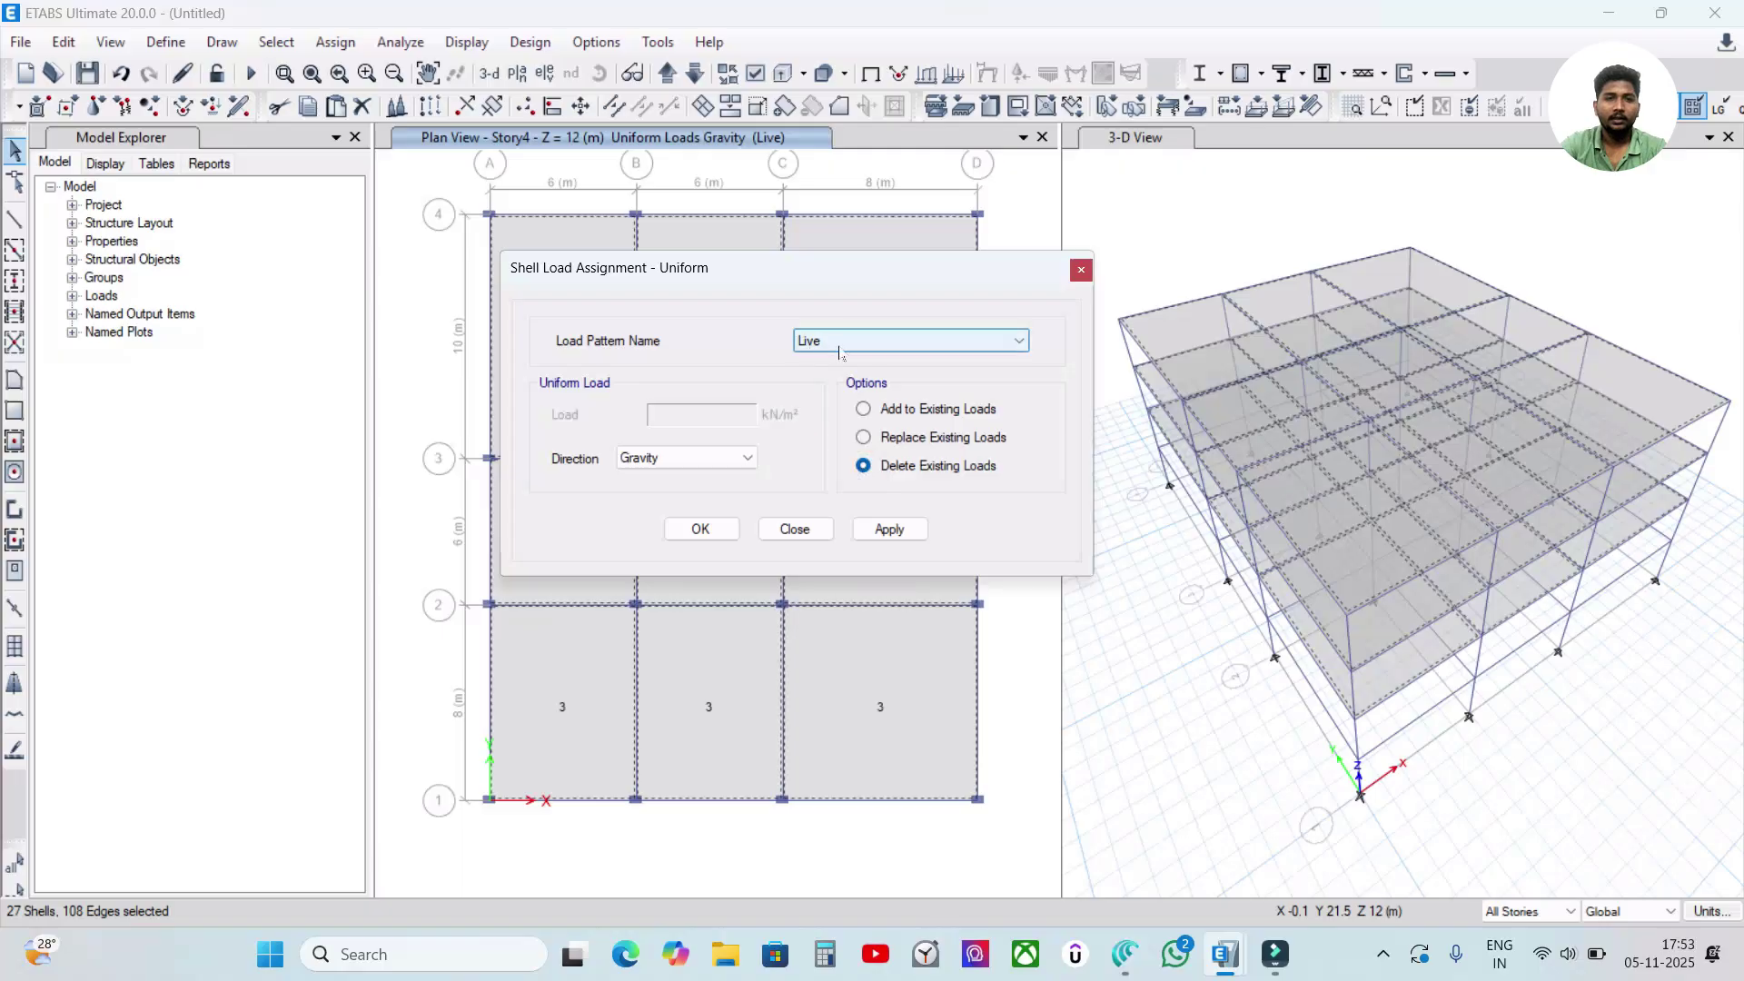
pyautogui.click(889, 528)
# - Check the load assignments of the Story4 slab panel between grids B–C and 3–4
pyautogui.moveTo(750, 283); pyautogui.dragTo(1268, 283)
pyautogui.rightClick(740, 331)
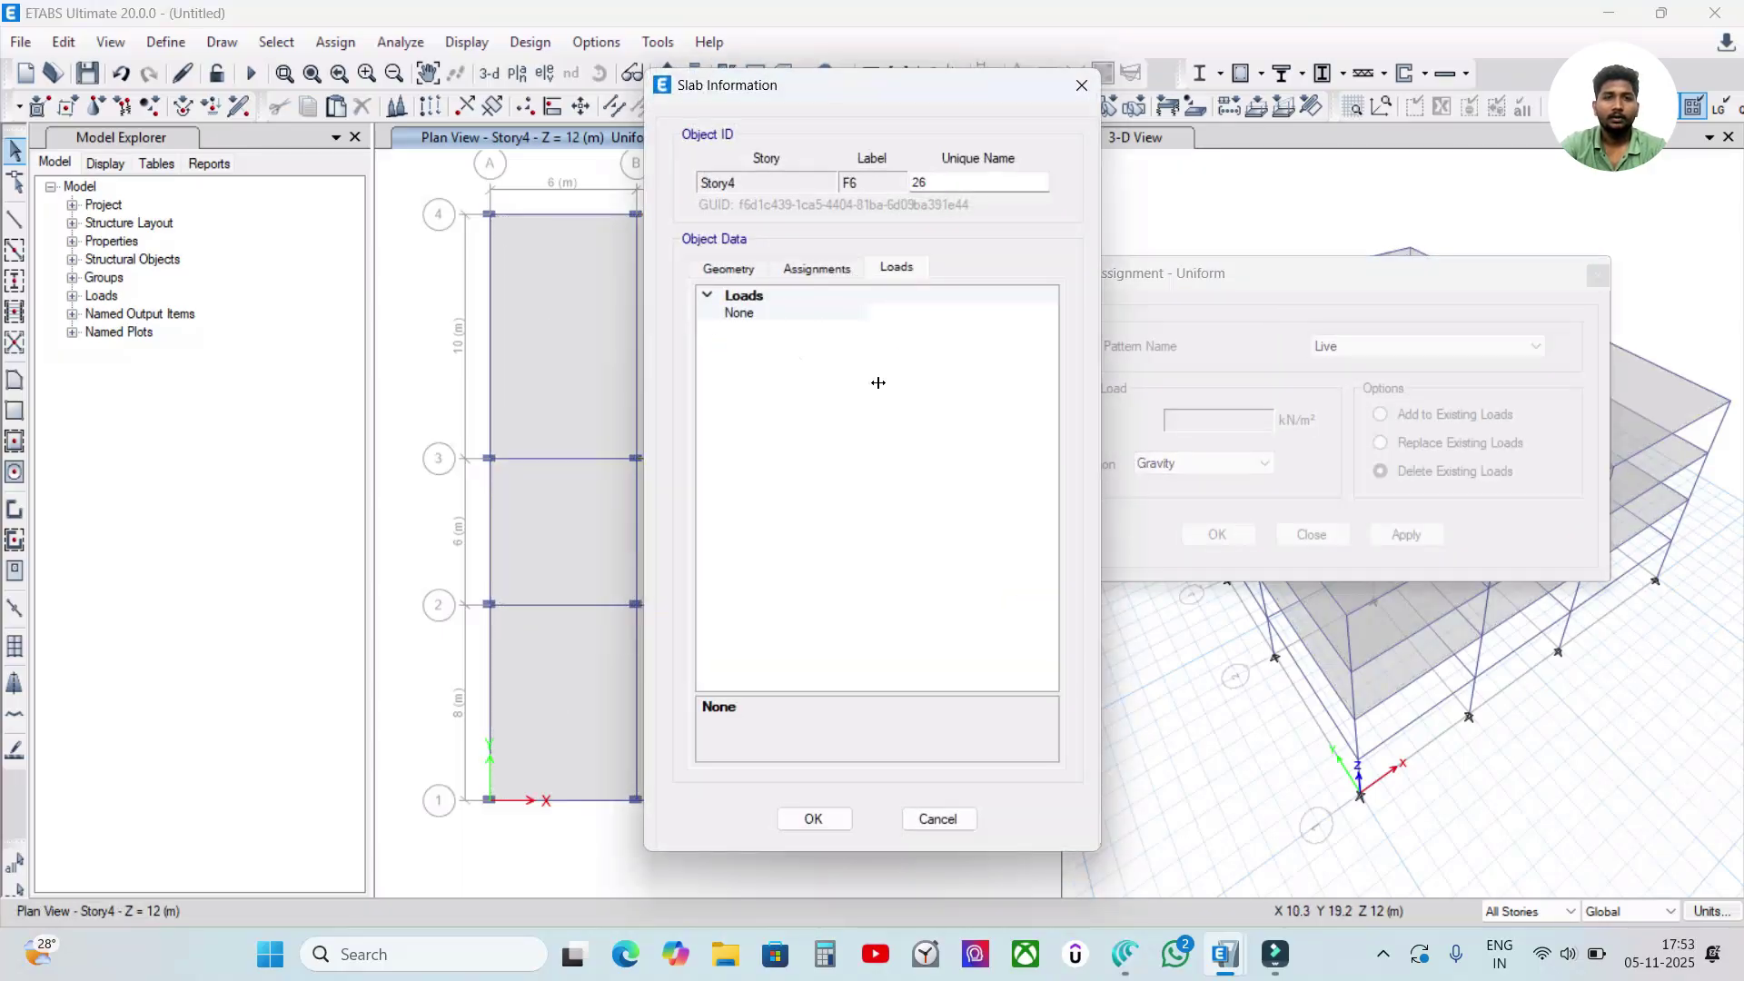
pyautogui.click(1081, 84)
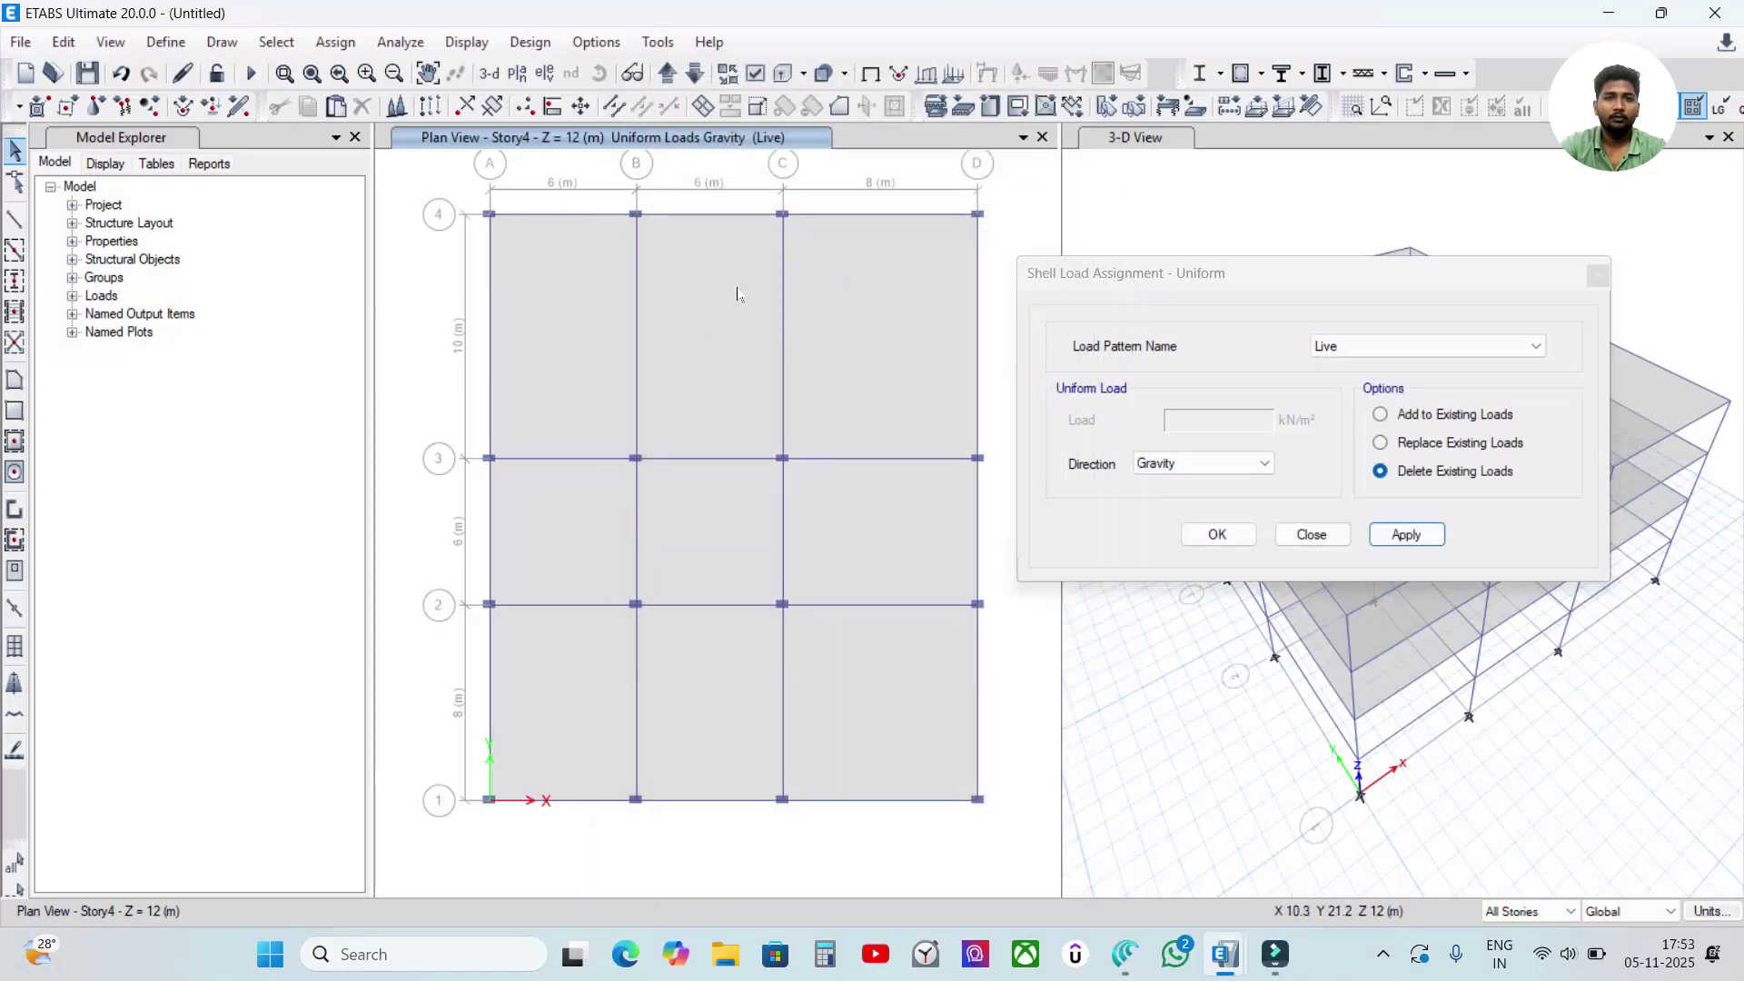
pyautogui.rightClick(703, 334)
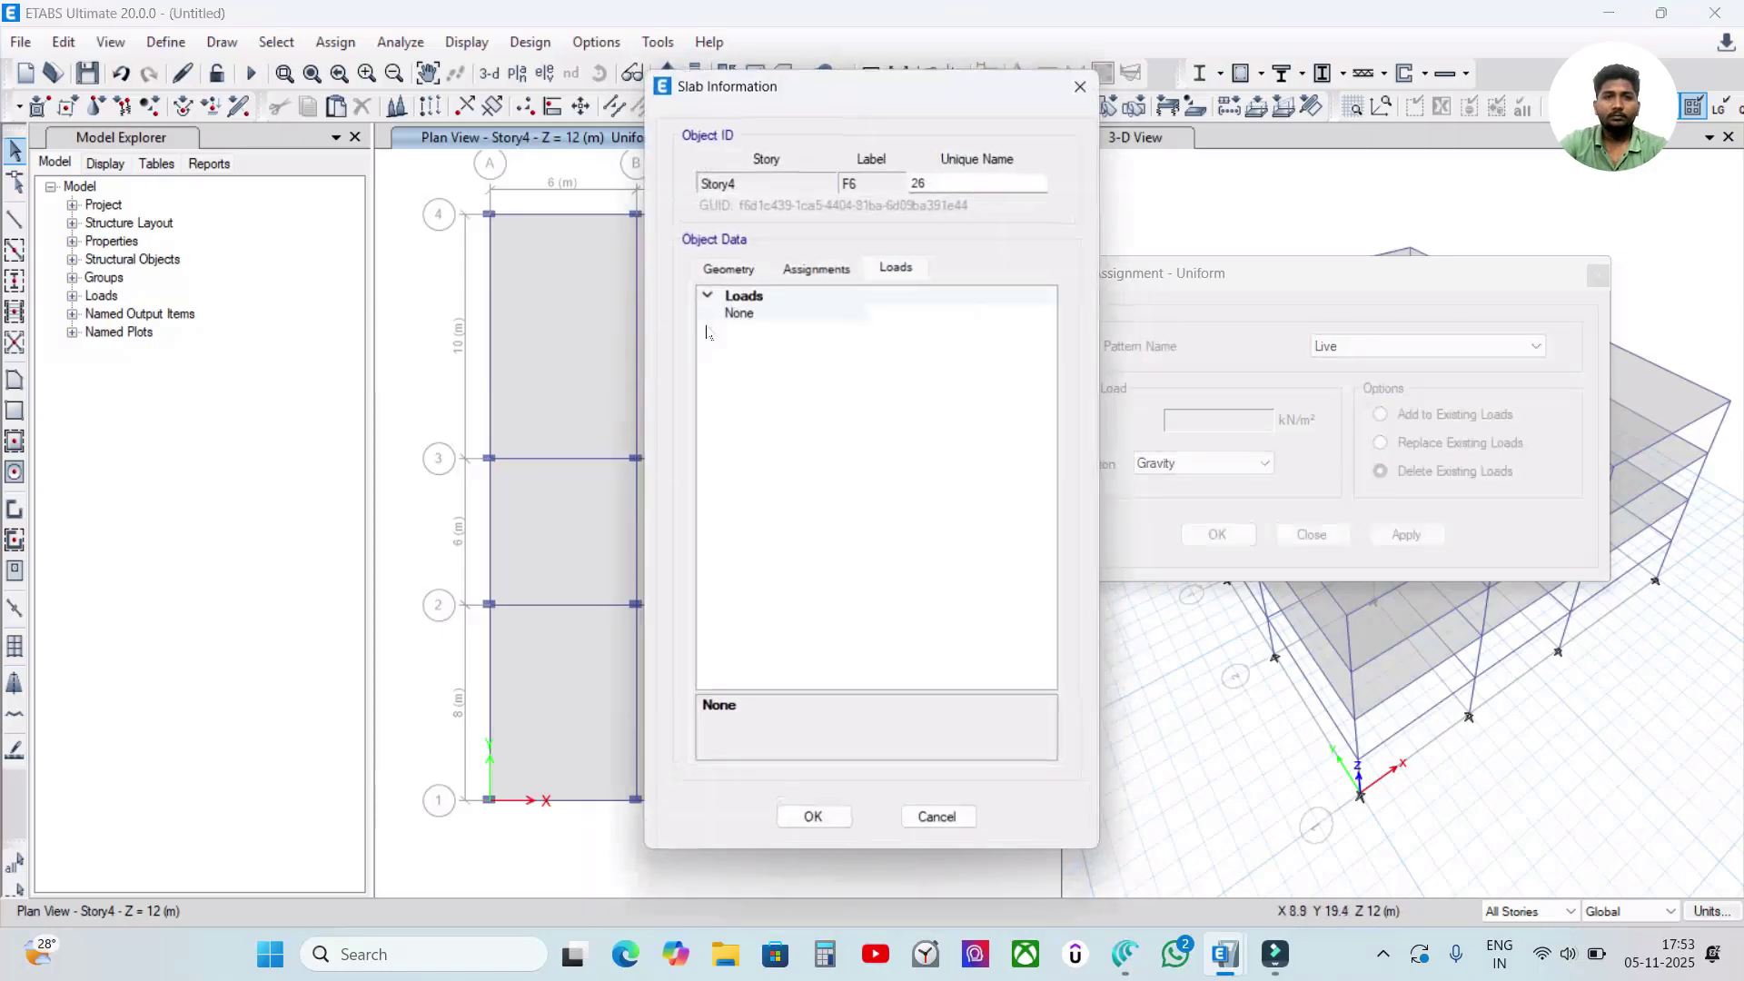
pyautogui.click(938, 818)
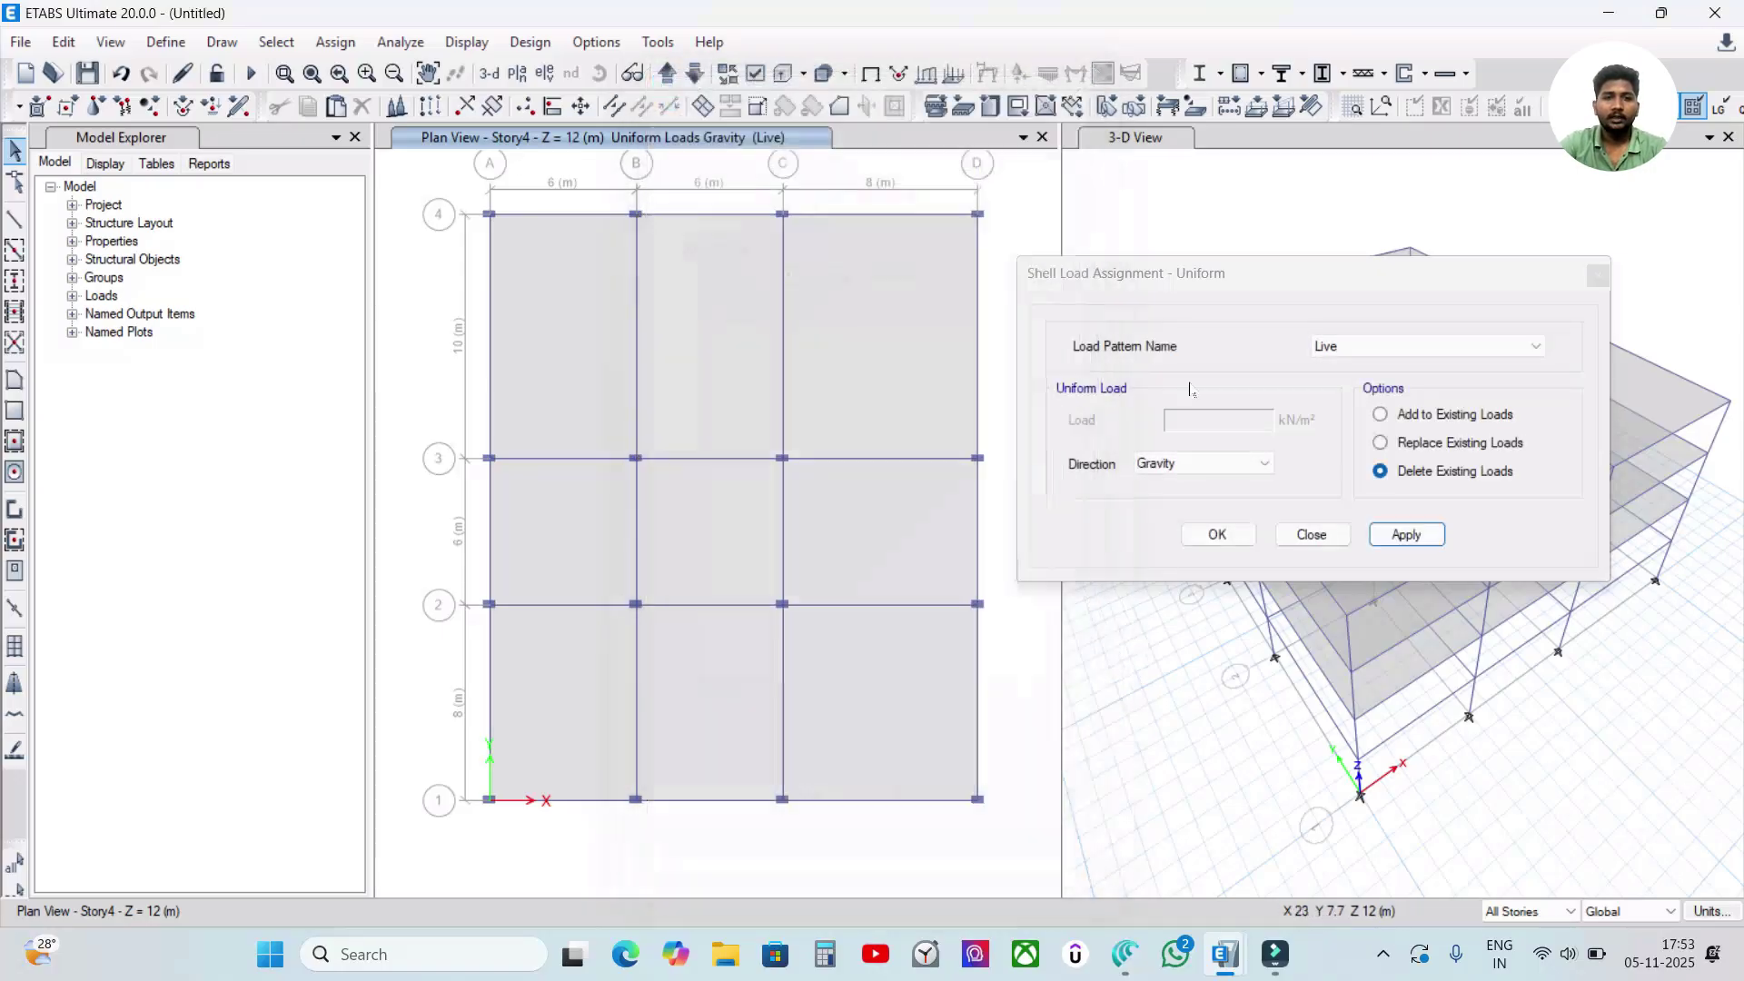
# - Reselect the nine slab panels on the Story4 plan for all stories
pyautogui.moveTo(1254, 282); pyautogui.dragTo(1179, 296)
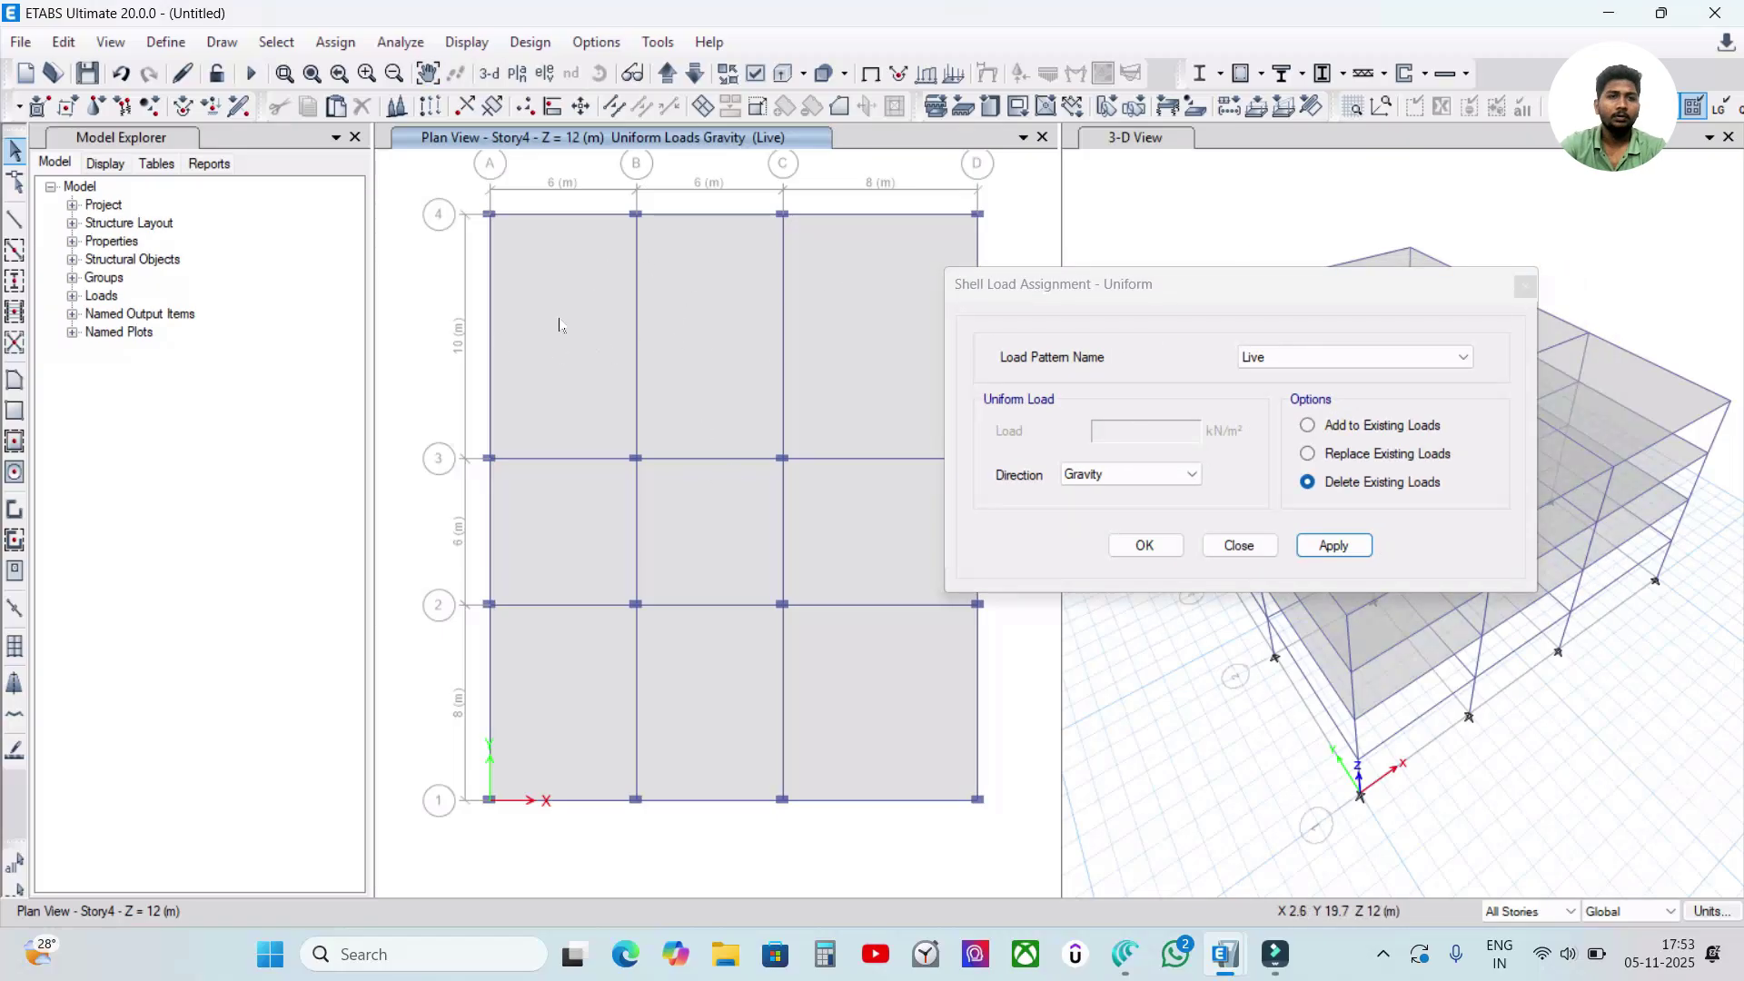
pyautogui.click(276, 42)
pyautogui.click(317, 173)
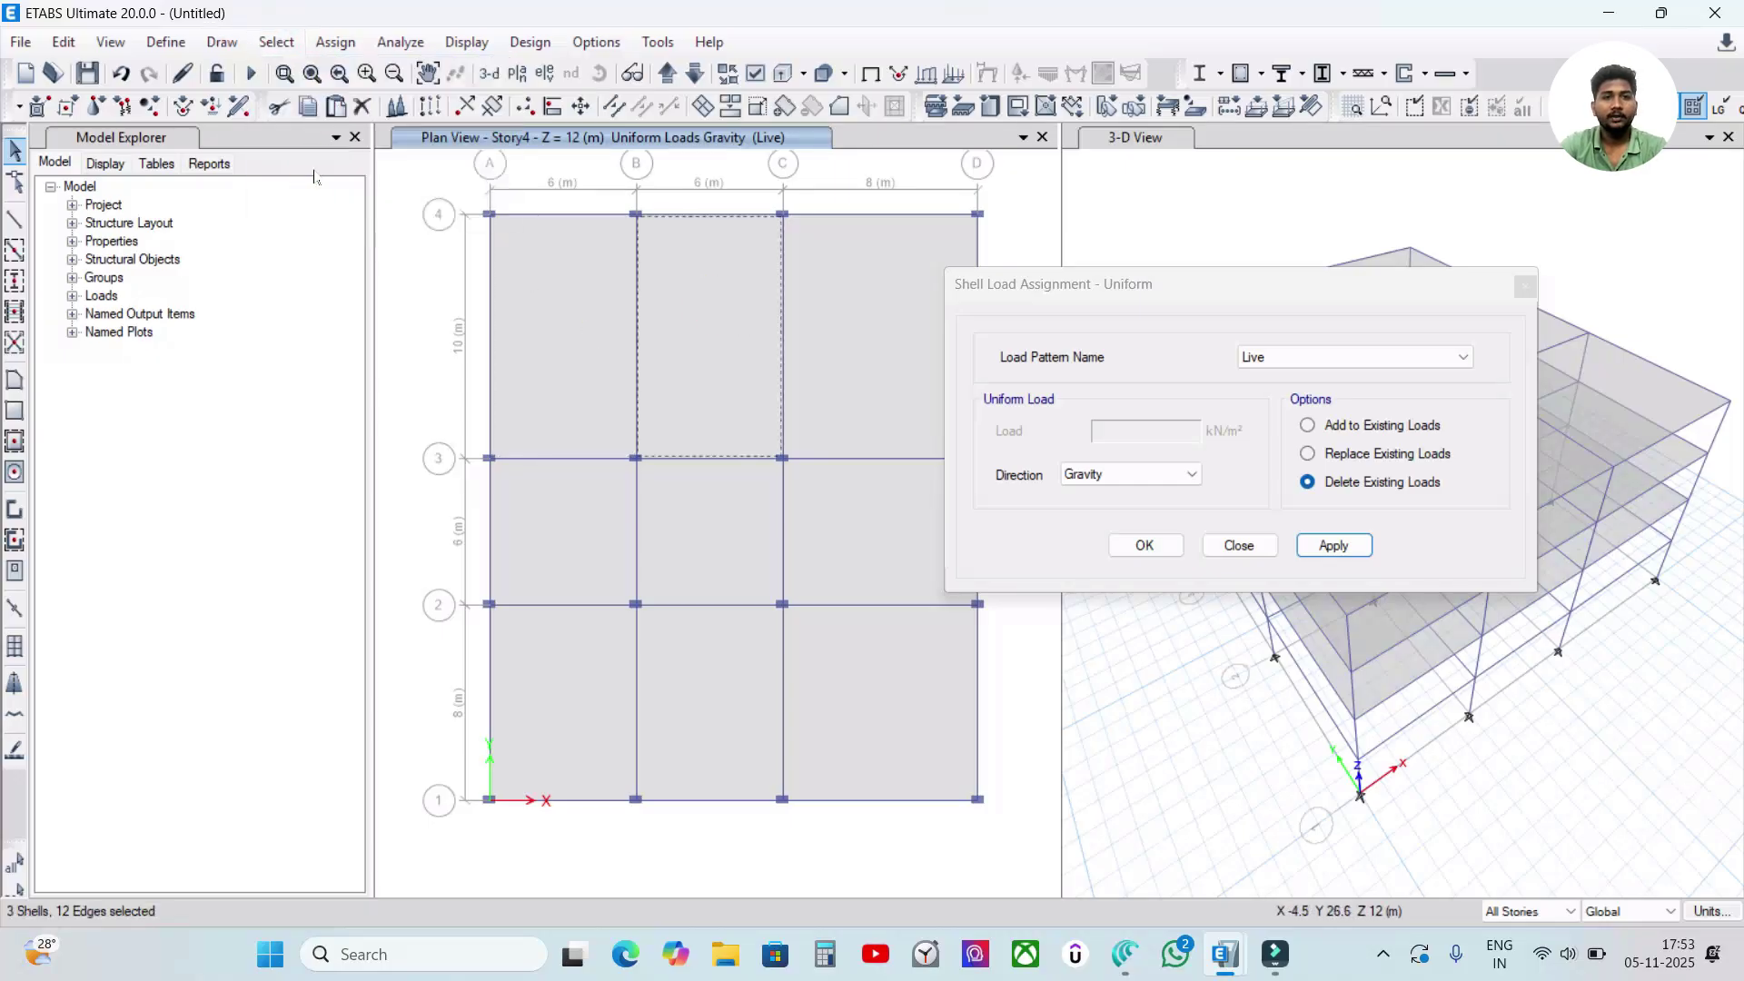
pyautogui.click(599, 274)
pyautogui.click(842, 287)
pyautogui.click(603, 520)
pyautogui.click(696, 521)
pyautogui.click(845, 521)
pyautogui.click(679, 676)
pyautogui.click(594, 684)
pyautogui.click(843, 696)
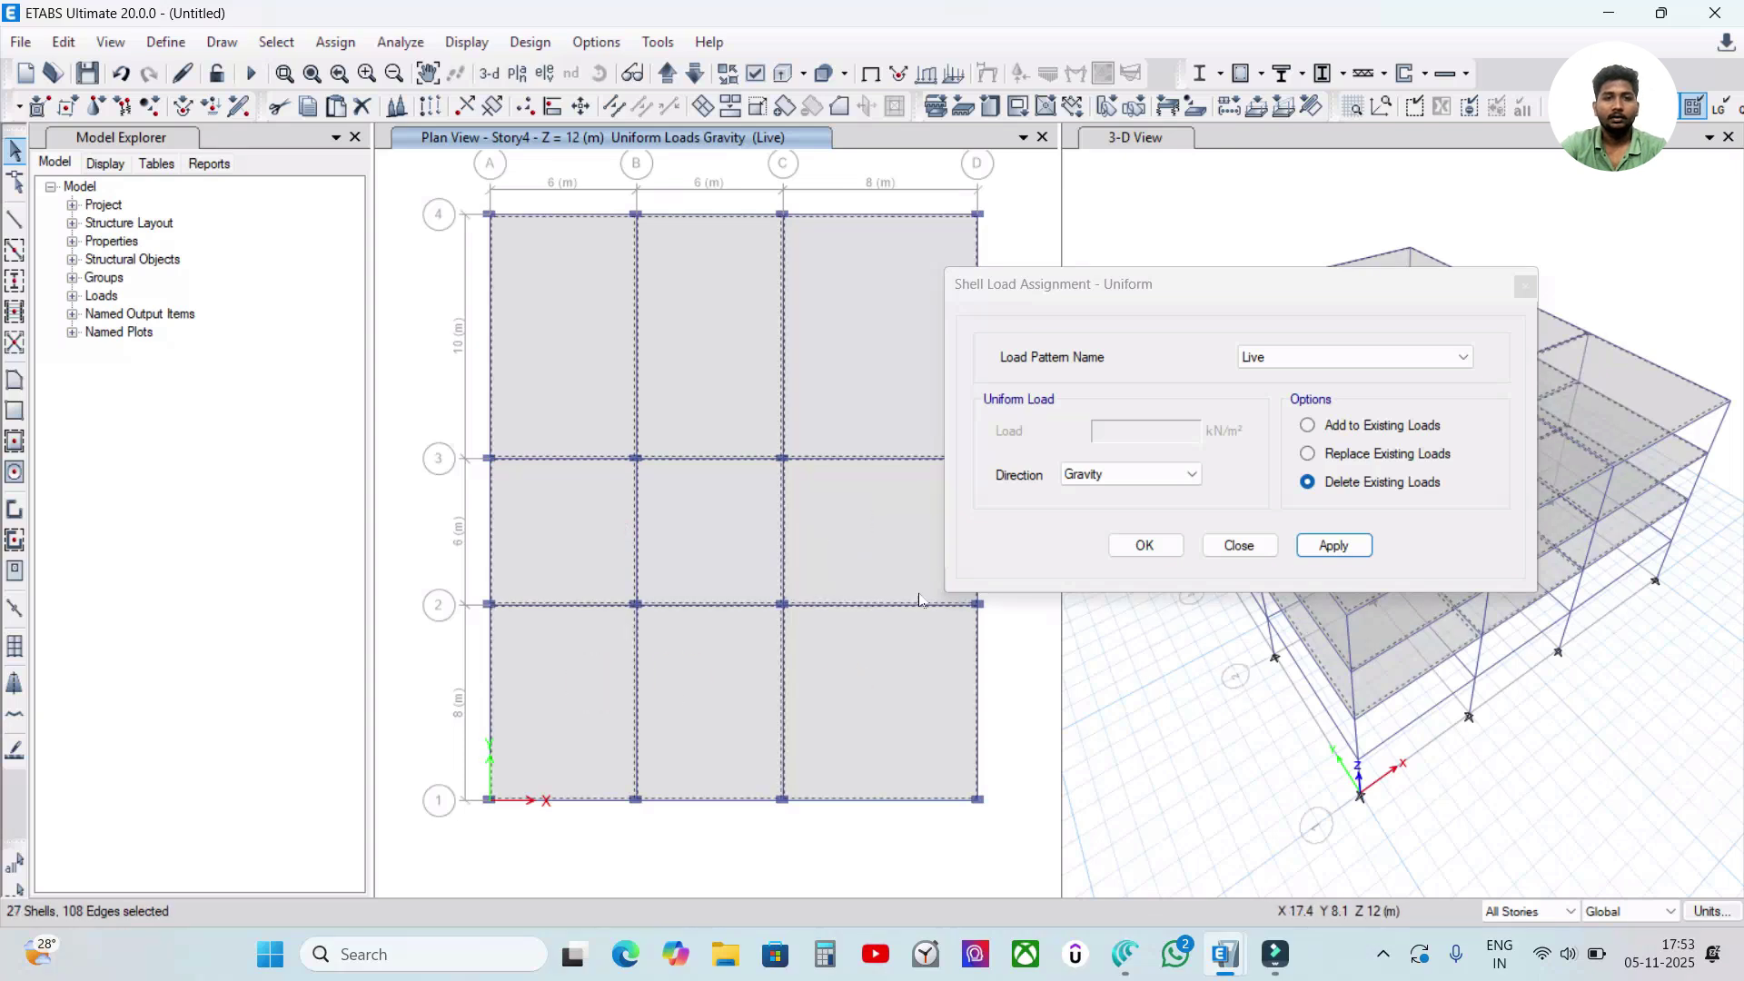
# - Assign a uniform roof live load of 1.5 kN/m² in the Gravity direction to the selected slabs, replacing existing loads
pyautogui.moveTo(1094, 290); pyautogui.dragTo(556, 235)
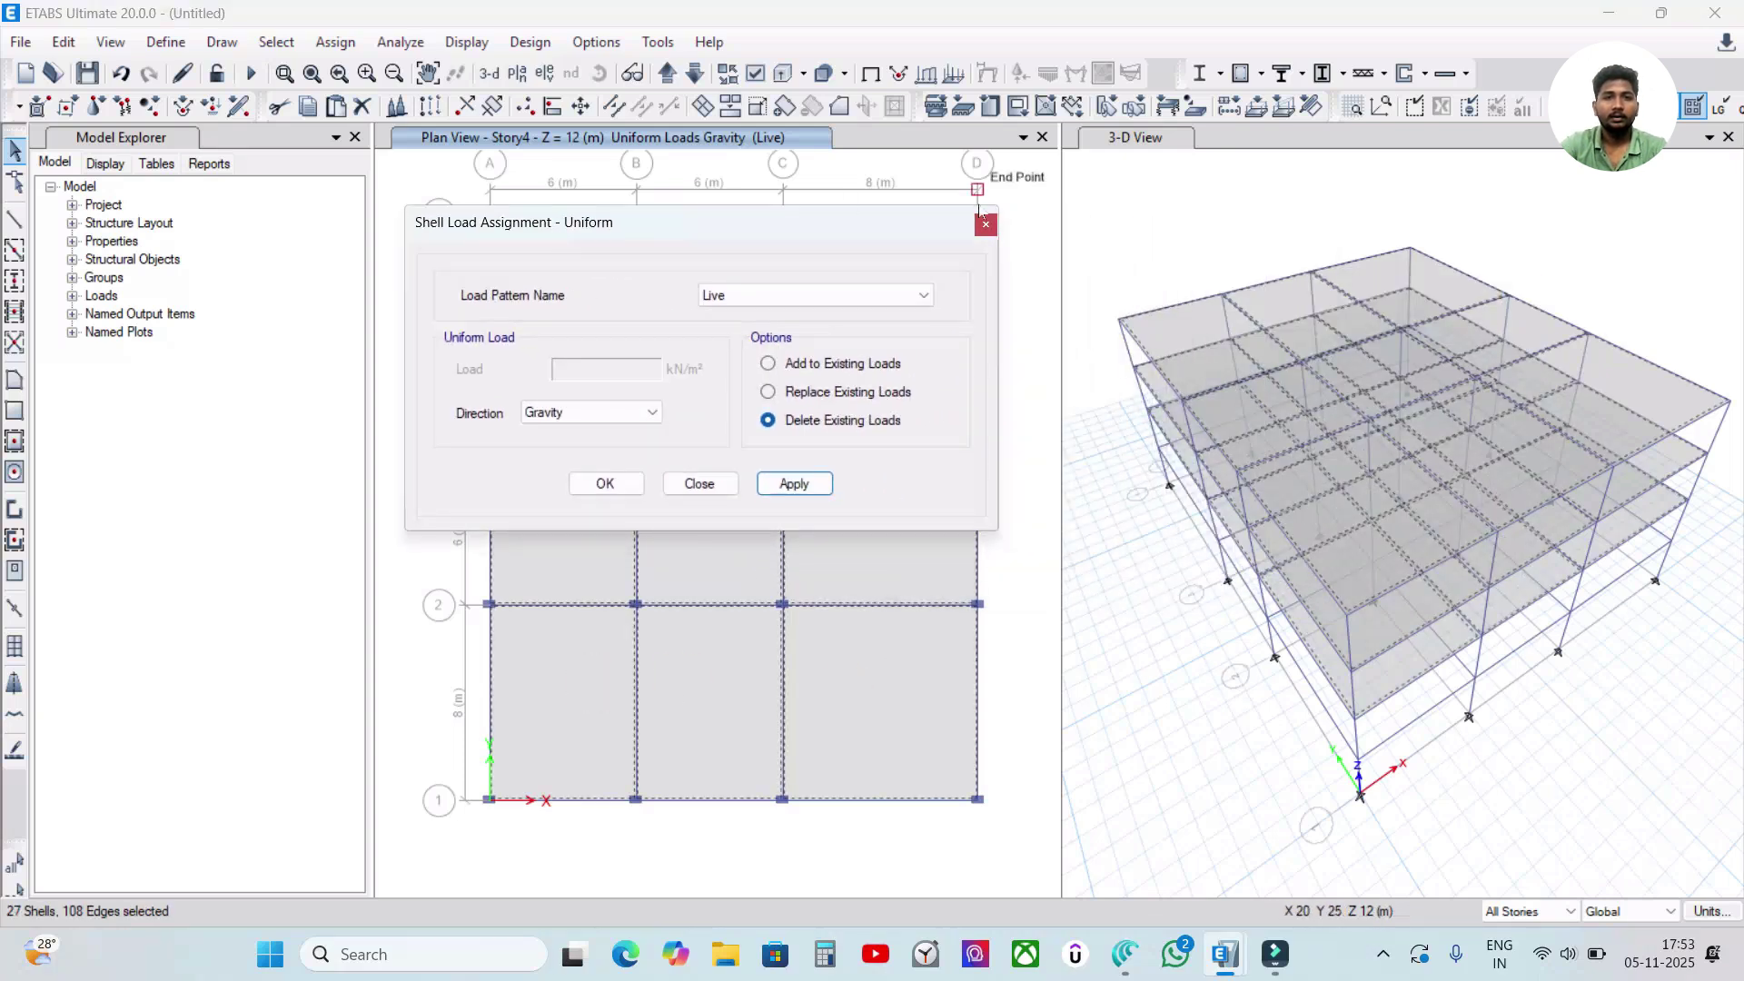
pyautogui.click(984, 224)
pyautogui.click(343, 43)
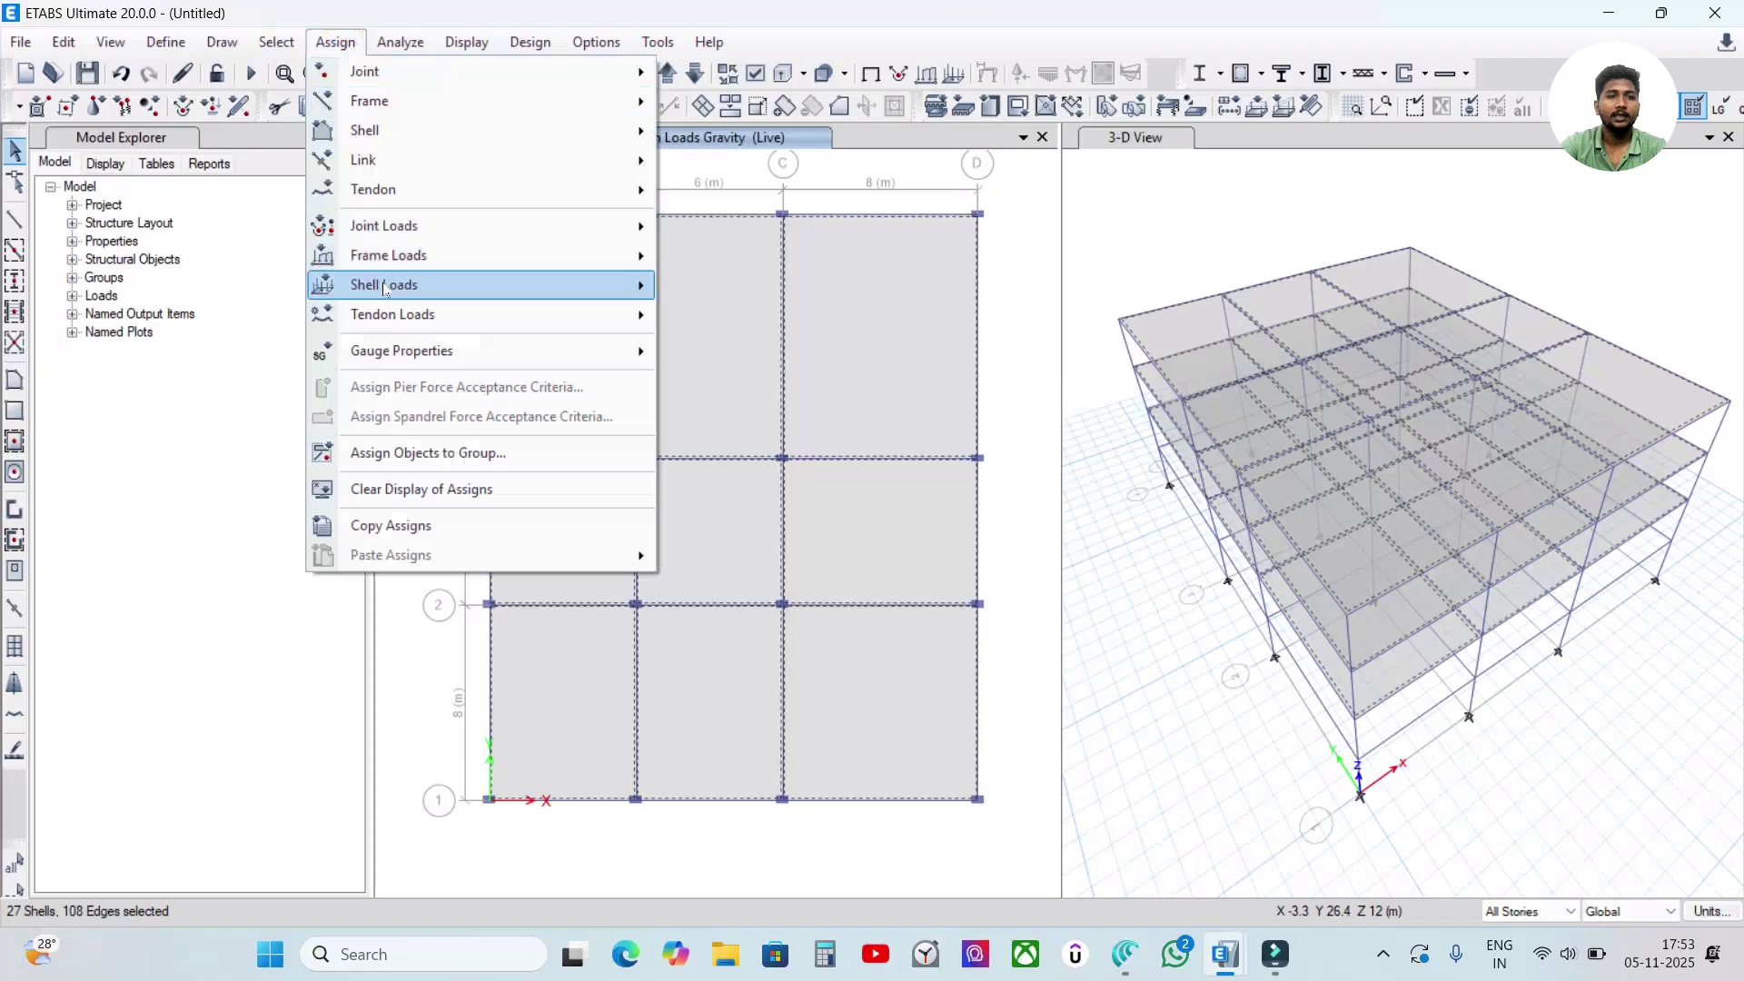
pyautogui.moveTo(386, 266)
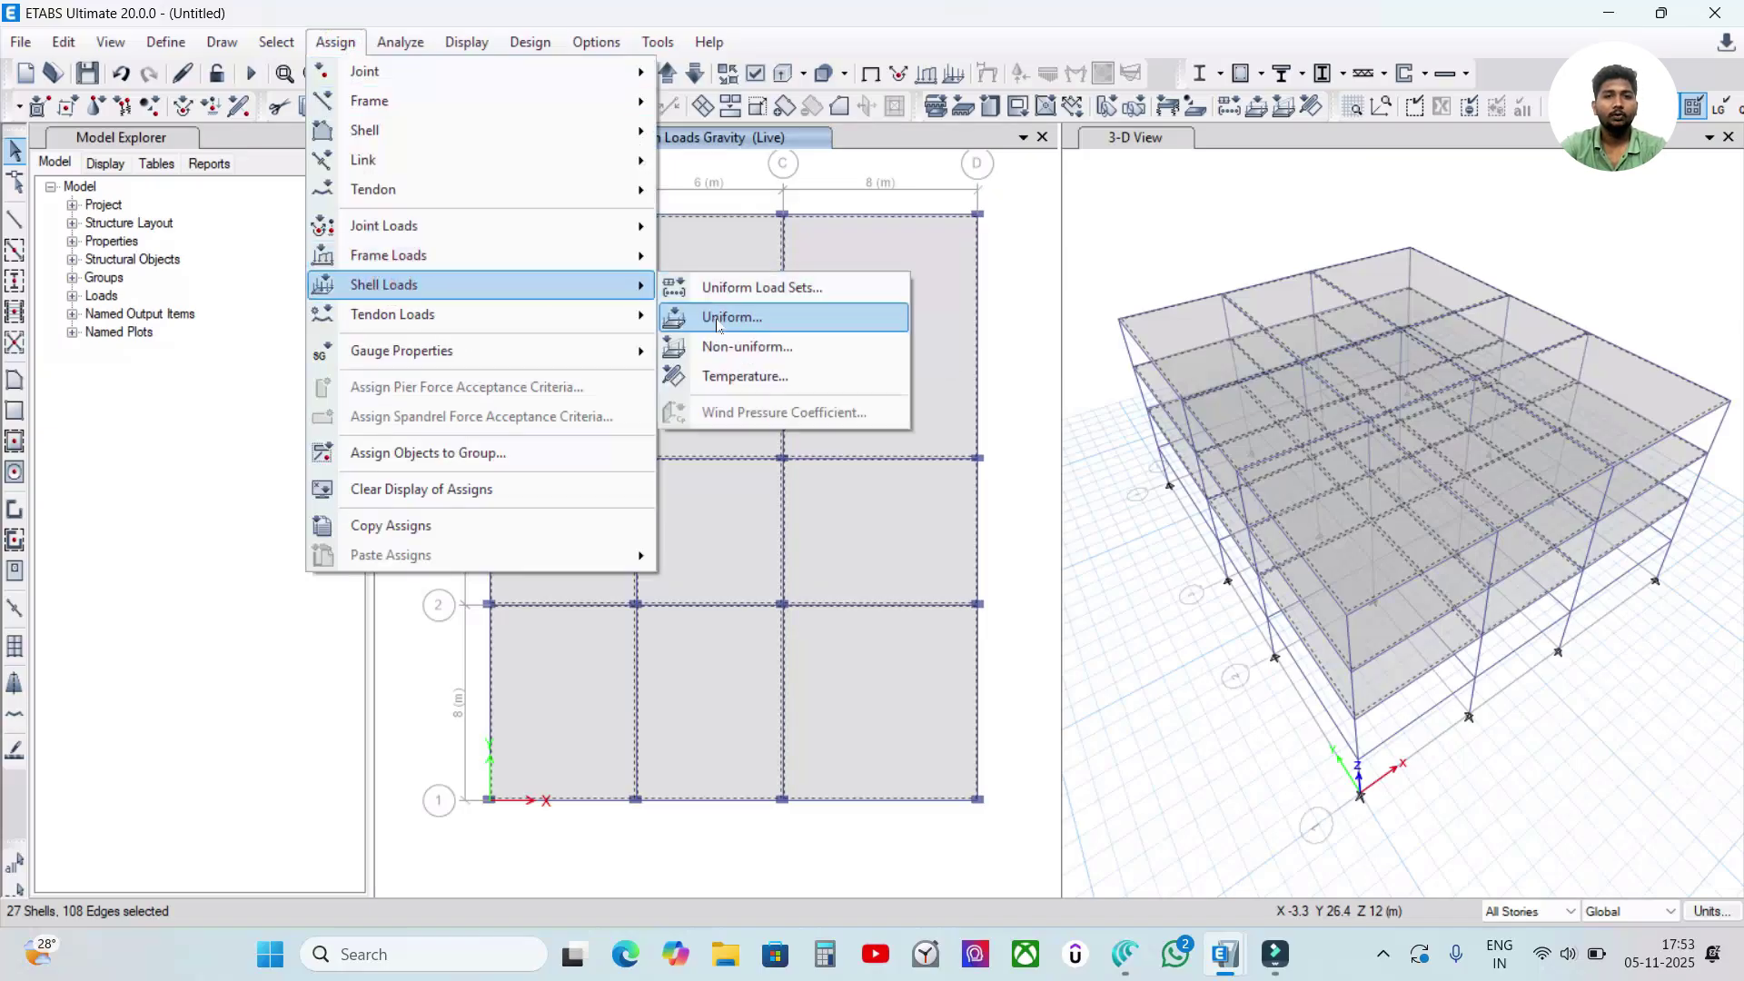
pyautogui.click(719, 320)
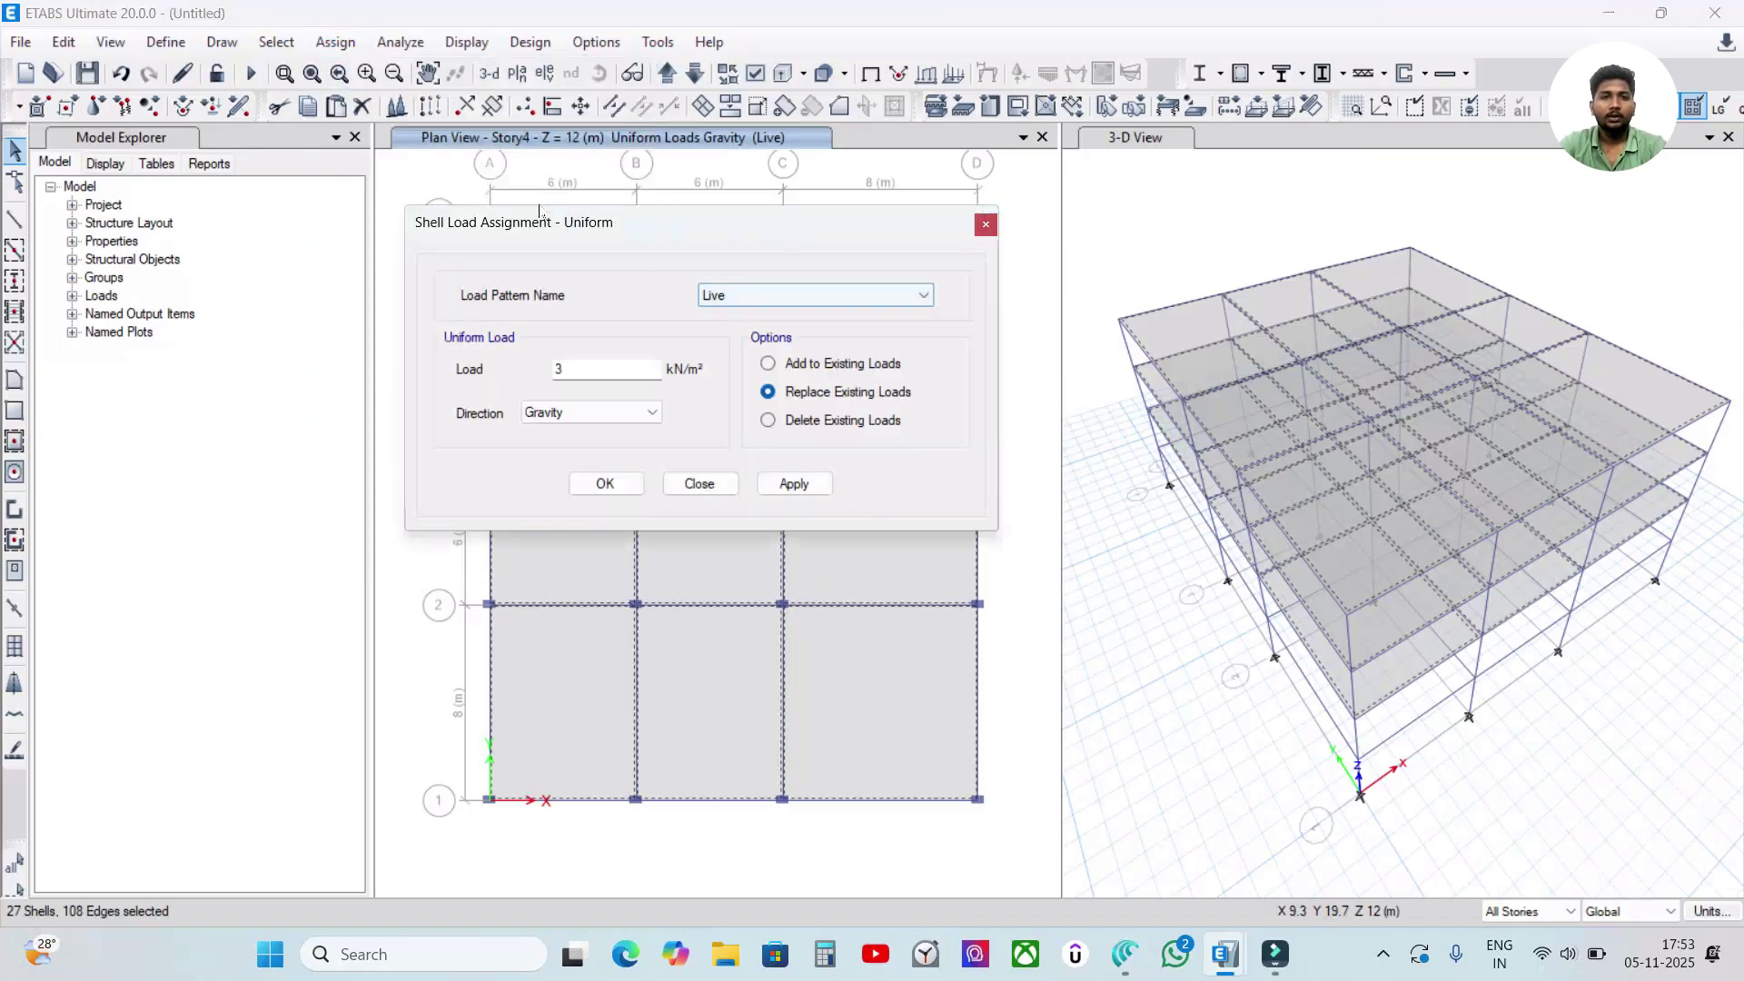
pyautogui.click(773, 297)
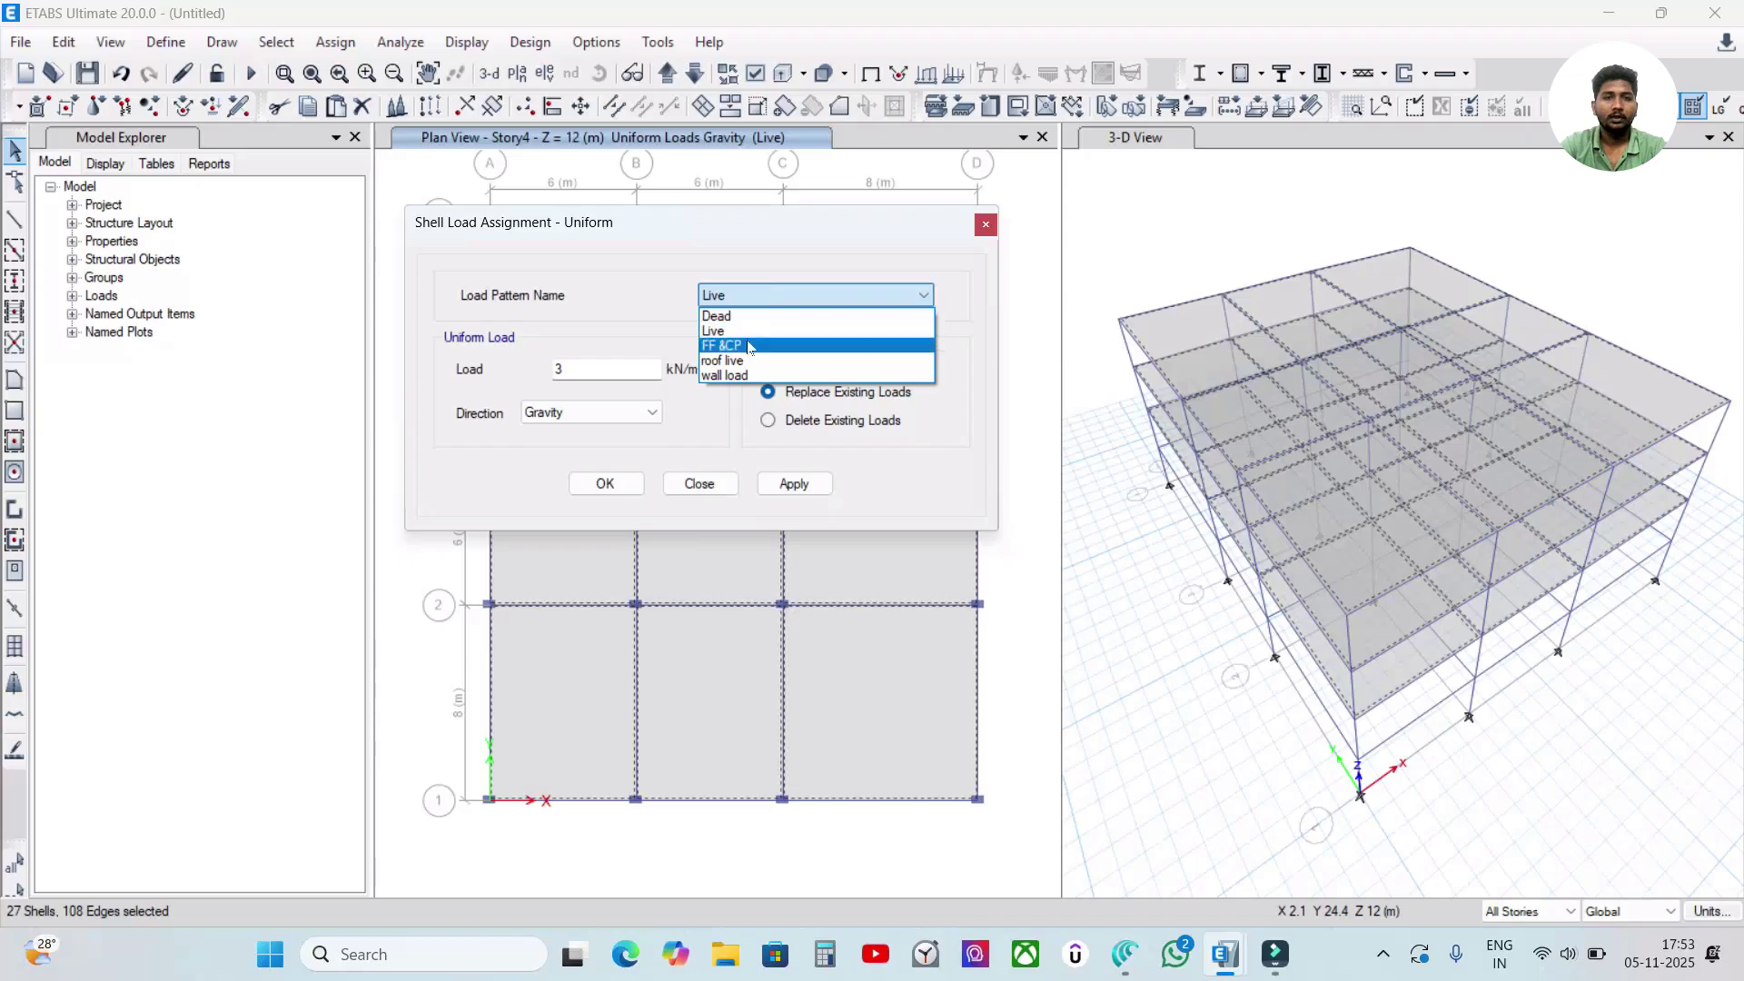
pyautogui.click(727, 361)
pyautogui.press('Tab')
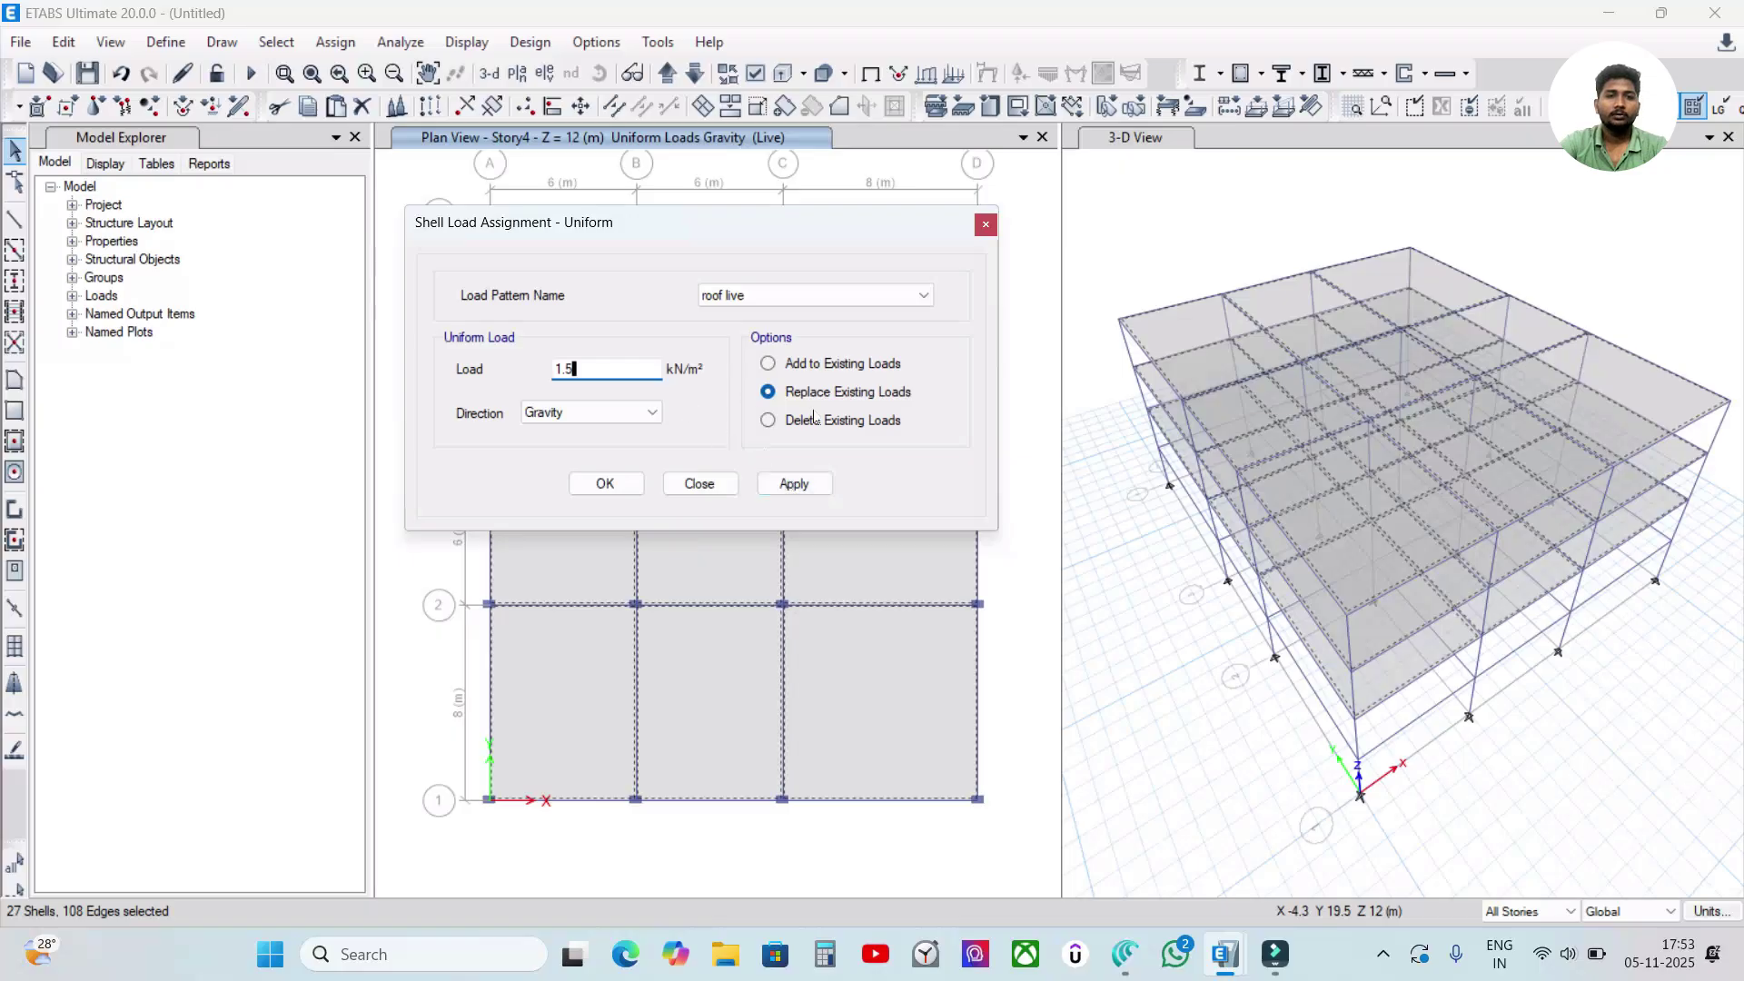
pyautogui.click(604, 483)
# - Check the load assignments of the slab panel between grids B–C and 3–4 on Story4 and Story3
pyautogui.rightClick(699, 500)
pyautogui.click(1079, 86)
pyautogui.click(695, 72)
pyautogui.rightClick(698, 500)
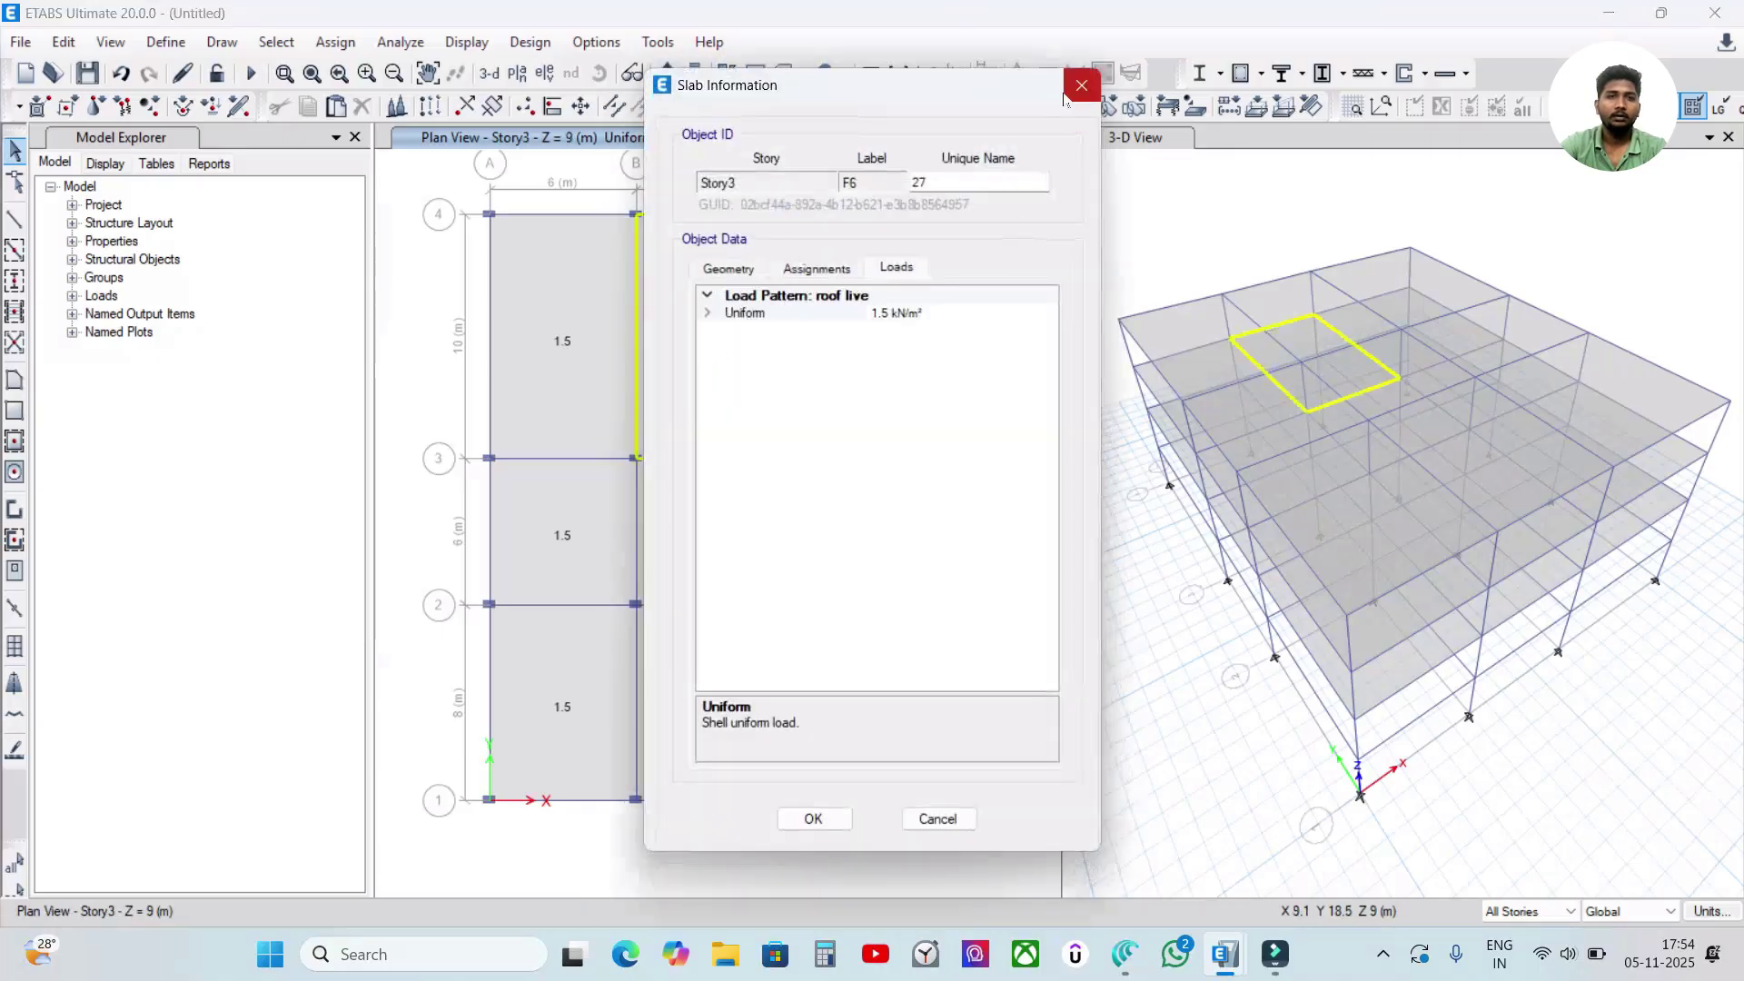
pyautogui.click(1080, 85)
pyautogui.click(625, 386)
pyautogui.rightClick(676, 380)
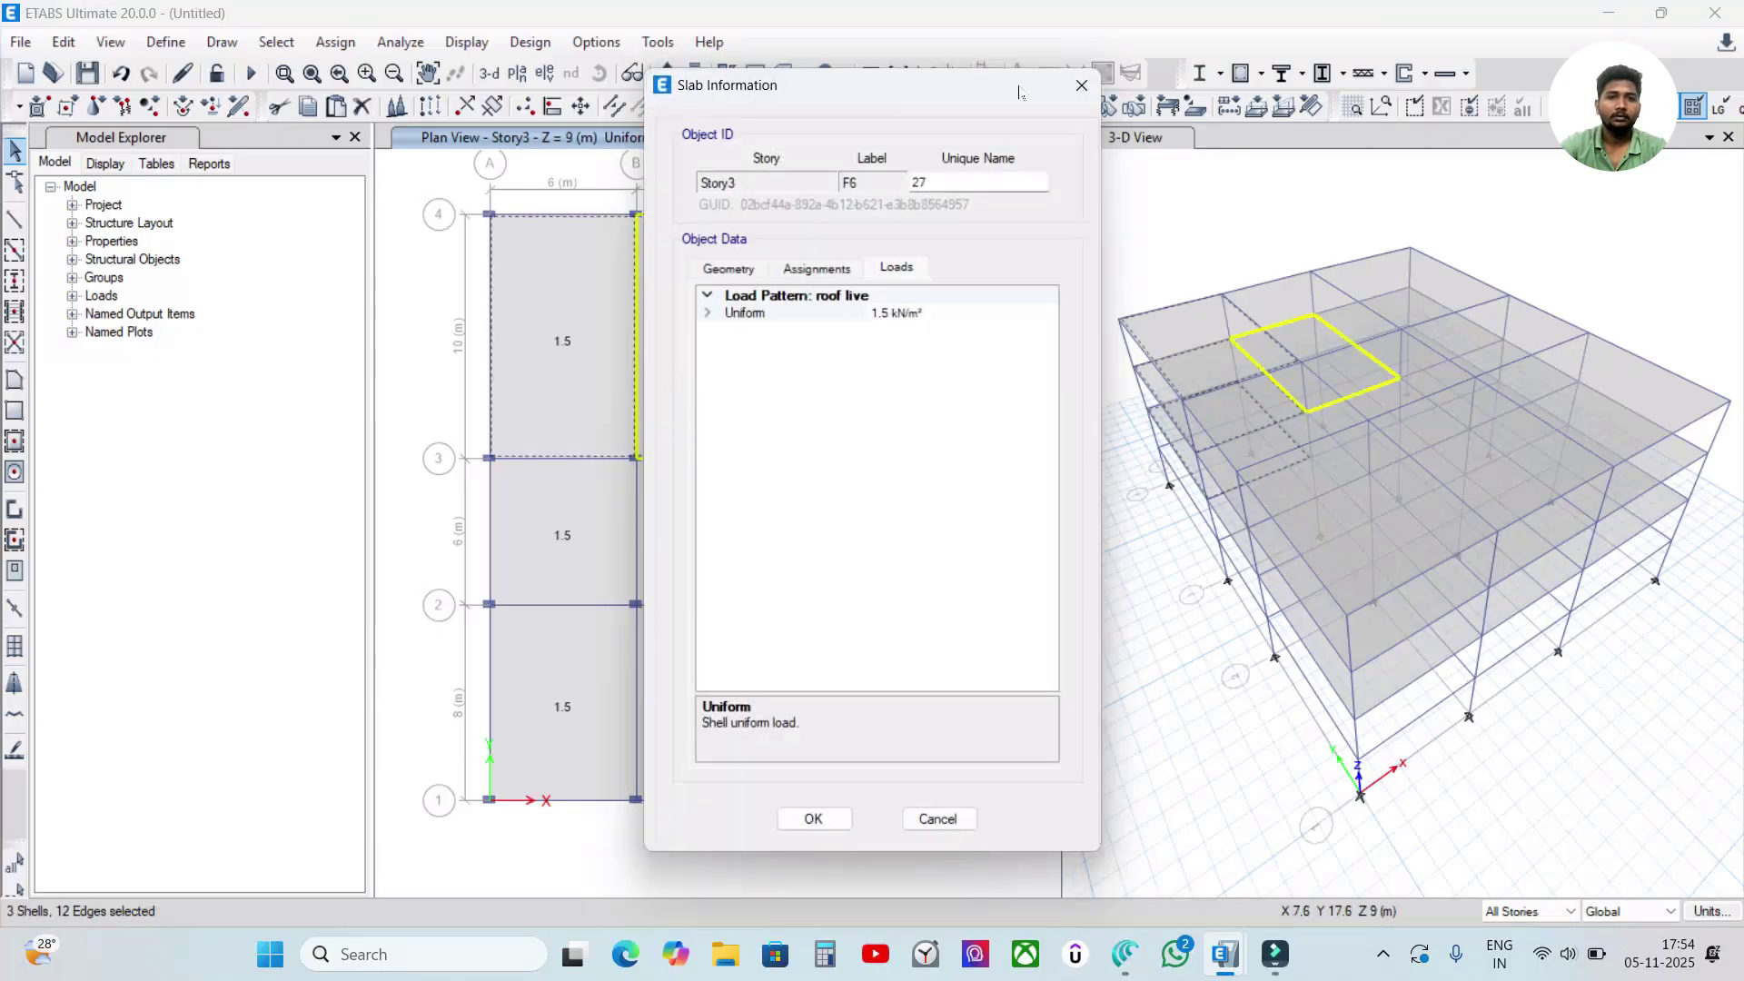
pyautogui.click(1067, 29)
# - Change the plan selection scope to One Story and show the Story3 plan
pyautogui.click(1529, 911)
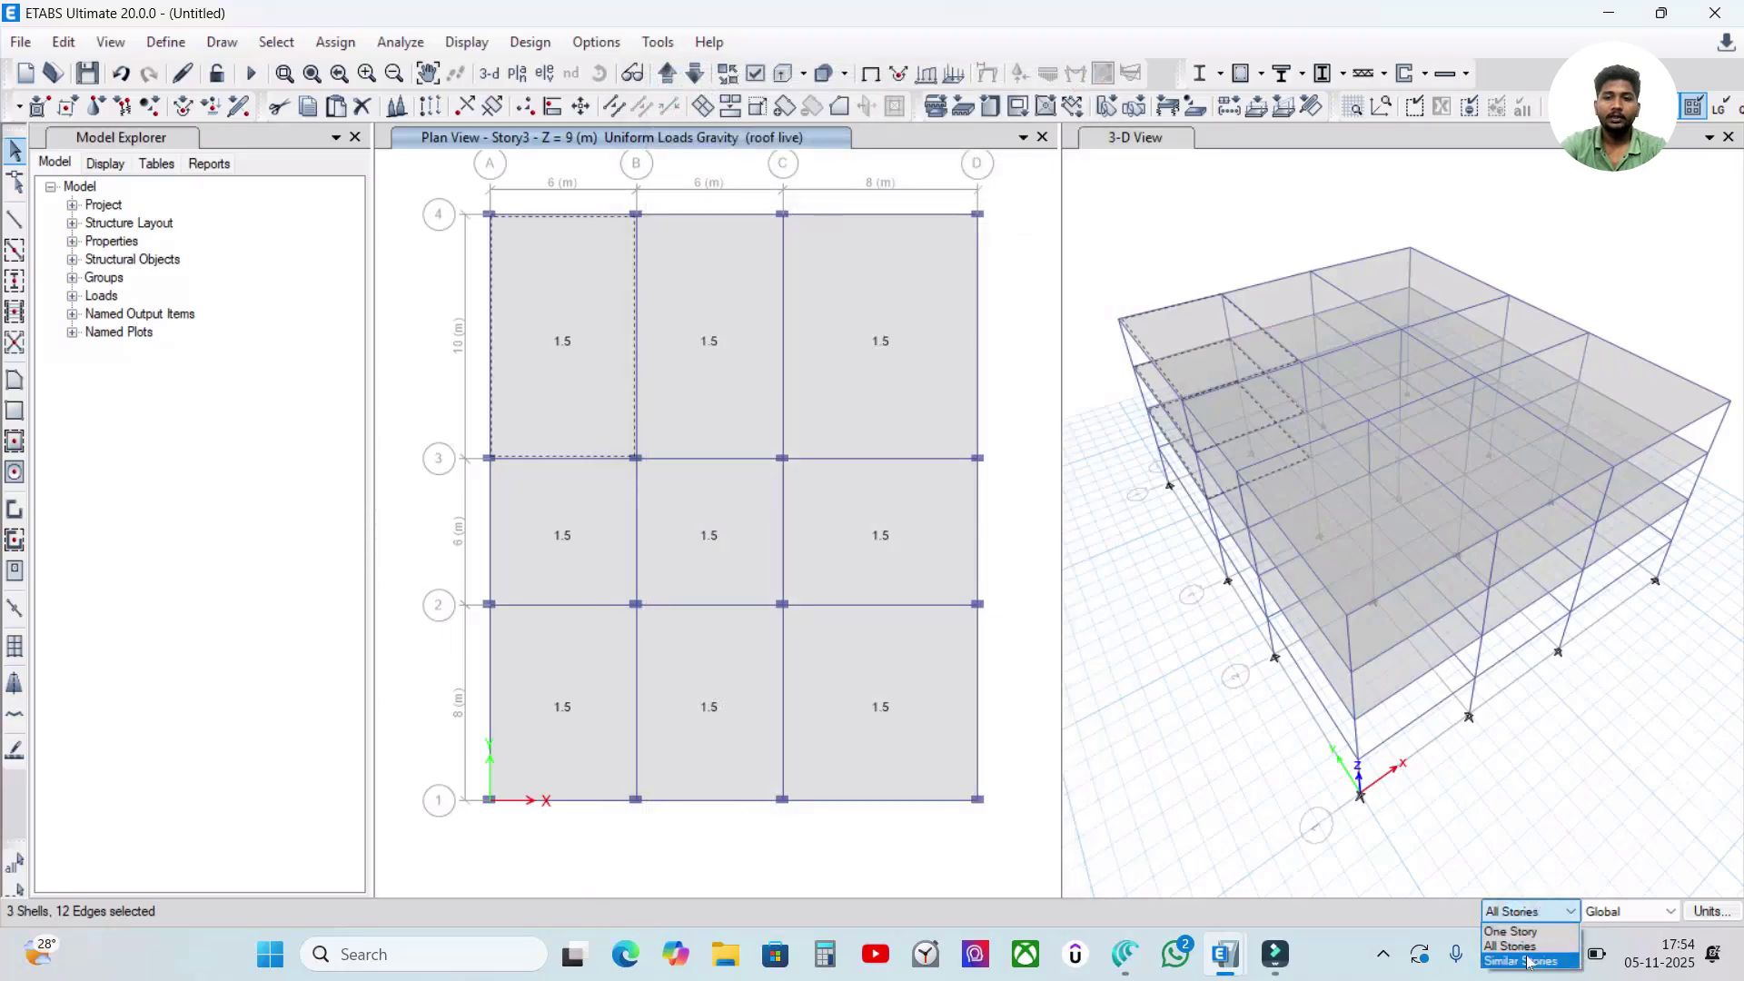
pyautogui.click(1517, 937)
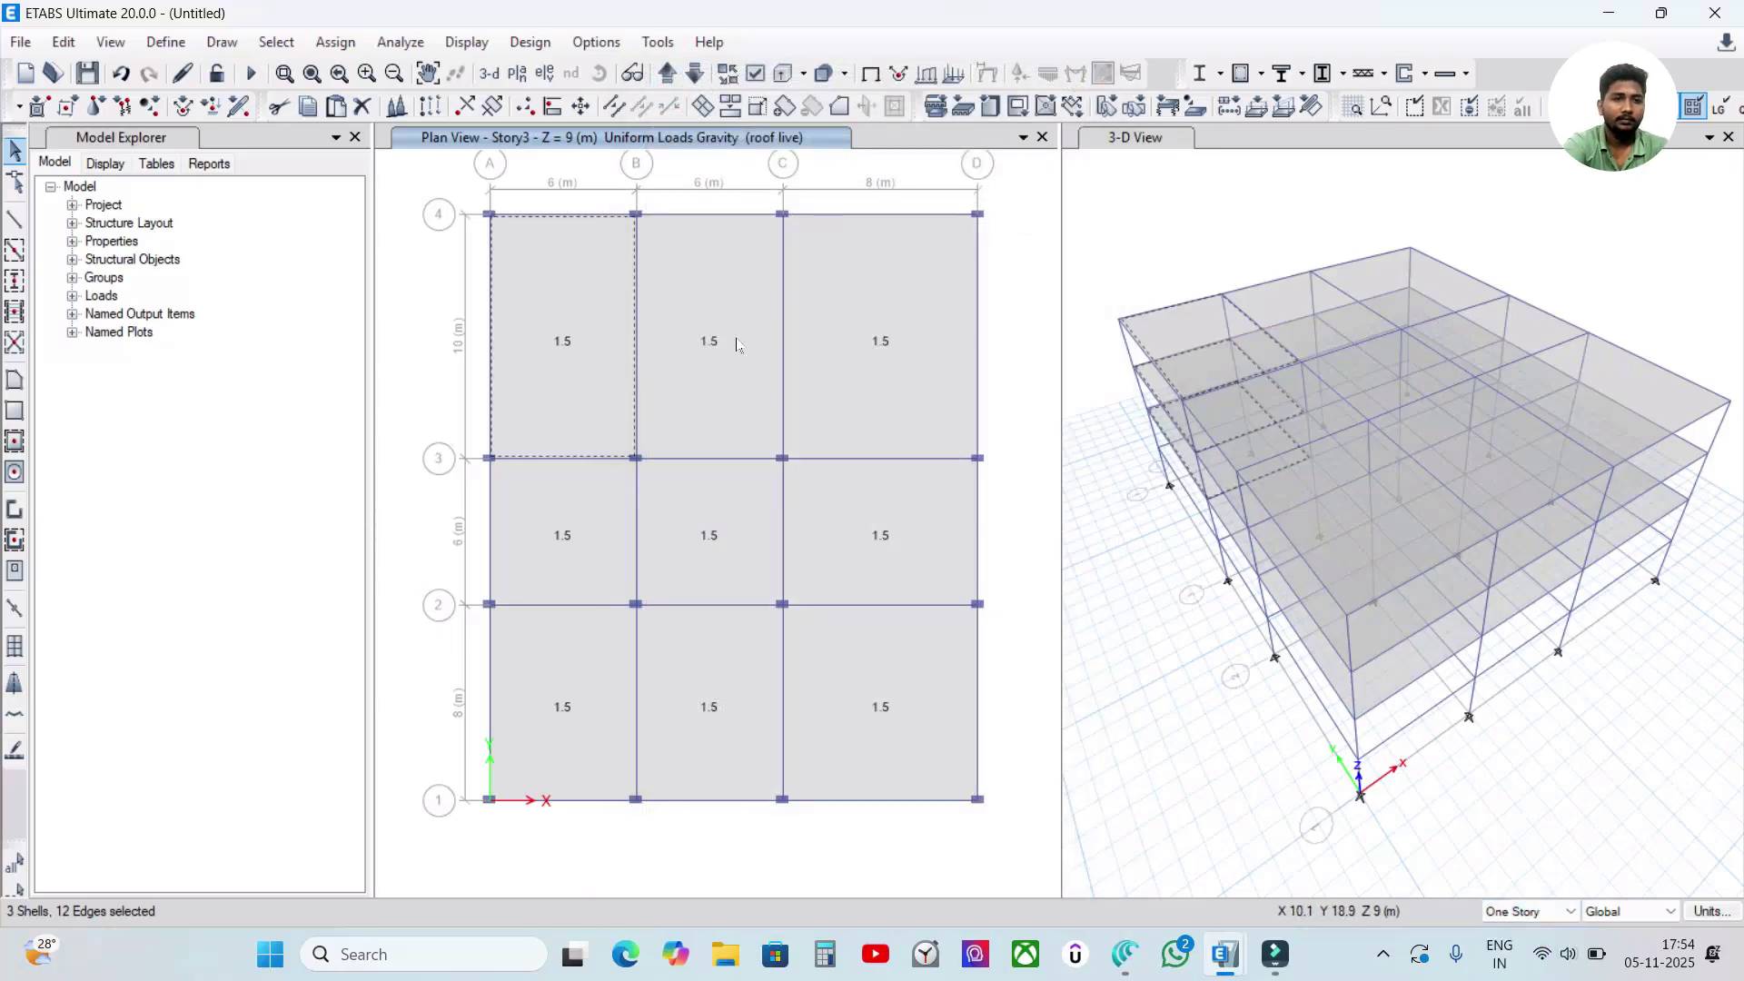
pyautogui.click(667, 73)
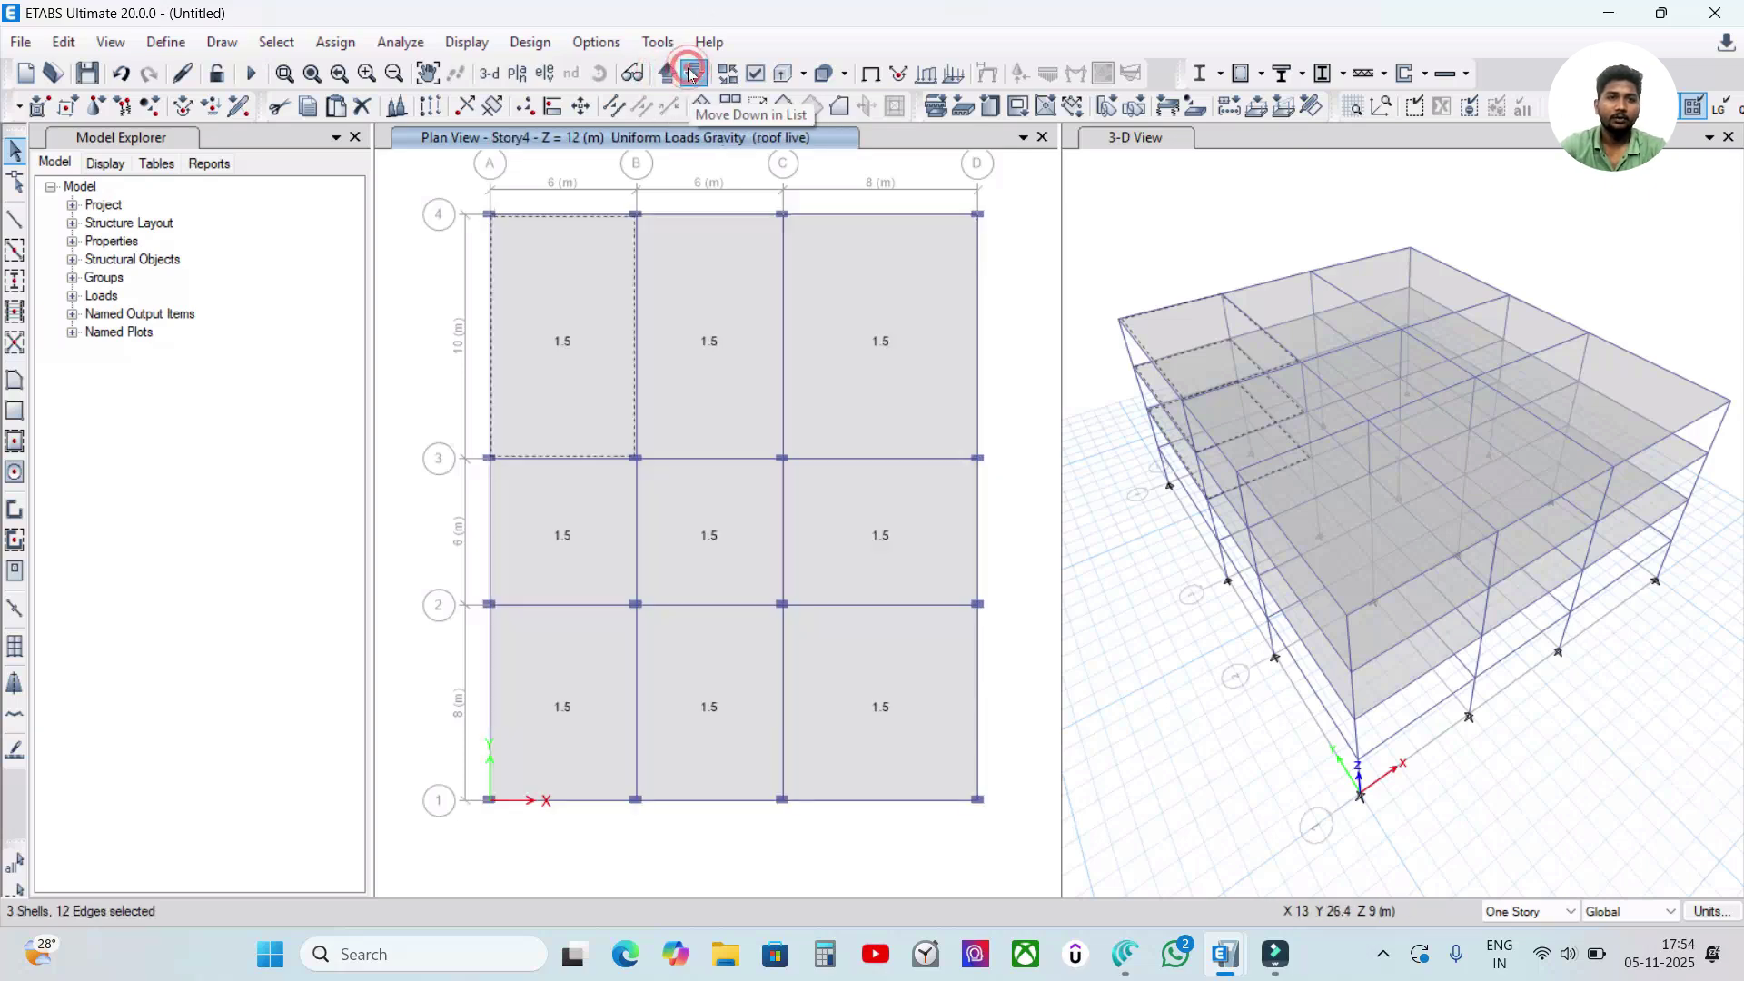
pyautogui.click(692, 72)
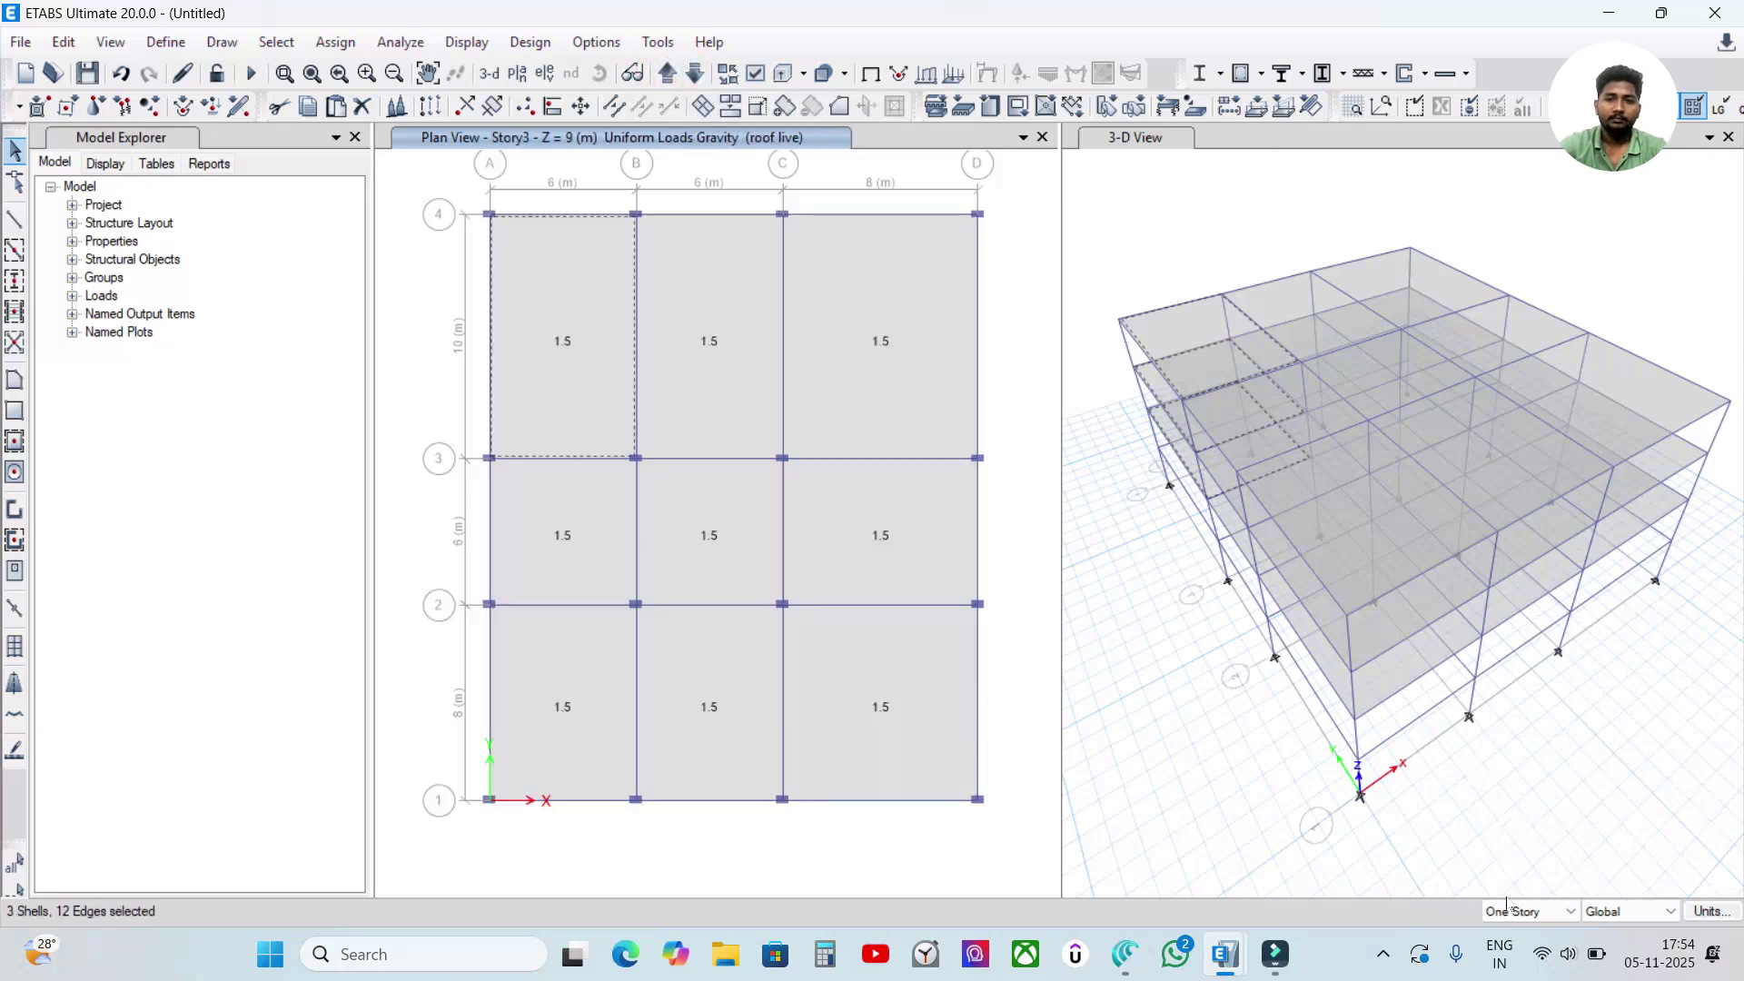
pyautogui.click(1526, 911)
pyautogui.click(1525, 930)
# - Select the nine slab panels on the Story3 plan
pyautogui.click(589, 377)
pyautogui.click(529, 365)
pyautogui.click(673, 357)
pyautogui.click(905, 351)
pyautogui.click(621, 499)
pyautogui.click(715, 482)
pyautogui.click(847, 501)
pyautogui.click(568, 638)
pyautogui.click(693, 650)
pyautogui.click(834, 648)
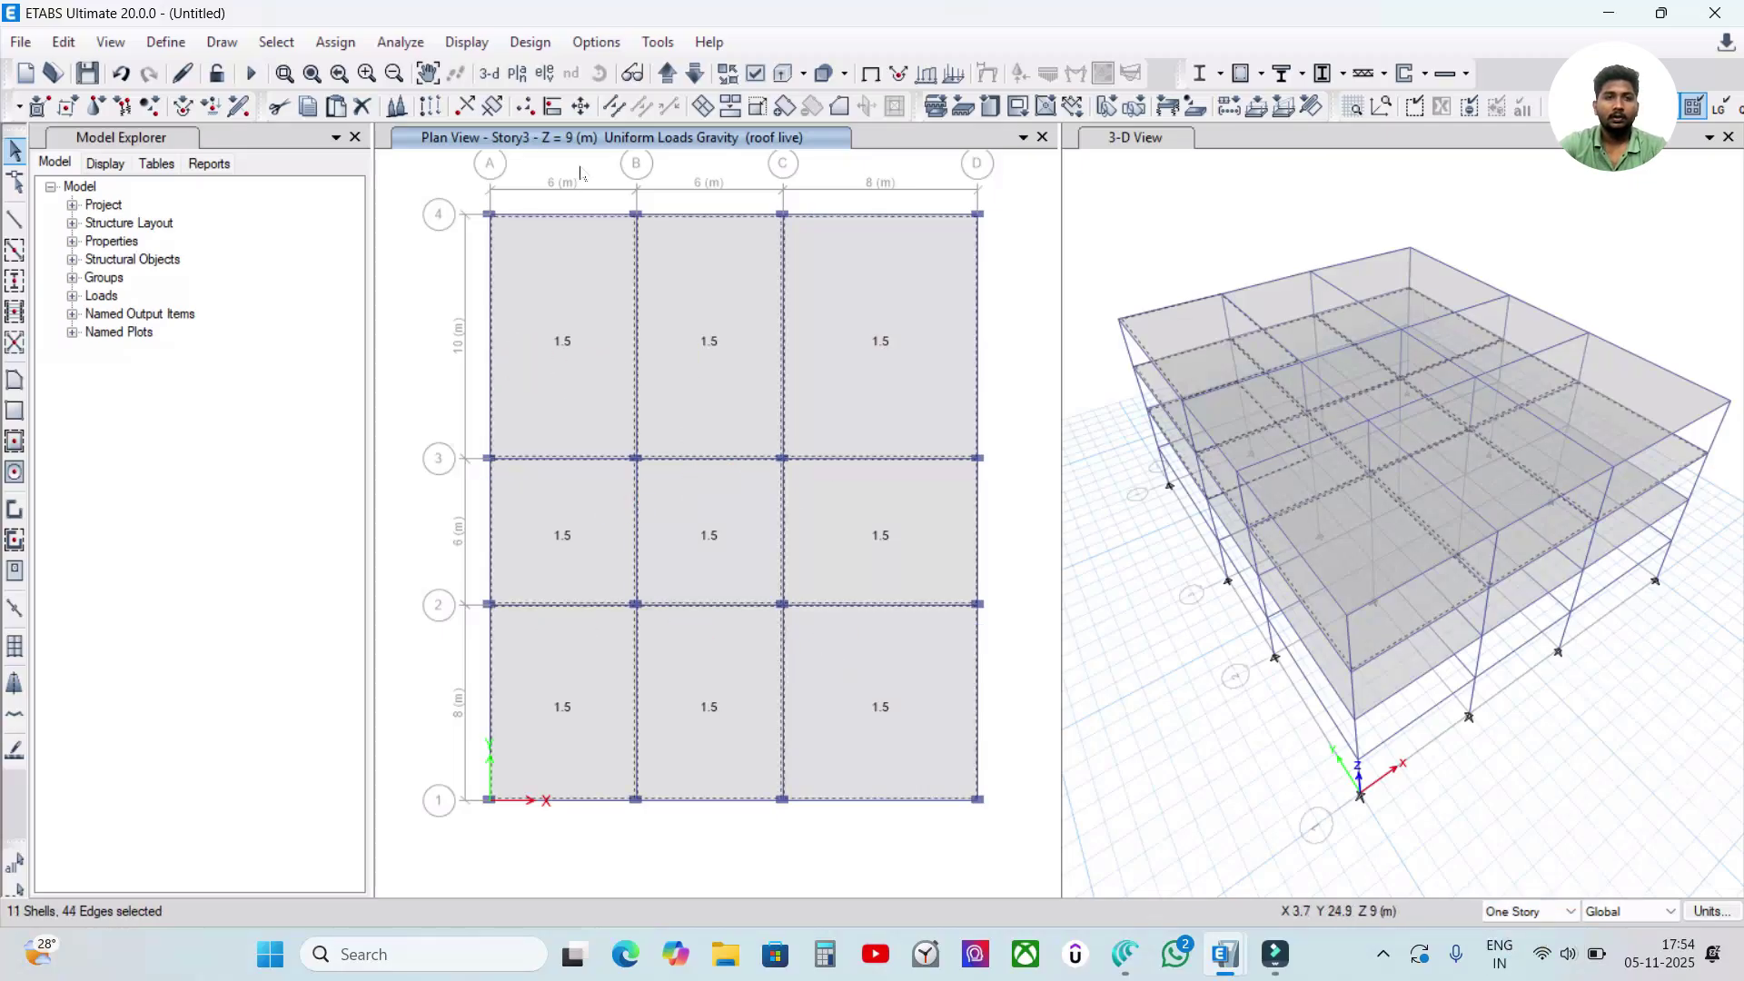
# - Add the nine slab panels of another typical floor below the roof to the selection
pyautogui.click(669, 72)
pyautogui.click(599, 312)
pyautogui.click(673, 305)
pyautogui.click(597, 324)
pyautogui.click(609, 538)
pyautogui.click(687, 523)
pyautogui.click(586, 643)
pyautogui.click(728, 658)
pyautogui.click(883, 652)
pyautogui.click(877, 461)
pyautogui.click(880, 358)
# - Check which slab panels are selected on the Story4, Story3 and Story2 plans
pyautogui.click(335, 42)
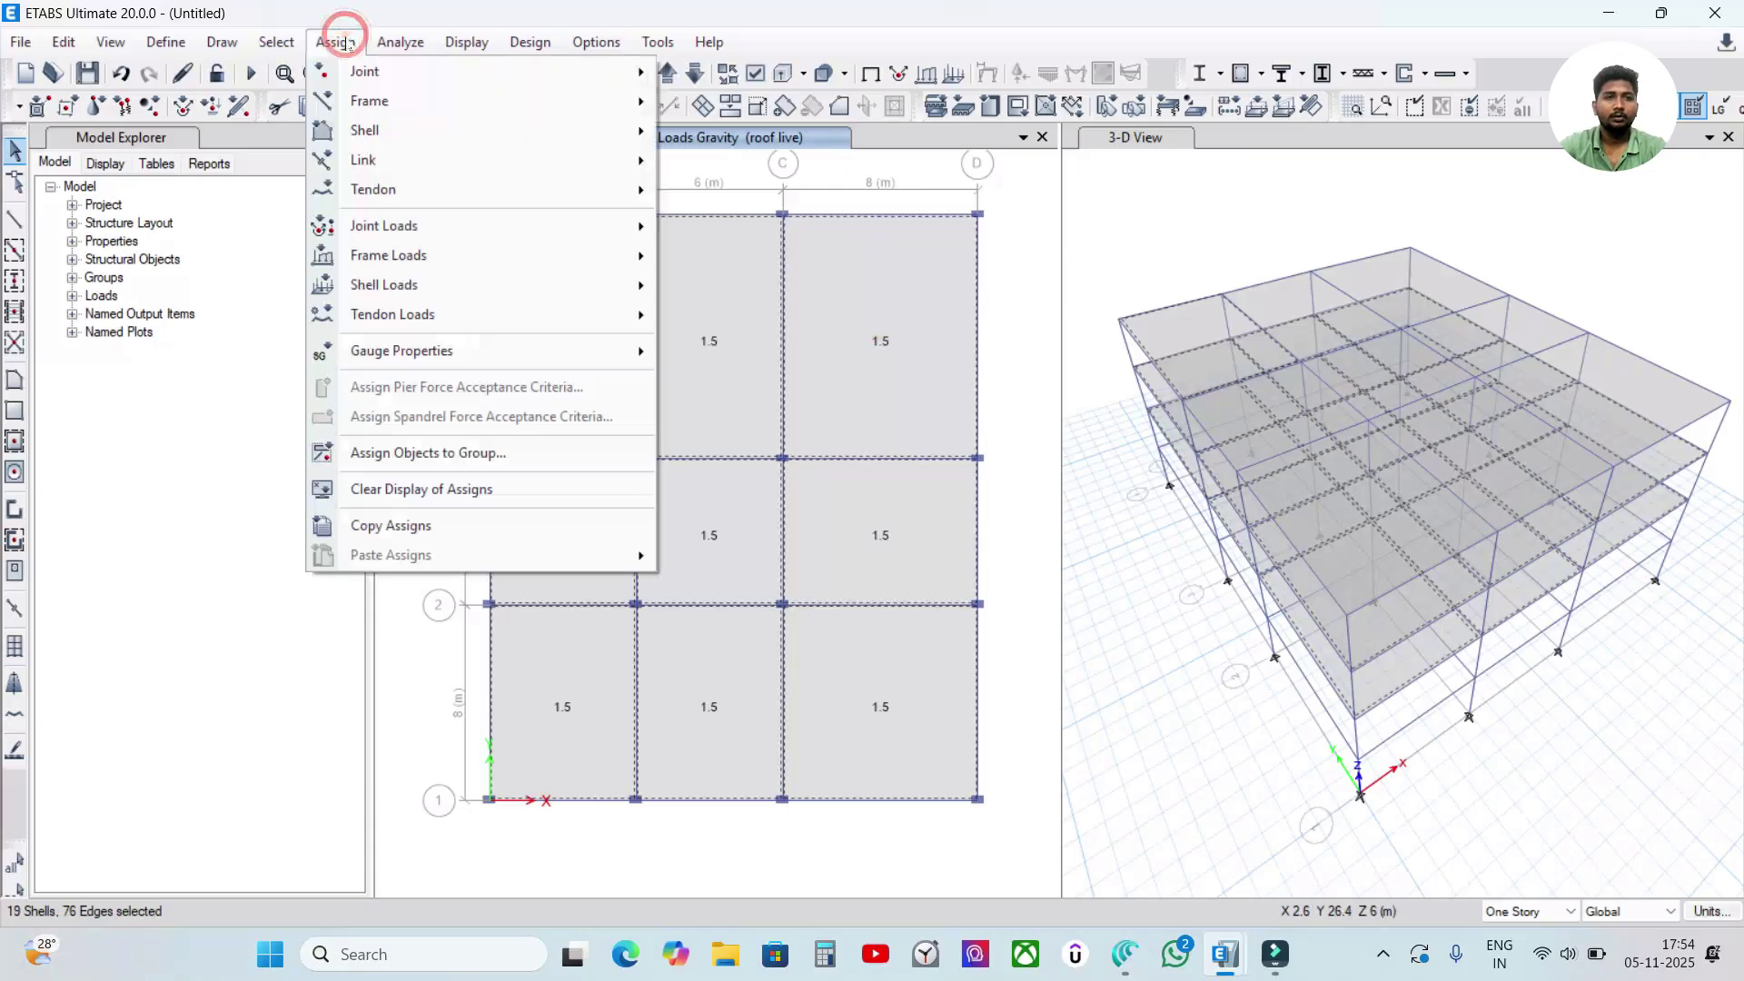
pyautogui.moveTo(368, 101)
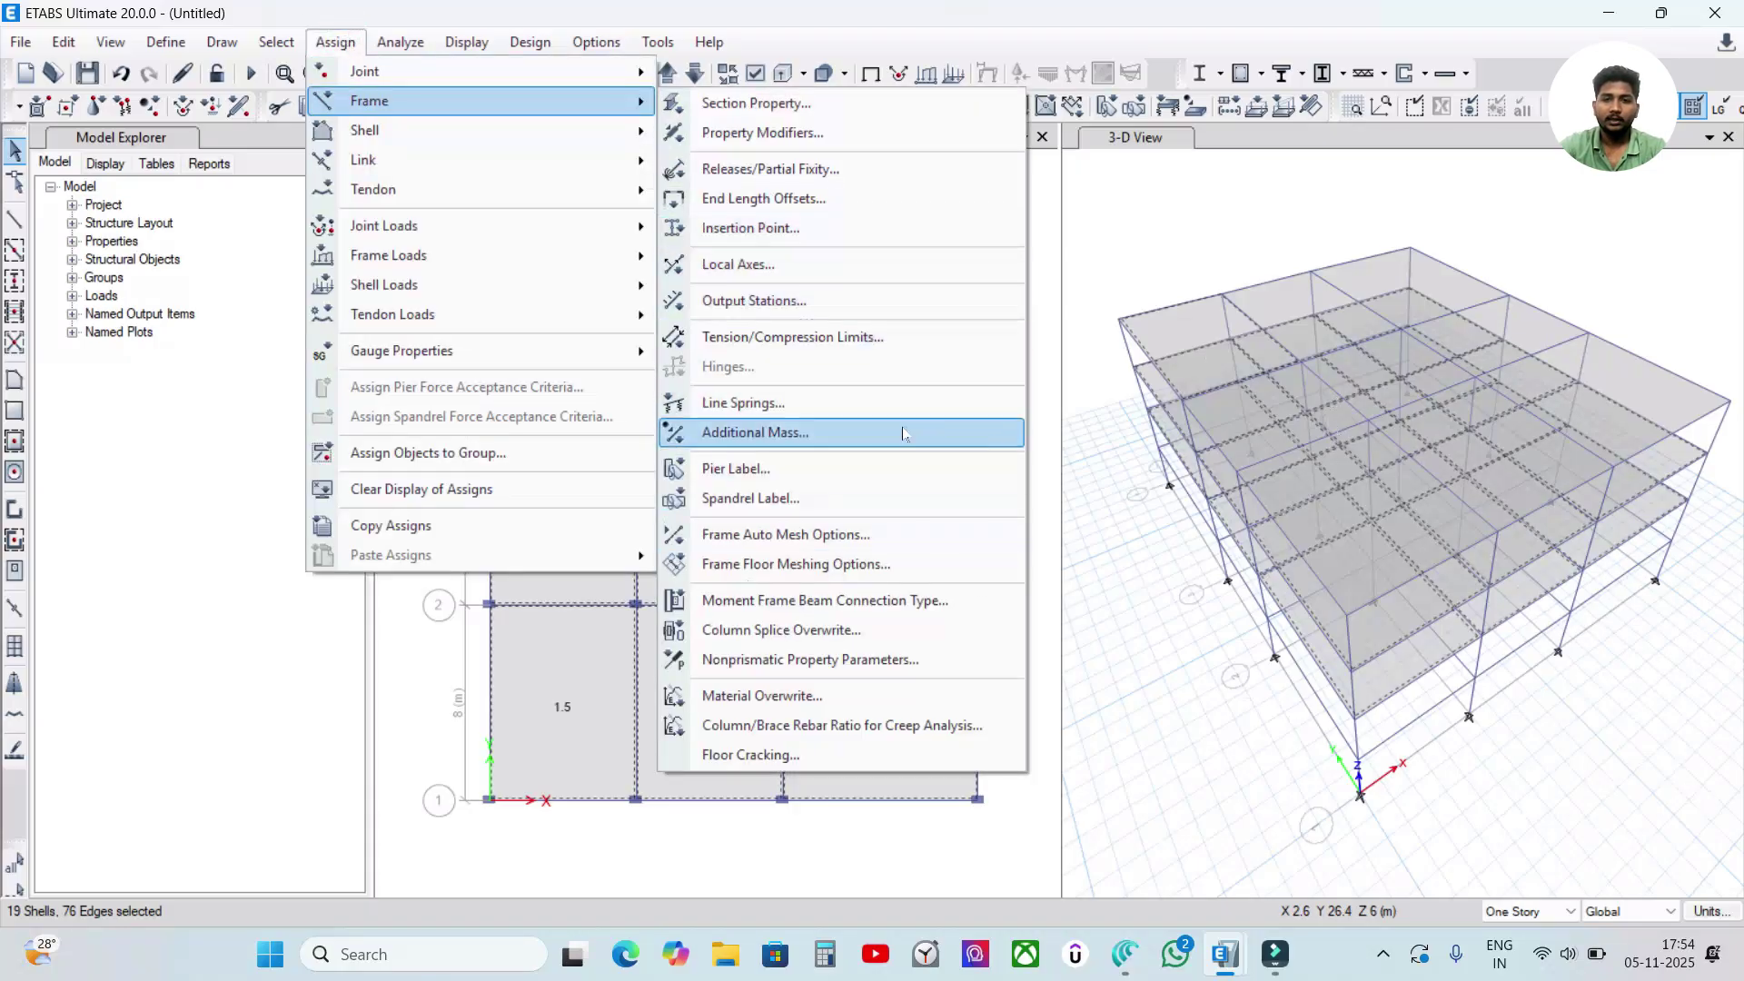
pyautogui.click(1039, 411)
pyautogui.click(667, 73)
pyautogui.click(668, 72)
pyautogui.click(558, 327)
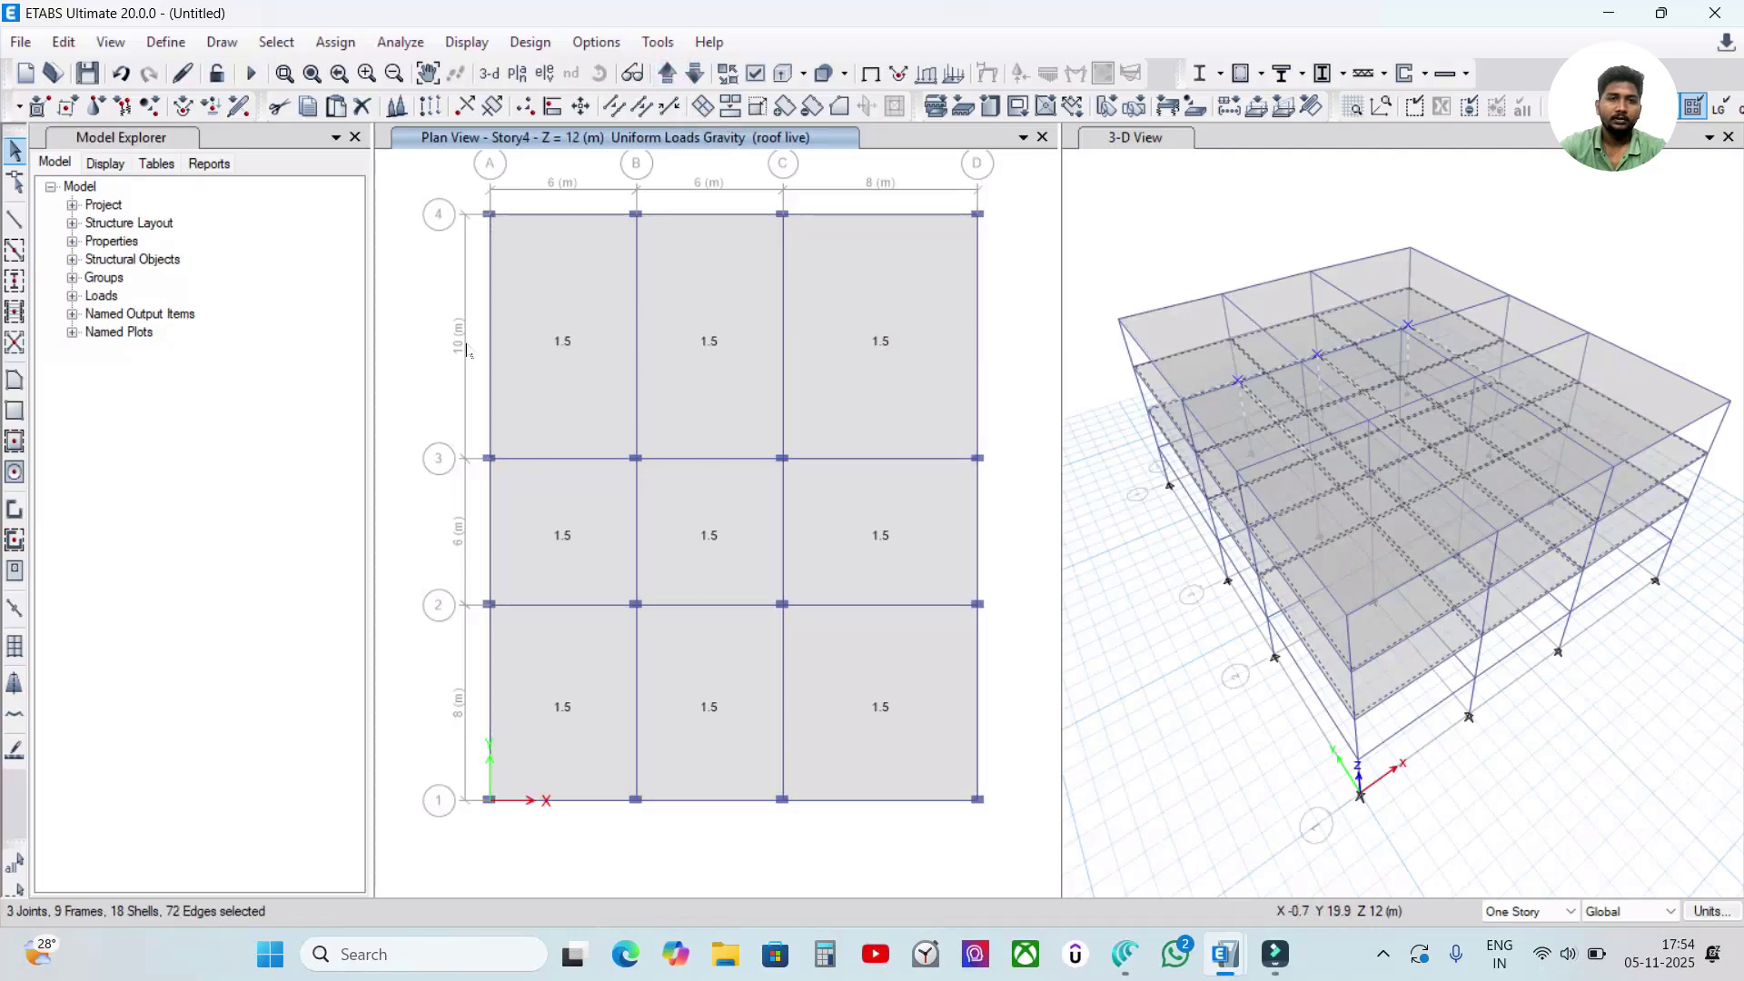
pyautogui.click(695, 73)
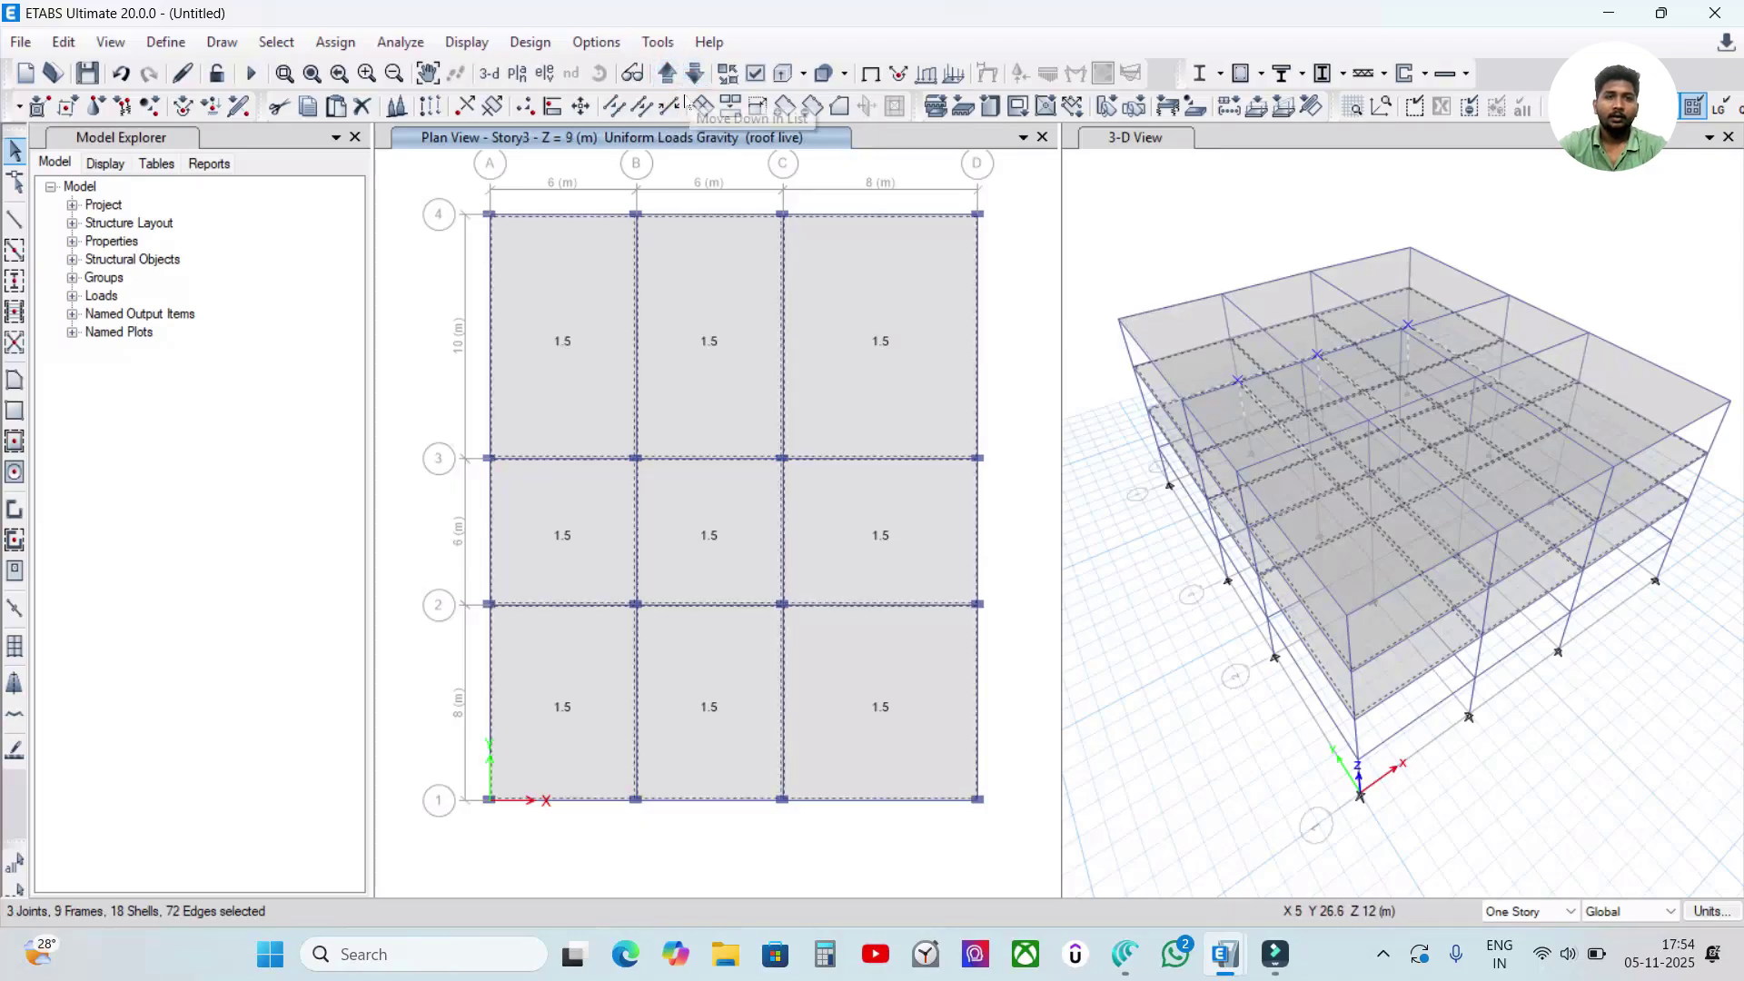
pyautogui.click(695, 73)
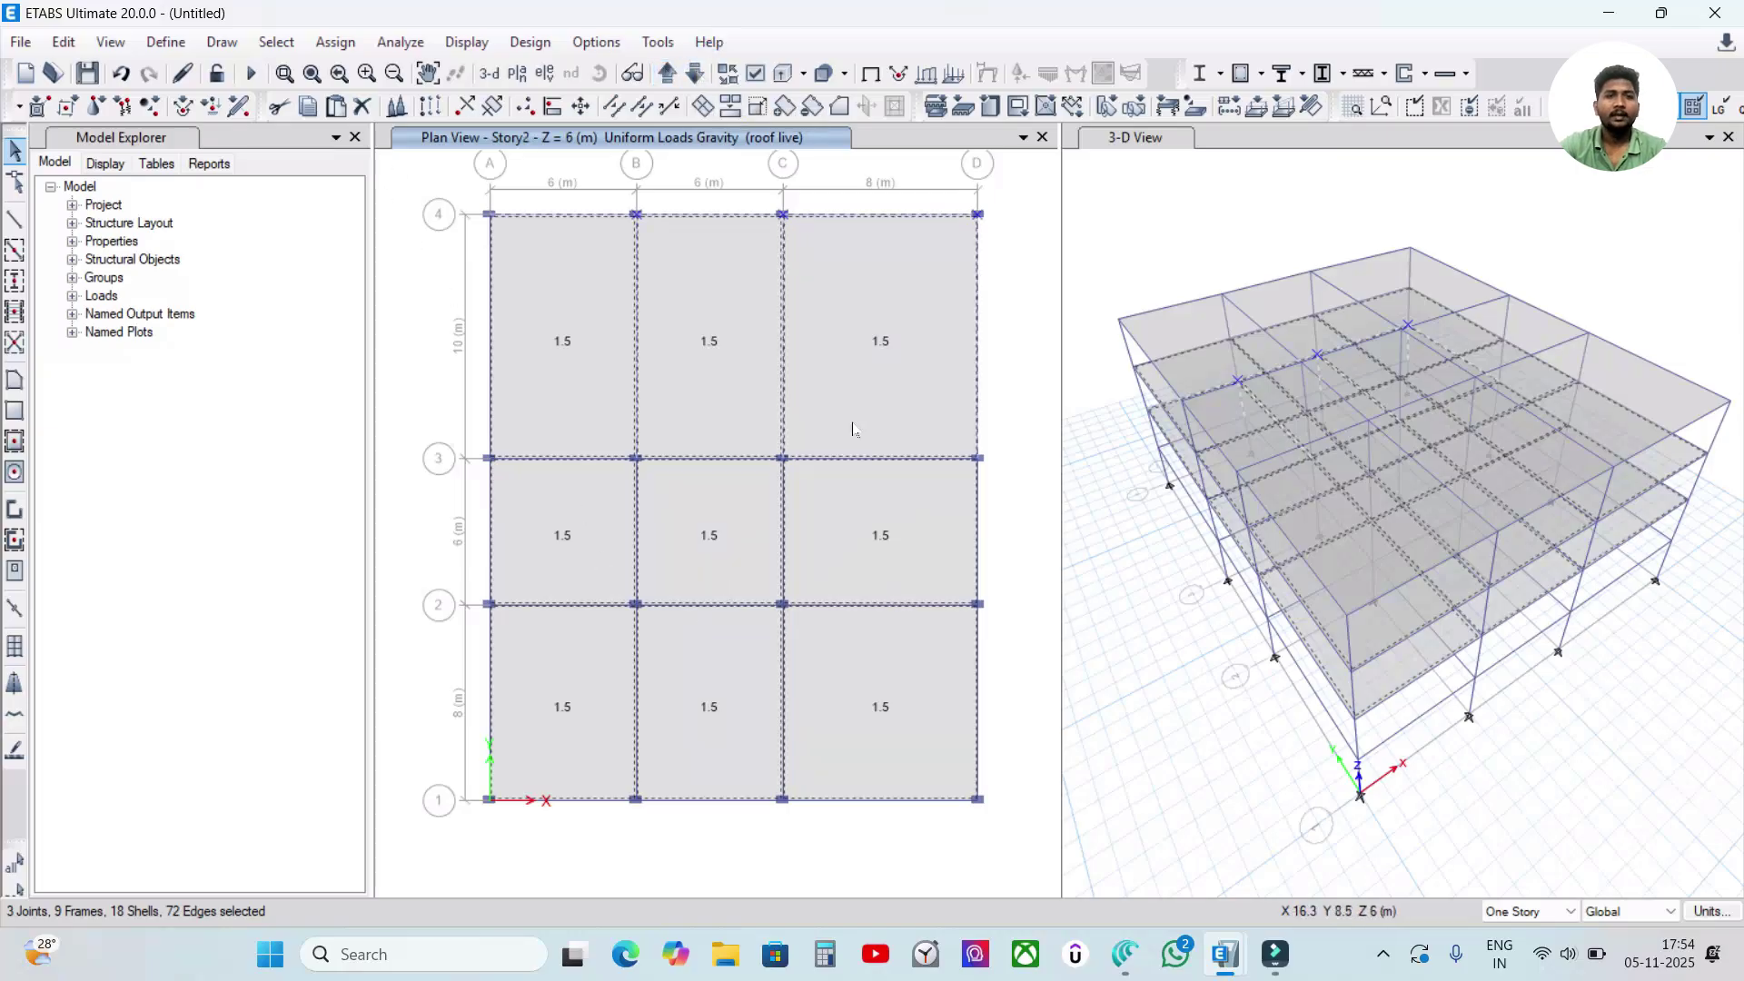
pyautogui.click(335, 42)
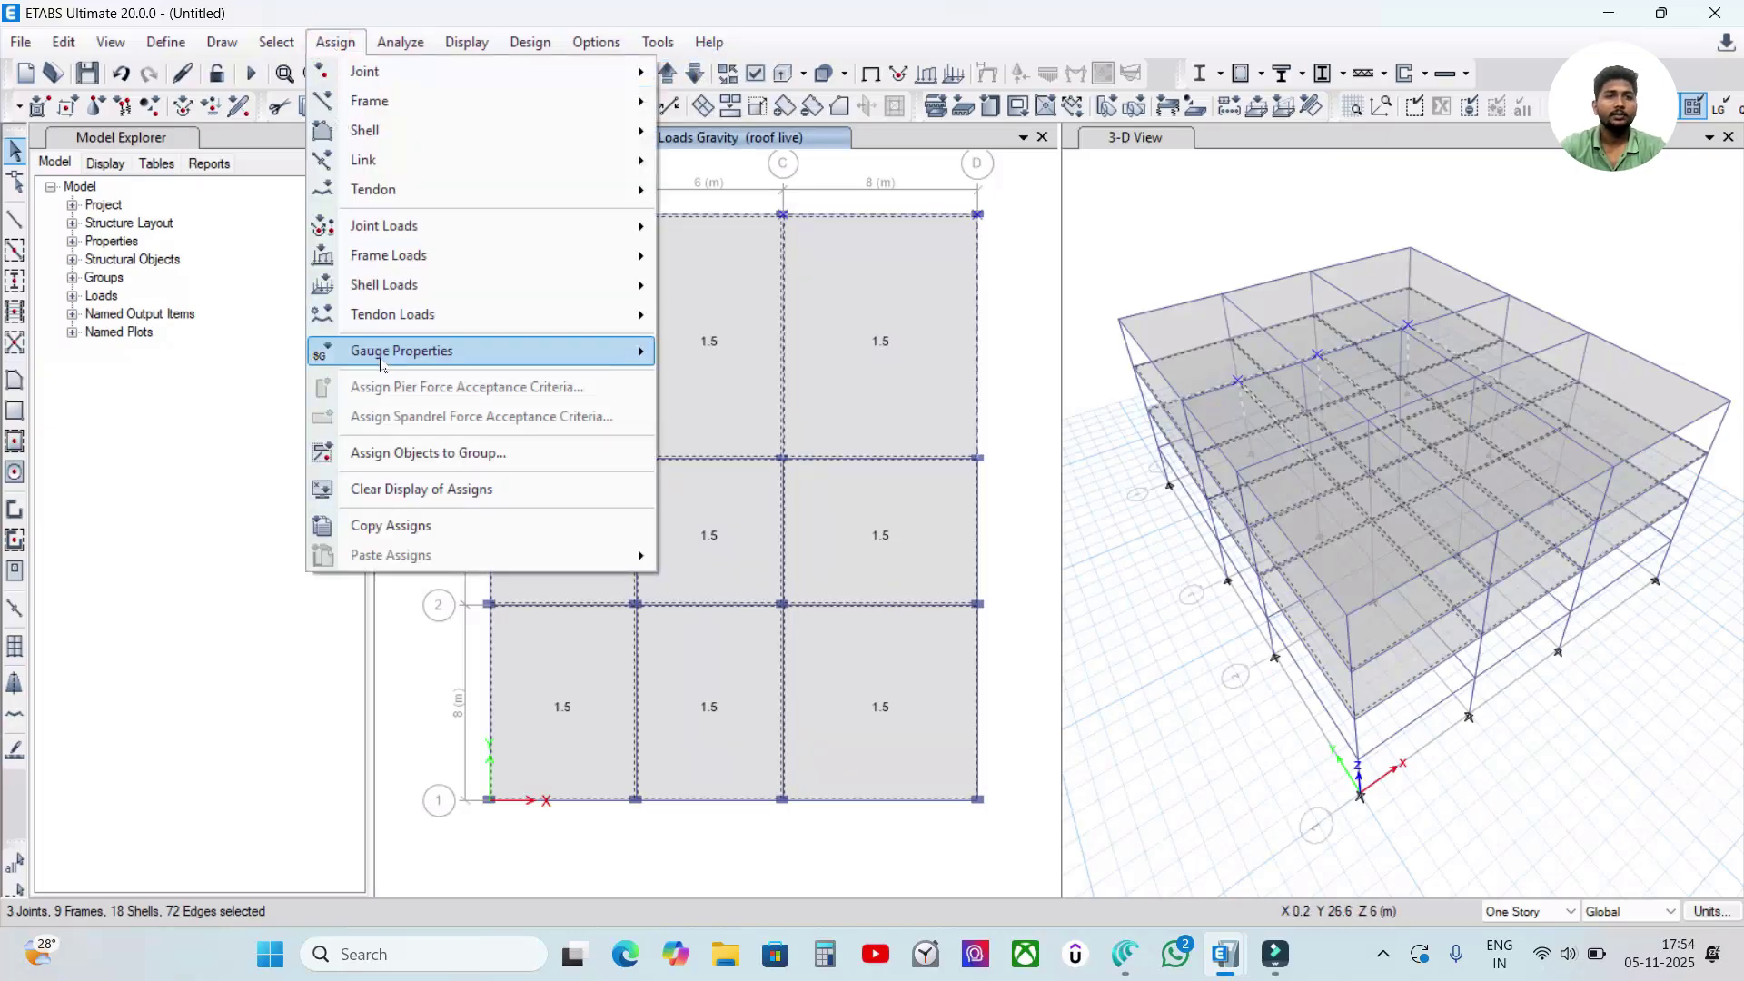
pyautogui.moveTo(397, 271)
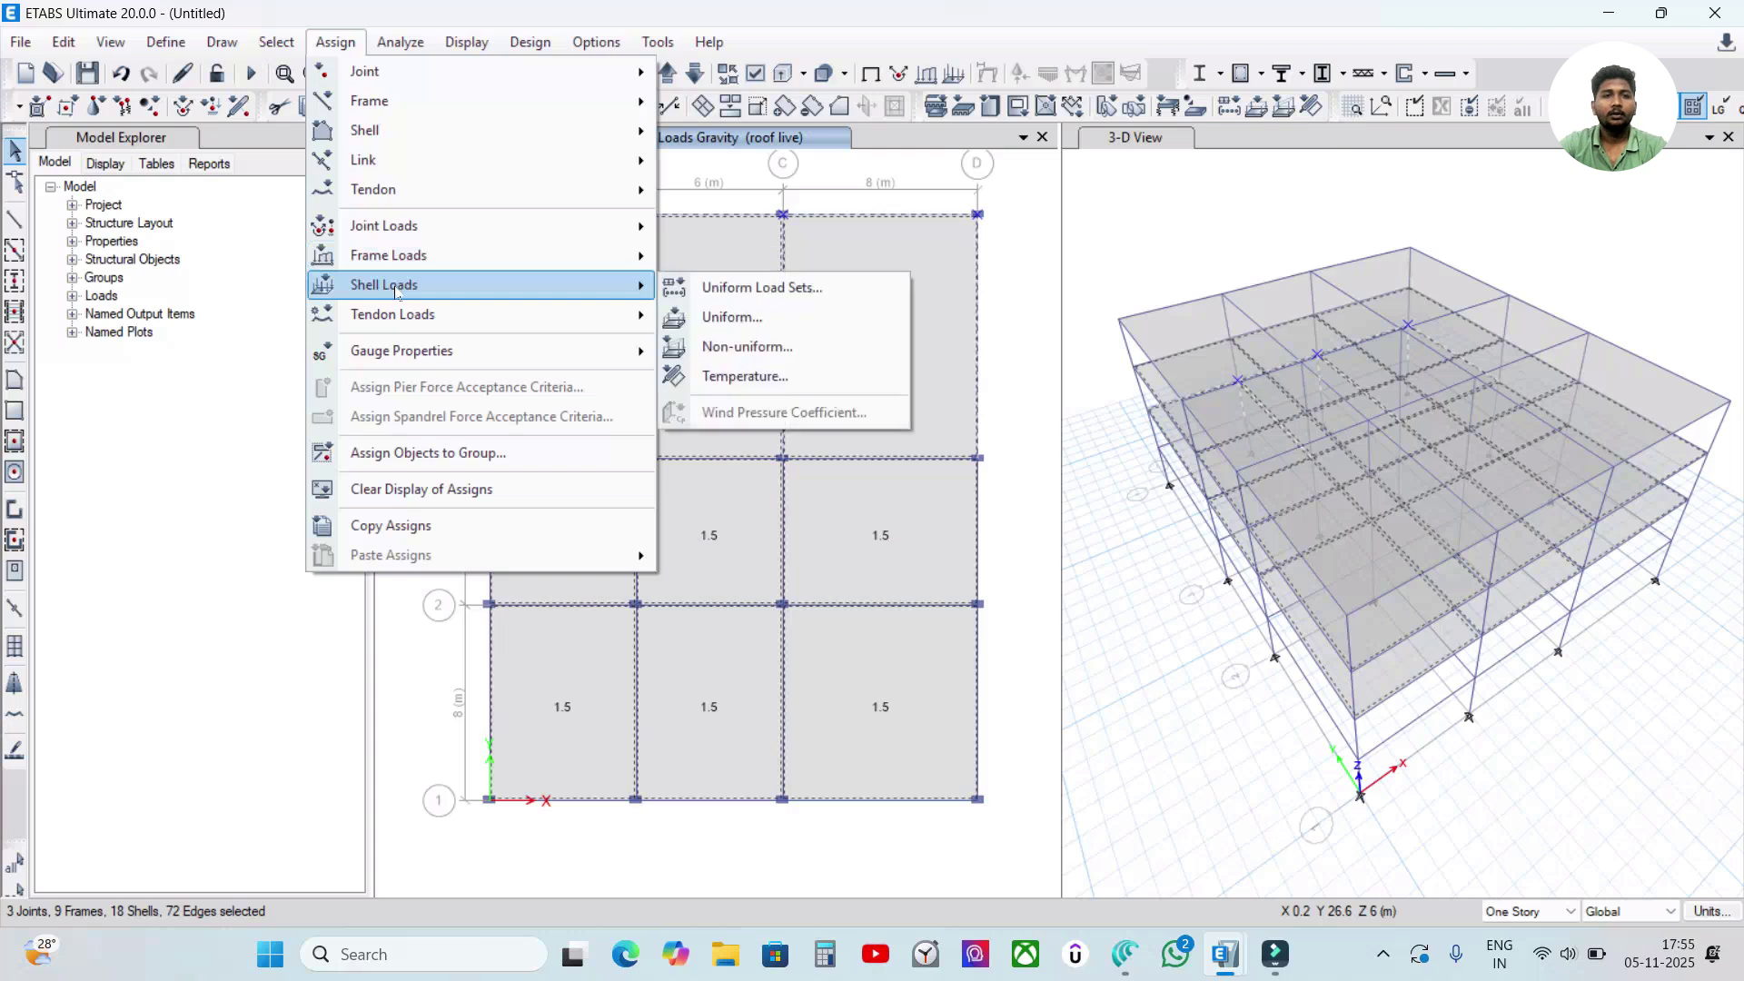
pyautogui.click(813, 317)
pyautogui.click(762, 294)
pyautogui.click(762, 293)
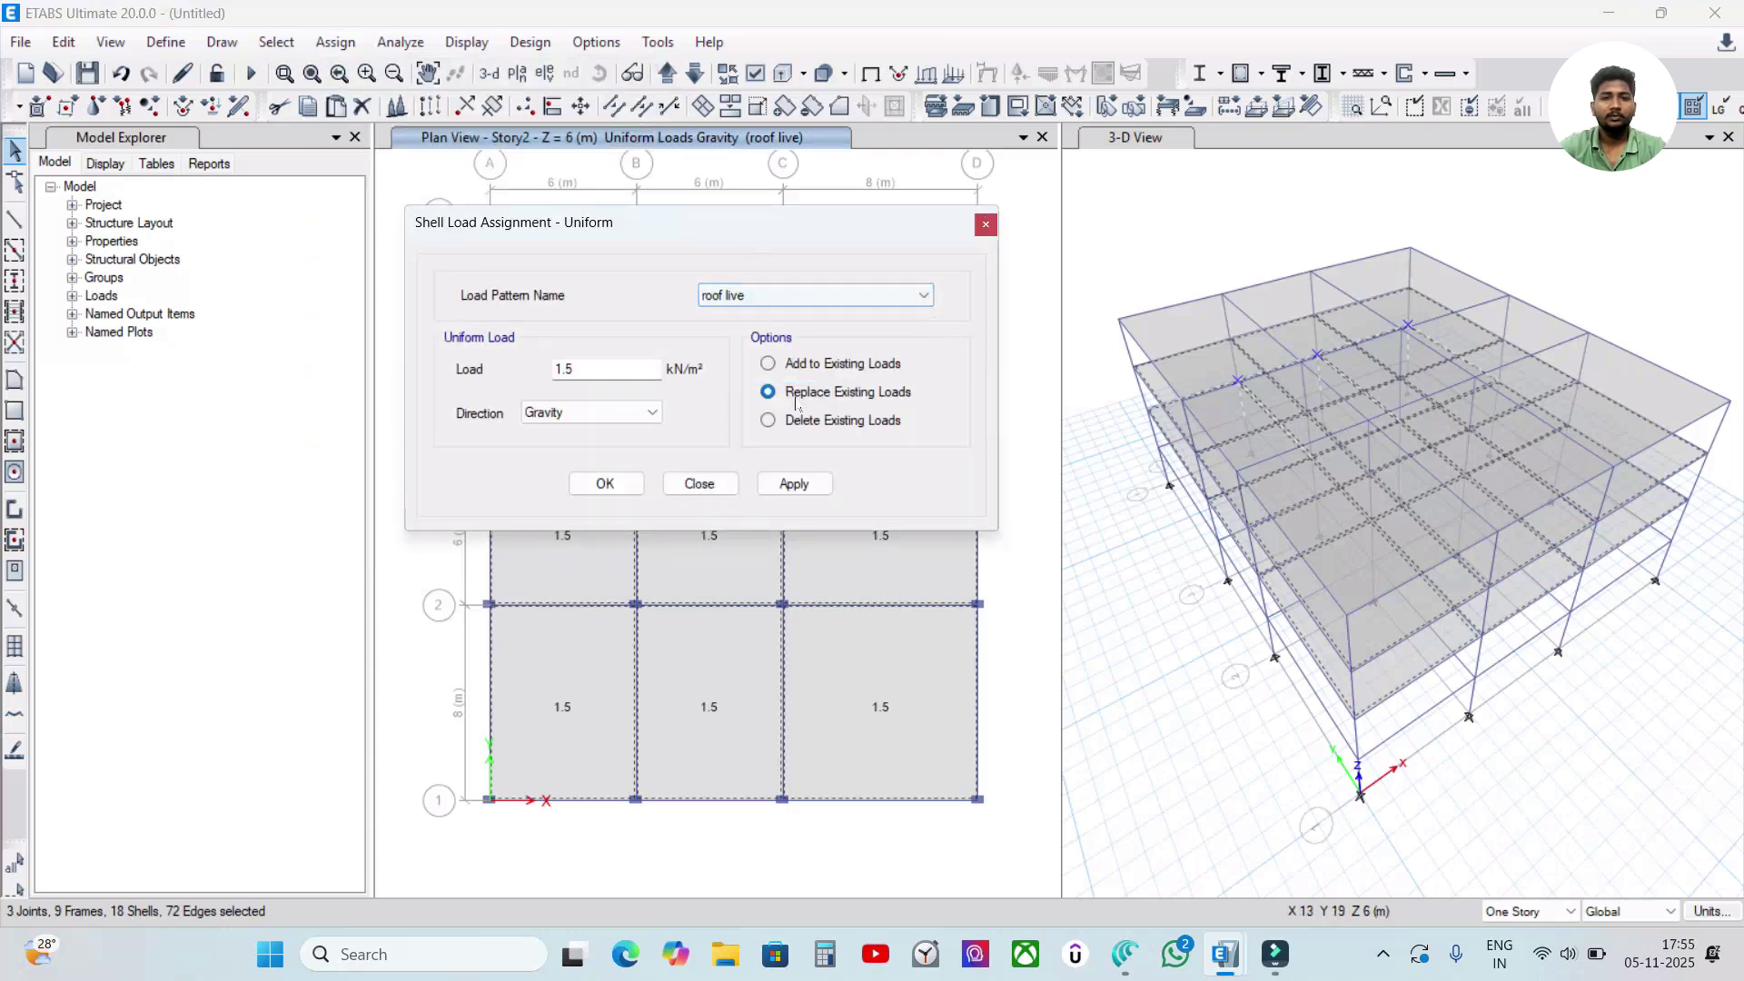
pyautogui.click(992, 230)
# - Deselect the joints at grid intersections B4, C4 and D4 on the Story2 plan
pyautogui.click(636, 215)
pyautogui.click(782, 215)
pyautogui.click(978, 214)
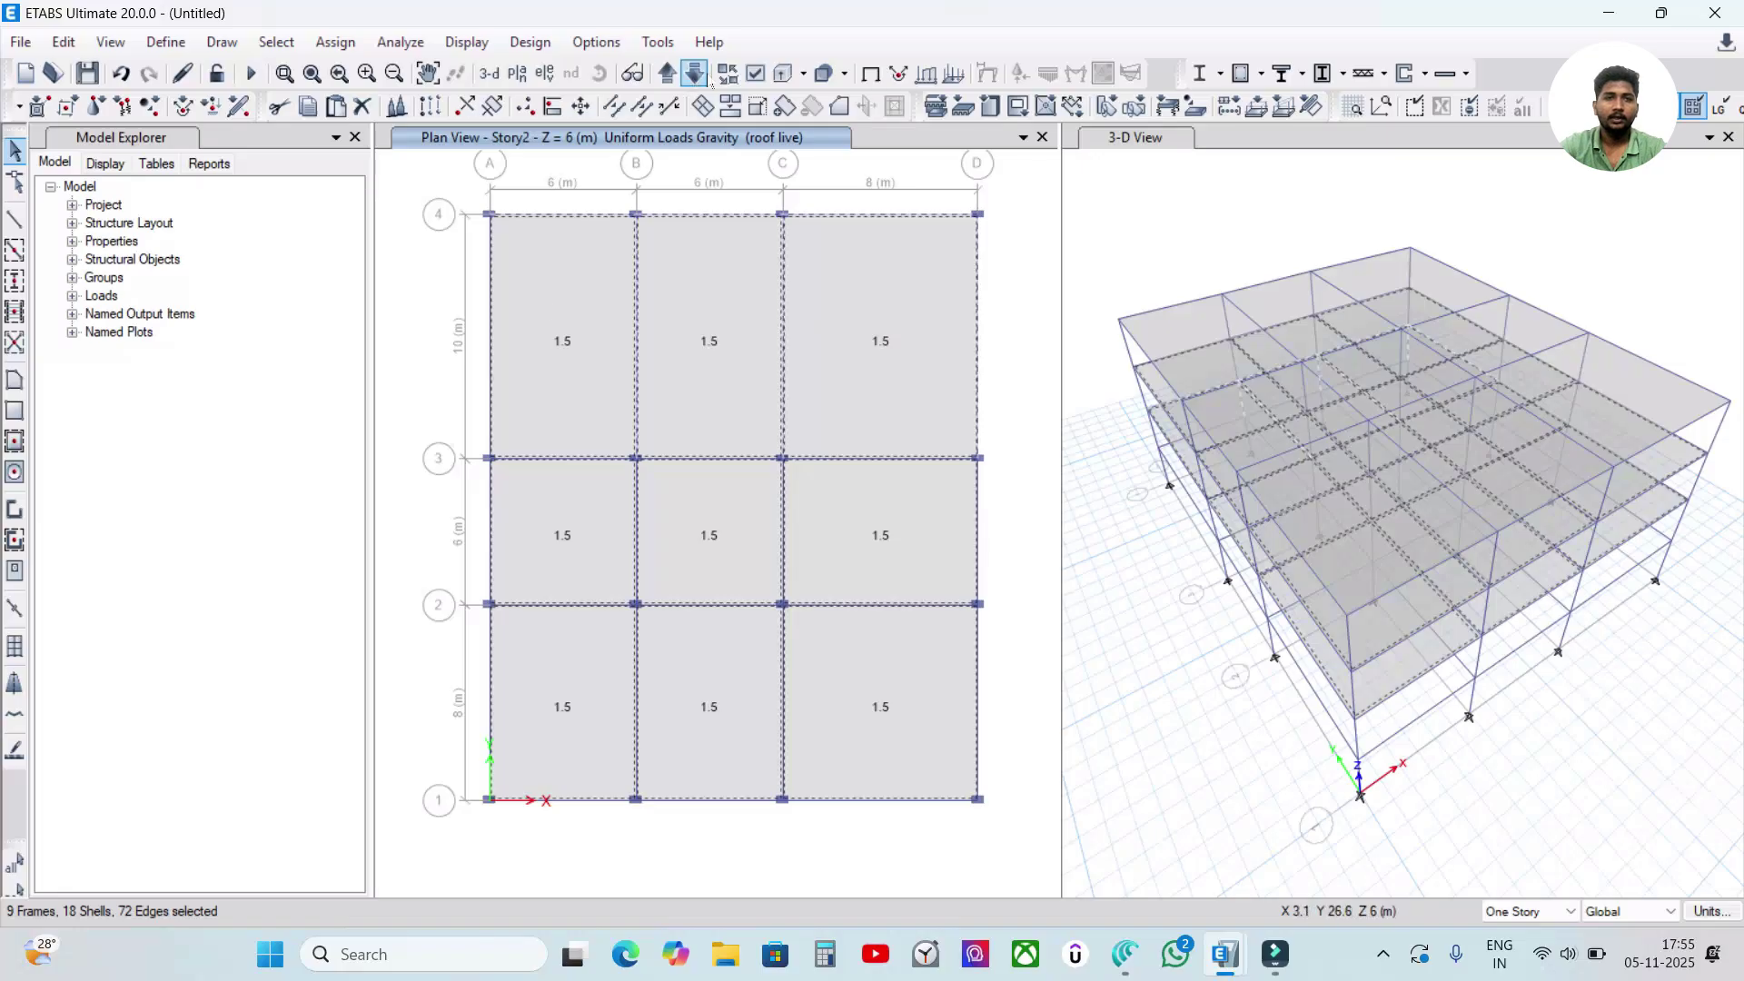
pyautogui.click(695, 73)
pyautogui.click(635, 74)
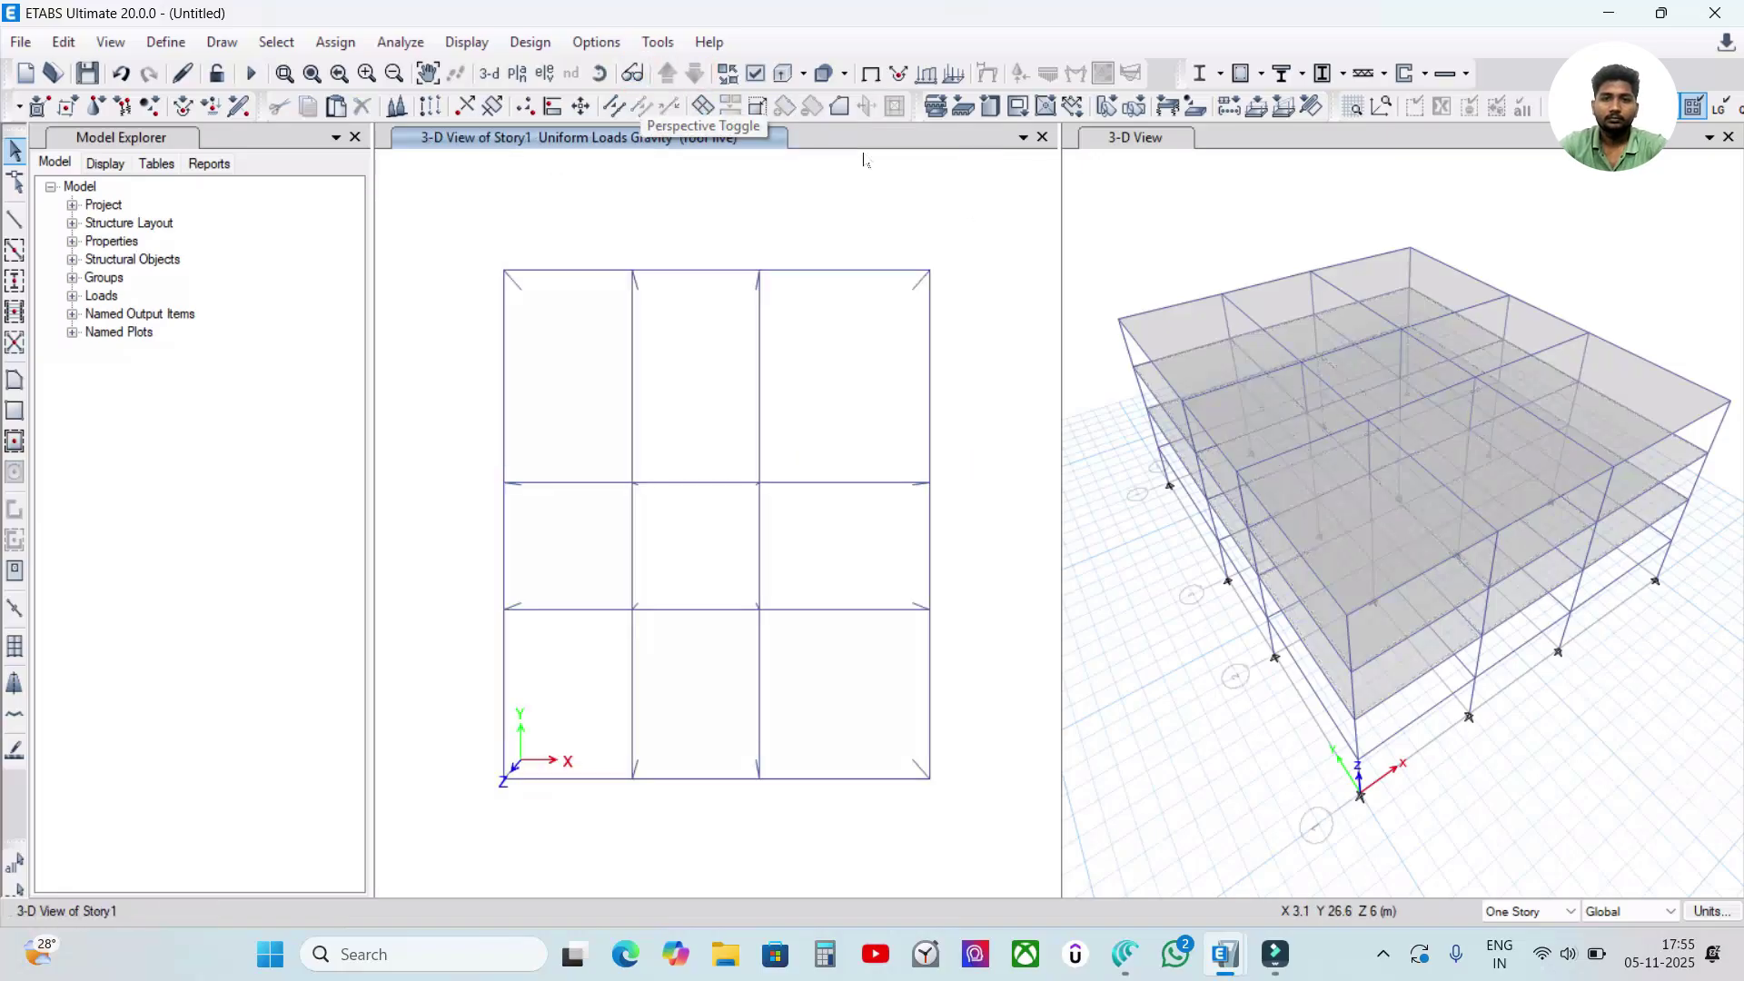
pyautogui.click(632, 73)
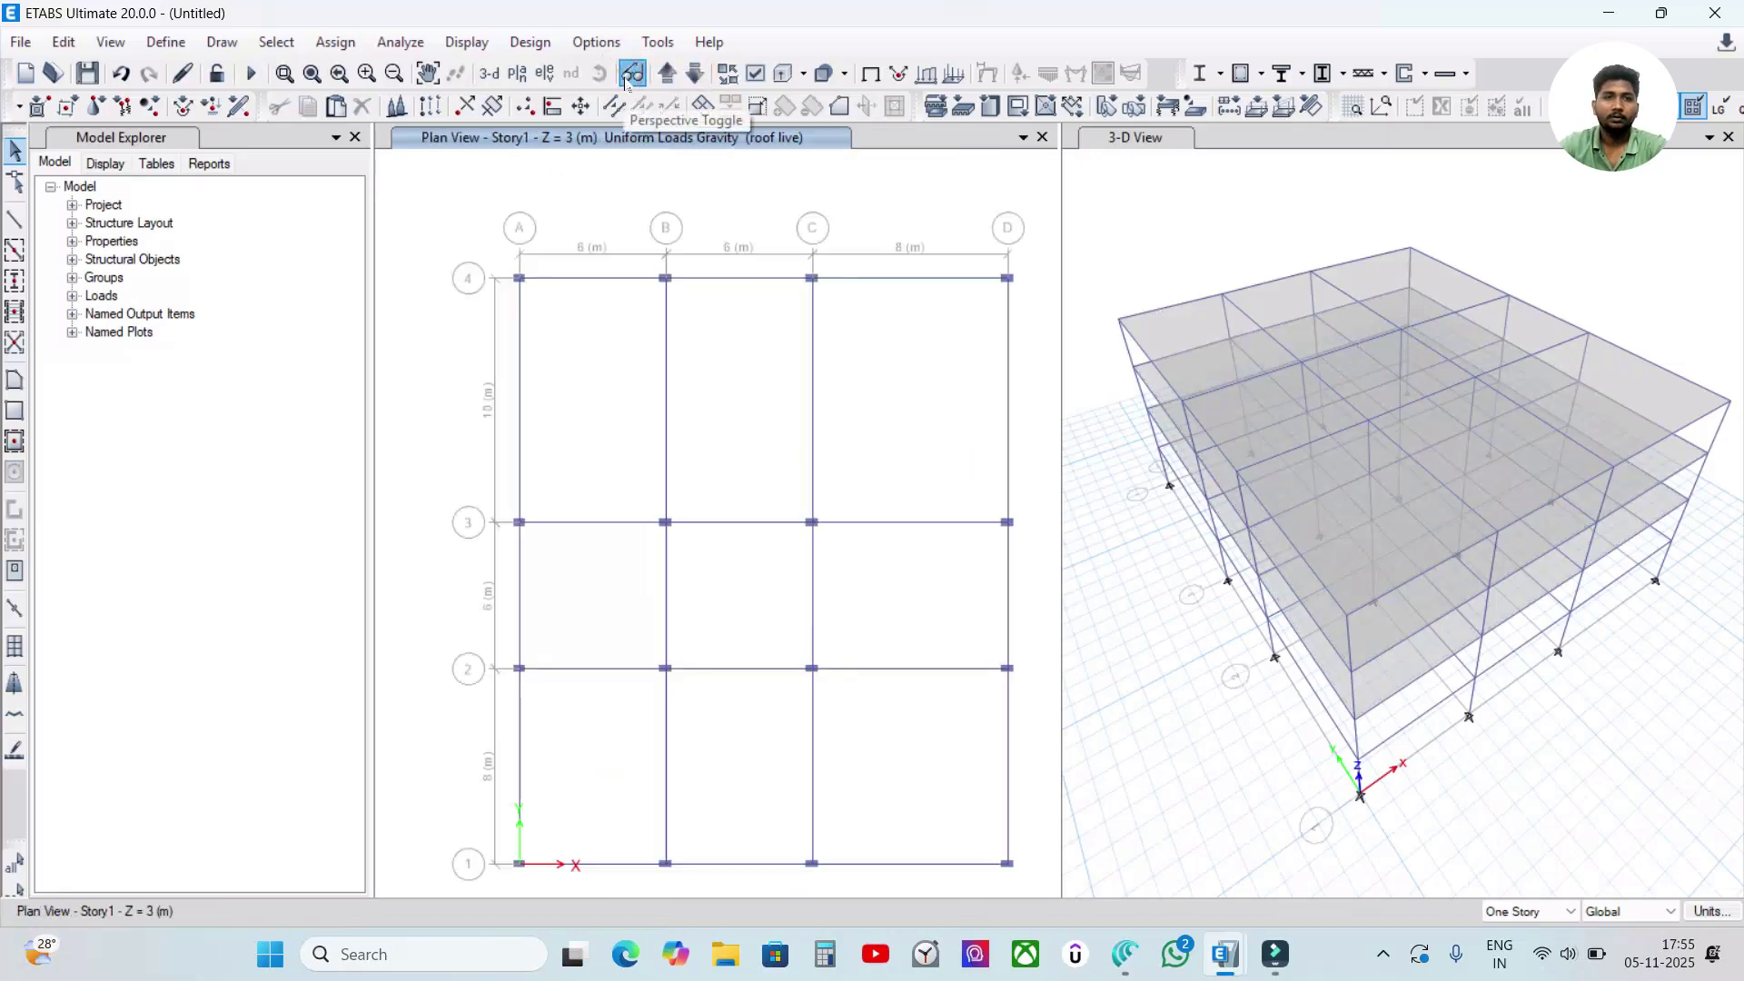
# - Select the nine slab panels on the Story2 plan
pyautogui.click(667, 73)
pyautogui.click(601, 370)
pyautogui.click(765, 373)
pyautogui.click(880, 373)
pyautogui.click(643, 572)
pyautogui.click(704, 570)
pyautogui.click(843, 578)
pyautogui.click(591, 695)
pyautogui.click(717, 727)
pyautogui.click(890, 745)
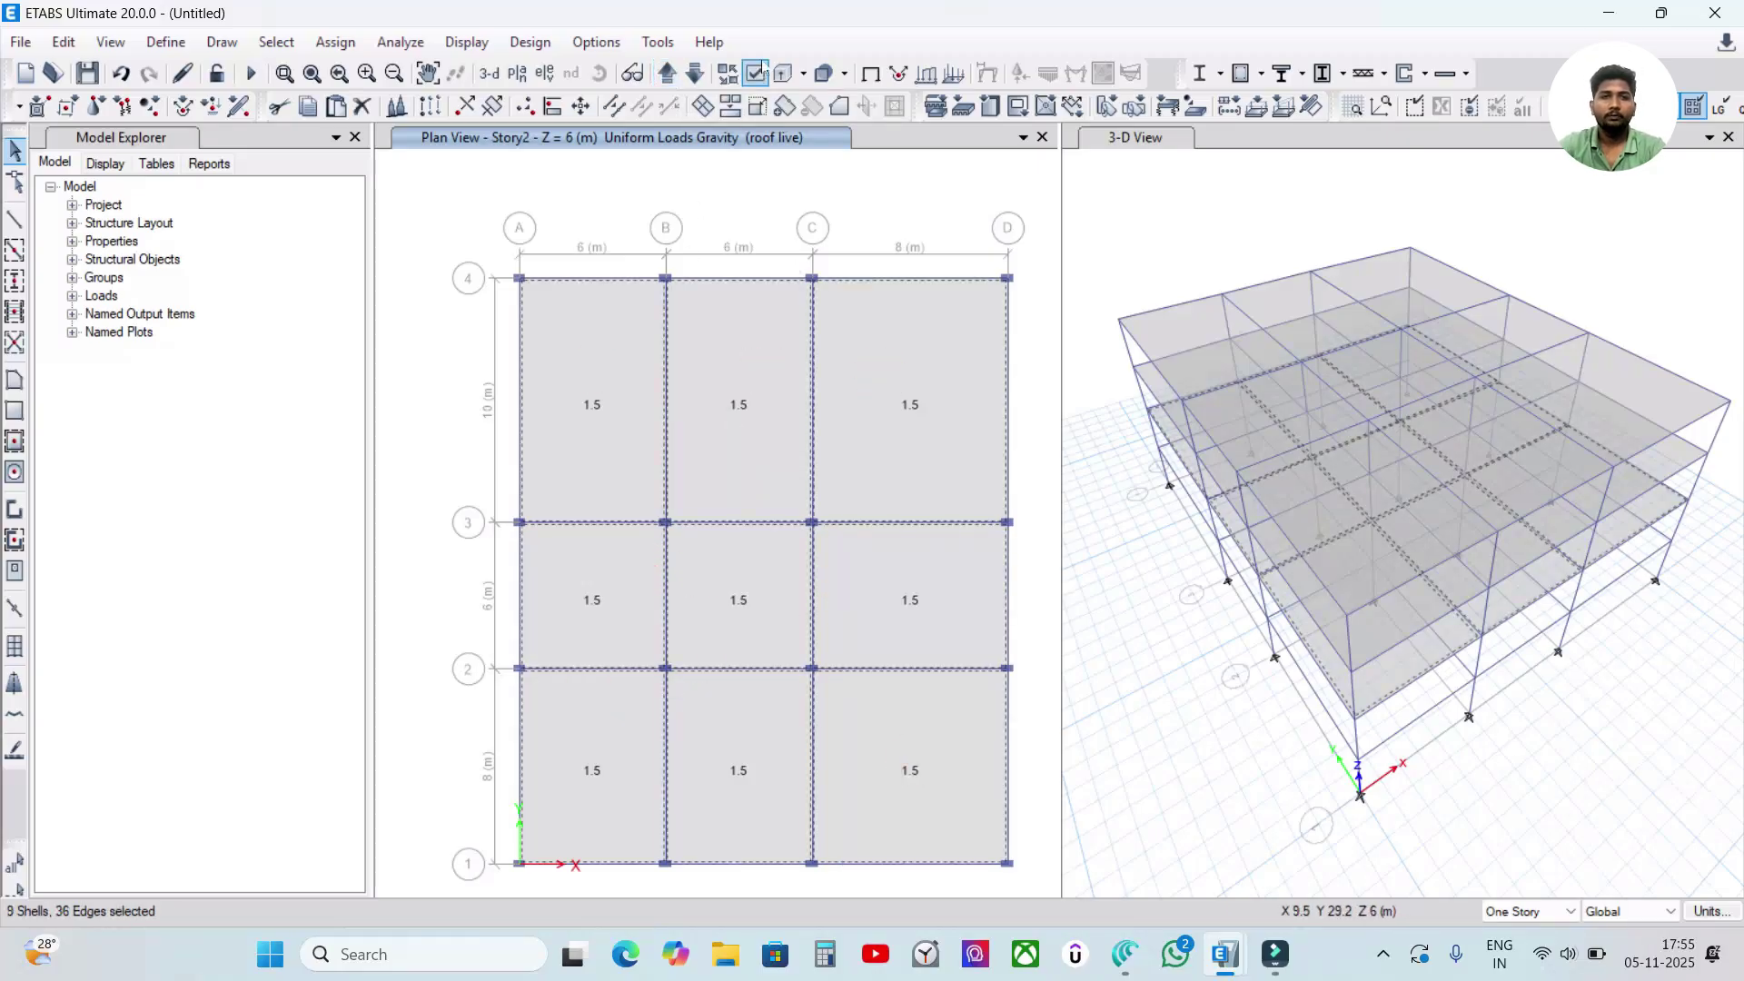
# - Add the nine Story3 slab panels to the selection
pyautogui.click(666, 72)
pyautogui.click(584, 356)
pyautogui.click(689, 343)
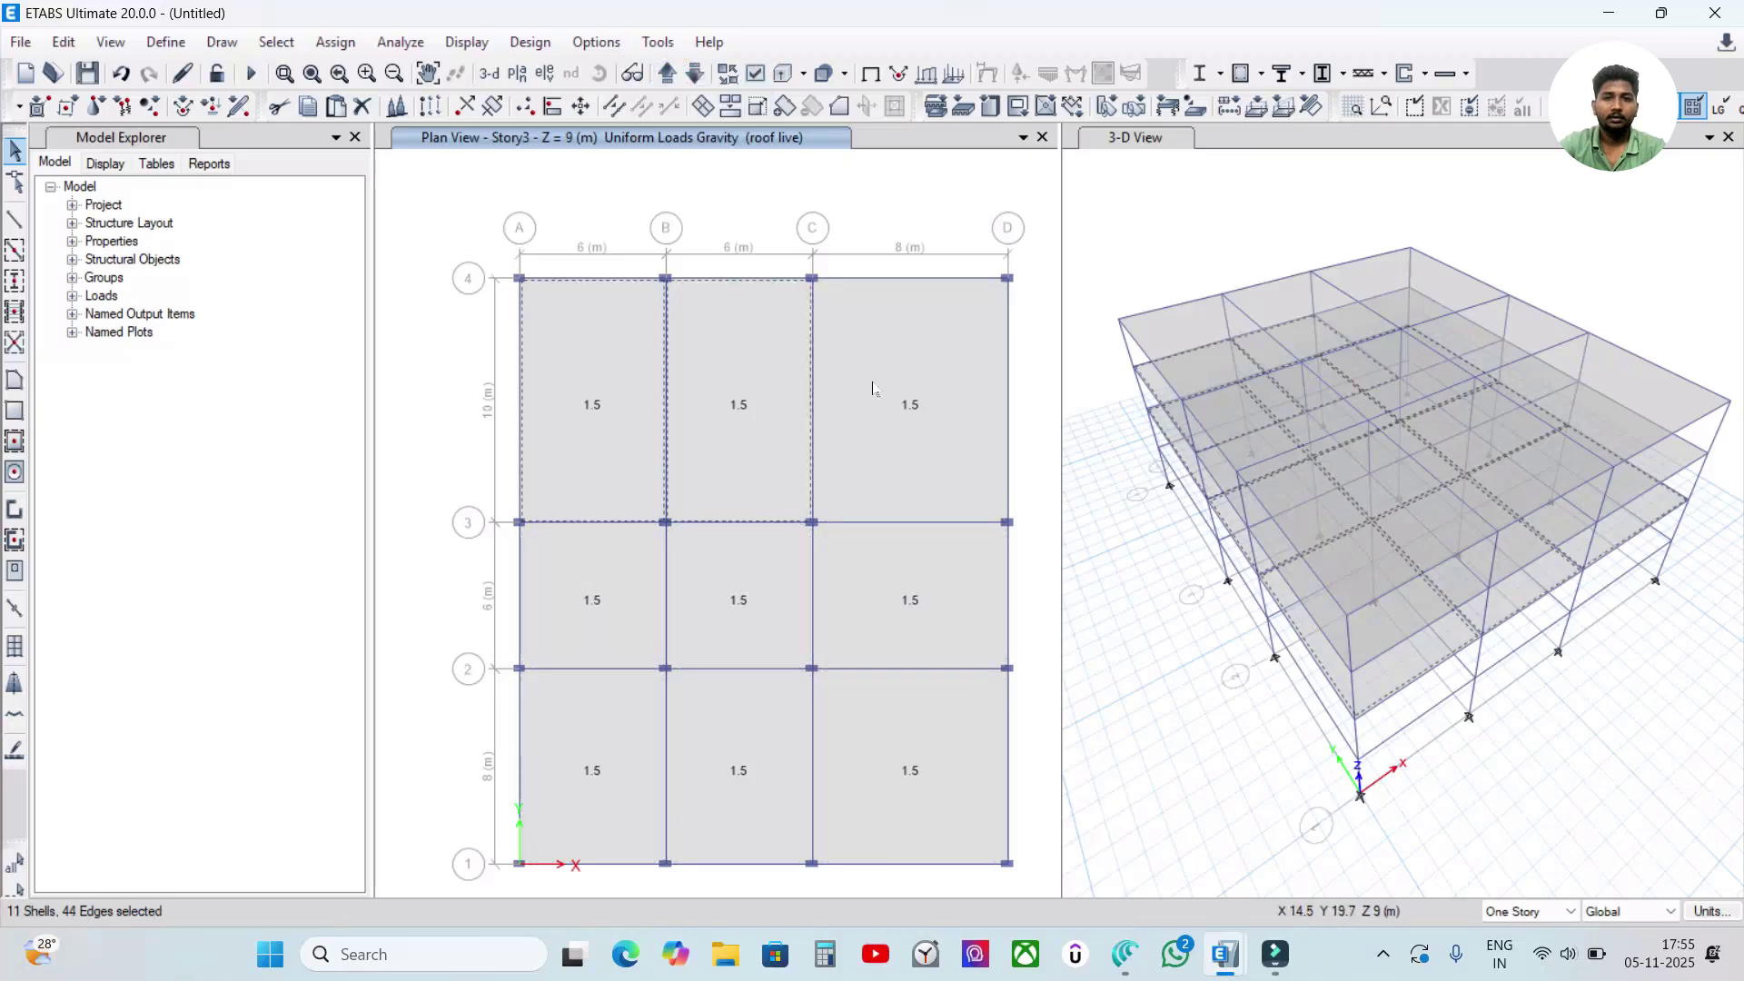
pyautogui.click(873, 385)
pyautogui.click(605, 601)
pyautogui.click(713, 606)
pyautogui.click(886, 607)
pyautogui.click(853, 805)
pyautogui.click(752, 787)
pyautogui.click(633, 771)
# - Delete the existing uniform roof live loads from the selected Story2 and Story3 slabs
pyautogui.click(335, 42)
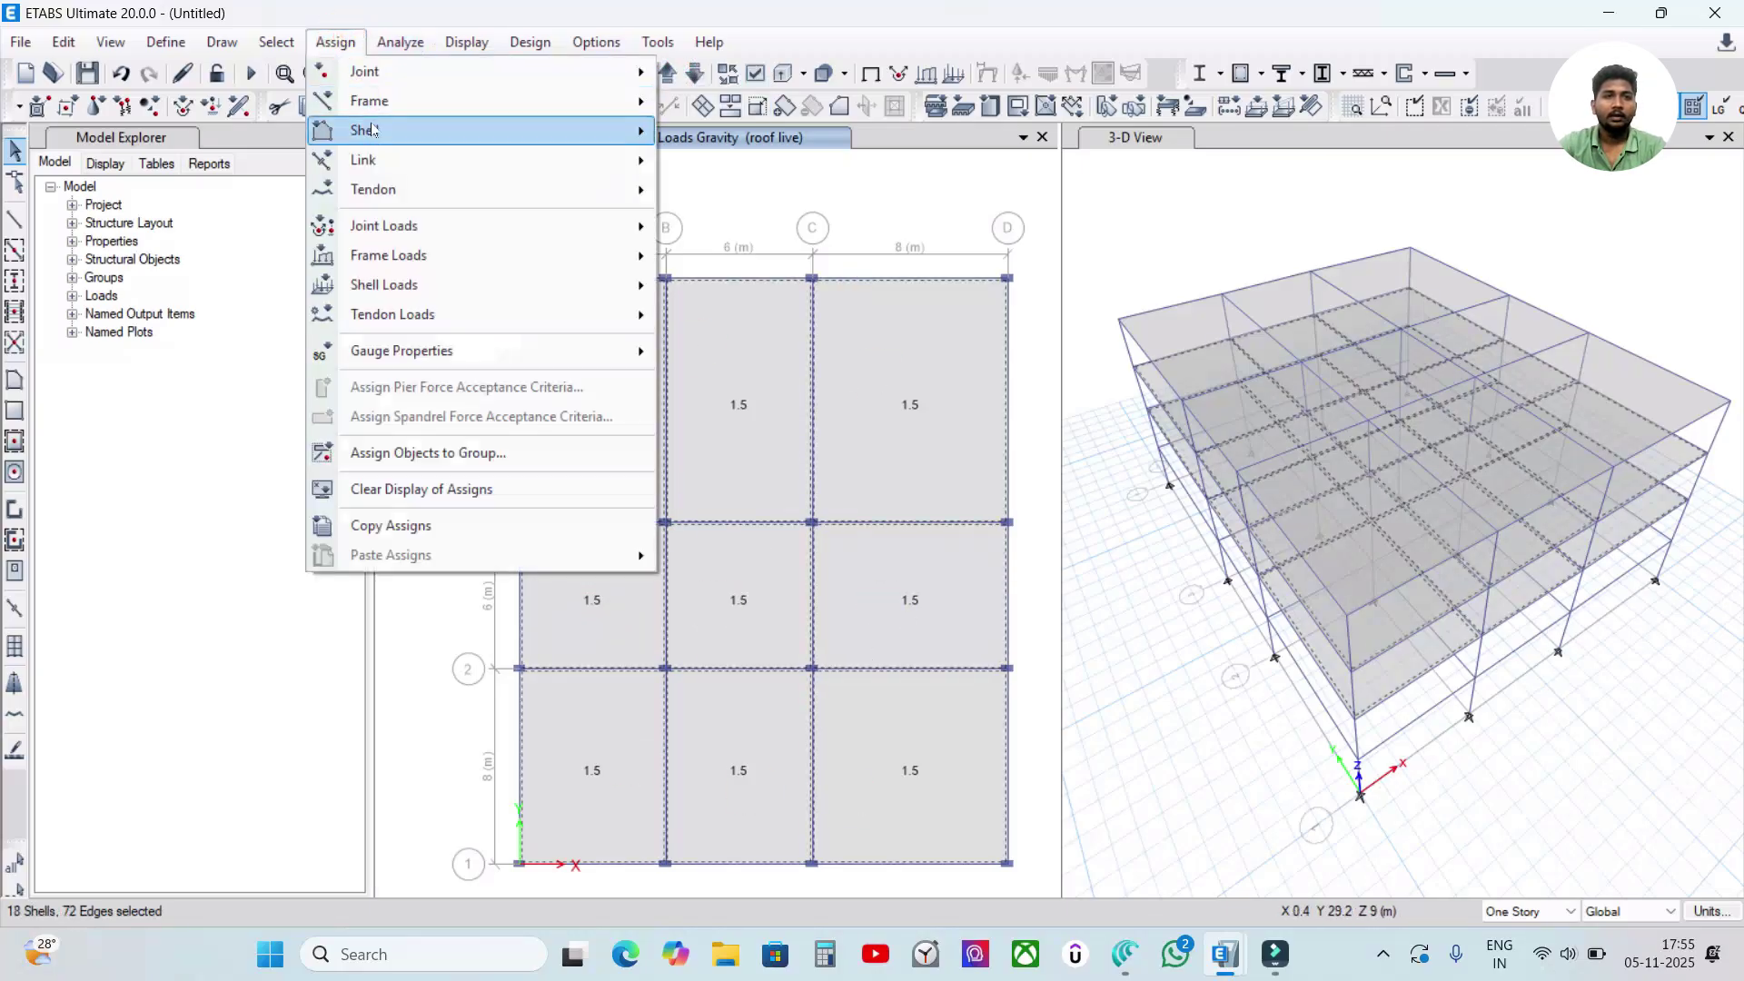
pyautogui.moveTo(397, 289)
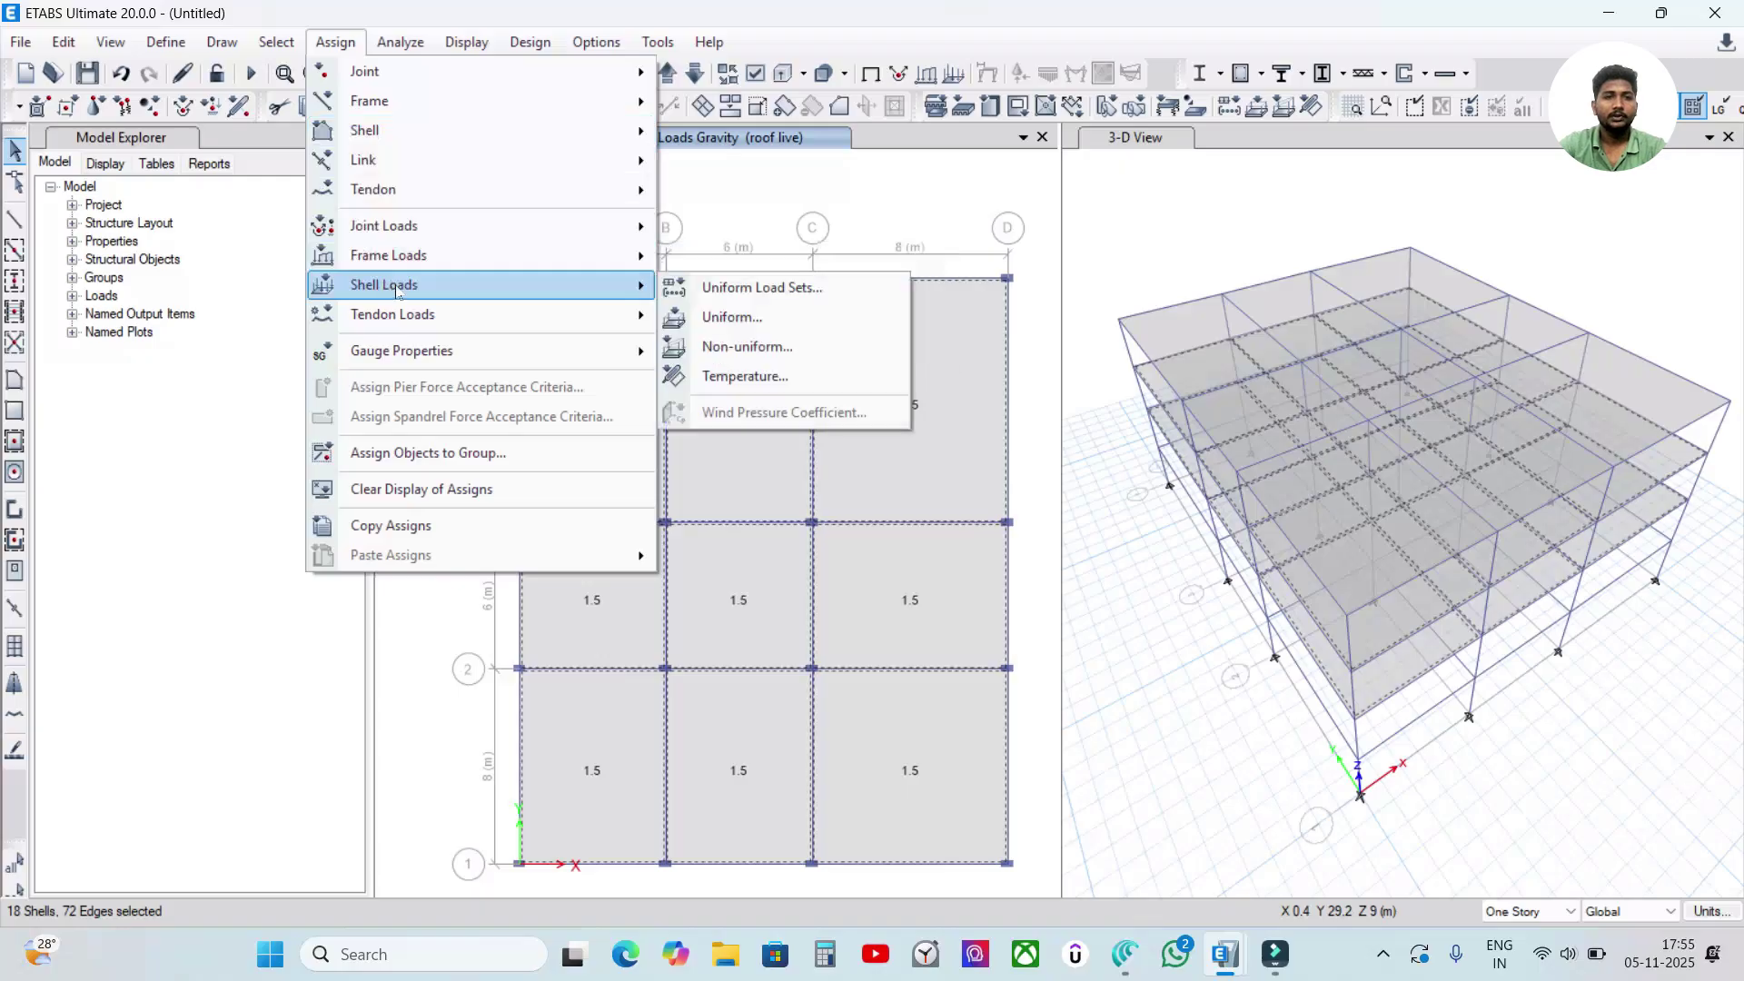
pyautogui.click(735, 321)
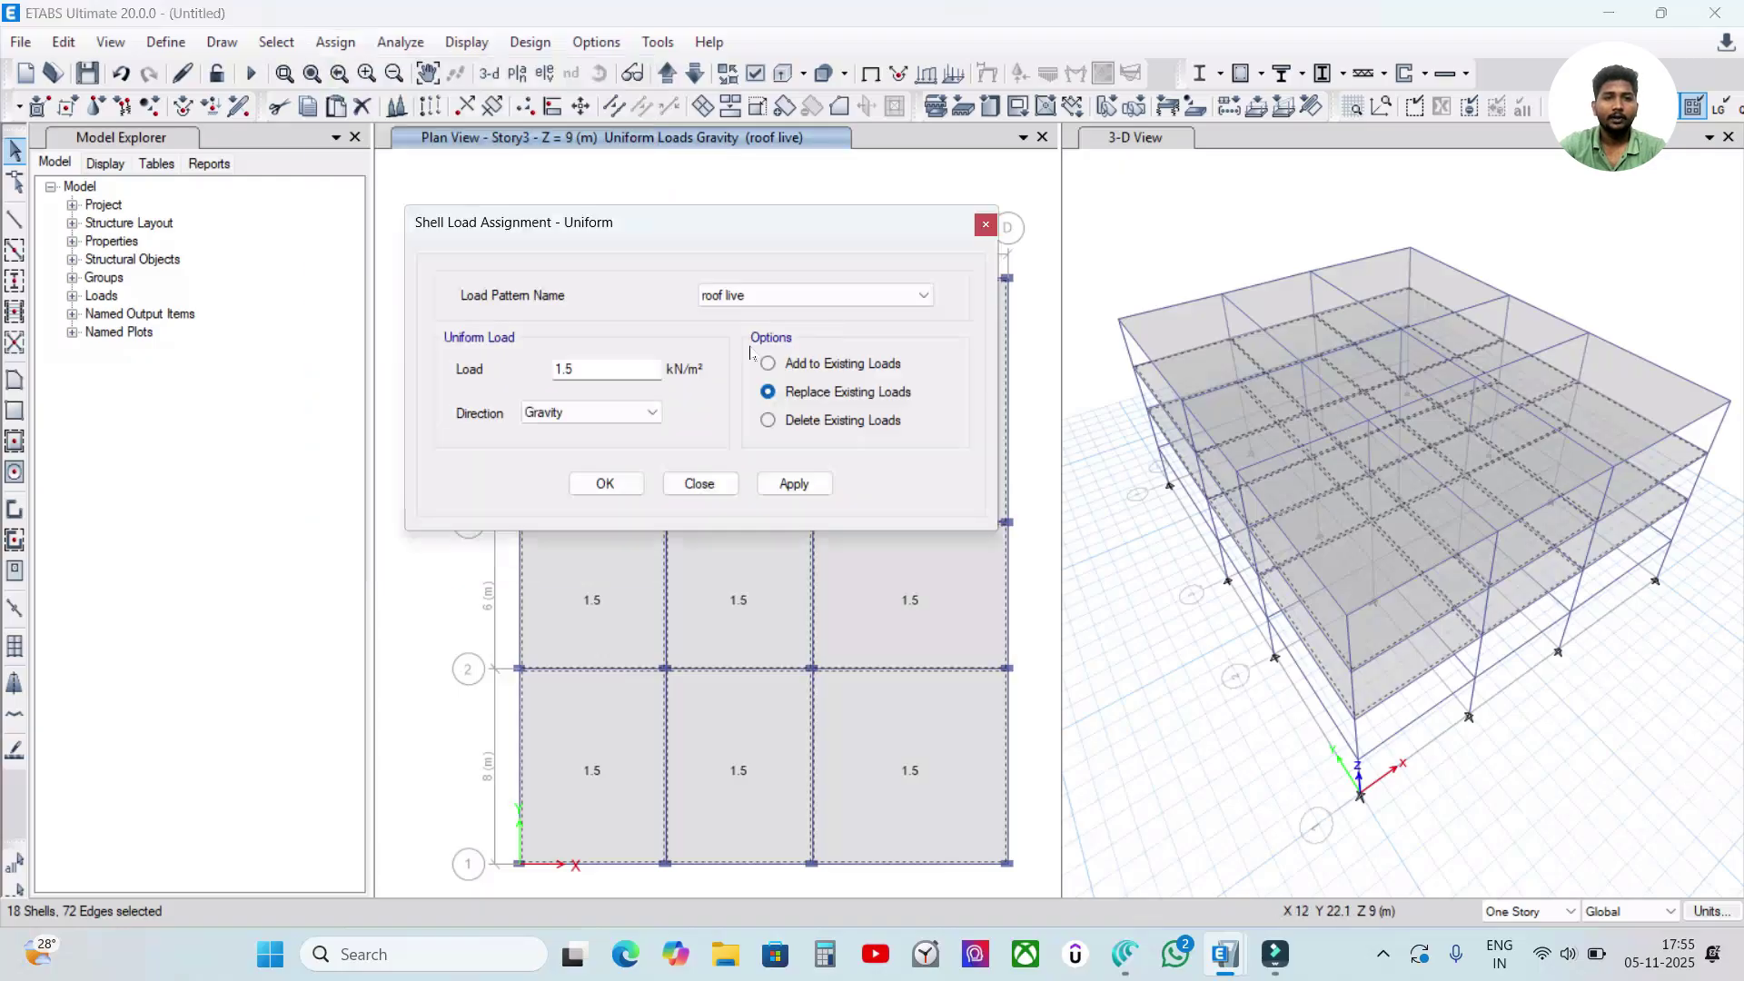
pyautogui.click(790, 423)
pyautogui.click(778, 488)
pyautogui.moveTo(651, 227); pyautogui.dragTo(1269, 229)
pyautogui.click(1219, 484)
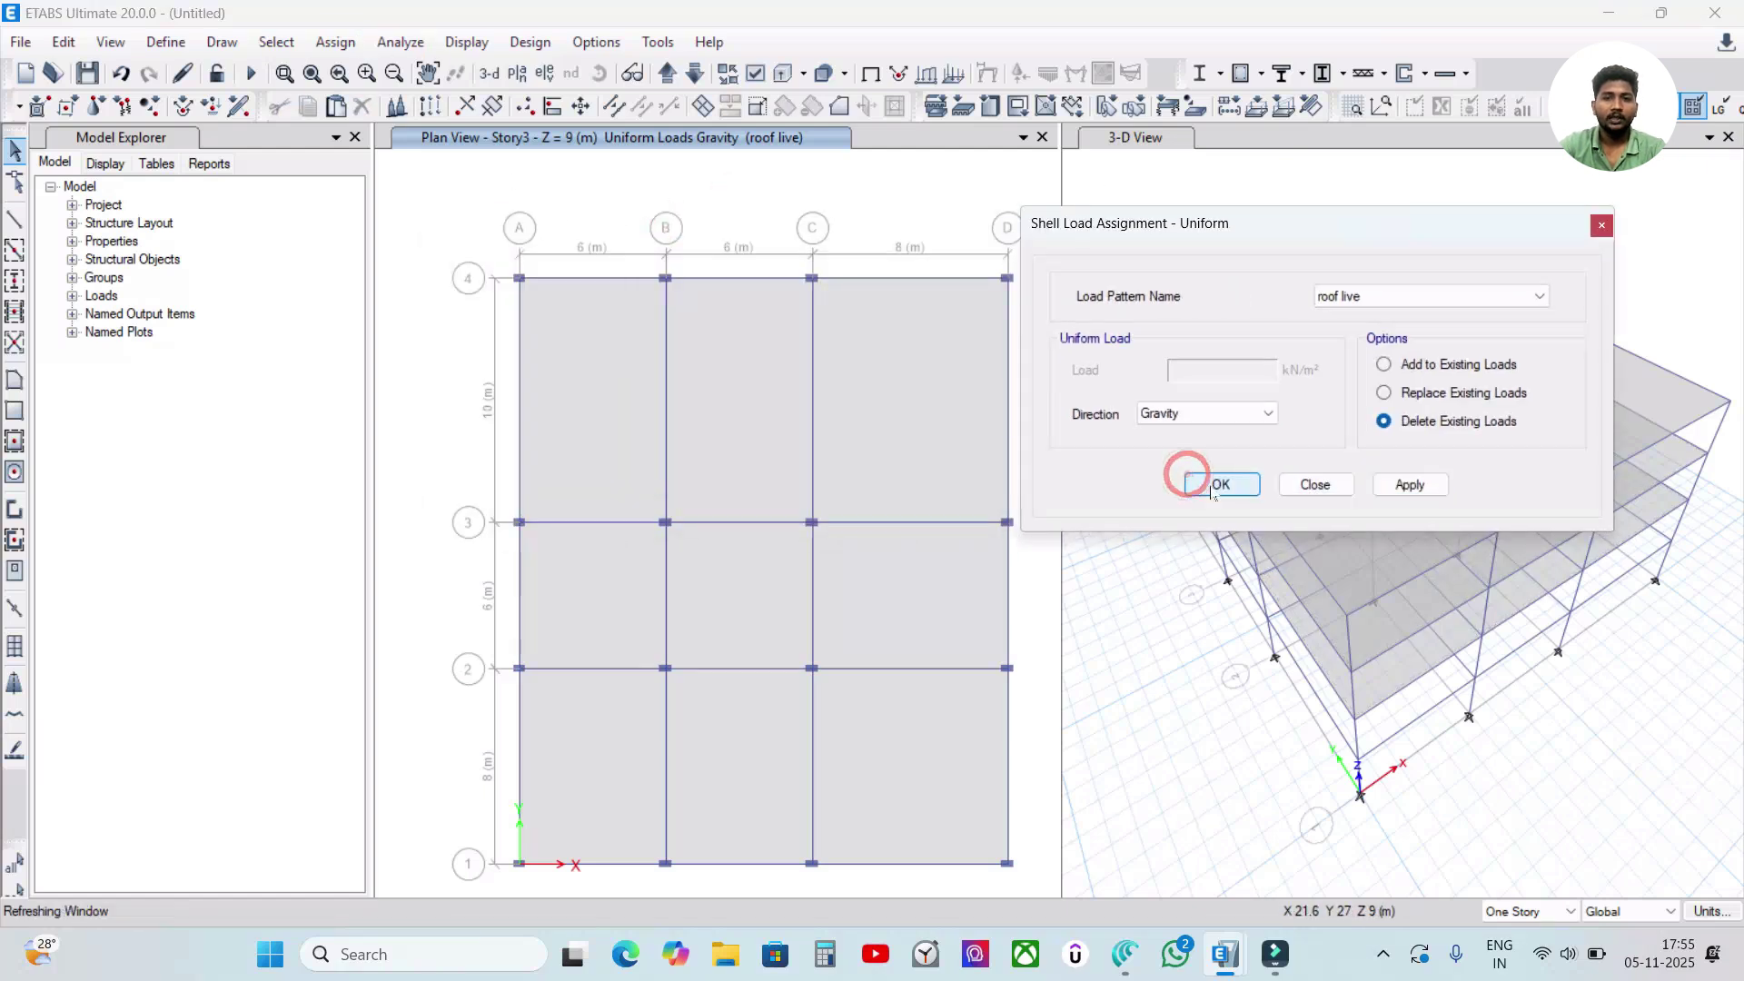
# - Restore the previous selection of Story2 and Story3 slabs
pyautogui.click(276, 42)
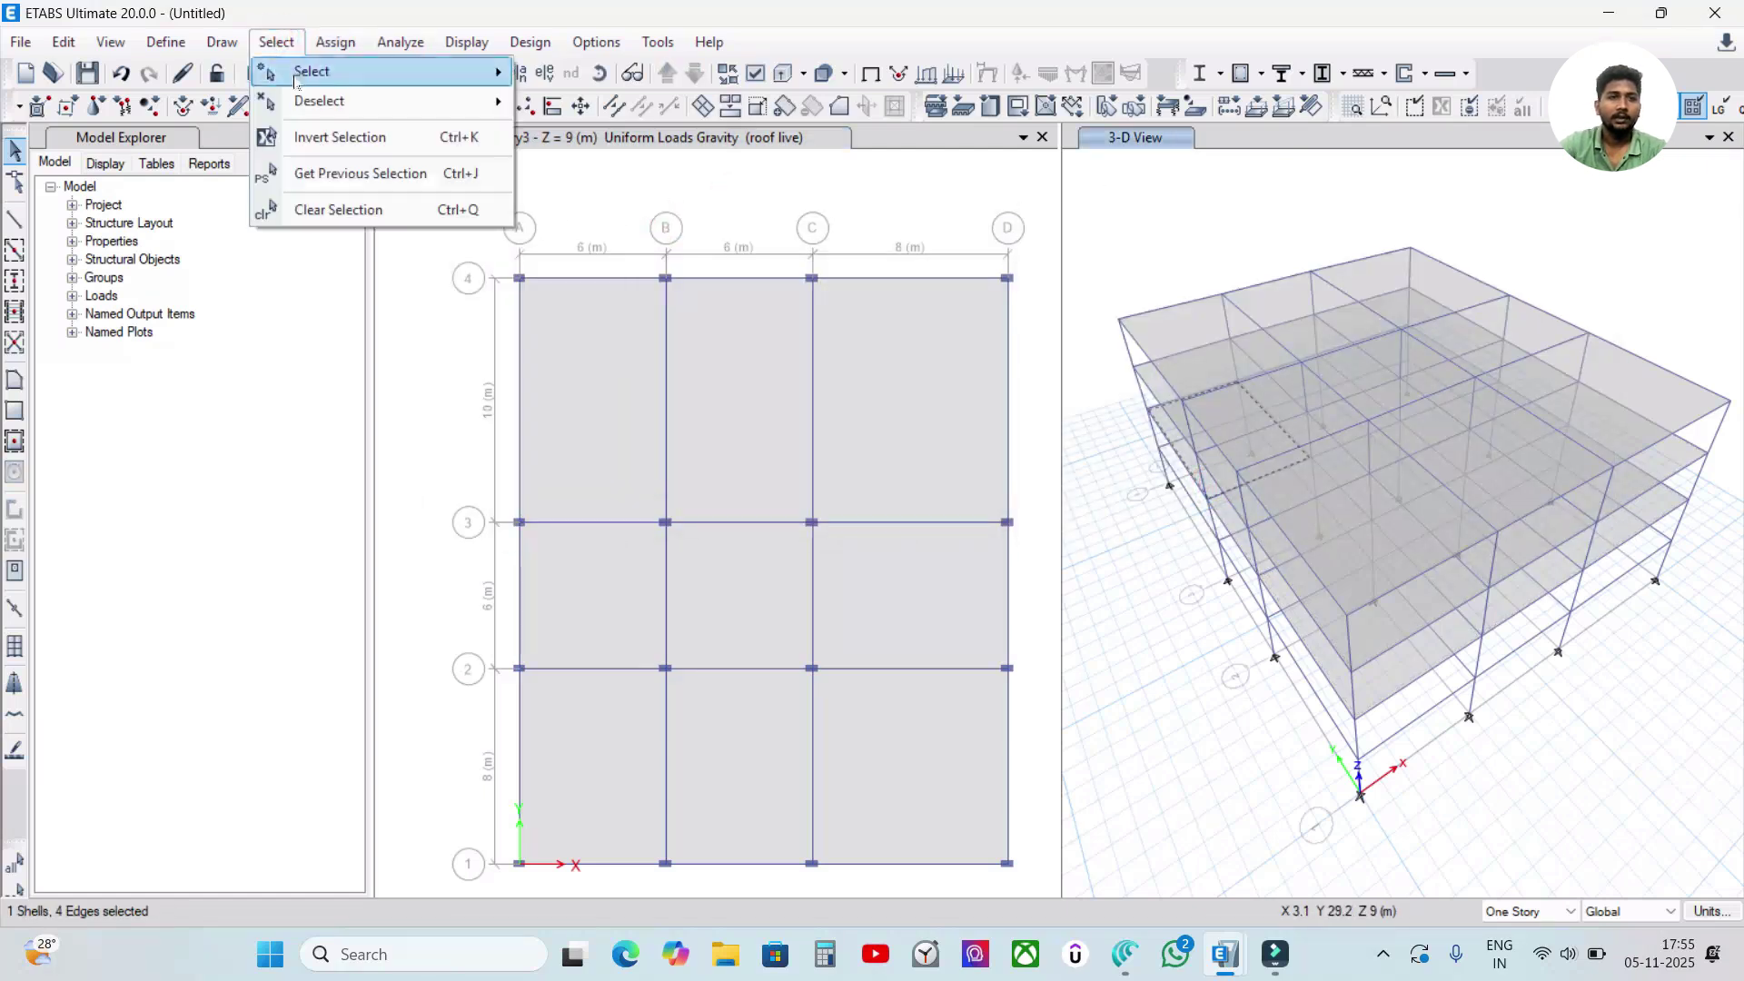
pyautogui.moveTo(297, 80)
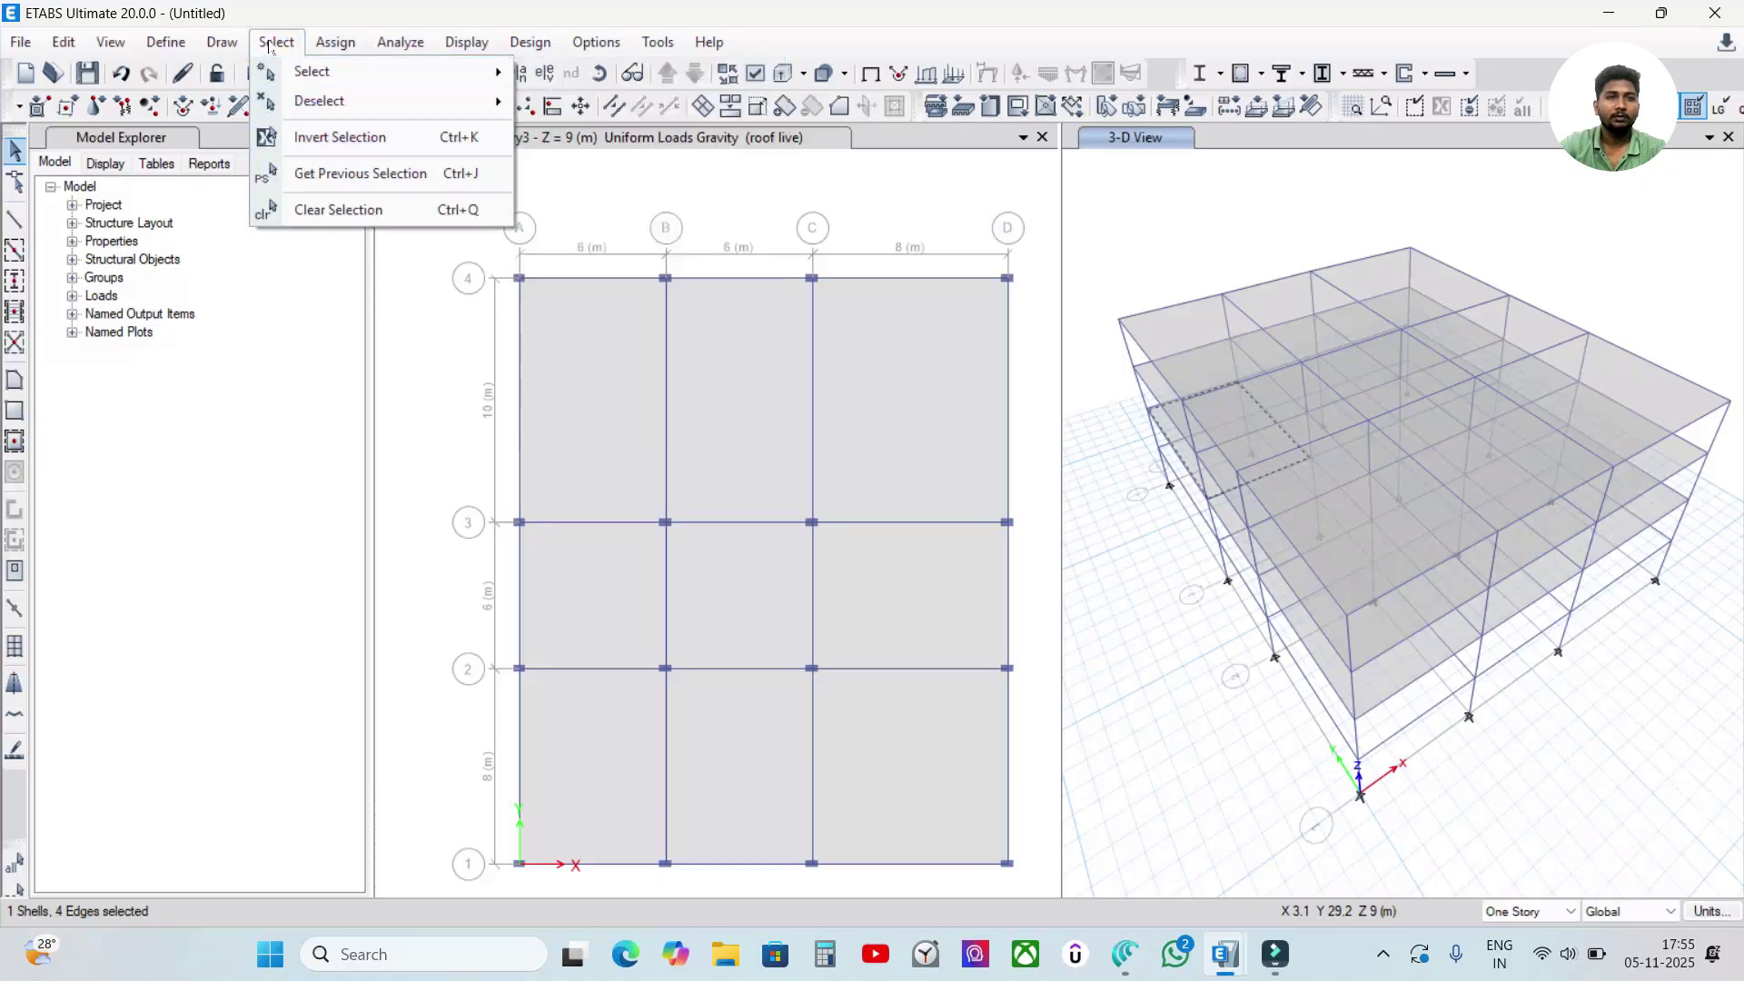
pyautogui.click(328, 175)
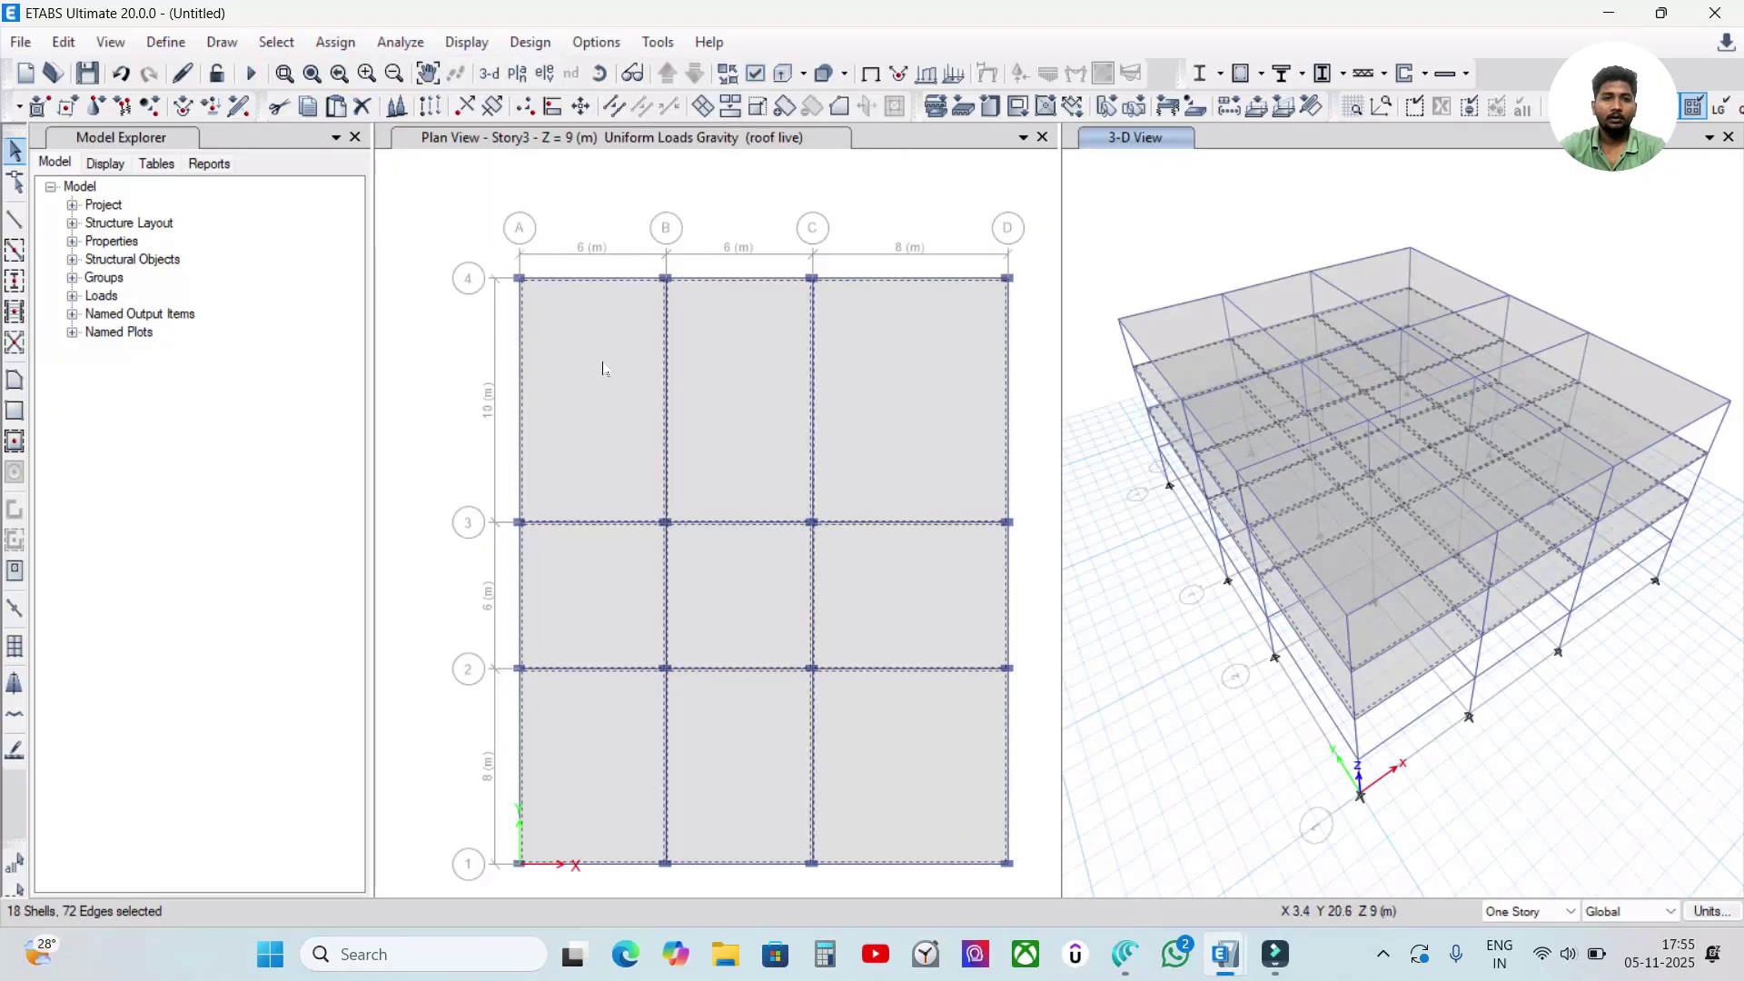
# - Assign a uniform Live load of 3 kN/m² in the Gravity direction to the selected Story2 and Story3 slabs, replacing existing loads
pyautogui.click(335, 42)
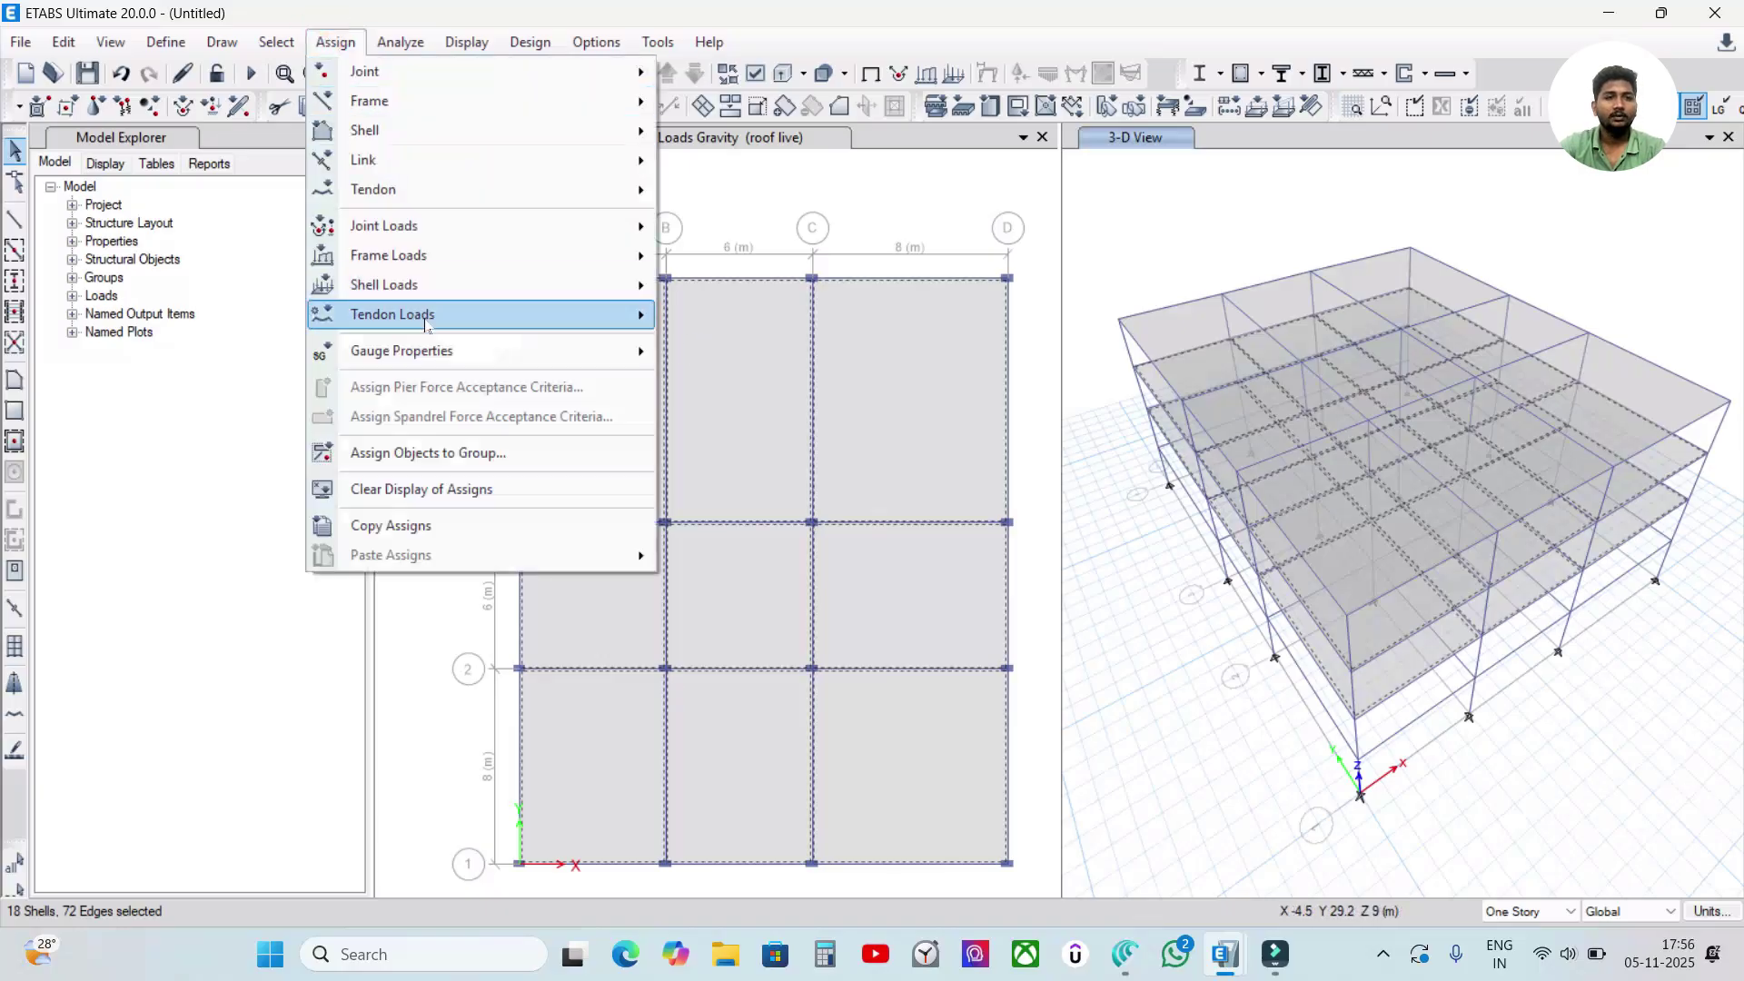
pyautogui.moveTo(410, 289)
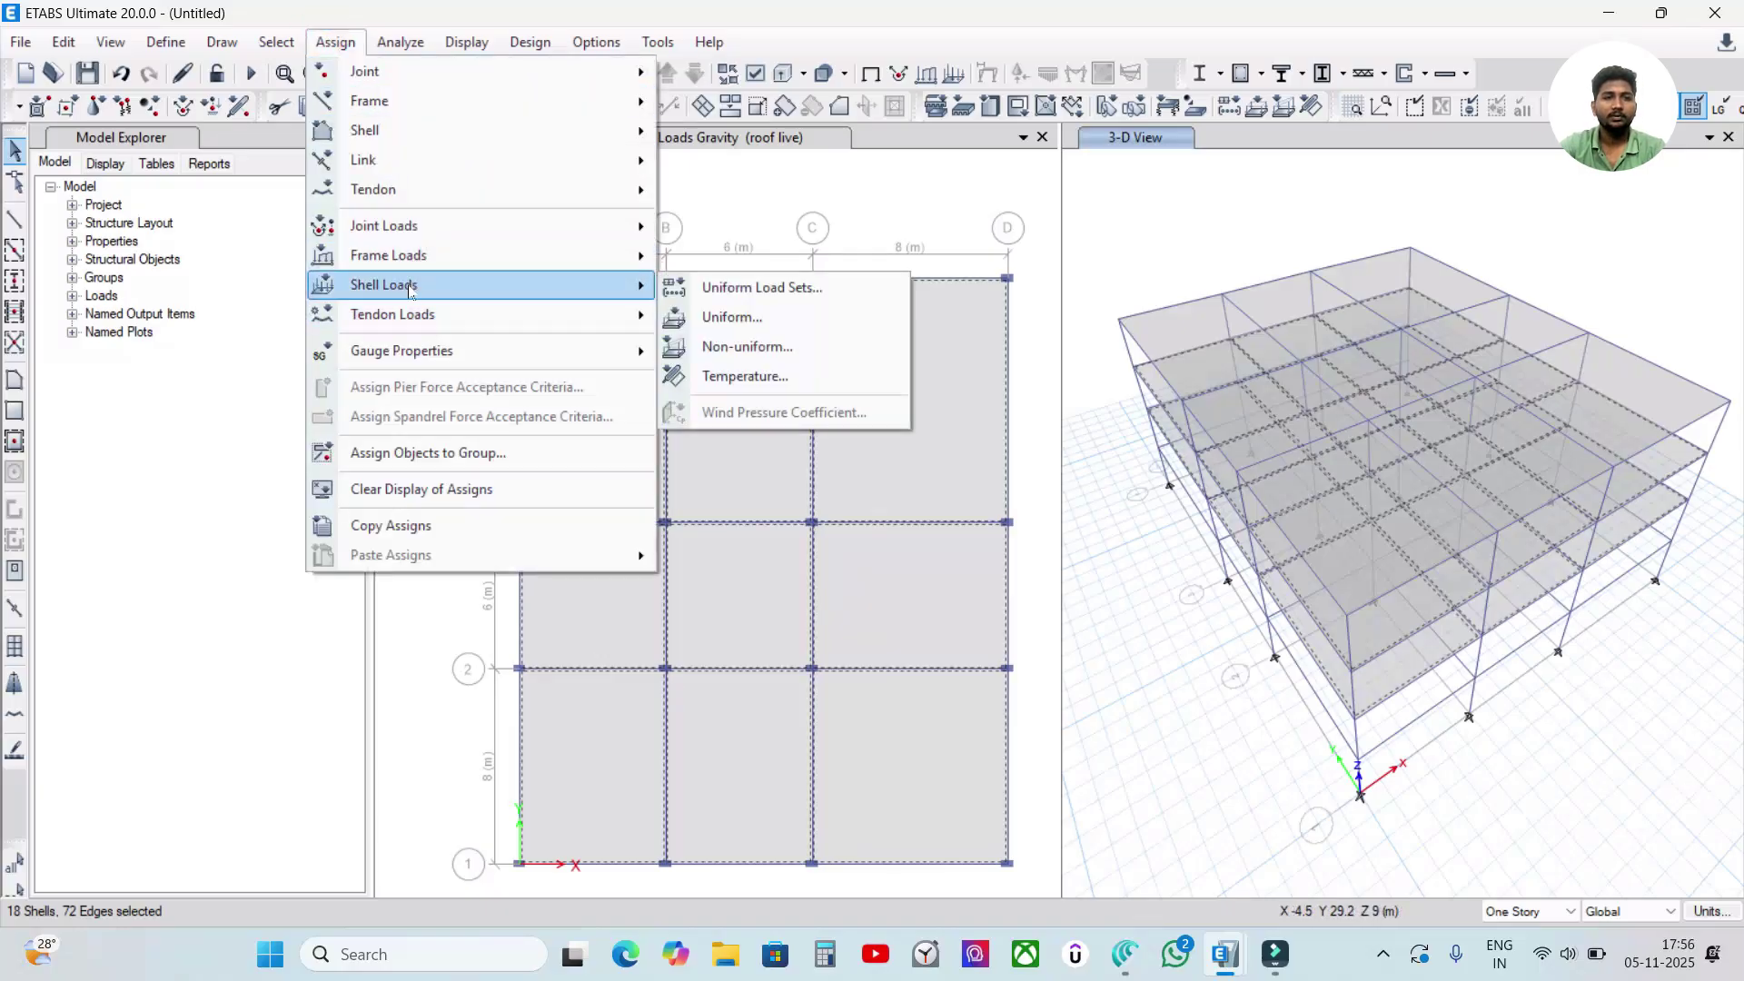
pyautogui.click(748, 319)
pyautogui.moveTo(1187, 227); pyautogui.dragTo(644, 217)
pyautogui.click(833, 287)
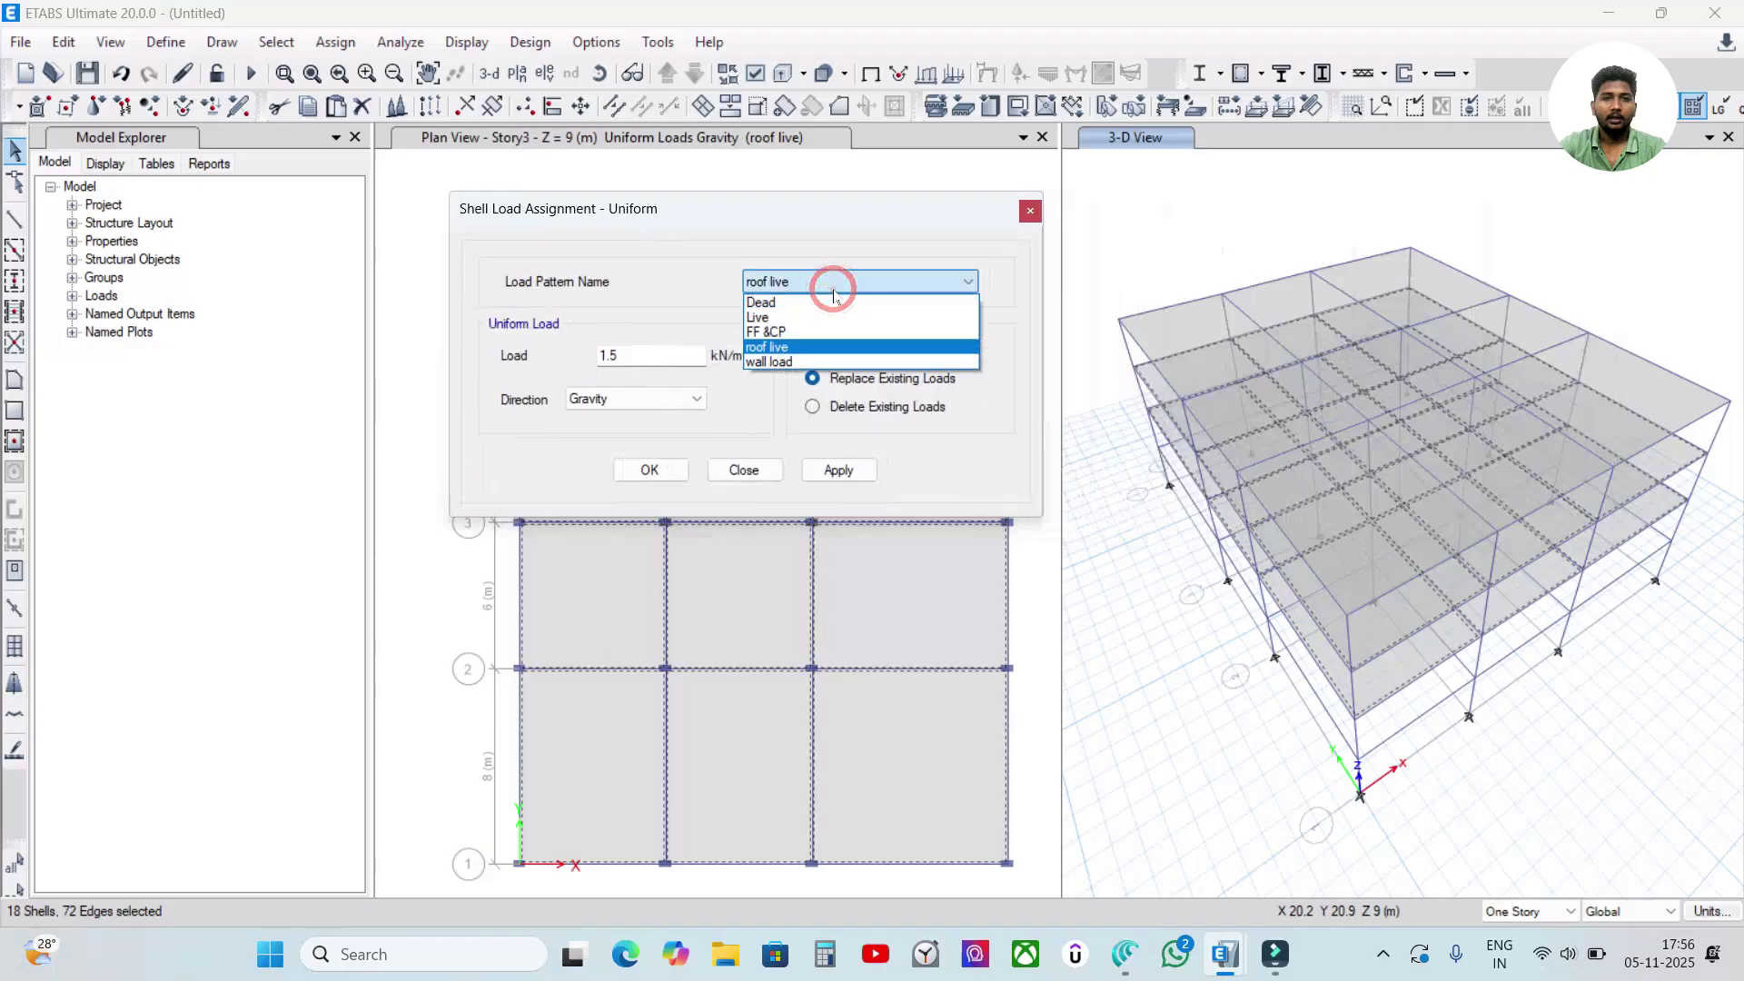
pyautogui.click(772, 318)
pyautogui.press('Tab')
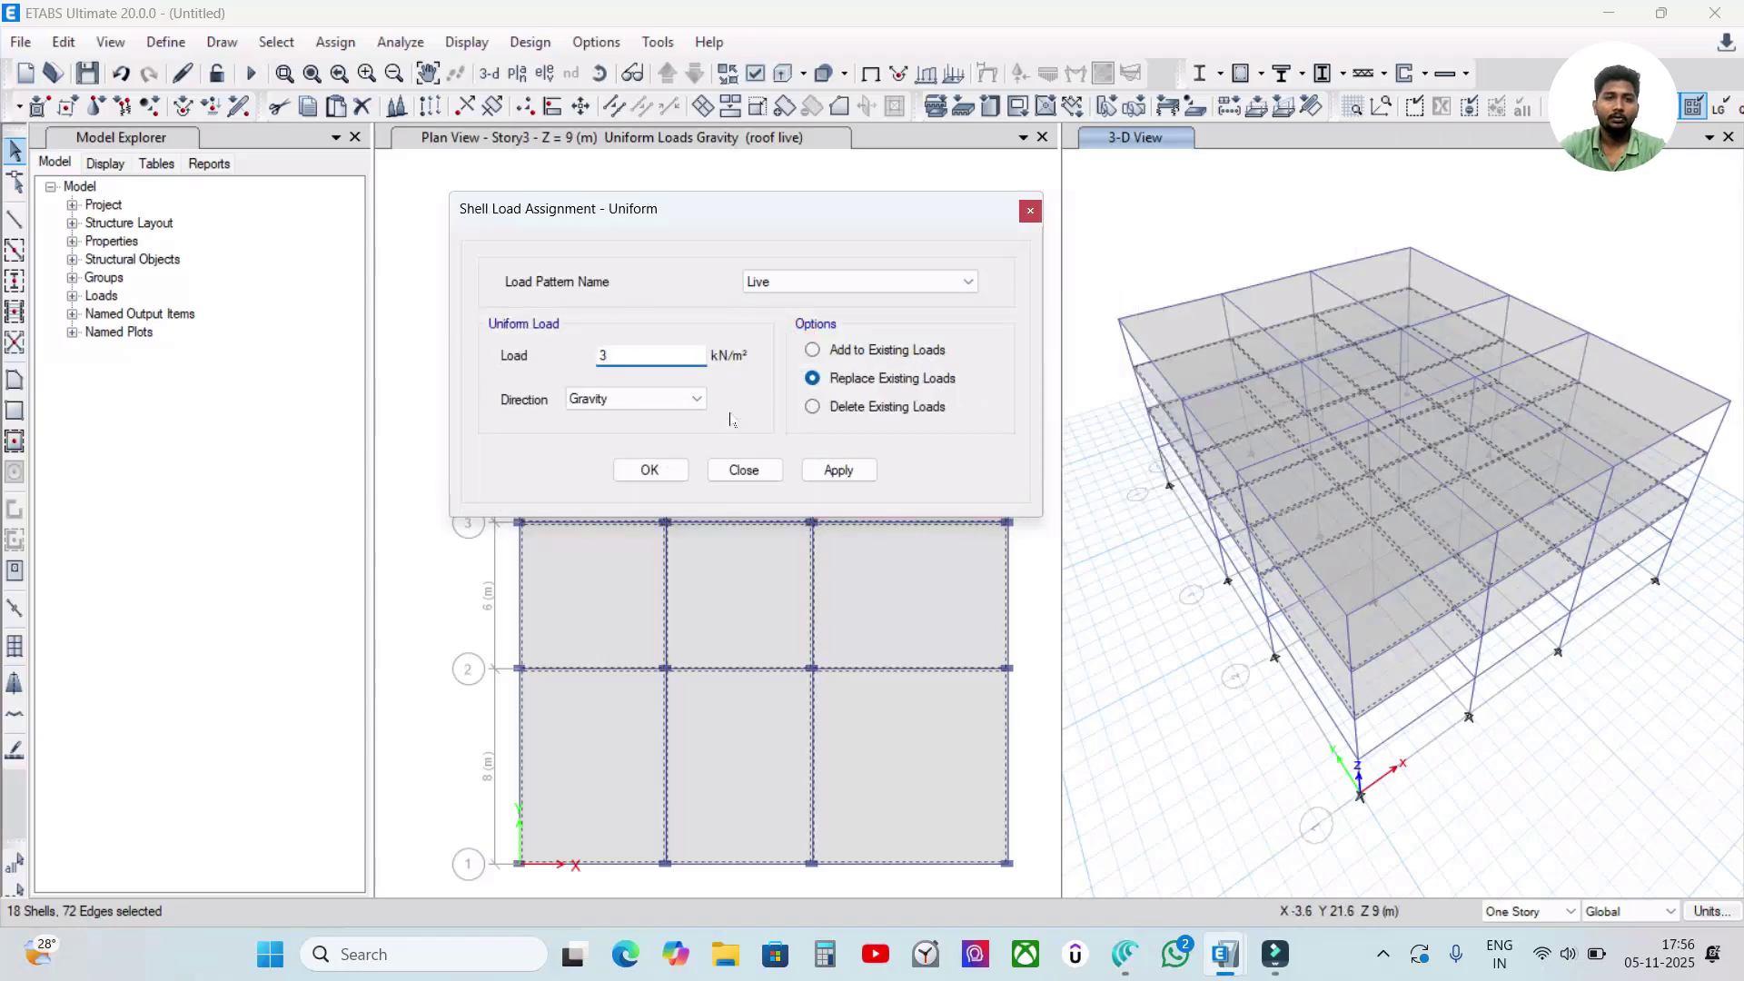
pyautogui.click(836, 470)
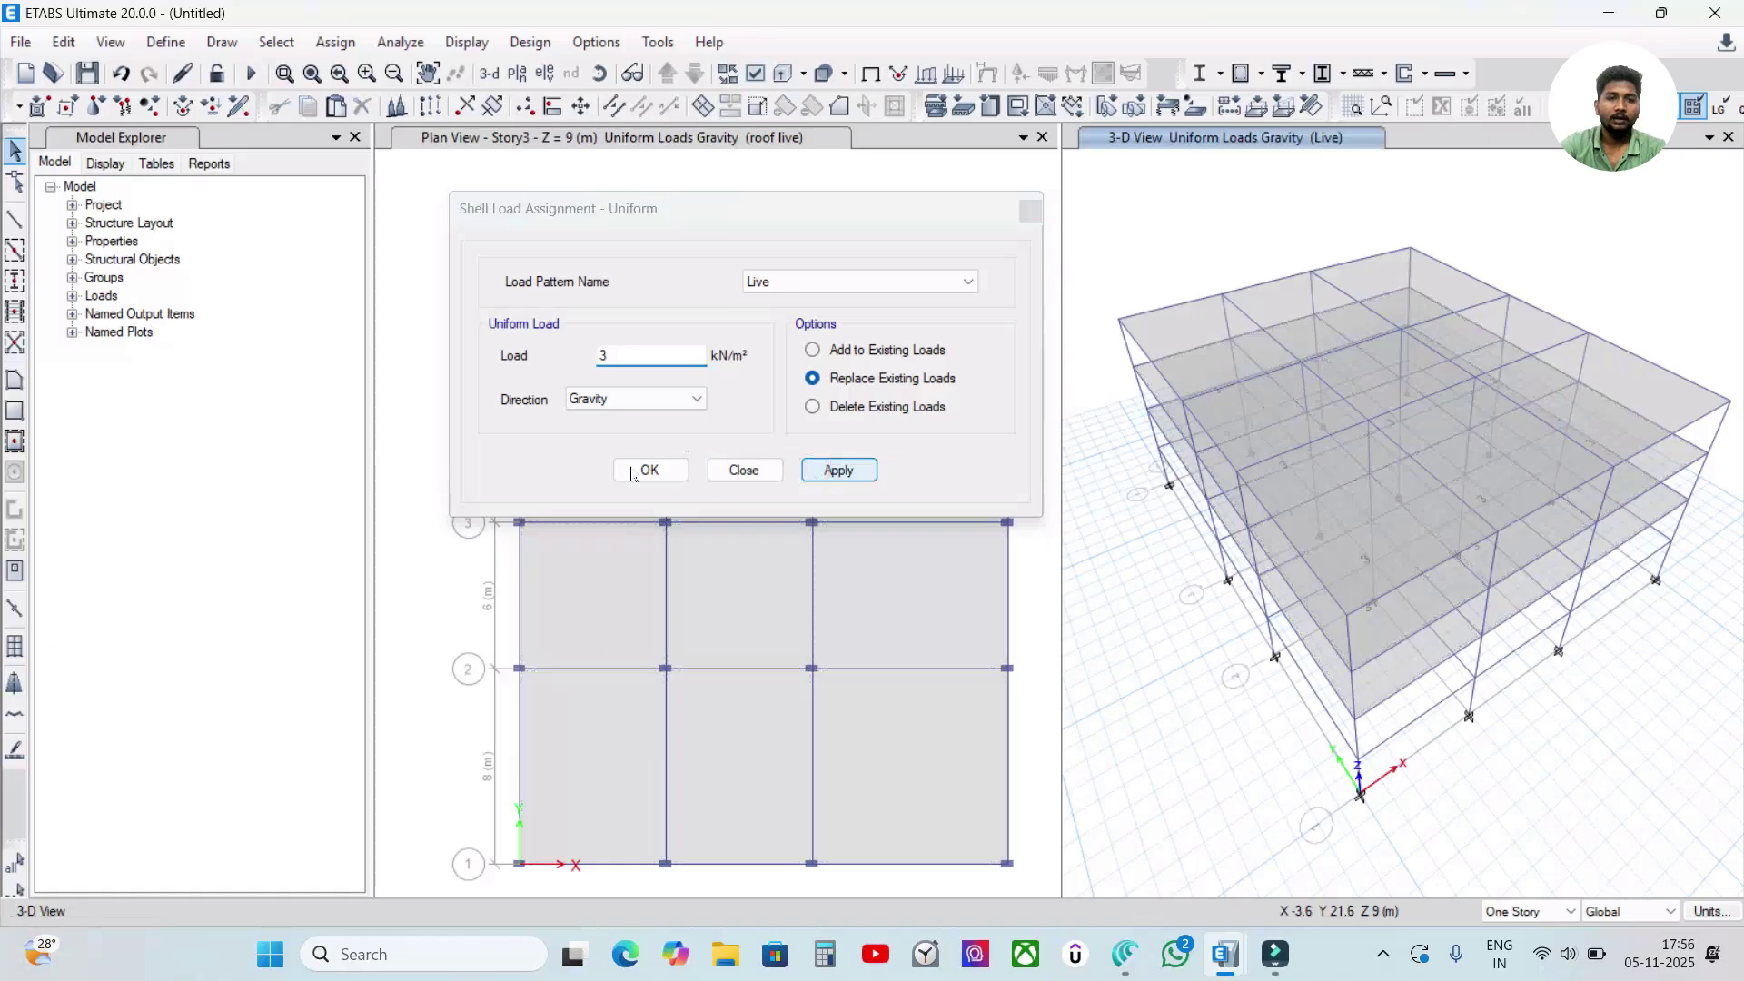
pyautogui.click(648, 470)
# - Check the loads assigned to the Story3 slab panel between grids B–C and 3–4
pyautogui.rightClick(720, 405)
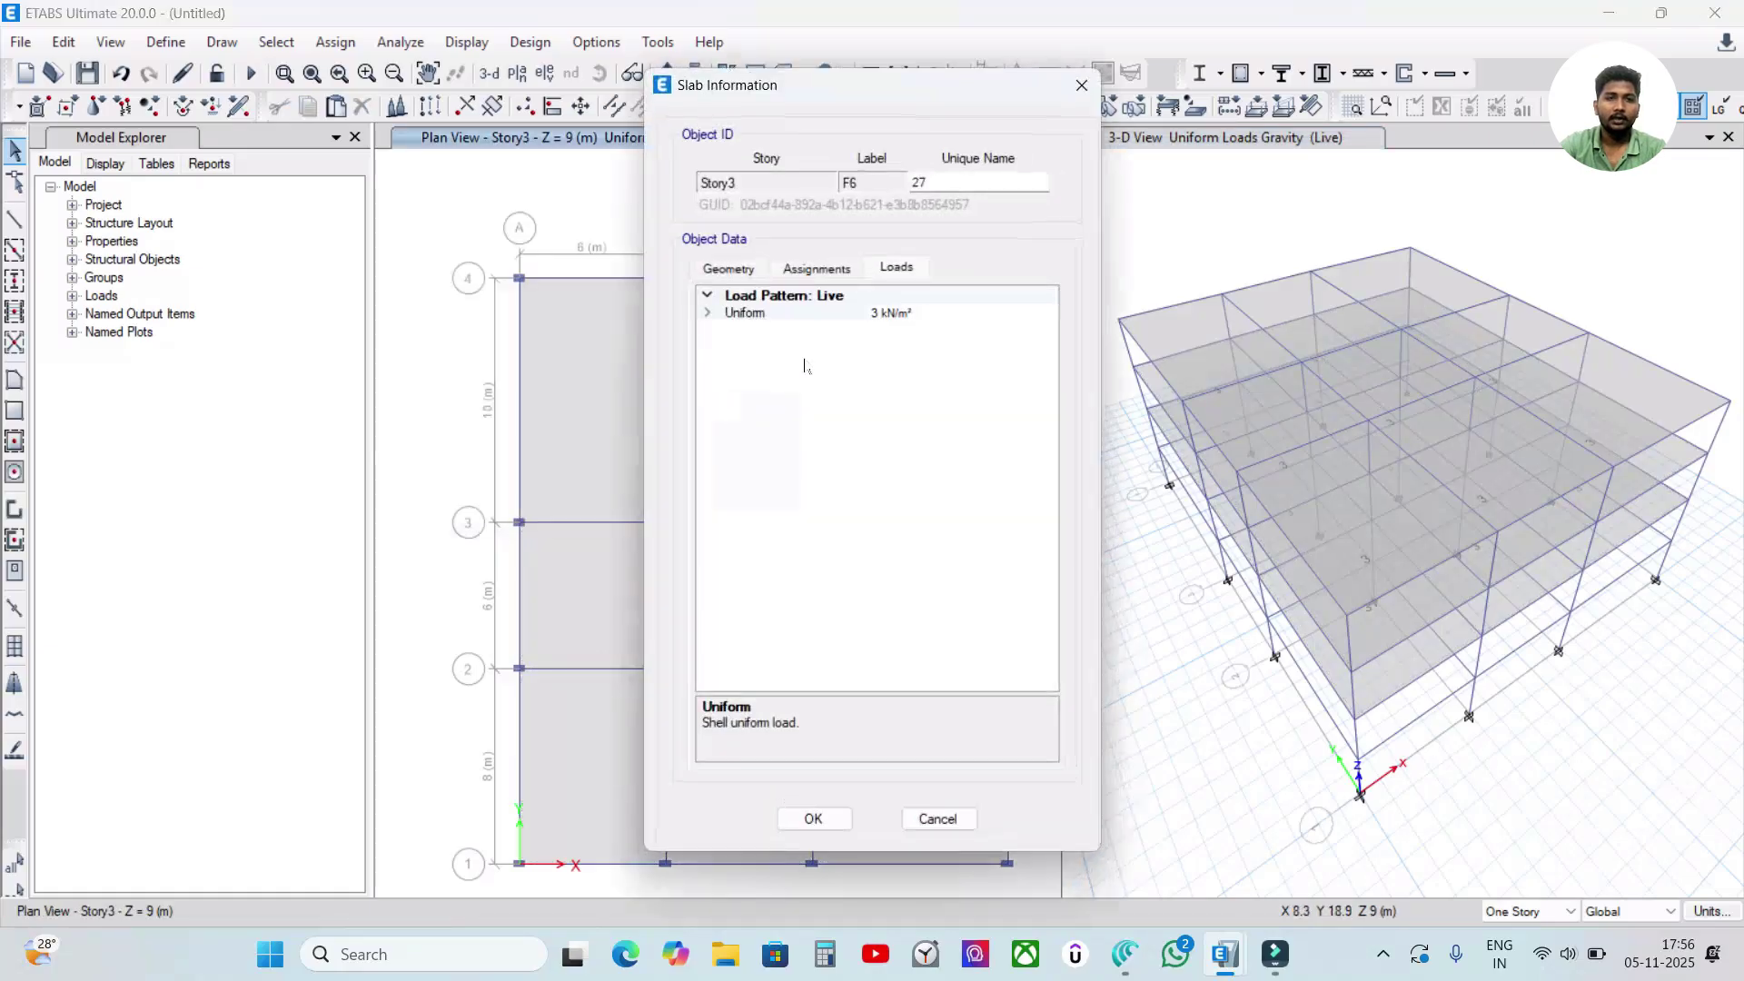
pyautogui.click(814, 819)
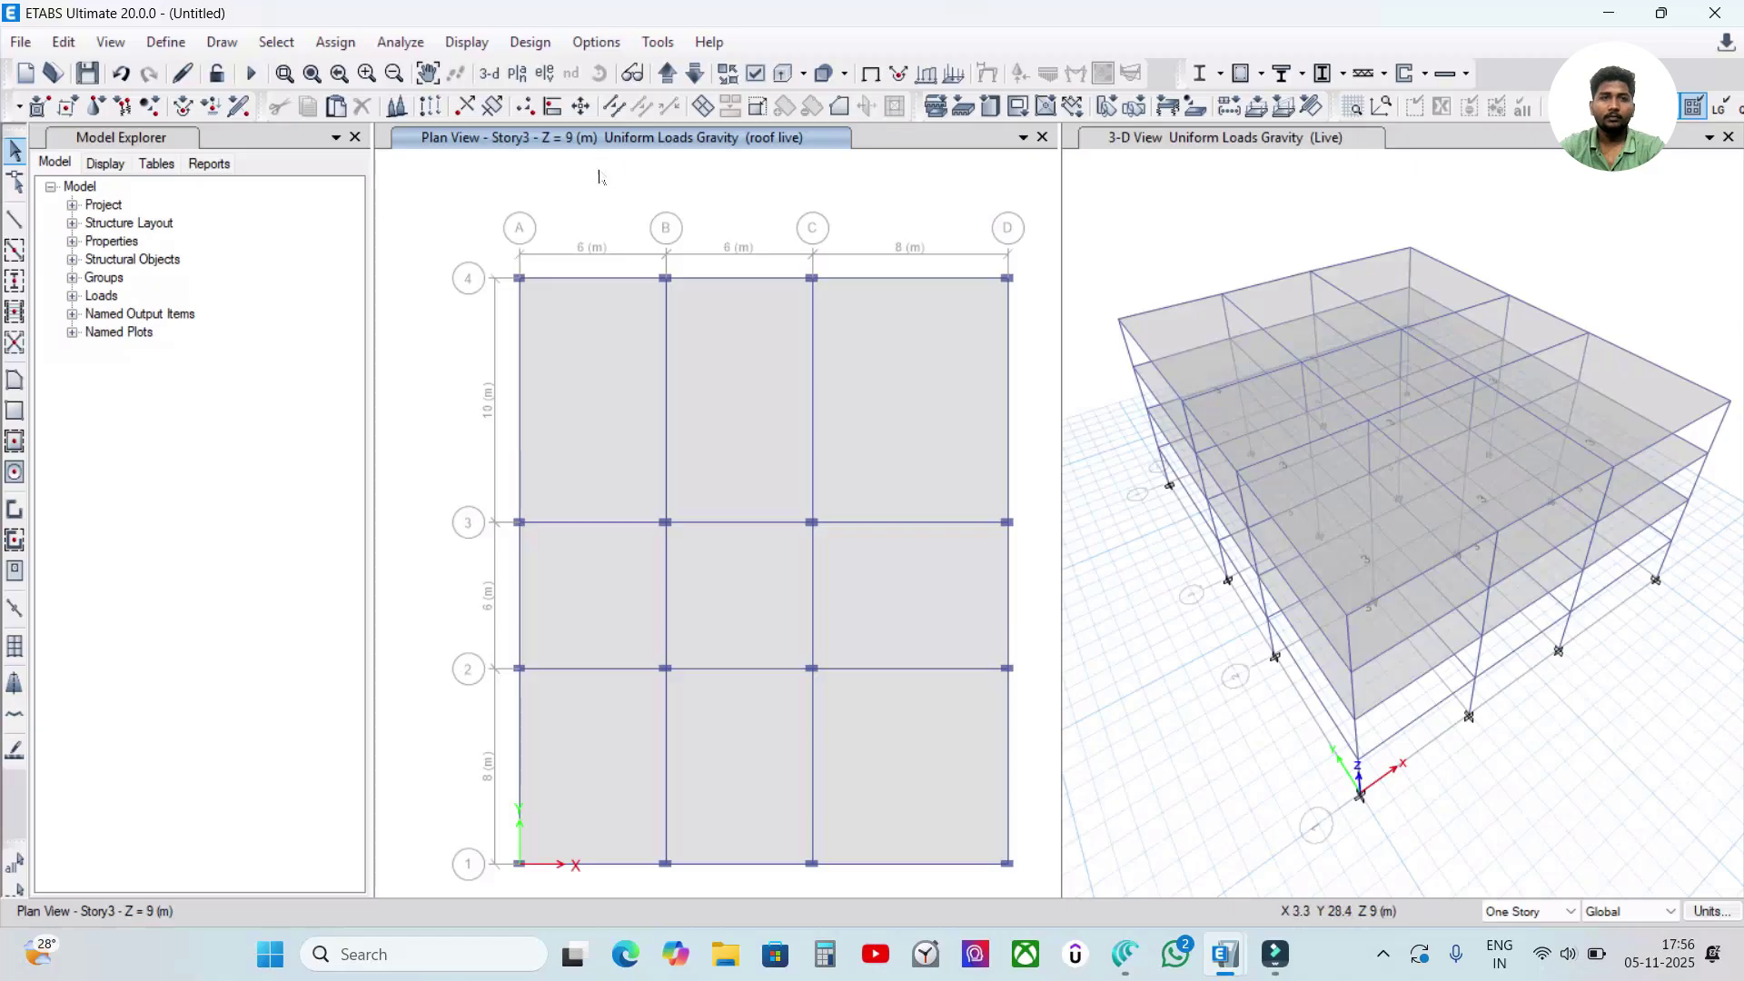
pyautogui.rightClick(718, 359)
pyautogui.click(1093, 89)
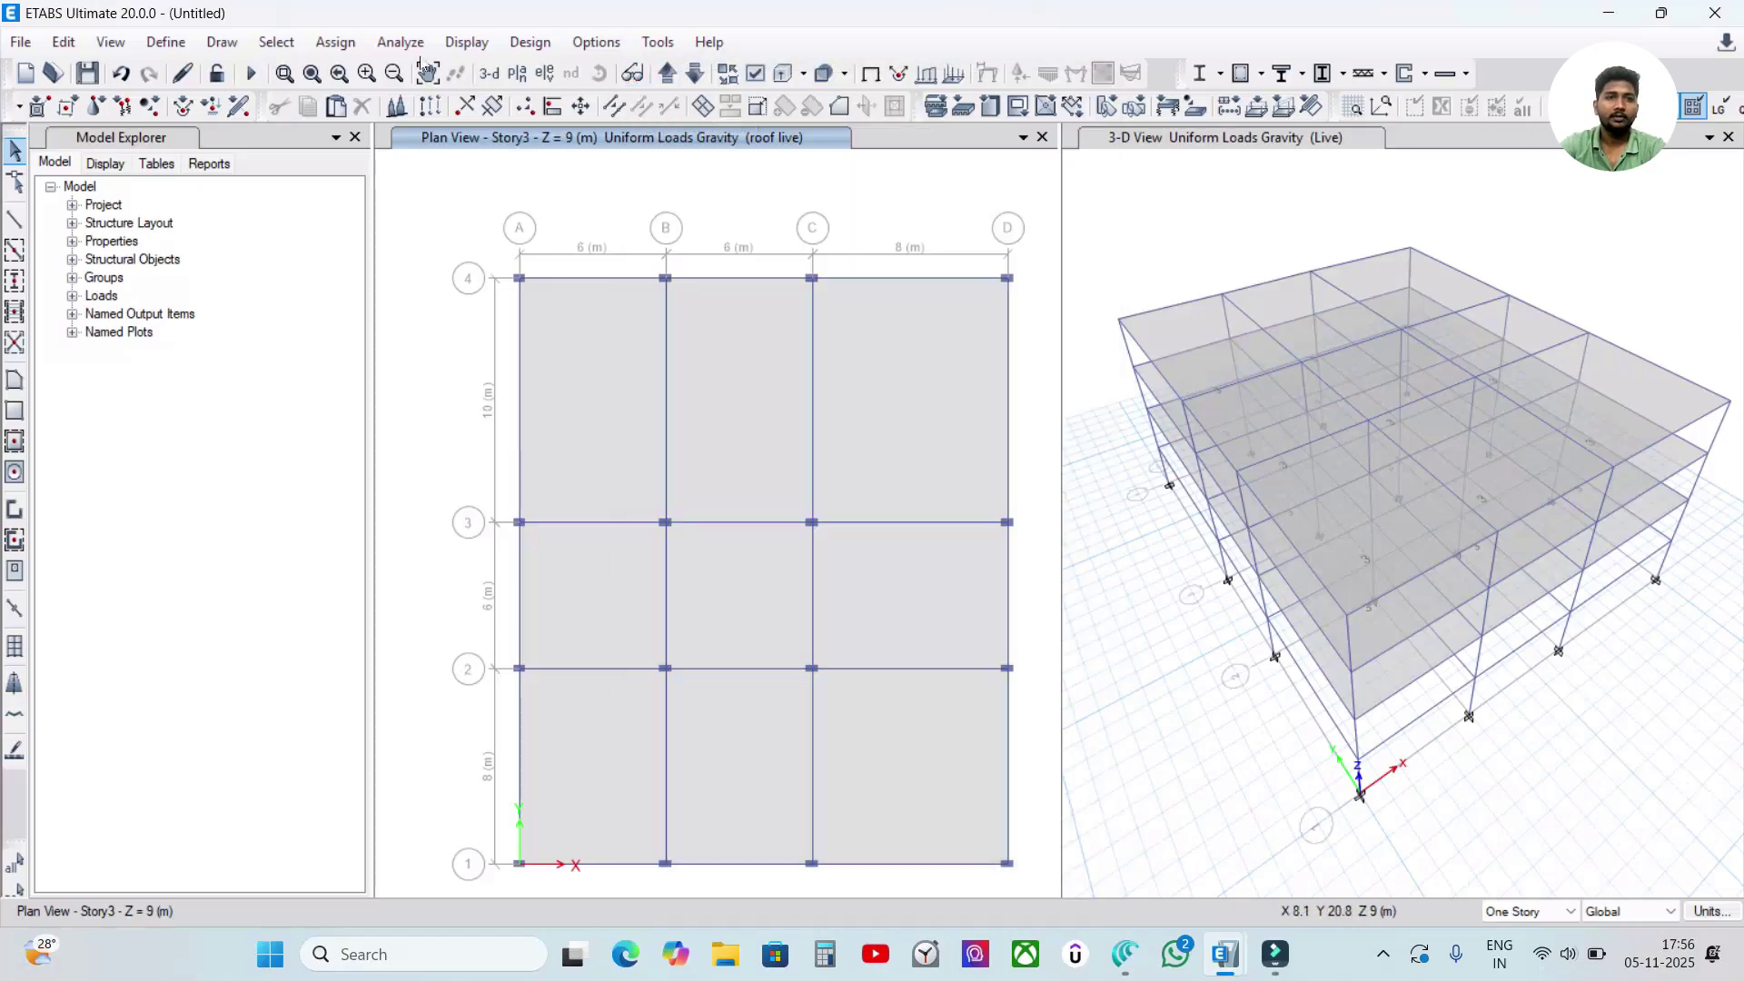
# - Select all nine slab panels on every floor from the Story3 plan using the All Stories option
pyautogui.click(1570, 911)
pyautogui.click(1521, 940)
pyautogui.click(638, 411)
pyautogui.click(732, 394)
pyautogui.click(853, 398)
pyautogui.click(880, 609)
pyautogui.click(723, 605)
pyautogui.click(614, 603)
pyautogui.click(623, 732)
pyautogui.click(708, 728)
pyautogui.click(928, 754)
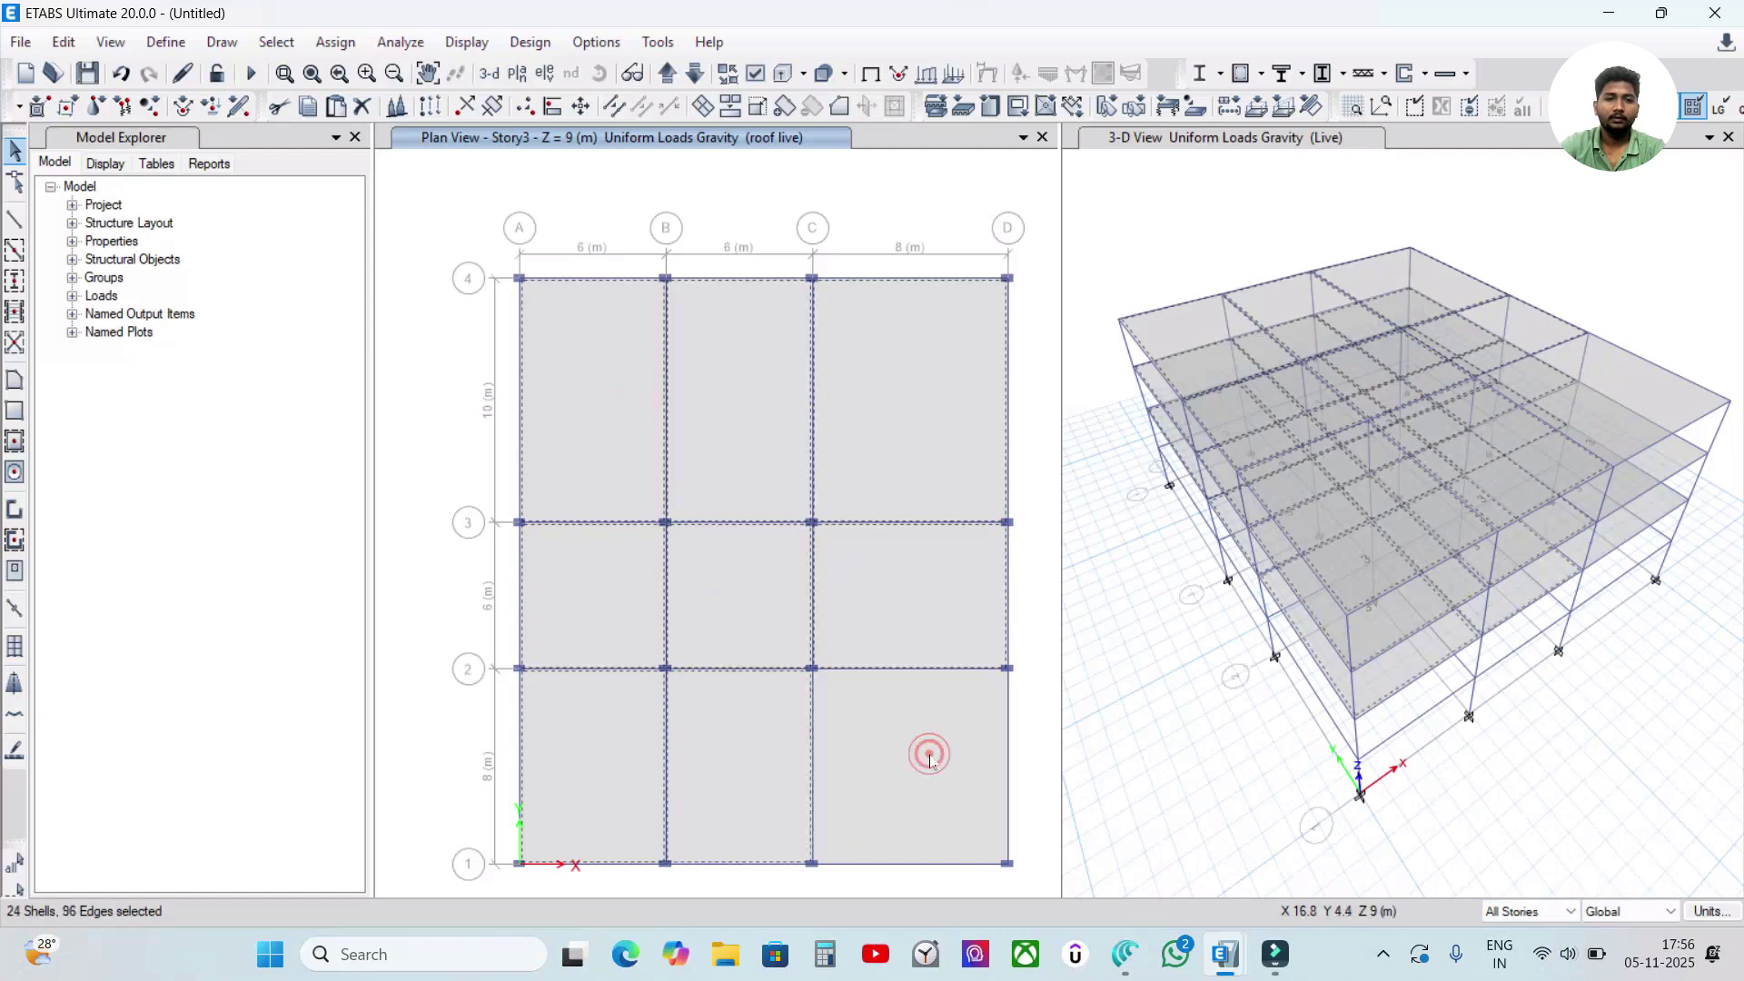
# - Assign a uniform FF &CP load of 1.5 kN/m² in the Gravity direction to the selected slabs, replacing existing loads
pyautogui.click(336, 44)
pyautogui.moveTo(395, 280)
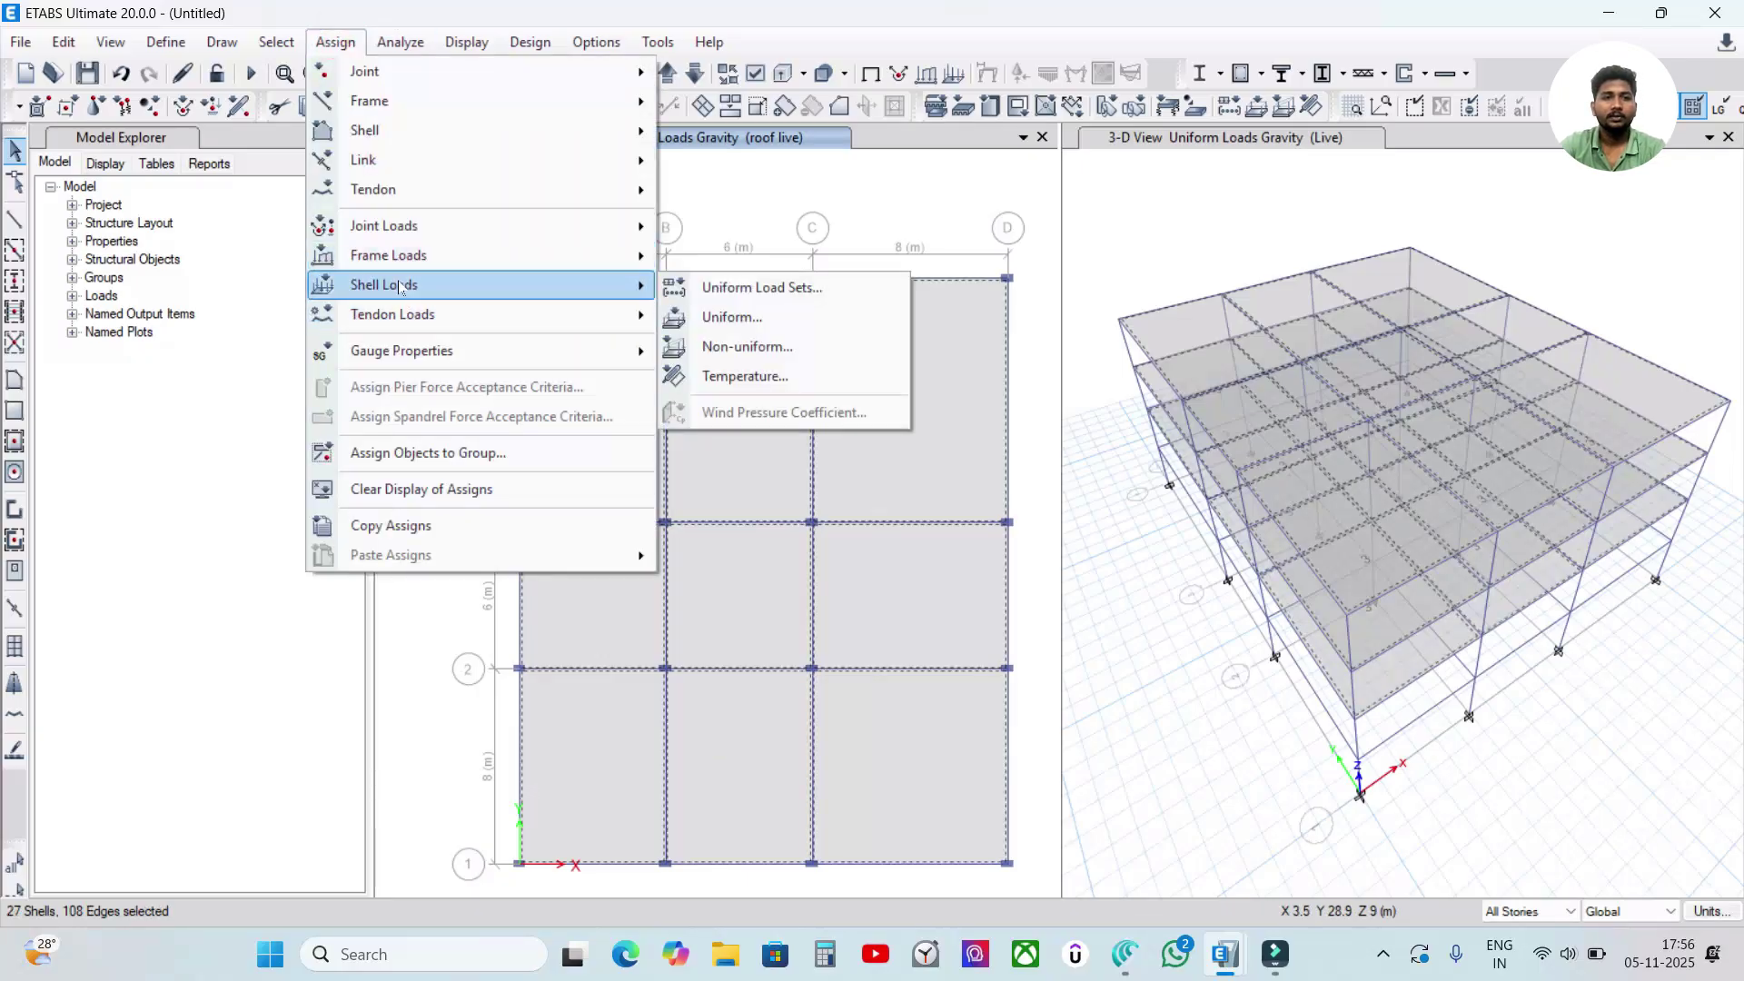
pyautogui.click(740, 315)
pyautogui.click(799, 284)
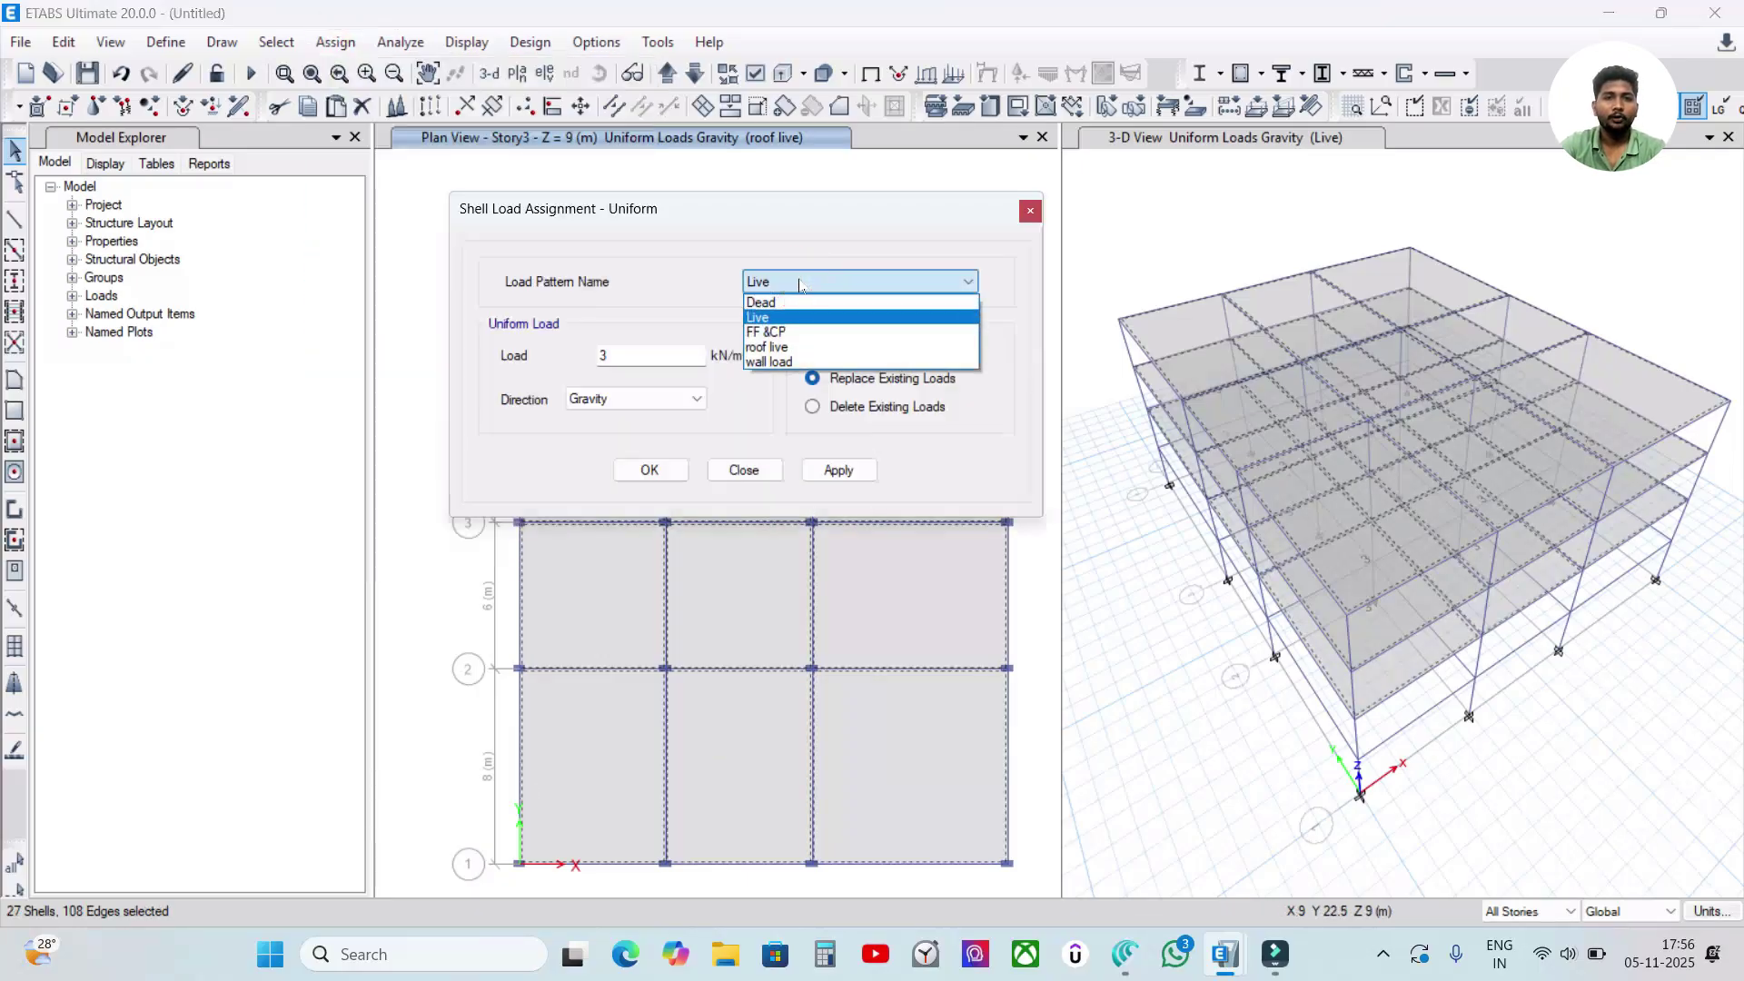
pyautogui.click(788, 334)
pyautogui.press('Tab')
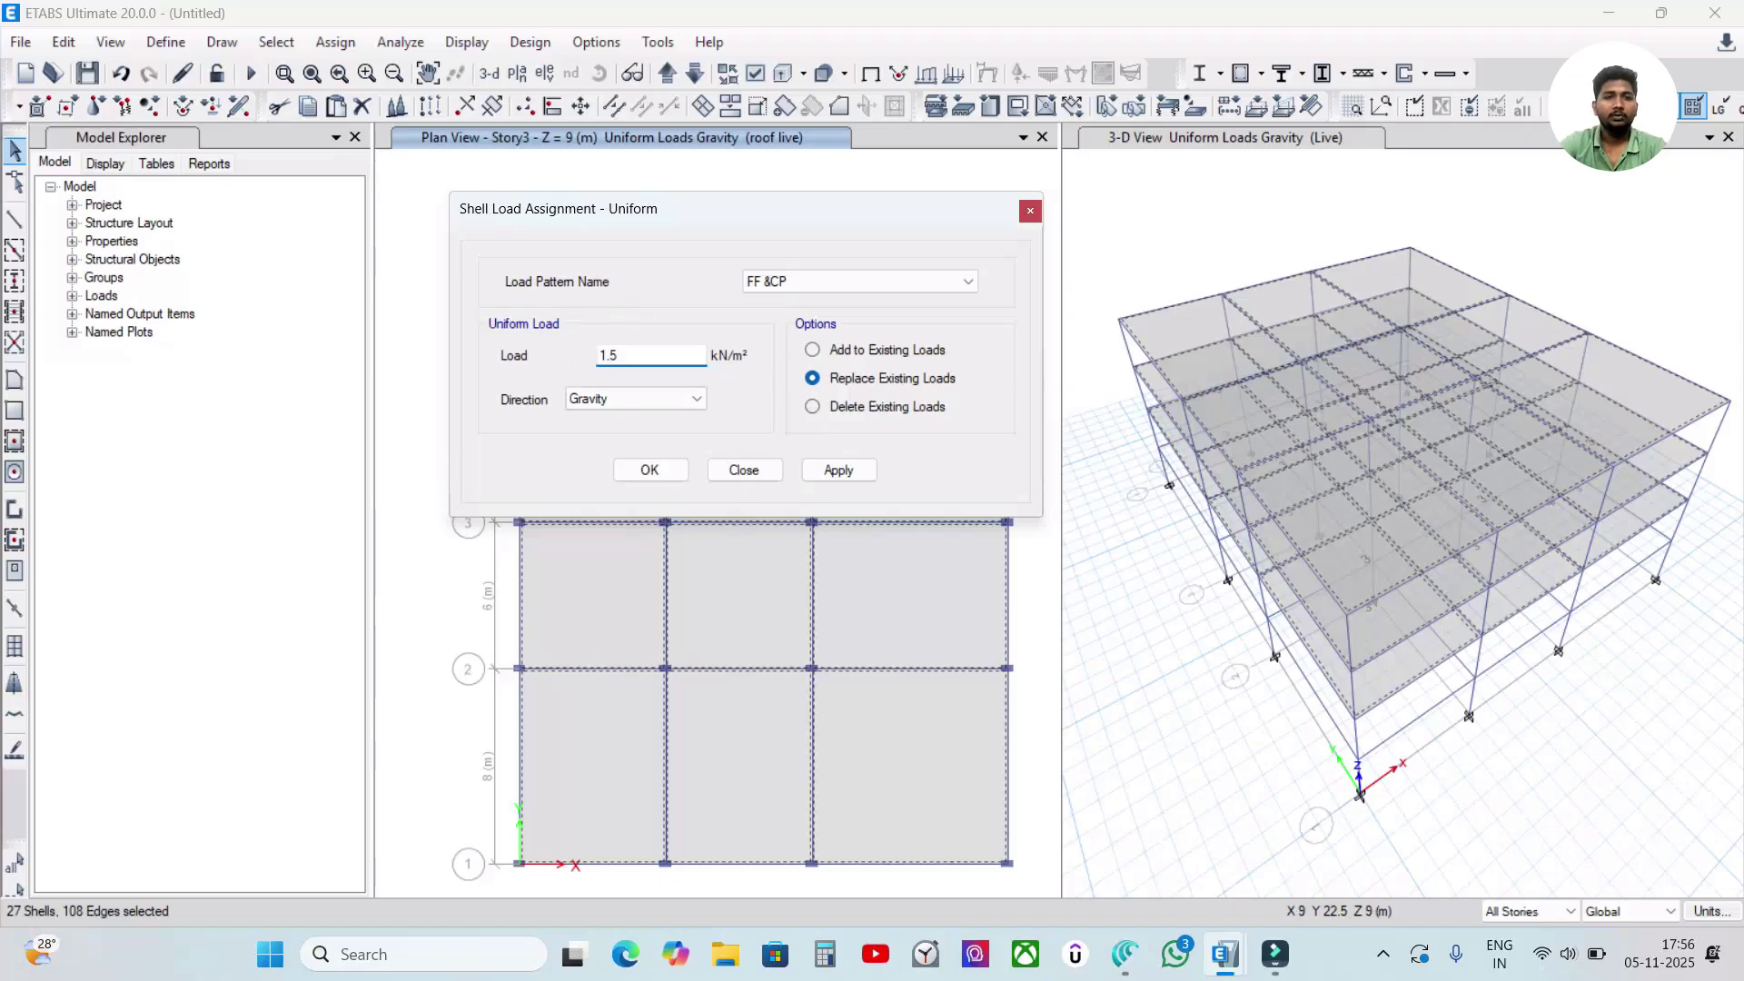
pyautogui.click(661, 356)
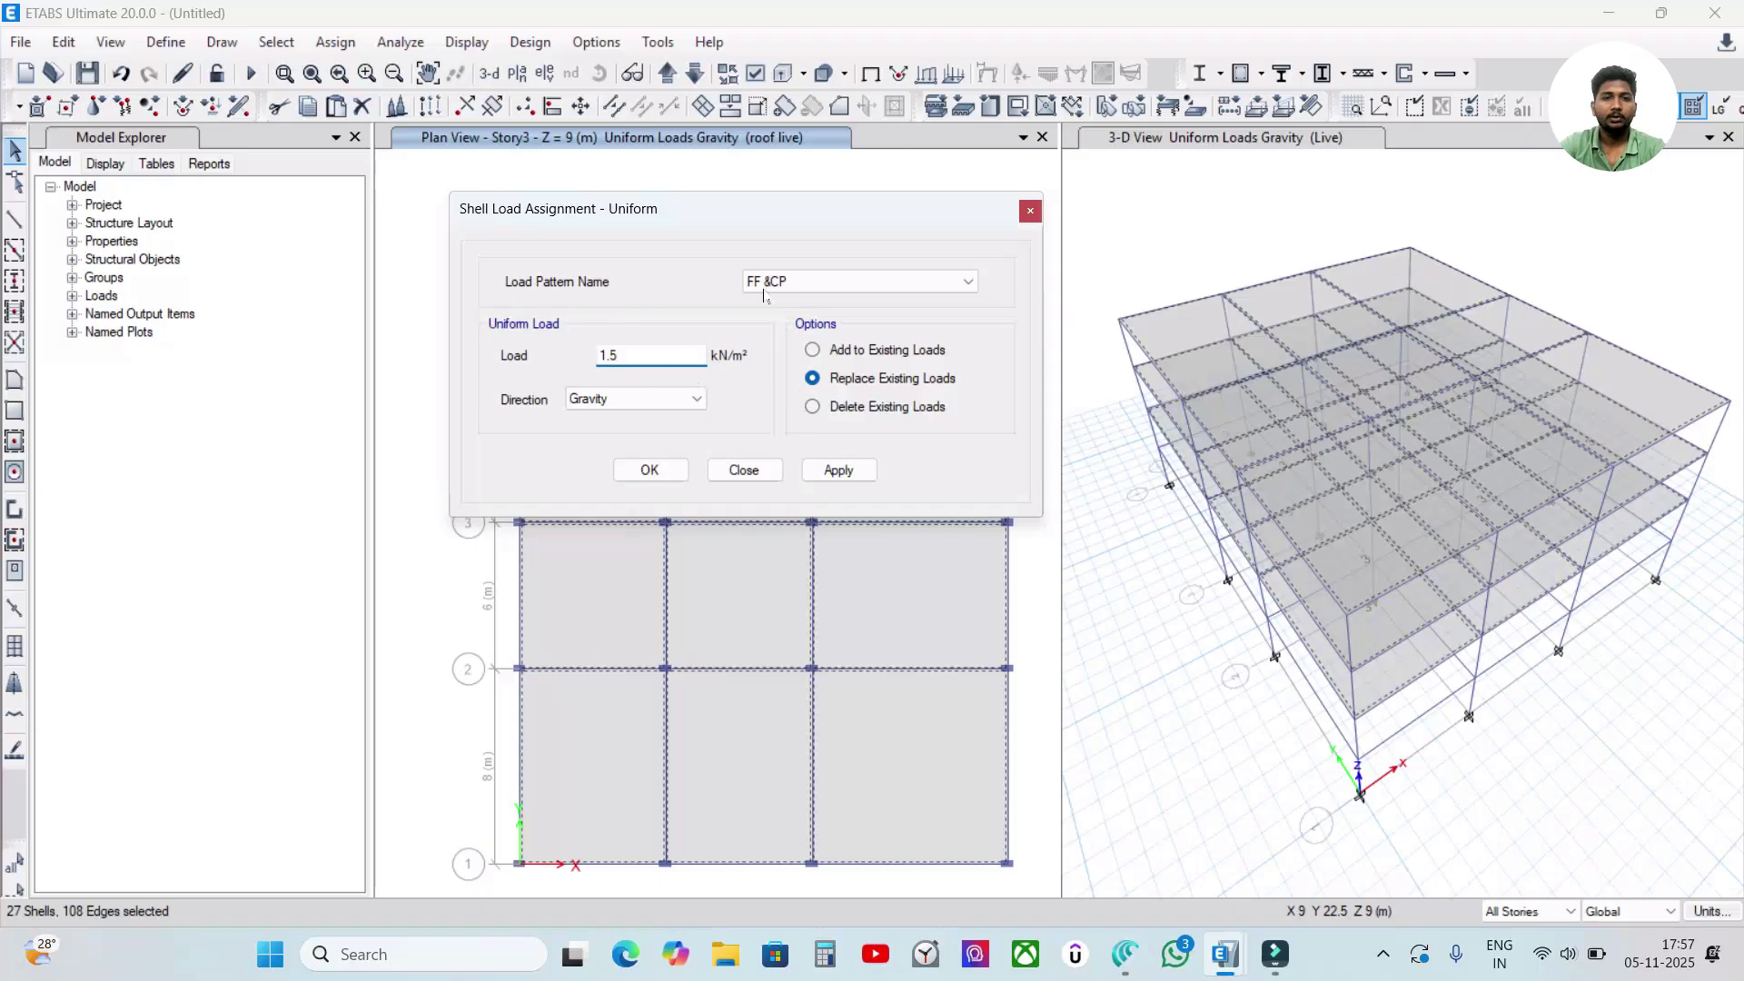
pyautogui.click(862, 484)
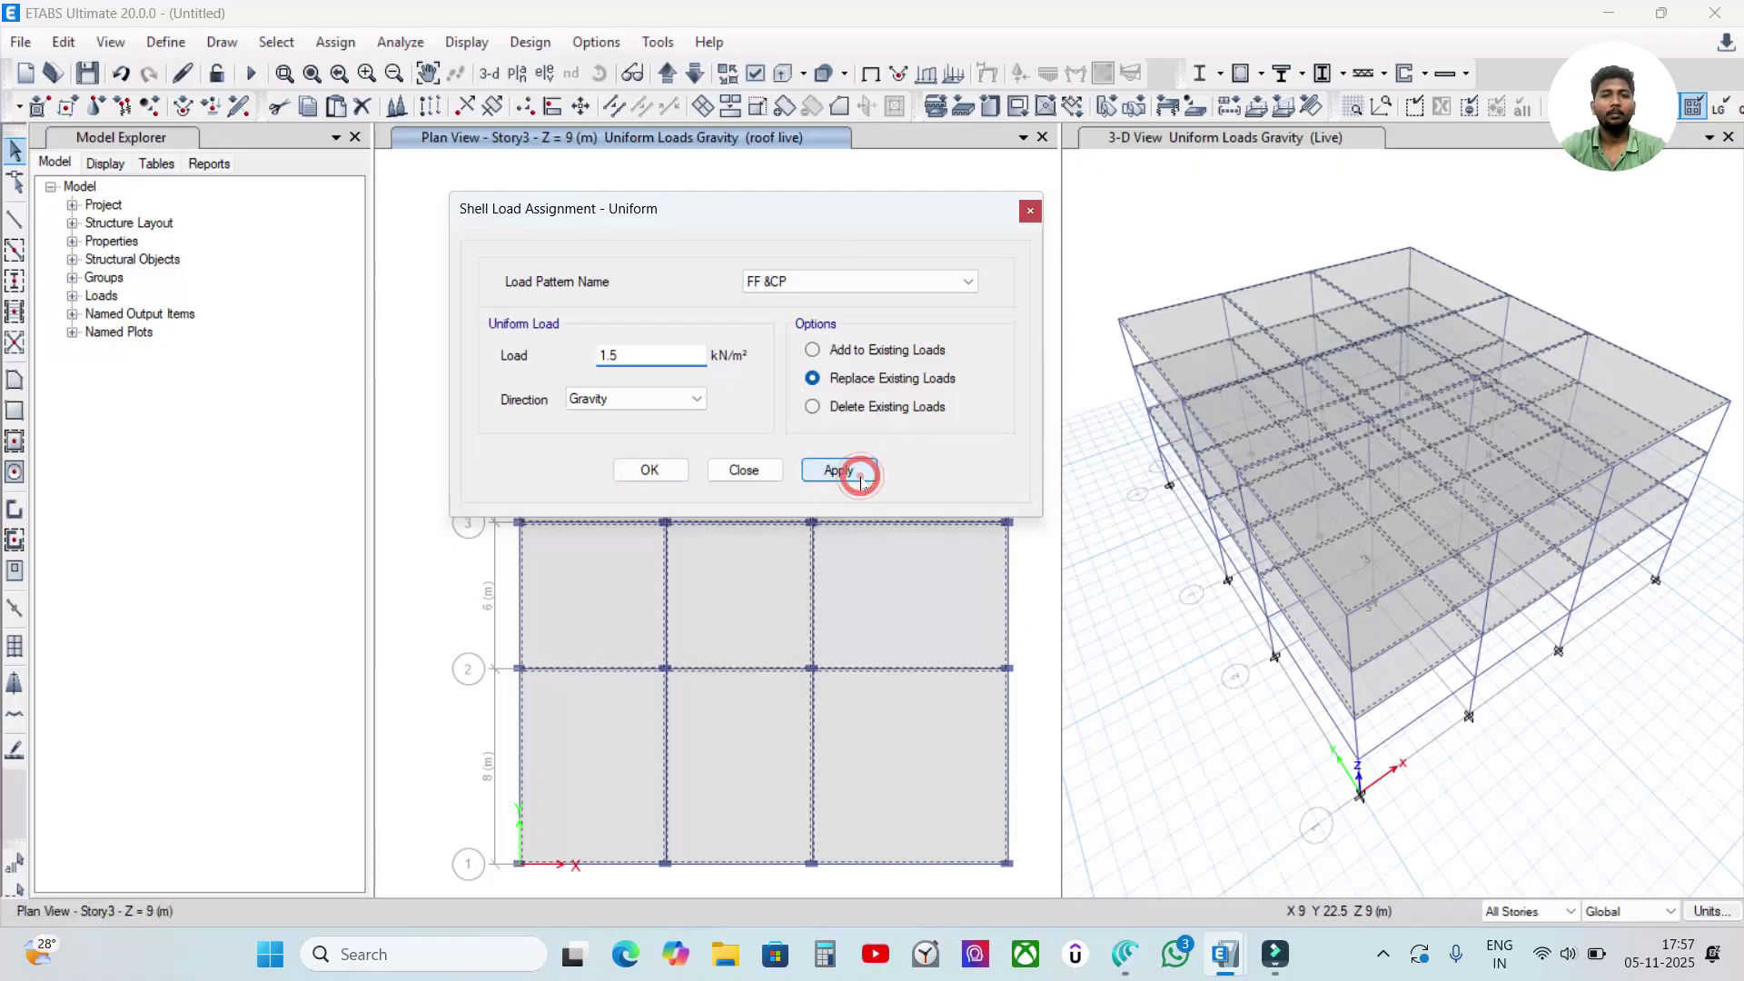
pyautogui.click(649, 470)
# - Check the loads assigned to a middle-bay slab panel on Story3 and one on Story4
pyautogui.rightClick(720, 573)
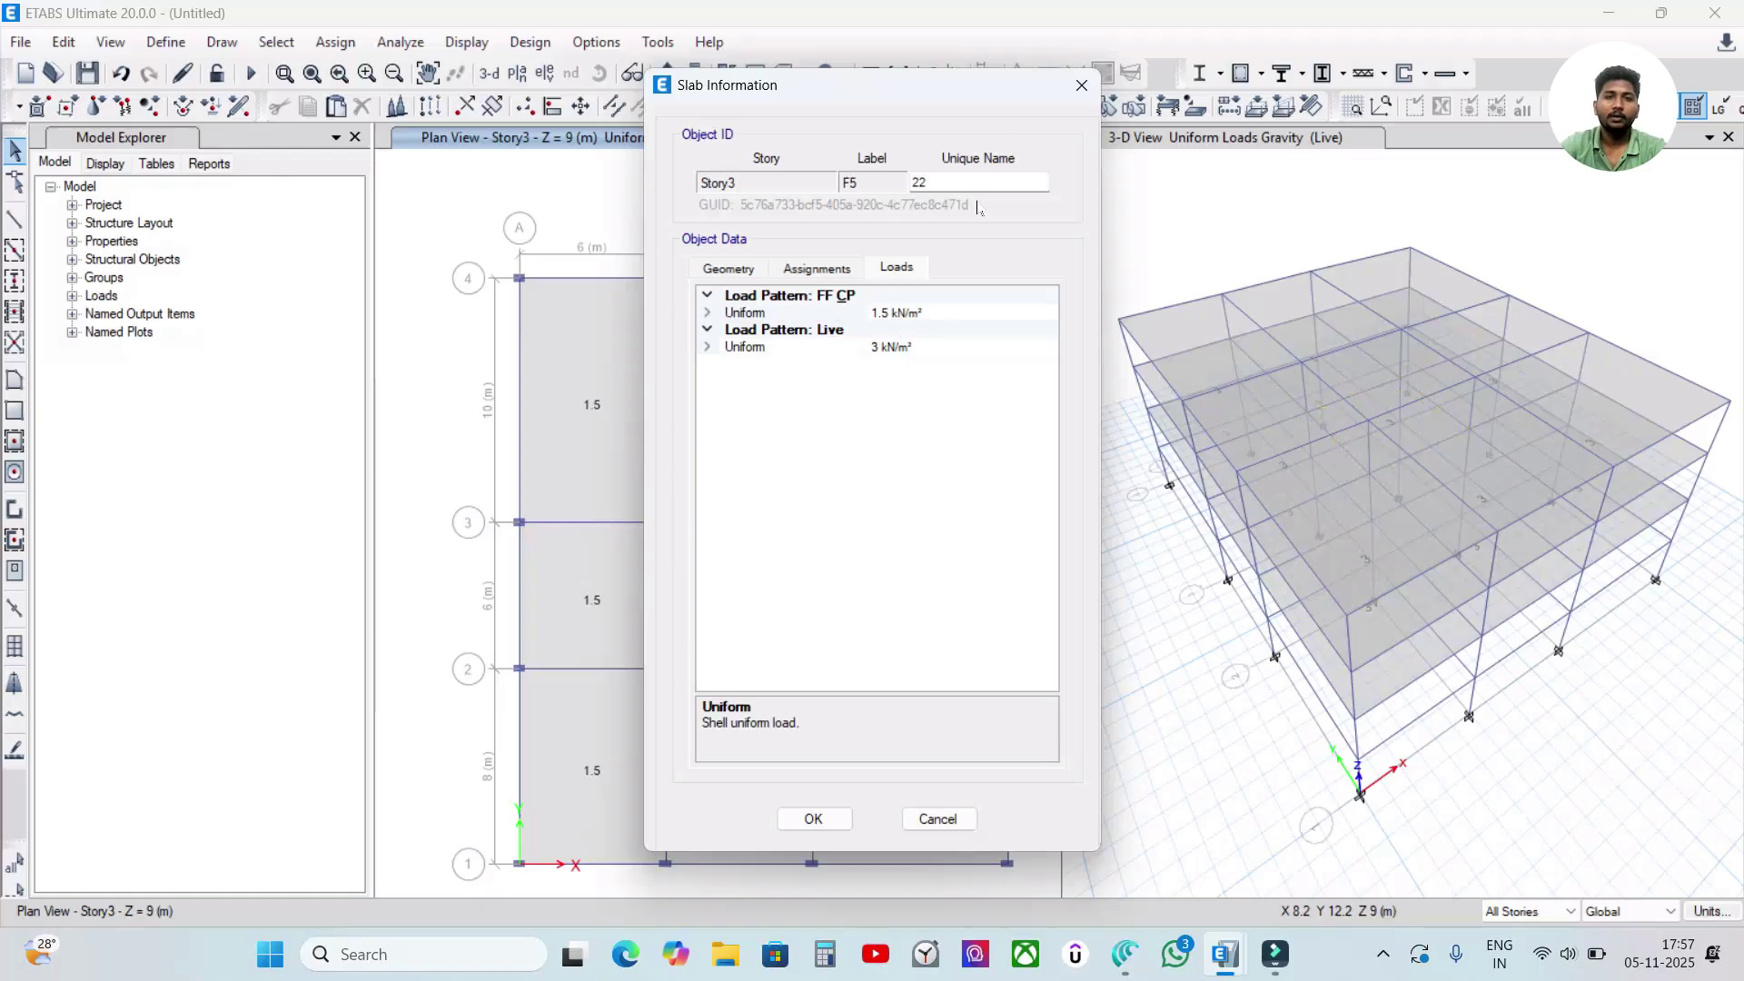
pyautogui.click(1081, 84)
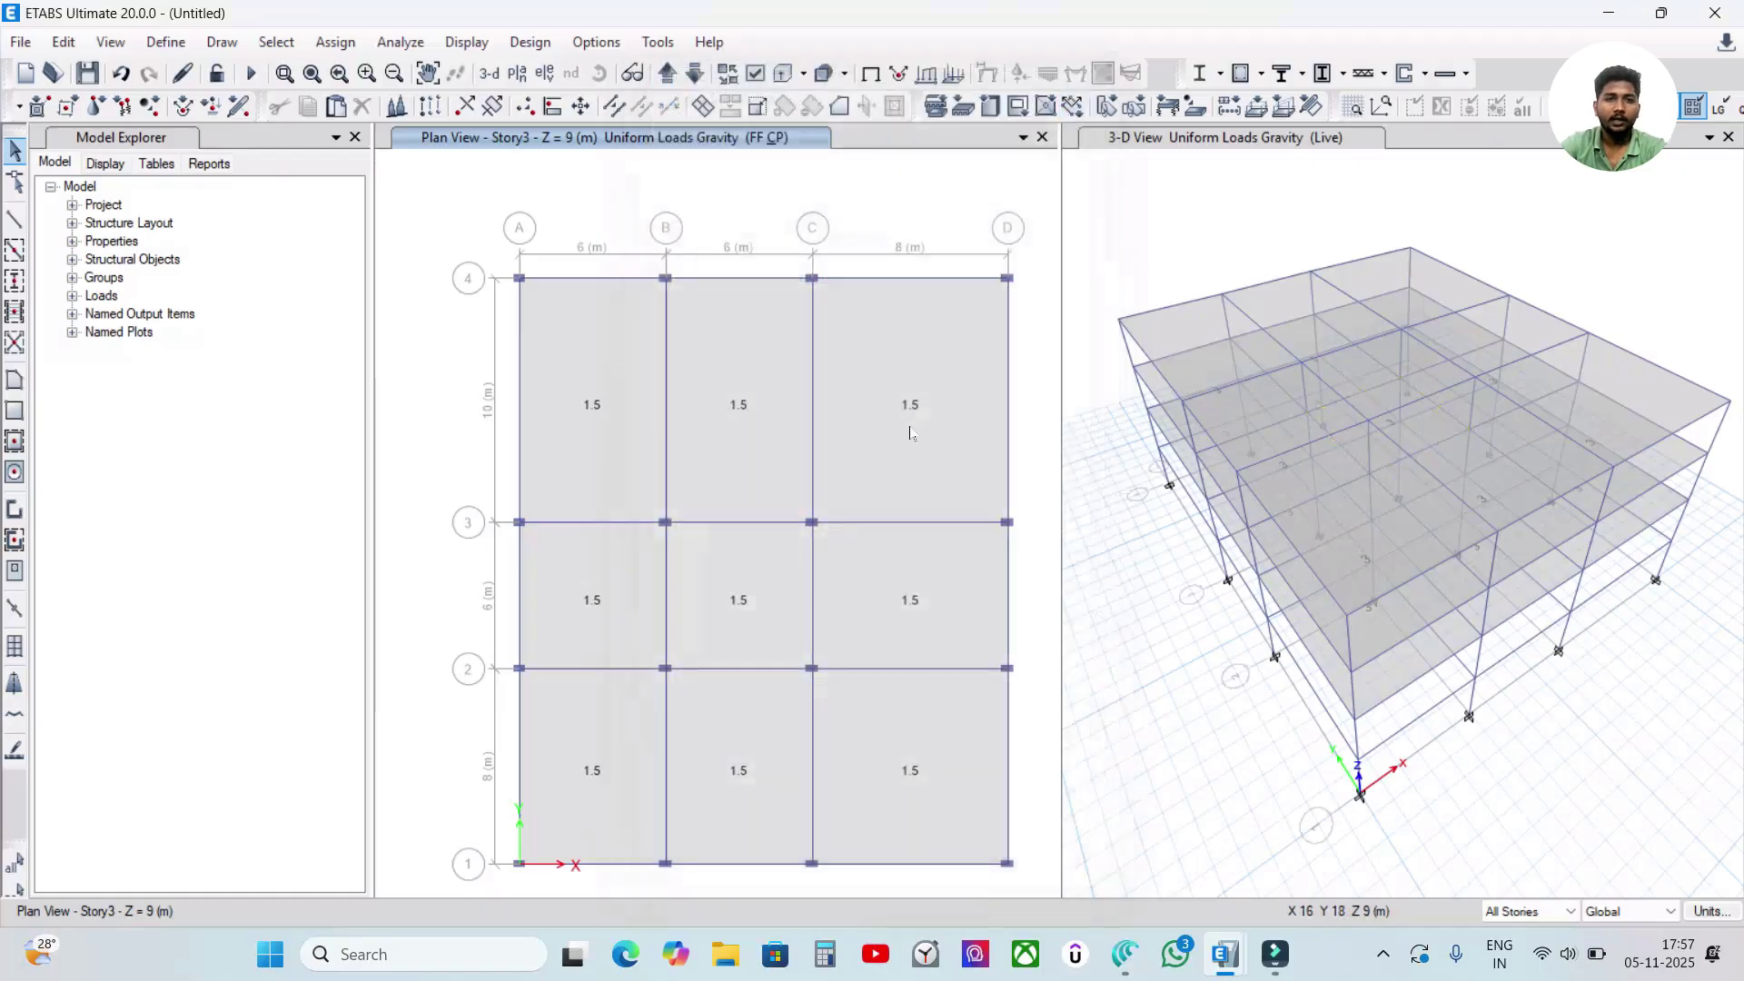
pyautogui.click(695, 73)
pyautogui.click(695, 73)
pyautogui.click(694, 72)
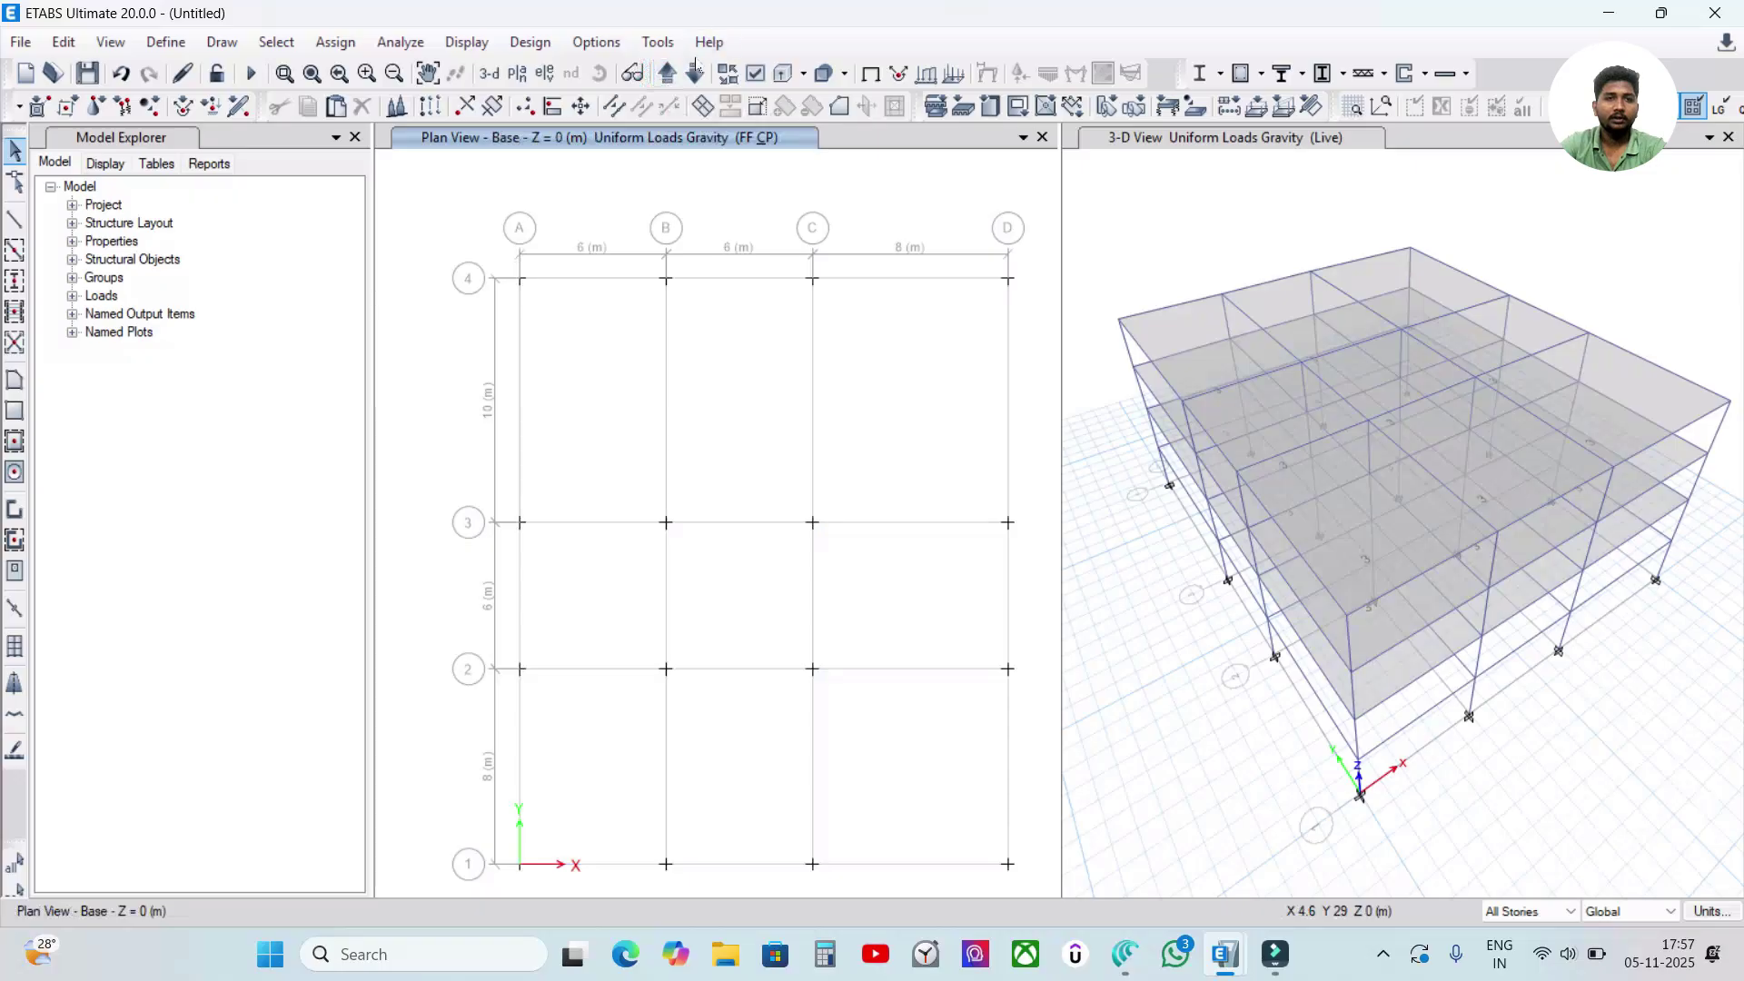
pyautogui.click(694, 72)
pyautogui.rightClick(727, 373)
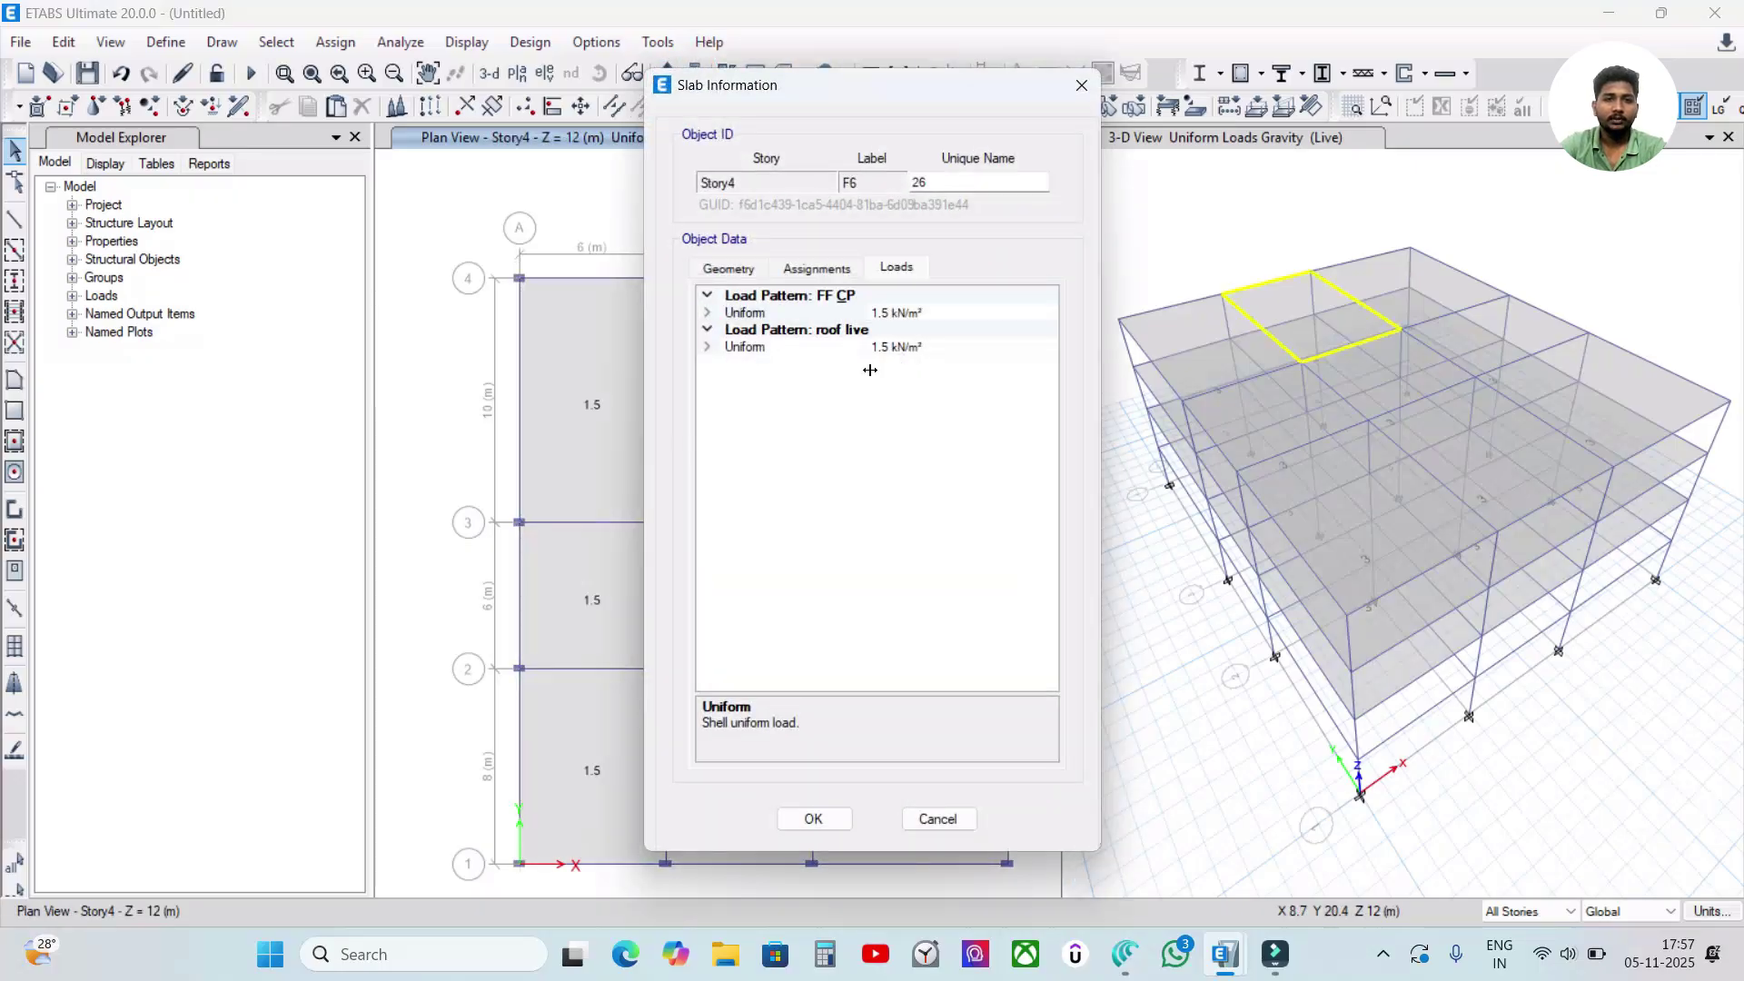
pyautogui.click(1081, 85)
# - Display the Story2 plan to review its slab loads
pyautogui.click(695, 73)
pyautogui.click(695, 75)
pyautogui.click(580, 441)
pyautogui.click(697, 427)
pyautogui.click(740, 428)
pyautogui.click(627, 436)
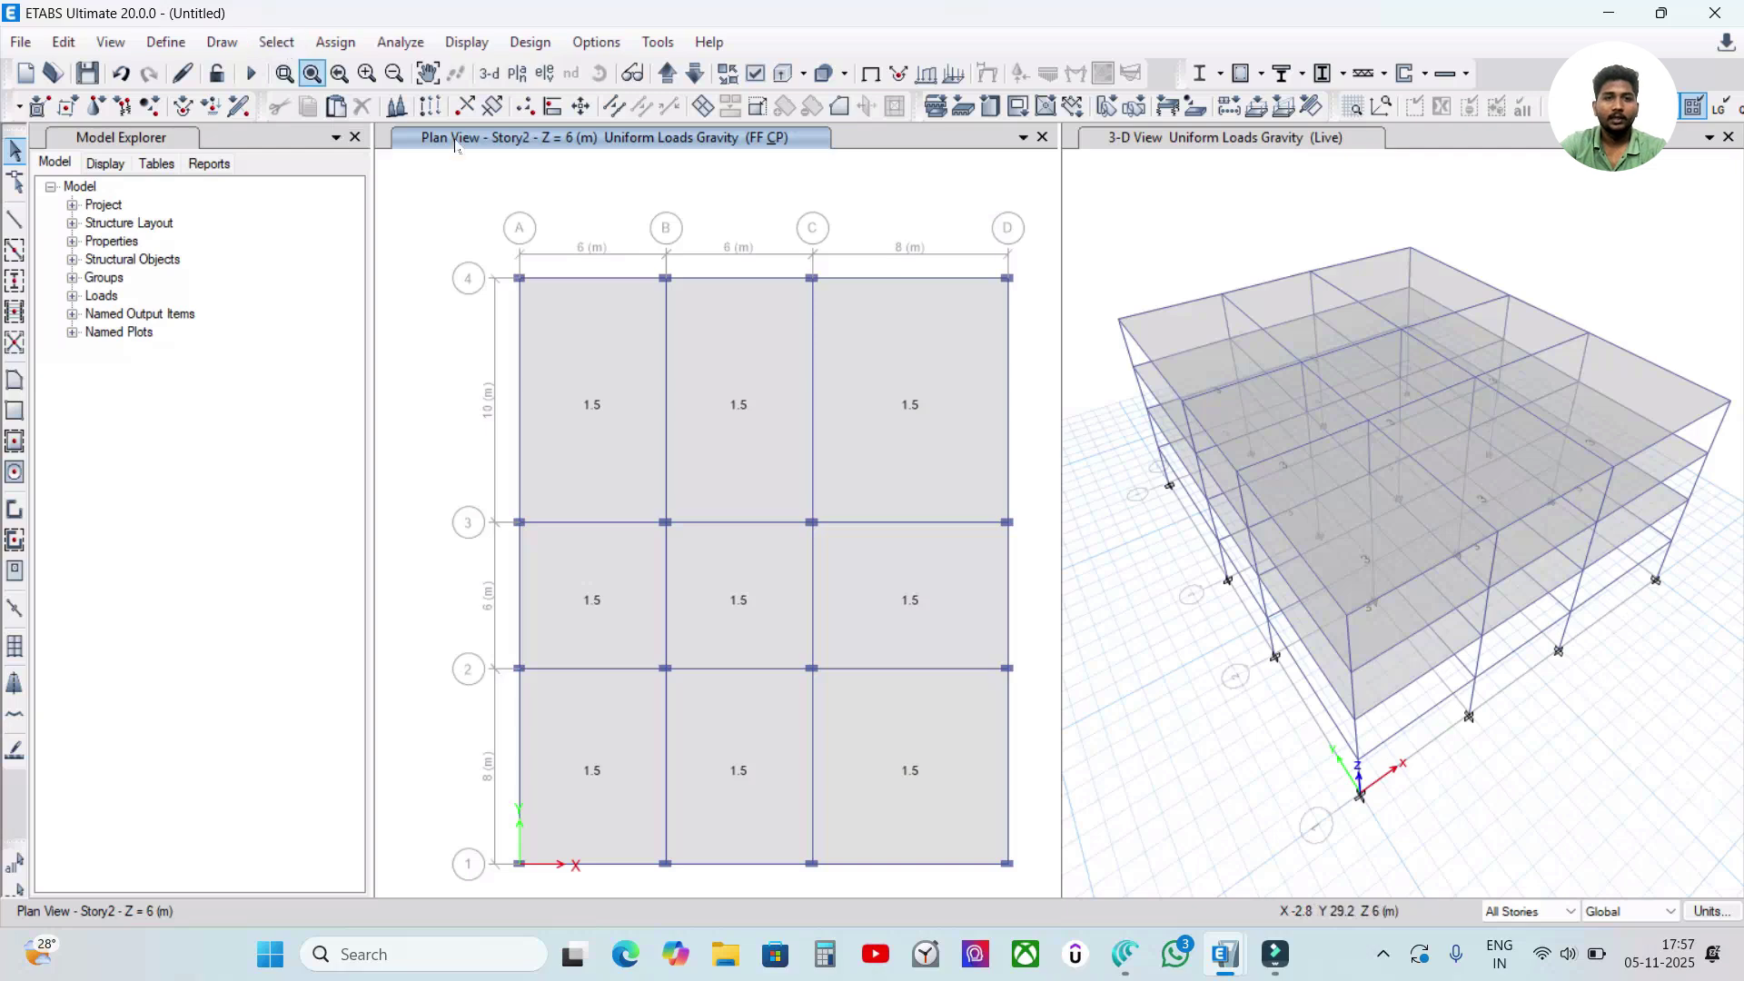
pyautogui.click(625, 285)
pyautogui.click(629, 283)
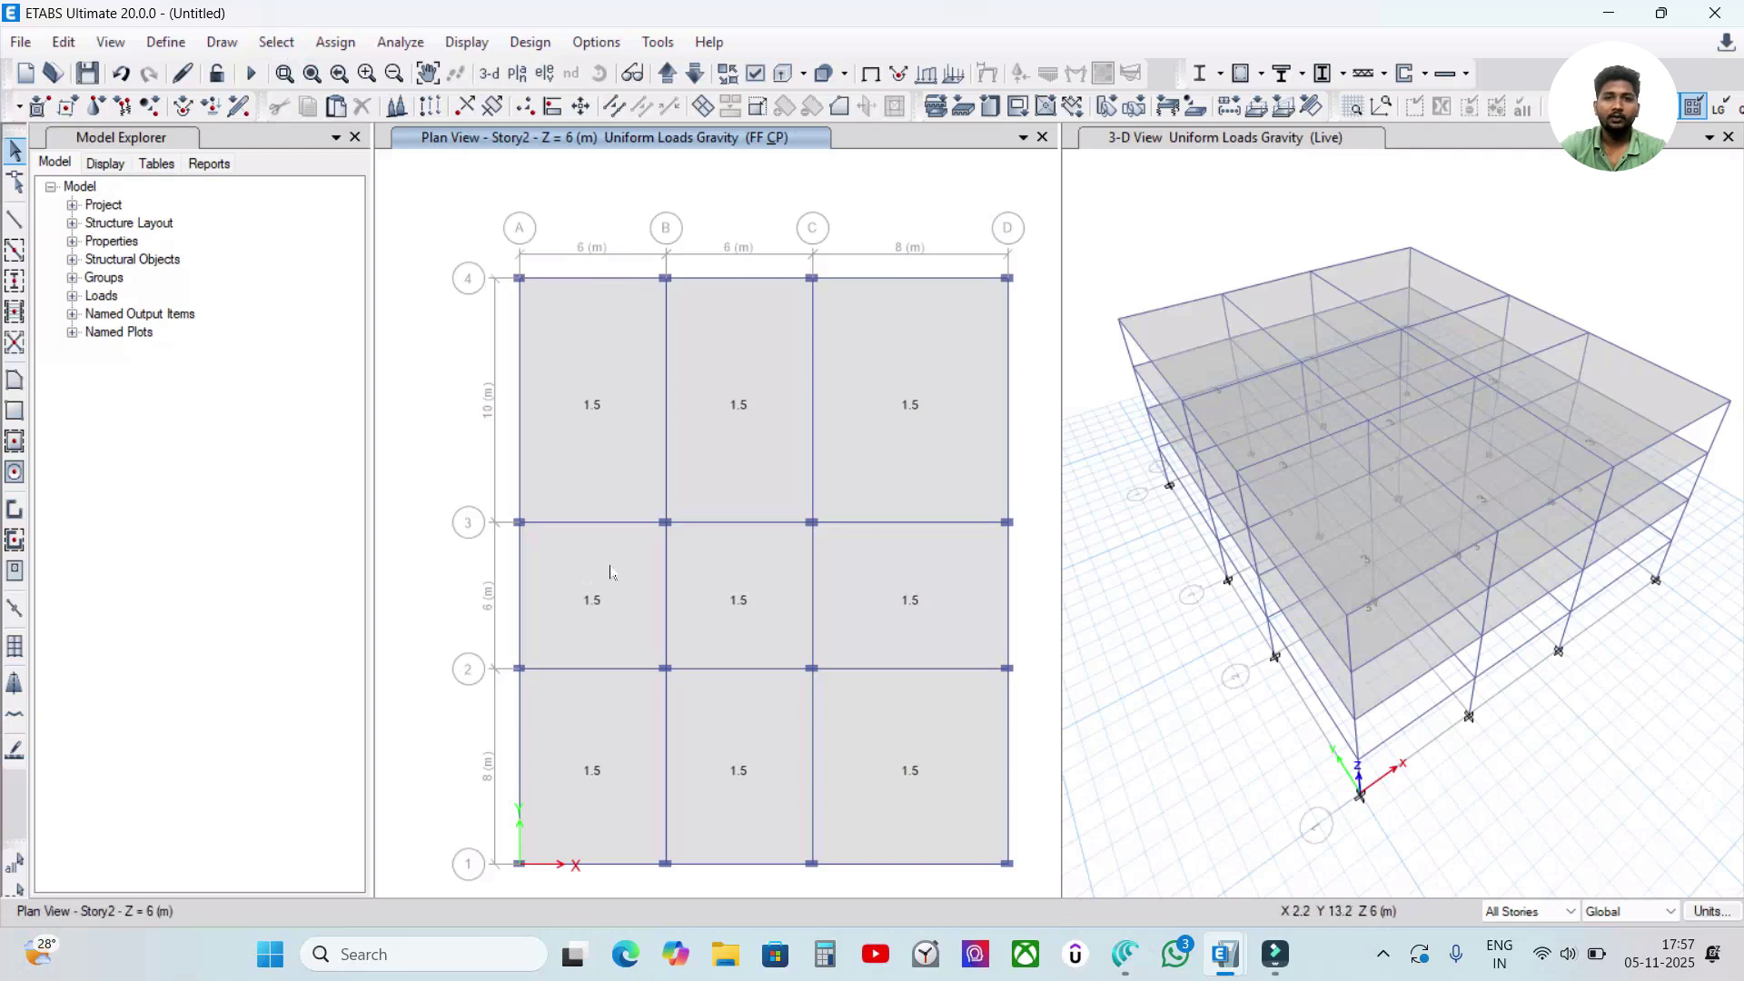
# - Select all beams in the model by object type
pyautogui.click(278, 42)
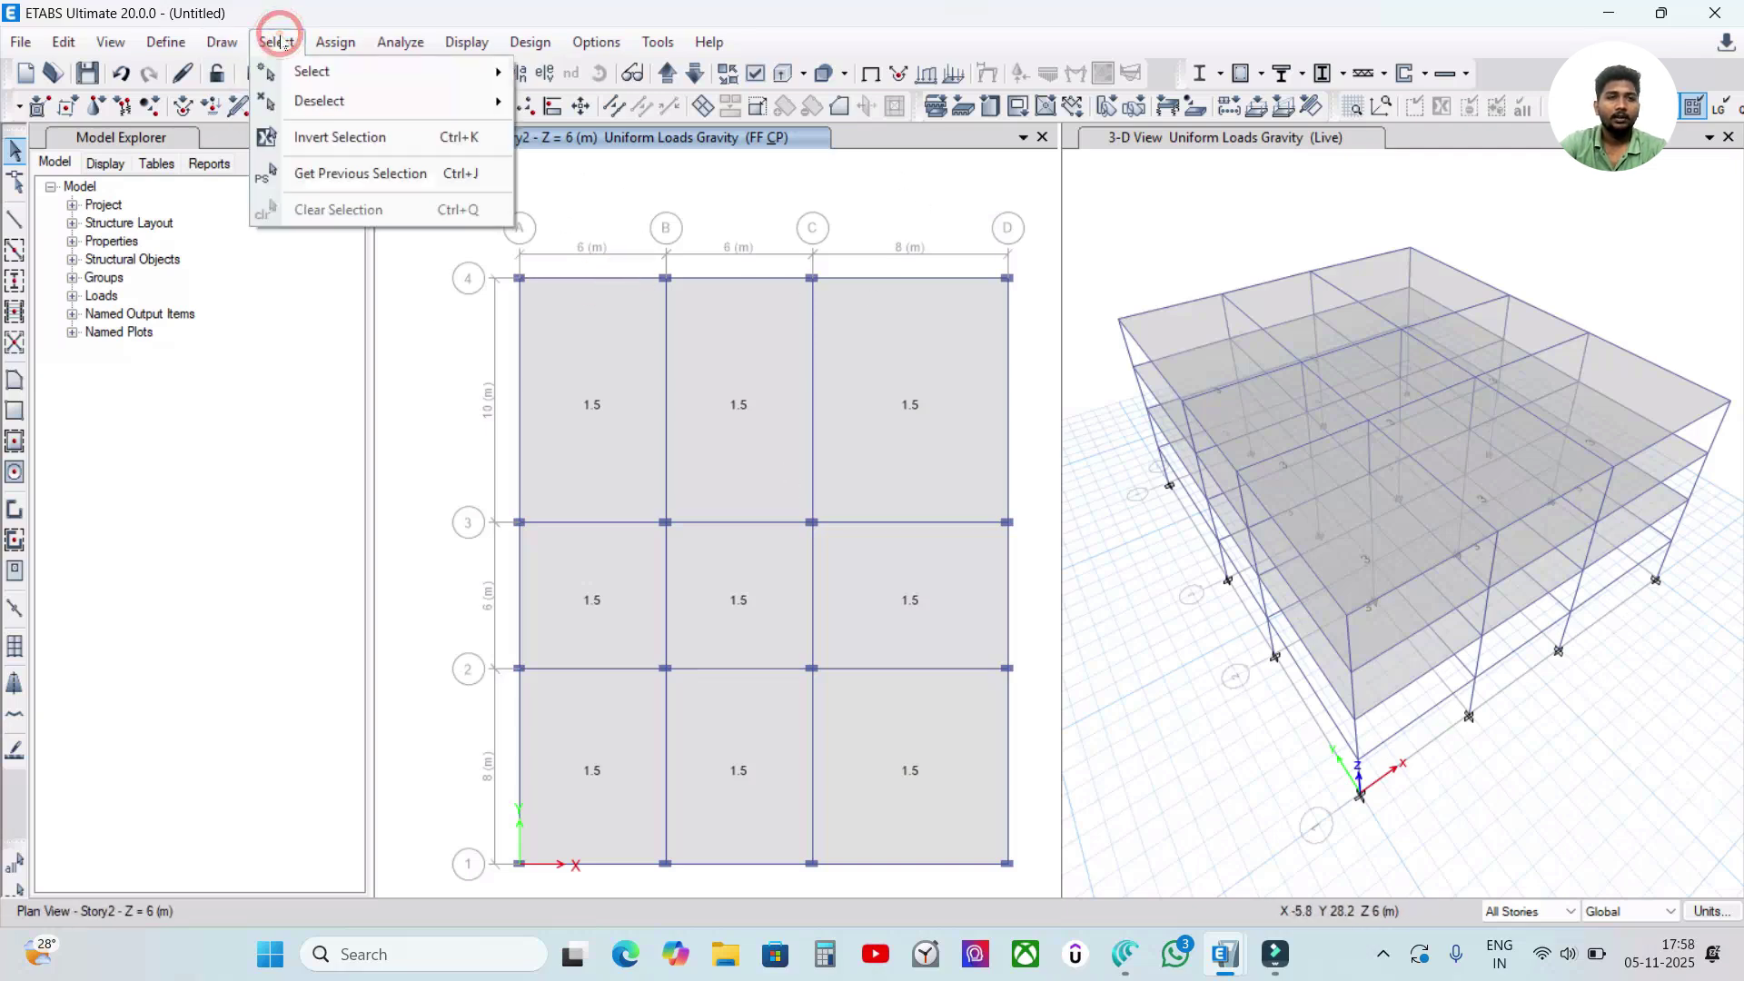
pyautogui.moveTo(273, 76)
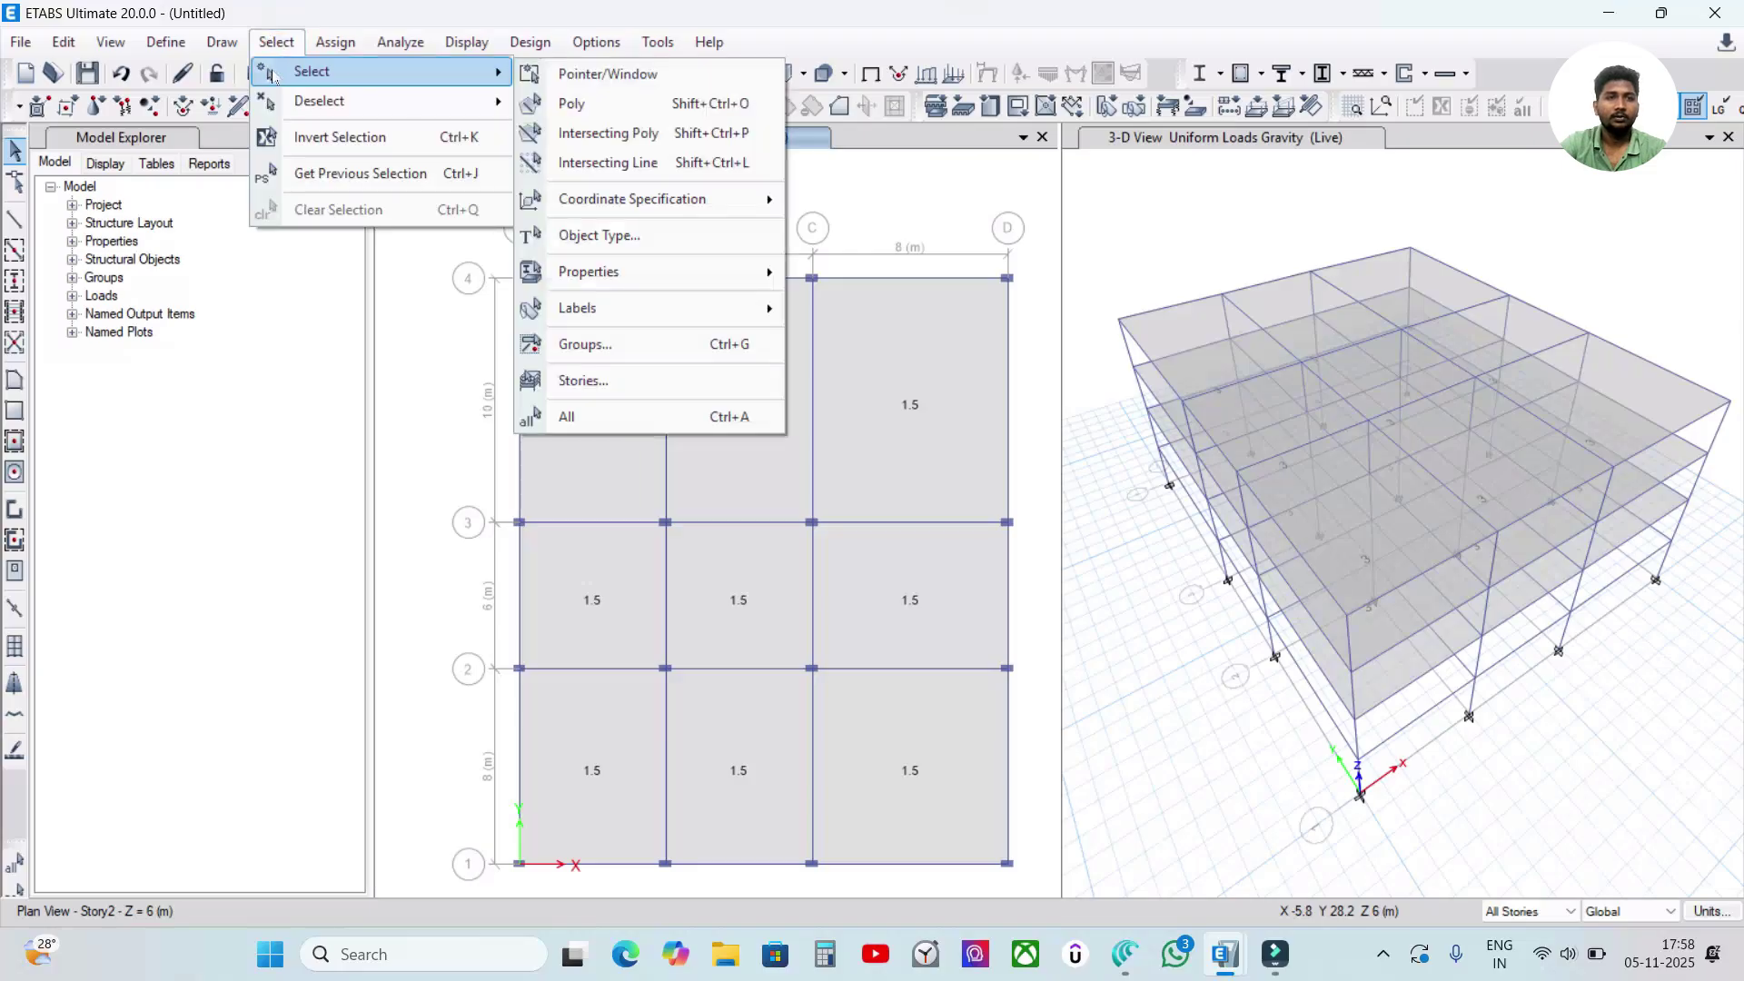
pyautogui.click(609, 235)
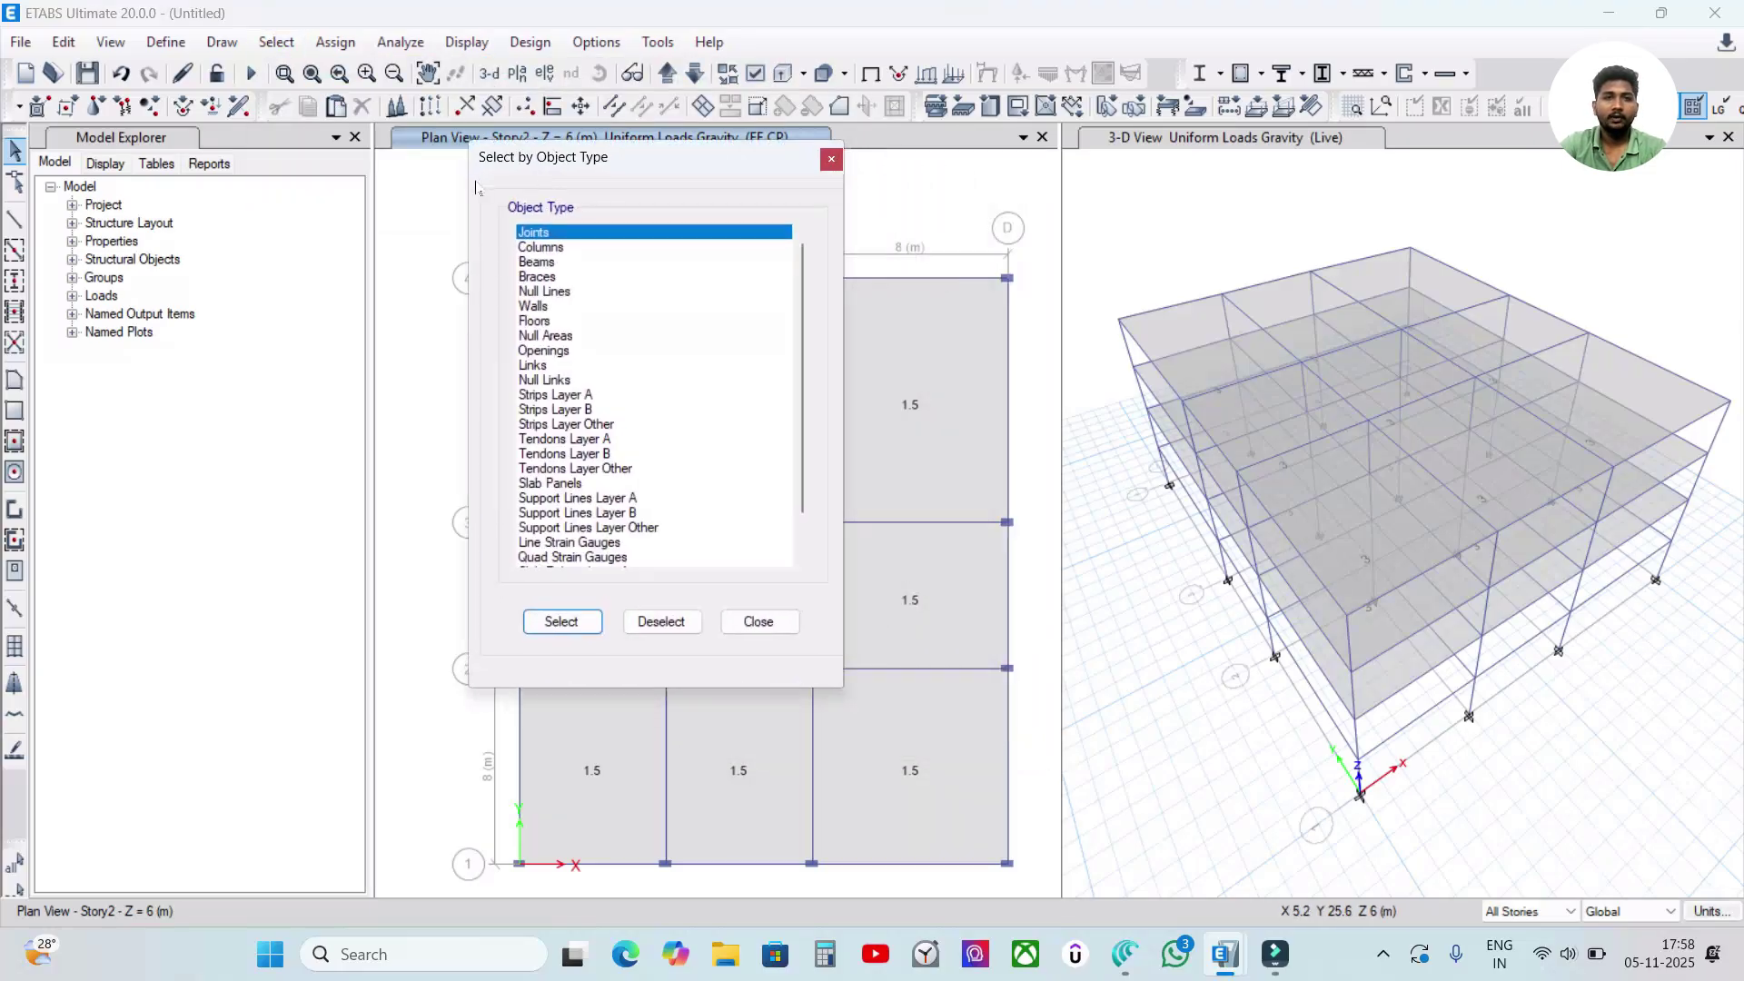
pyautogui.click(556, 263)
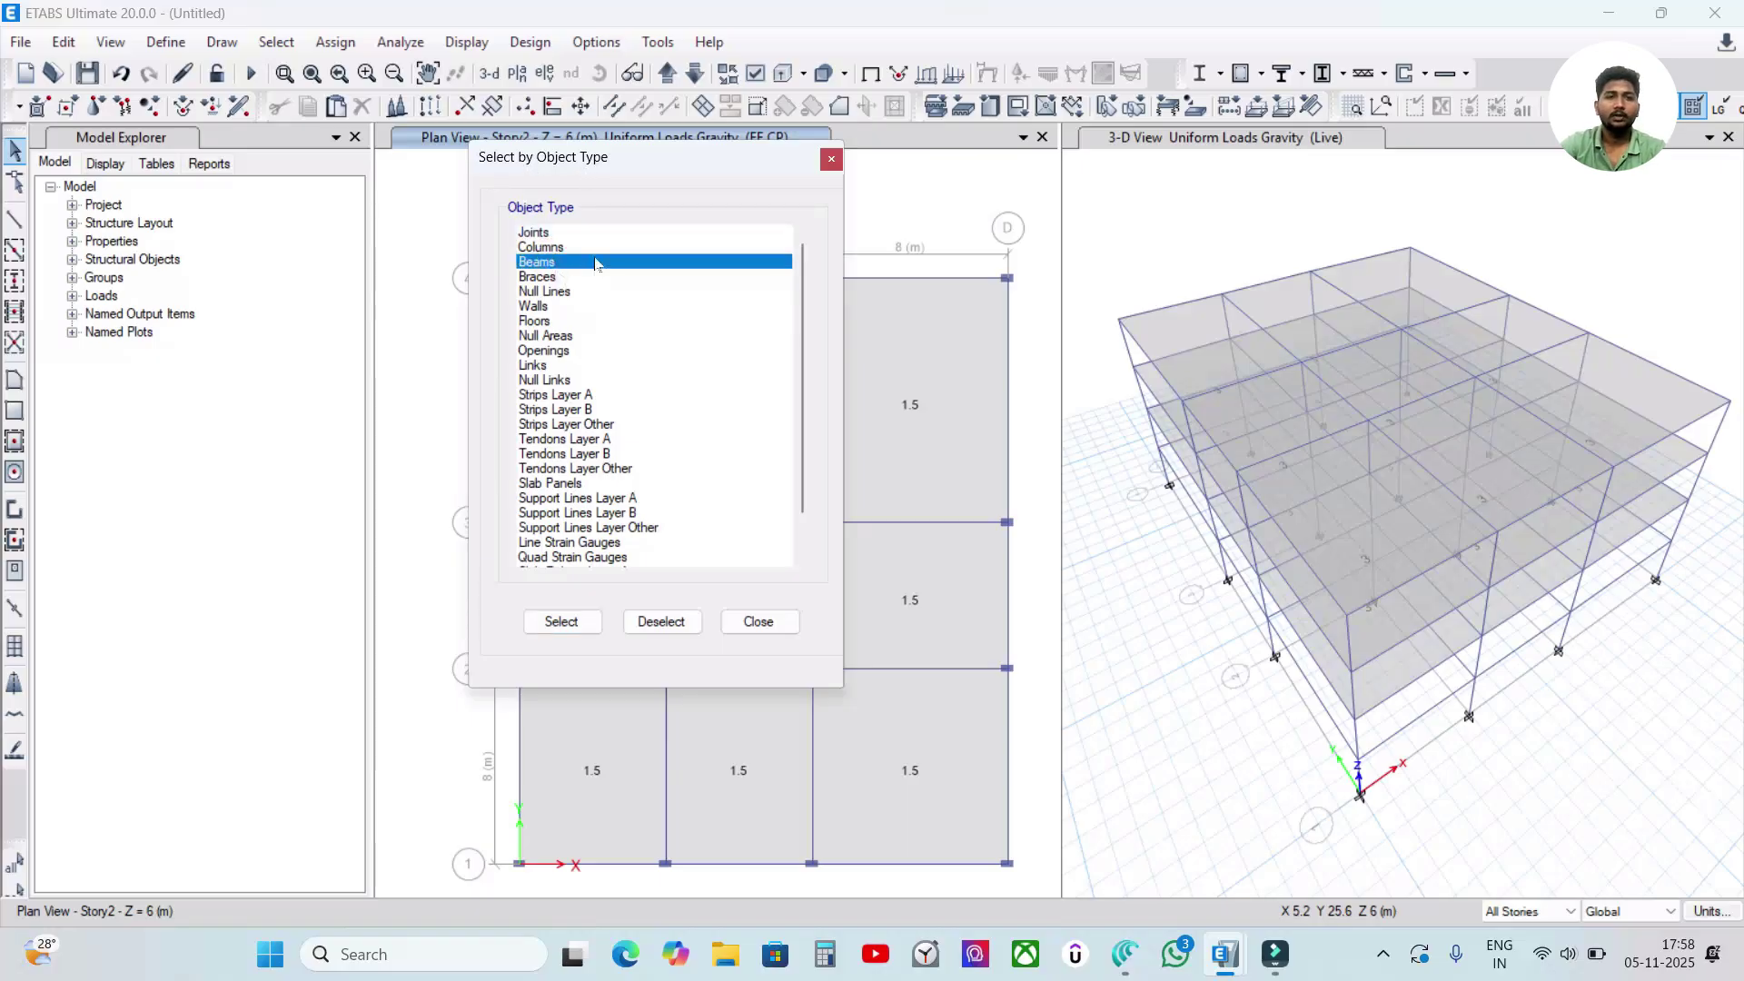
pyautogui.click(569, 626)
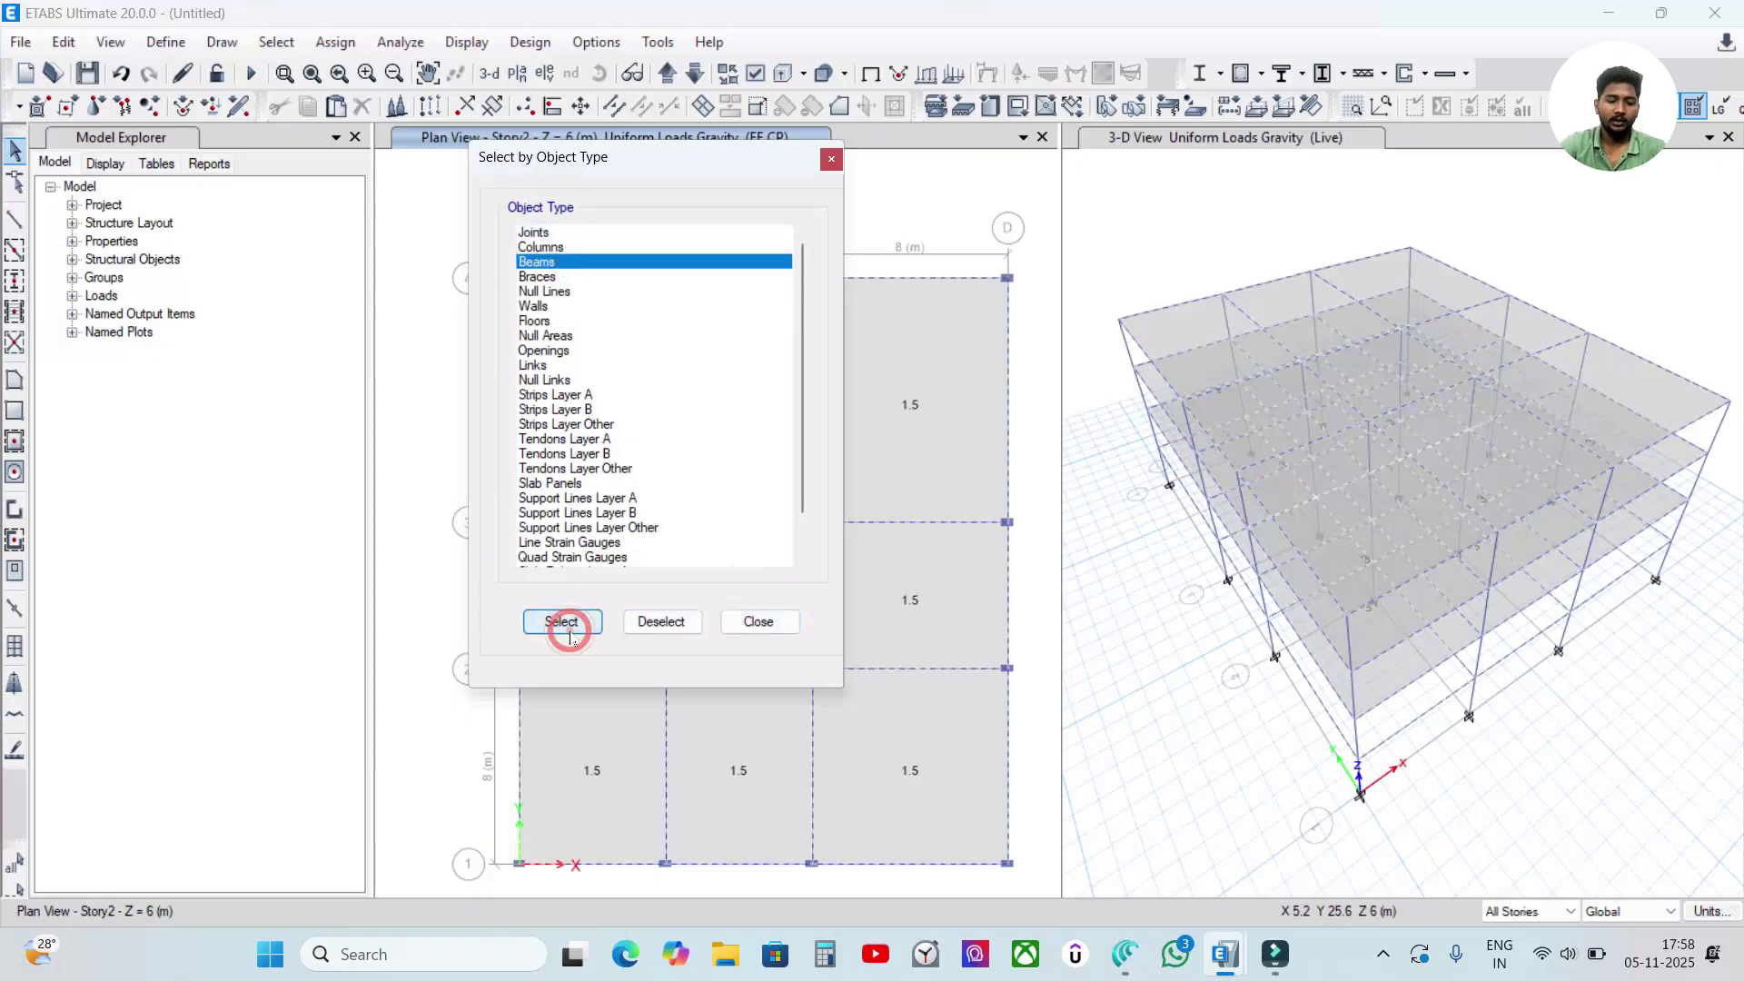
pyautogui.click(584, 626)
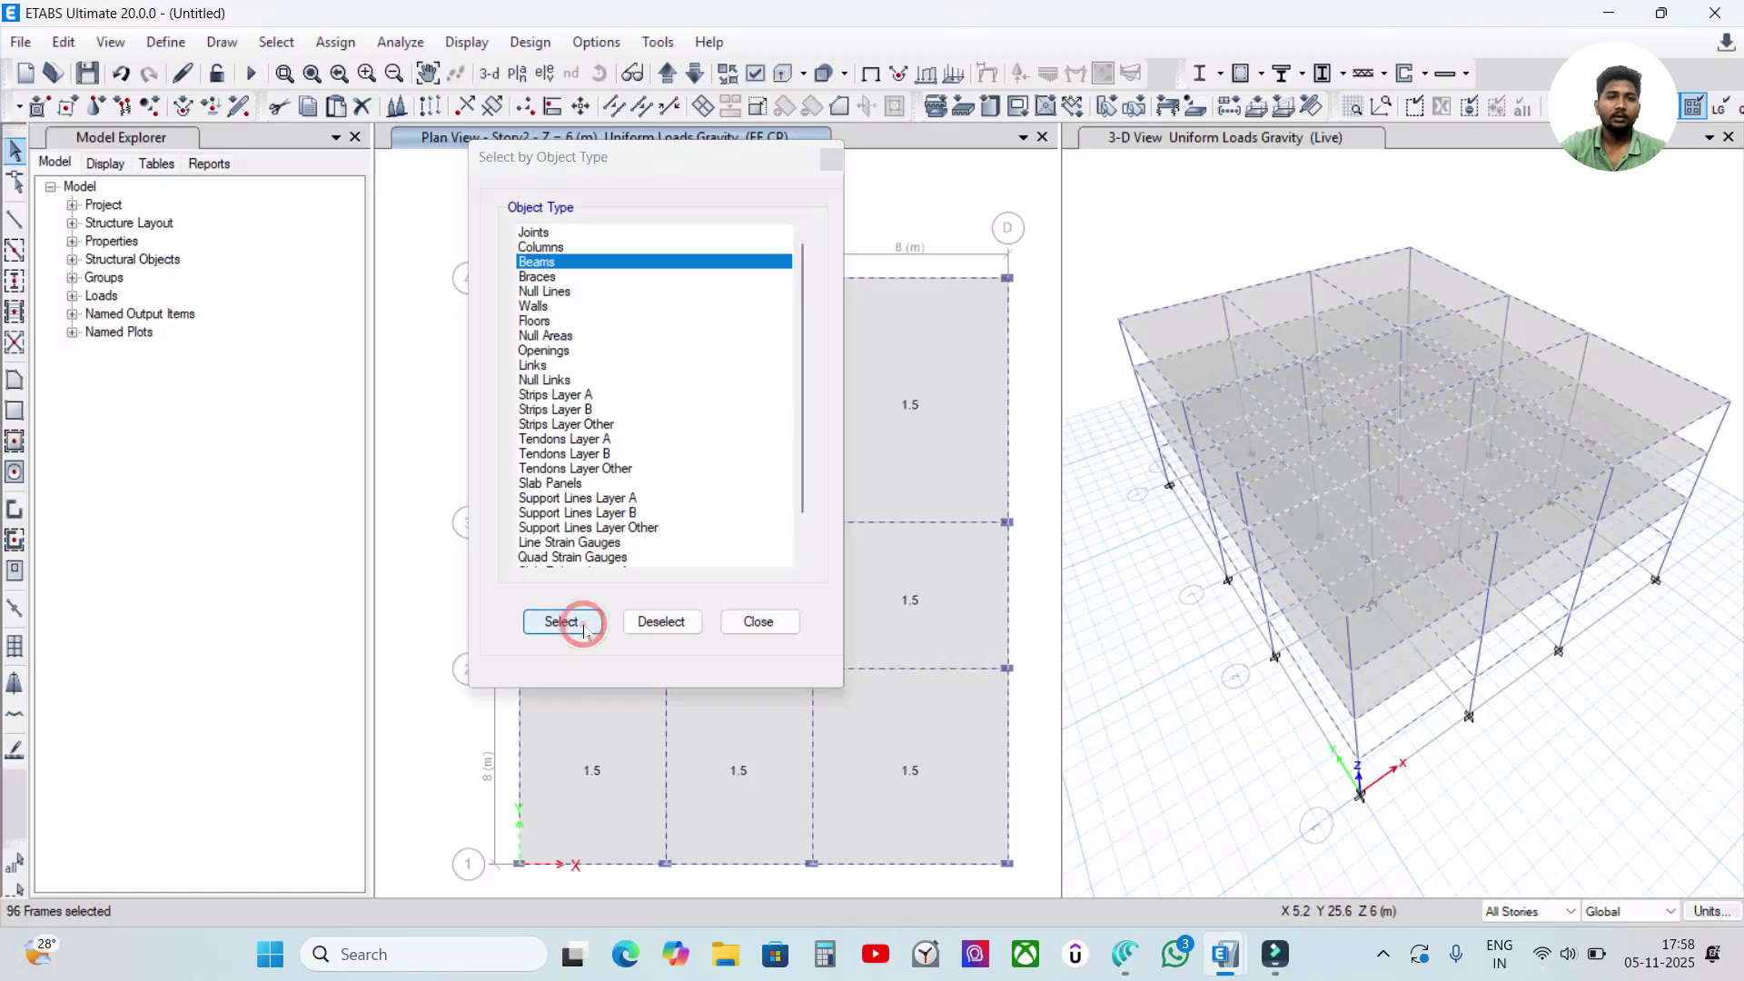
pyautogui.click(753, 623)
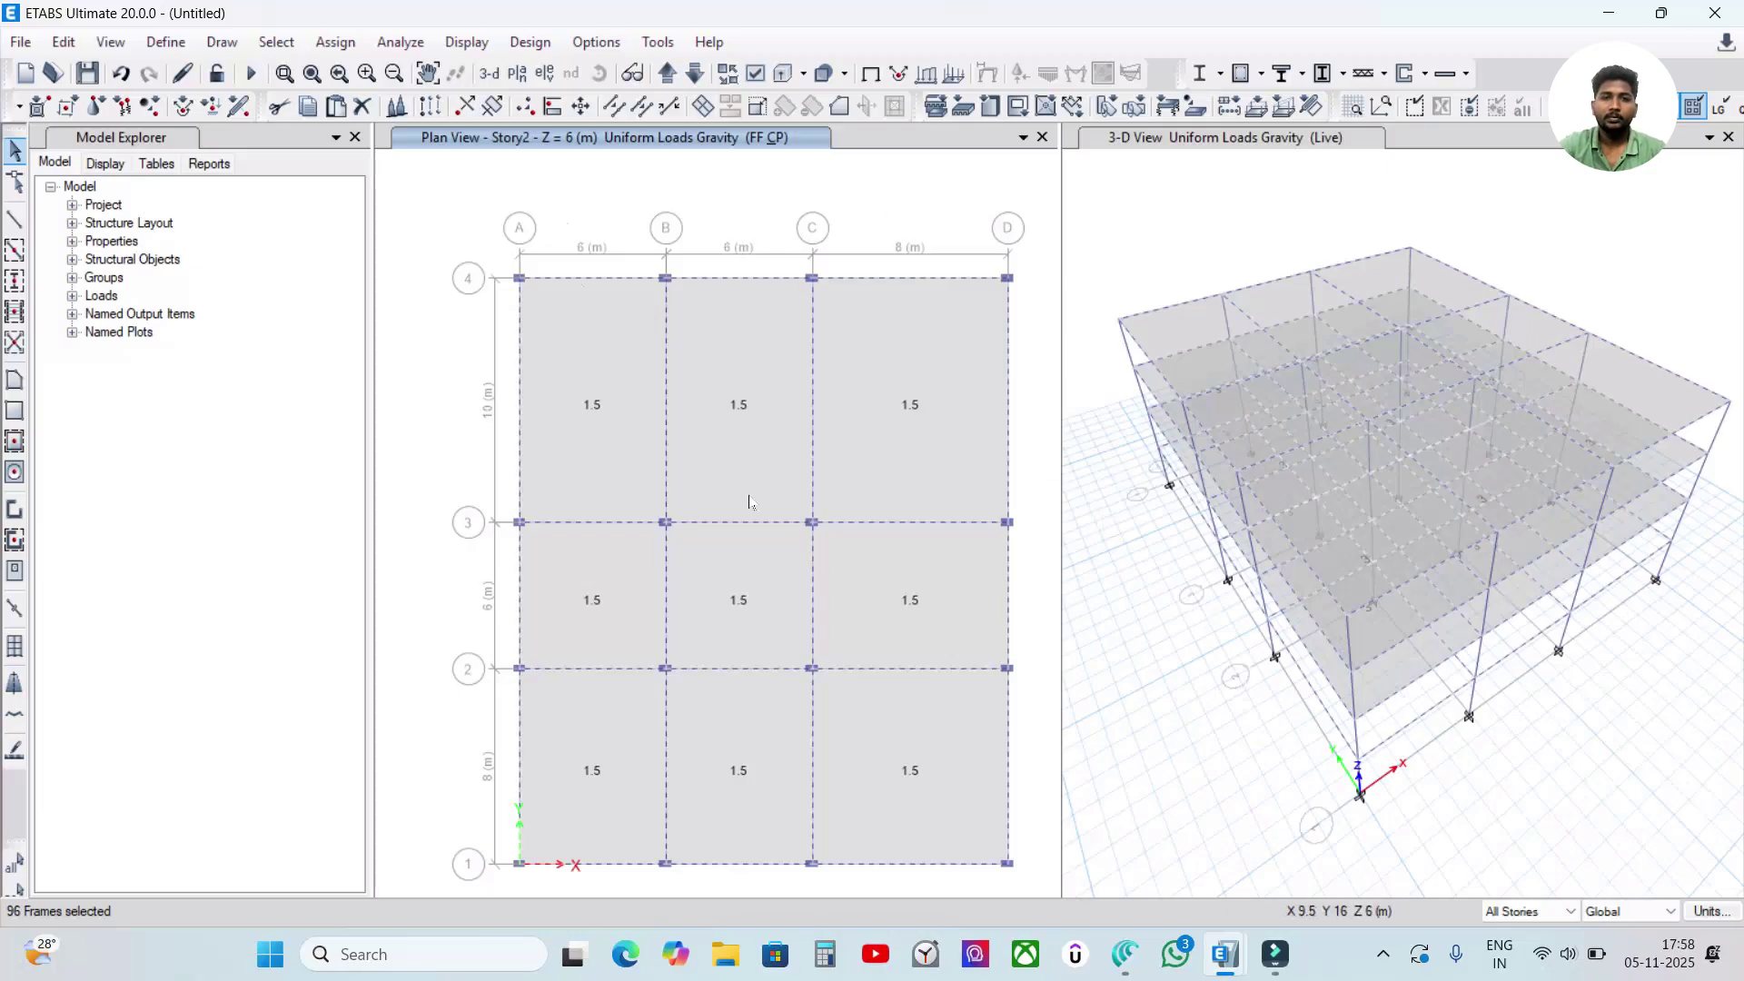
pyautogui.click(345, 41)
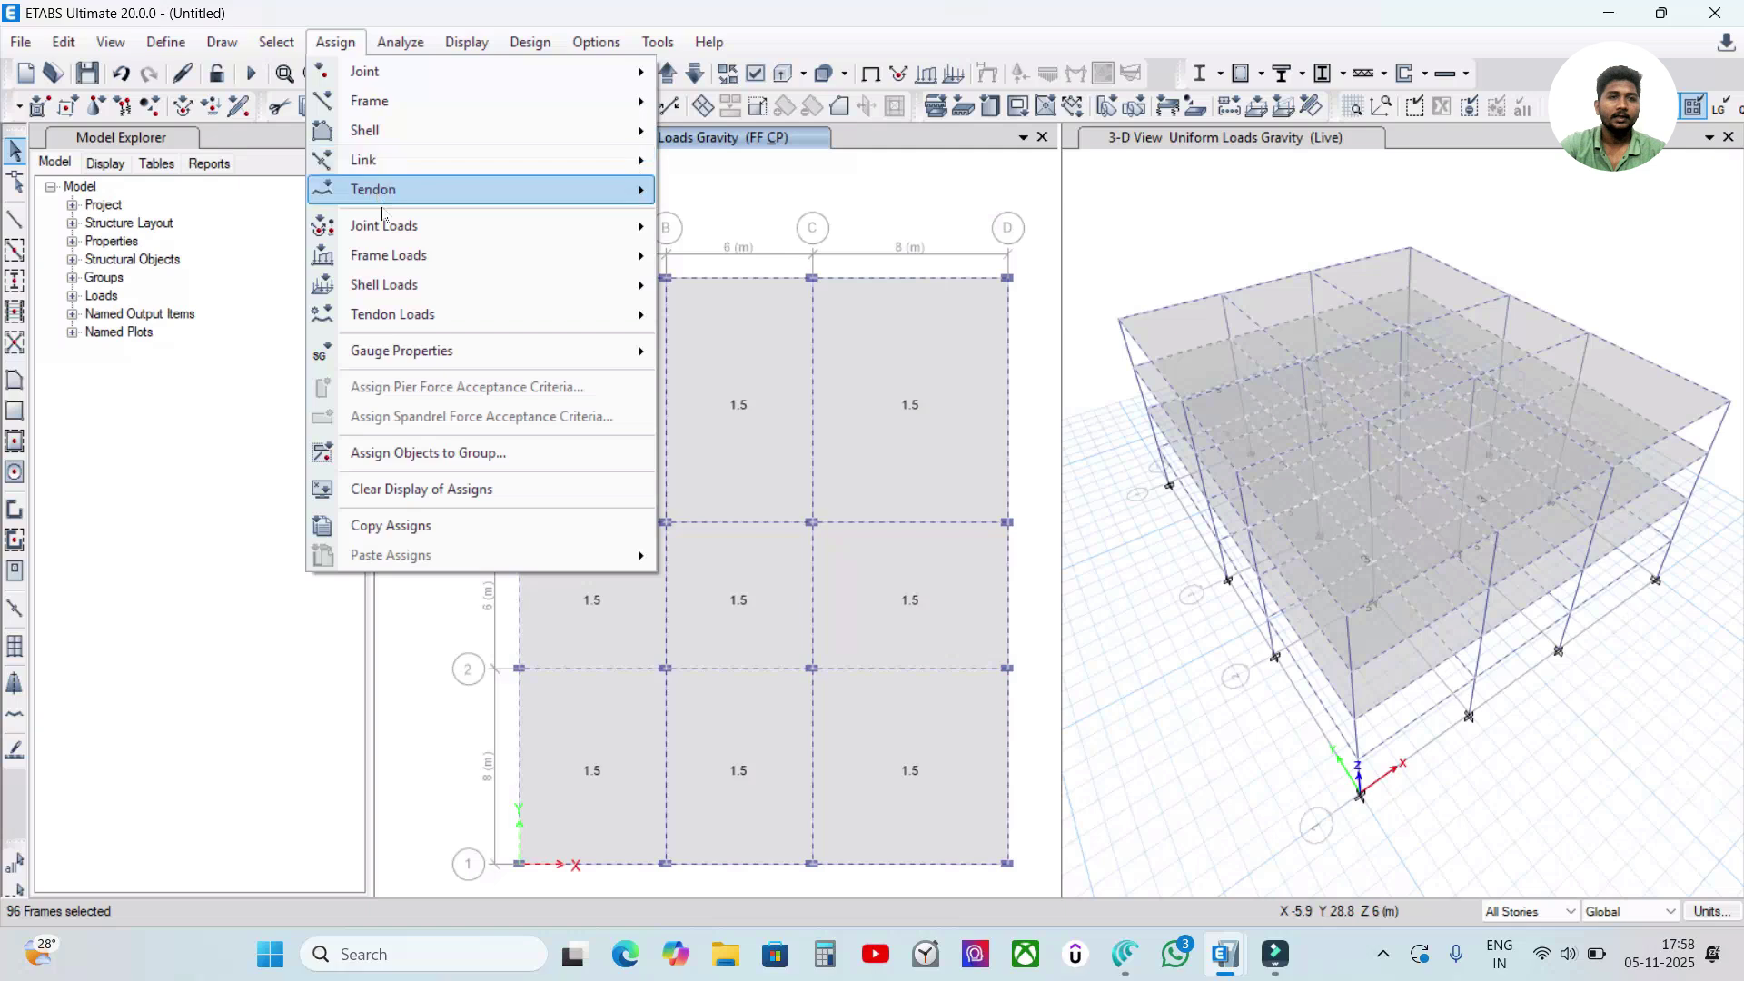
pyautogui.moveTo(406, 263)
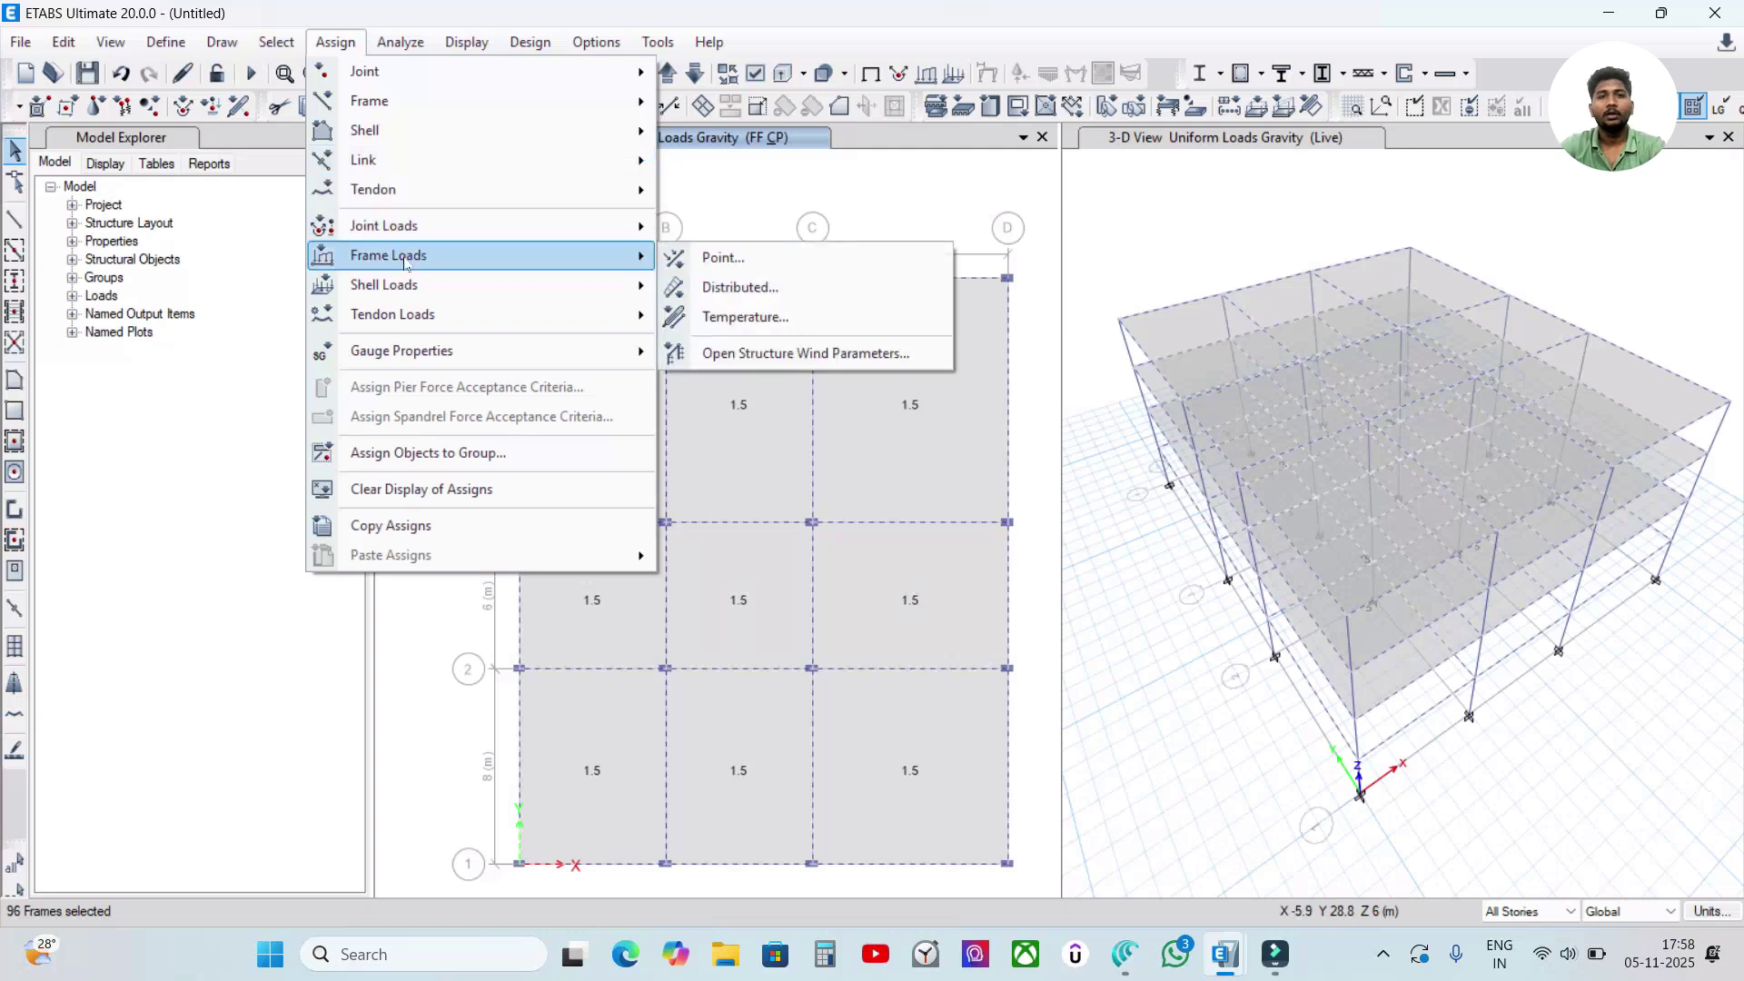
pyautogui.click(736, 289)
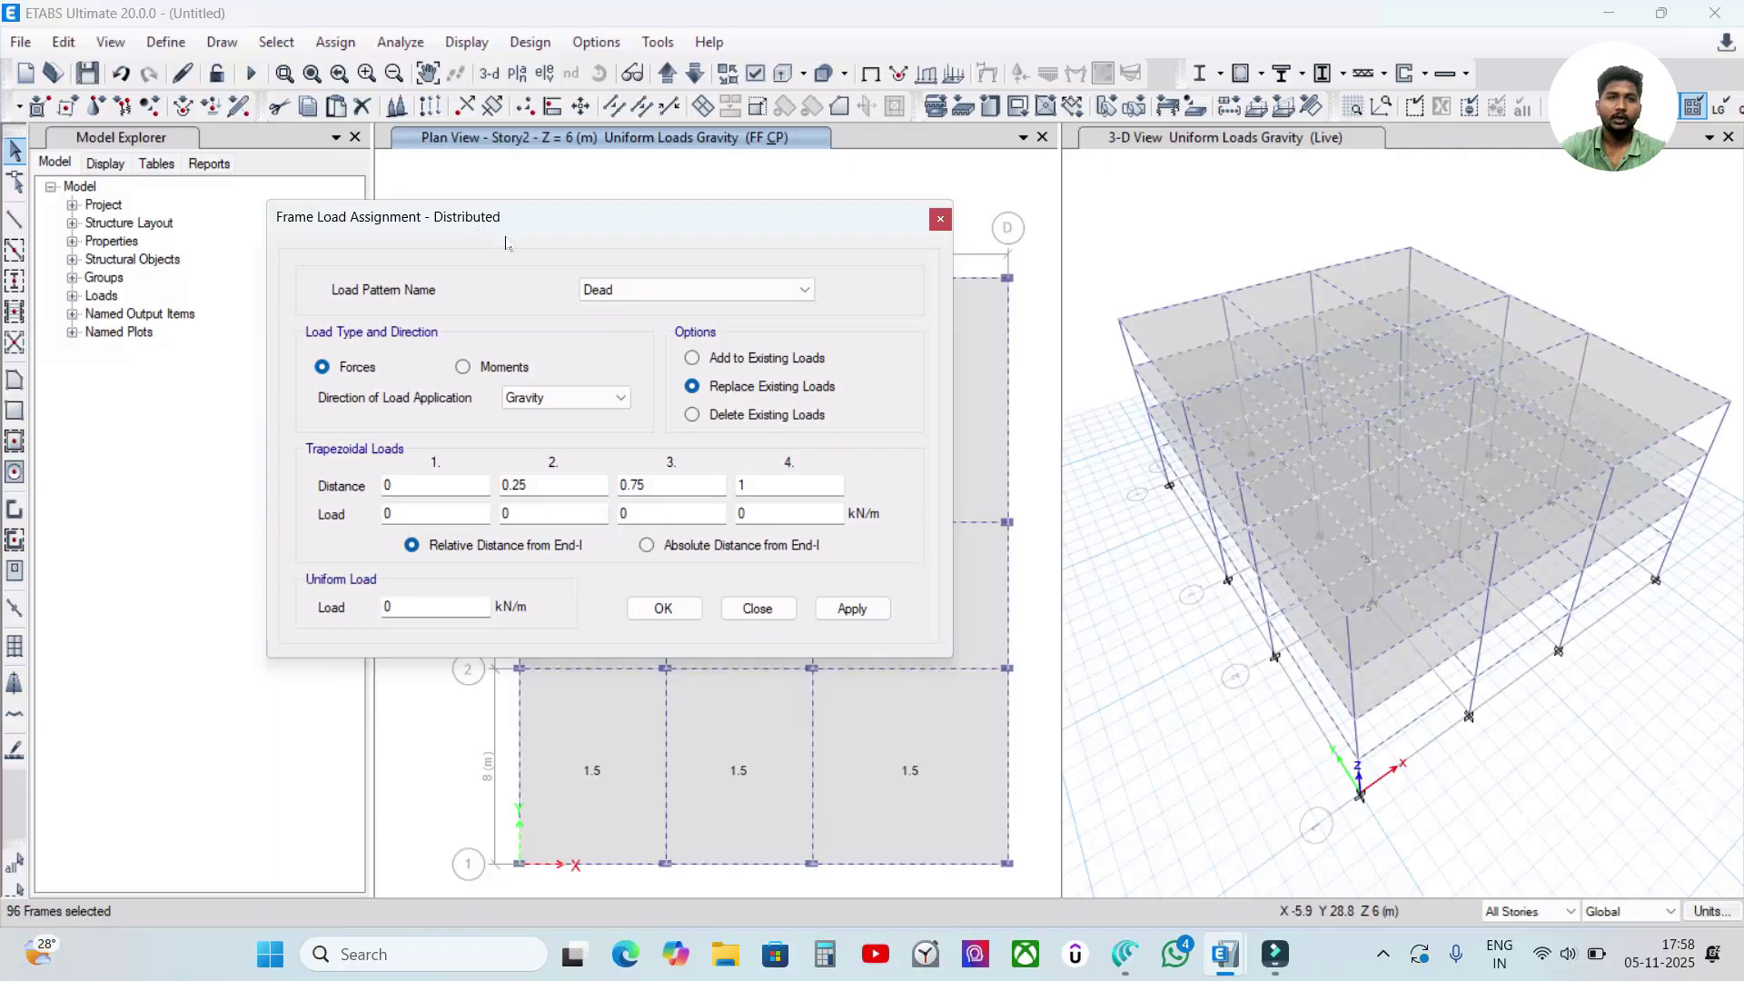
pyautogui.click(655, 292)
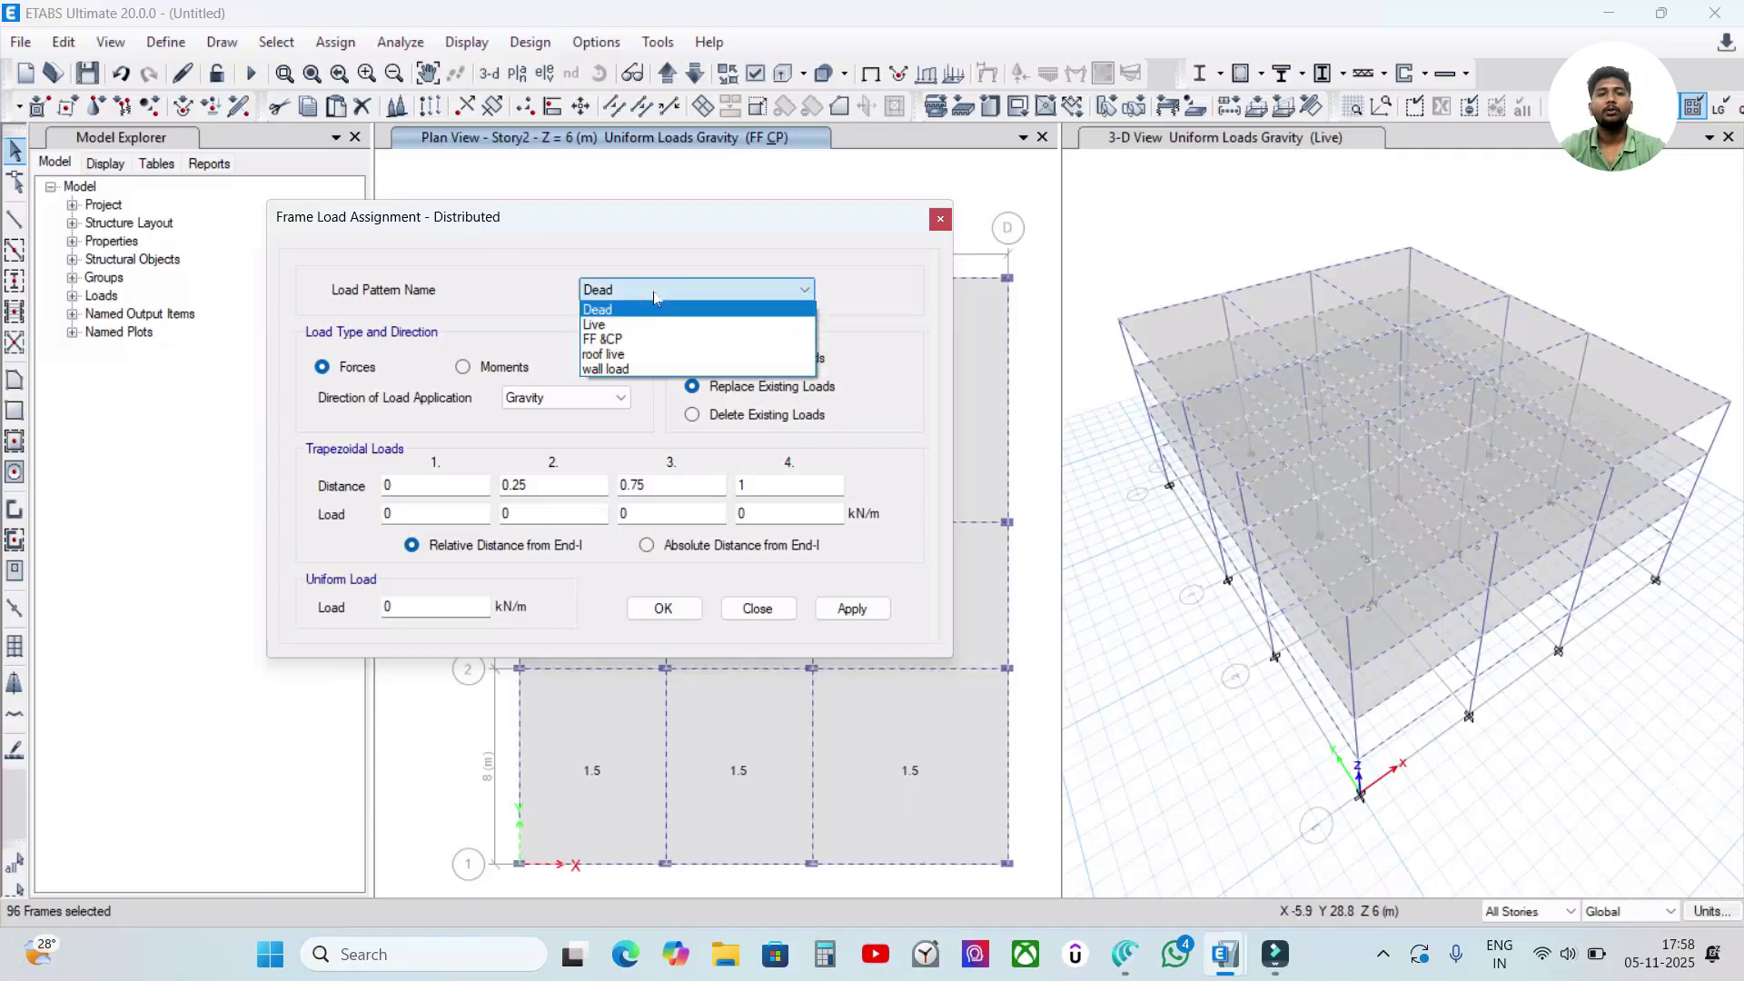
pyautogui.click(623, 368)
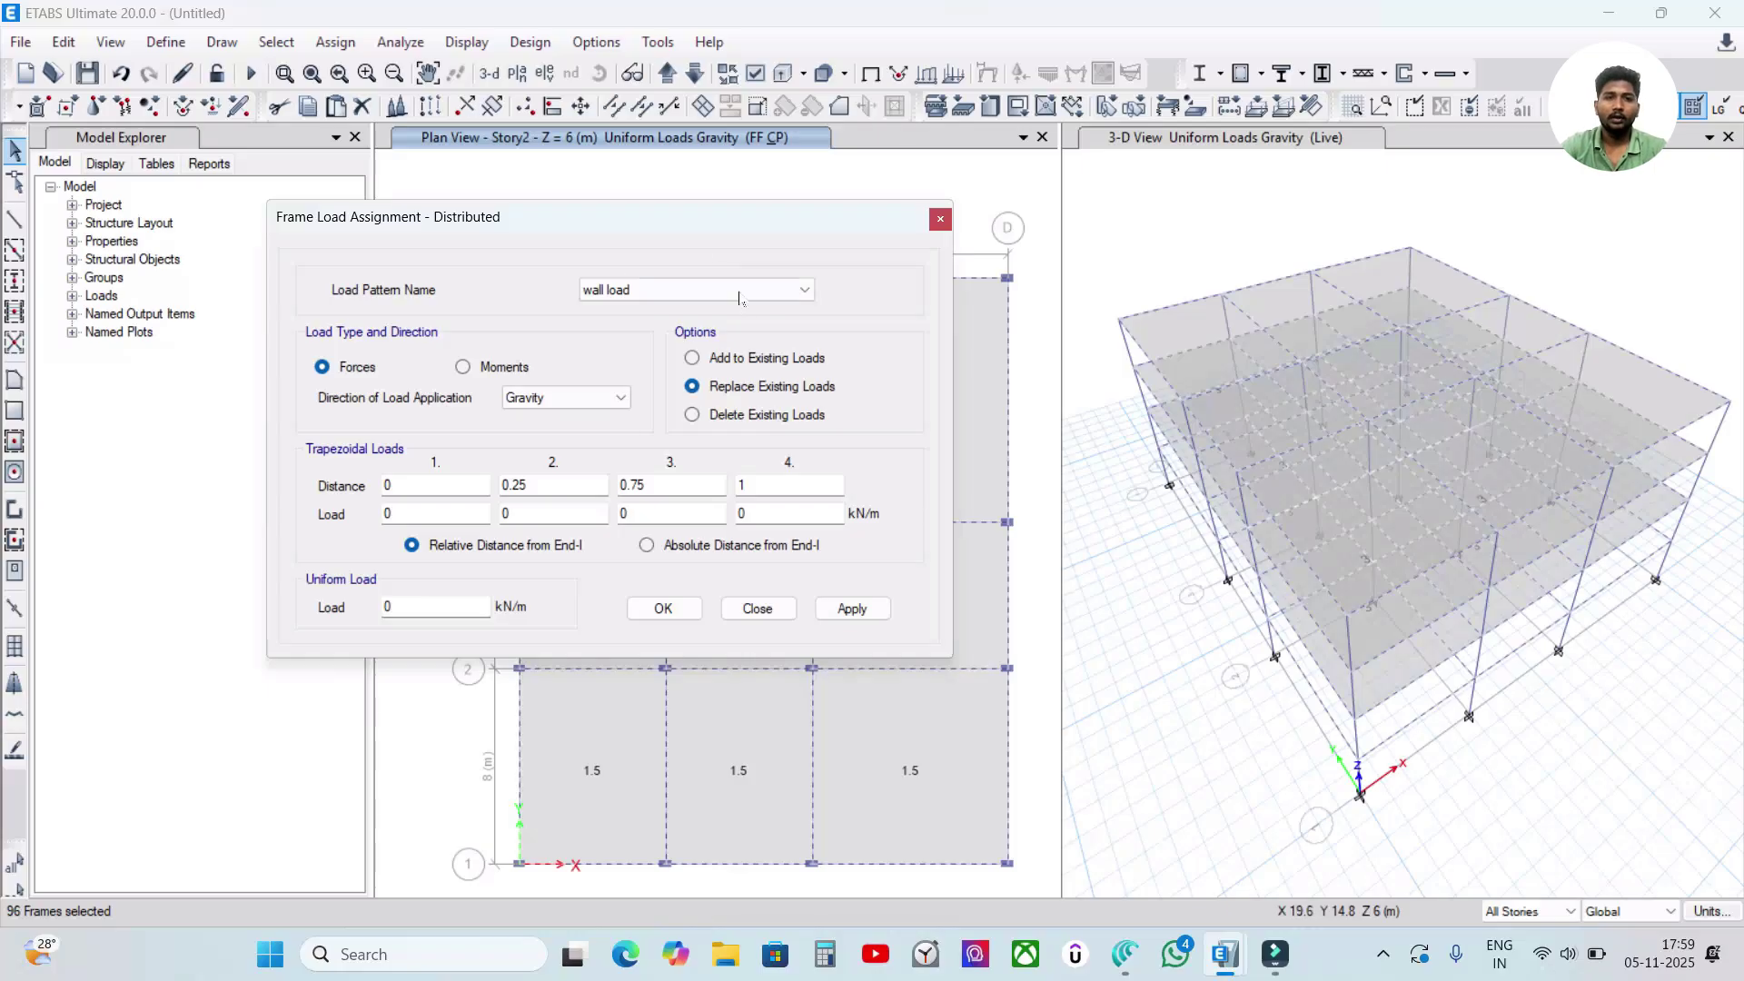
pyautogui.moveTo(786, 220); pyautogui.dragTo(1512, 125)
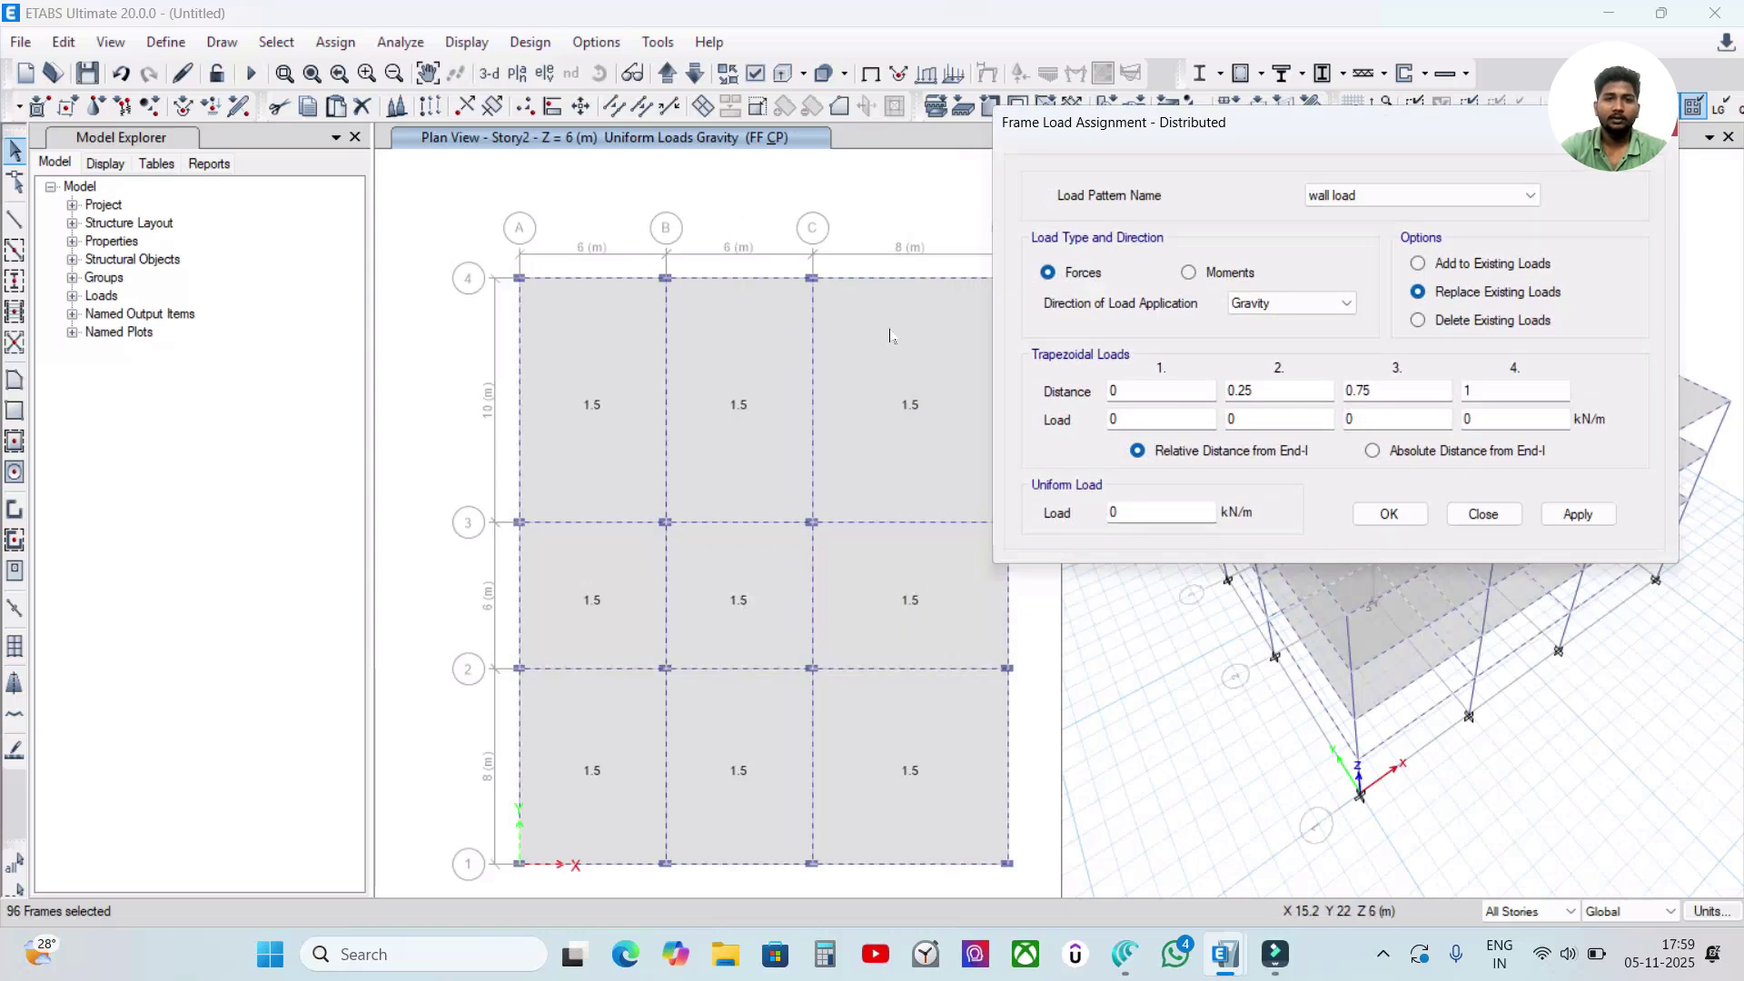
pyautogui.moveTo(1453, 122); pyautogui.dragTo(607, 193)
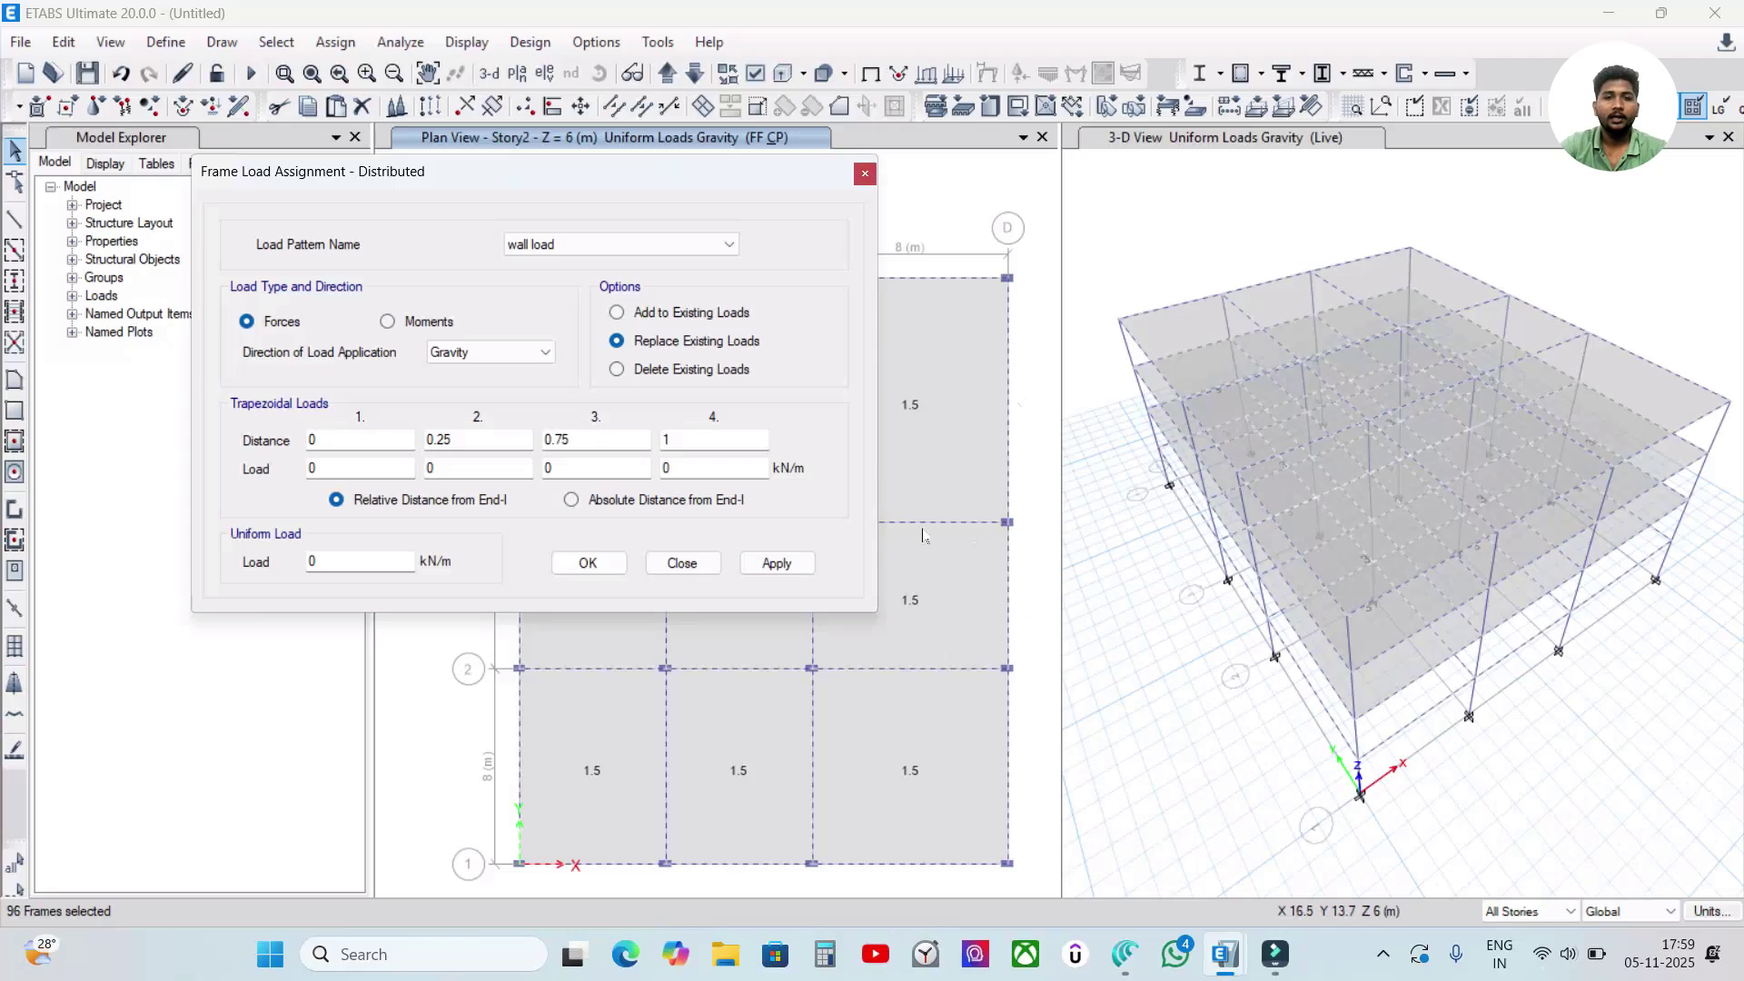
pyautogui.click(865, 174)
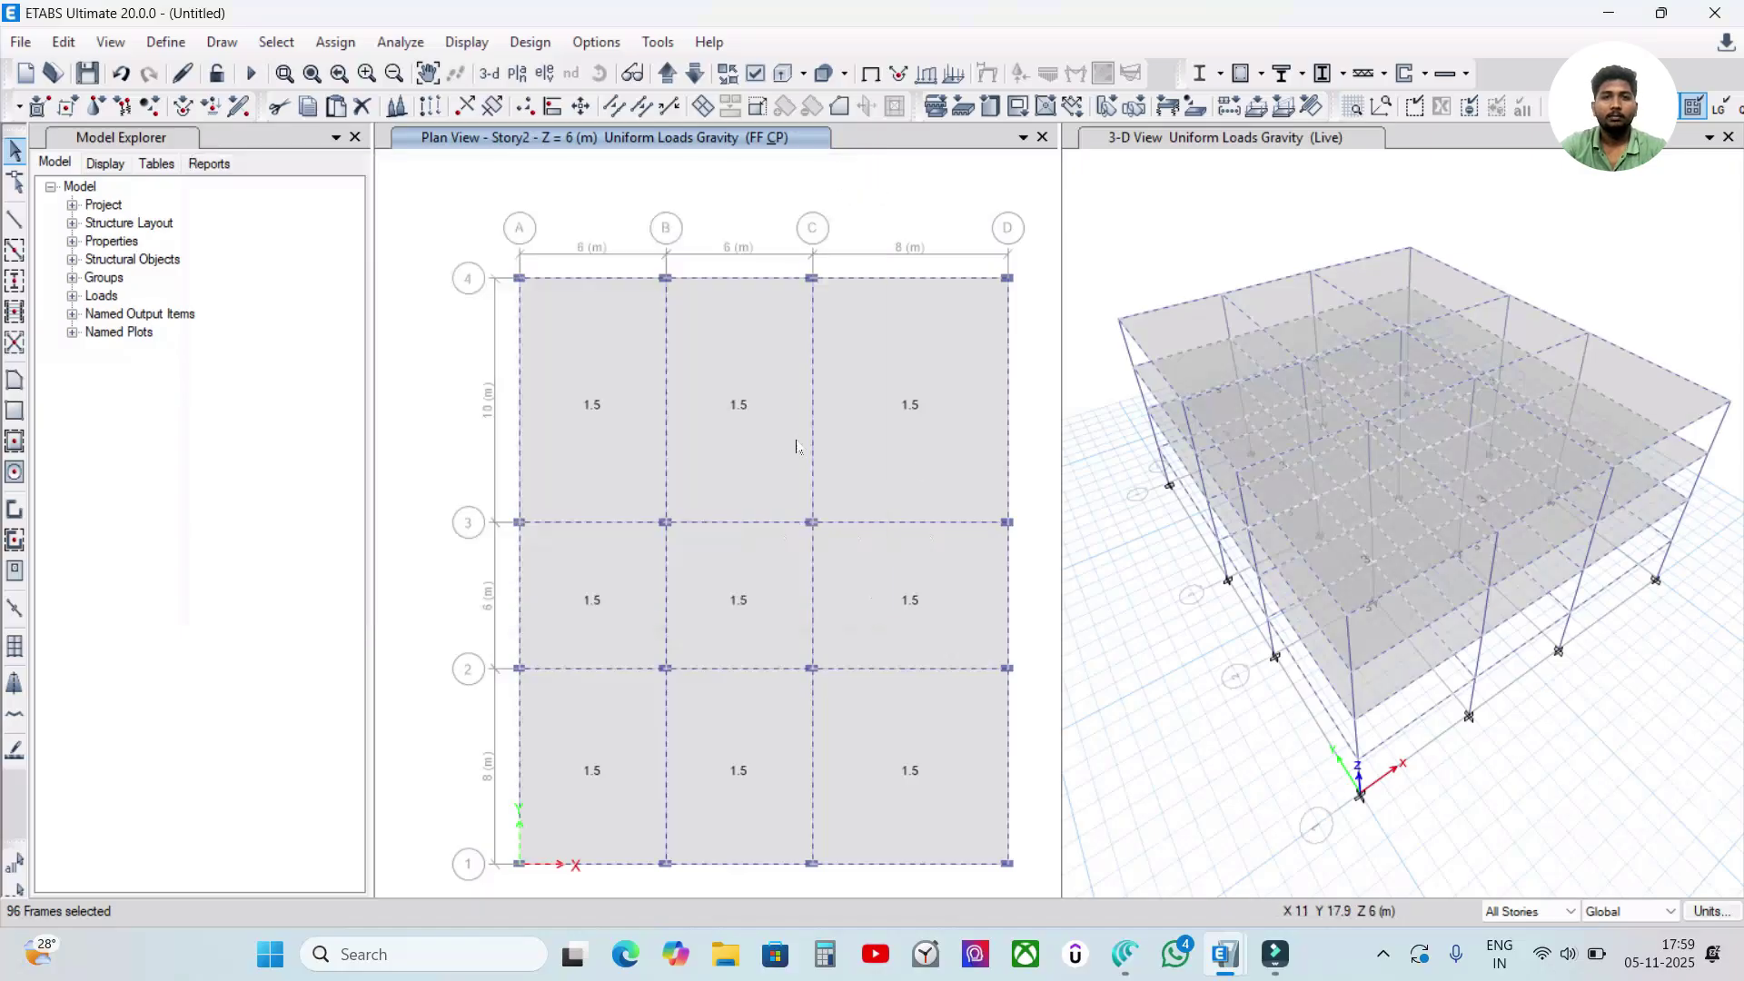
# - Clear the beam selection from the Story4 plan and display the Story3 plan
pyautogui.click(673, 72)
pyautogui.click(670, 72)
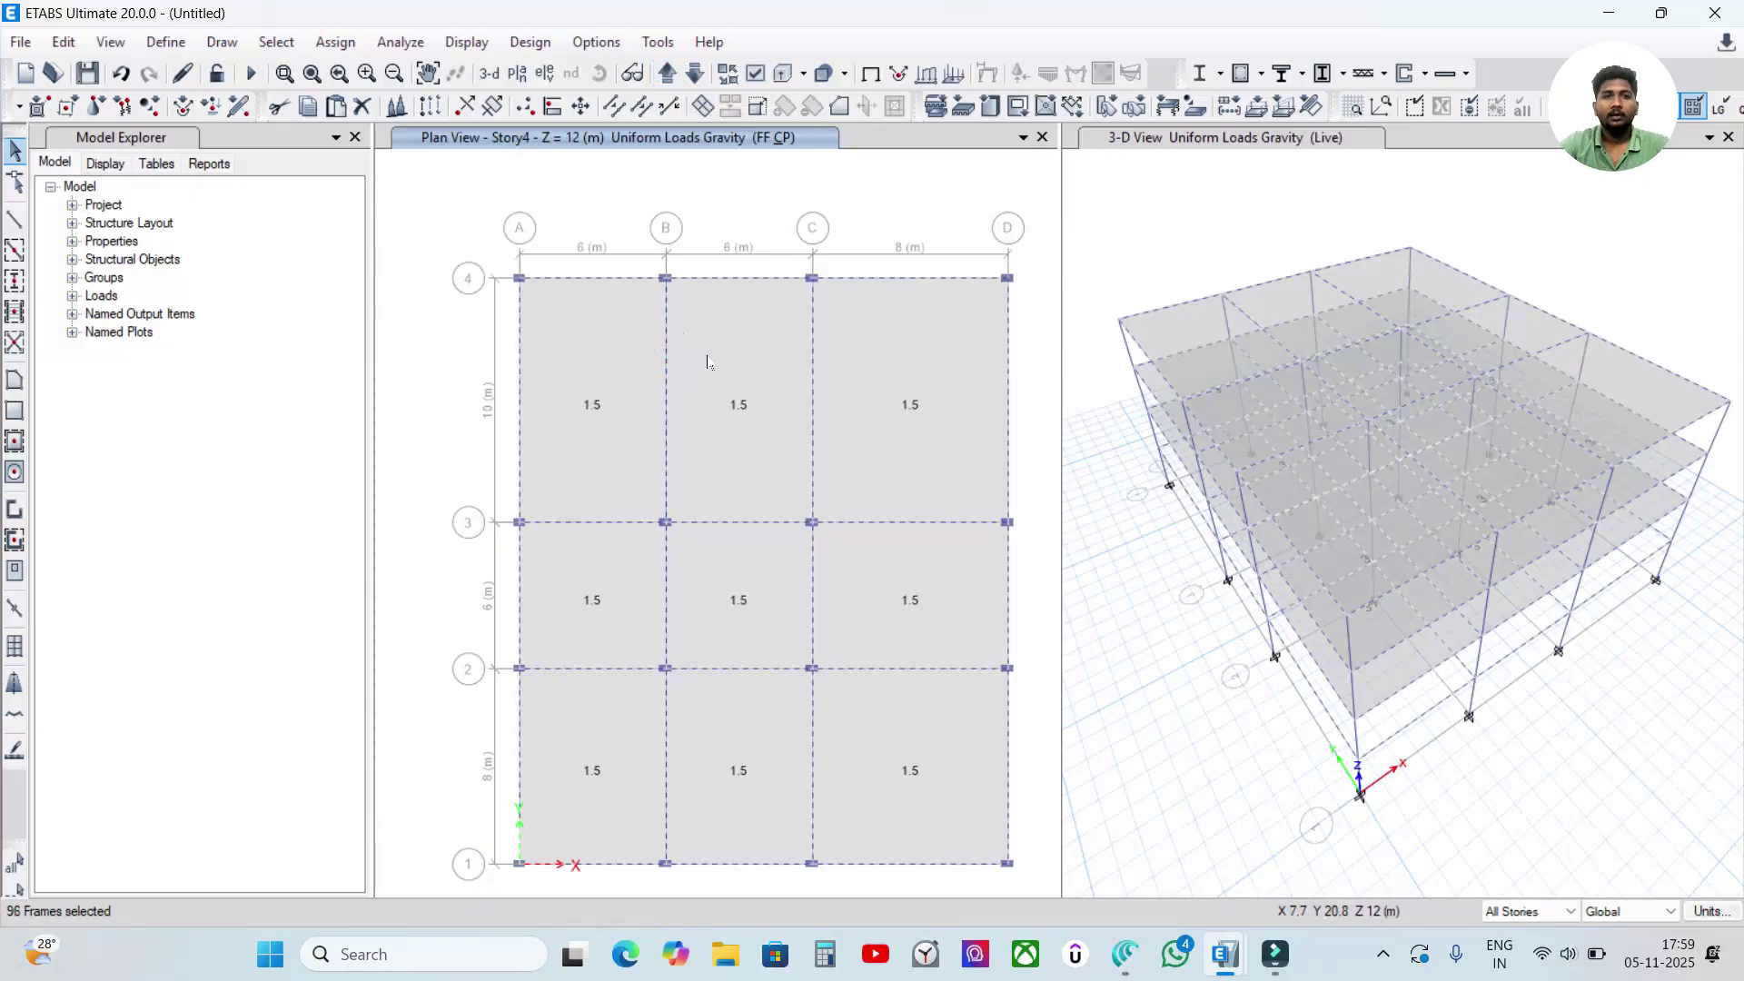
pyautogui.hotkey('ctrl', 'q')
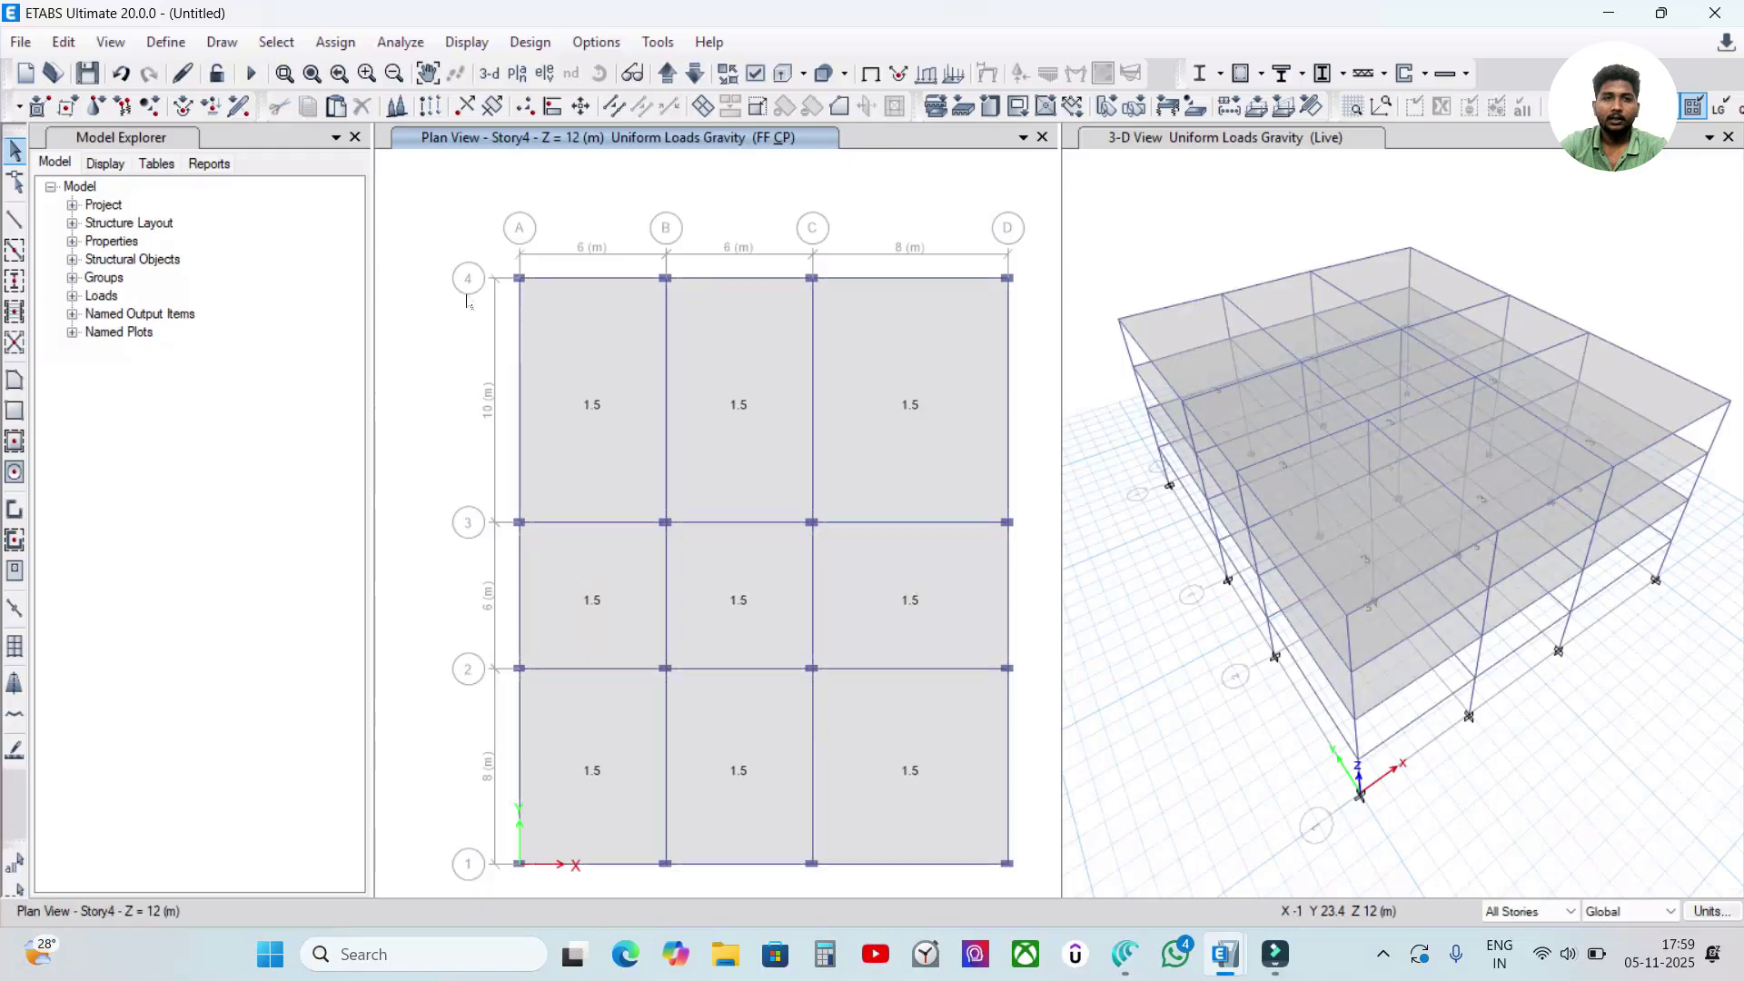
pyautogui.click(695, 74)
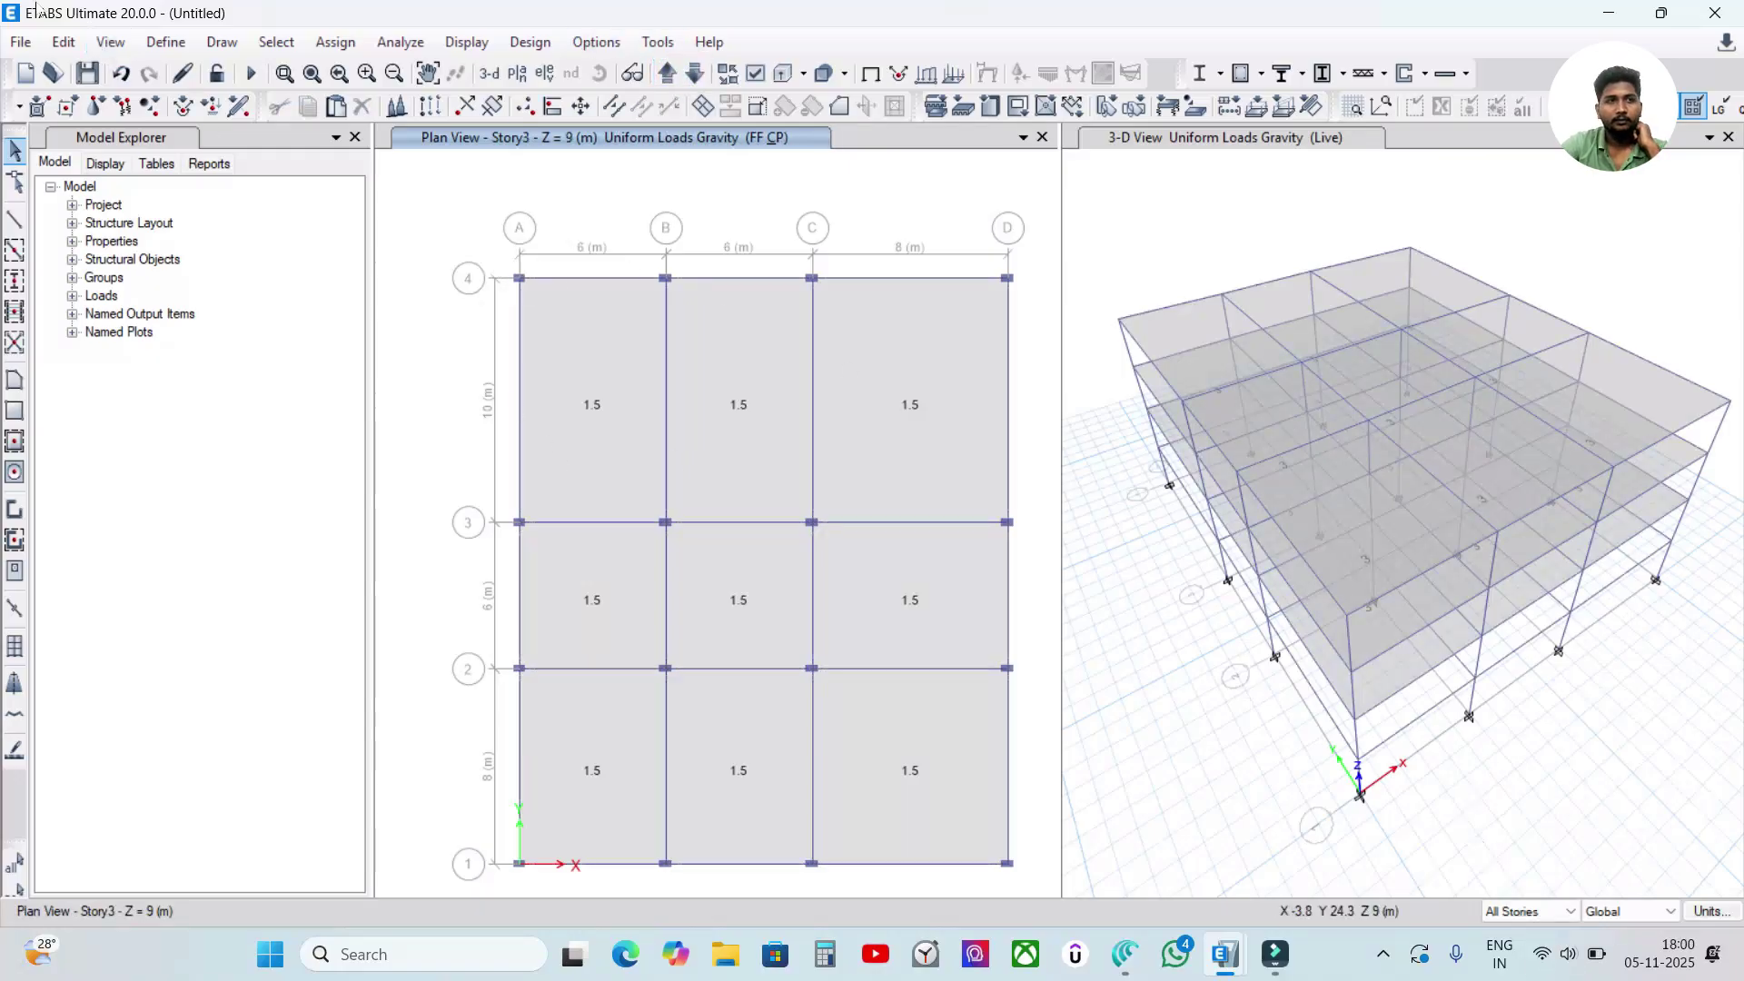
# - Open the story data for editing and make Story3 a master story
pyautogui.click(166, 43)
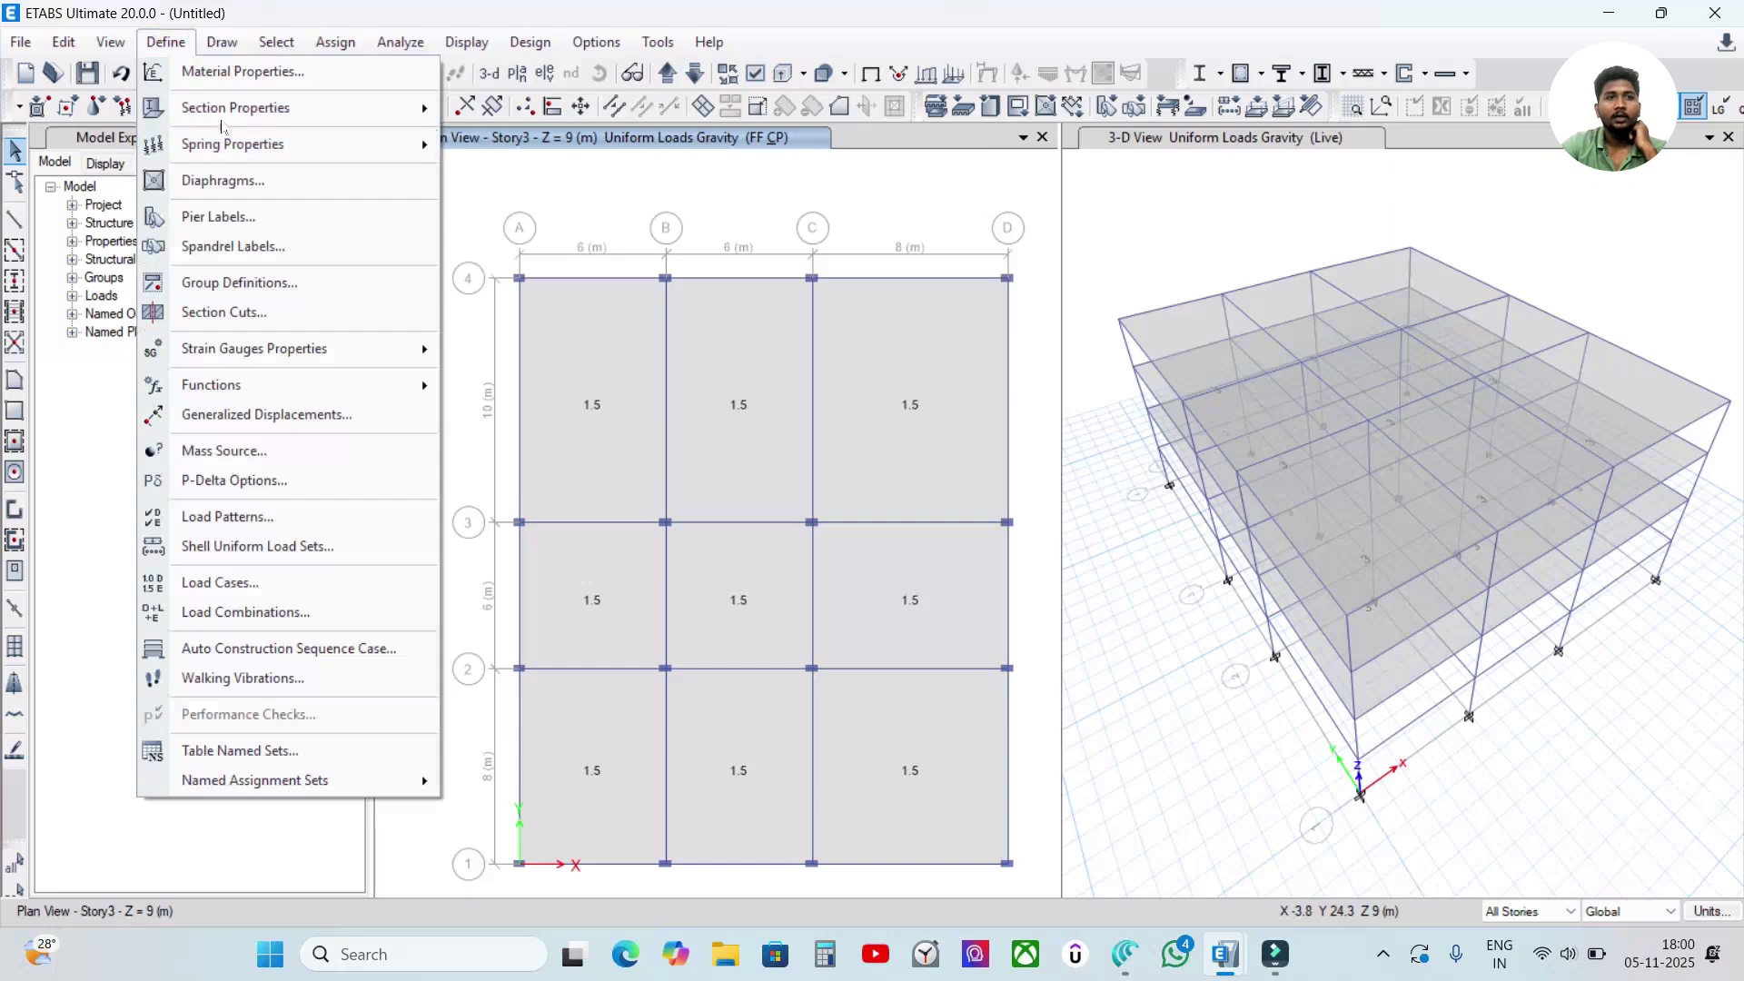
pyautogui.click(64, 42)
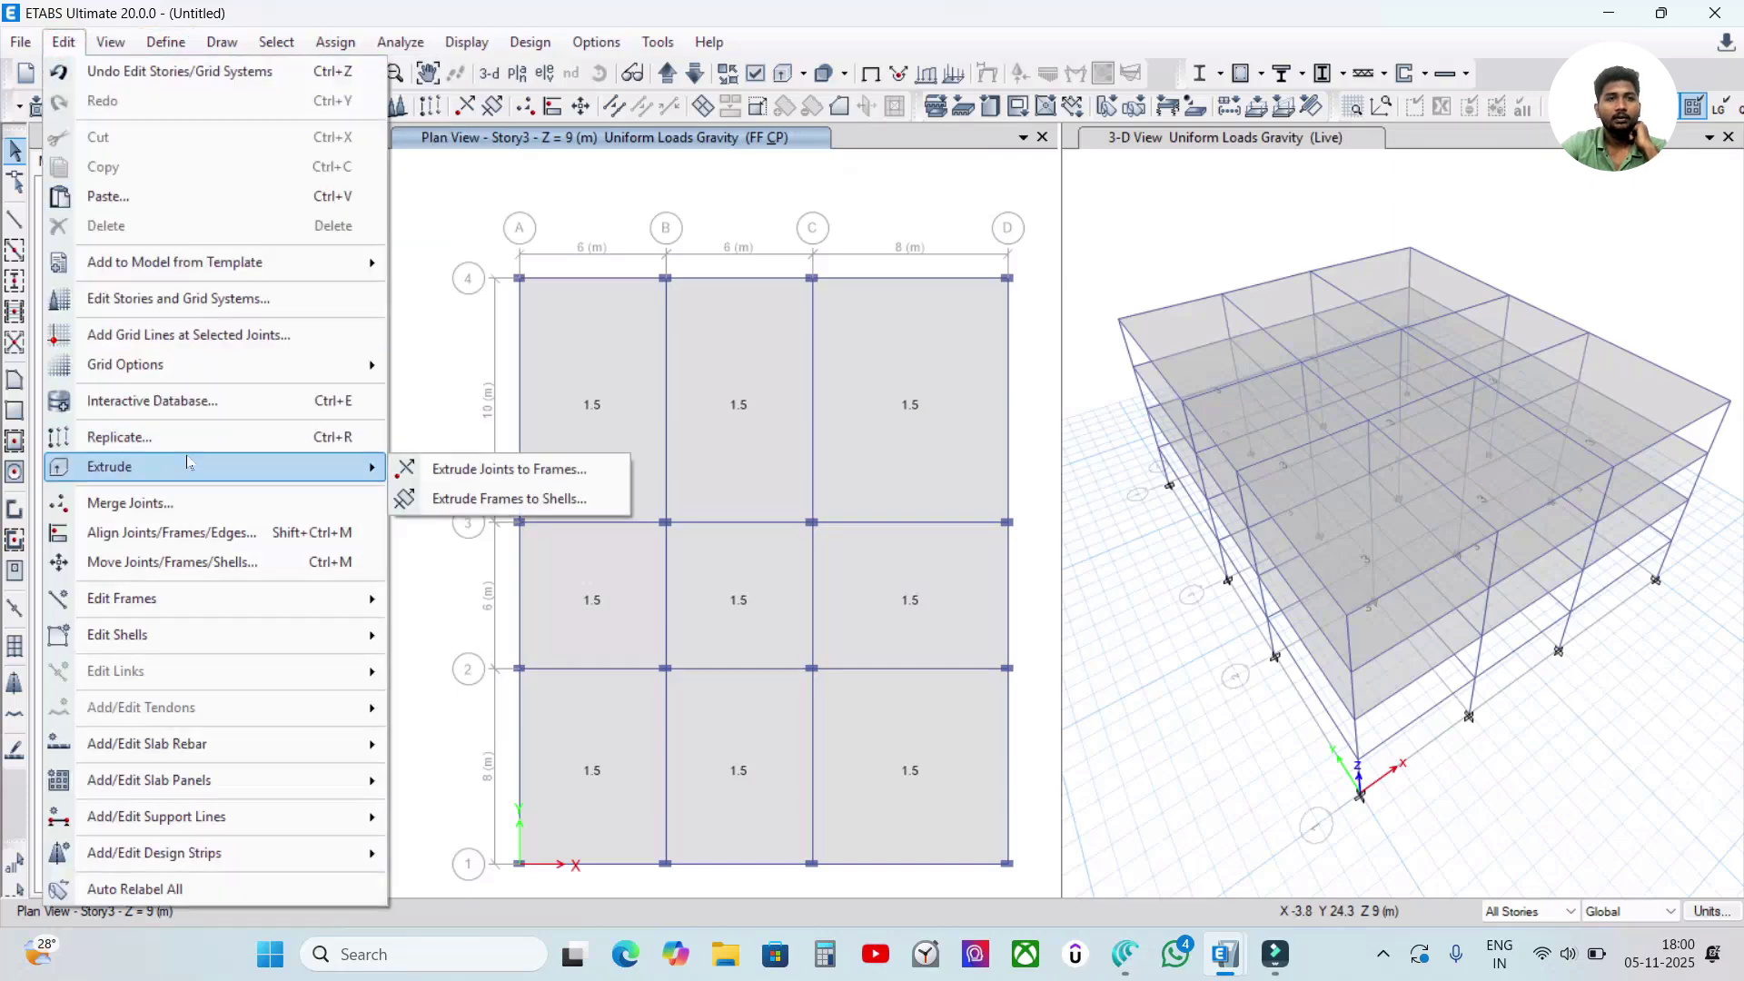
pyautogui.click(204, 303)
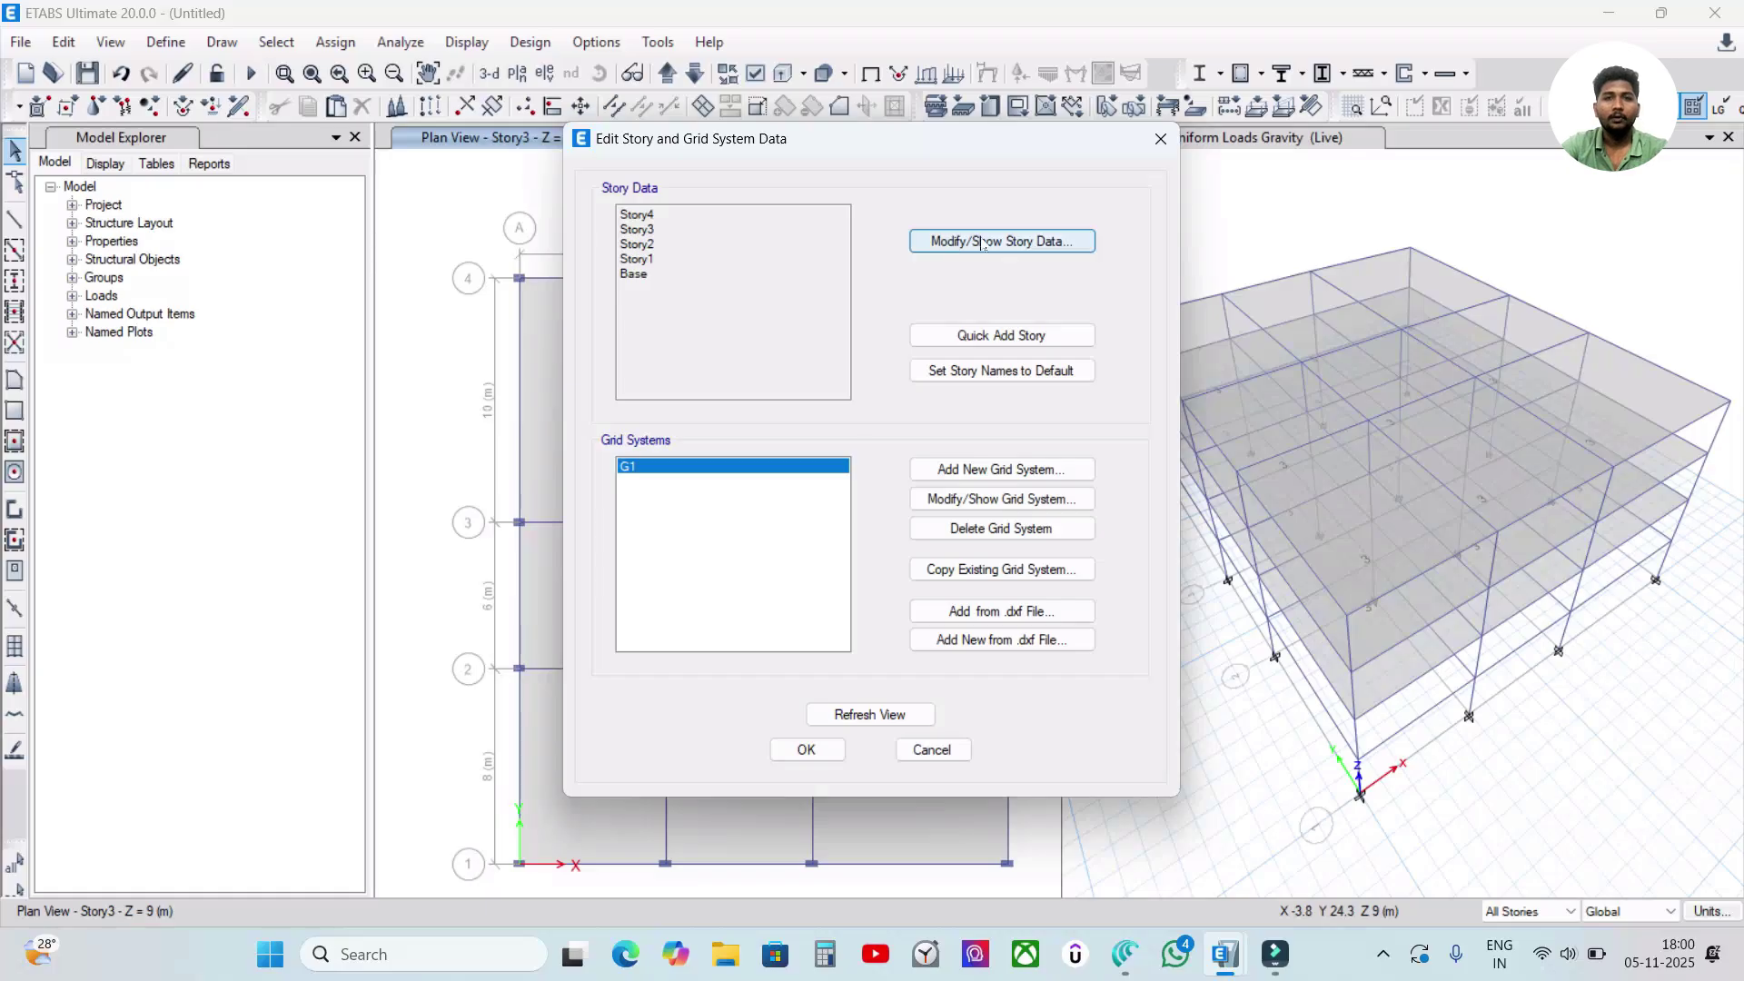
pyautogui.click(982, 241)
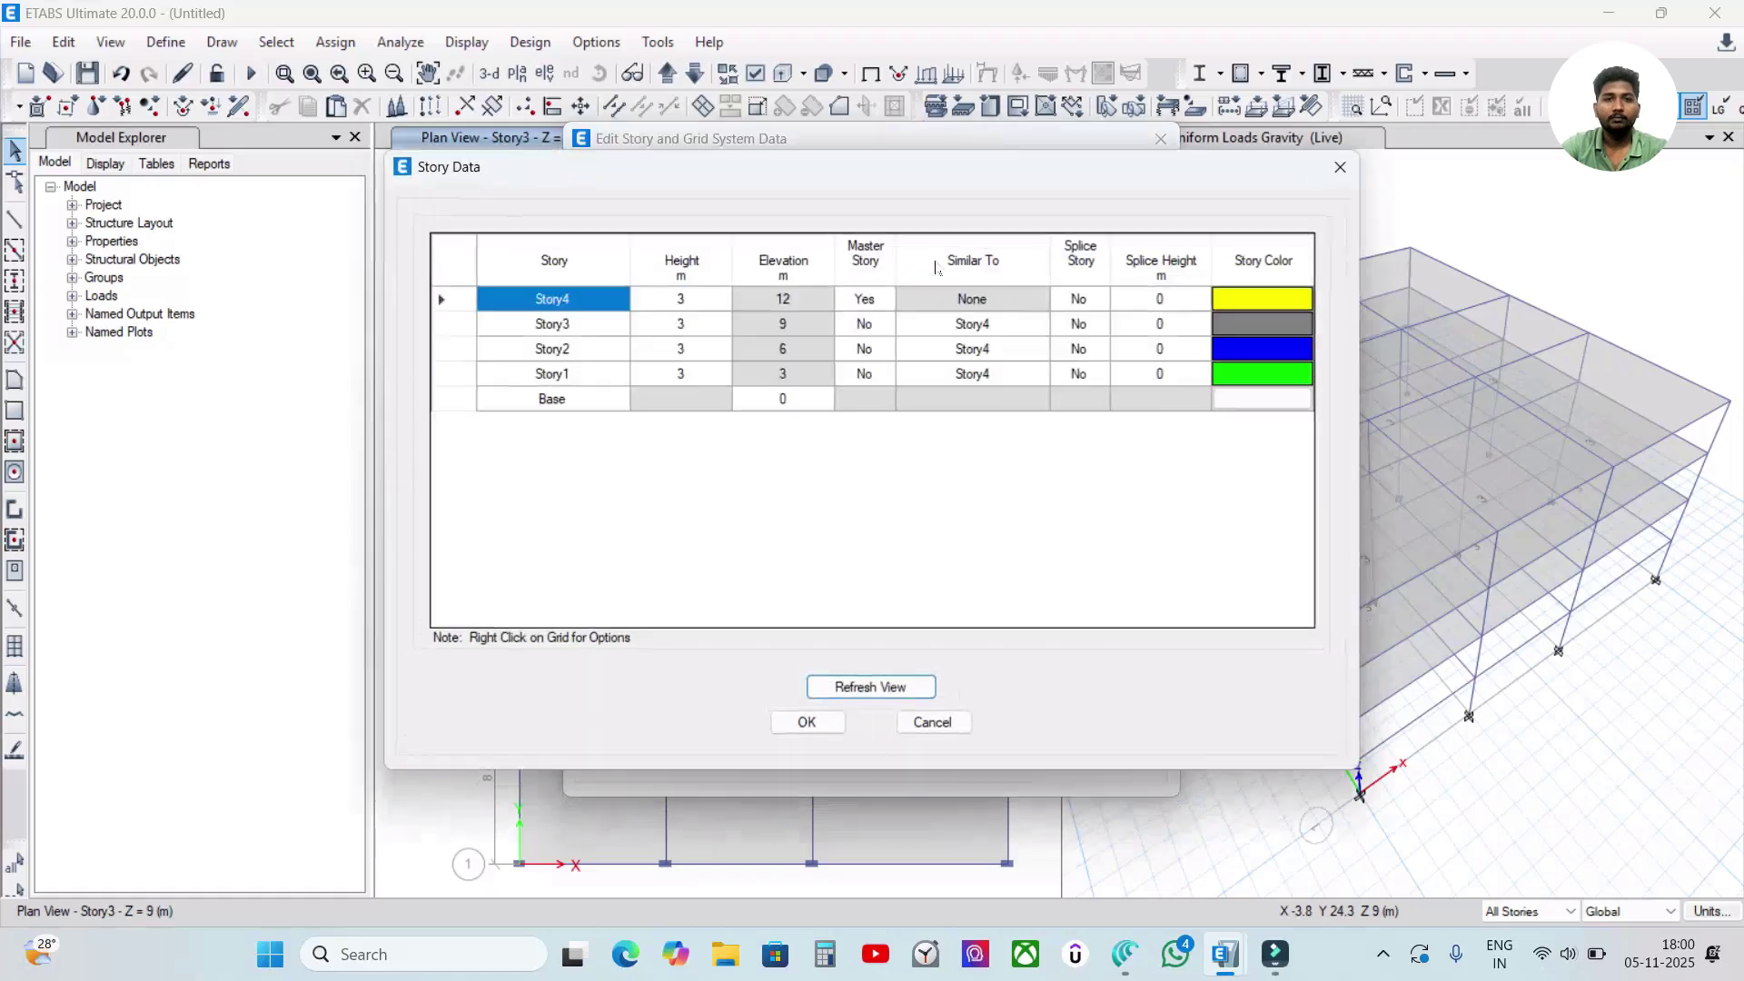
pyautogui.click(851, 328)
pyautogui.click(886, 324)
pyautogui.click(861, 337)
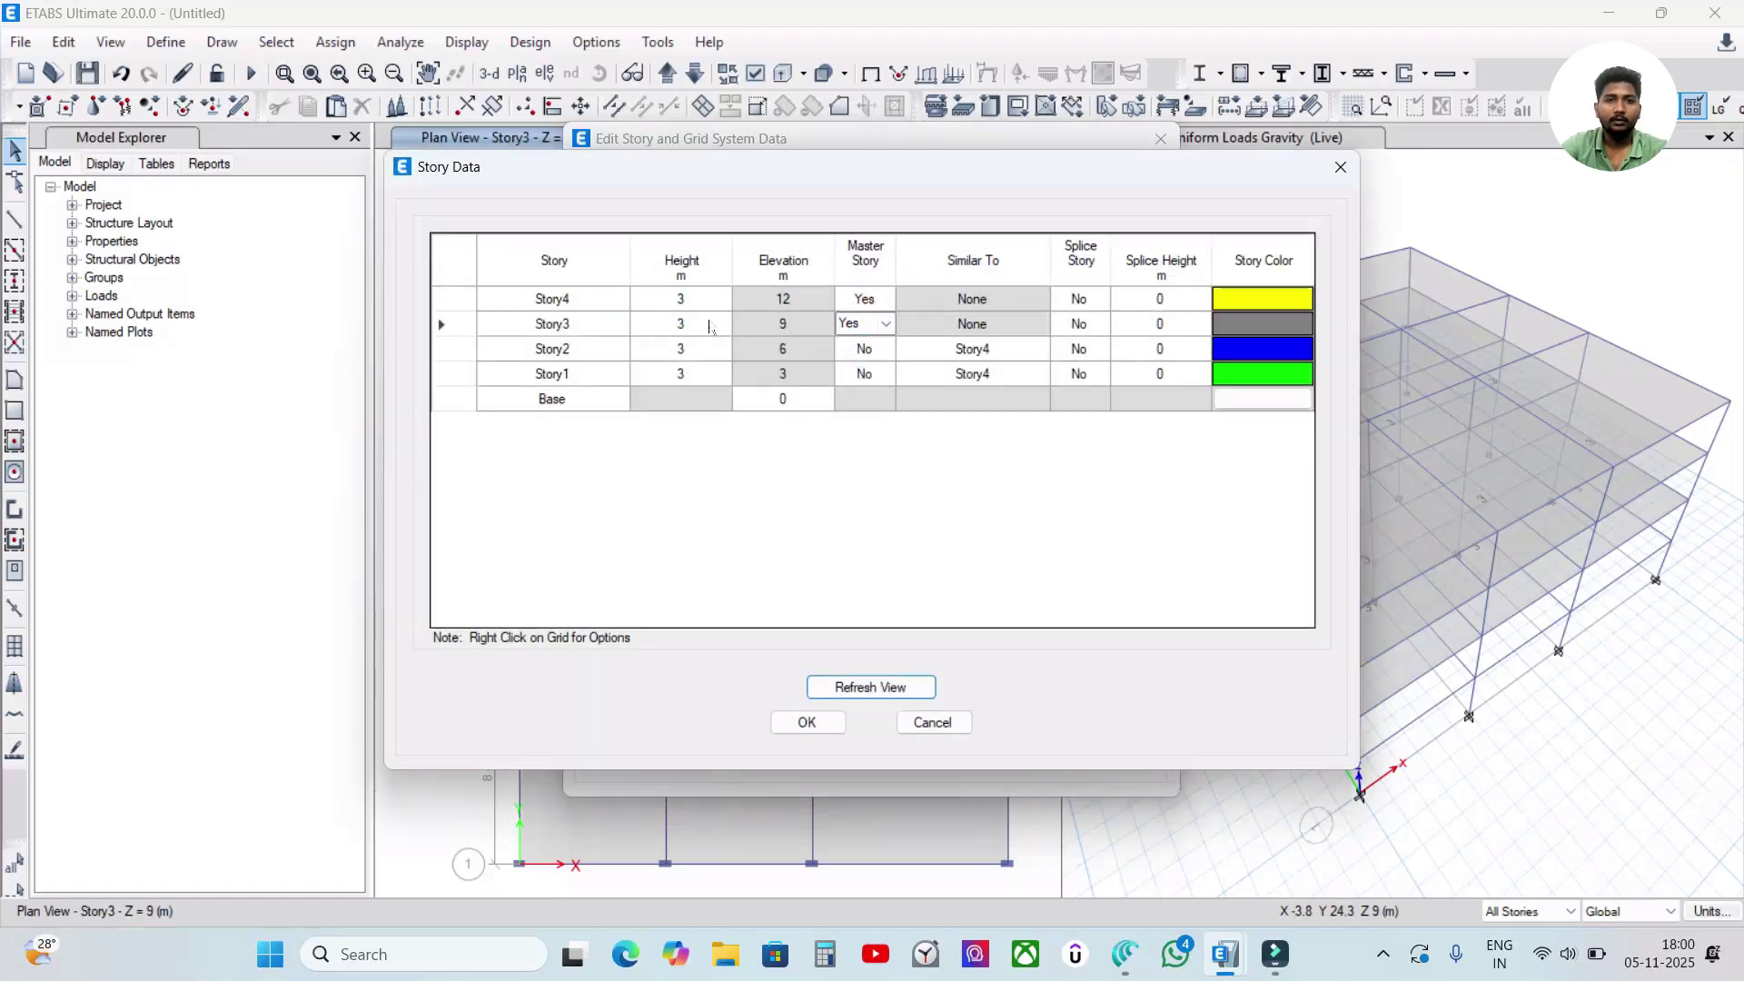
# - Make Story2 similar to Story3 and apply the story data changes to the model
pyautogui.click(999, 349)
pyautogui.click(1040, 348)
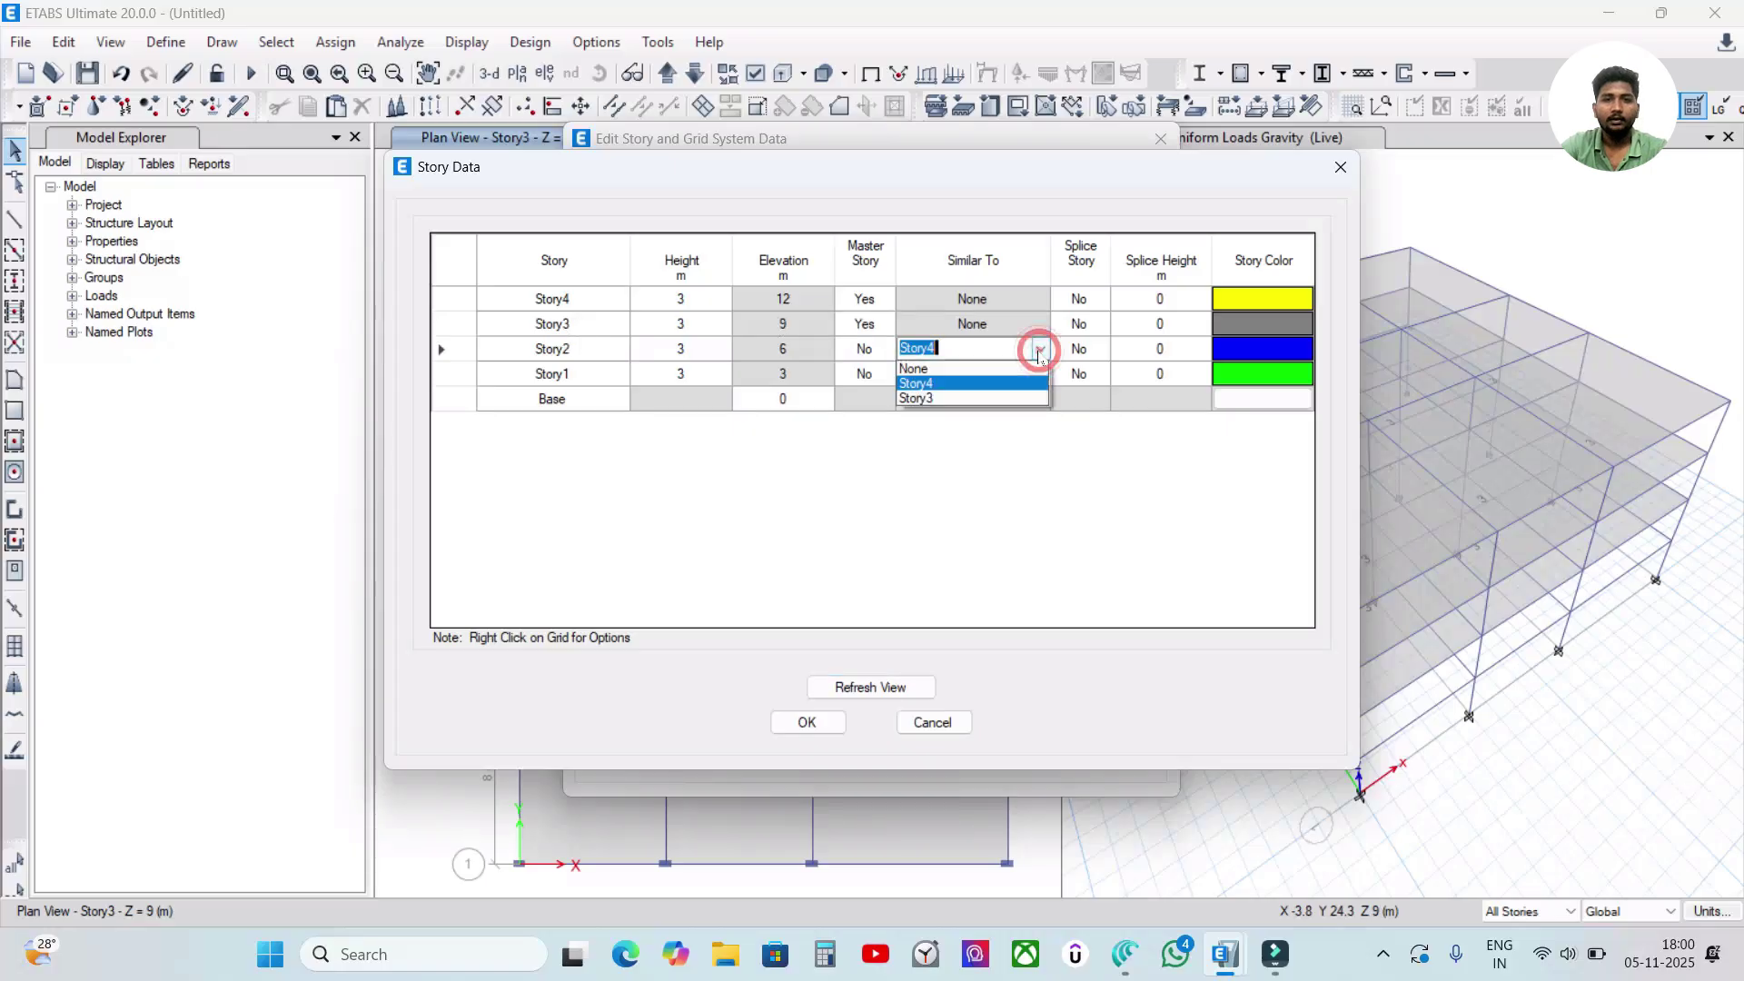
pyautogui.click(944, 400)
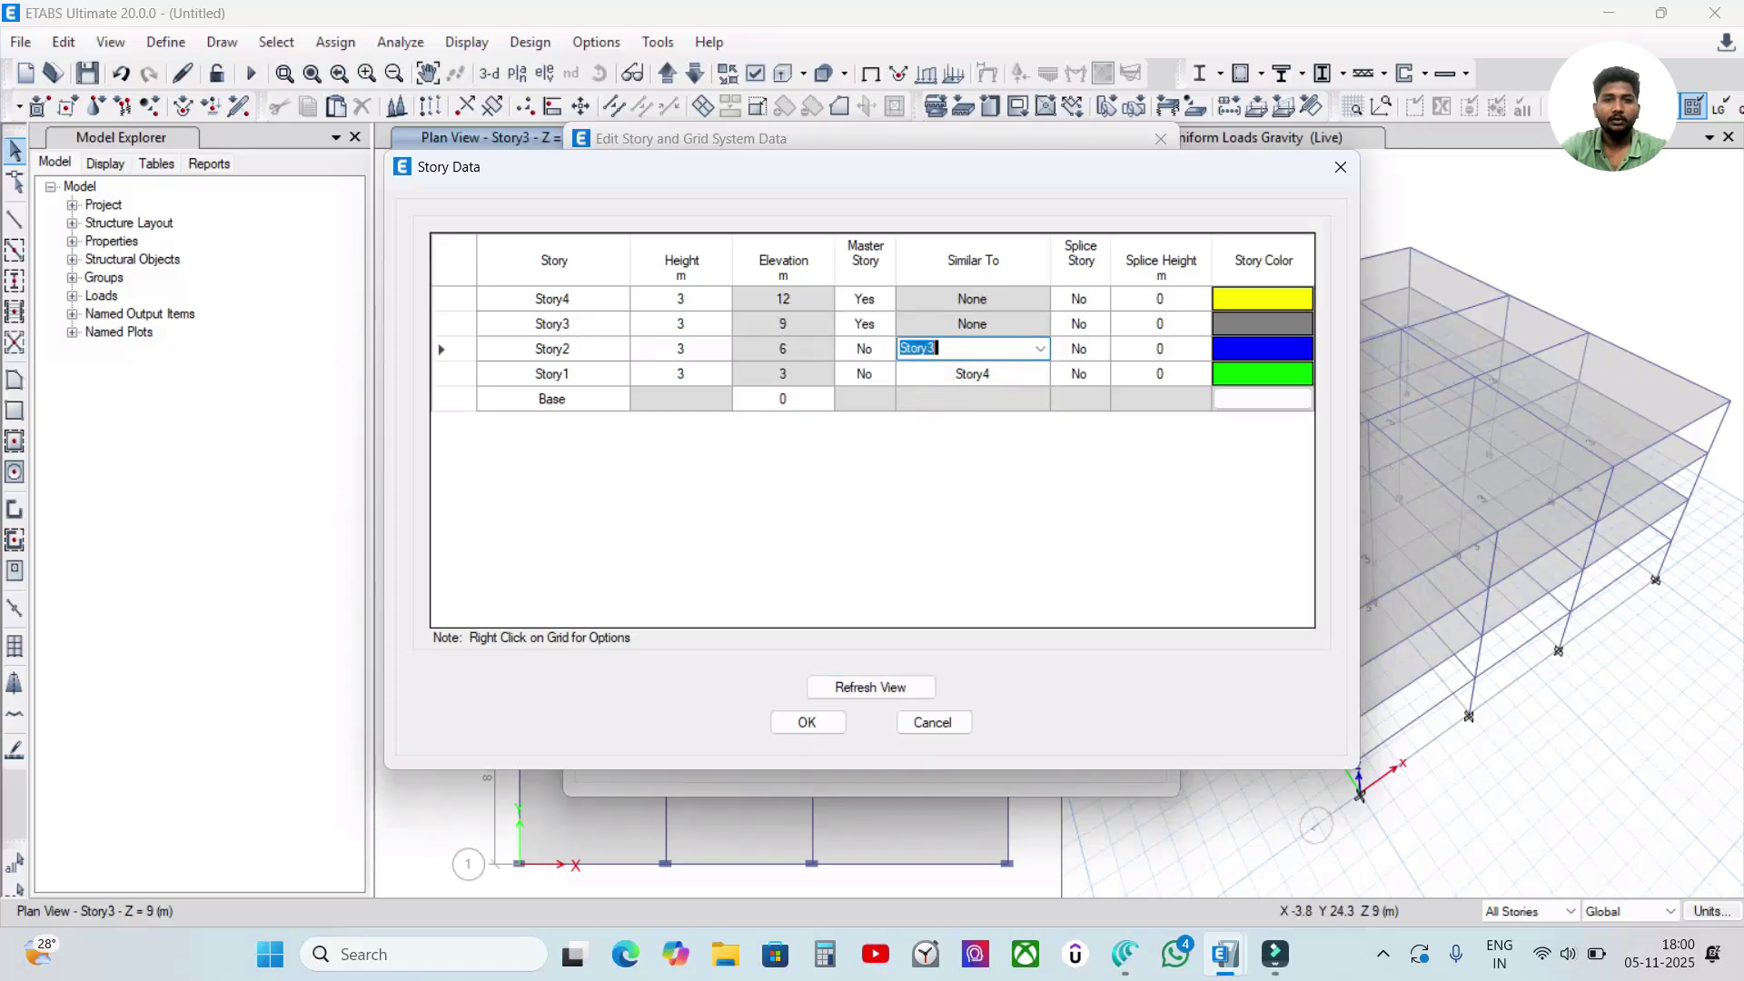
pyautogui.click(940, 402)
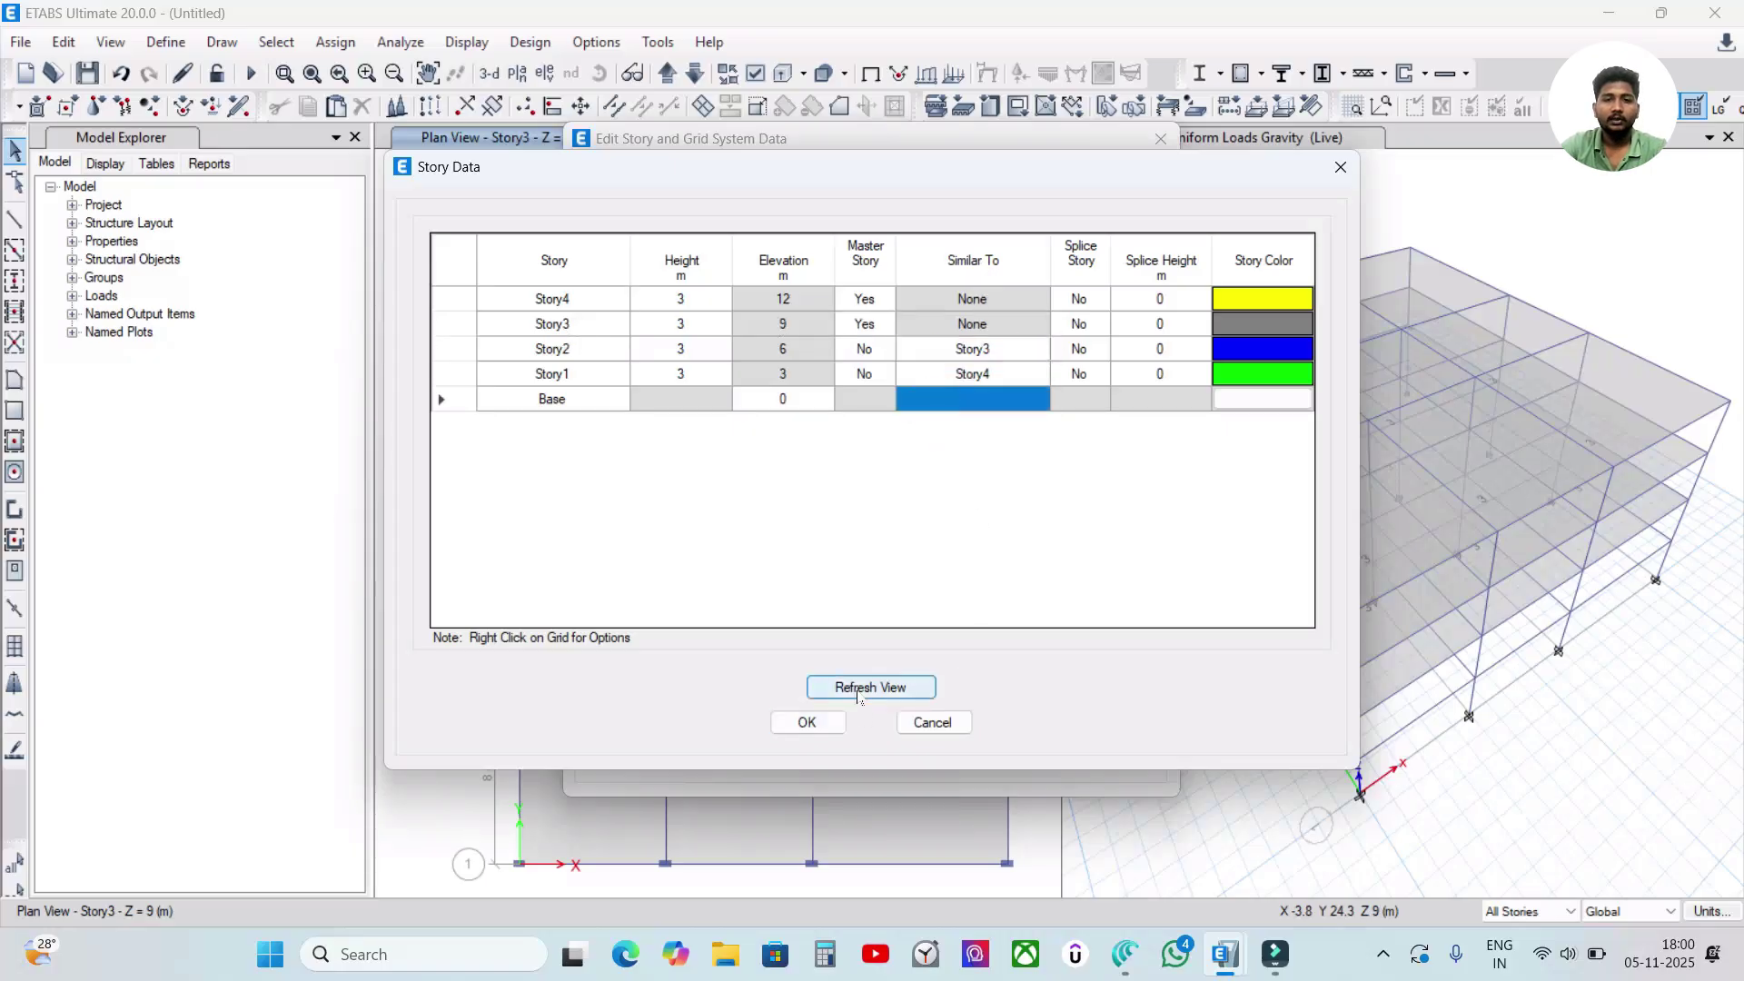
pyautogui.click(800, 725)
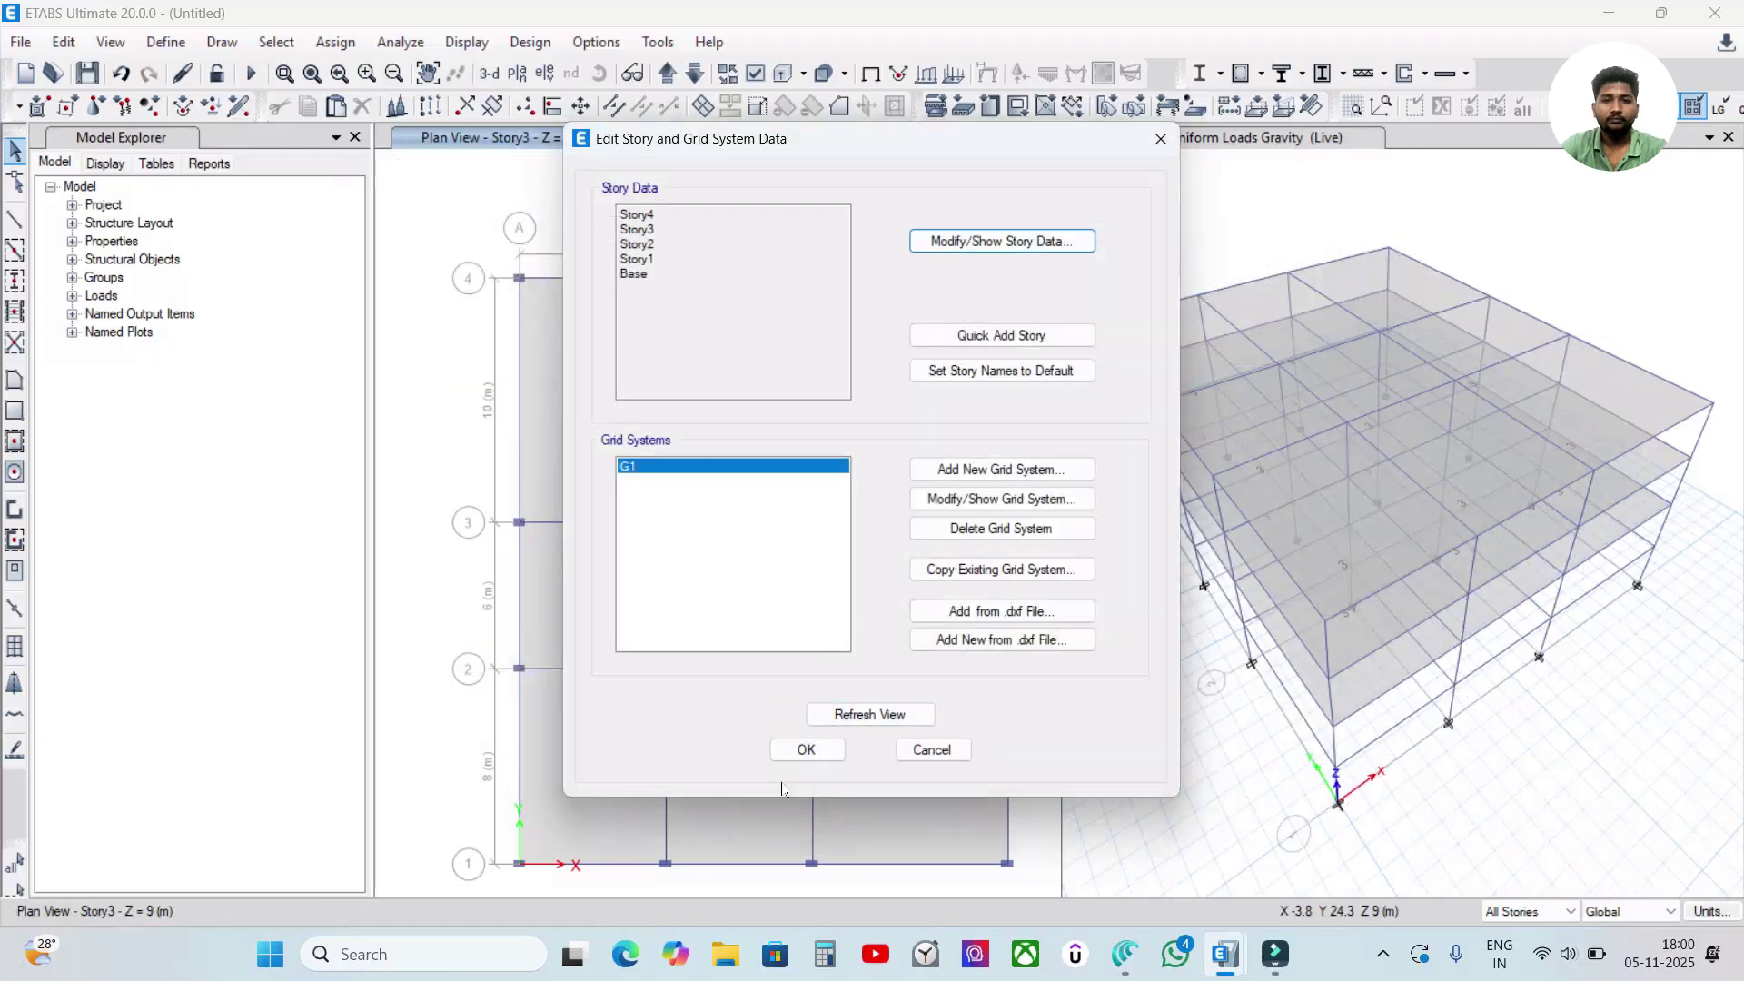
pyautogui.click(789, 752)
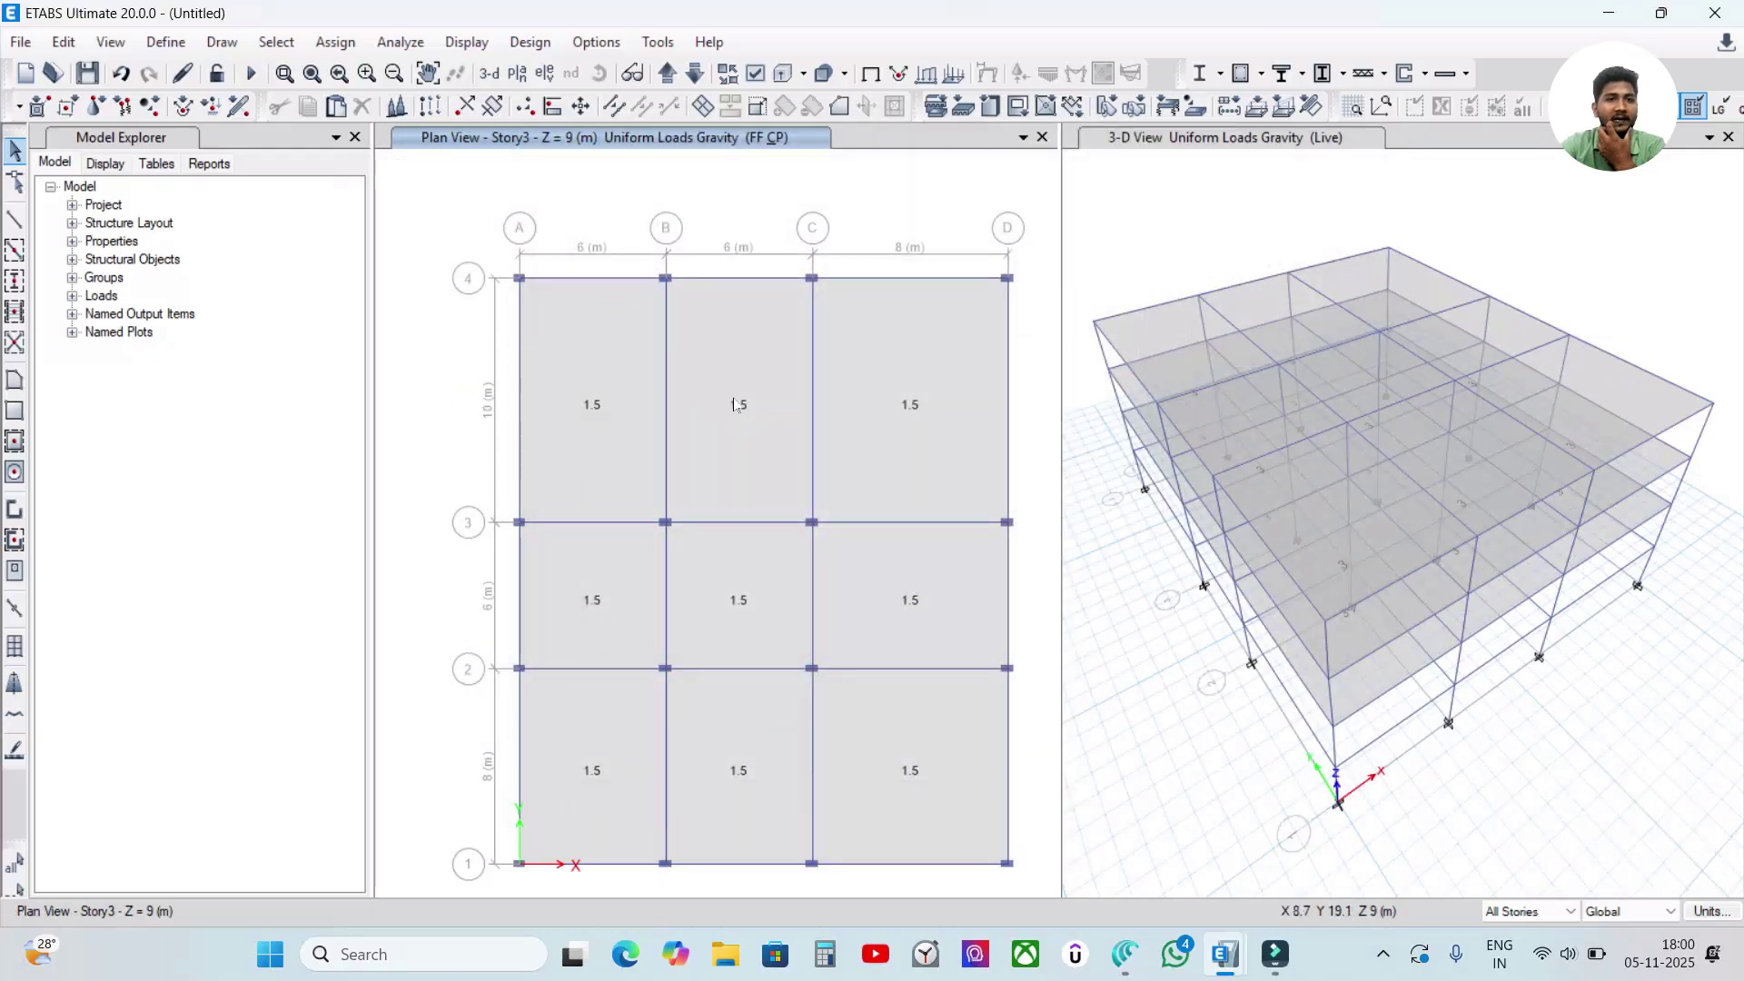
# - Check the loads assigned to a slab panel between grids 3 and 4 on Story3 and one on Story2
pyautogui.rightClick(732, 404)
pyautogui.click(805, 818)
pyautogui.click(695, 73)
pyautogui.rightClick(638, 434)
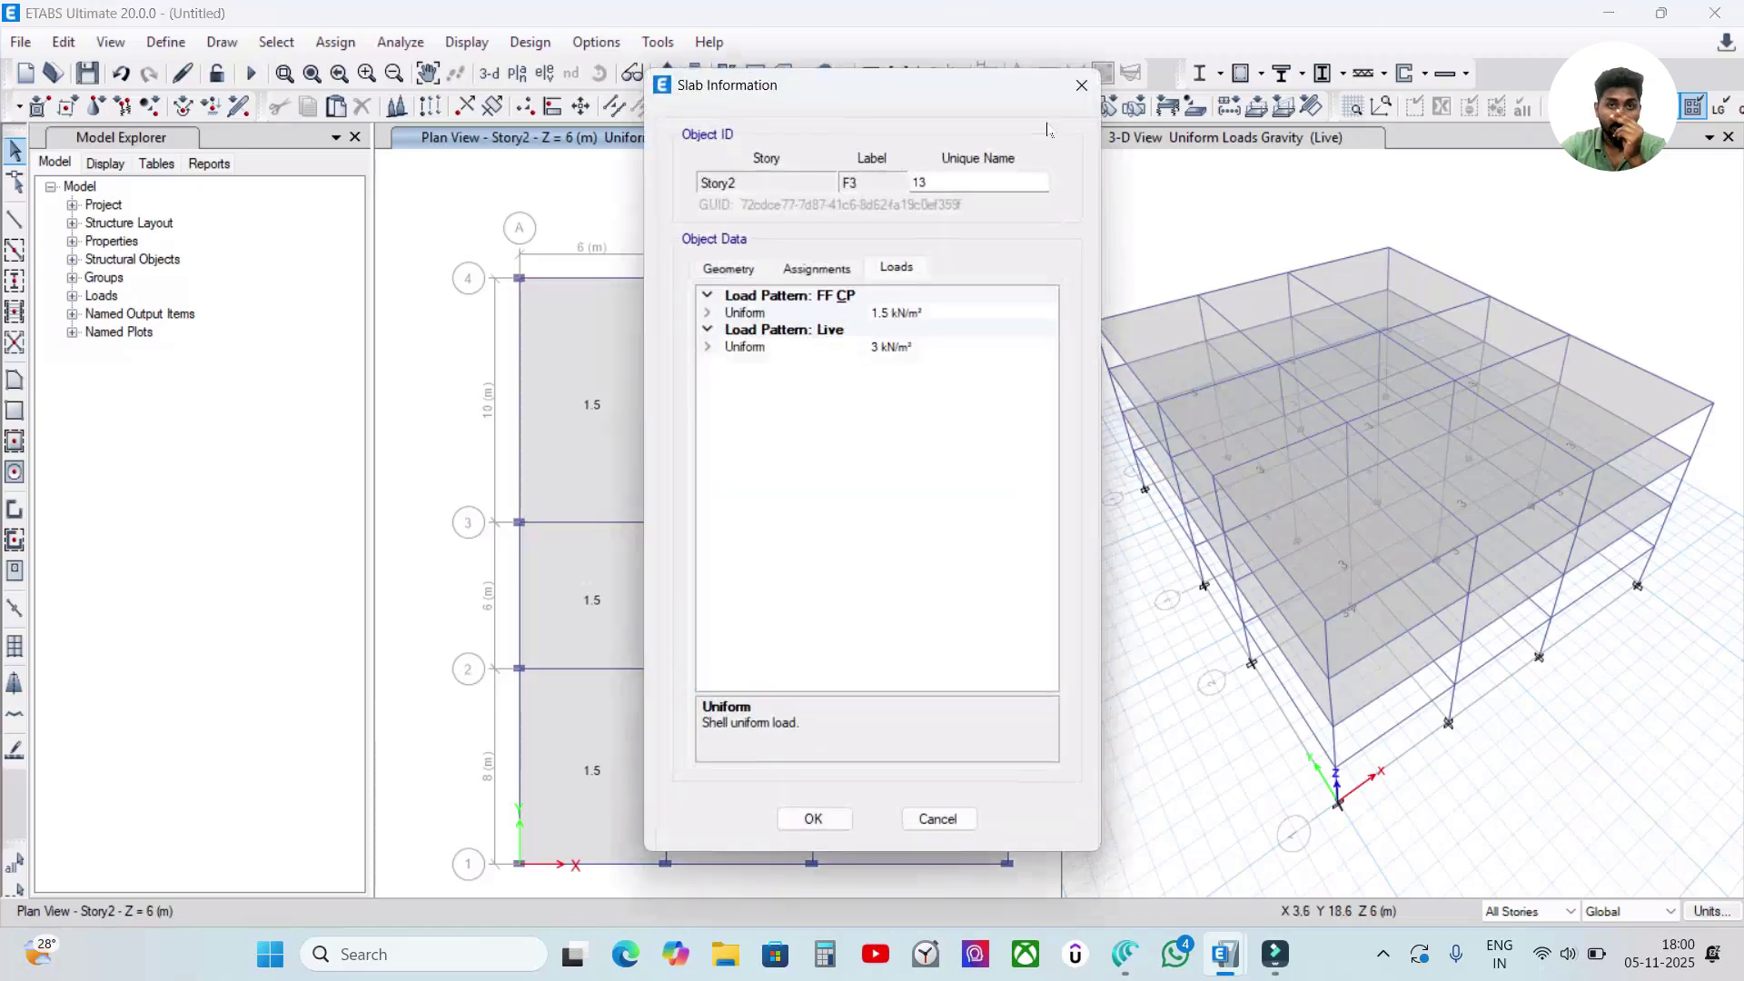
pyautogui.click(1081, 85)
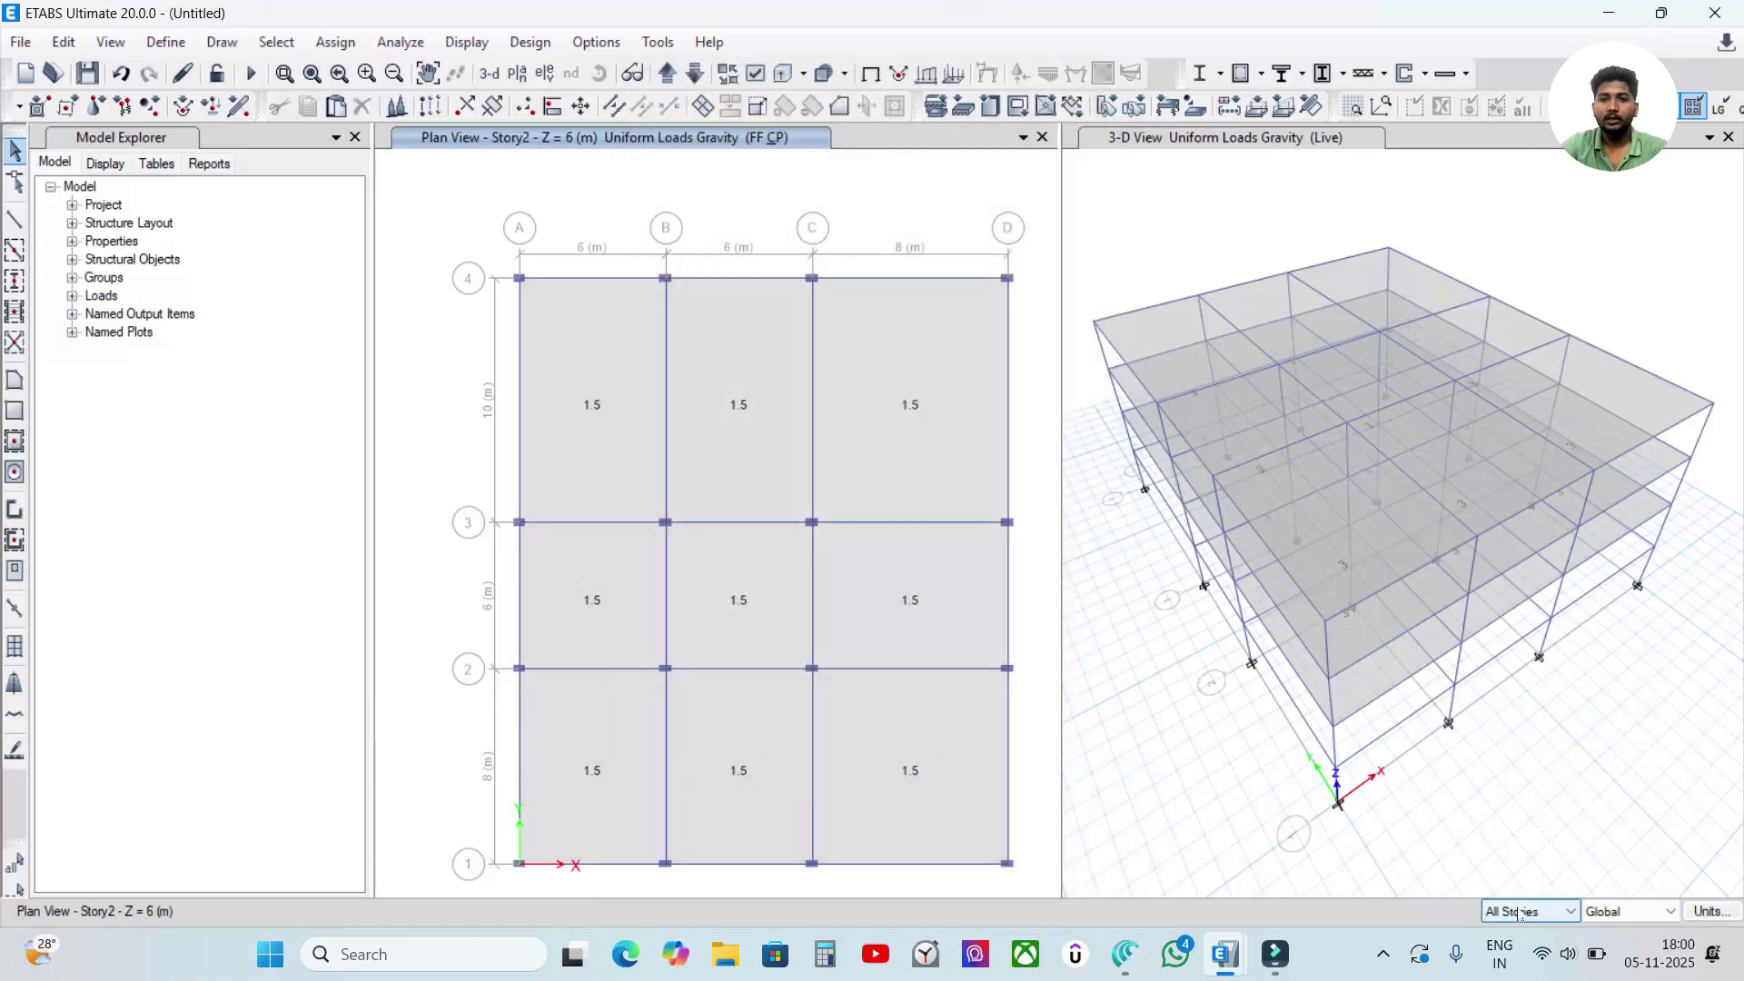
pyautogui.click(166, 42)
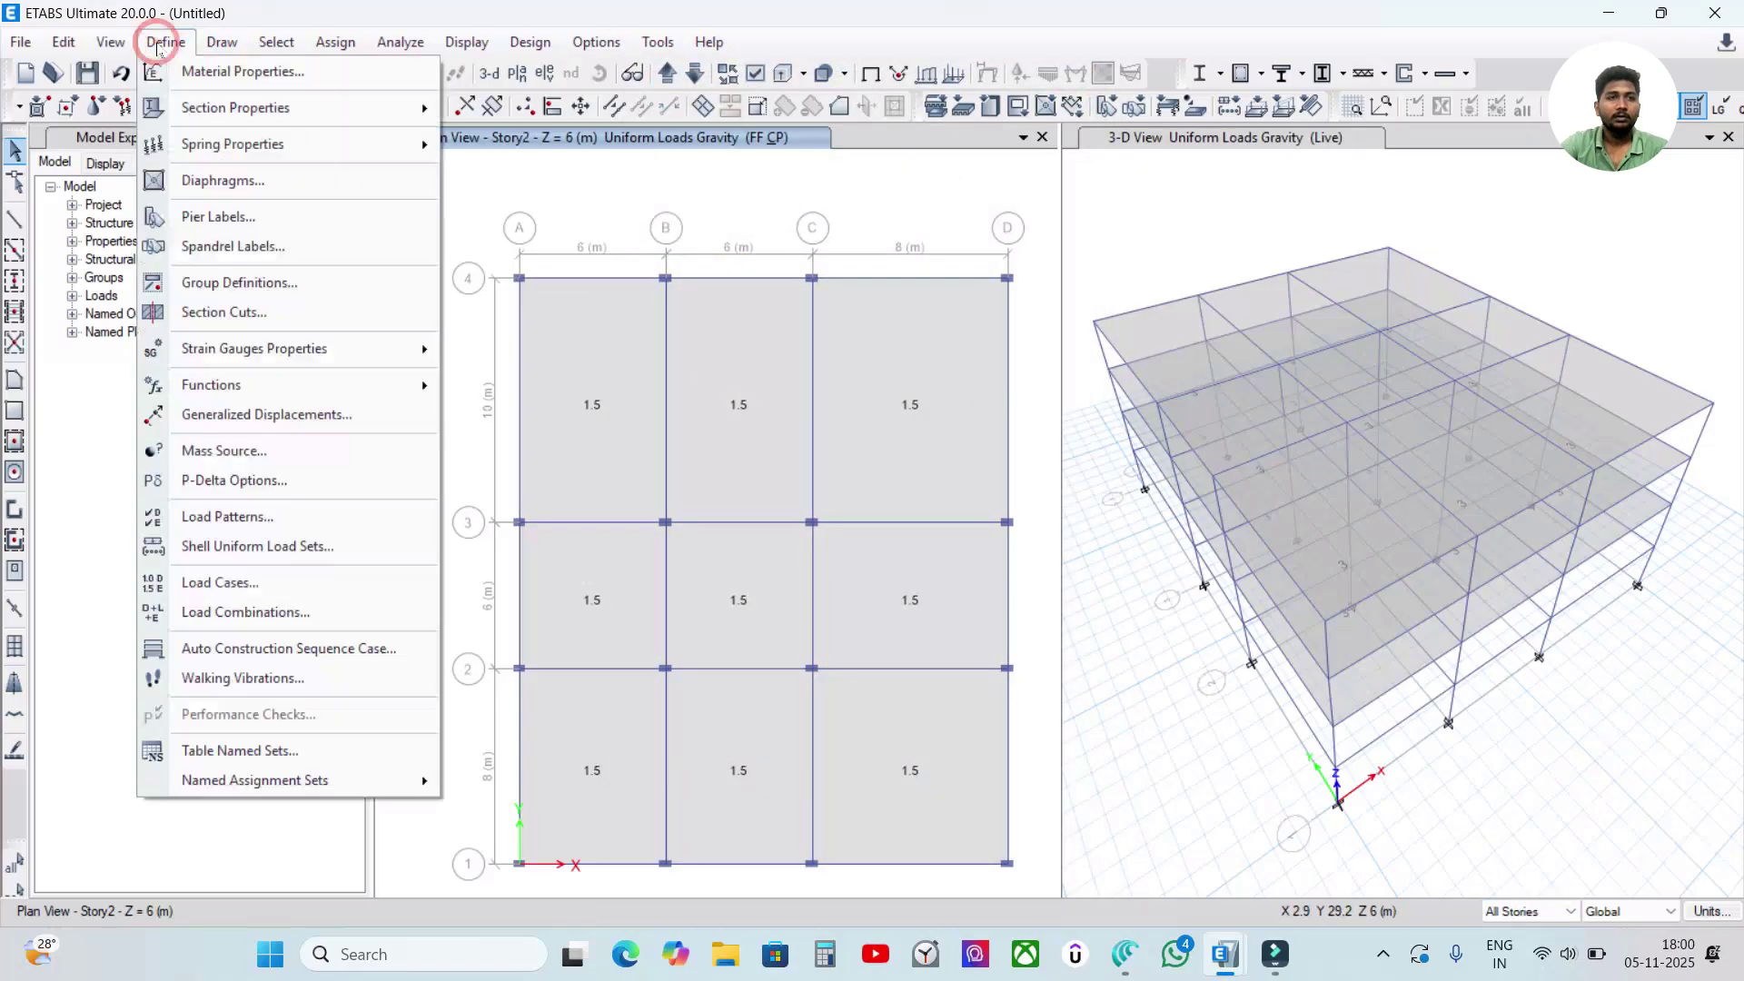
pyautogui.click(165, 41)
pyautogui.click(254, 42)
pyautogui.click(272, 41)
pyautogui.click(275, 42)
pyautogui.click(297, 73)
pyautogui.click(911, 232)
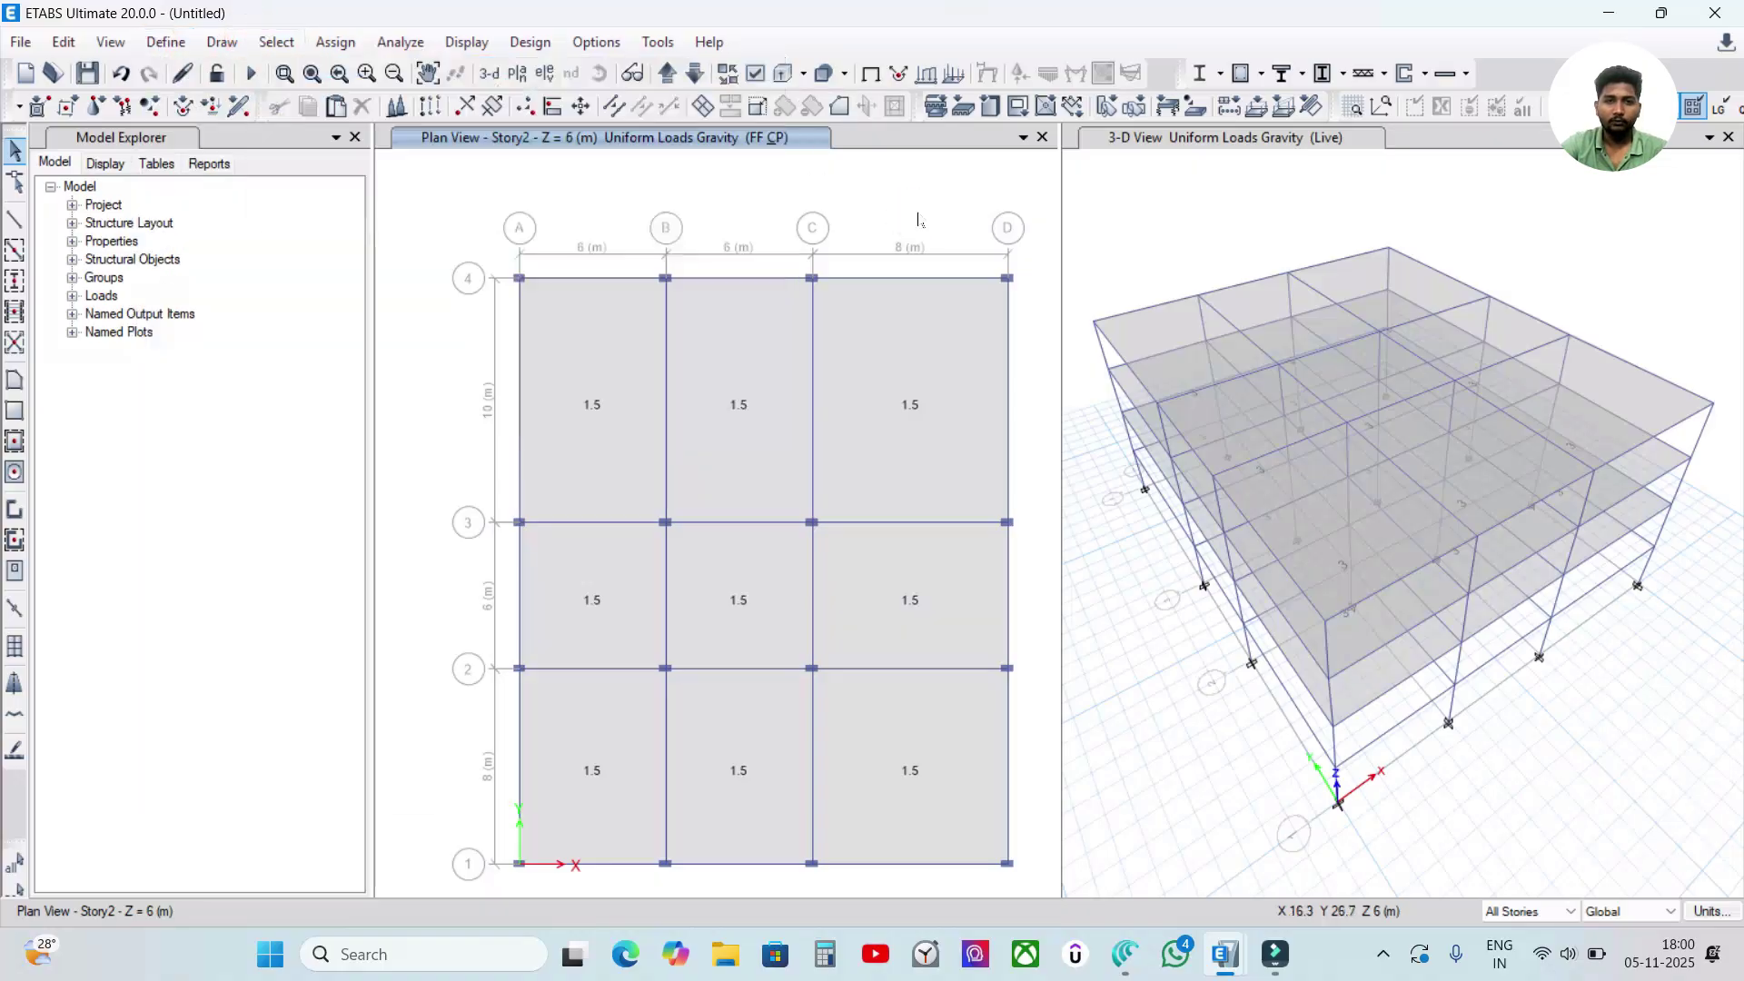
pyautogui.rightClick(914, 210)
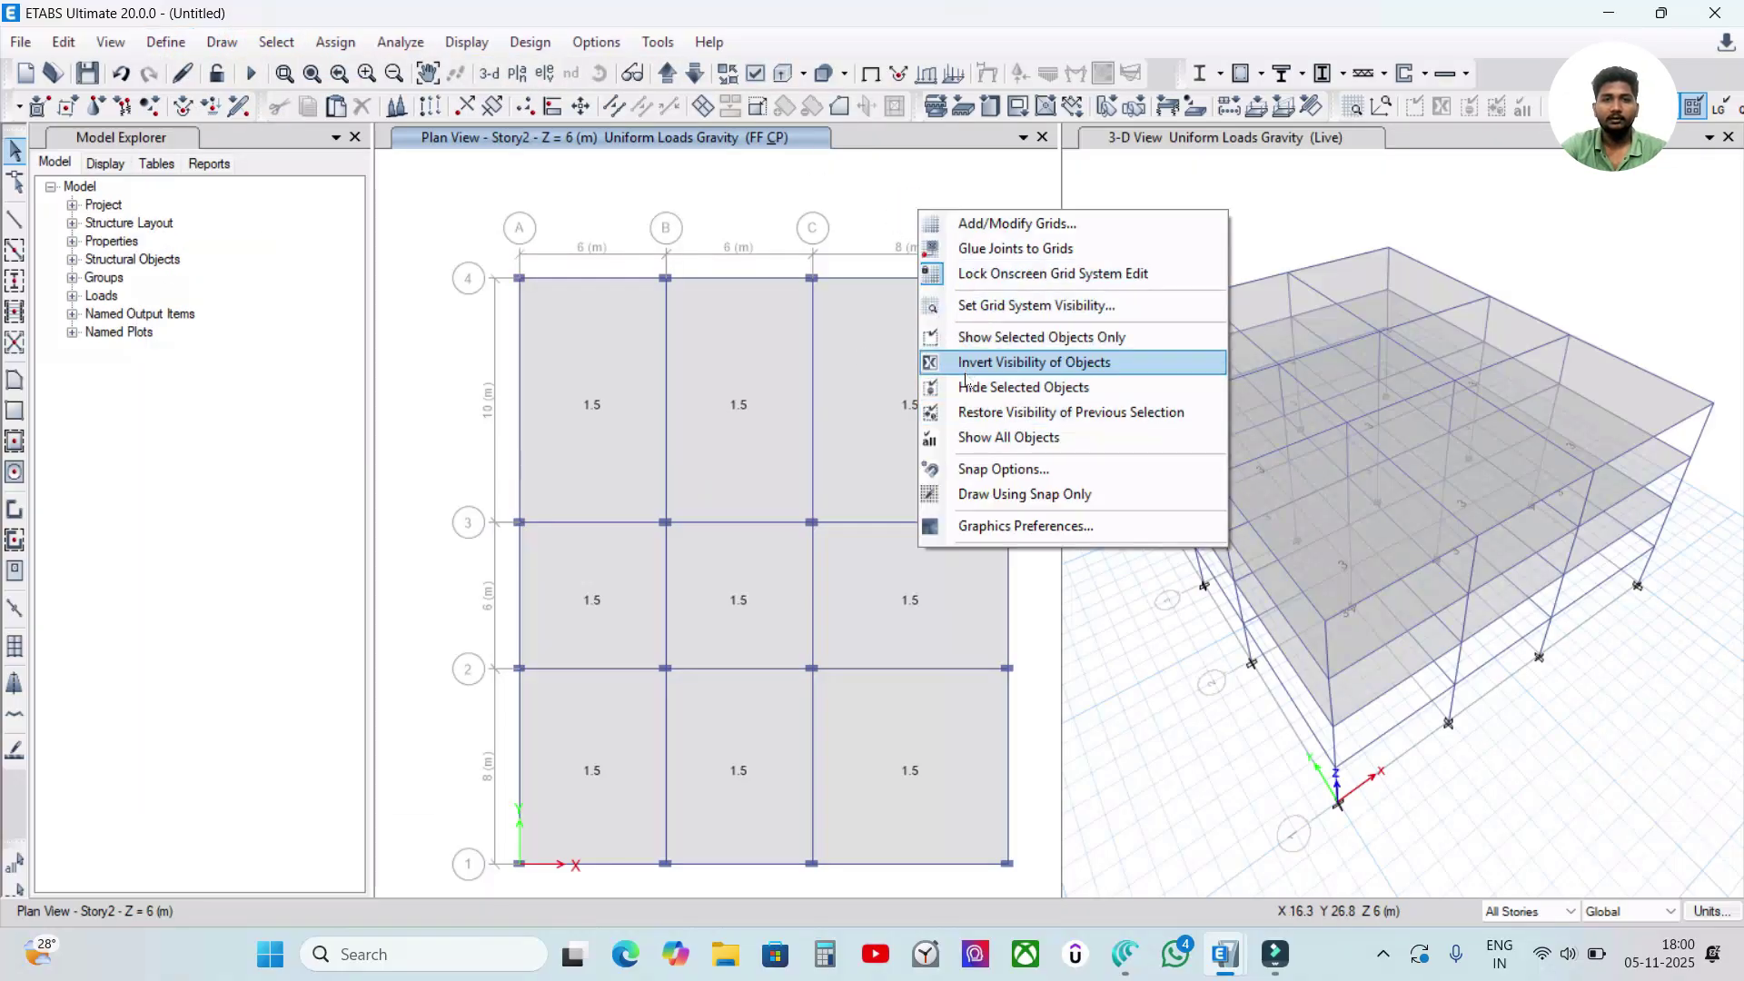
pyautogui.click(734, 218)
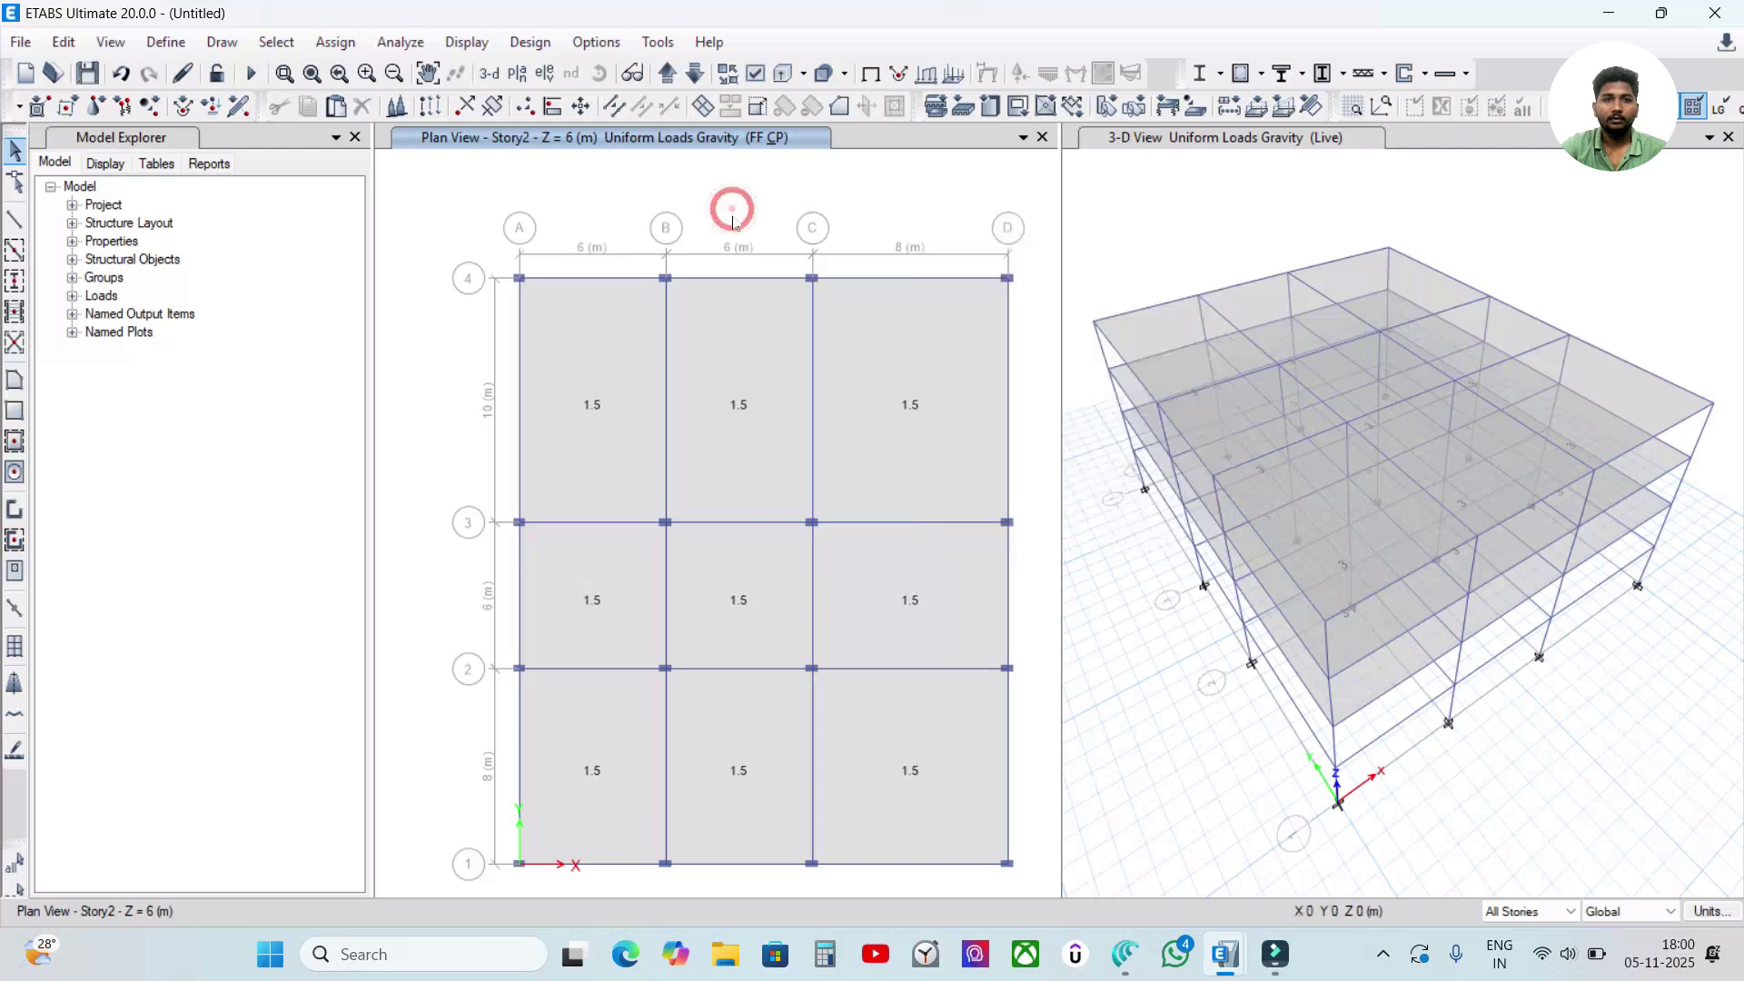
pyautogui.click(276, 41)
pyautogui.moveTo(296, 72)
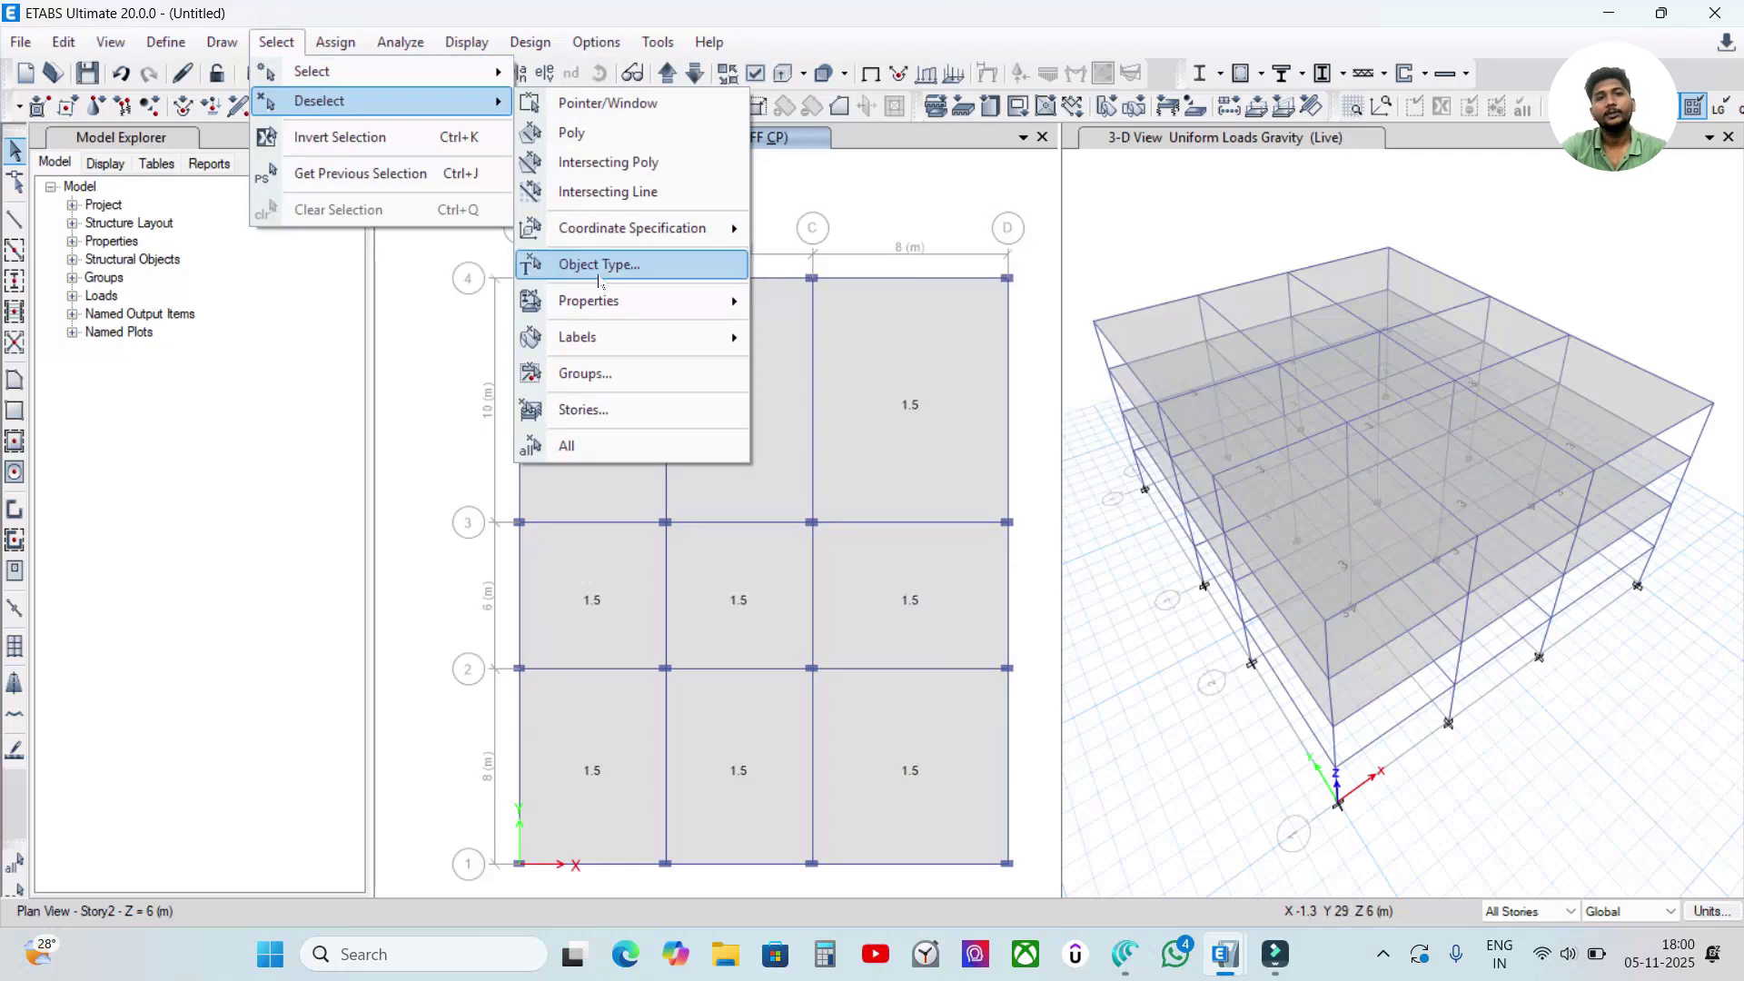
pyautogui.click(864, 175)
pyautogui.click(968, 185)
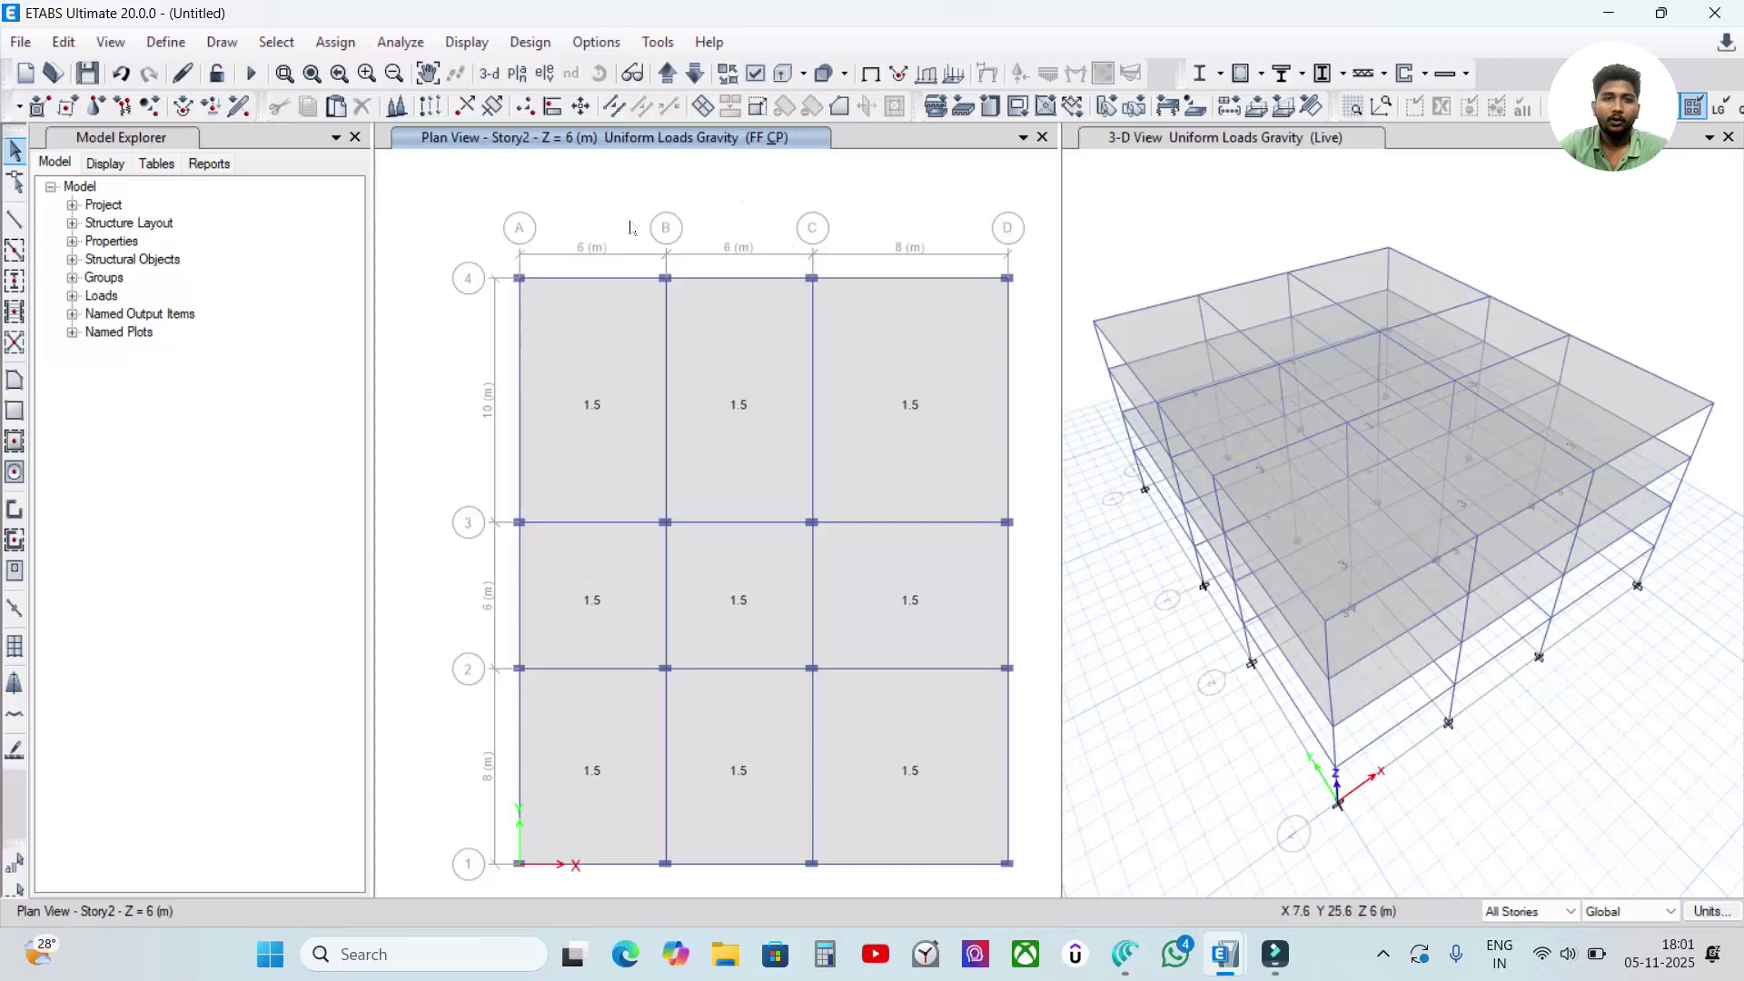
# - Select all columns and floors by object type and hide them in the Story2 plan view
pyautogui.click(276, 41)
pyautogui.moveTo(282, 70)
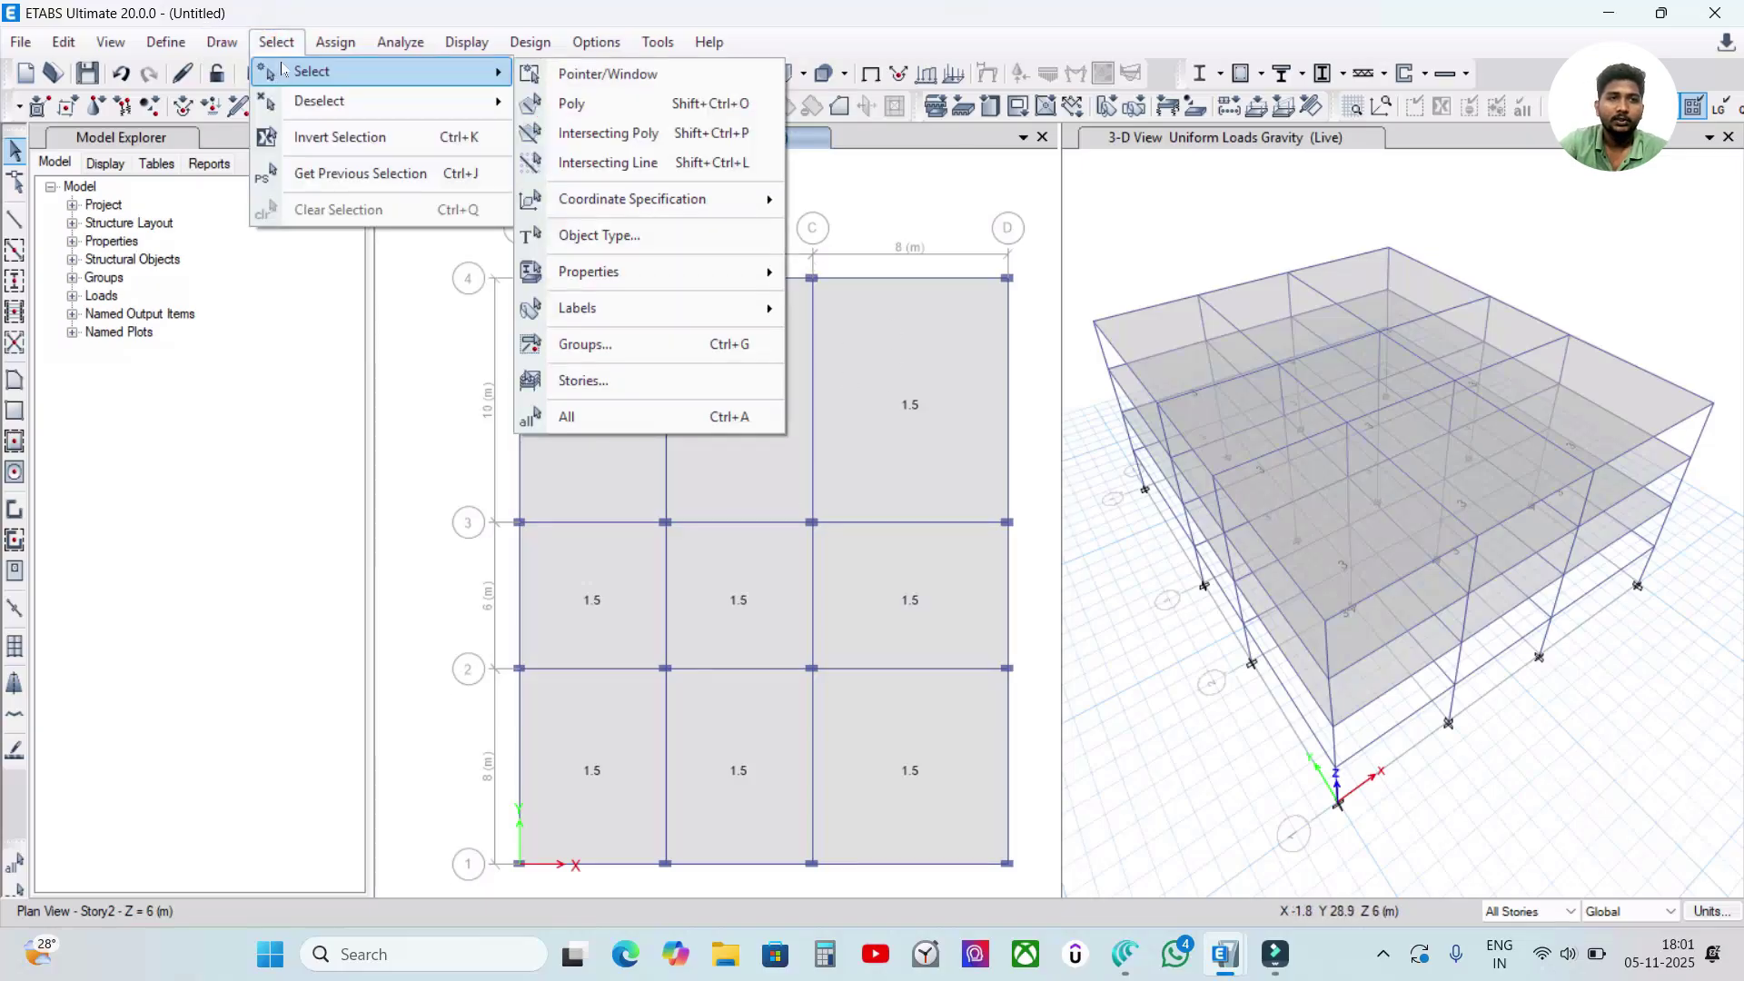
pyautogui.moveTo(311, 108)
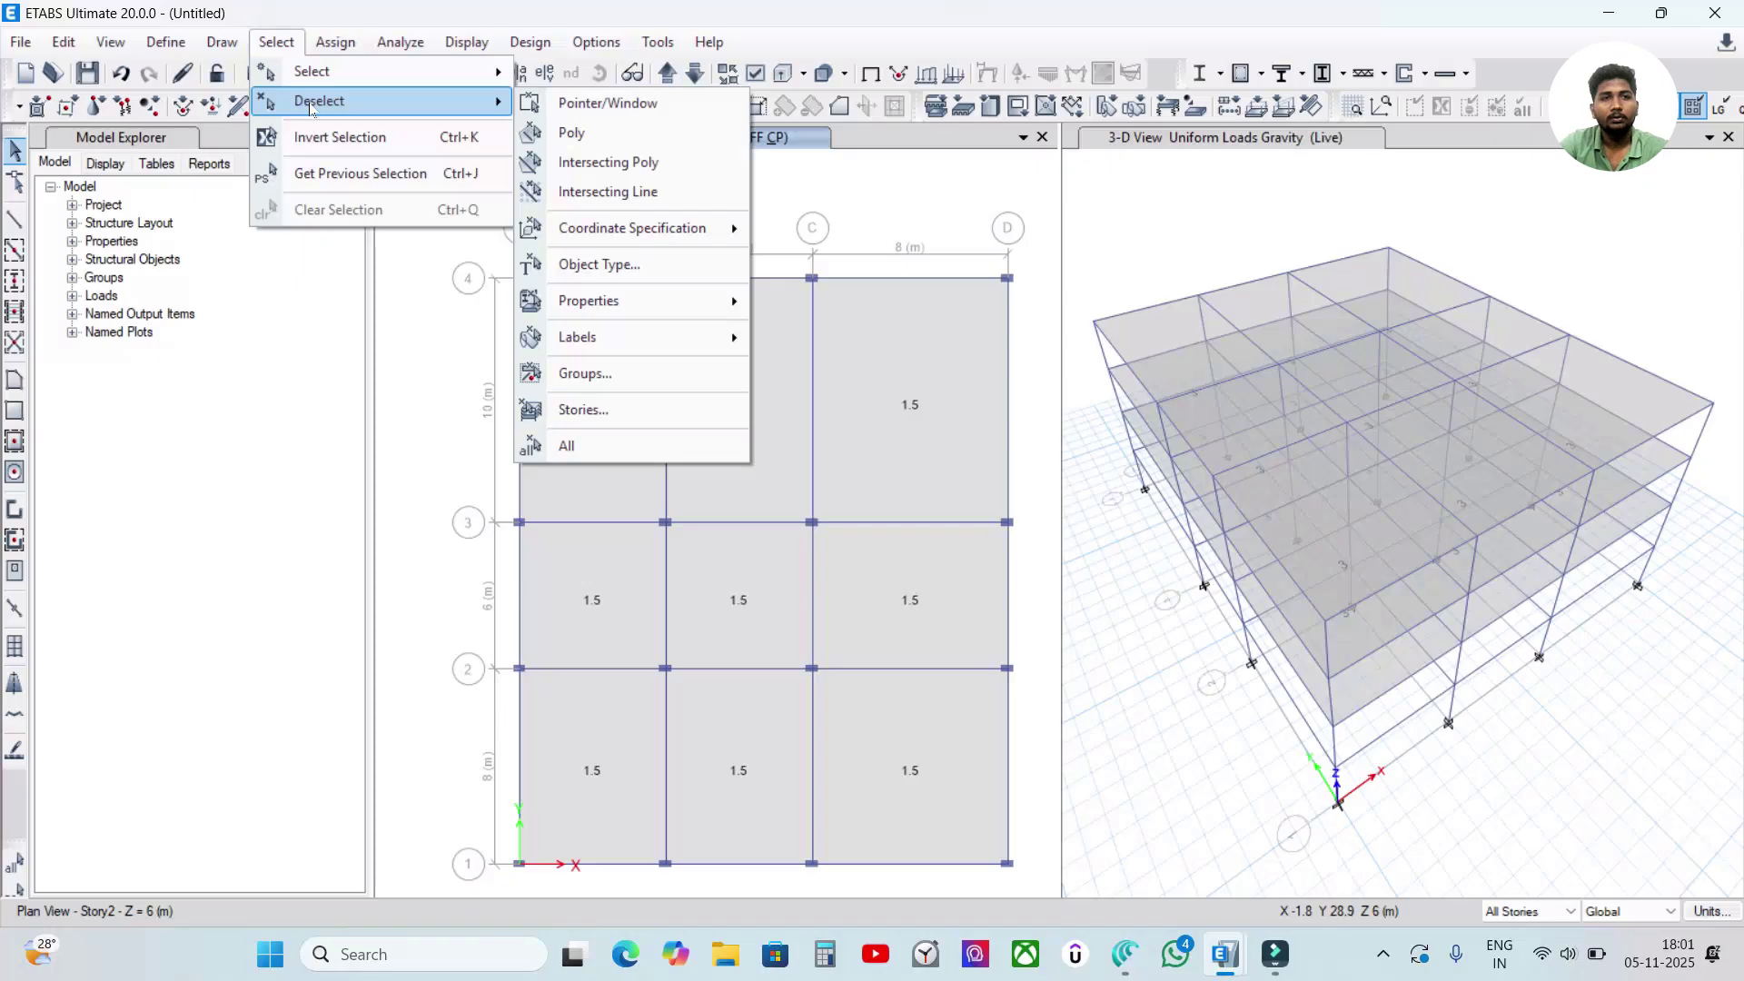
pyautogui.click(600, 234)
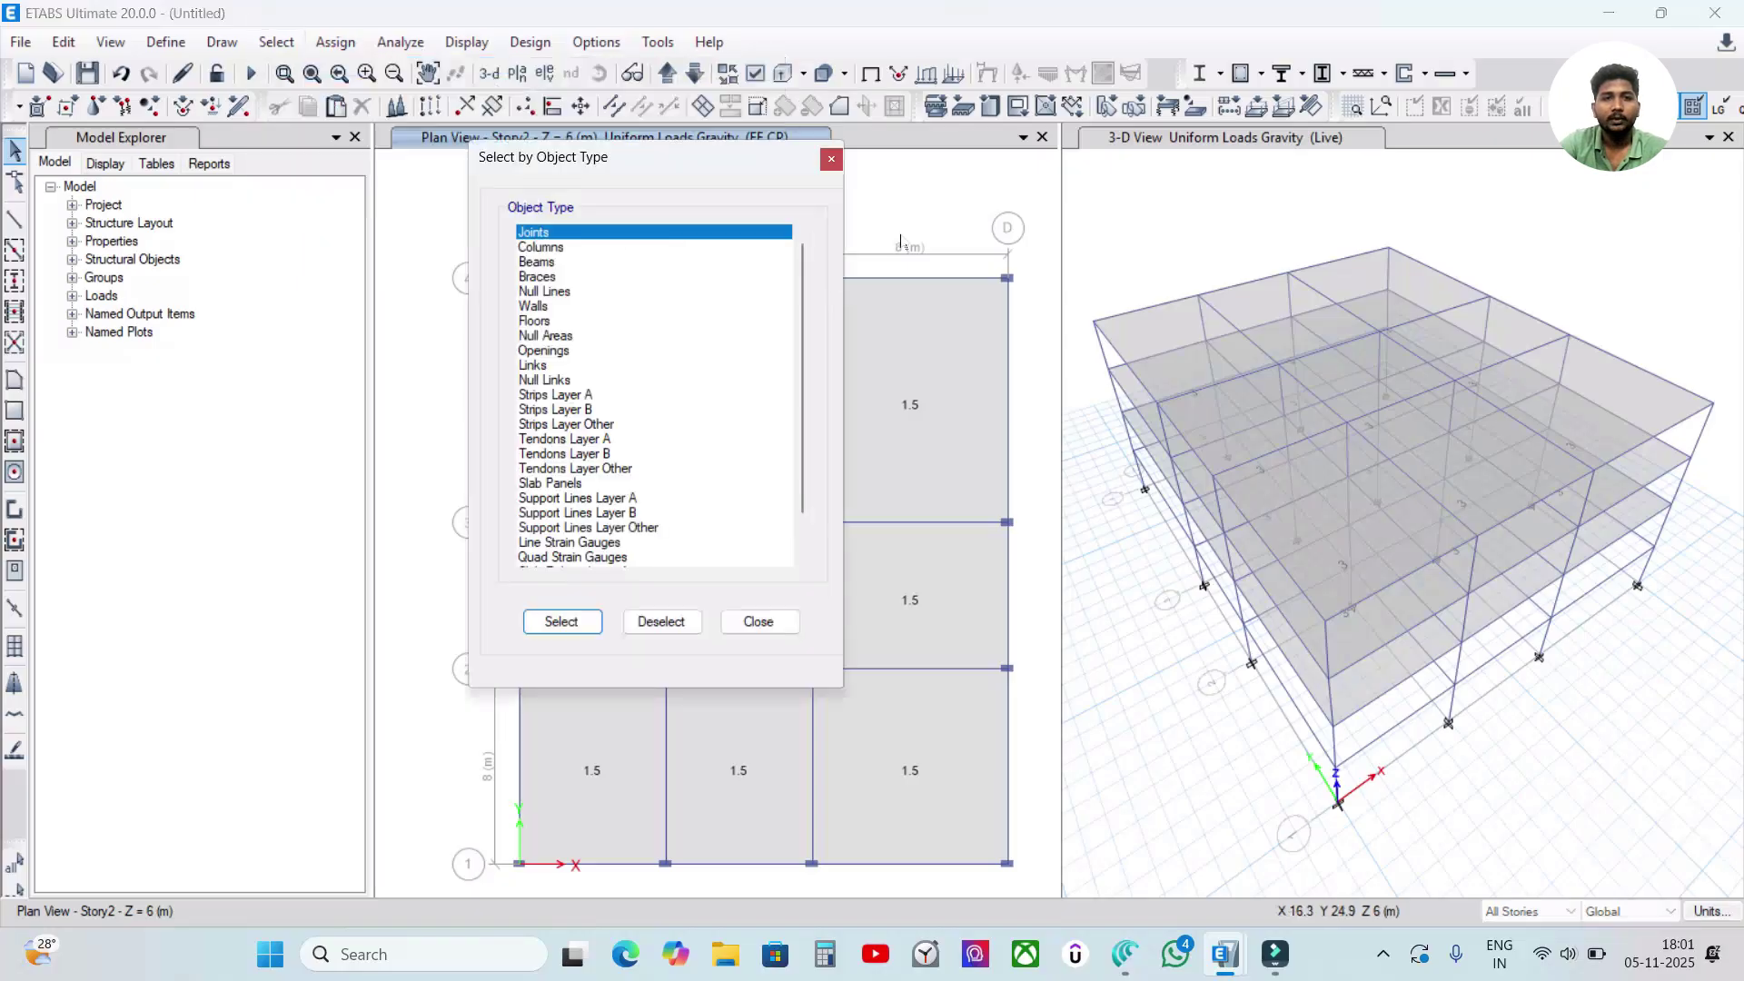
pyautogui.click(545, 247)
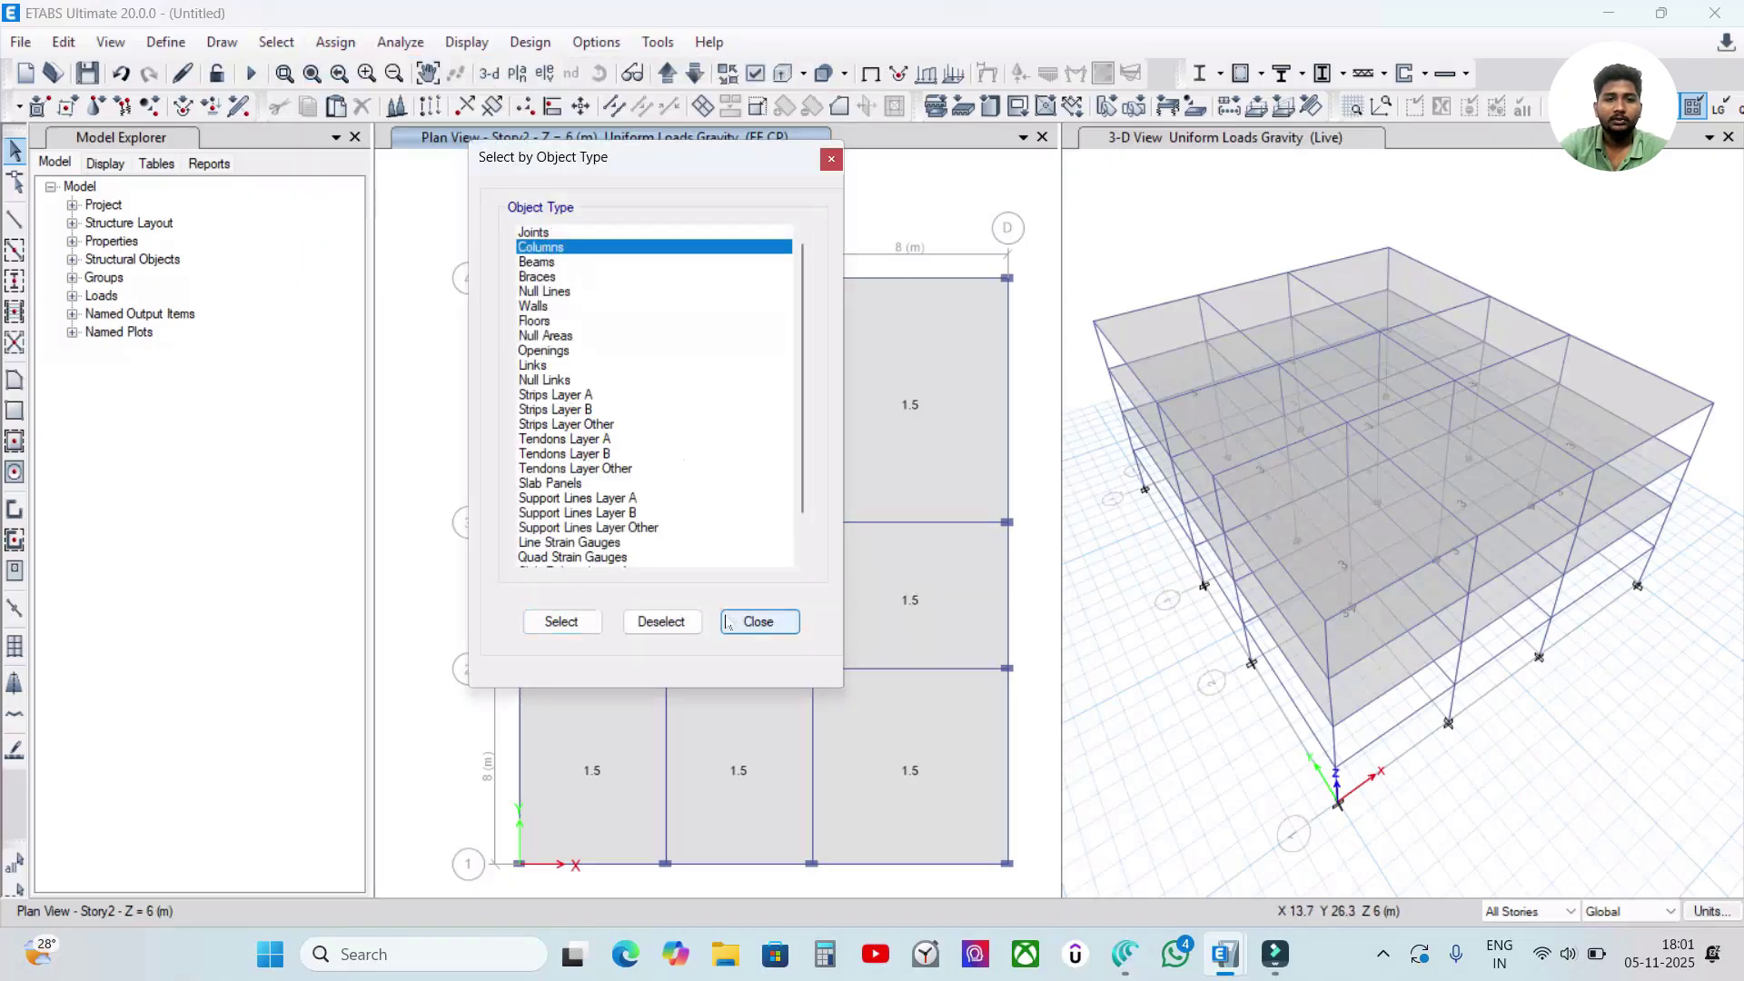
pyautogui.click(574, 623)
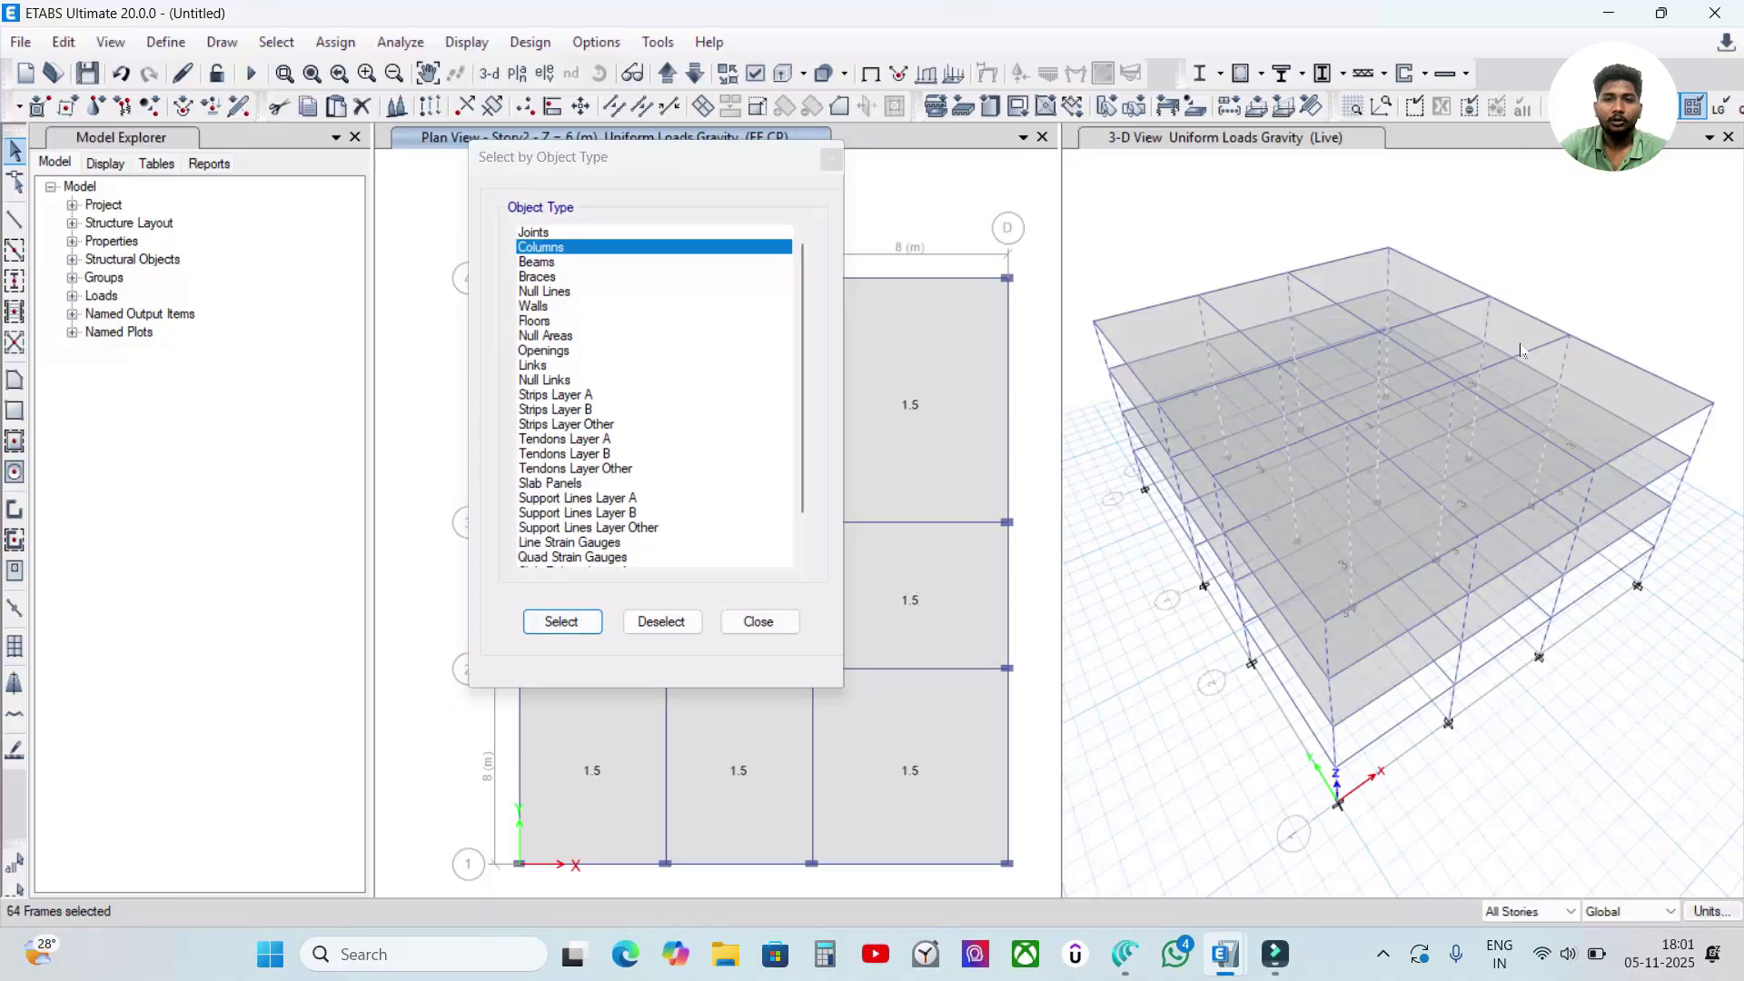
pyautogui.click(545, 320)
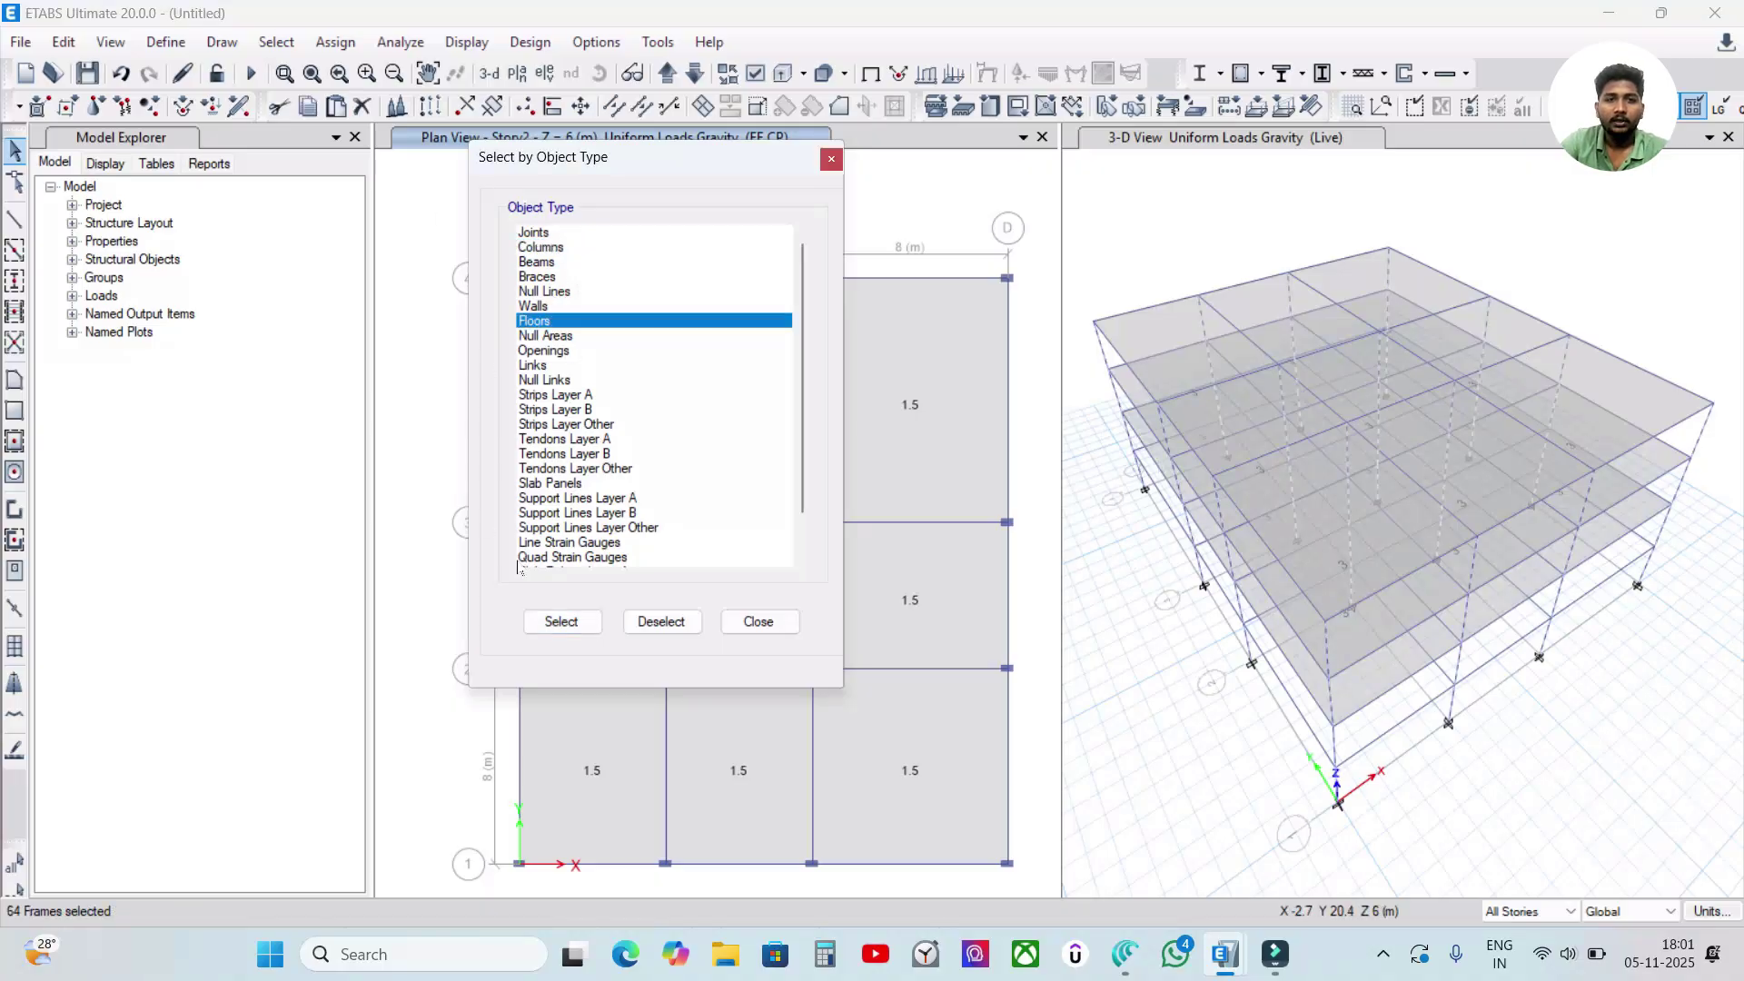
pyautogui.click(560, 623)
pyautogui.click(757, 621)
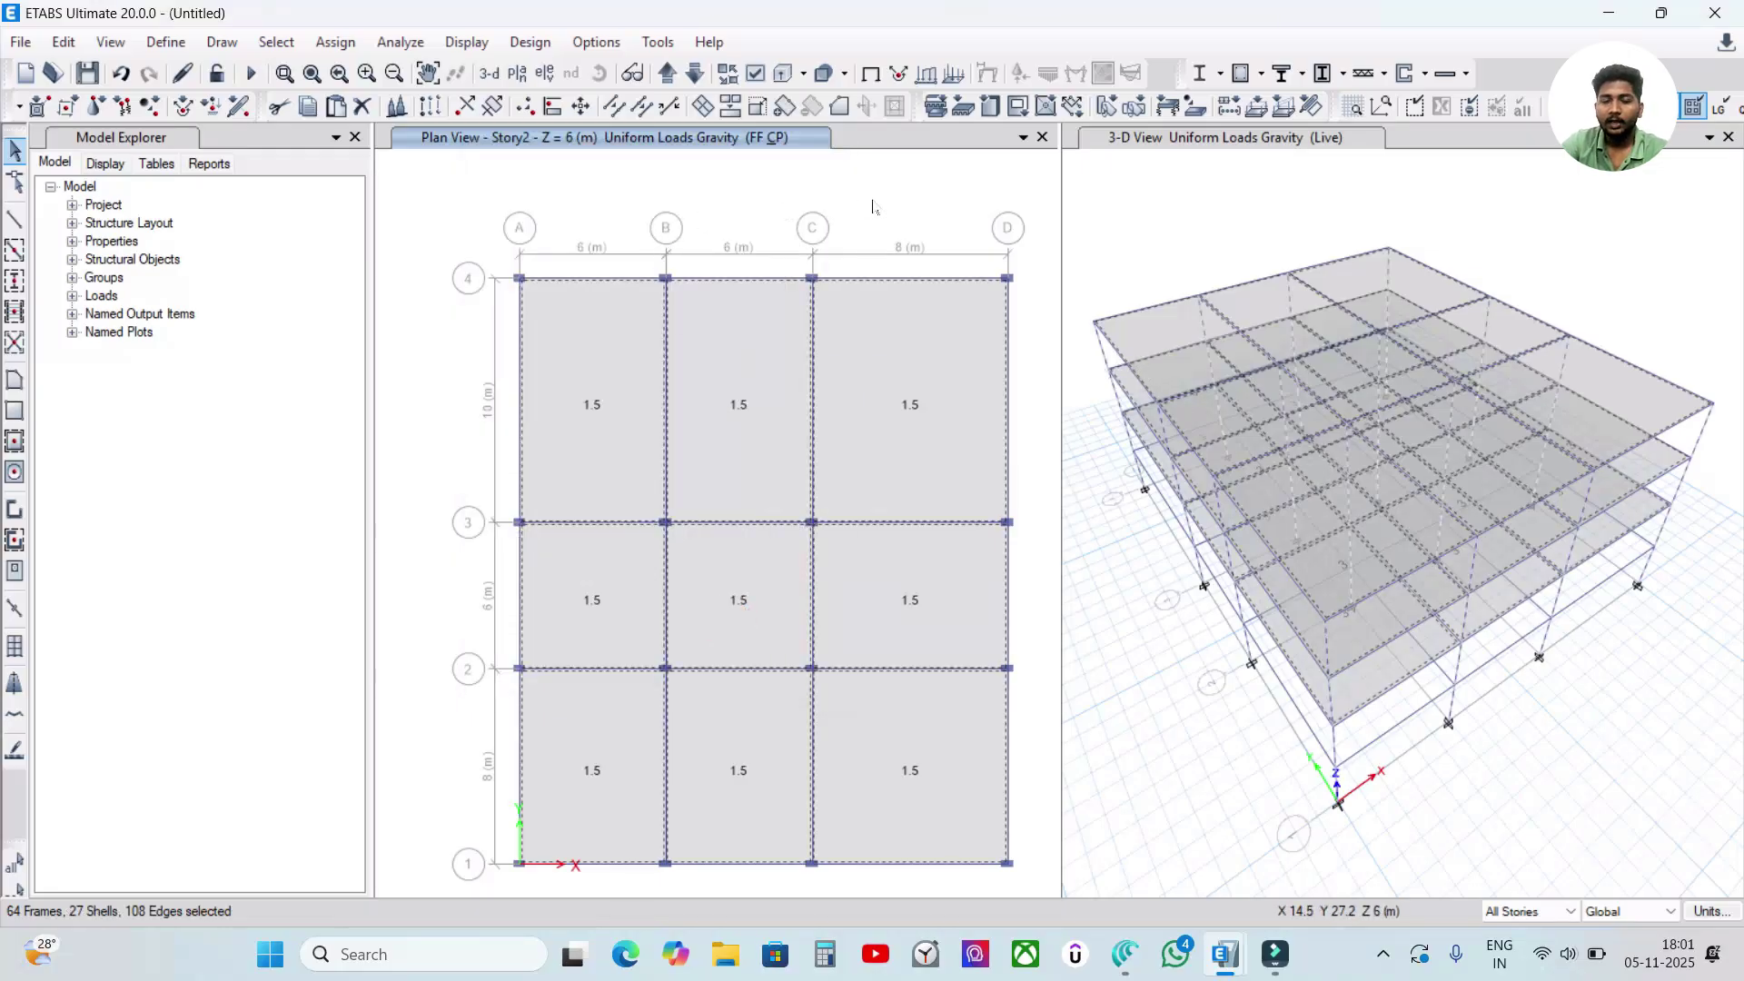
pyautogui.rightClick(872, 206)
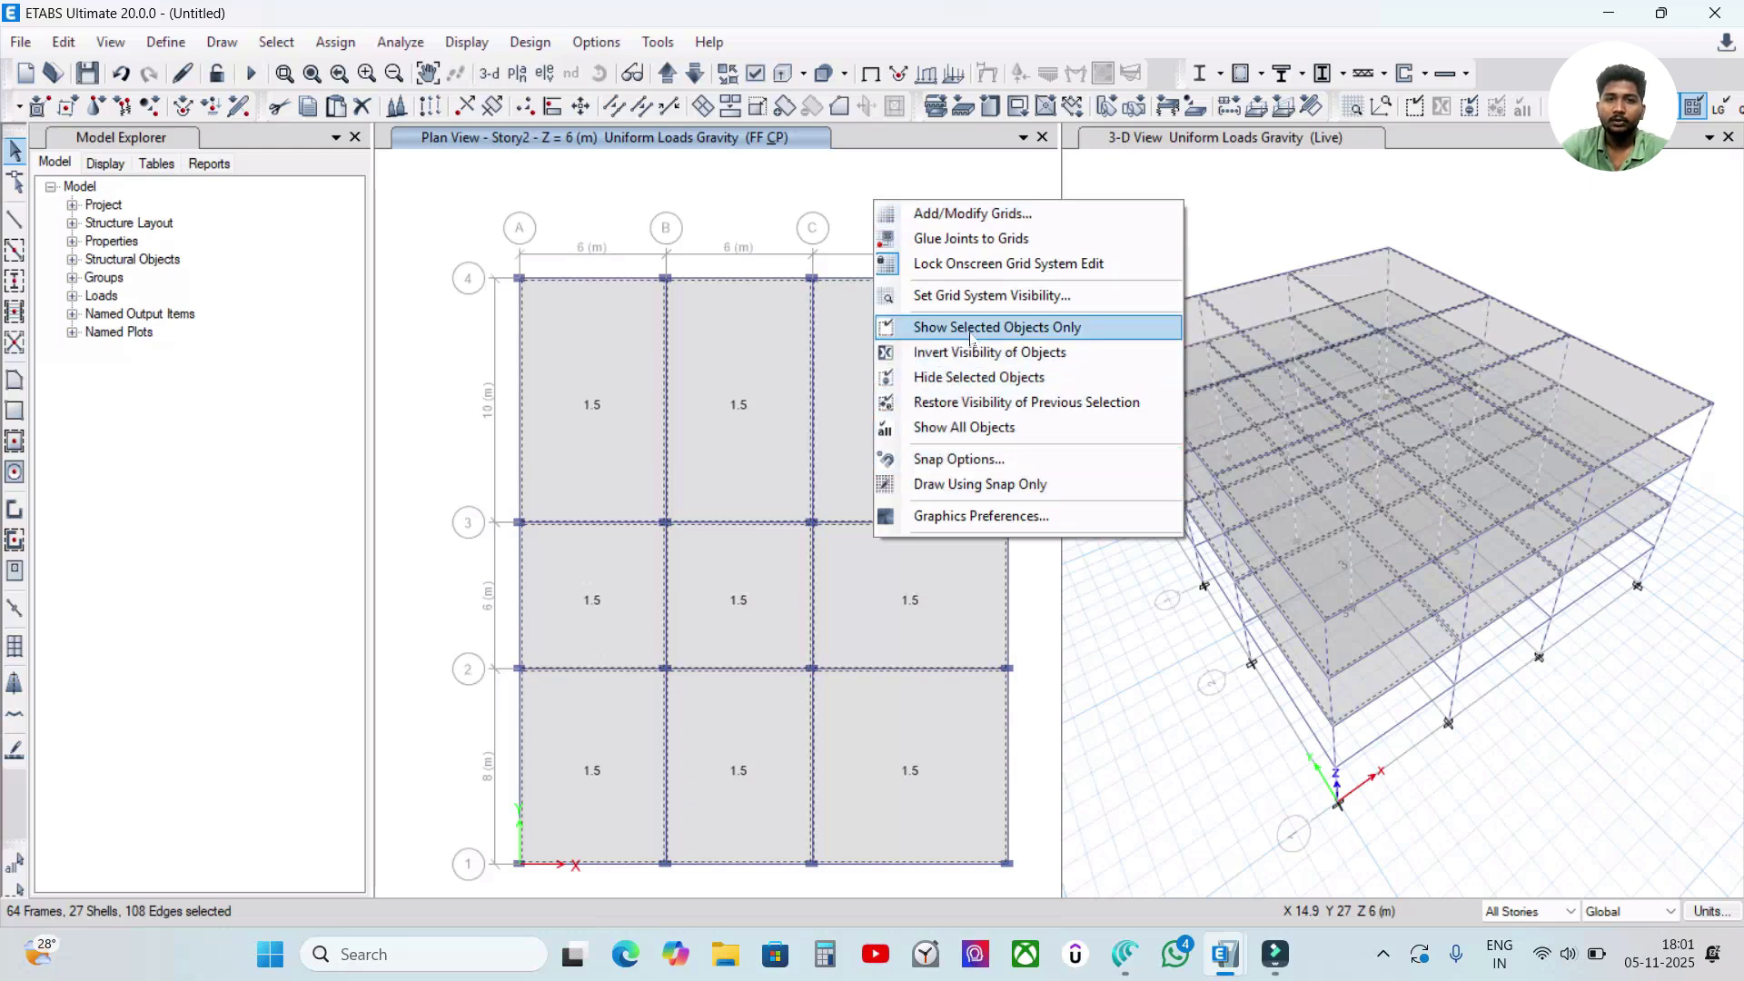
pyautogui.click(966, 376)
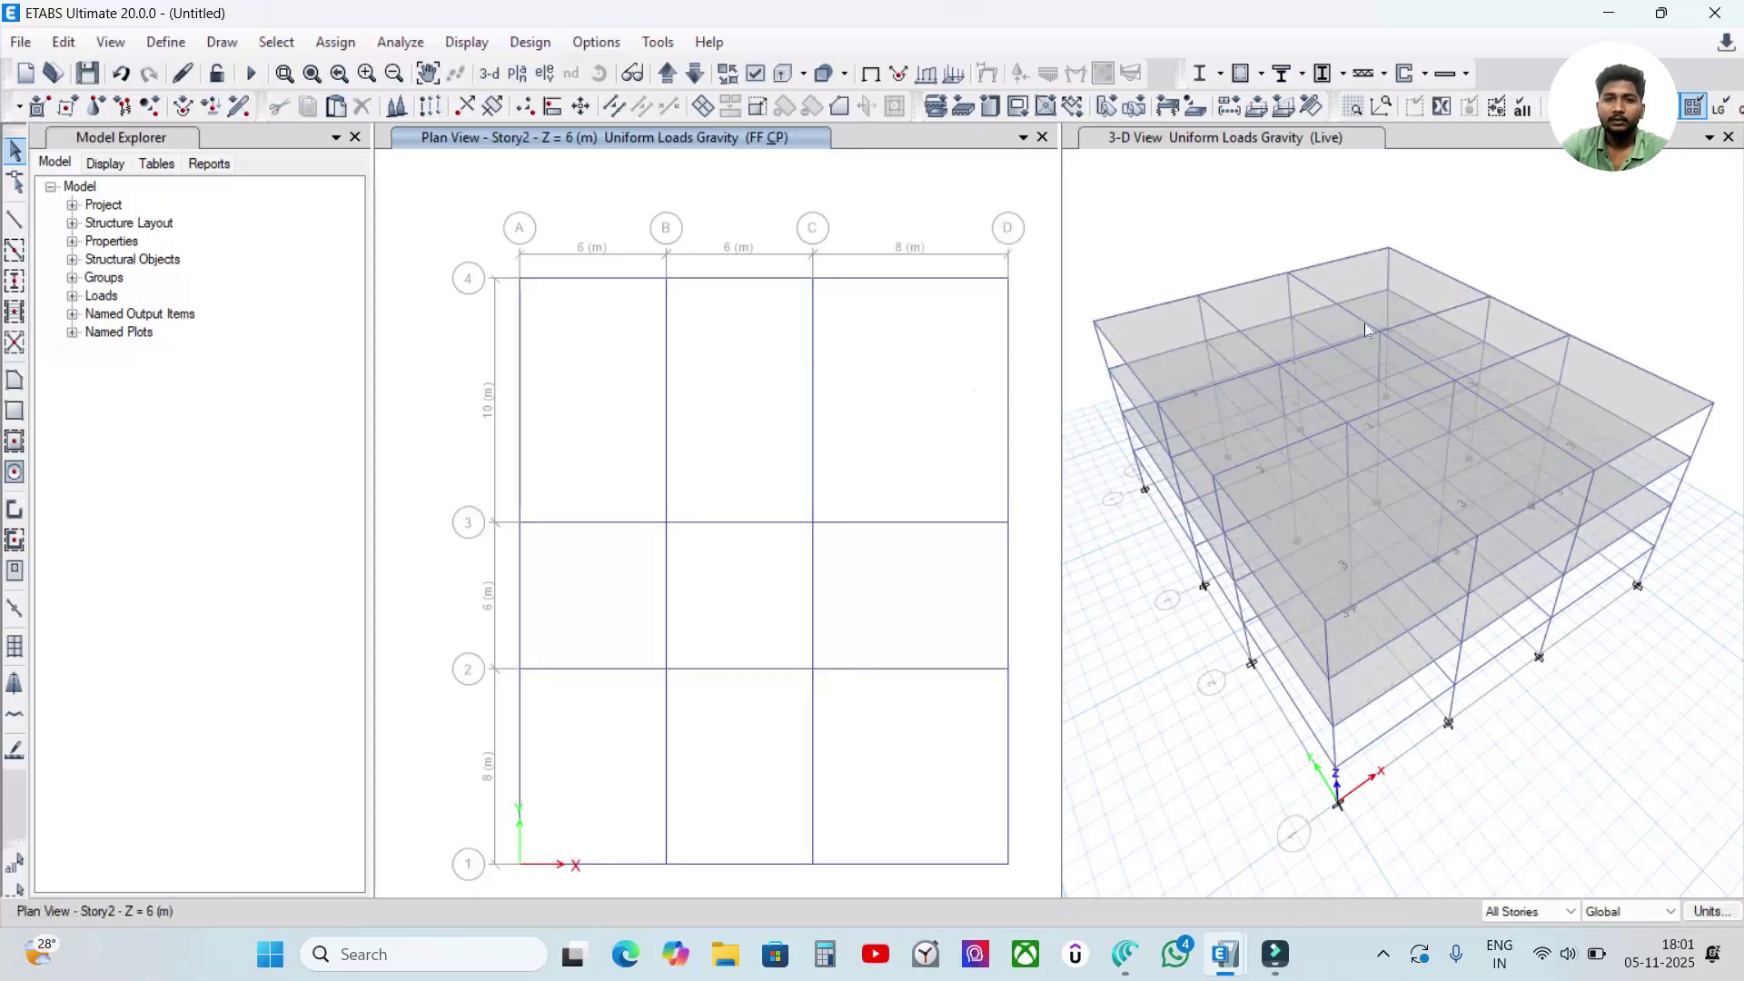
# - Return to the plan view and display the Story3 plan
pyautogui.click(1155, 136)
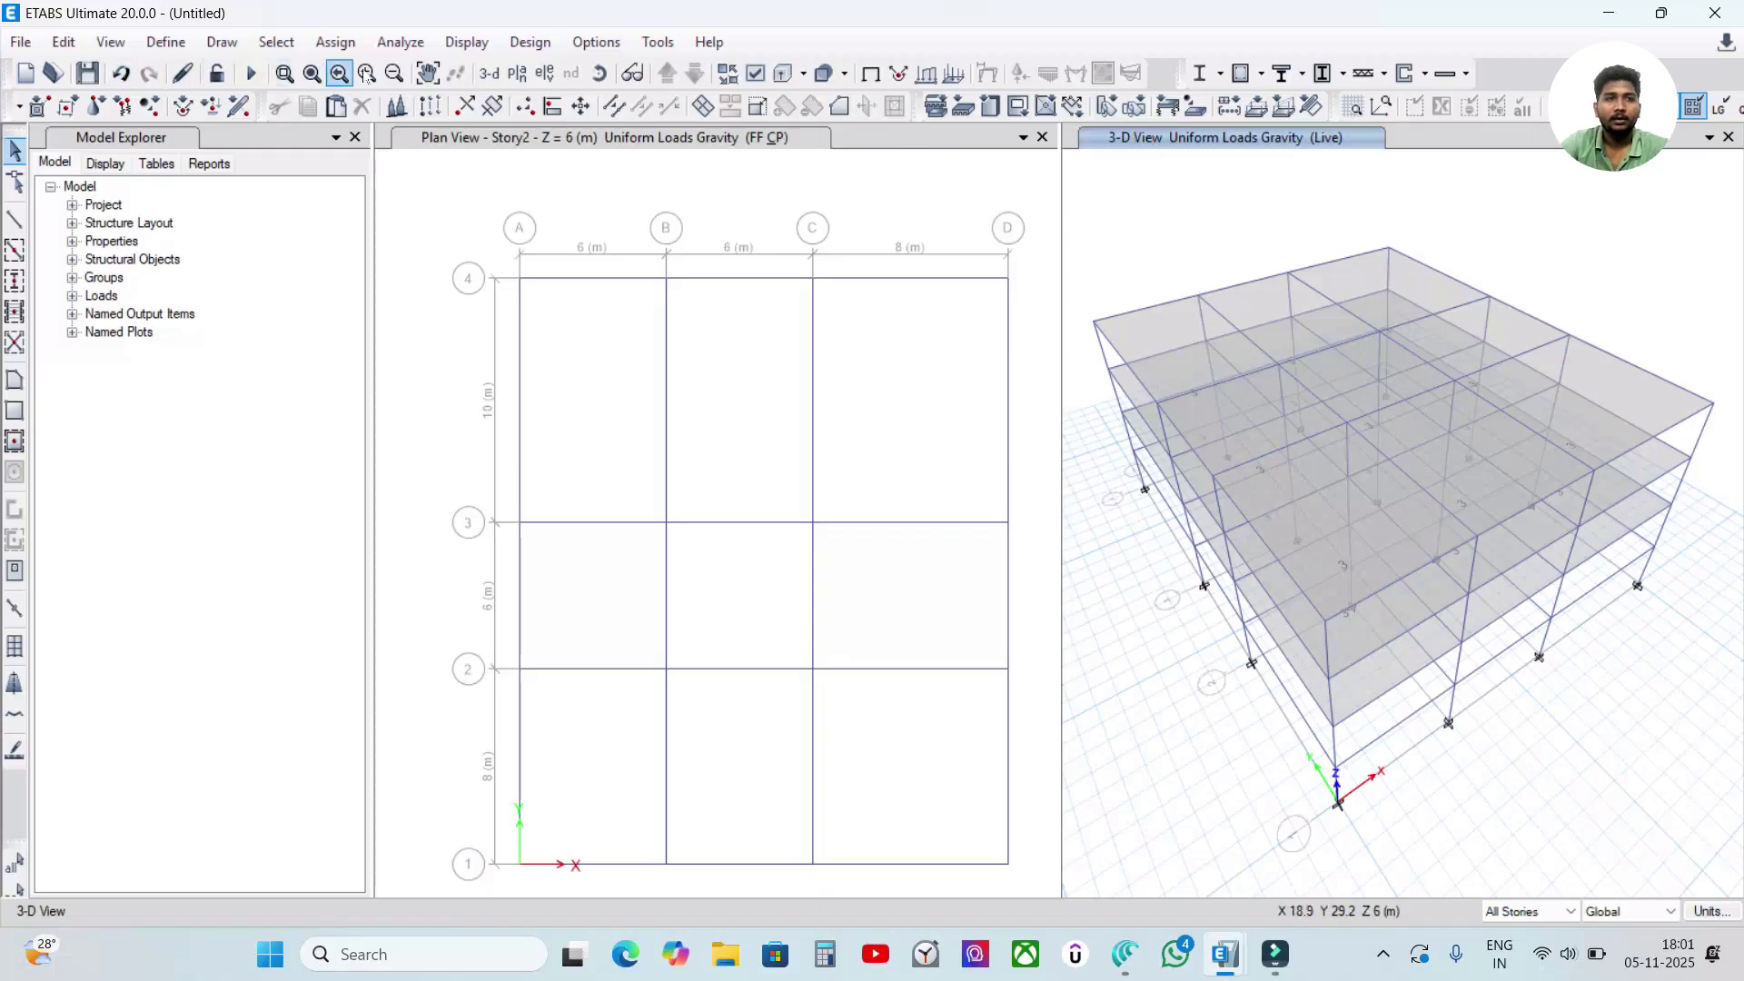
pyautogui.click(182, 76)
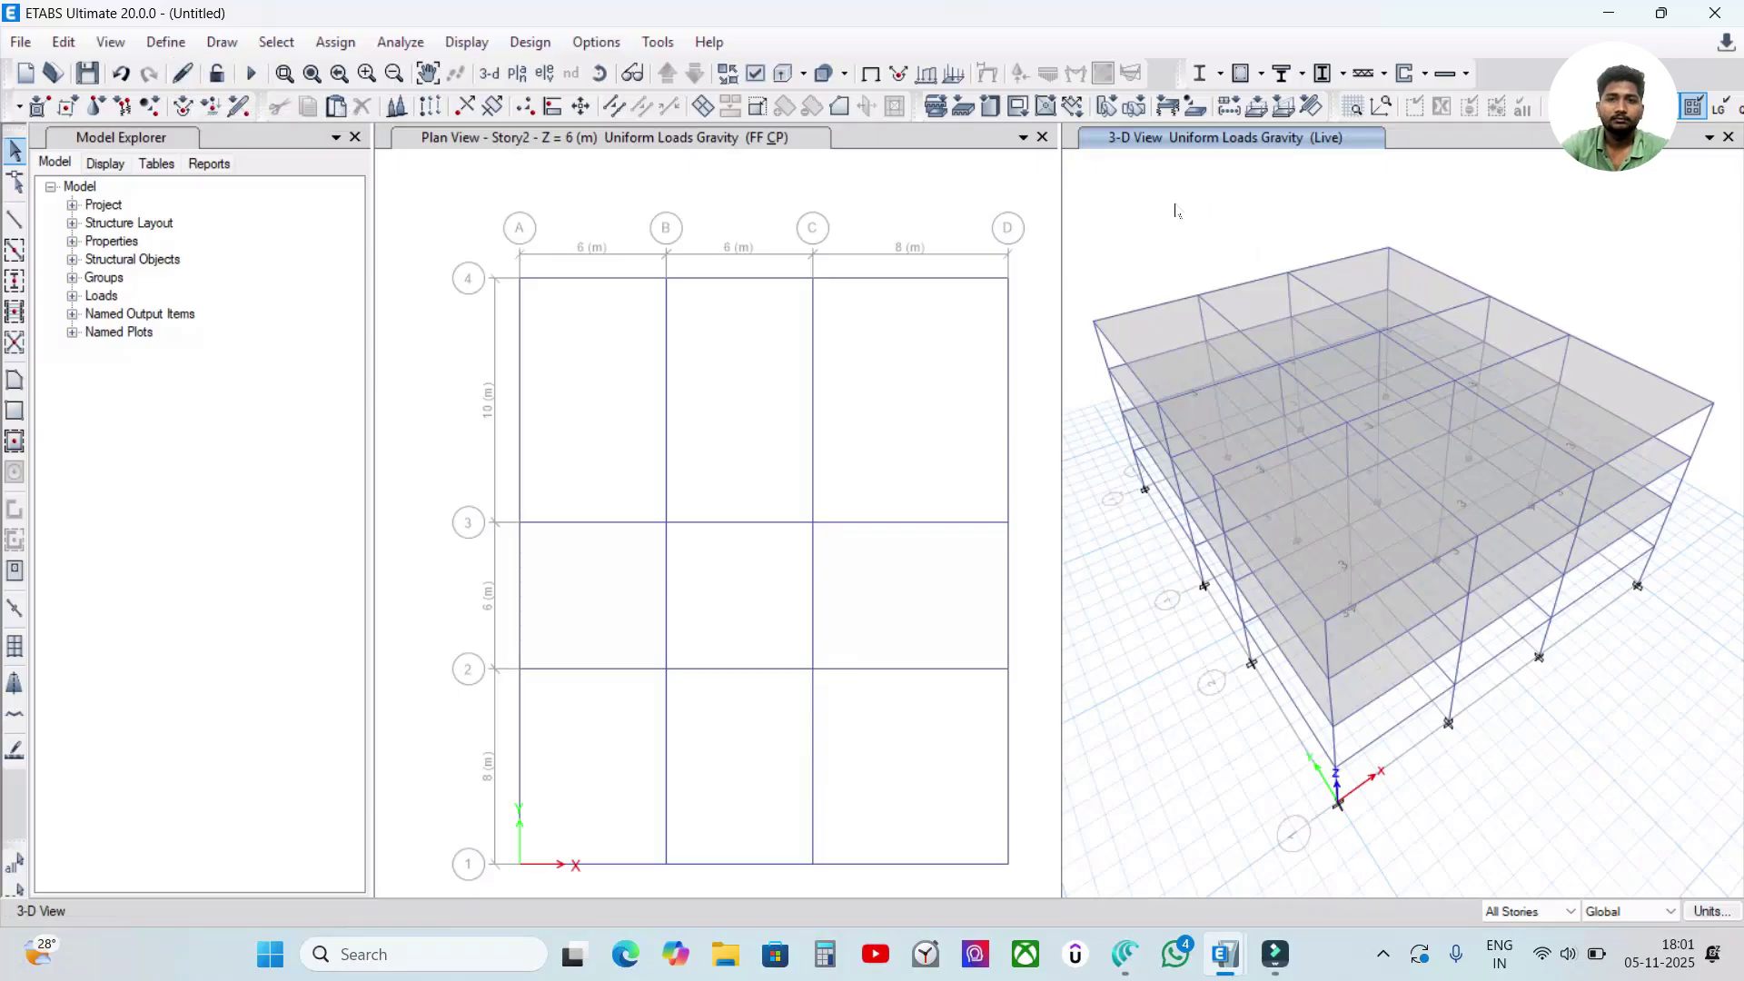
pyautogui.click(602, 138)
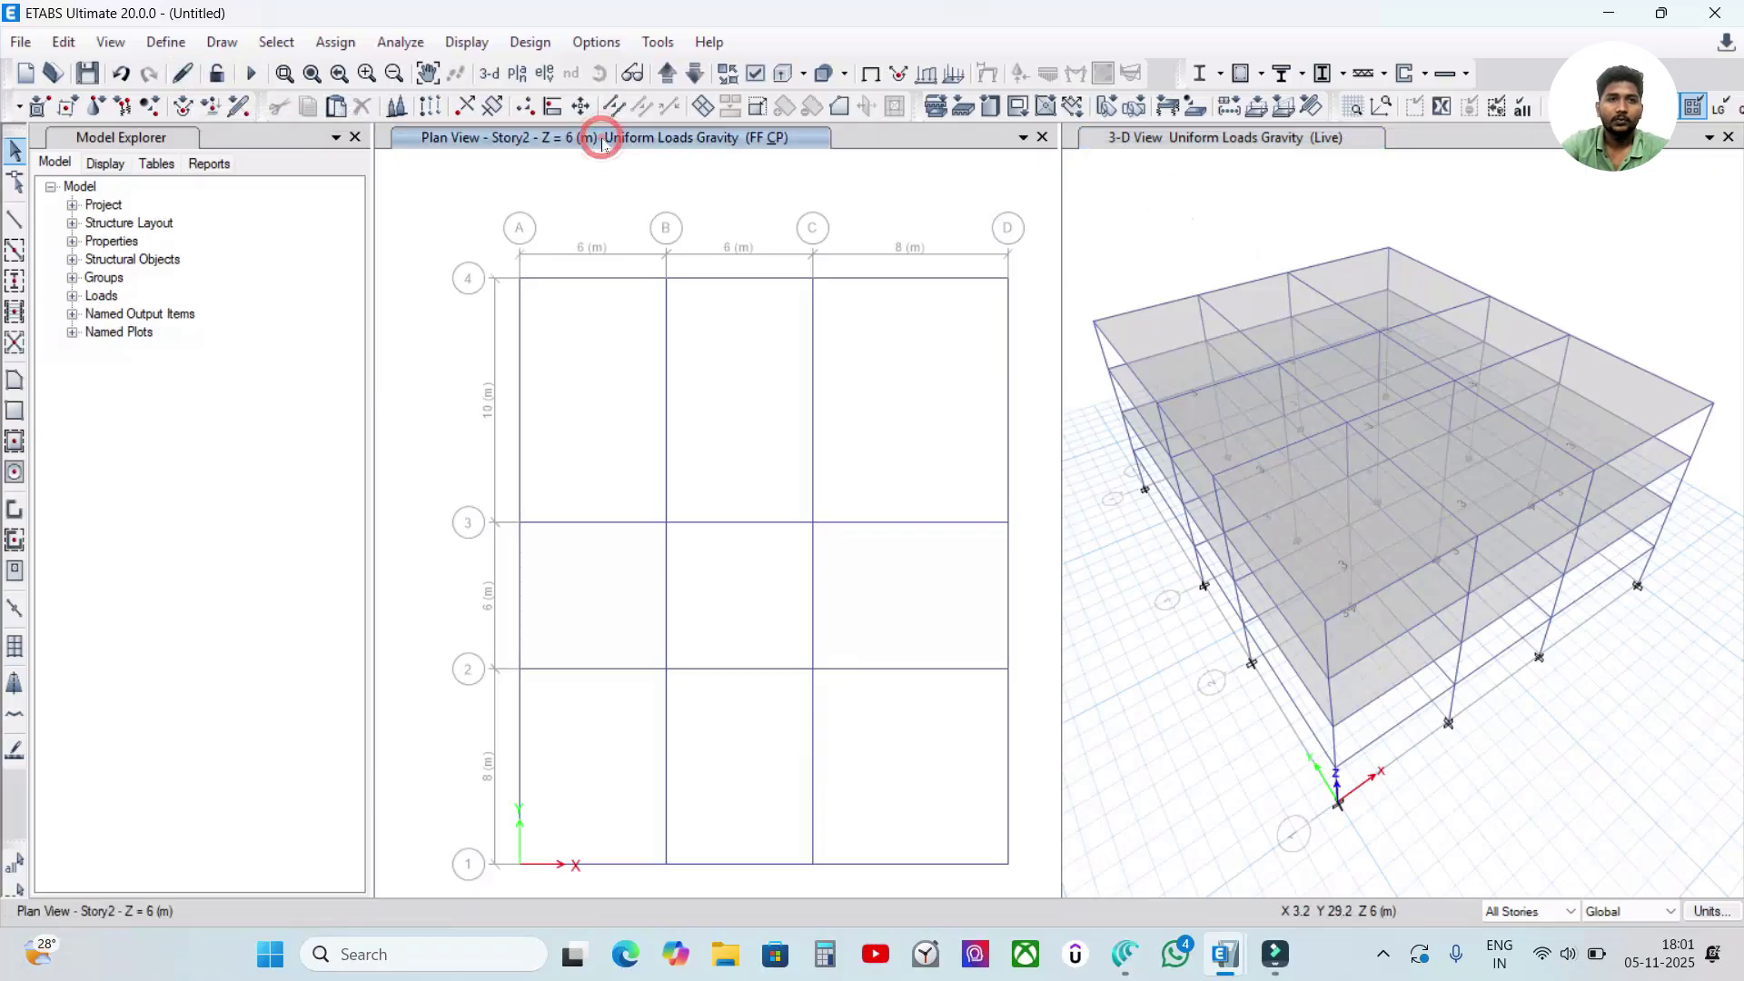
pyautogui.click(666, 73)
pyautogui.click(666, 73)
pyautogui.click(695, 73)
# - Replace the 3-D view of the live loads with a fresh 3-D view showing the FF uniform loads
pyautogui.click(1353, 307)
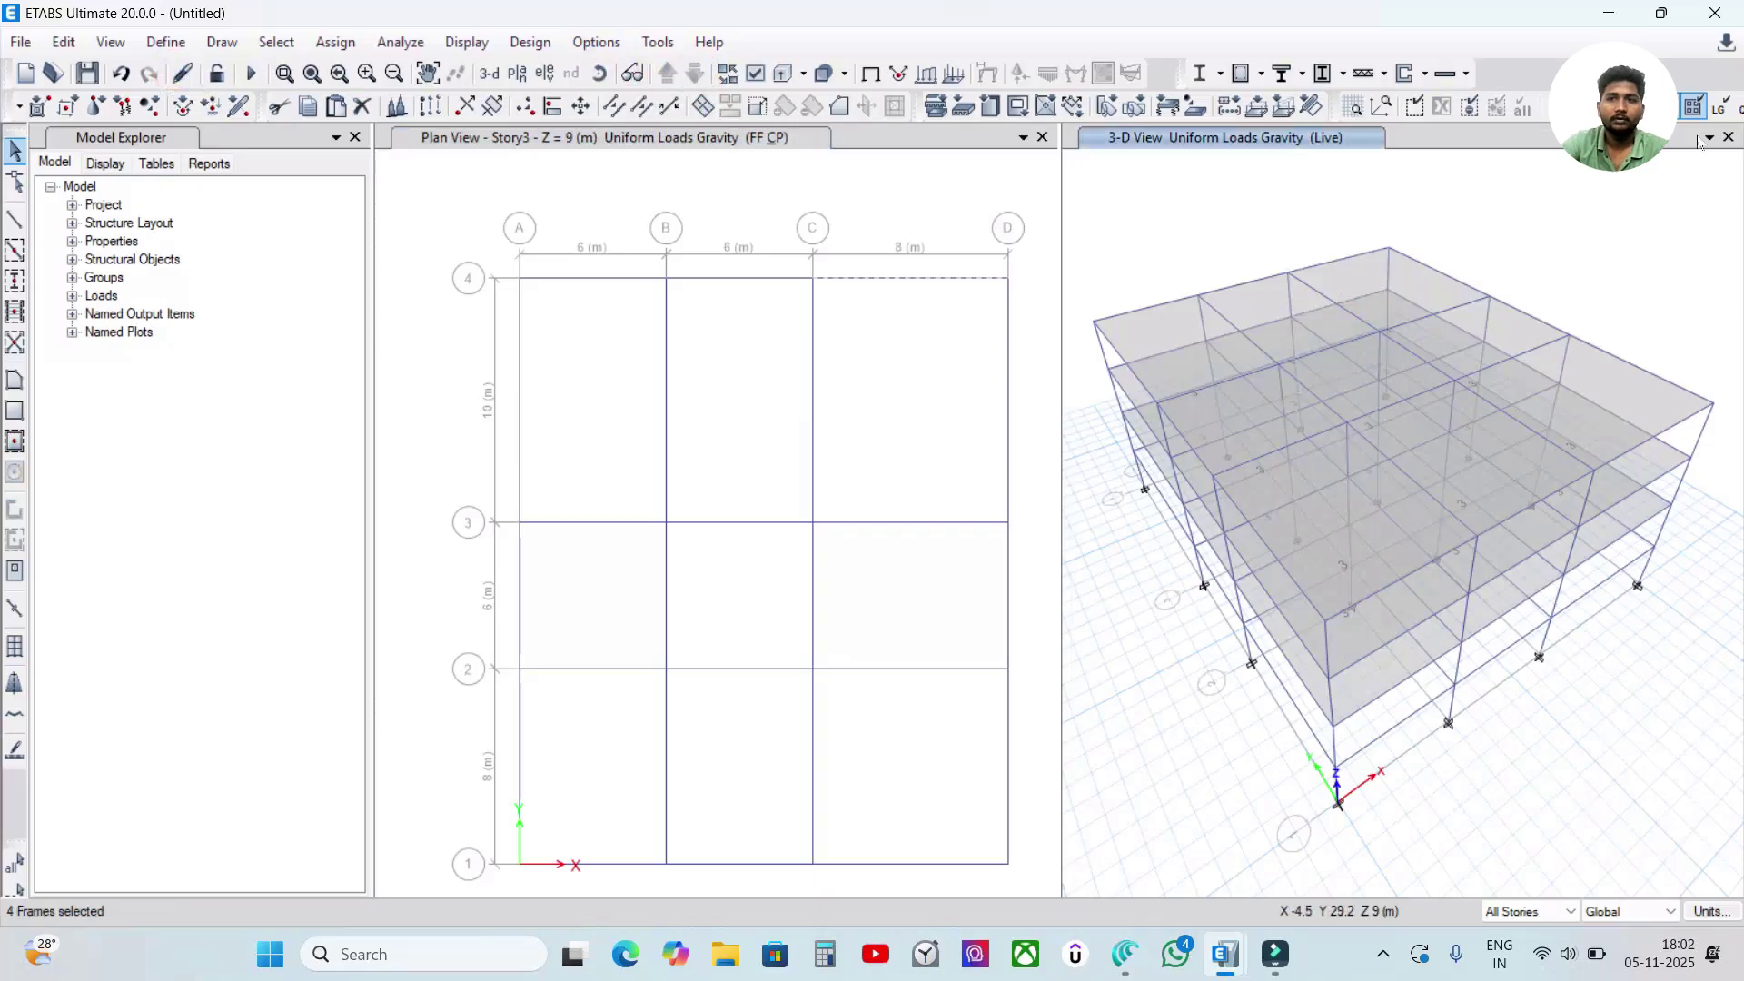
pyautogui.click(1728, 137)
pyautogui.click(1710, 137)
pyautogui.click(1344, 187)
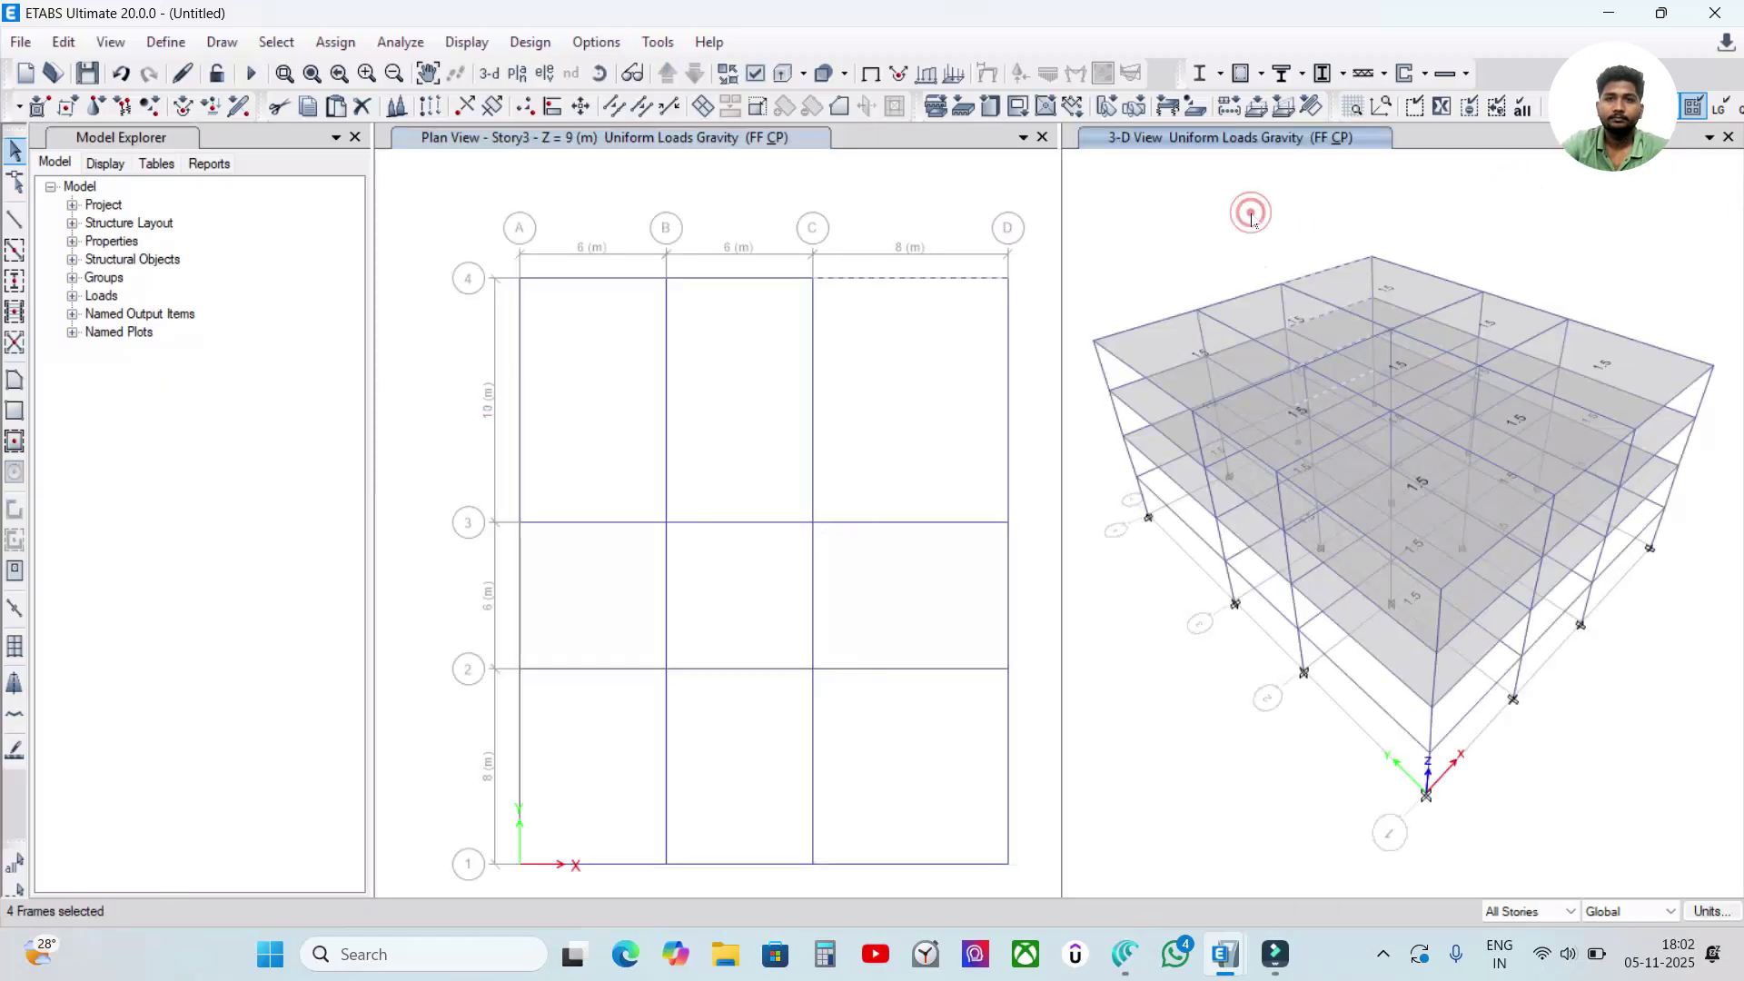
pyautogui.click(1147, 165)
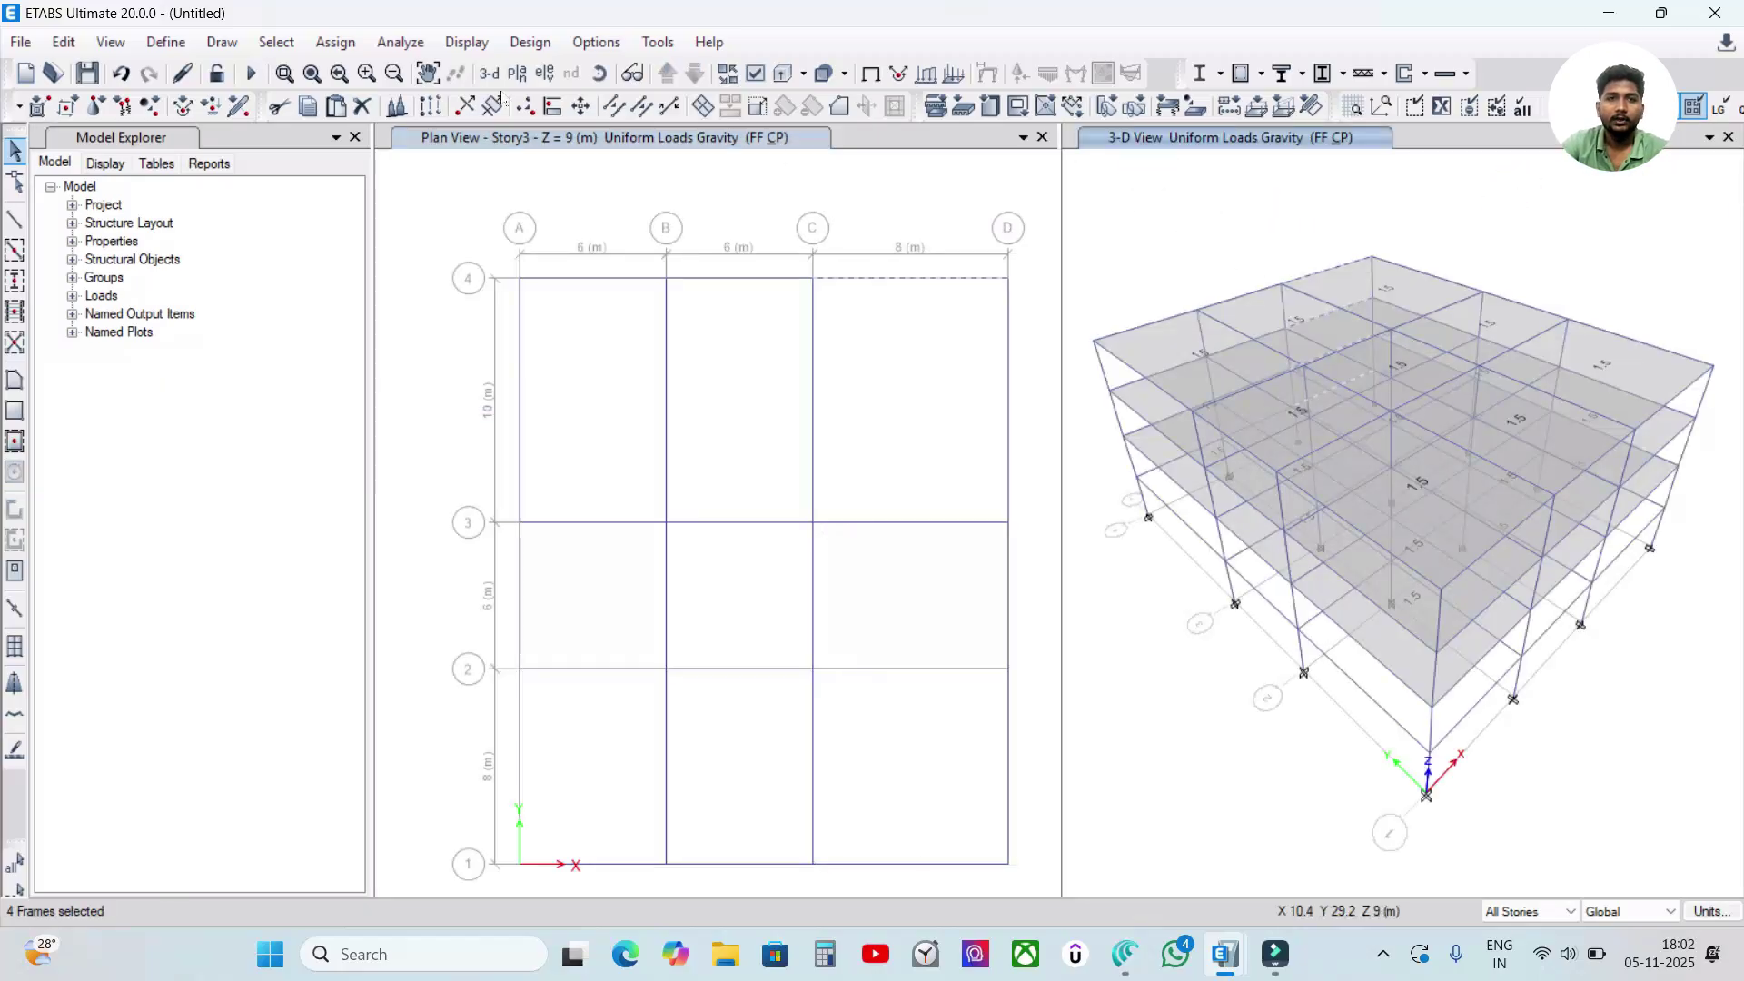
# - Select the columns and floors by object type and hide the selected objects in the 3-D view
pyautogui.click(276, 42)
pyautogui.moveTo(291, 71)
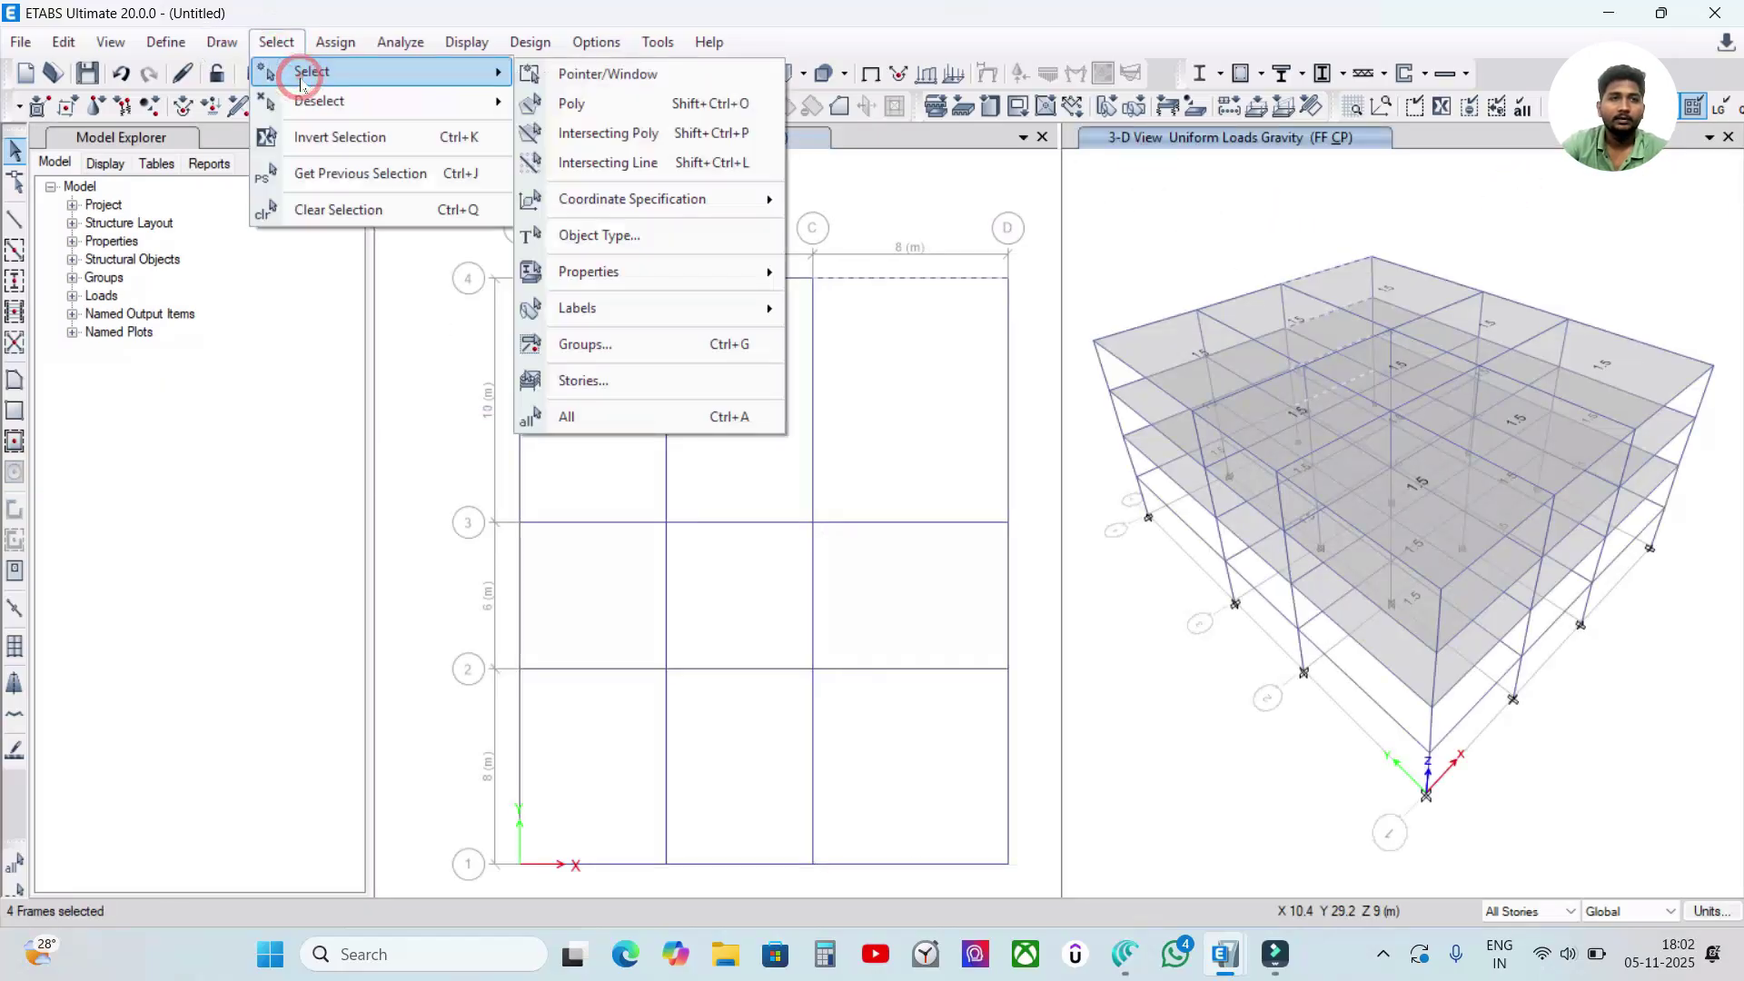
pyautogui.click(651, 236)
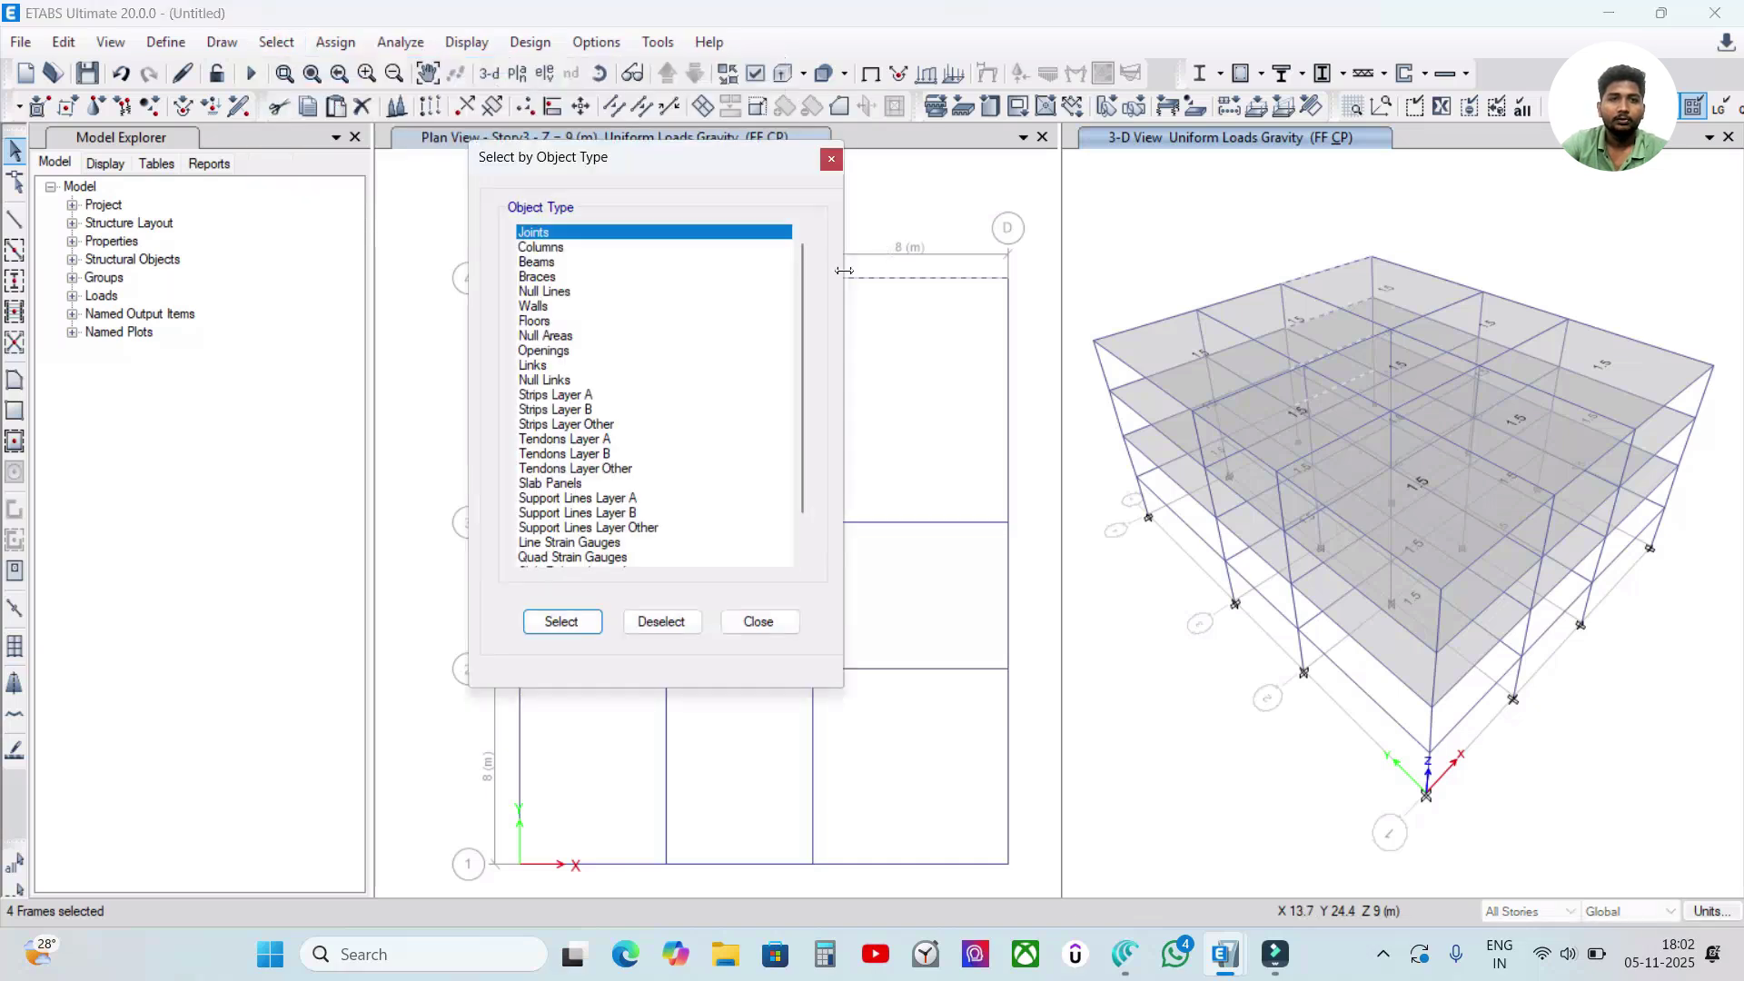
pyautogui.click(570, 248)
pyautogui.click(571, 631)
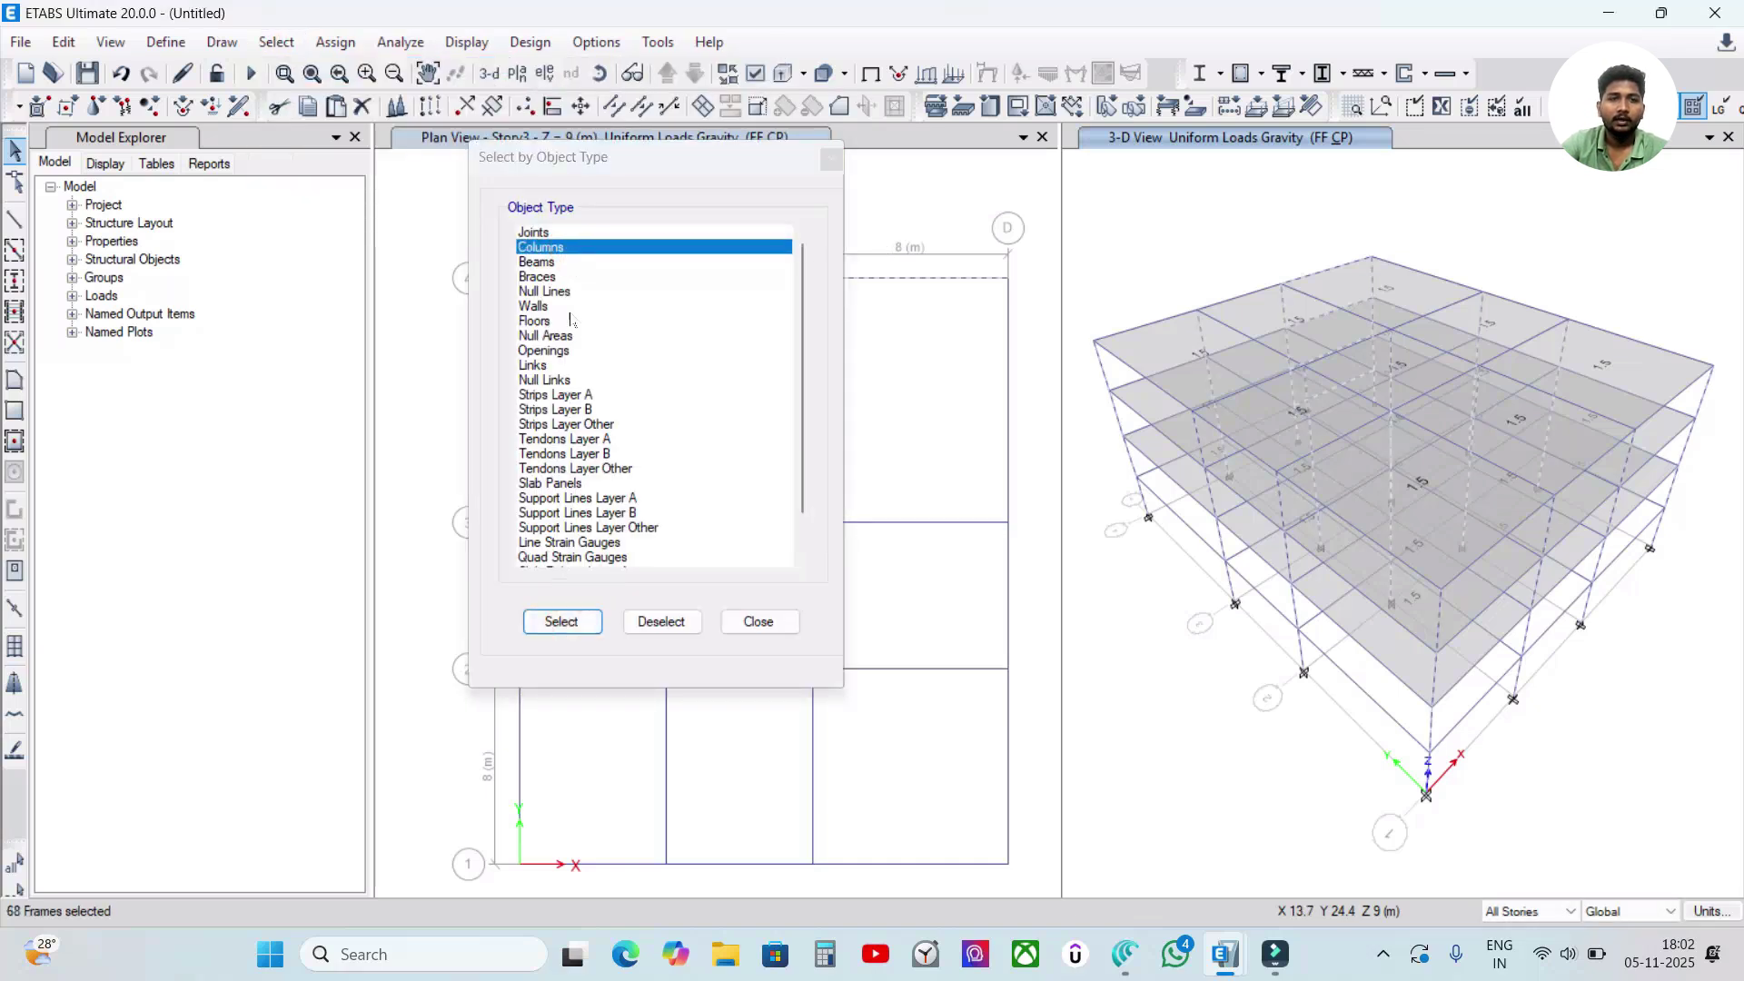
pyautogui.click(545, 321)
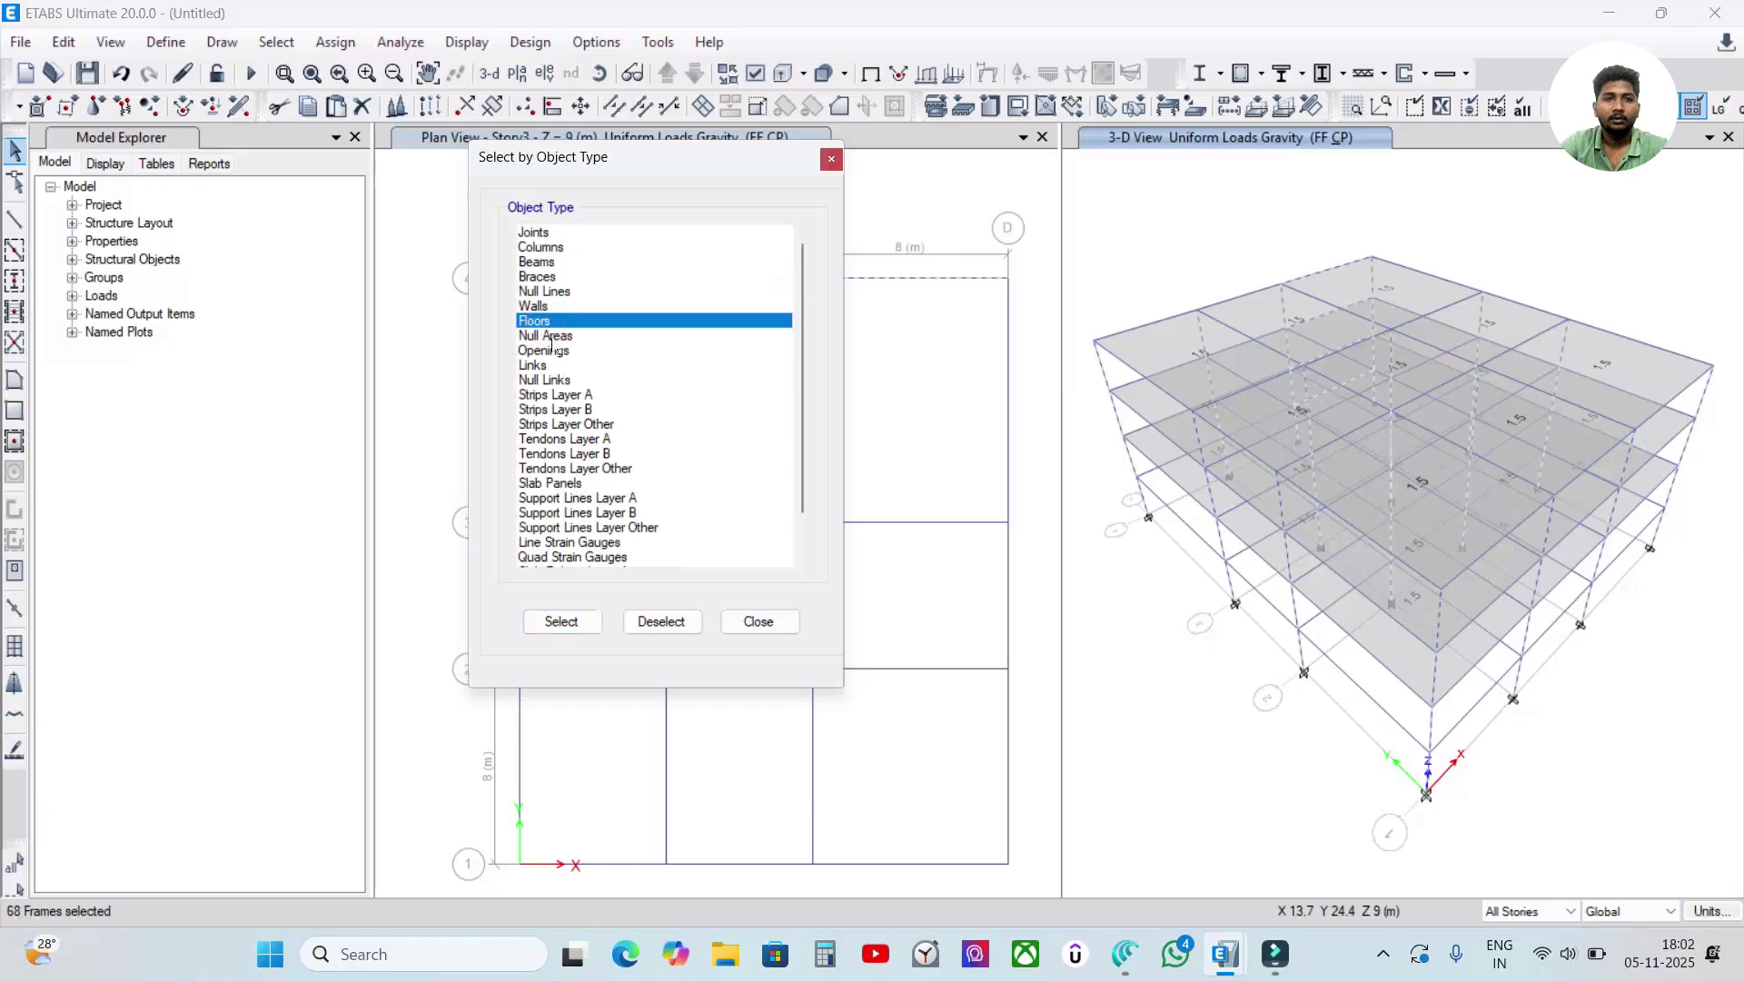
pyautogui.click(563, 622)
pyautogui.click(758, 621)
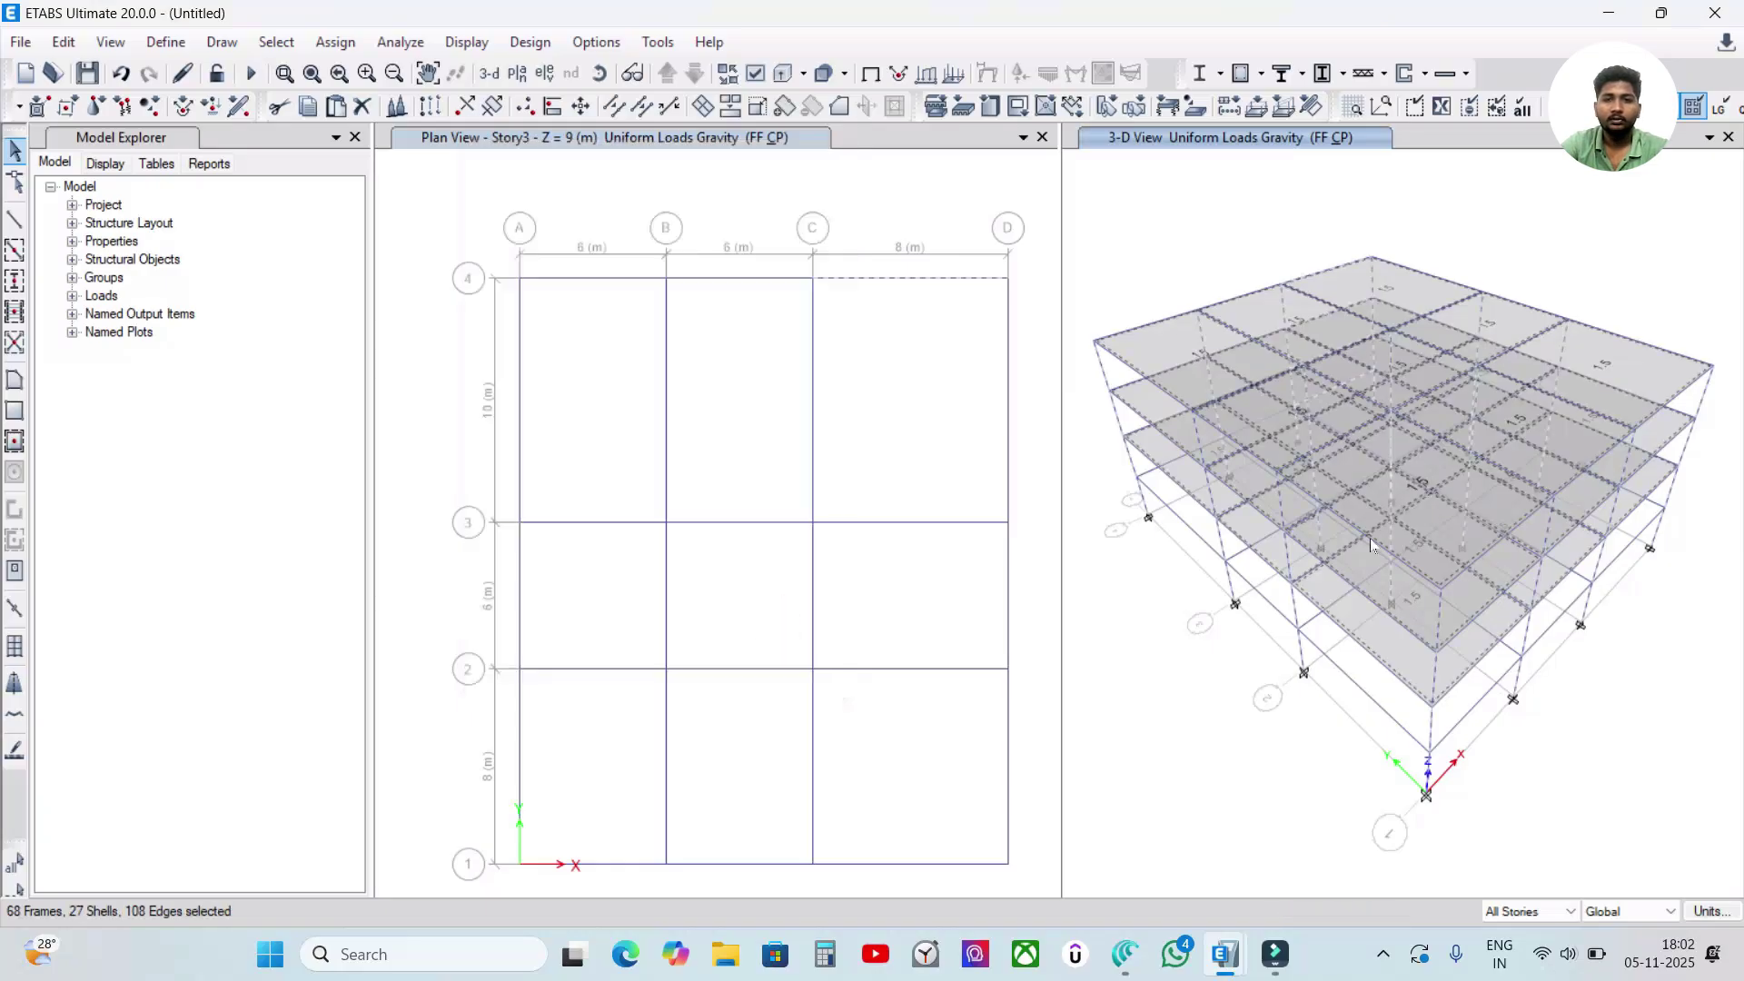
pyautogui.rightClick(1246, 591)
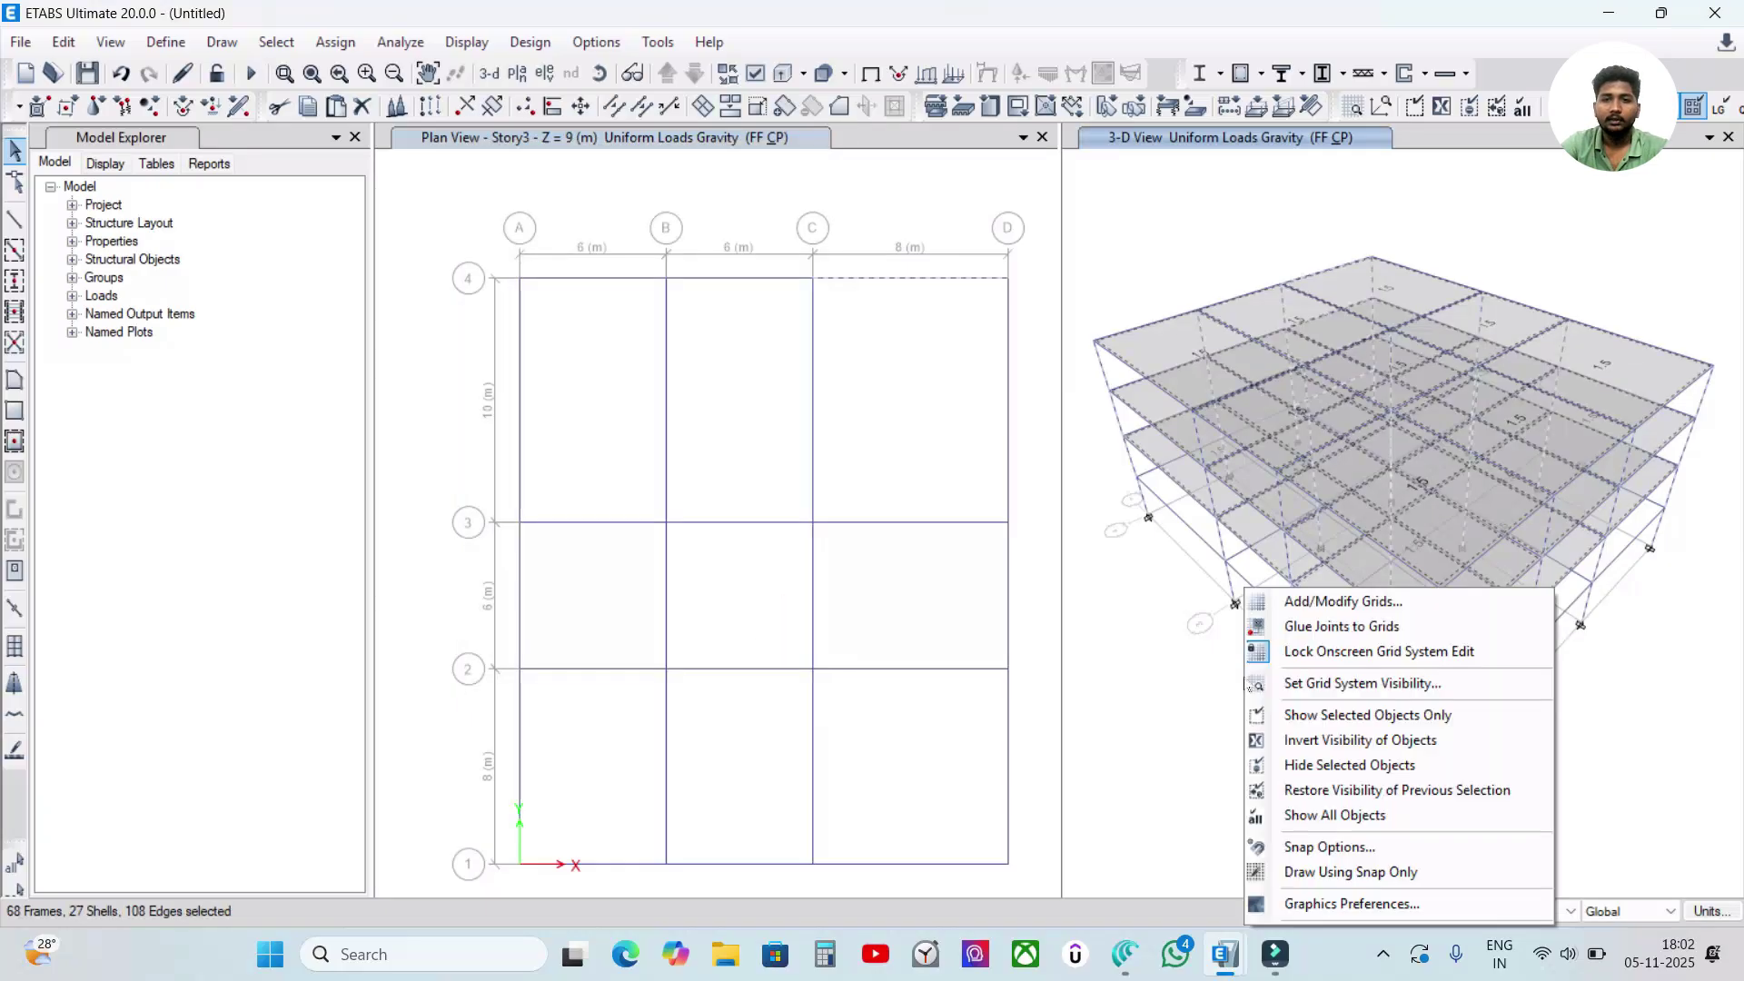
pyautogui.click(1307, 763)
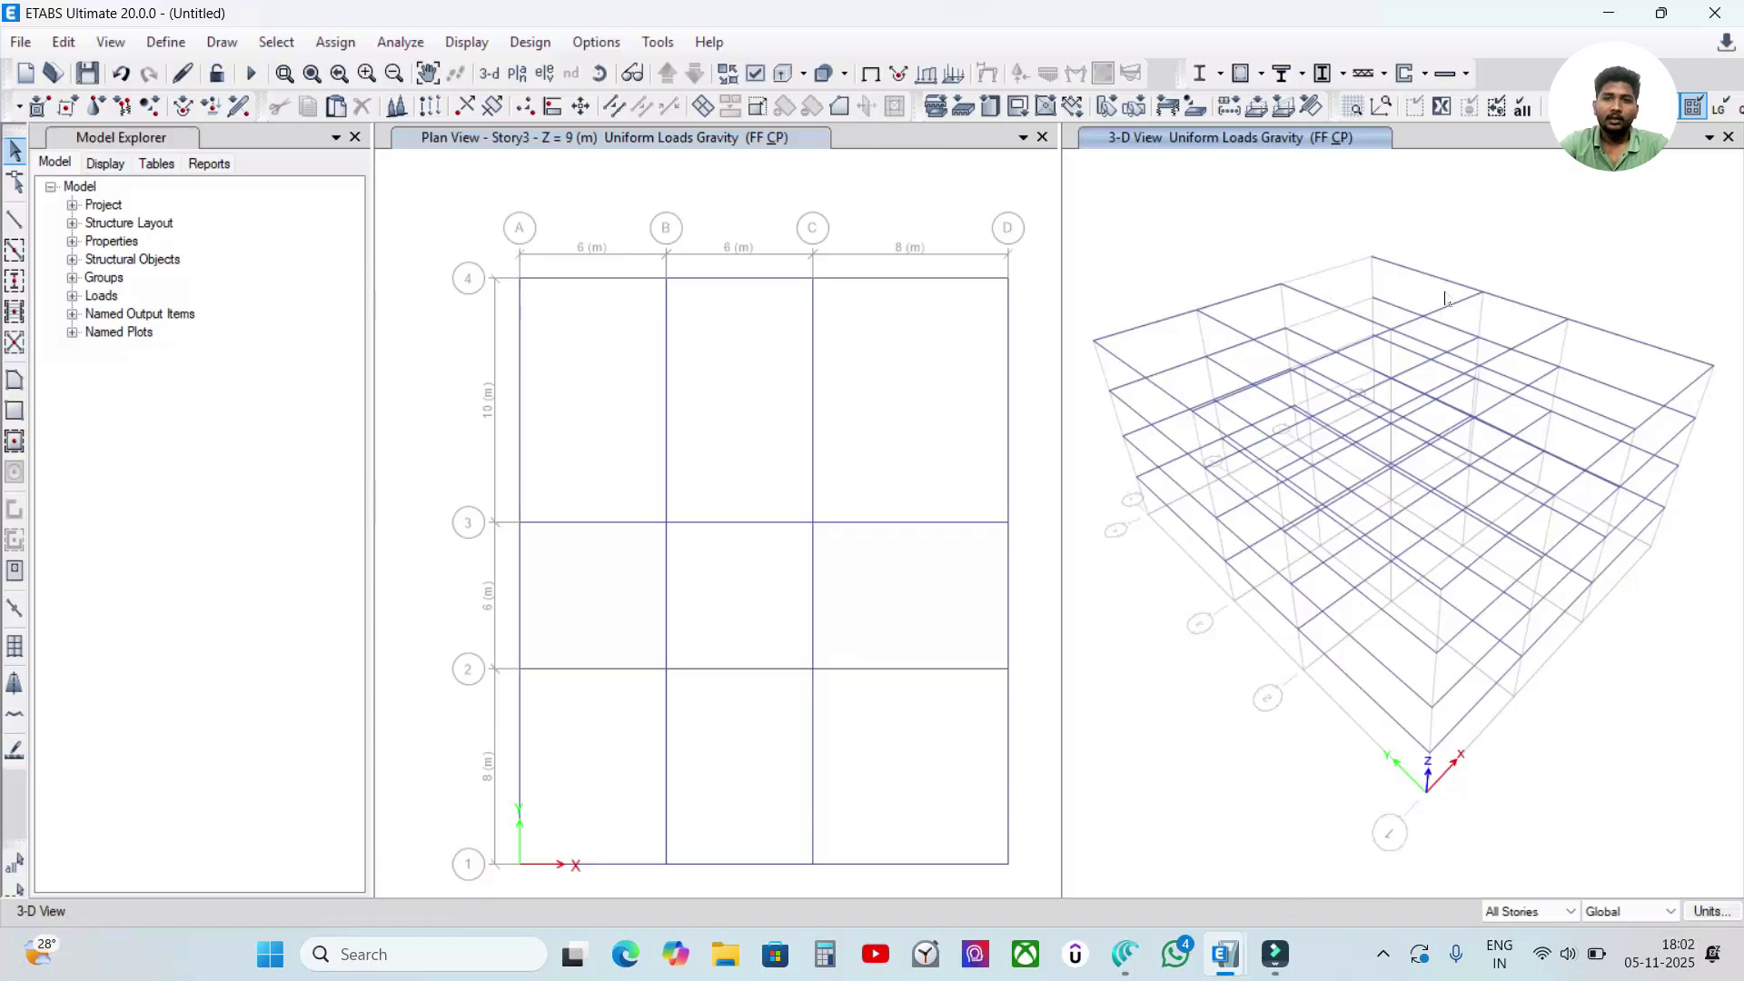
# - Rotate the 3-D view and undo the last model change with the Story3 plan active
pyautogui.keyDown('ctrl'); pyautogui.moveTo(1593, 309); pyautogui.dragTo(1733, 320, button='right'); pyautogui.keyUp('ctrl')
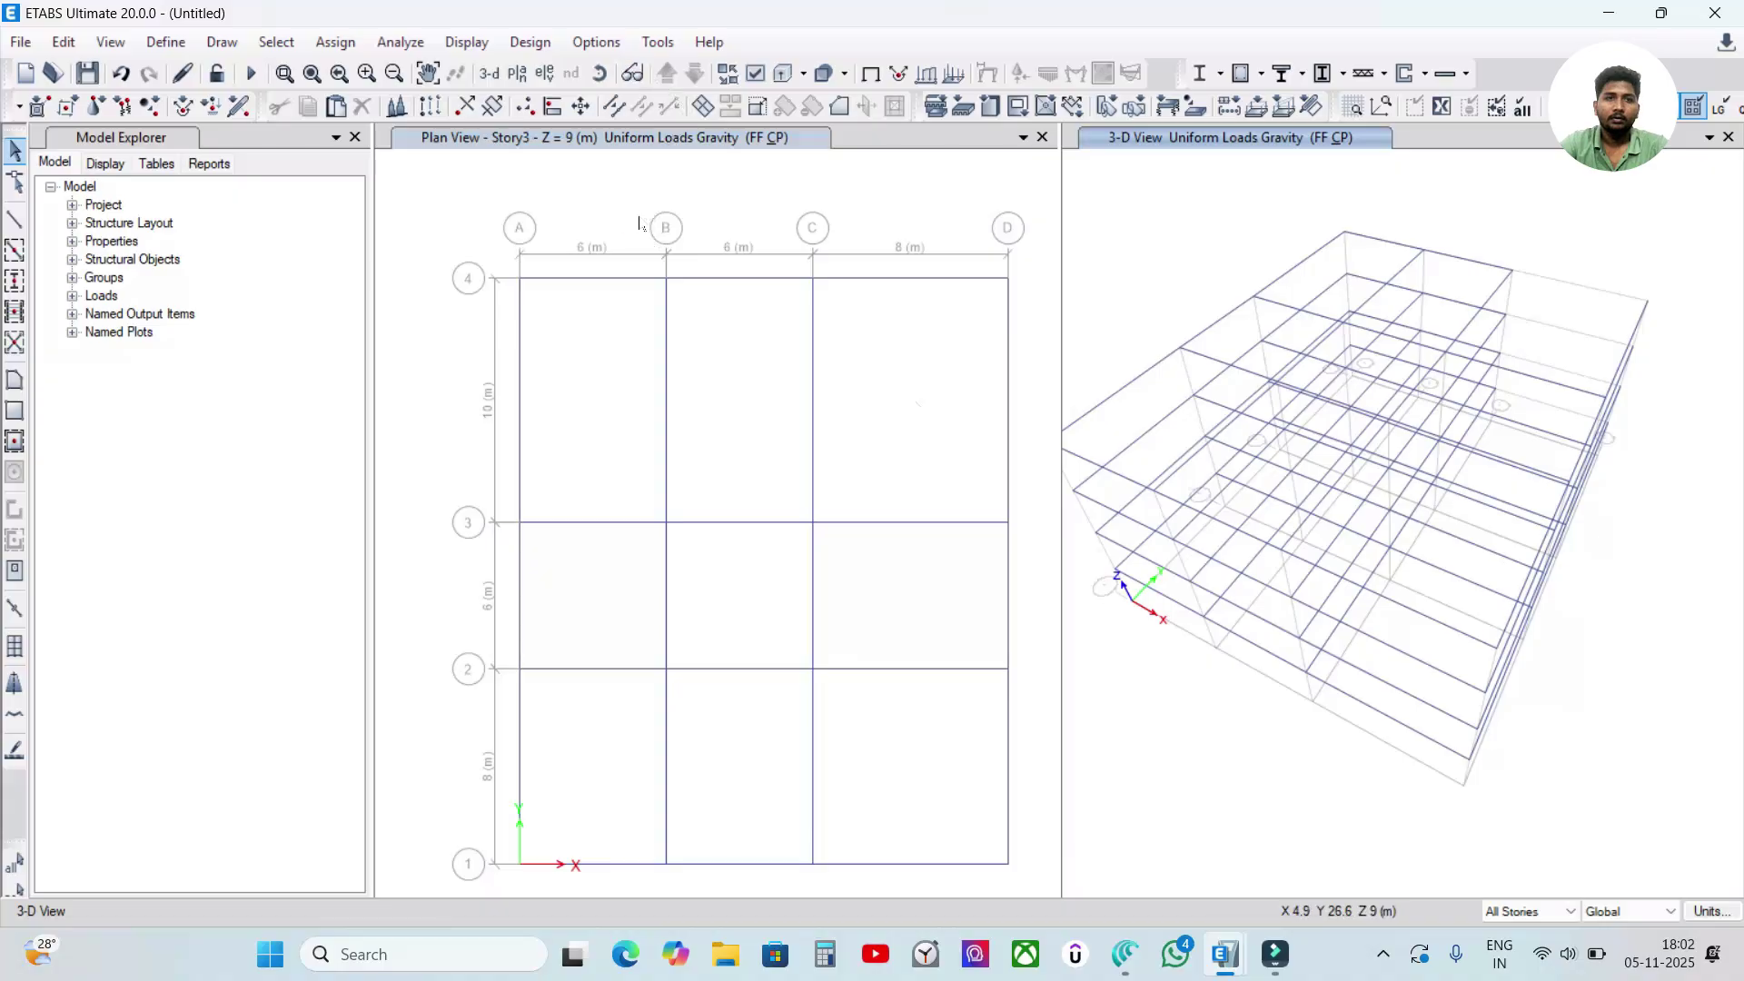
pyautogui.click(713, 152)
pyautogui.hotkey('ctrl', 'z')
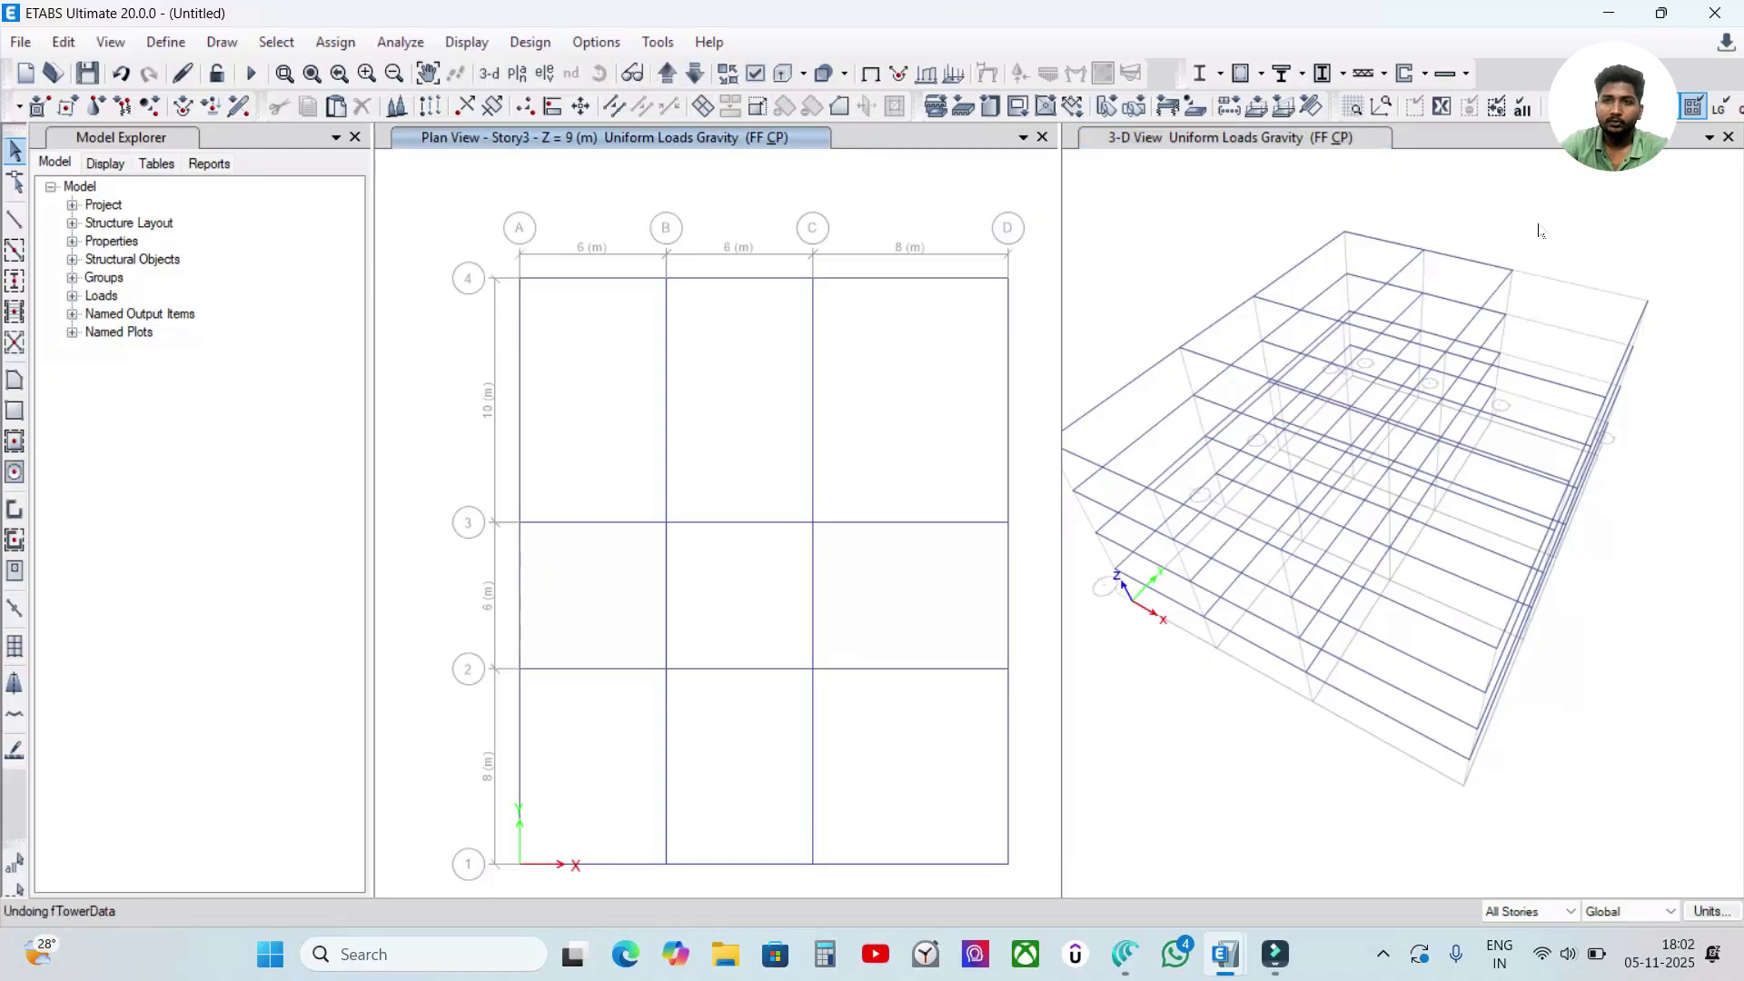
# - Restore the visibility of all objects in the 3-D view and check the assignments of a Story4 edge beam
pyautogui.click(1224, 226)
pyautogui.rightClick(1223, 230)
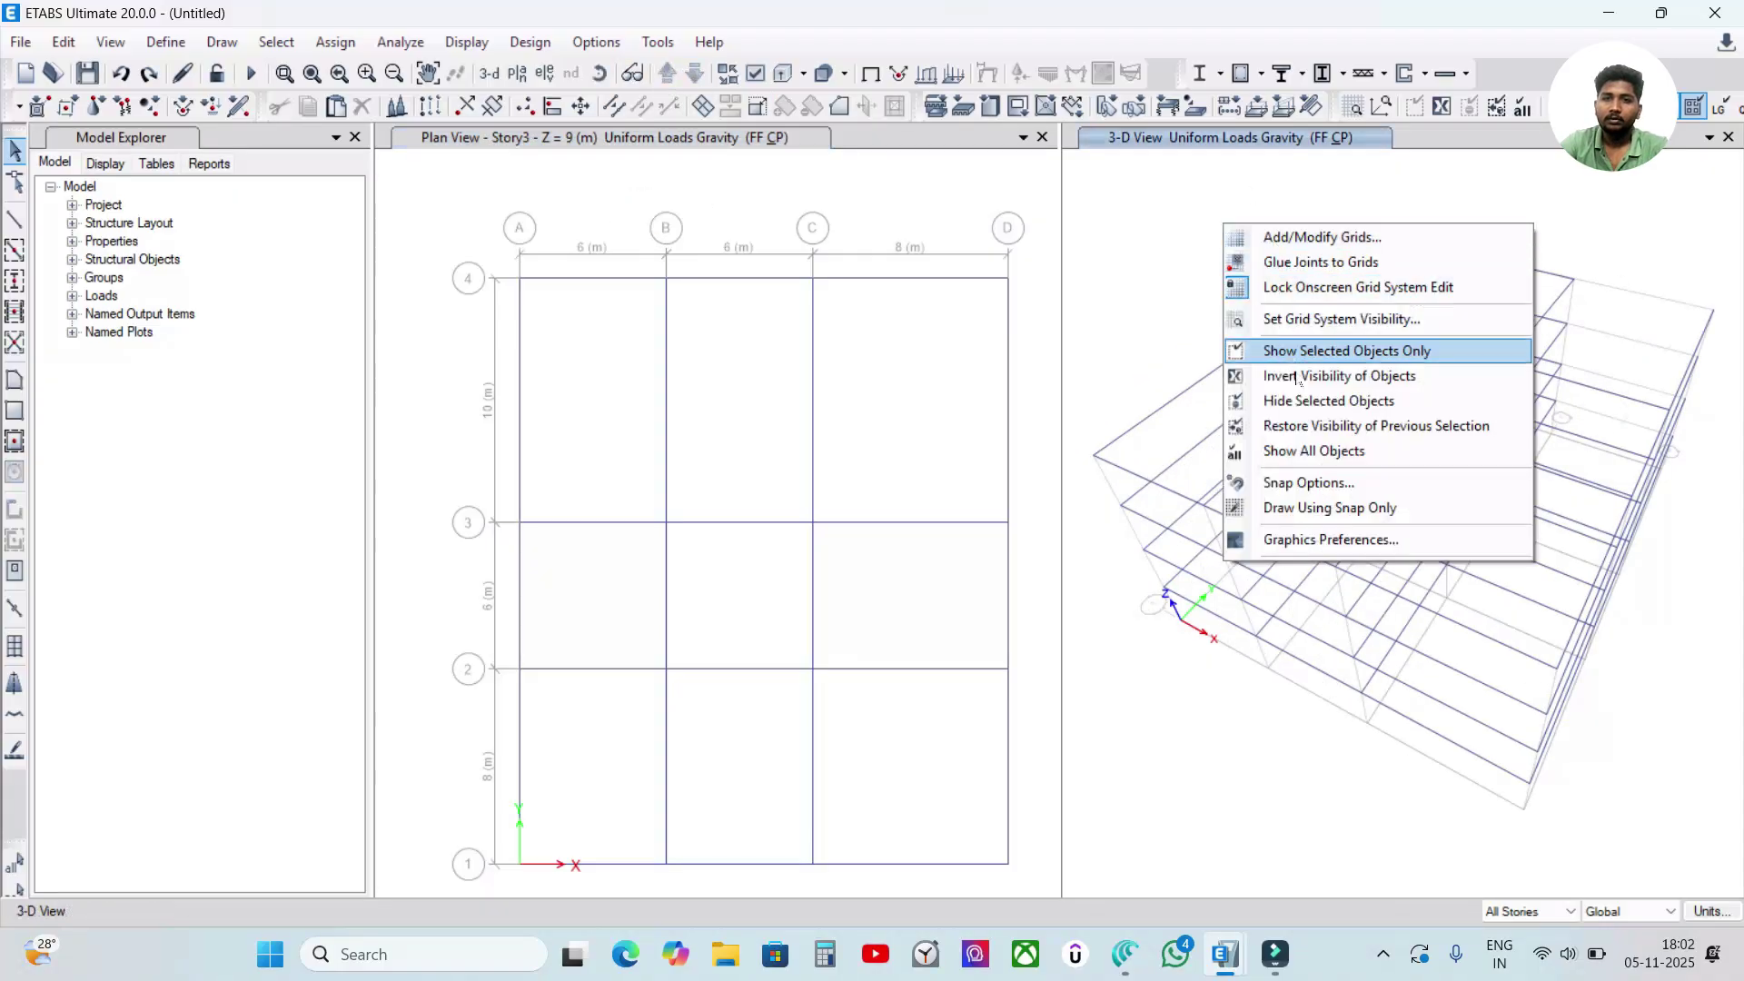
pyautogui.click(1406, 353)
pyautogui.rightClick(1182, 242)
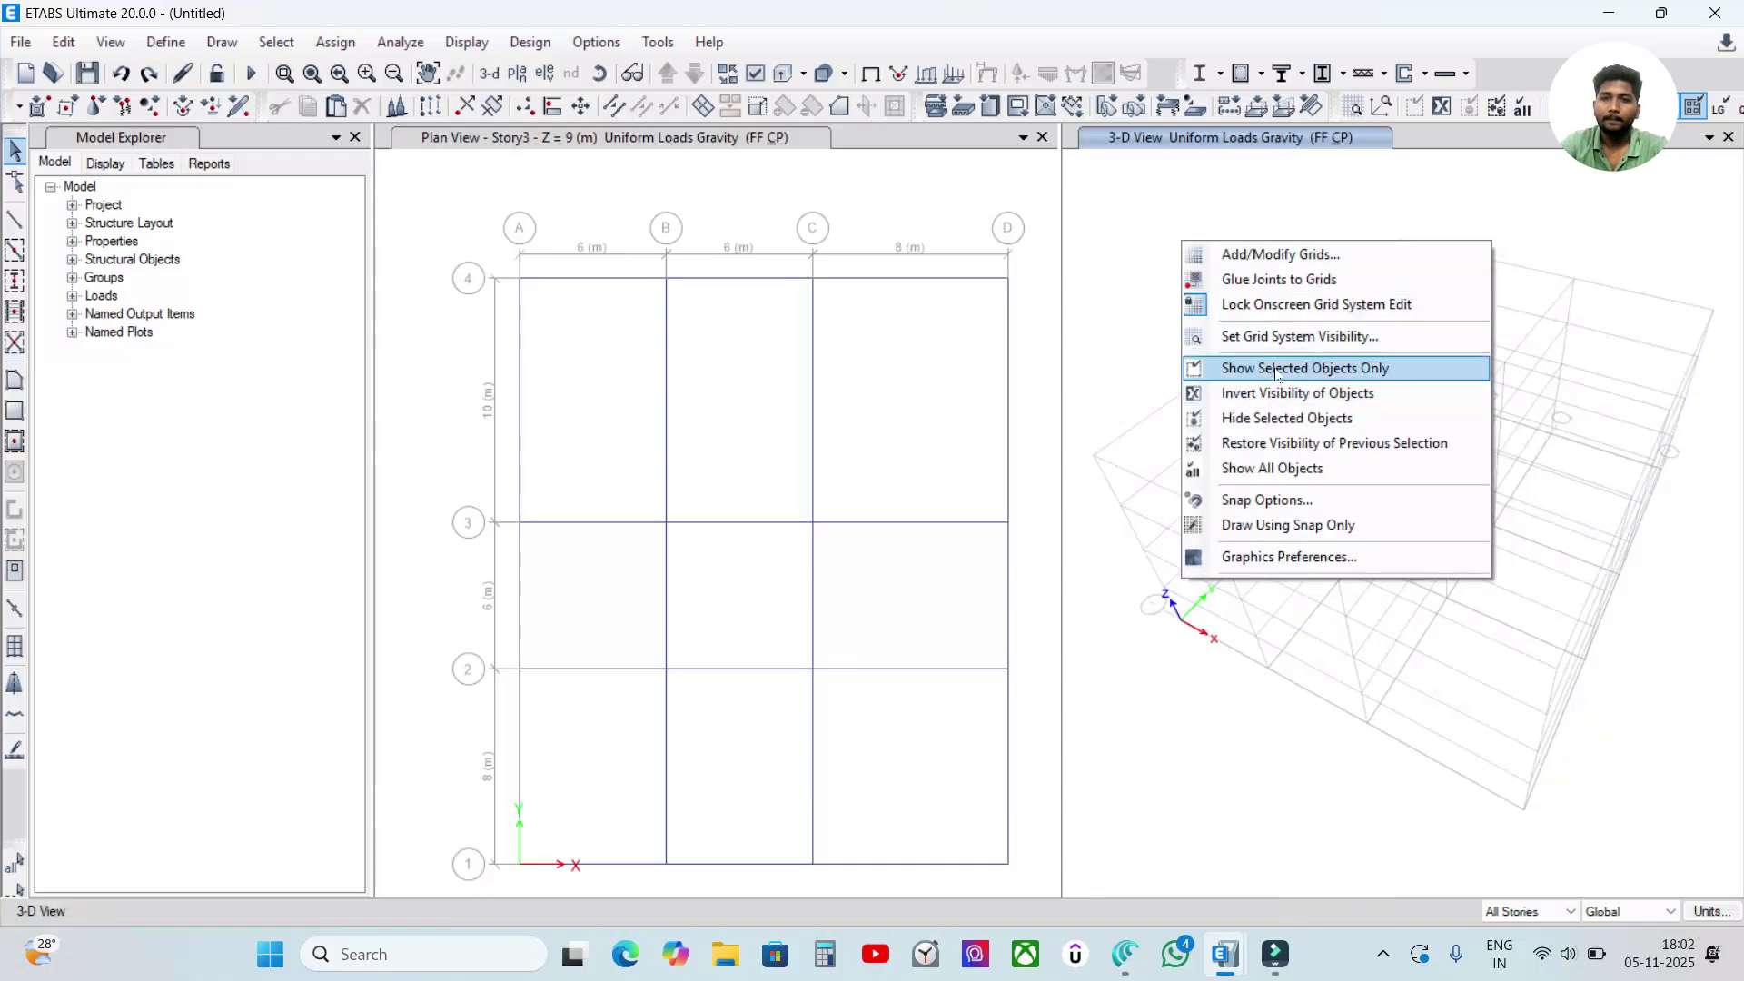
pyautogui.click(1272, 467)
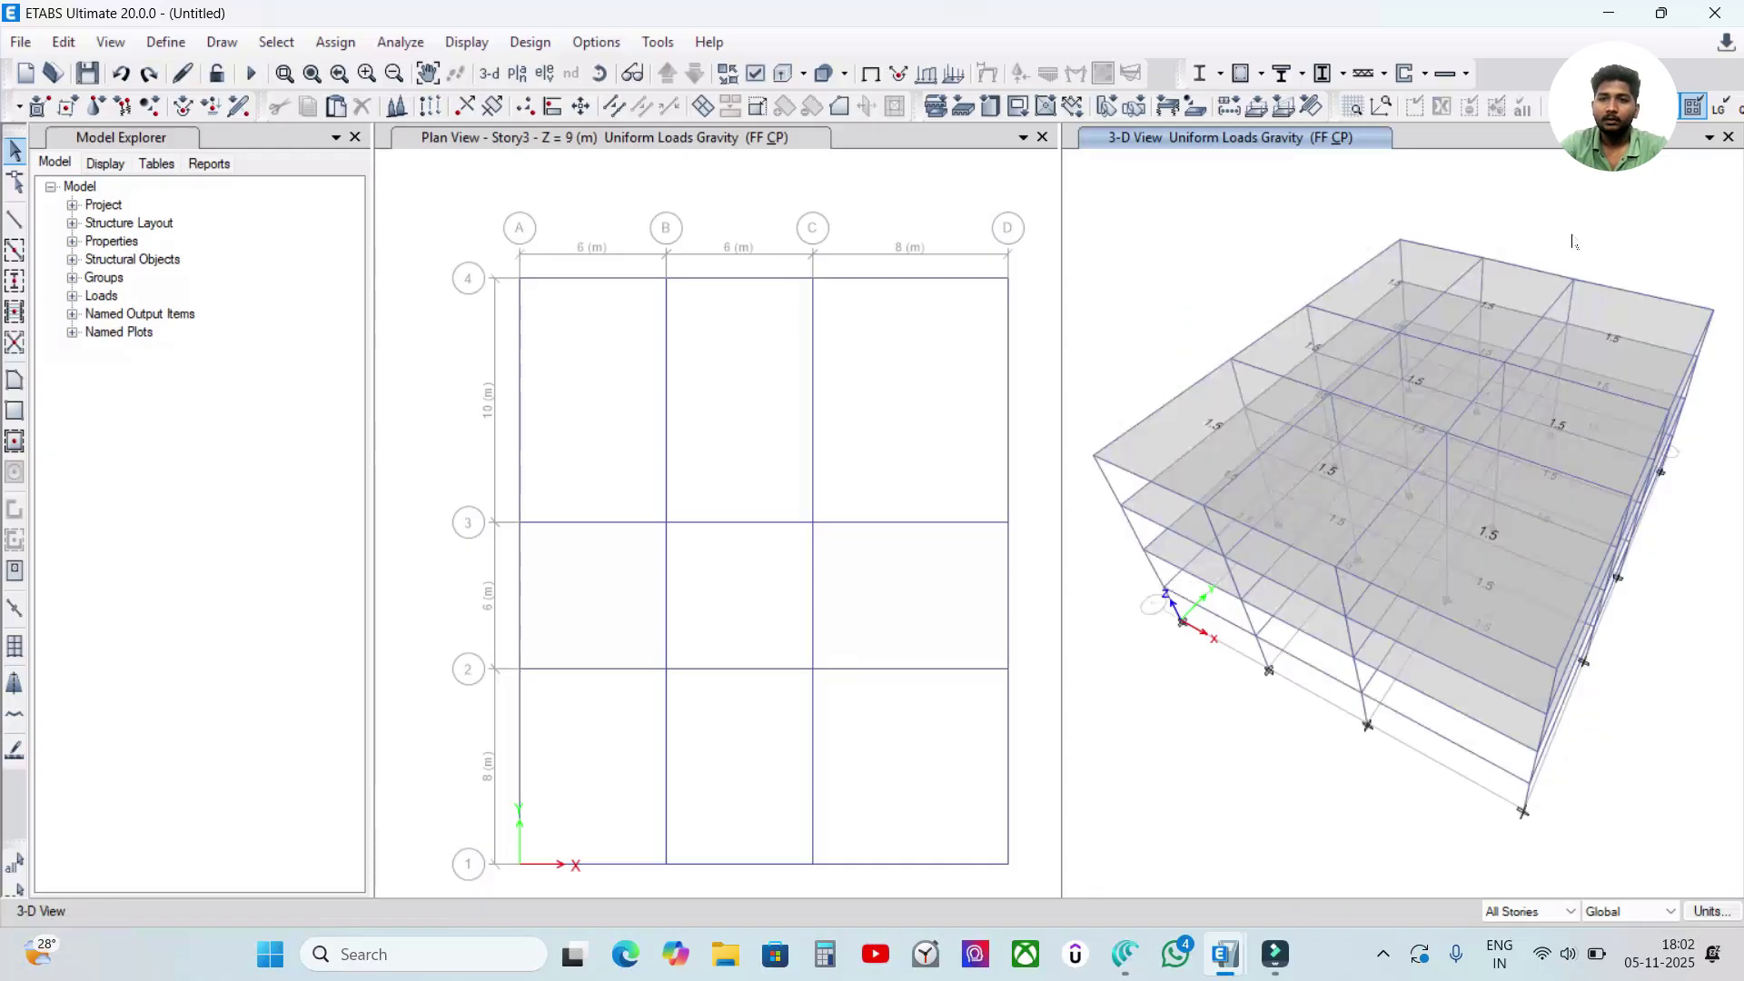
pyautogui.rightClick(1678, 309)
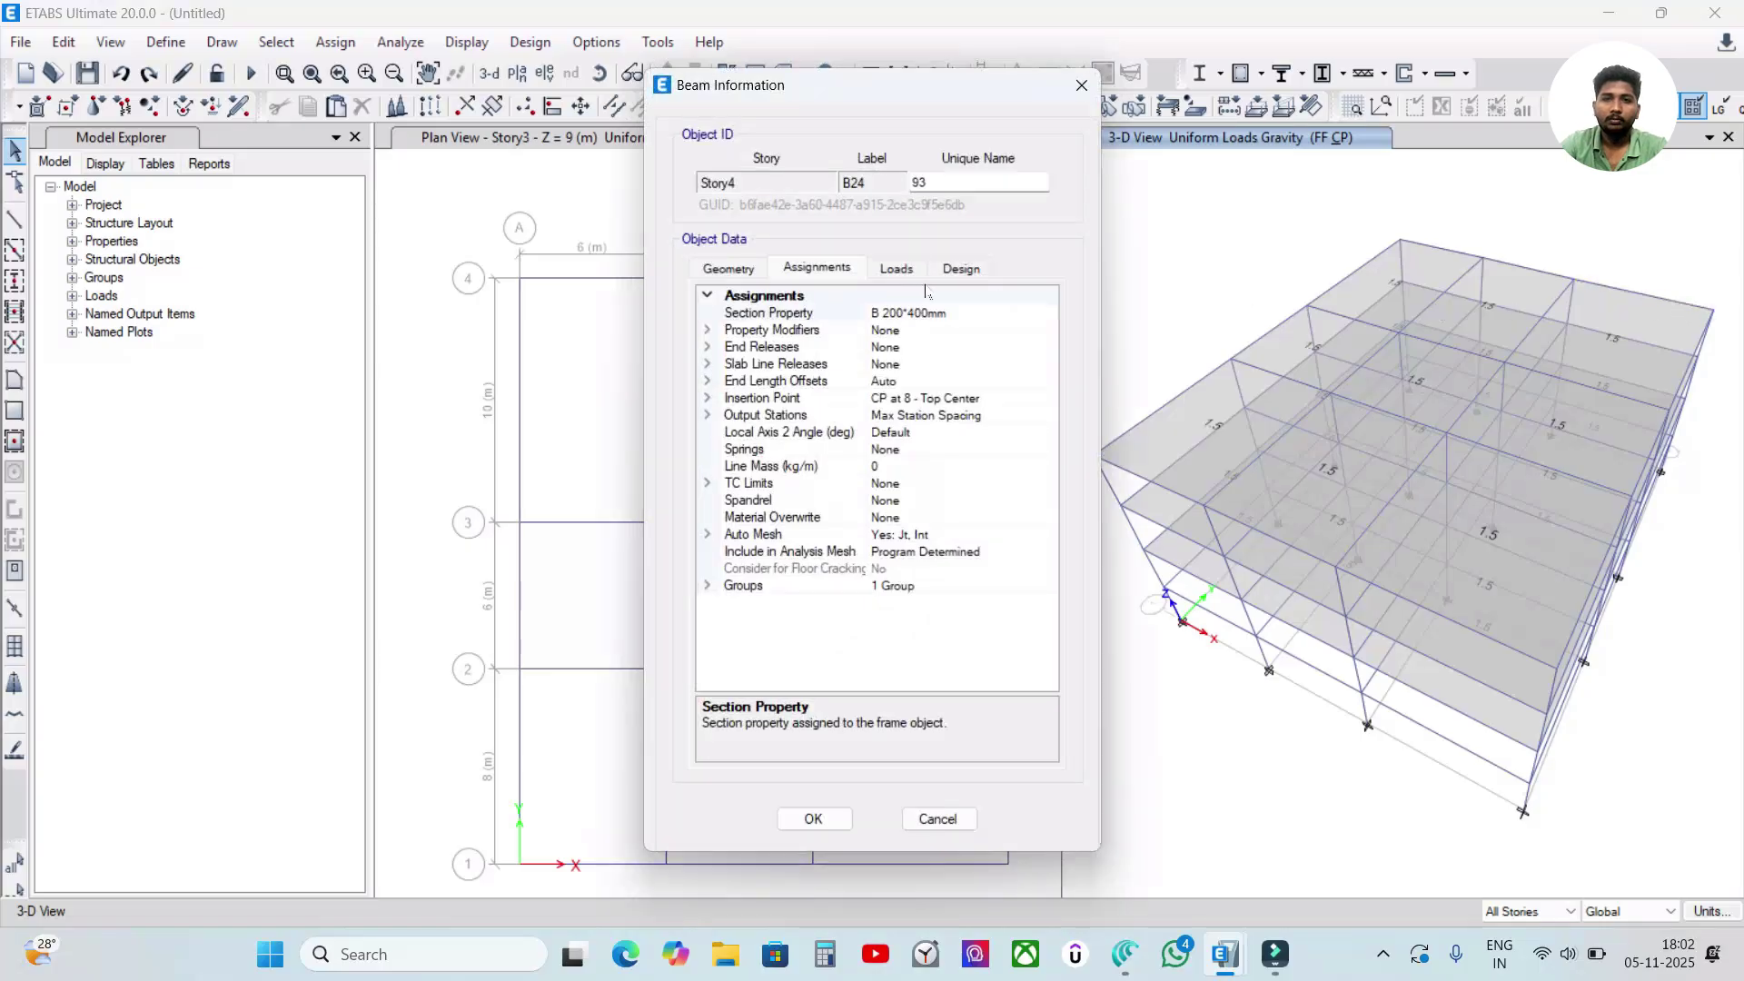
pyautogui.click(1081, 86)
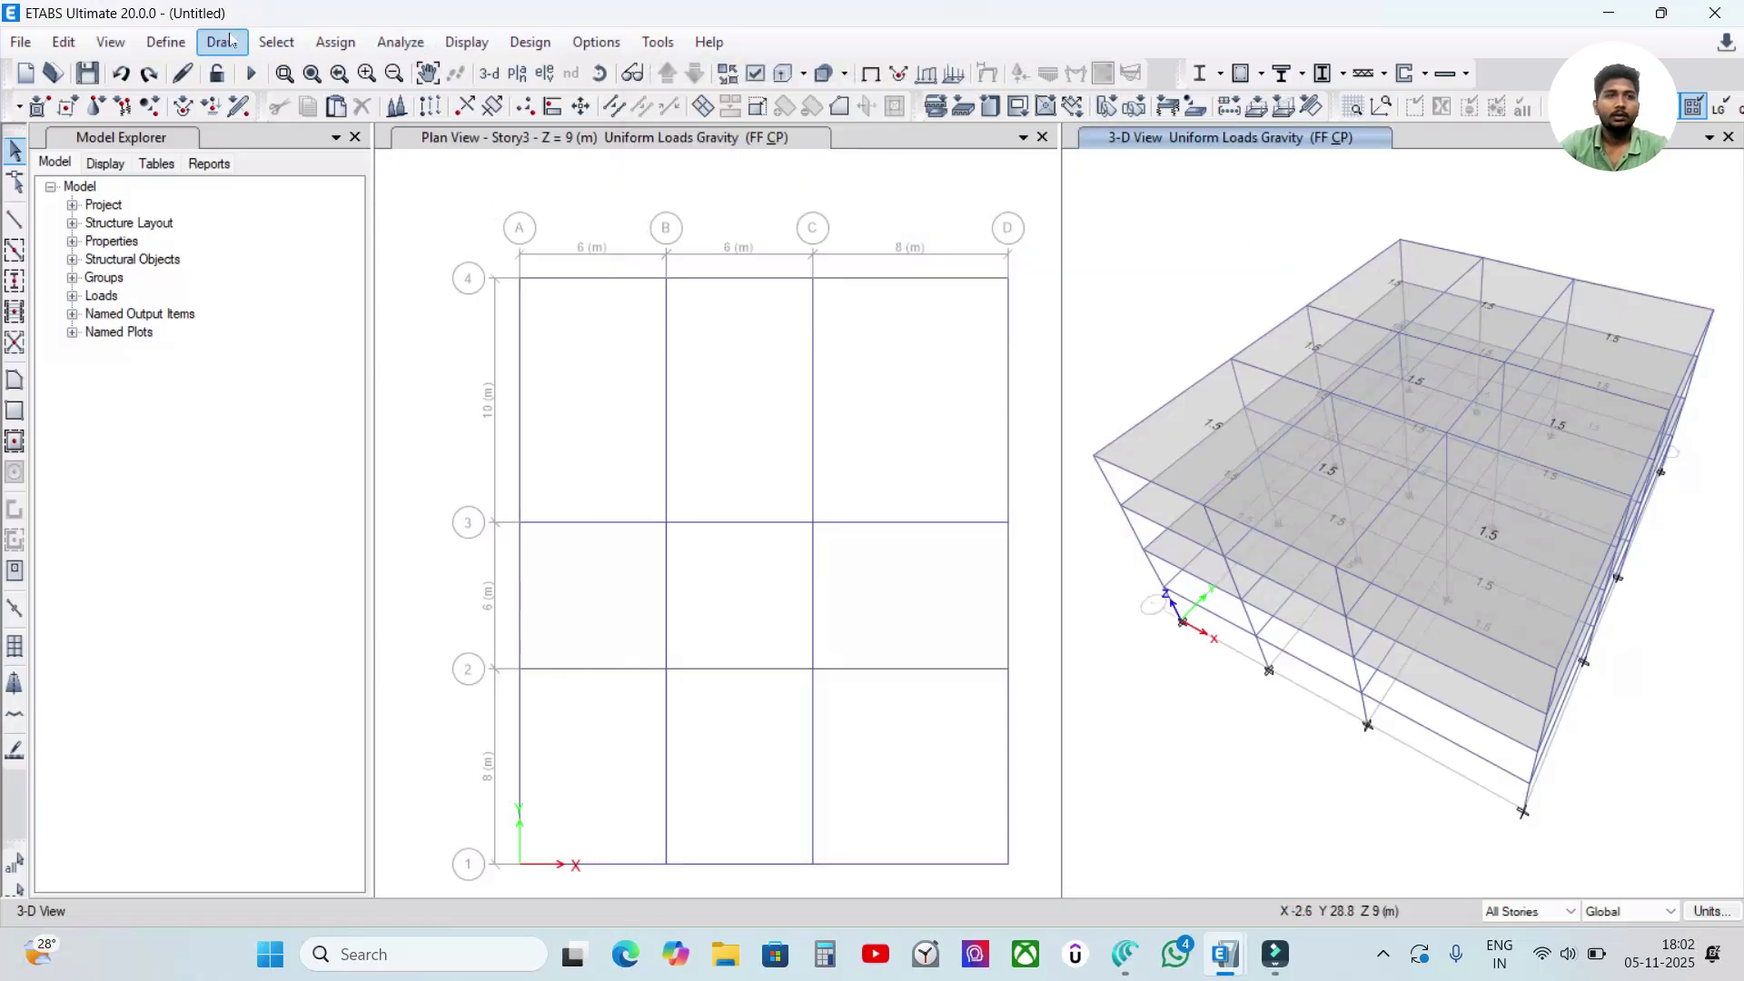
# - Select the columns and floors by object type and hide them in the 3-D view, leaving the beams
pyautogui.click(273, 43)
pyautogui.moveTo(282, 80)
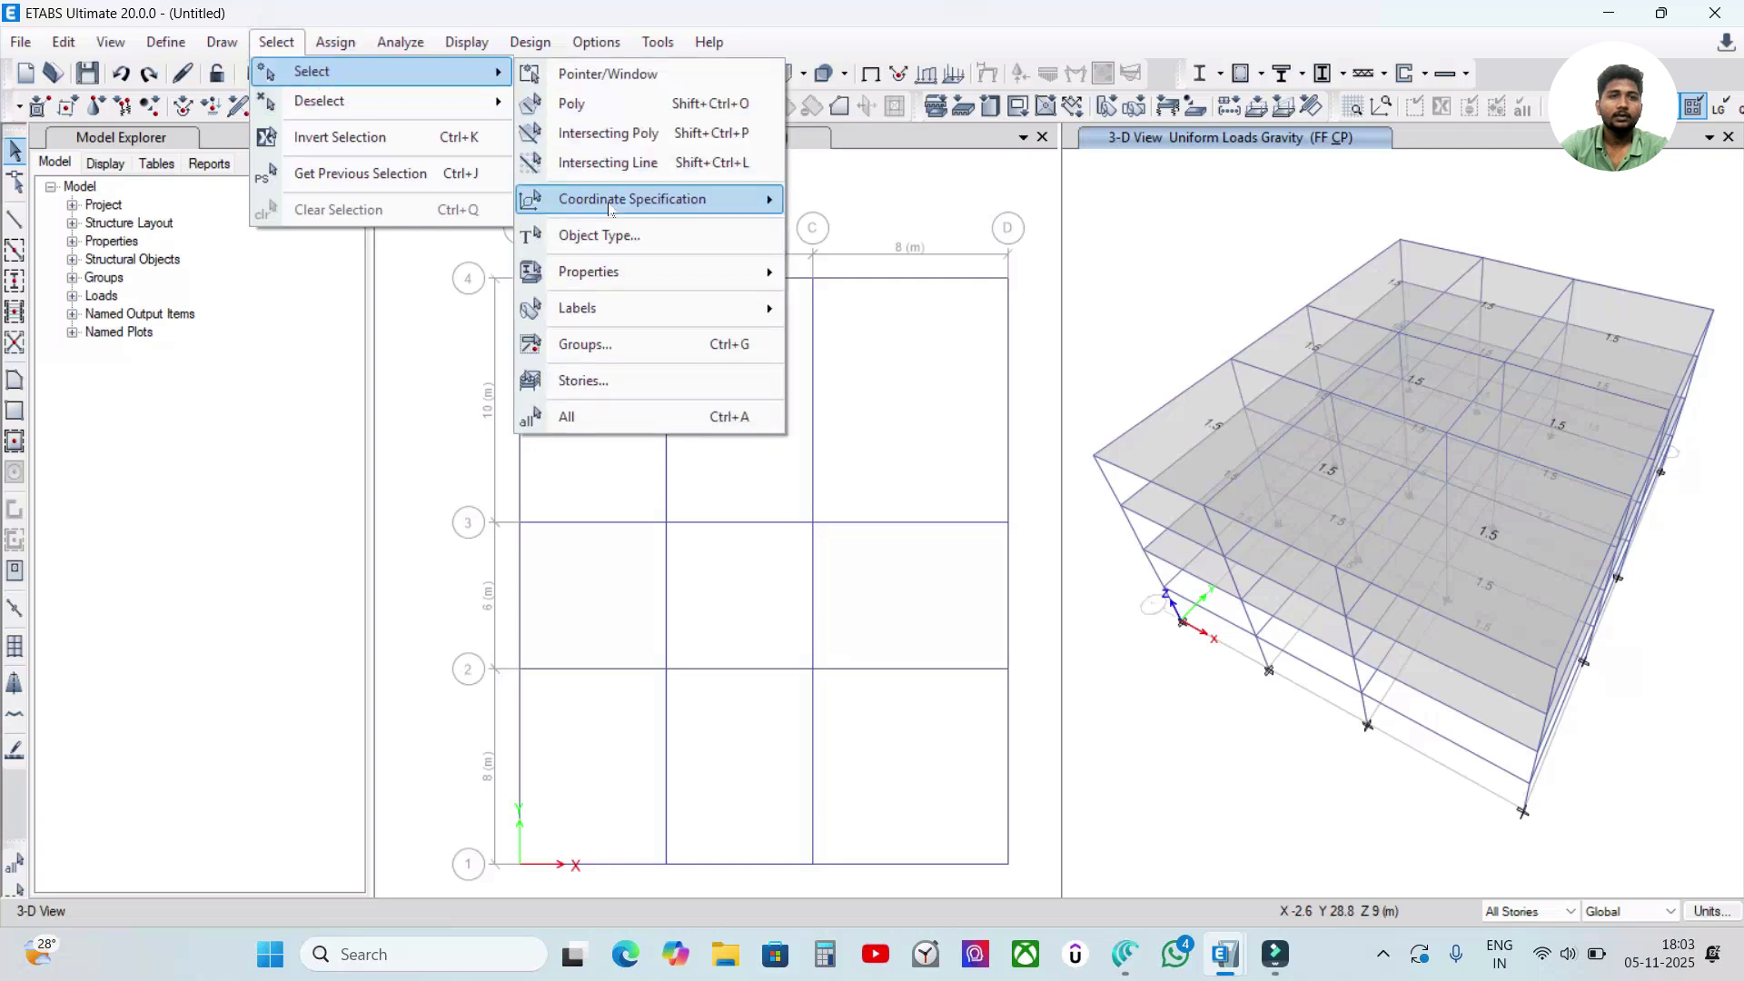
pyautogui.click(601, 236)
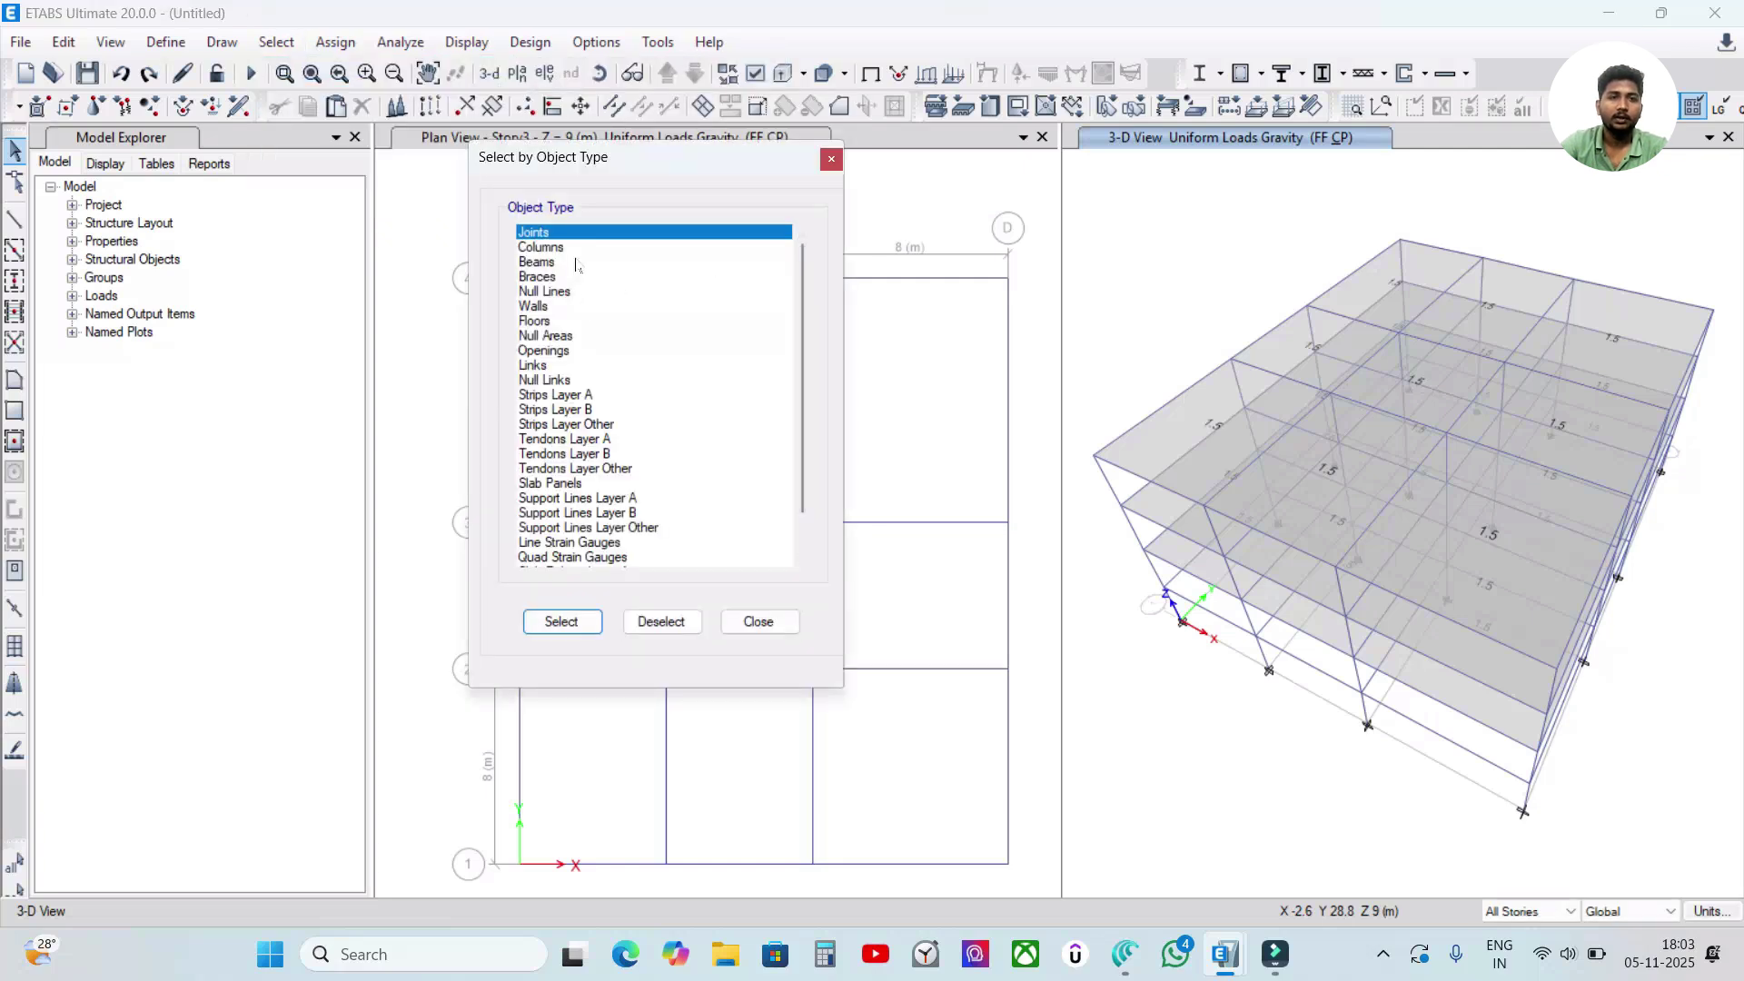
pyautogui.click(576, 247)
pyautogui.click(581, 623)
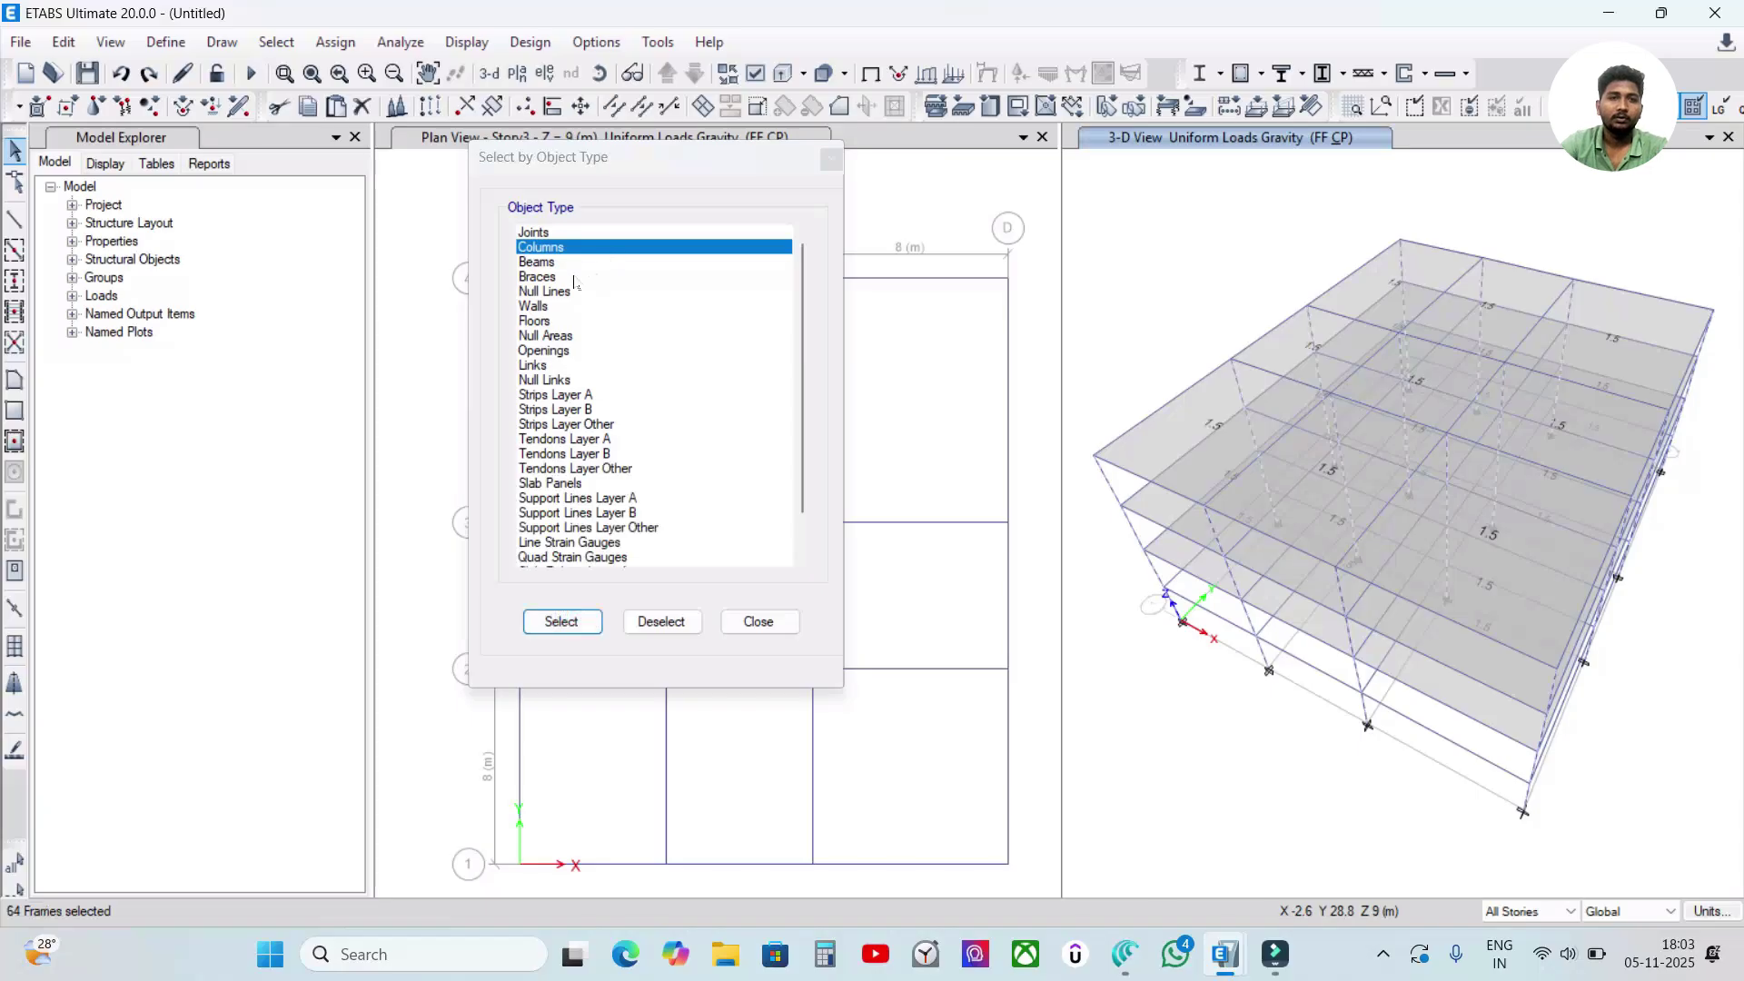
pyautogui.click(549, 322)
pyautogui.click(562, 621)
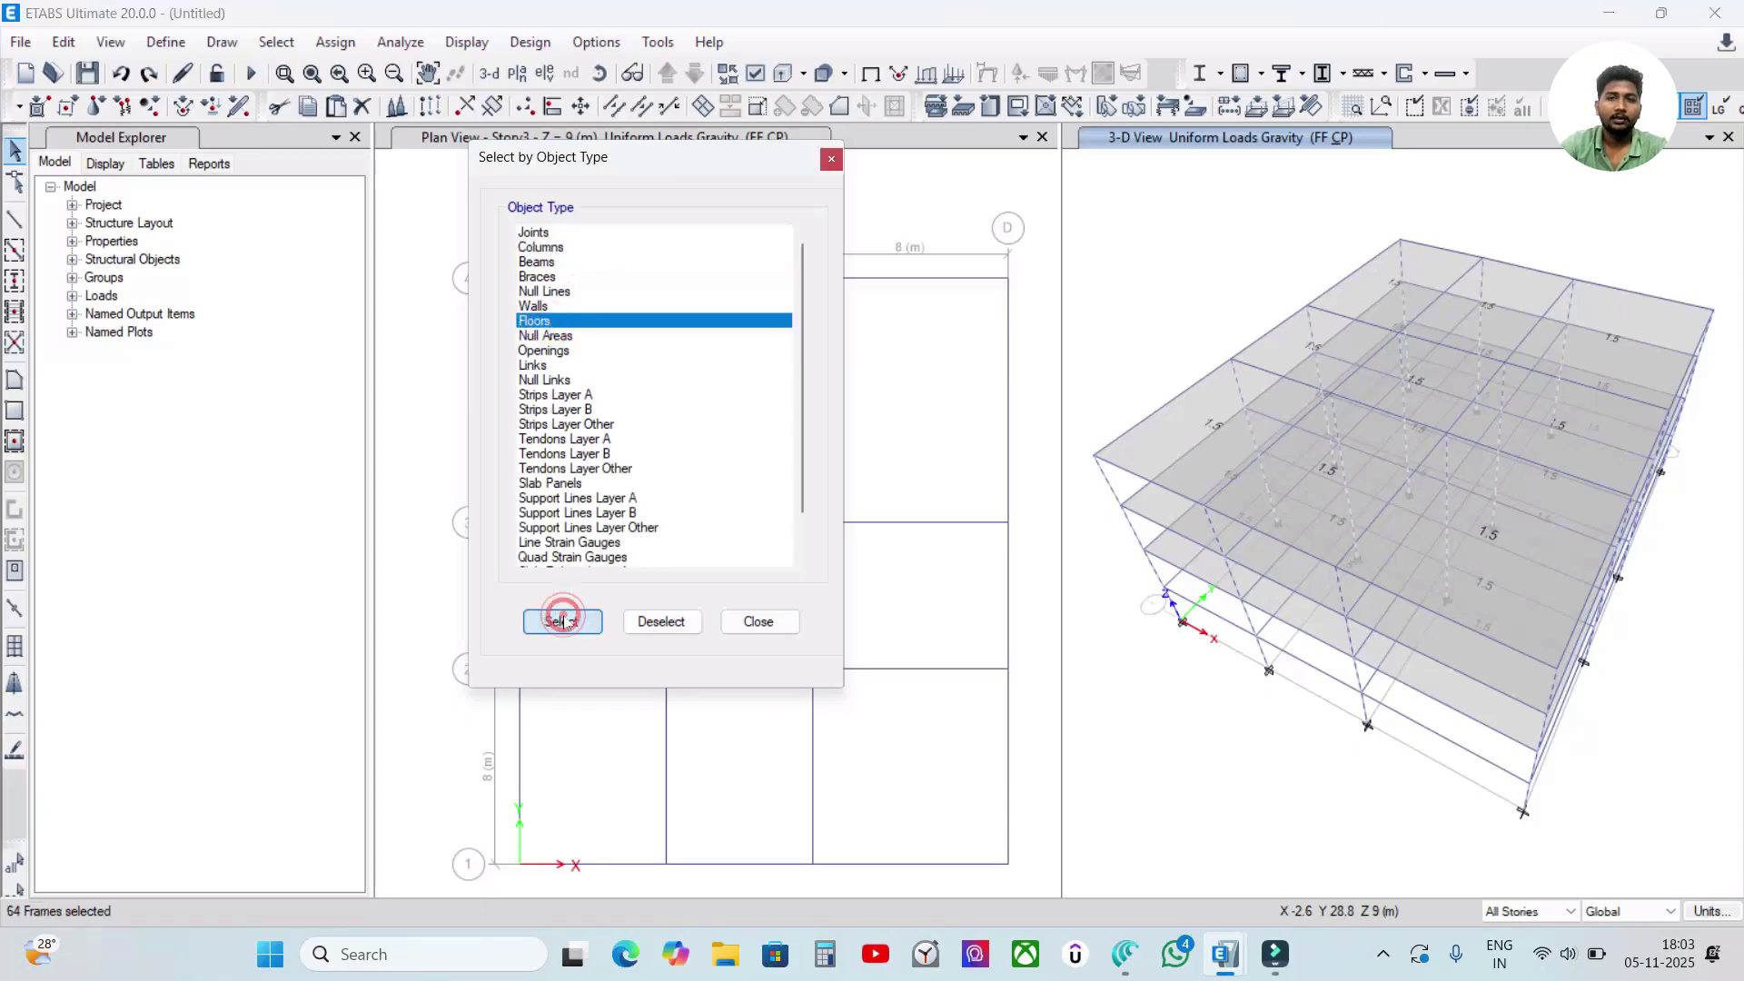
pyautogui.click(744, 624)
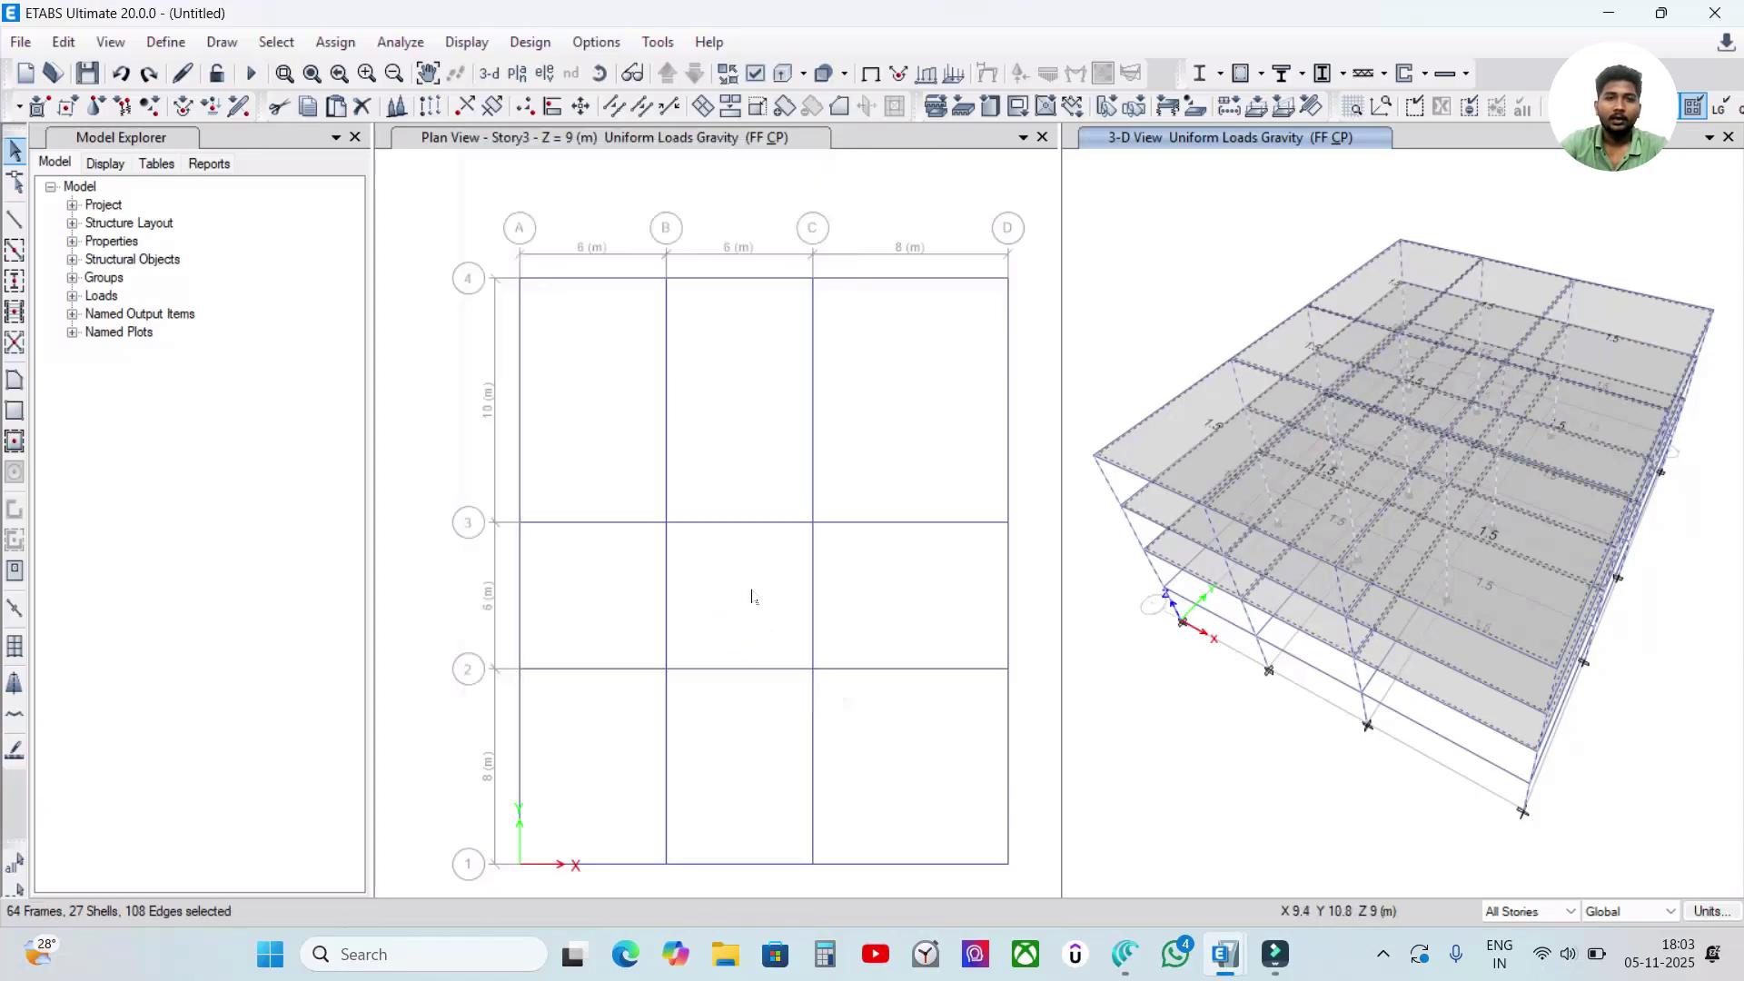
pyautogui.rightClick(1228, 250)
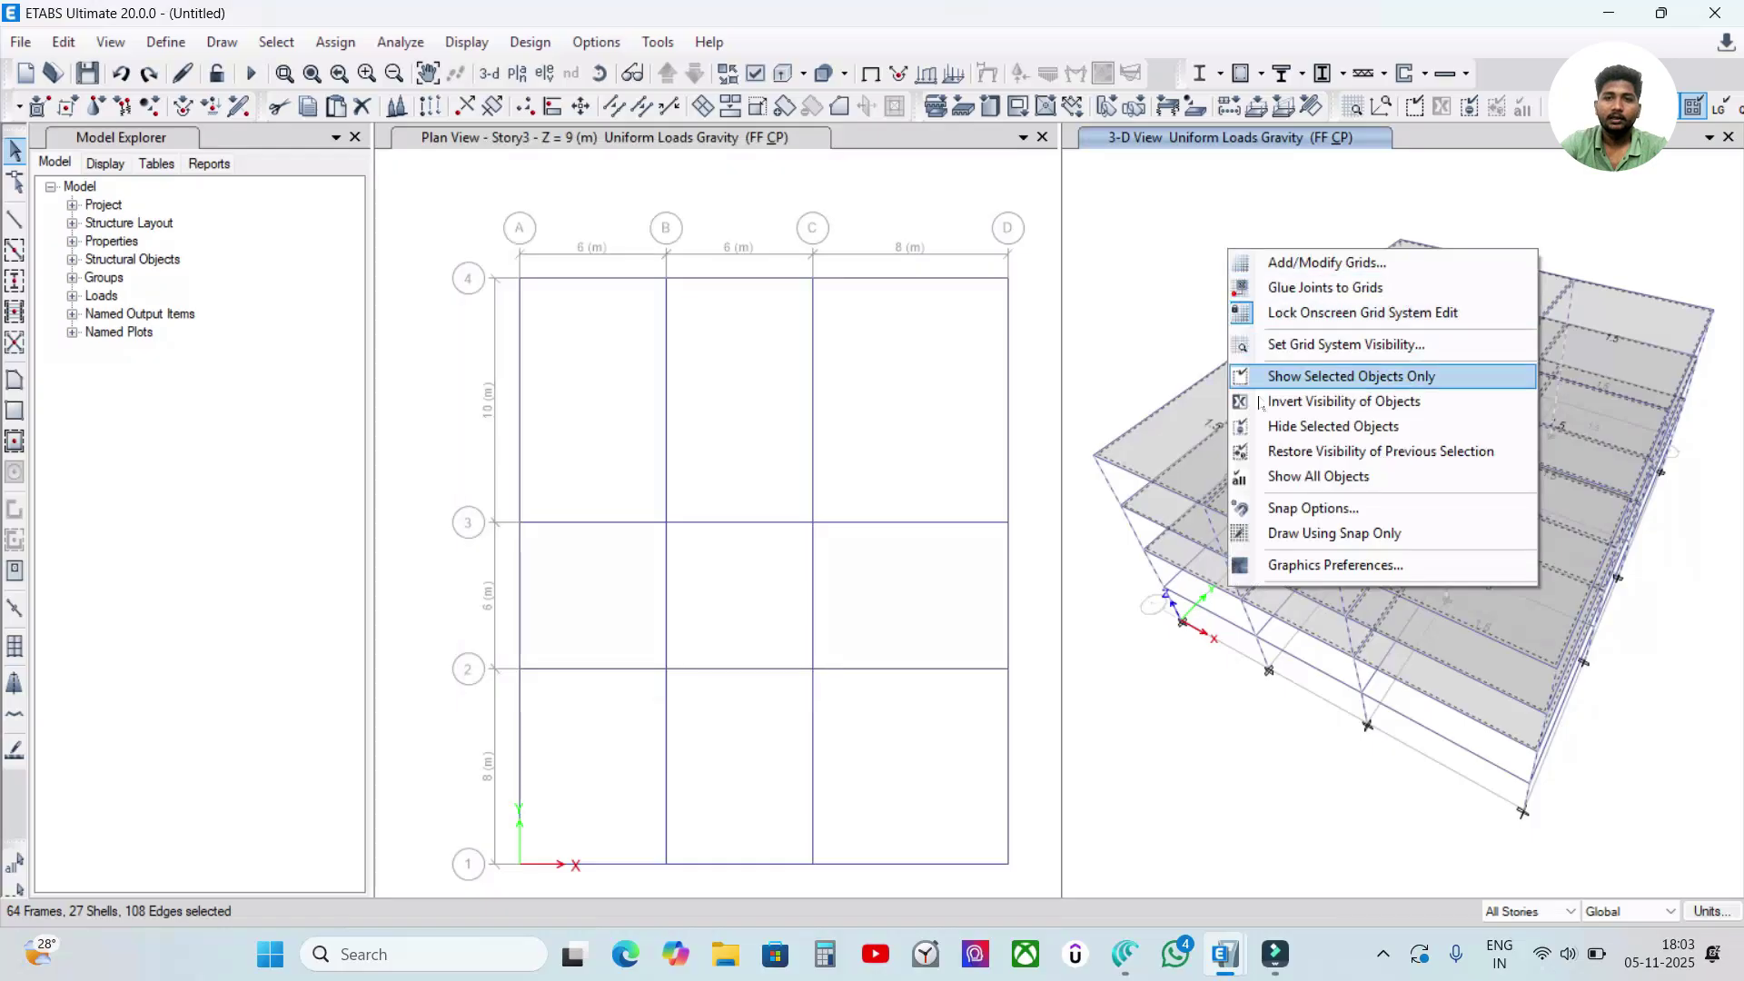
pyautogui.click(1305, 427)
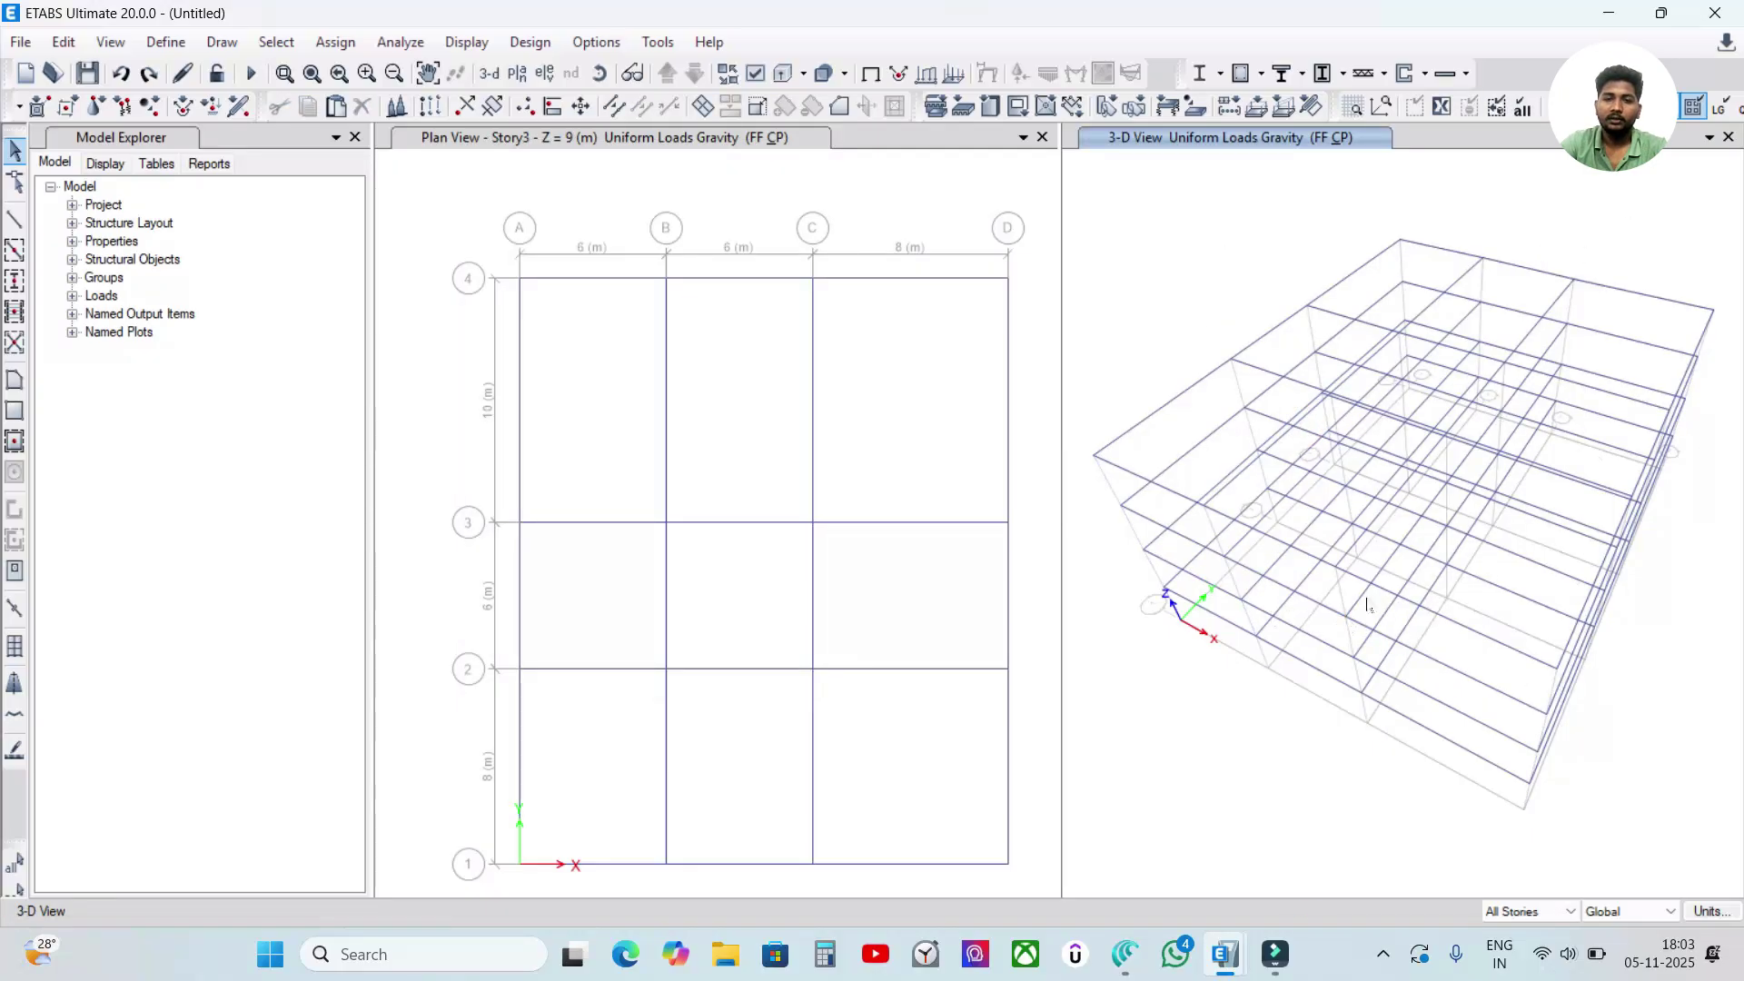
# - Clear the beam selection made across all stories in plan and switch the story scope to One Story
pyautogui.keyDown('shift'); pyautogui.moveTo(1603, 689); pyautogui.dragTo(1691, 686, button='middle'); pyautogui.keyUp('shift')
pyautogui.moveTo(644, 367); pyautogui.dragTo(602, 303, button='middle')
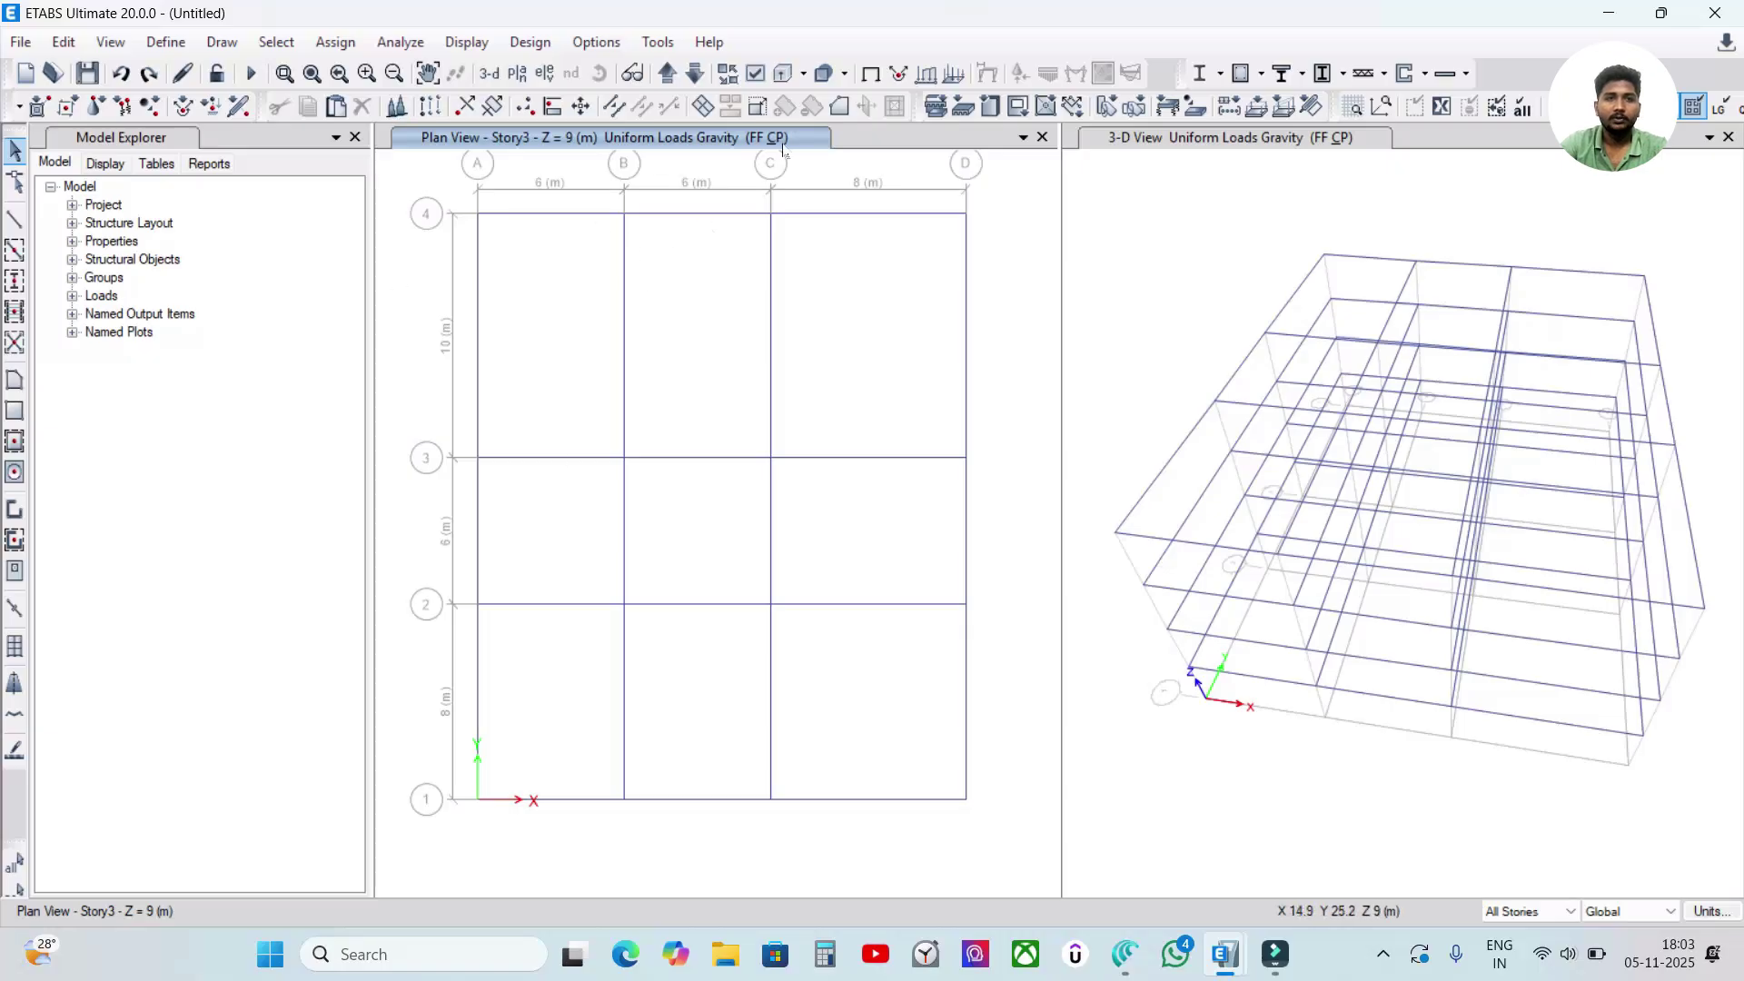
pyautogui.moveTo(418, 164); pyautogui.dragTo(992, 828)
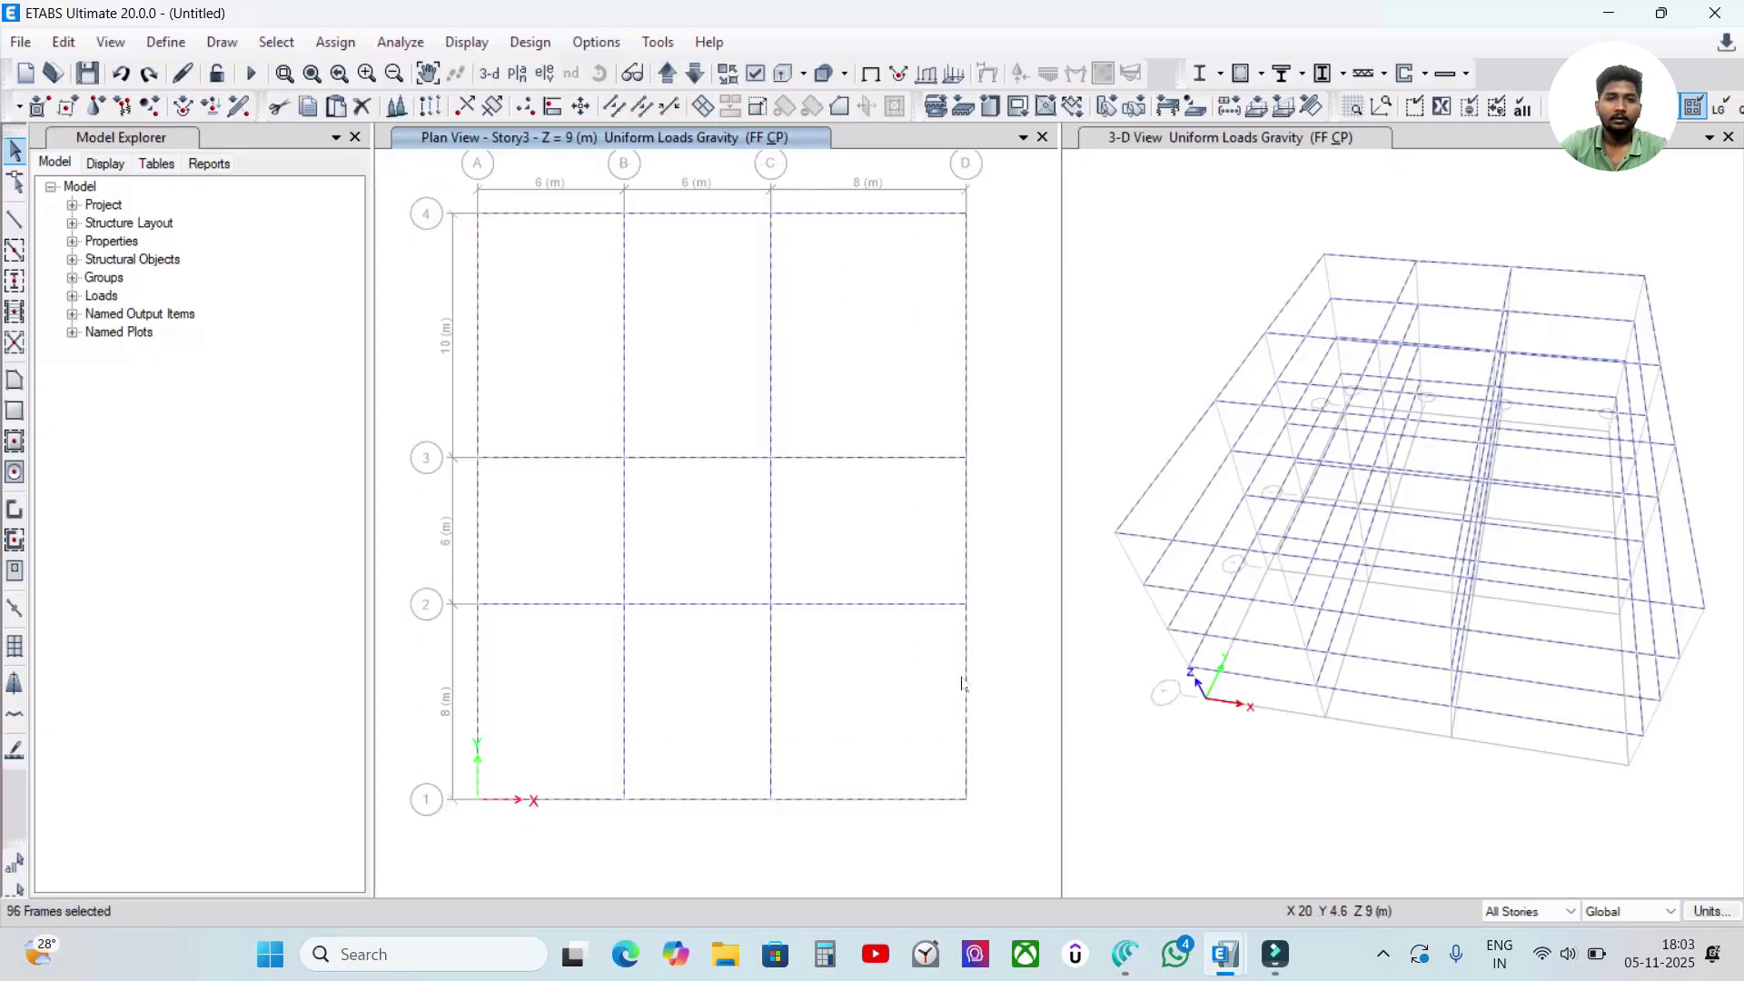
pyautogui.hotkey('ctrl', 'q')
pyautogui.click(1523, 911)
pyautogui.click(1512, 945)
# - Reset the 3-D view of the beams to the default 3-D orientation
pyautogui.click(1203, 141)
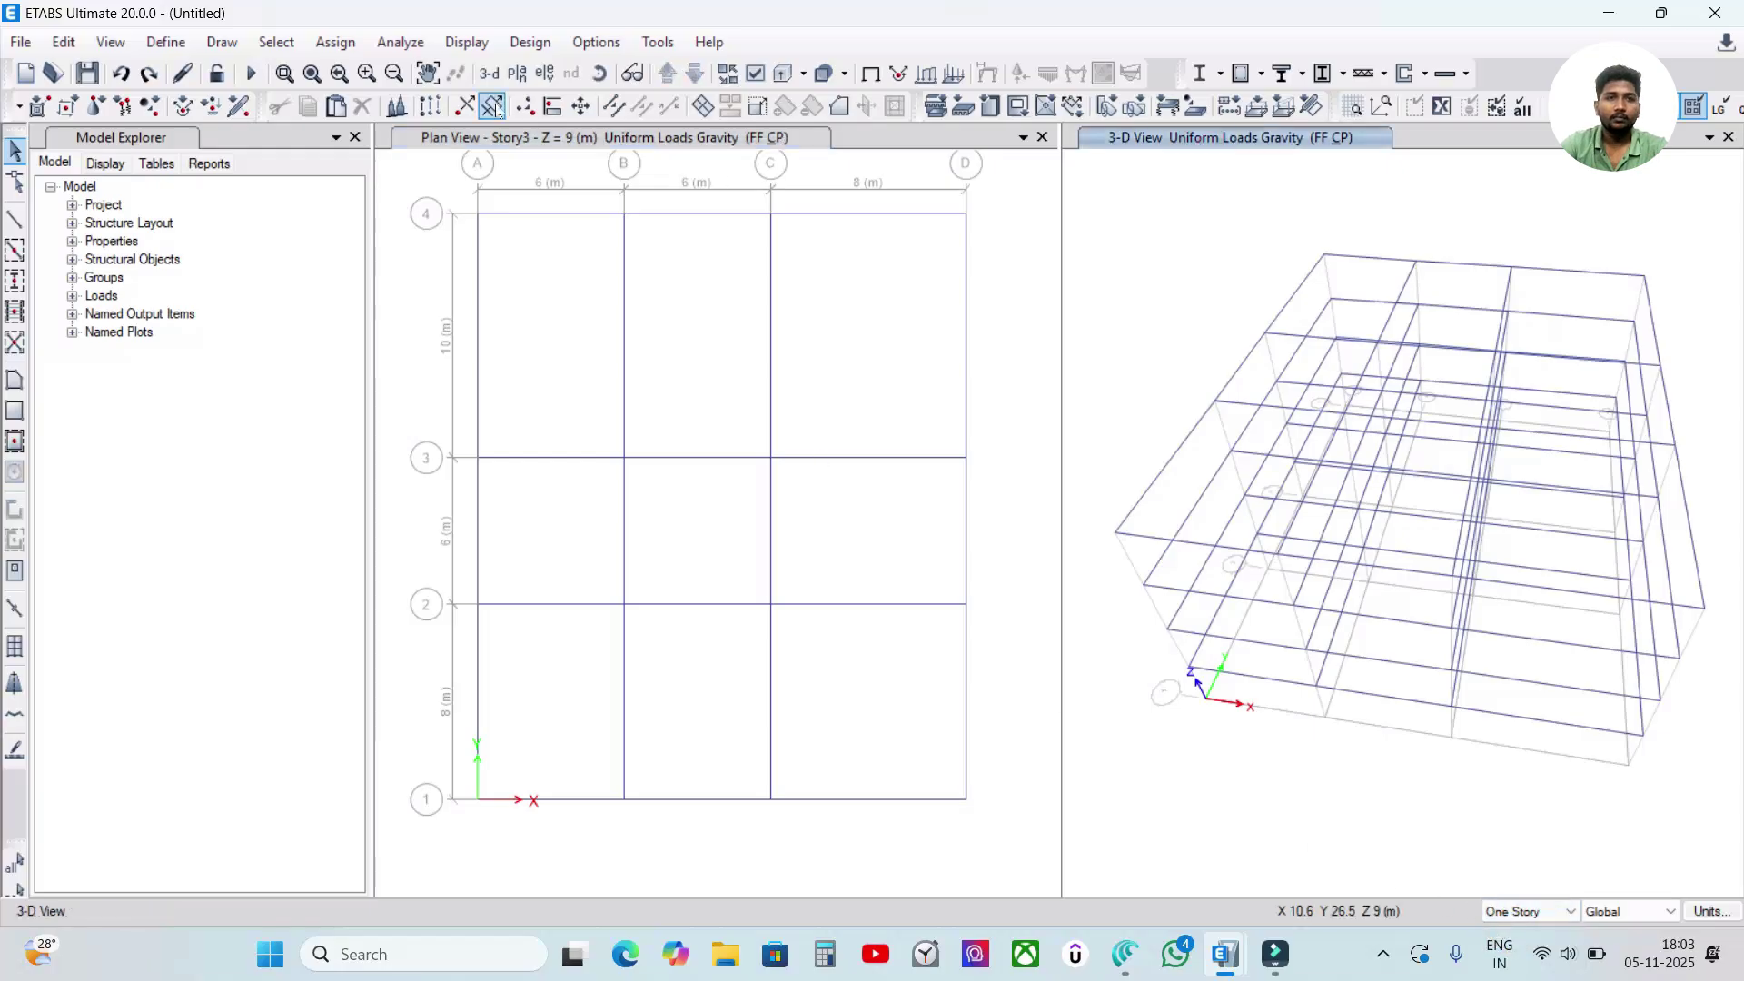
pyautogui.click(514, 76)
pyautogui.click(1062, 195)
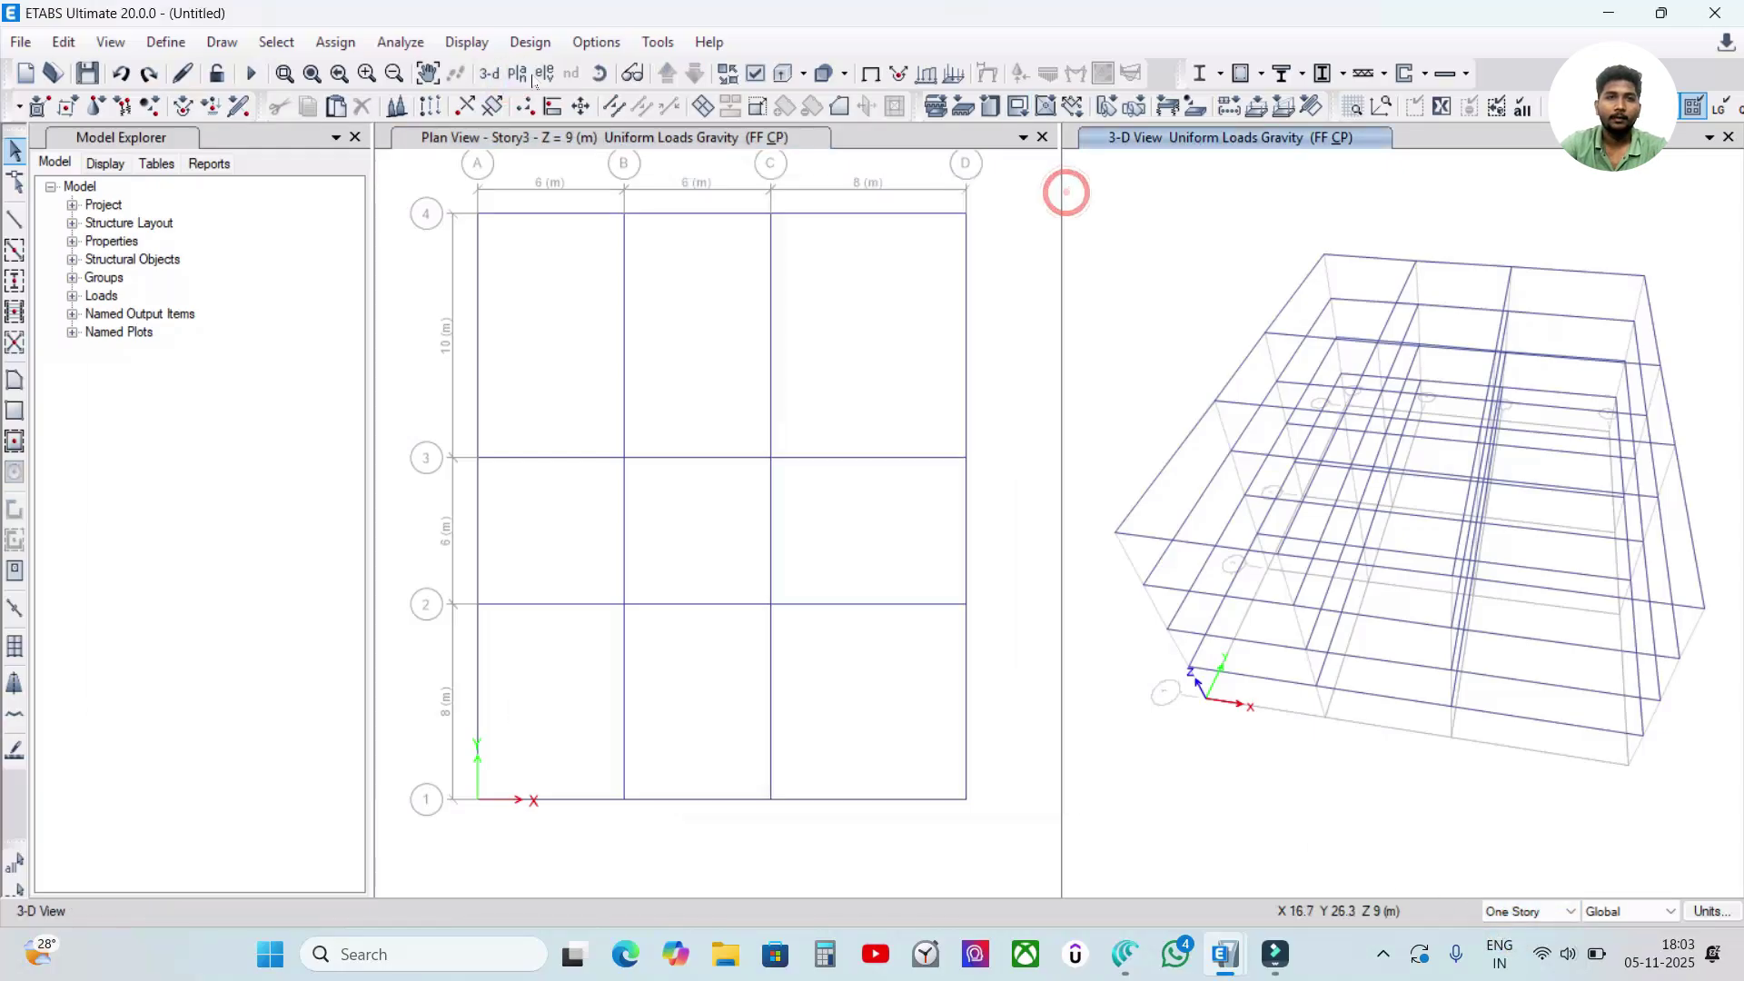
pyautogui.click(489, 72)
# - Window-select all beams in plan on Story3, Story2 and Story1, leaving the Story4 beams out of the selection
pyautogui.moveTo(433, 174); pyautogui.dragTo(984, 829)
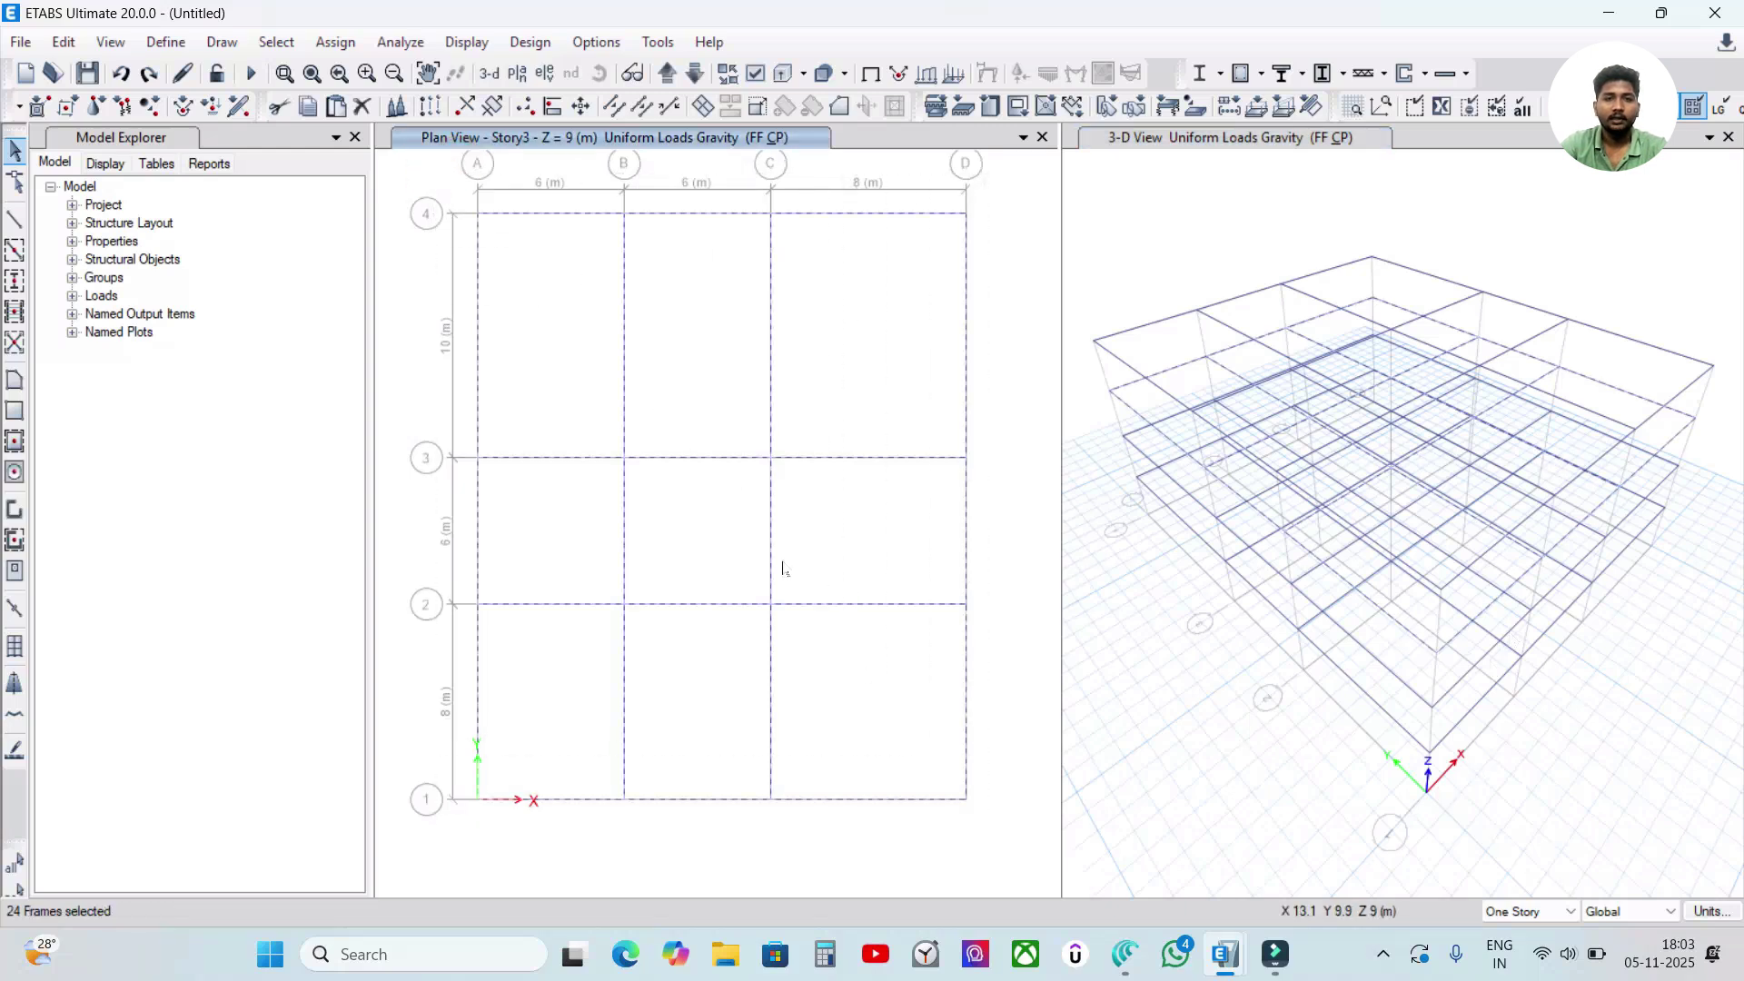
pyautogui.click(695, 74)
pyautogui.moveTo(427, 178); pyautogui.dragTo(994, 872)
pyautogui.click(695, 74)
pyautogui.moveTo(427, 163); pyautogui.dragTo(673, 527)
pyautogui.click(695, 74)
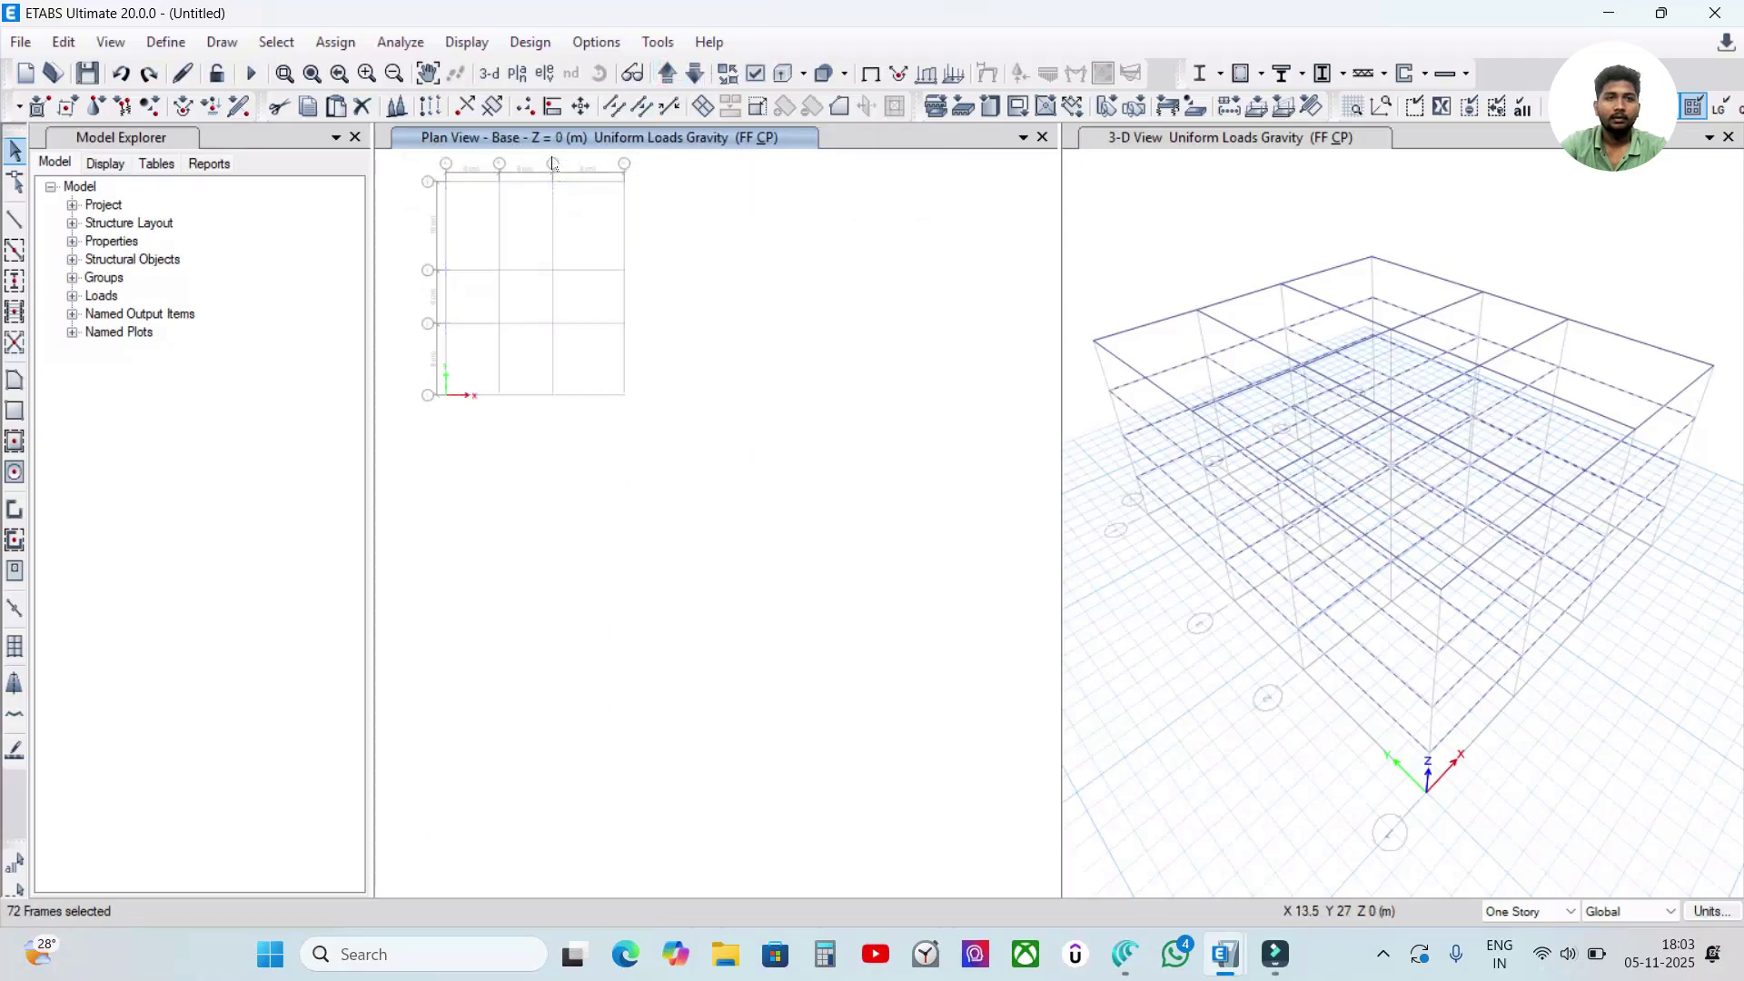
# - Bring the plan view back to Story2 and check the selected beams there
pyautogui.click(668, 74)
pyautogui.click(668, 74)
pyautogui.scroll(5, 603, 233)
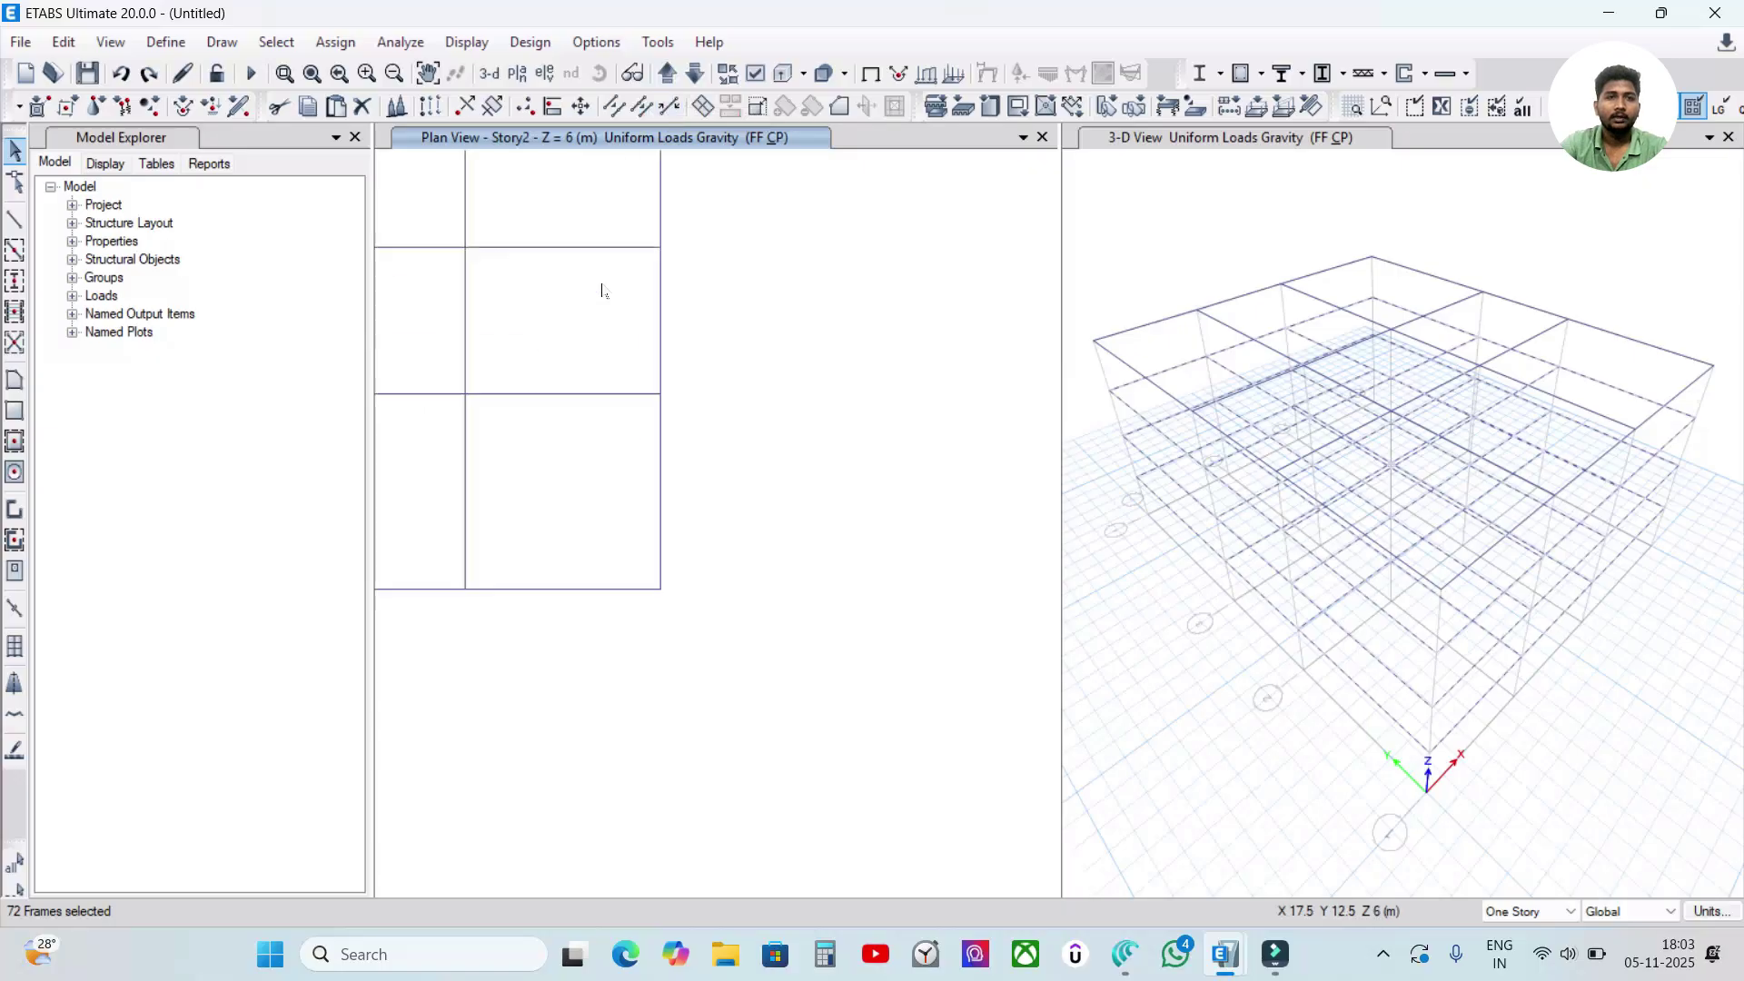
pyautogui.scroll(-4, 791, 490)
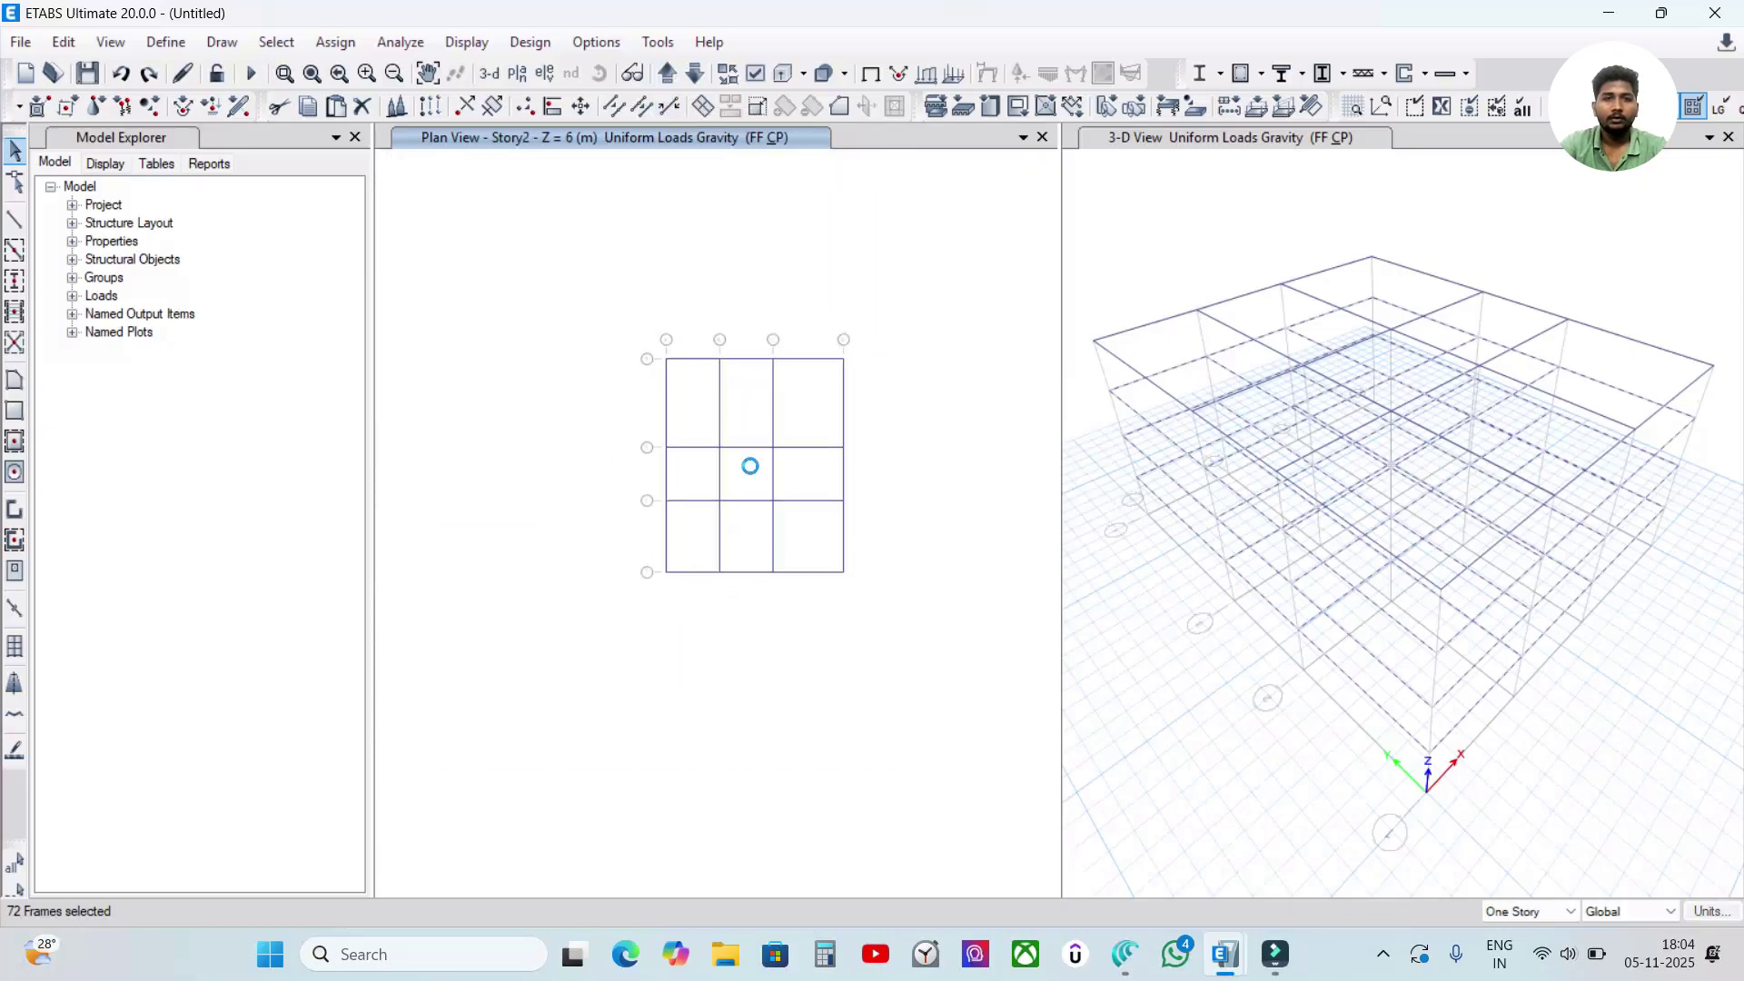
pyautogui.scroll(4, 750, 470)
pyautogui.moveTo(745, 399); pyautogui.dragTo(705, 477, button='middle')
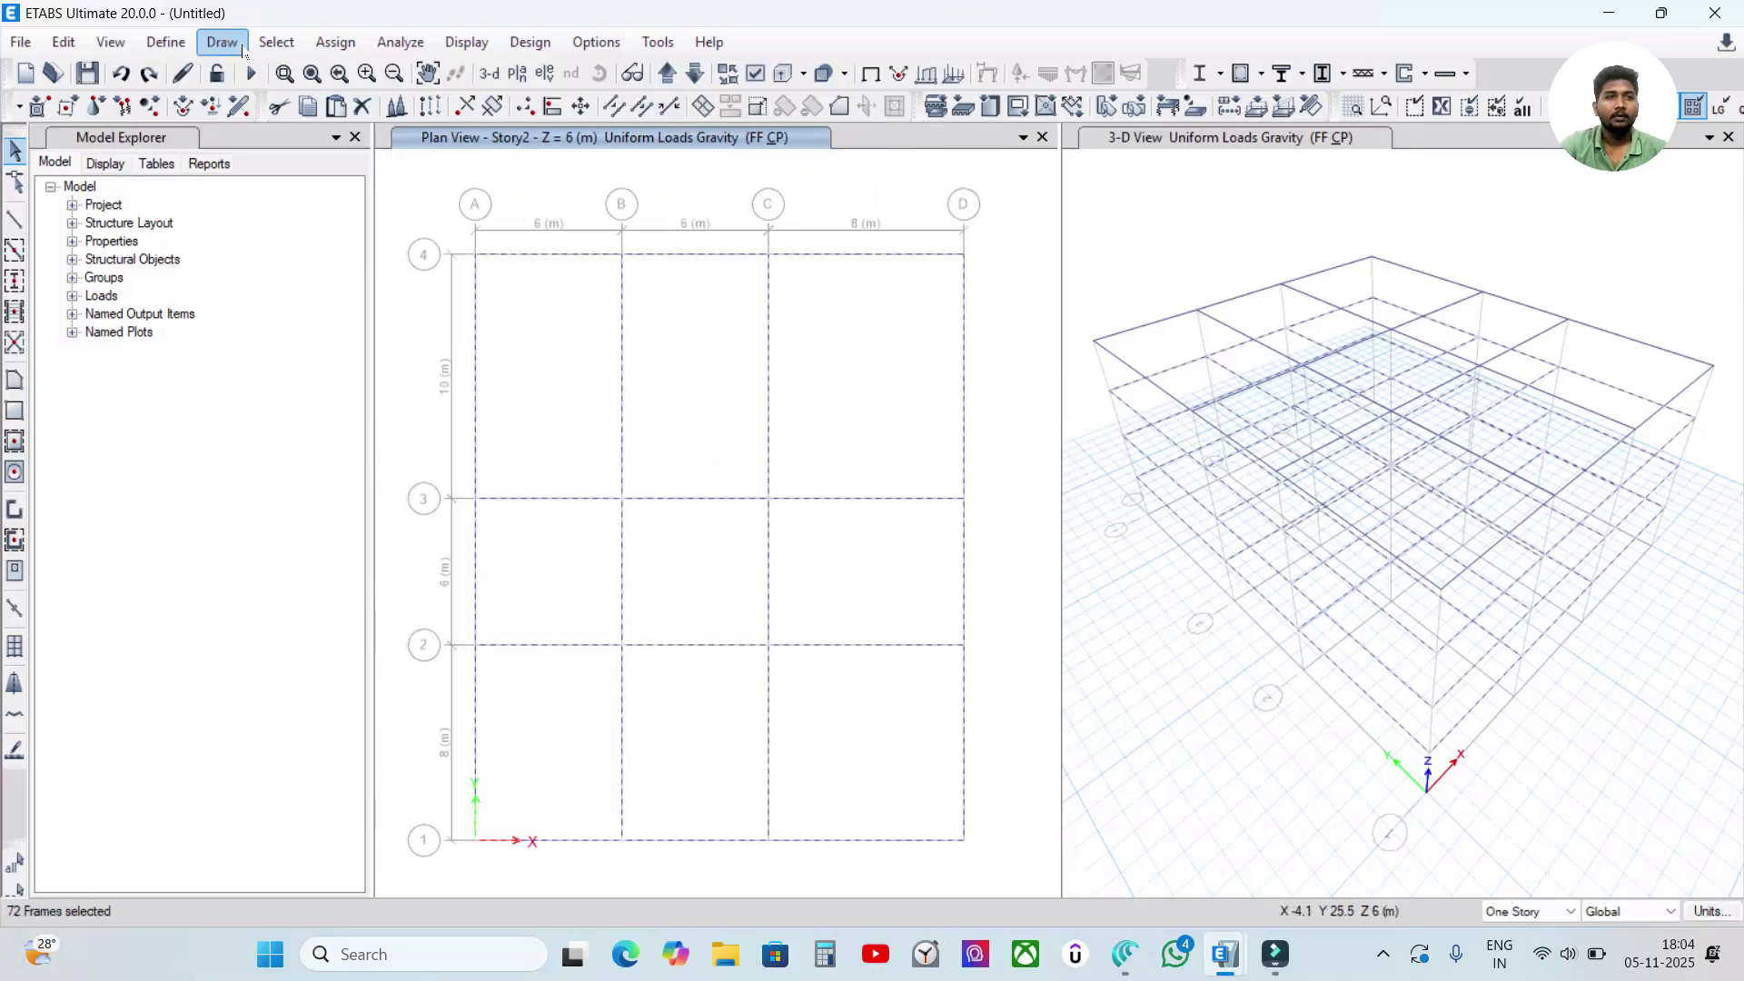
# - Open the distributed frame load assignment for the selected beams and choose the wall load pattern
pyautogui.click(335, 41)
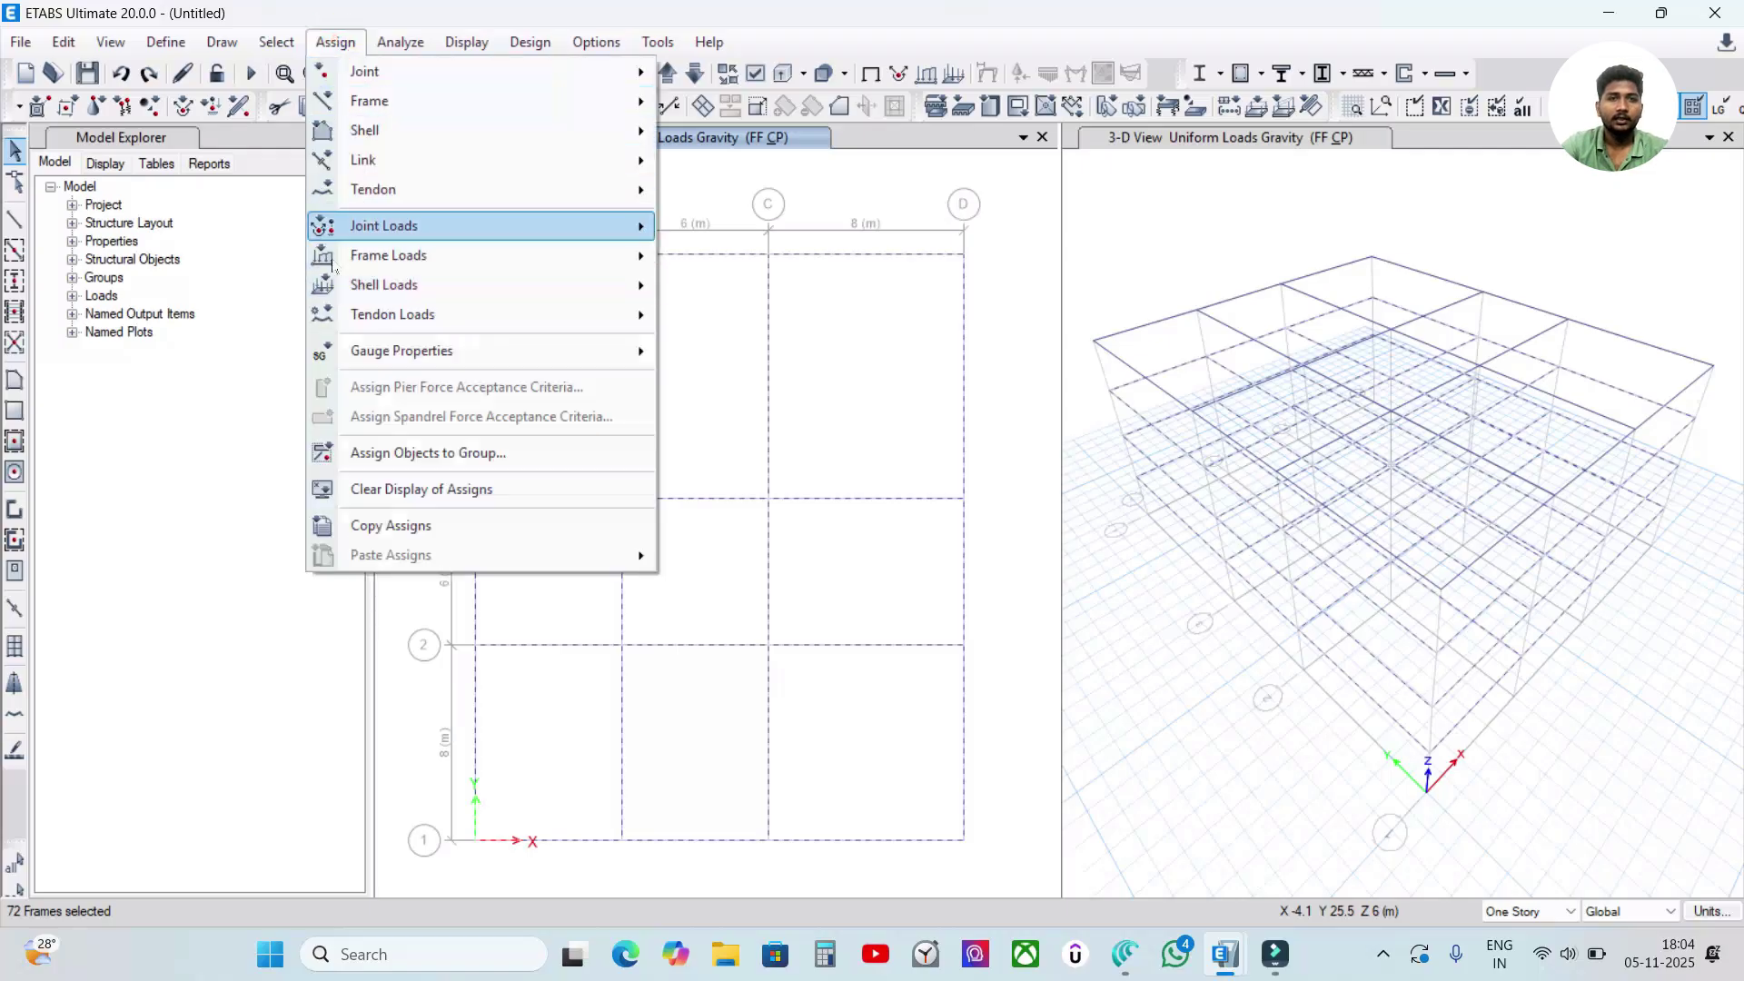
pyautogui.click(423, 258)
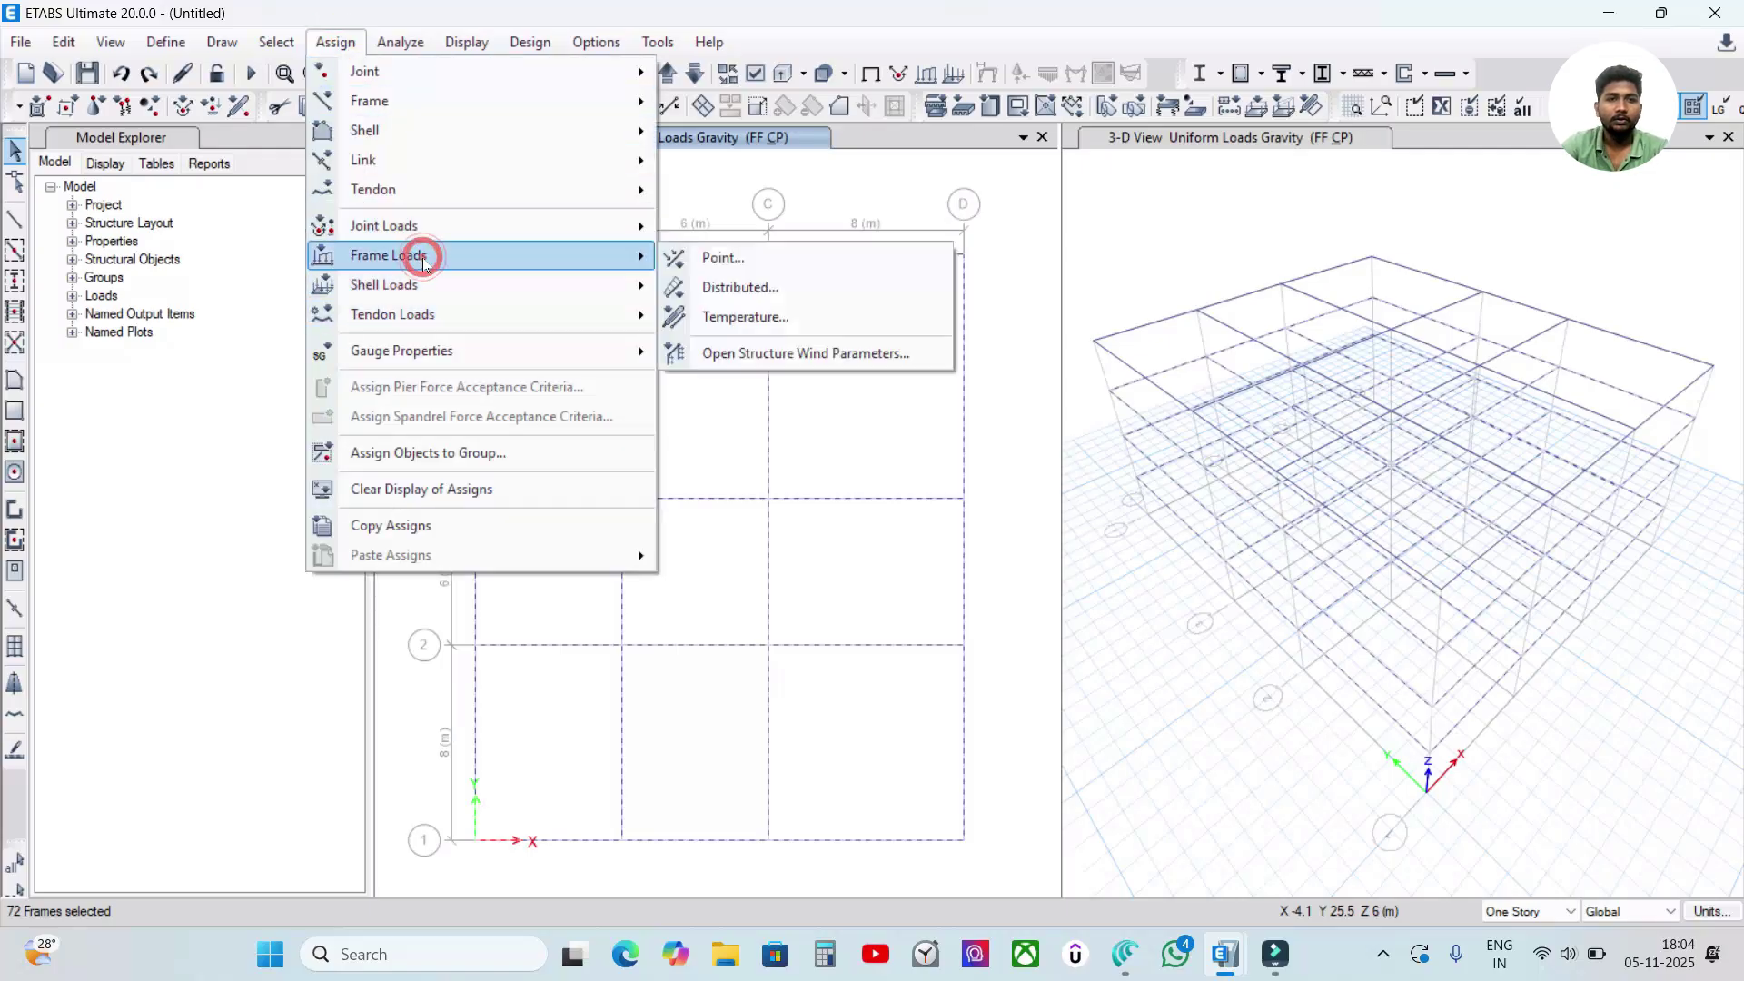
pyautogui.click(760, 289)
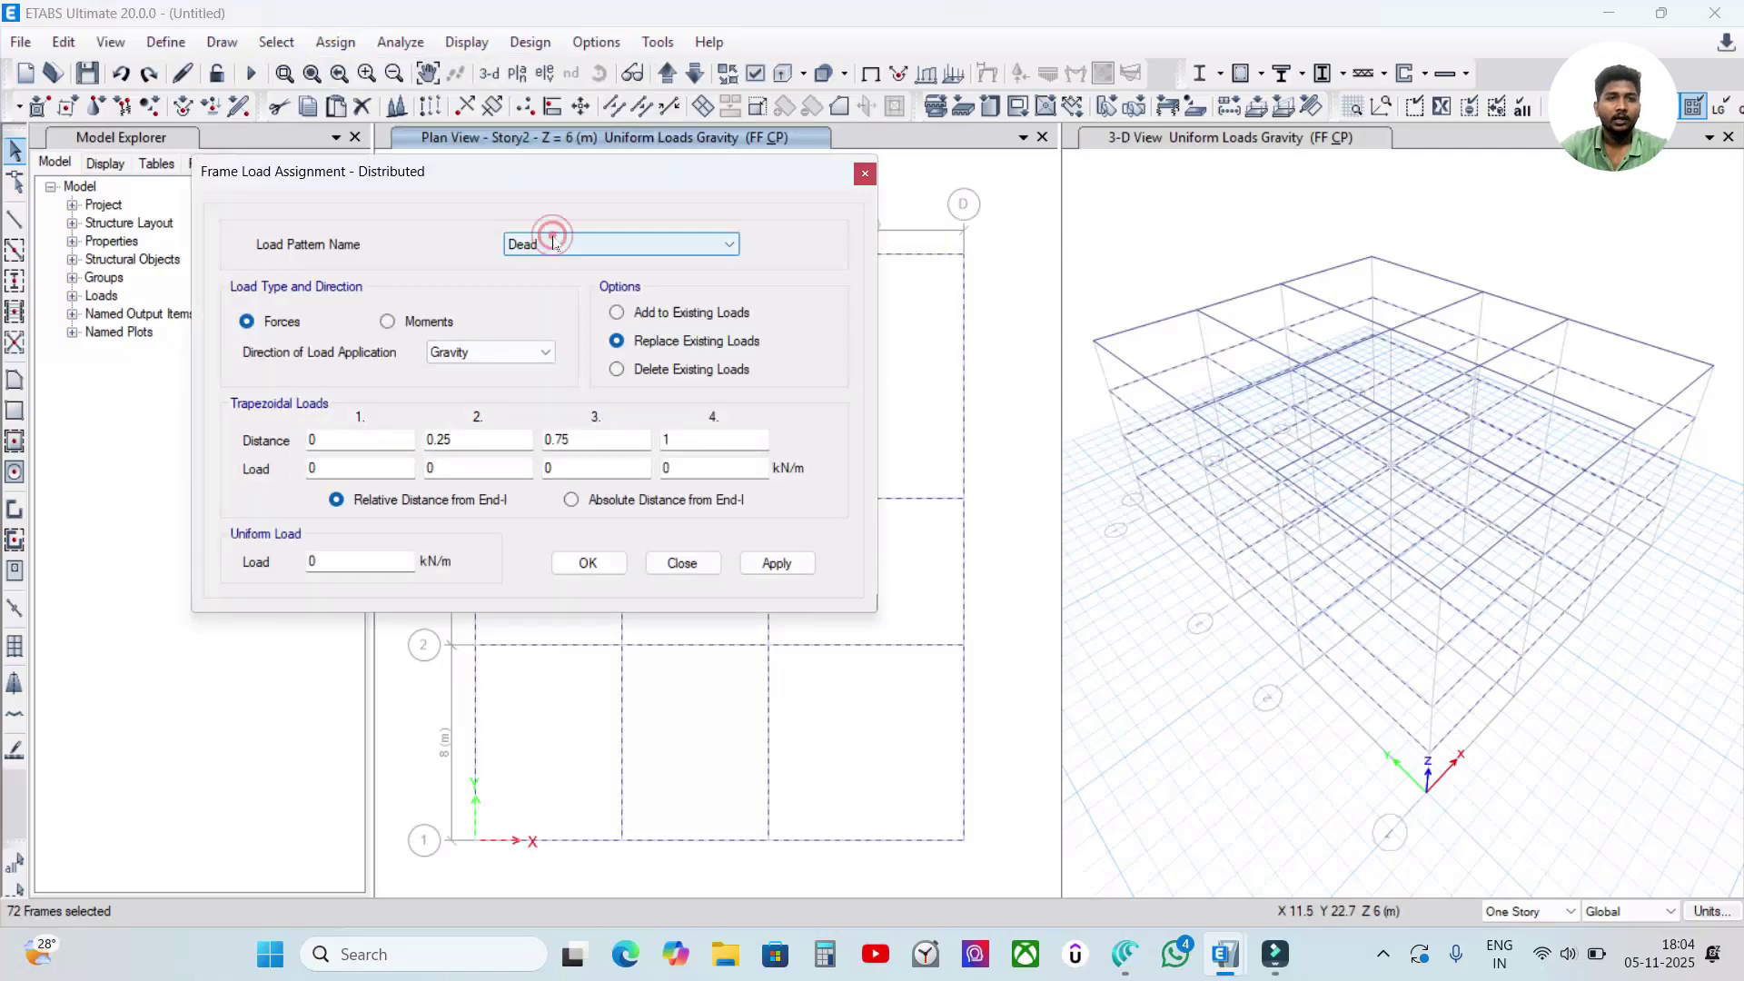
pyautogui.click(545, 244)
pyautogui.click(573, 323)
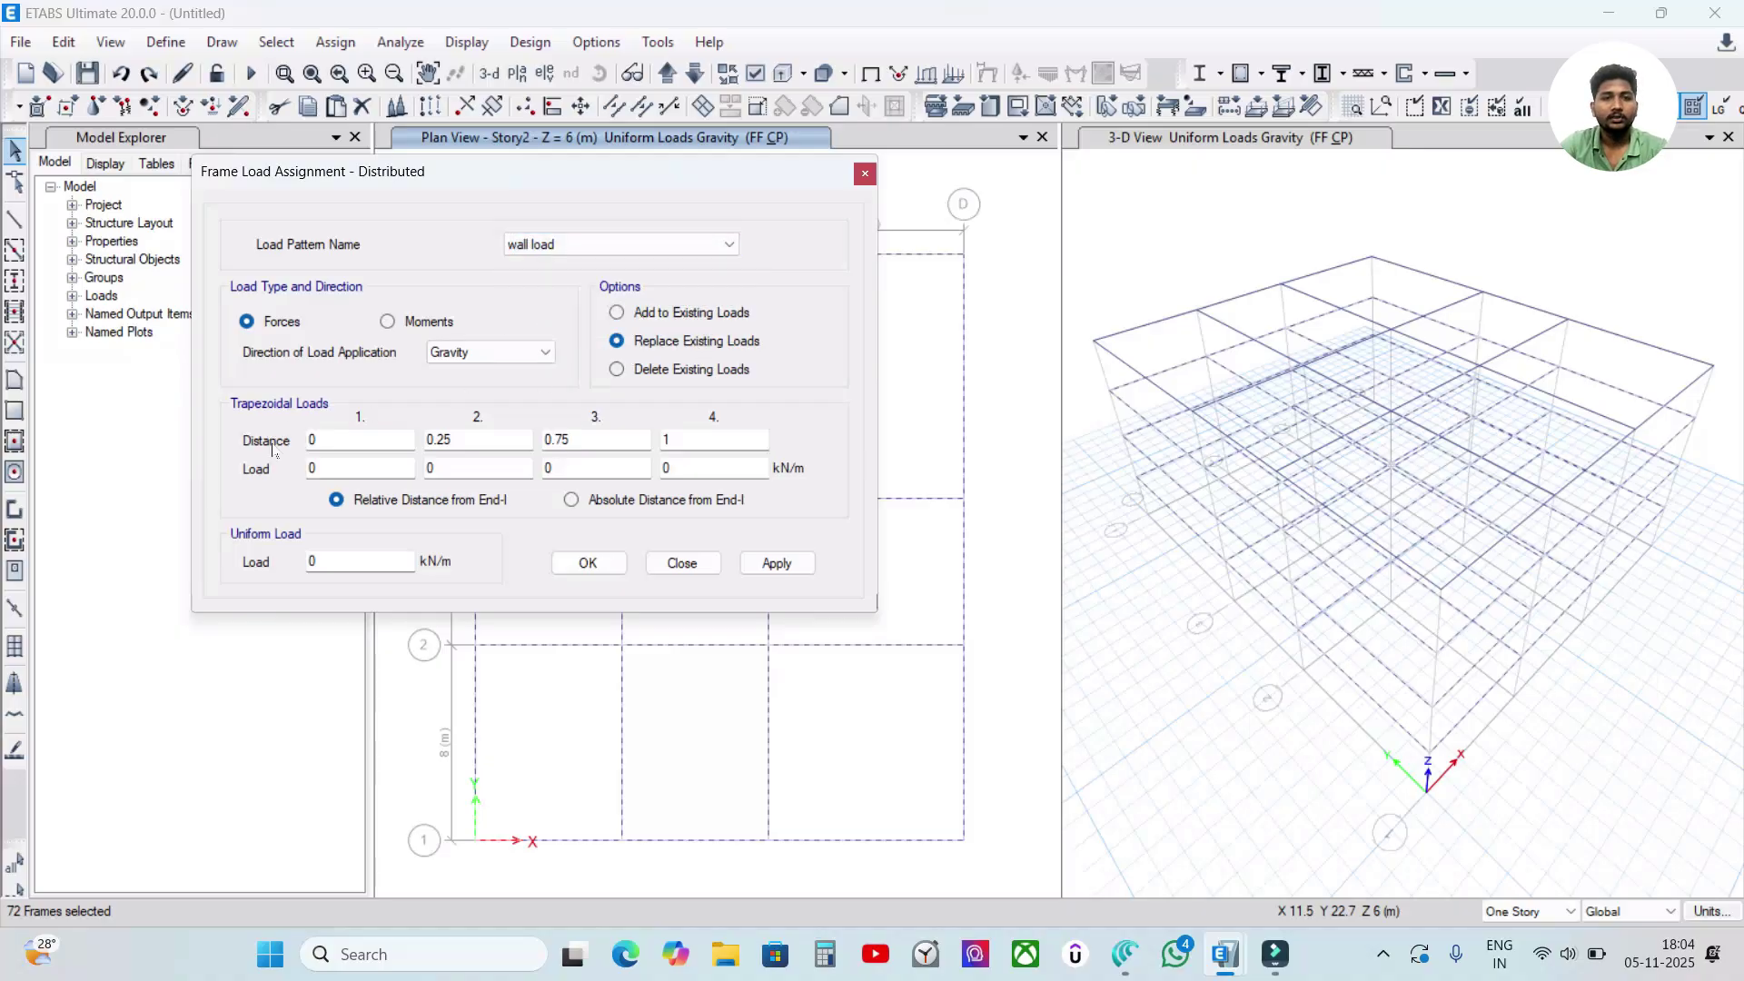
pyautogui.doubleClick(338, 558)
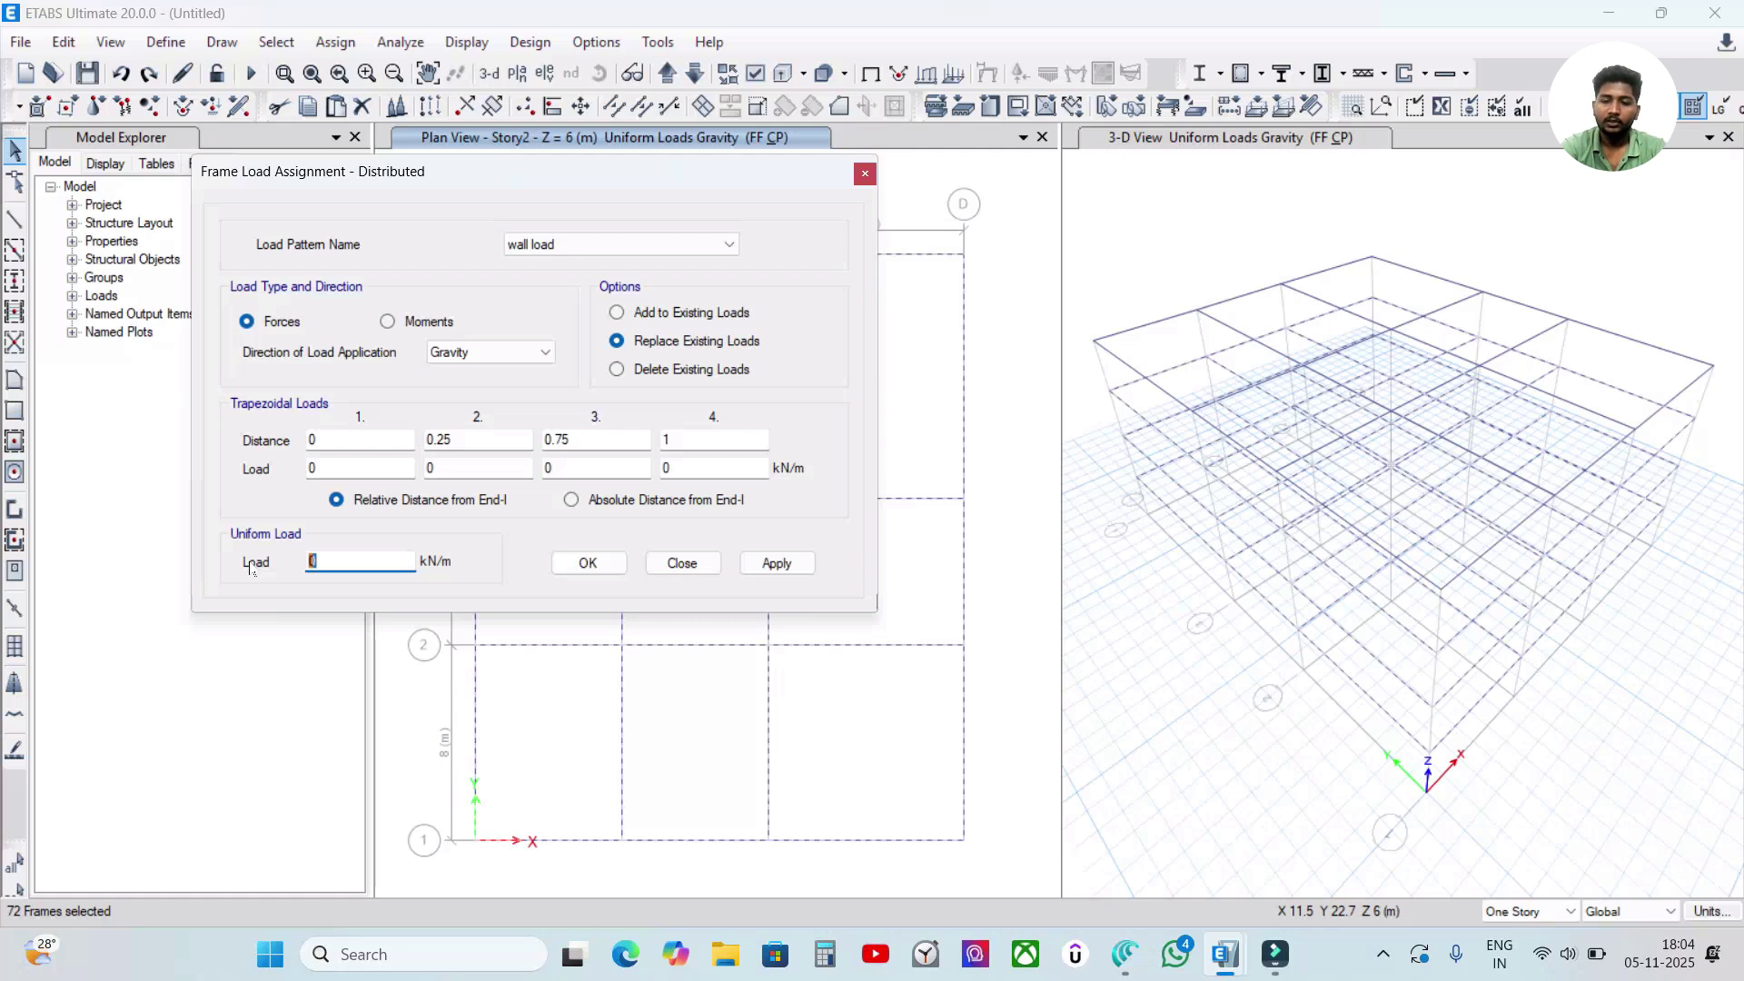
pyautogui.write('0.23*')
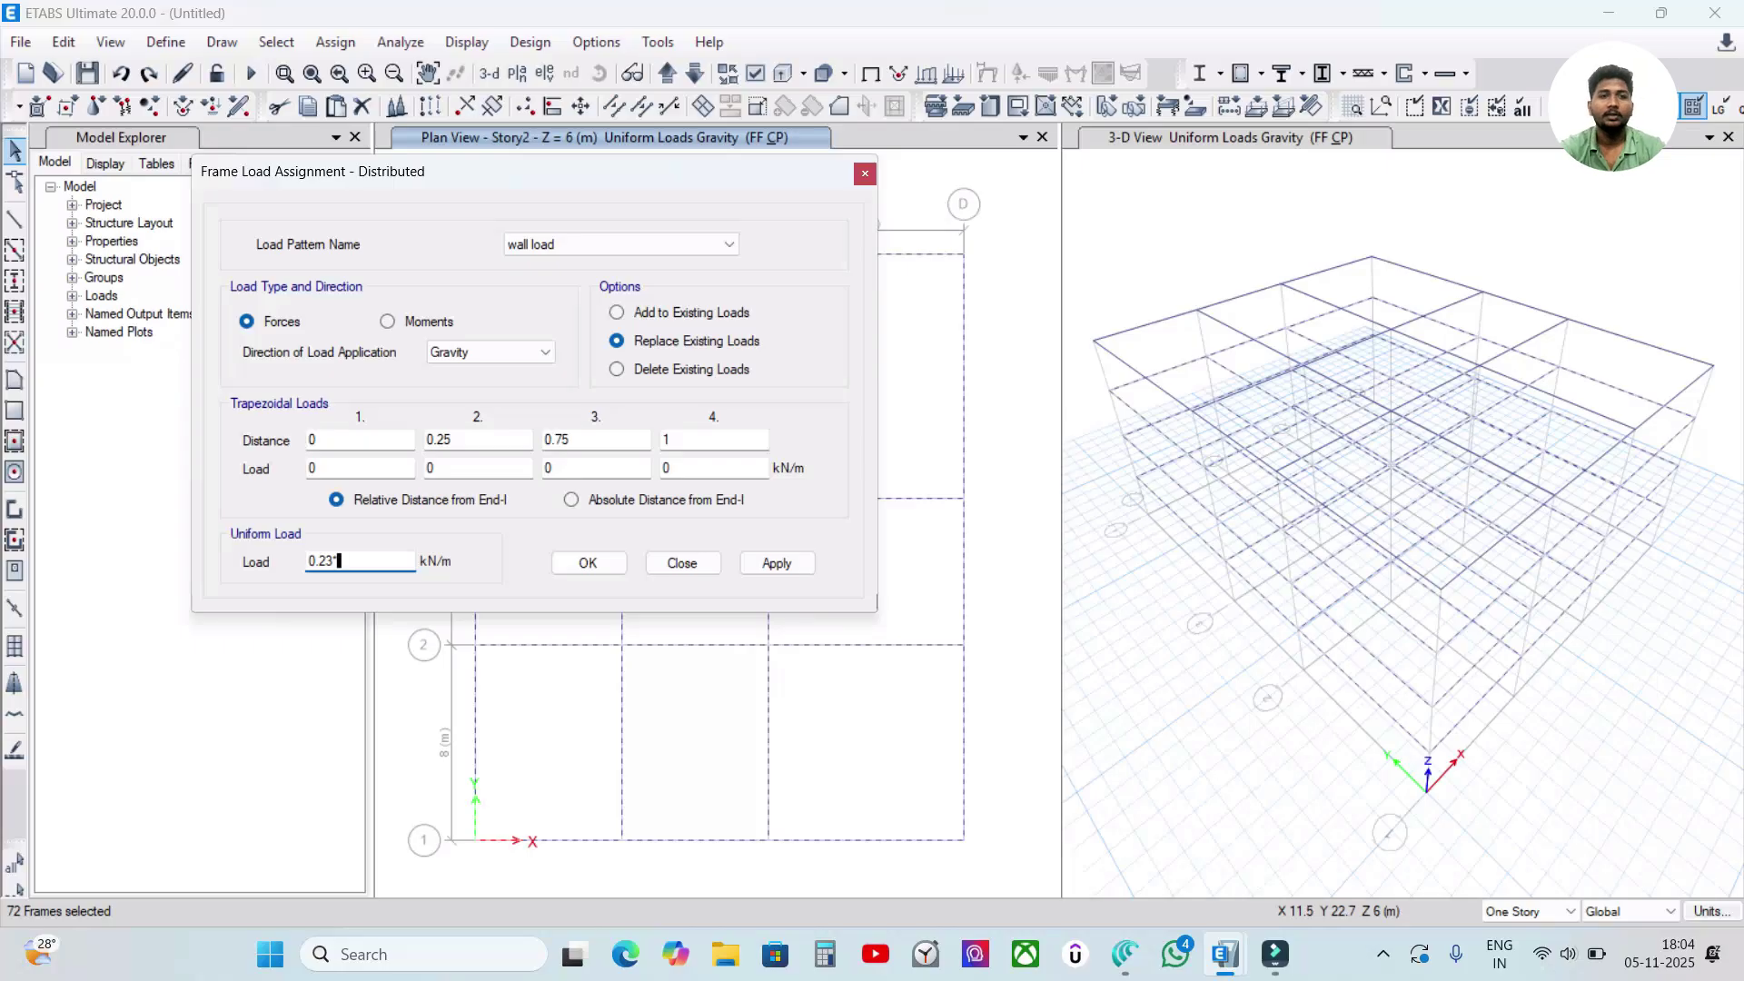
pyautogui.write('20*')
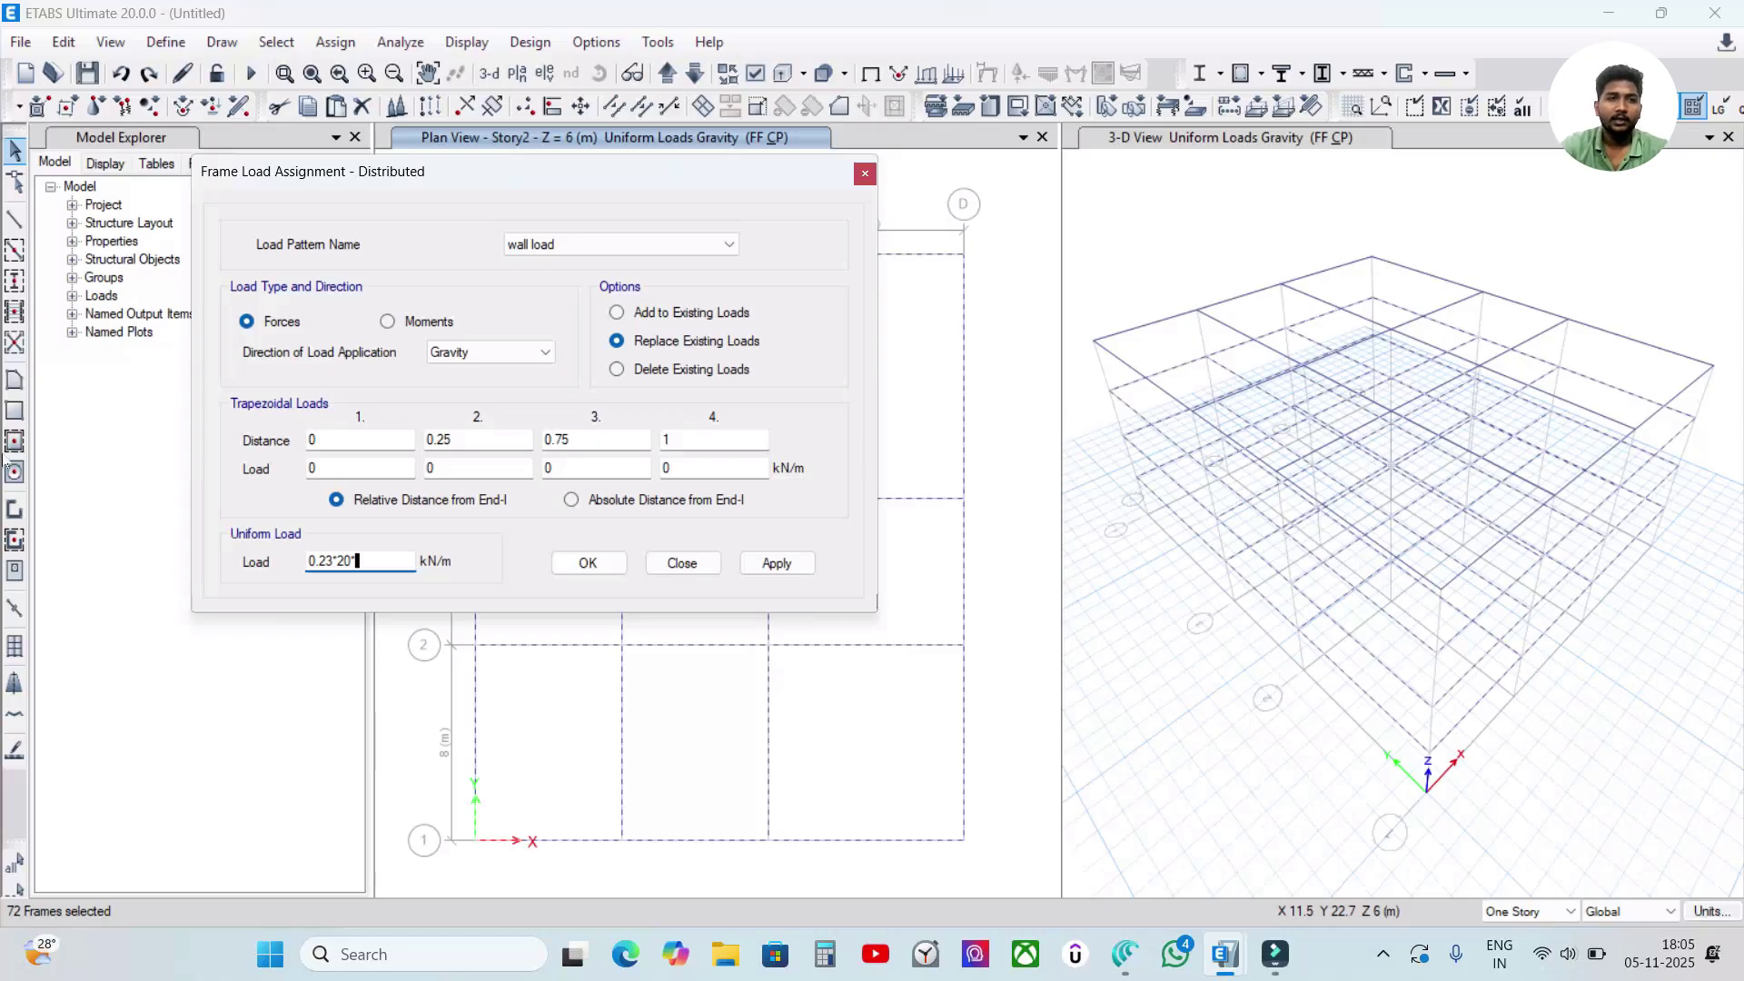
pyautogui.click(381, 571)
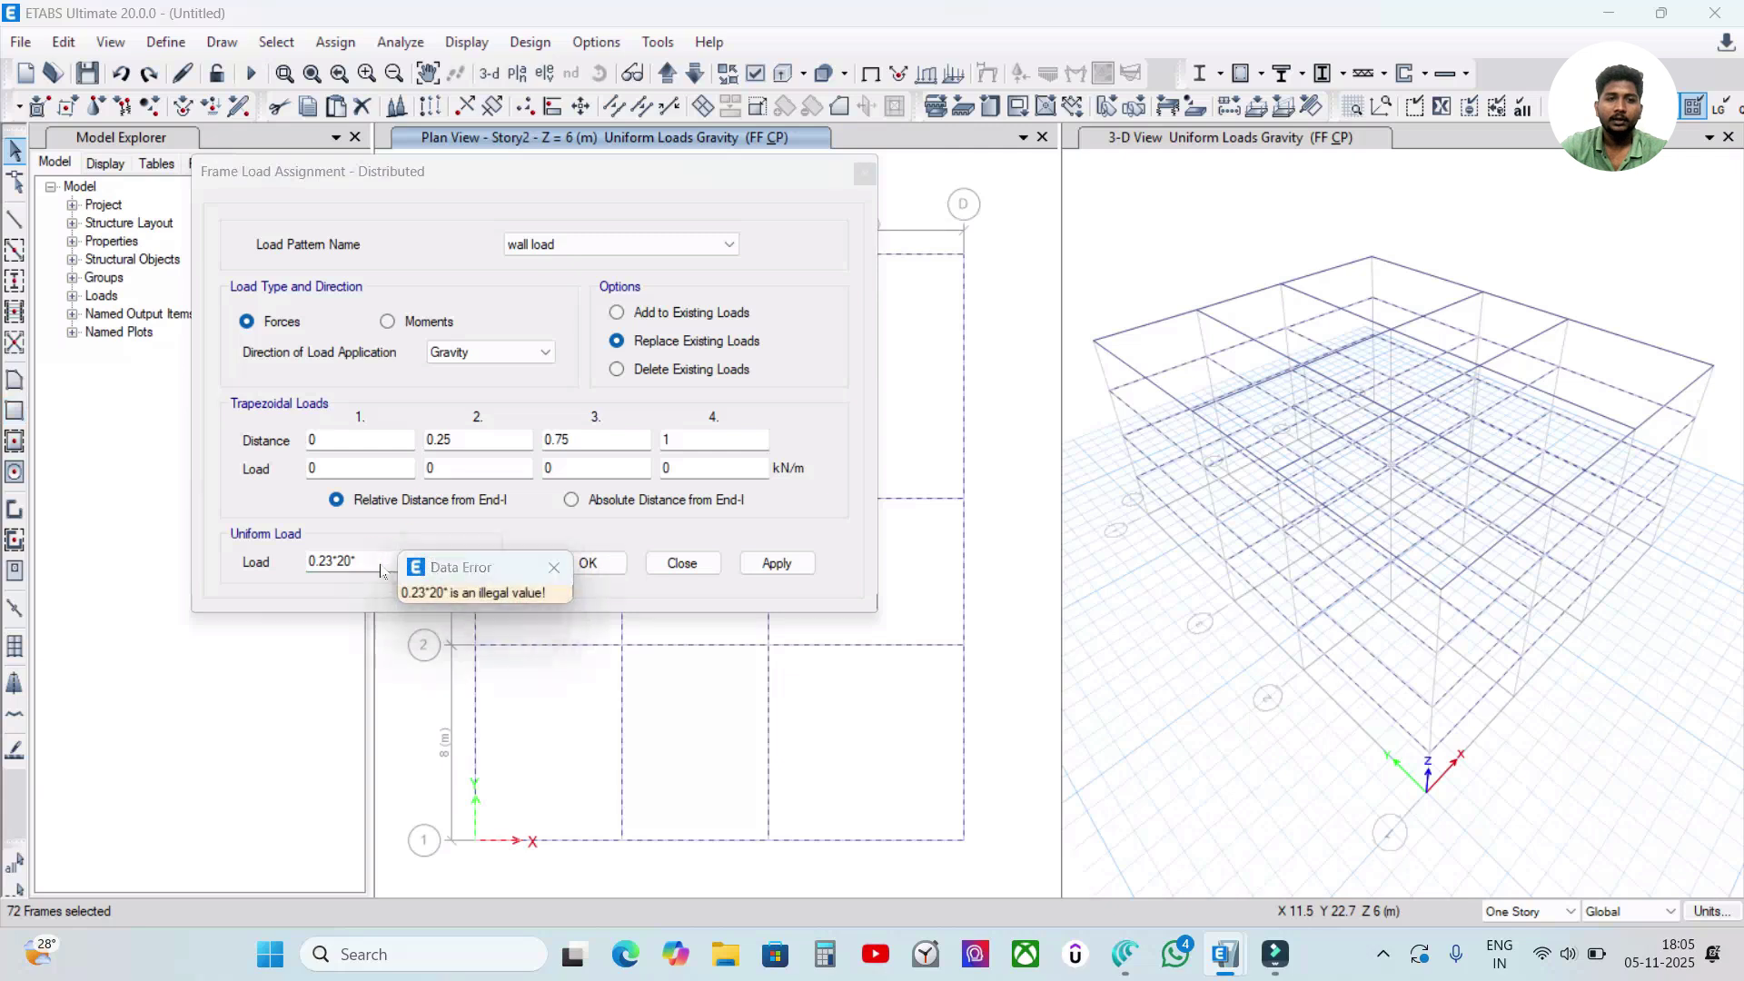
pyautogui.click(552, 569)
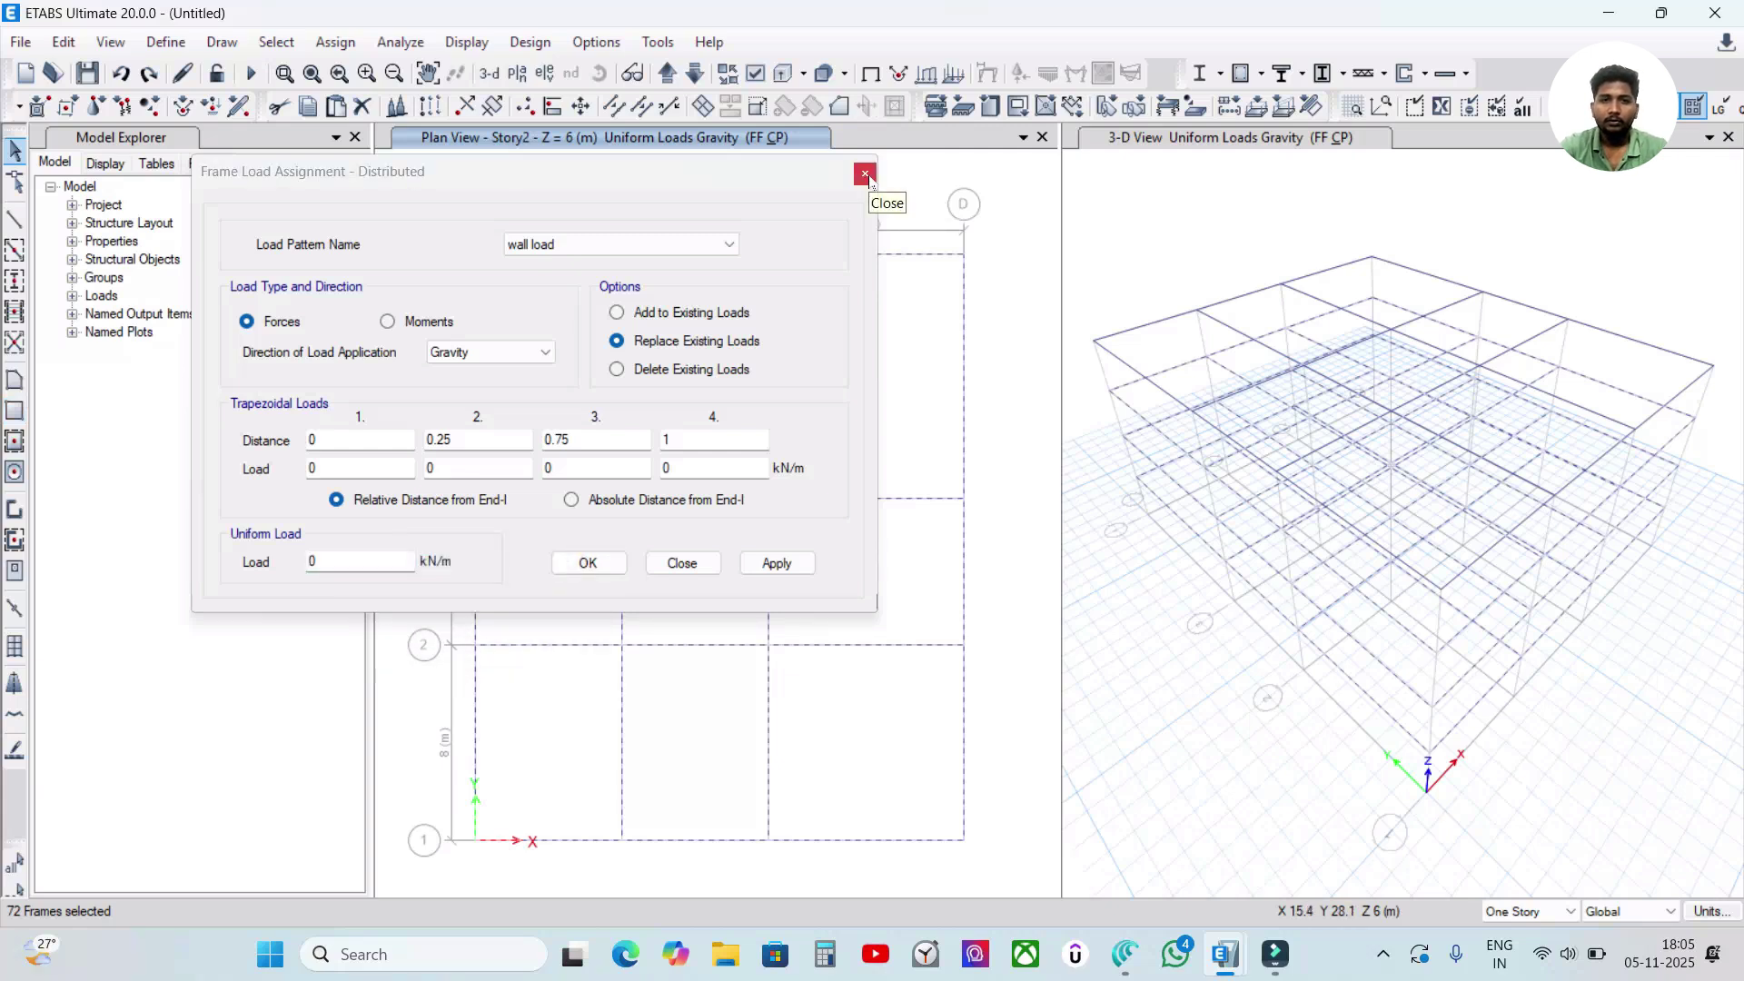
# - Switch to Calculator and compute the wall height as 3 - 0.4
pyautogui.click(824, 954)
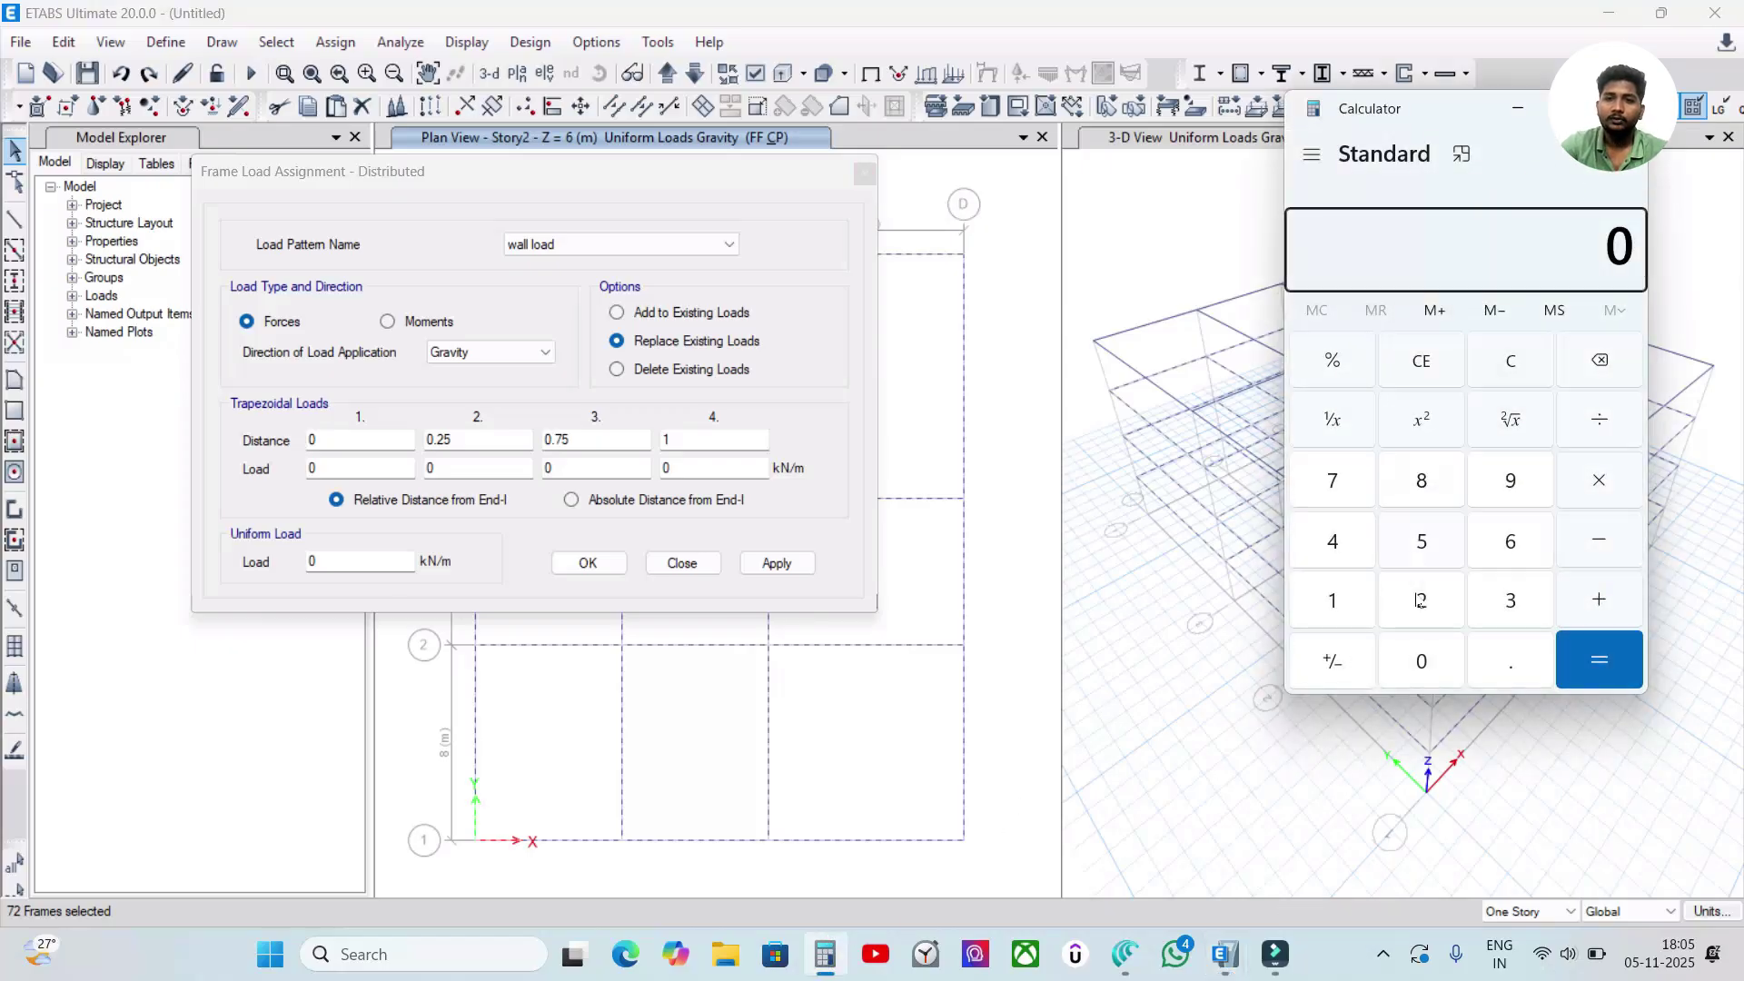
pyautogui.click(1488, 597)
pyautogui.click(1424, 663)
pyautogui.click(1424, 663)
pyautogui.click(1424, 665)
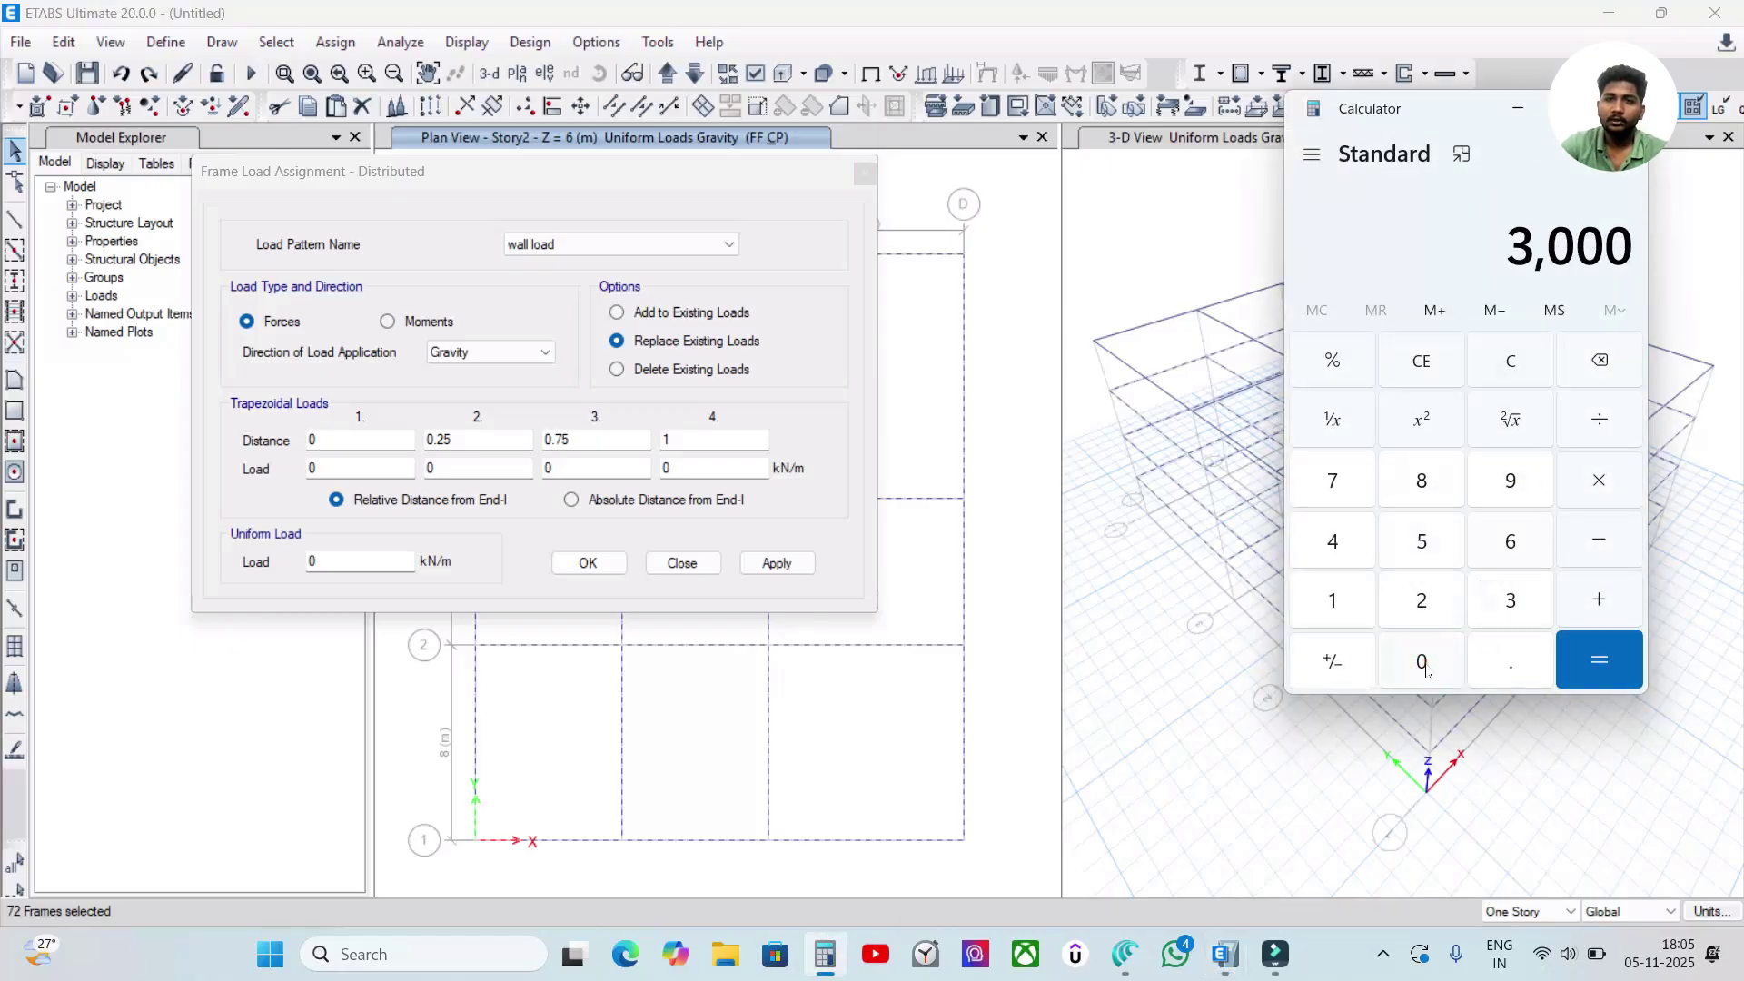
pyautogui.click(1601, 359)
pyautogui.click(1600, 359)
pyautogui.click(1600, 359)
pyautogui.click(1601, 538)
pyautogui.click(1421, 660)
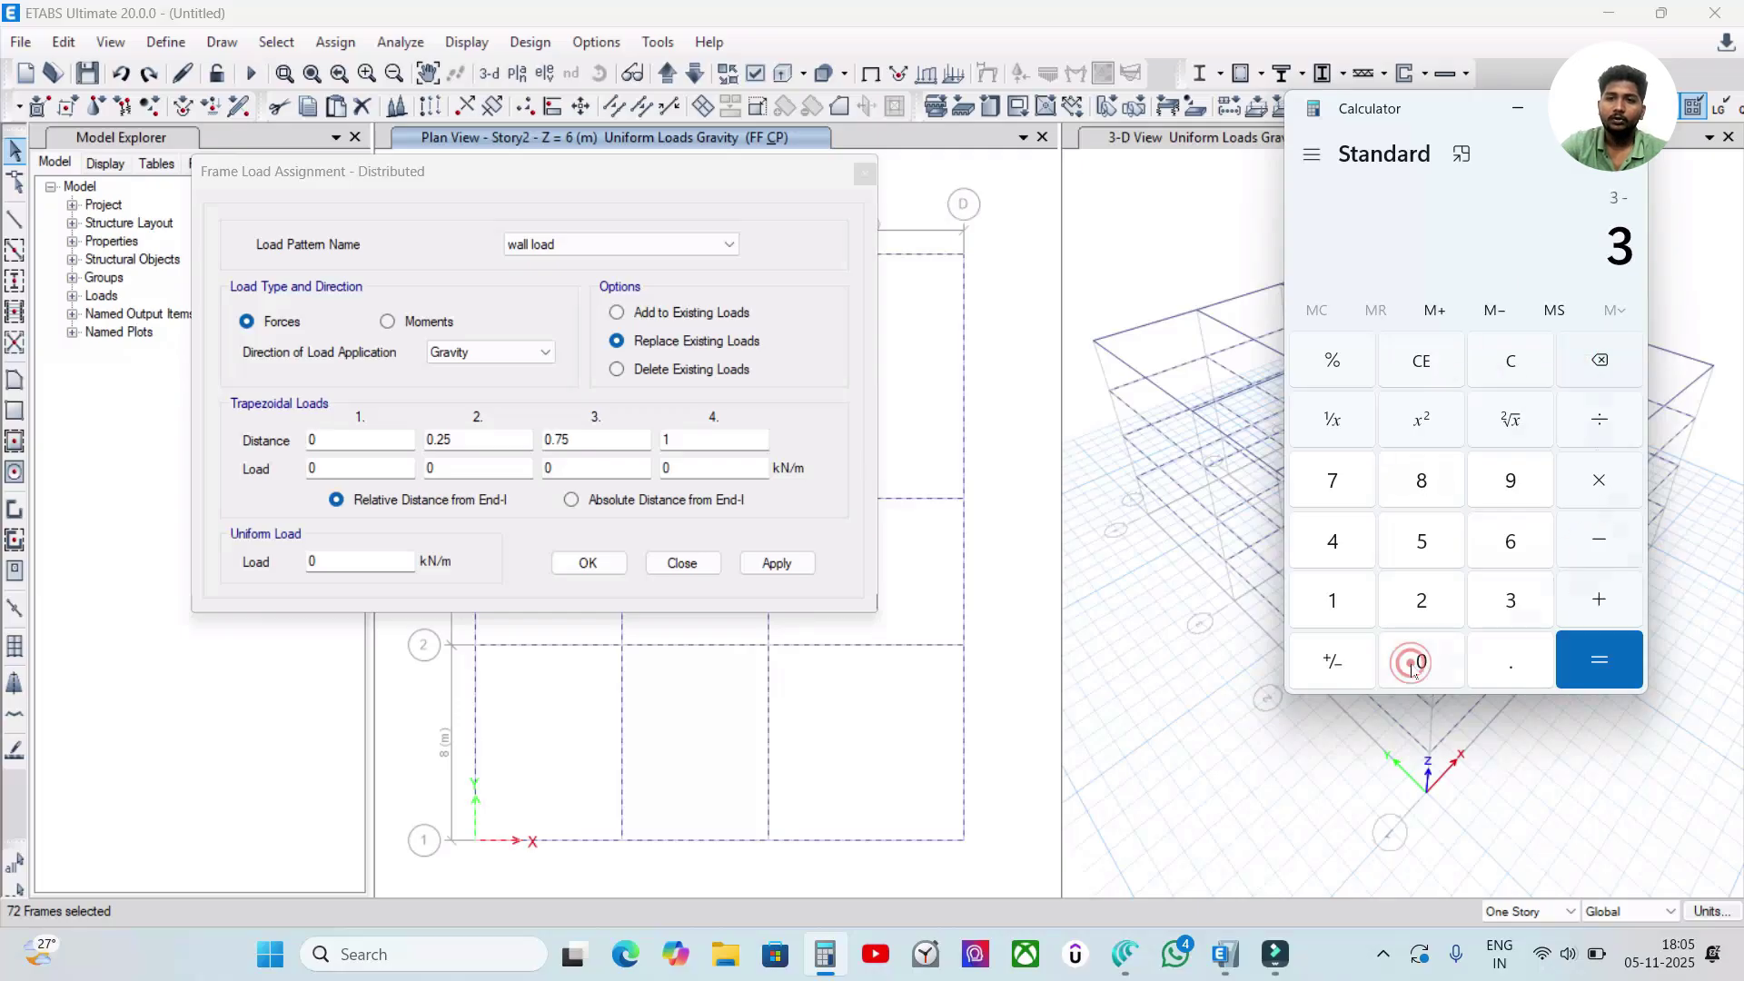
pyautogui.click(1511, 660)
pyautogui.click(1332, 541)
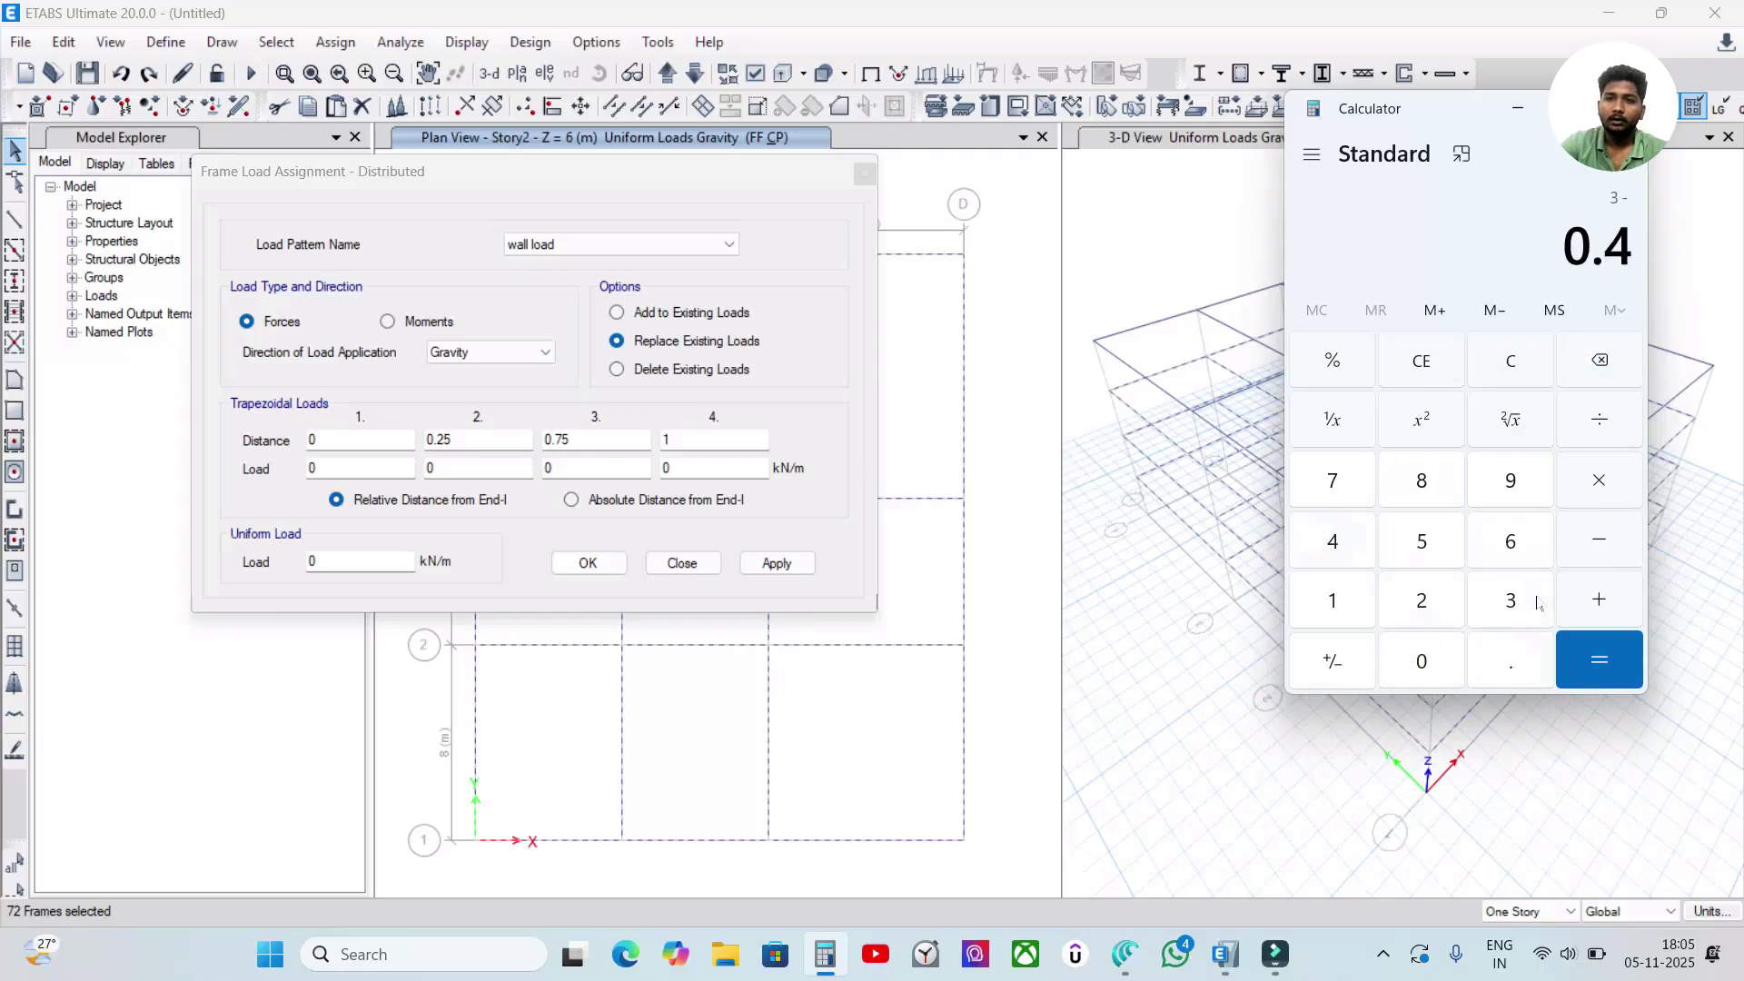
pyautogui.click(1599, 658)
# - Evaluate the uniform wall load as 20*0.23*2.6 in the load field and round the entry to 12 kN/m
pyautogui.click(356, 561)
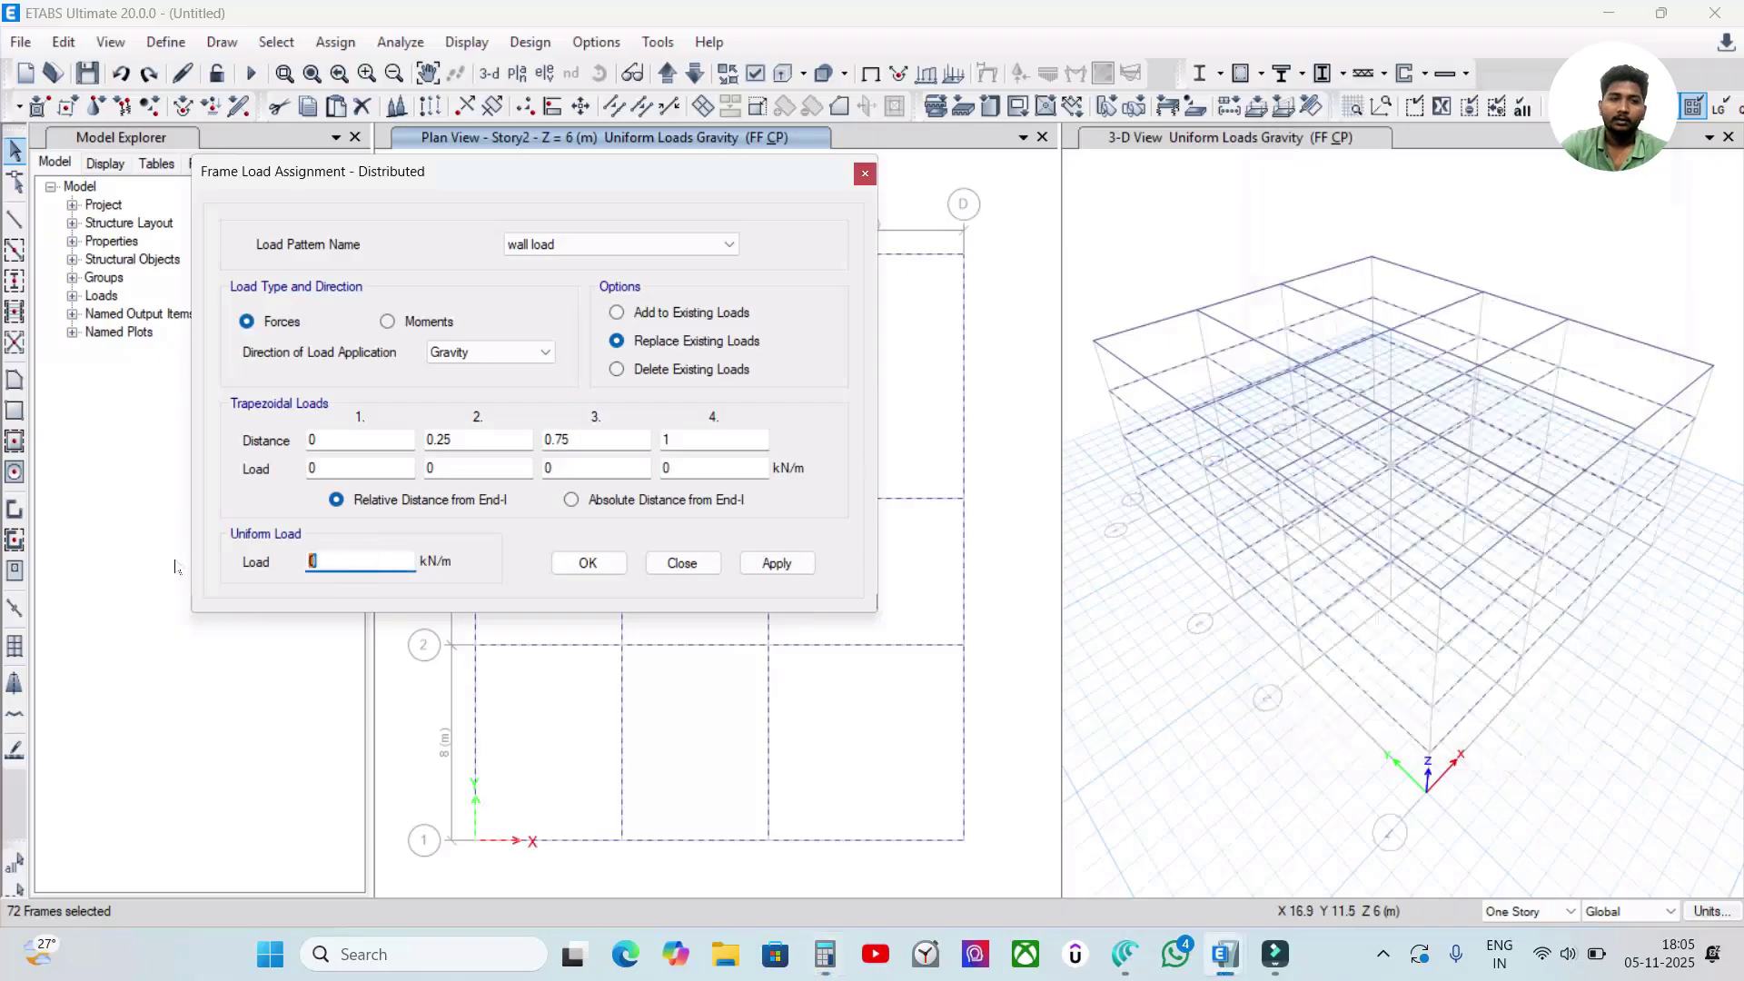
pyautogui.write('20*0.23')
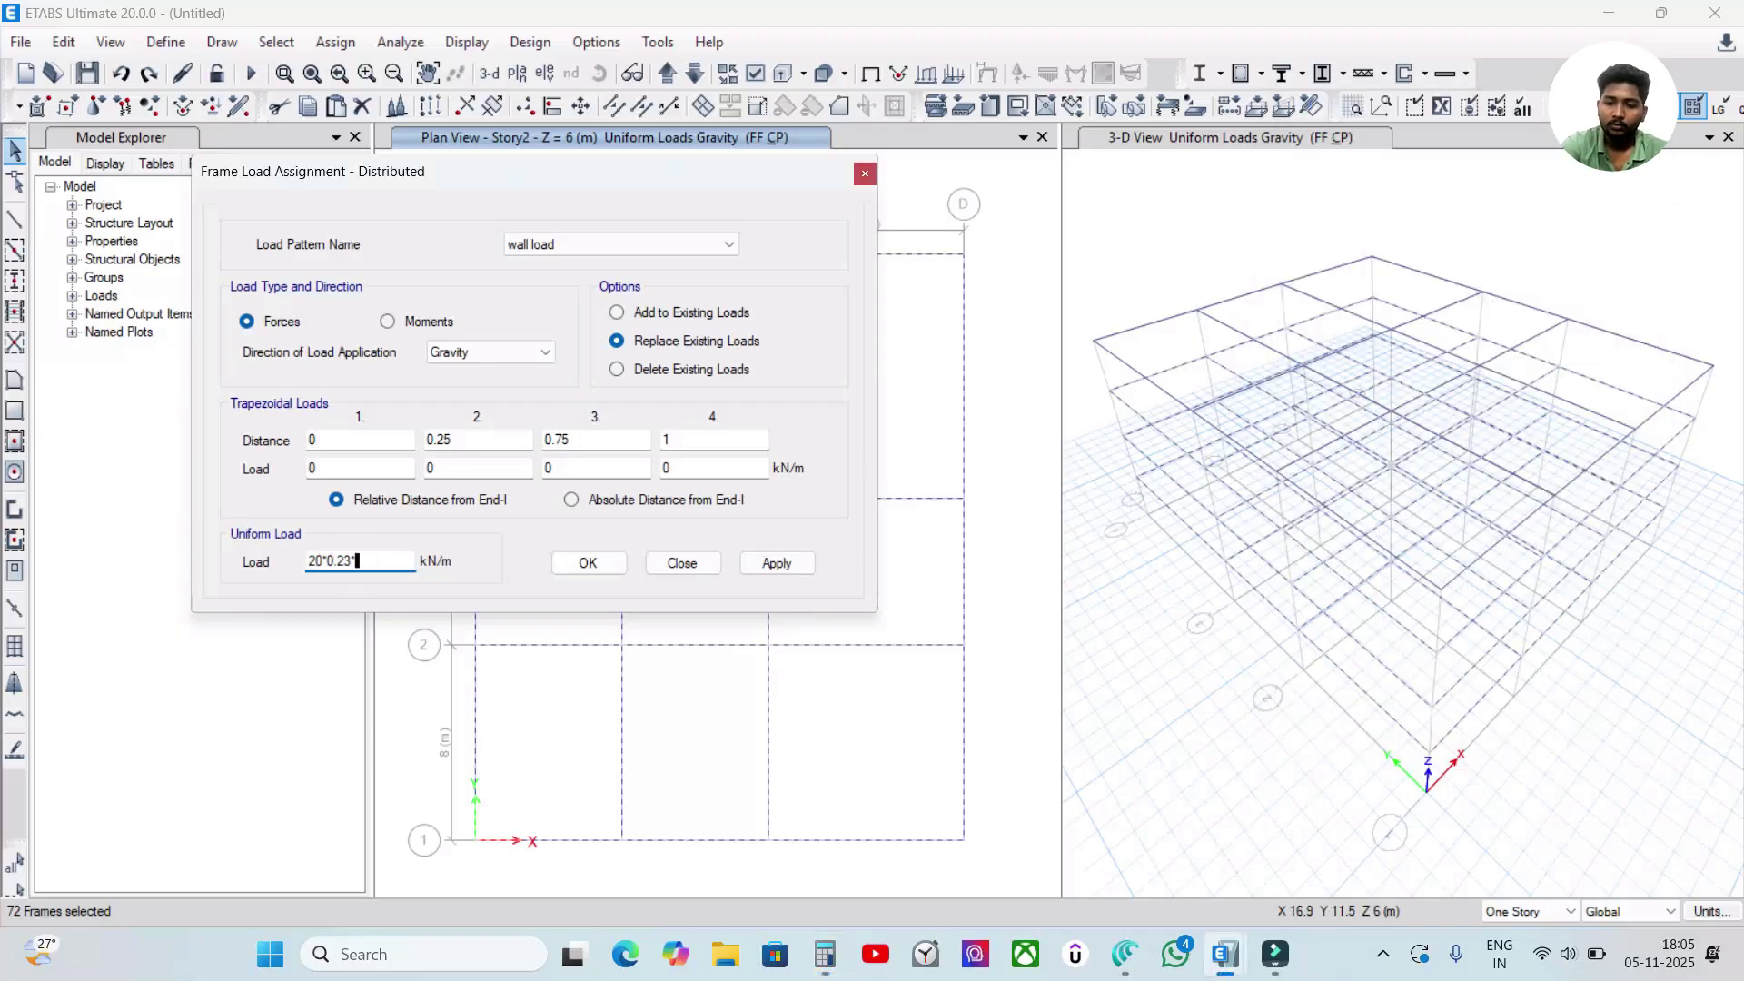
pyautogui.write('*2.6')
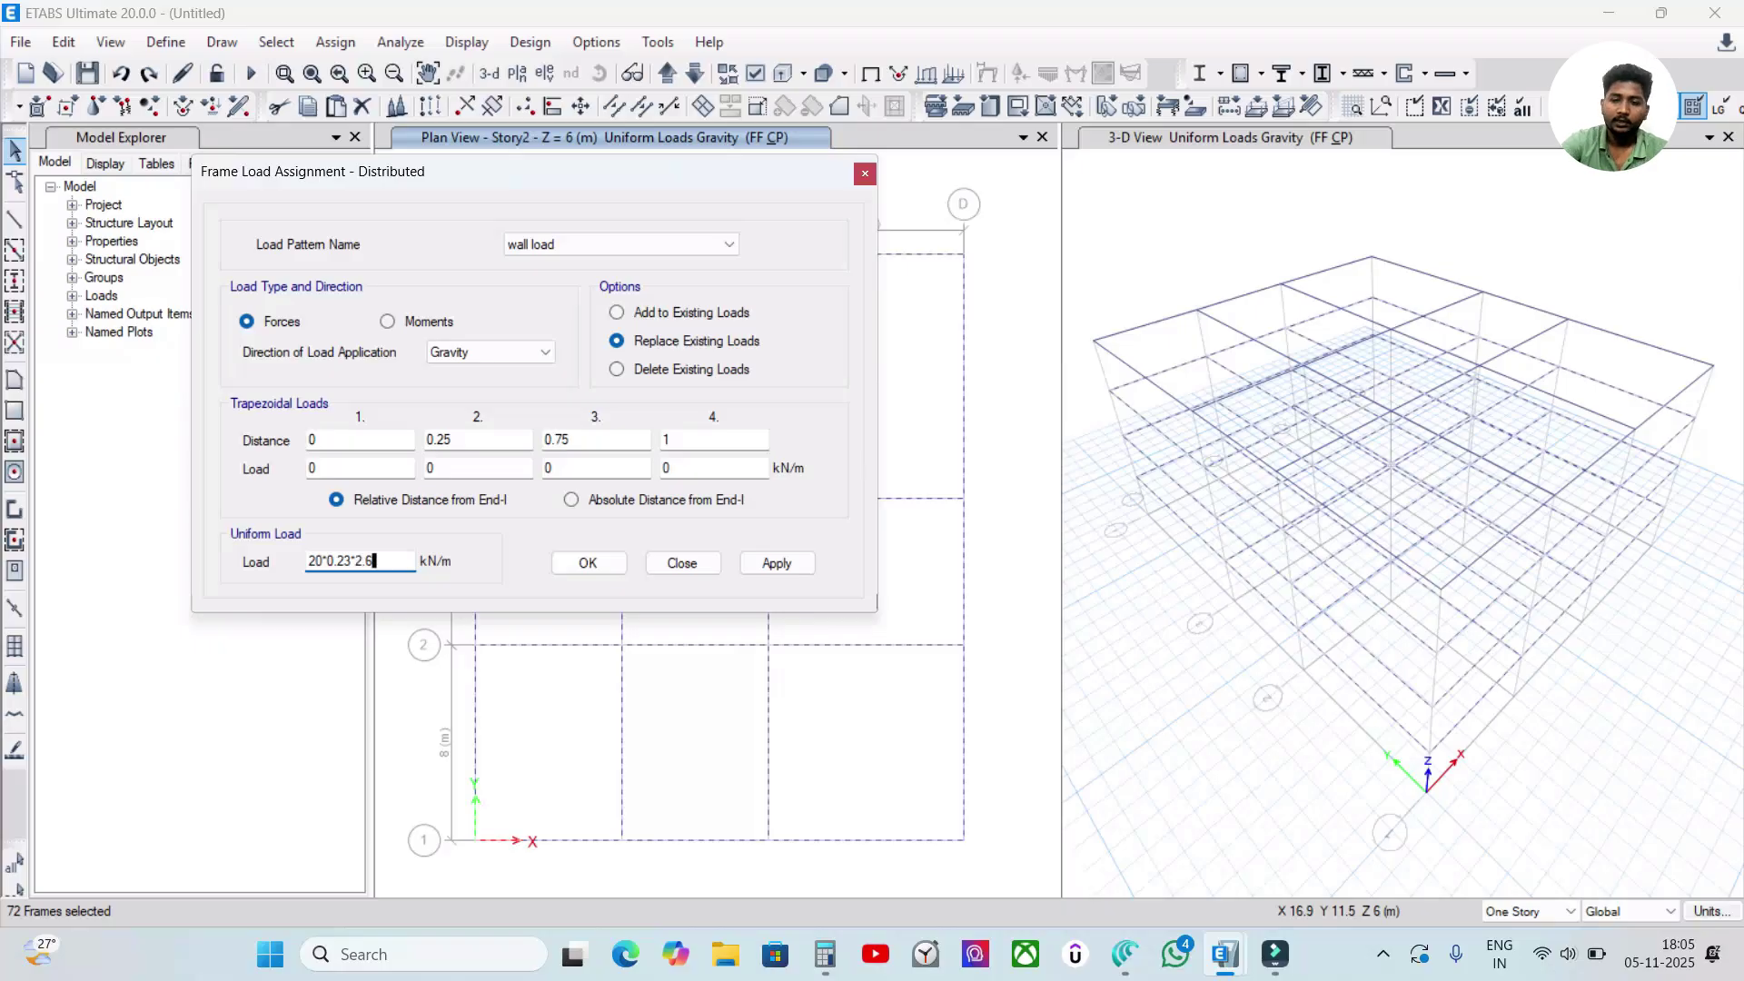
pyautogui.press('Return')
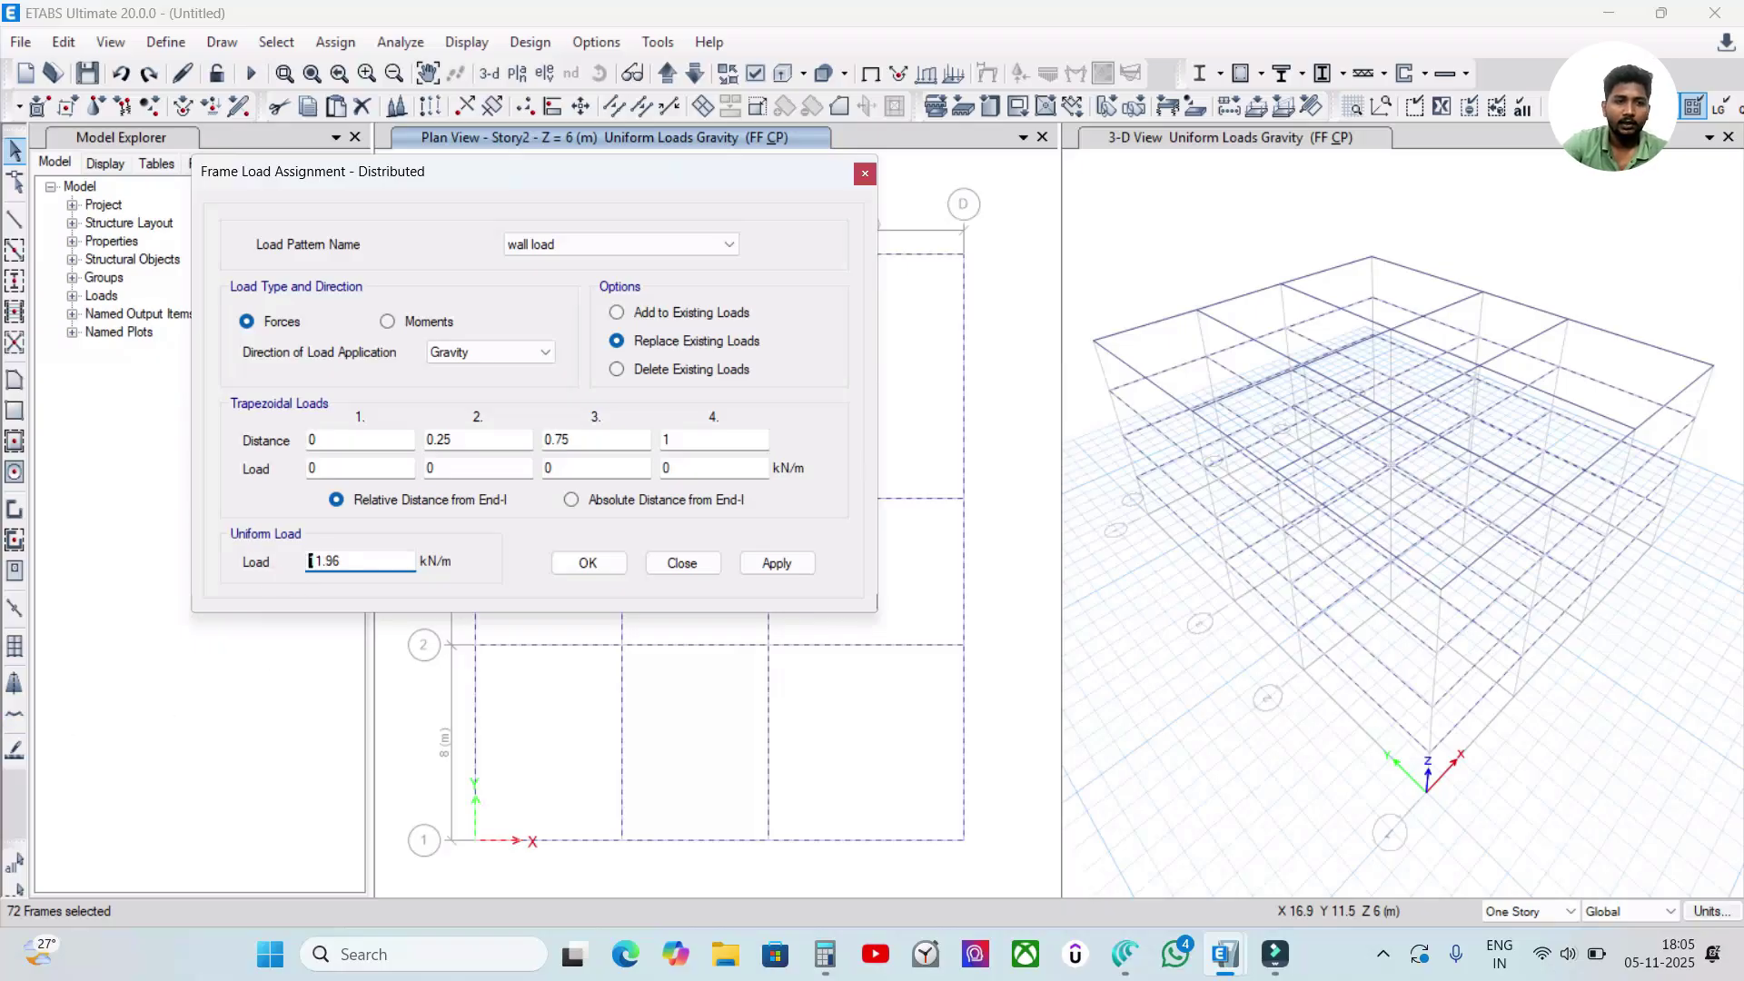
pyautogui.moveTo(370, 560); pyautogui.dragTo(285, 567)
pyautogui.write('12')
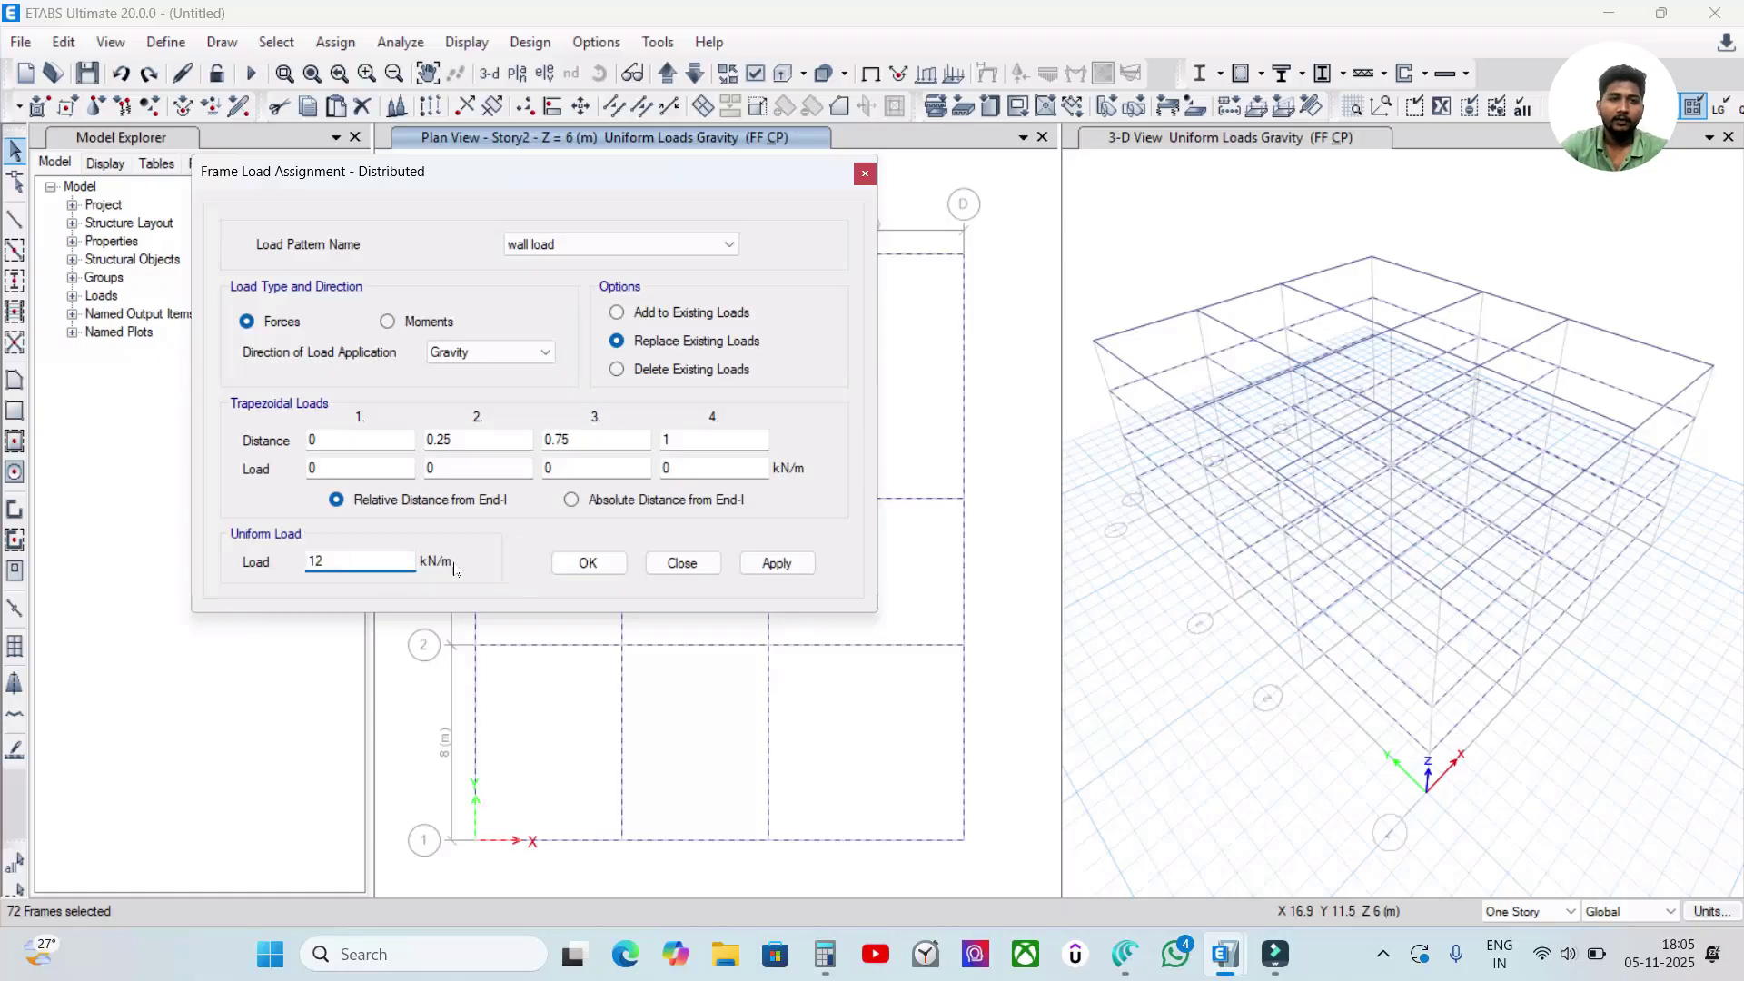
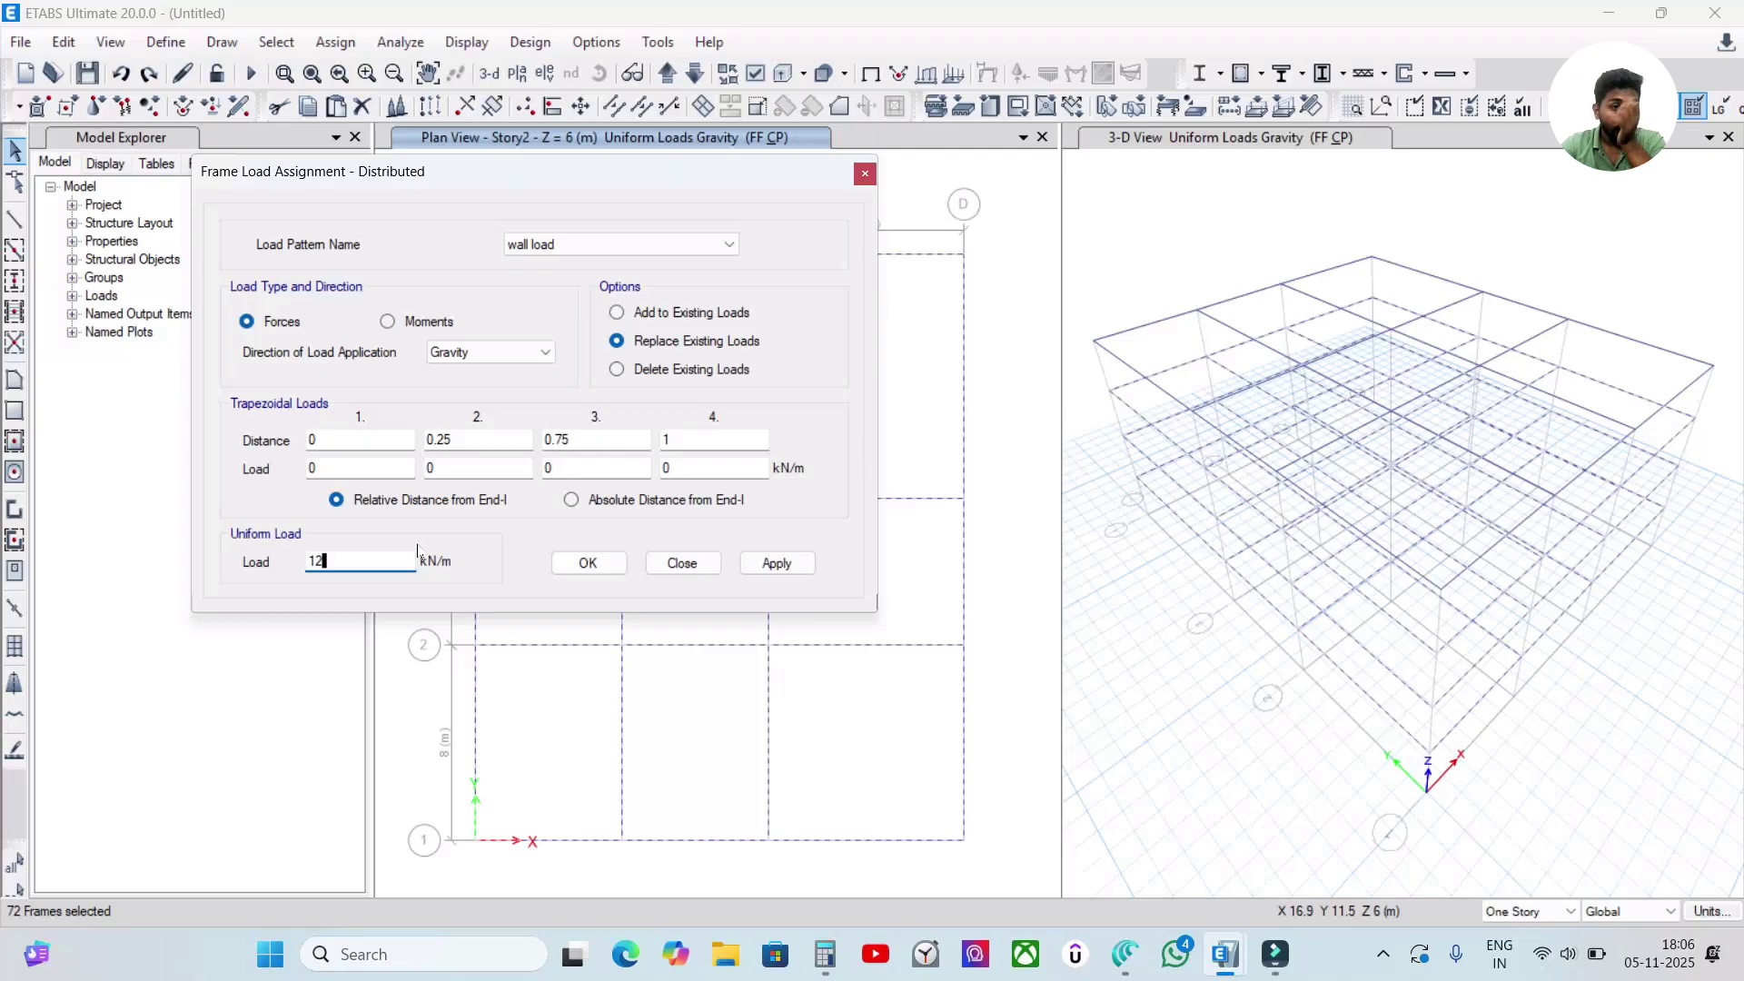
# - Apply the 12 kN/m uniform wall load to the selected beams and close the load assignment
pyautogui.doubleClick(336, 561)
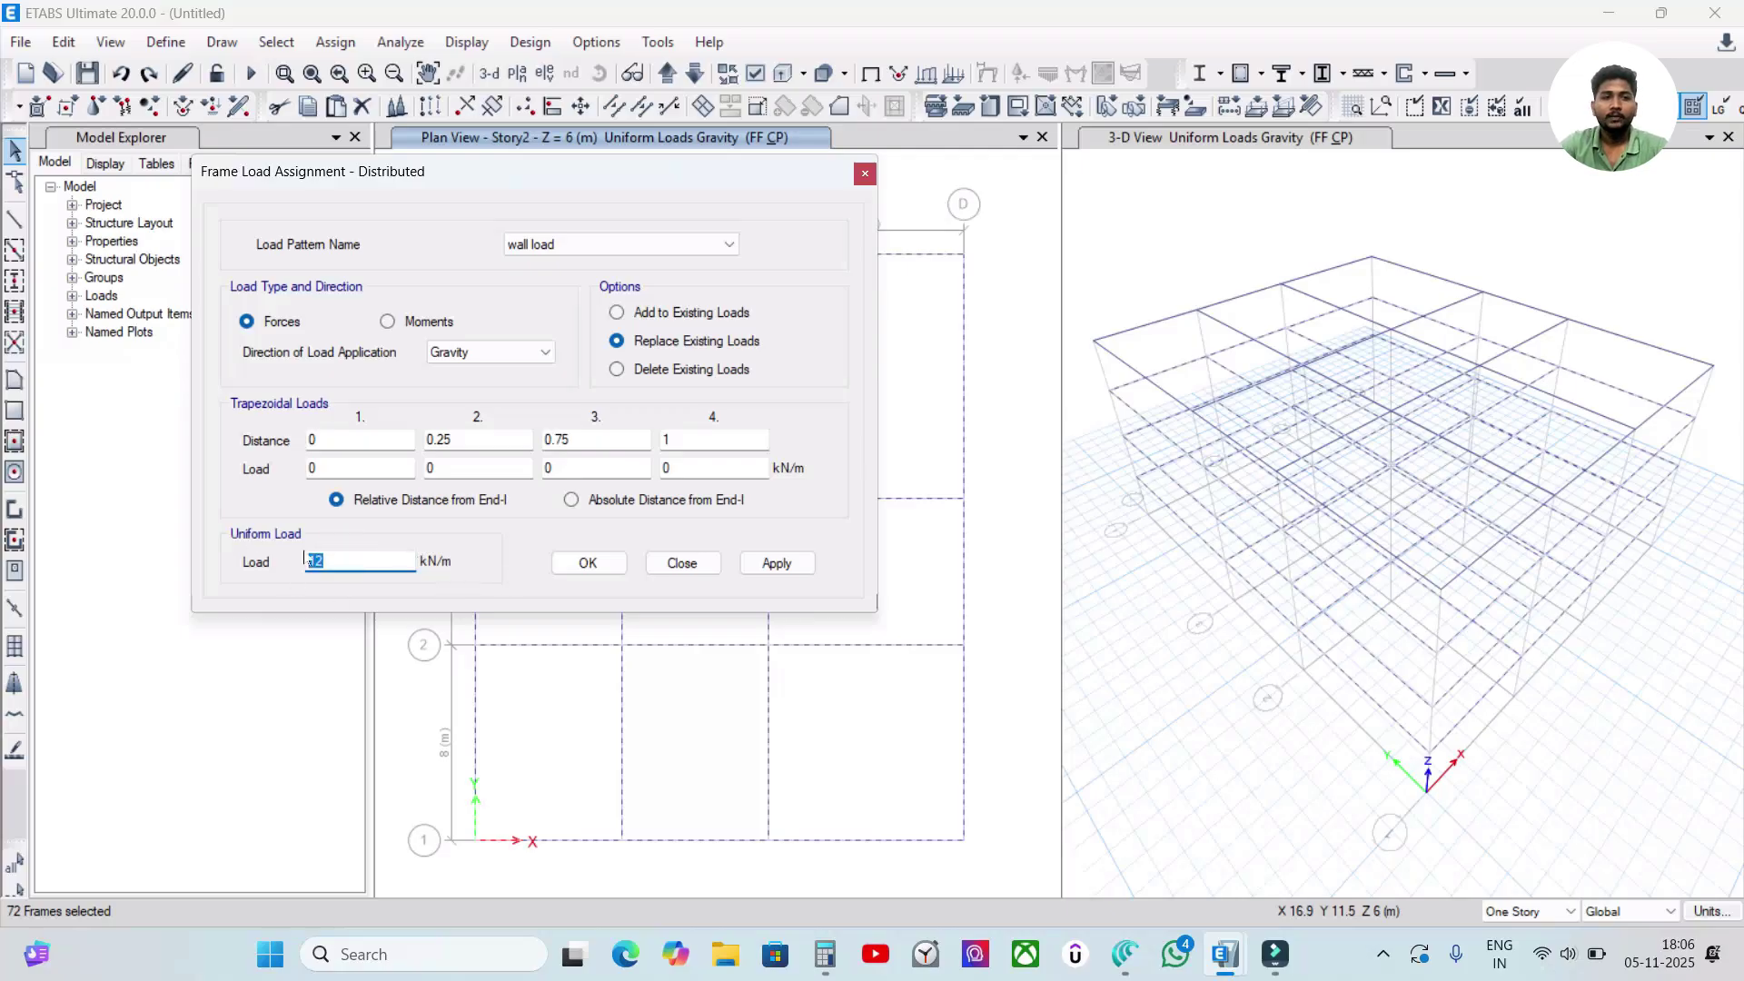
pyautogui.click(776, 563)
pyautogui.click(587, 563)
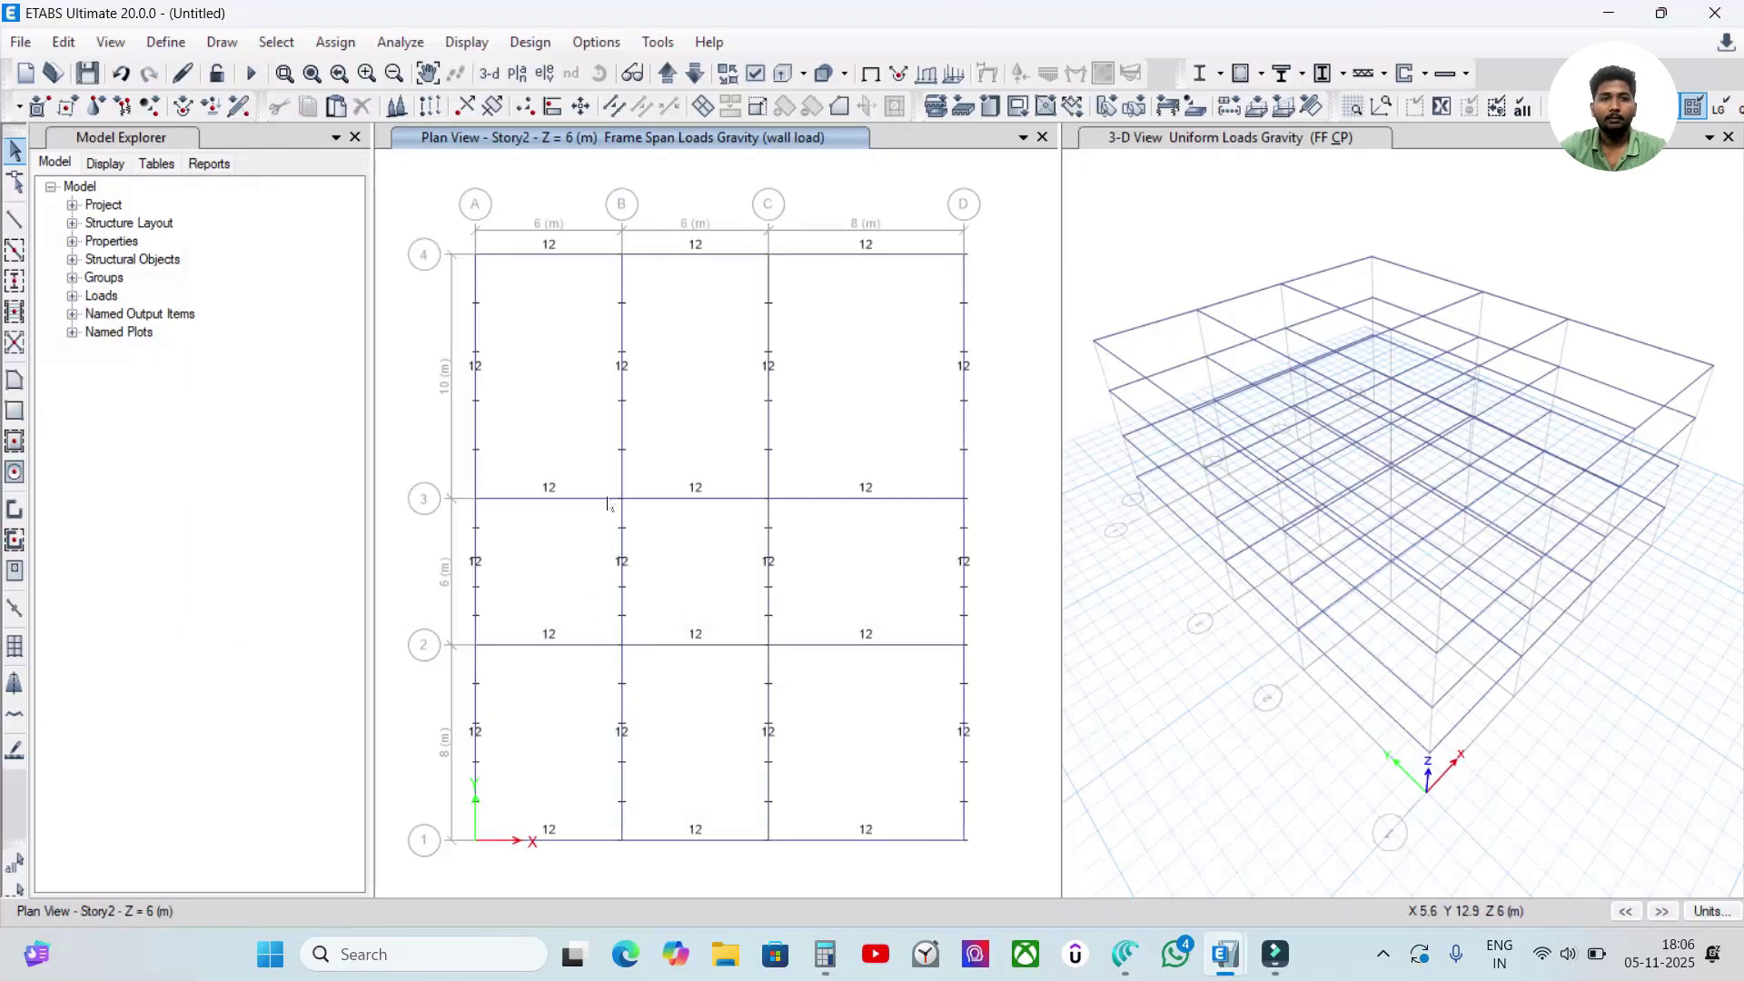
# - Bring the plan view up to Story4 and clear the selection and the load display
pyautogui.click(669, 78)
pyautogui.click(669, 78)
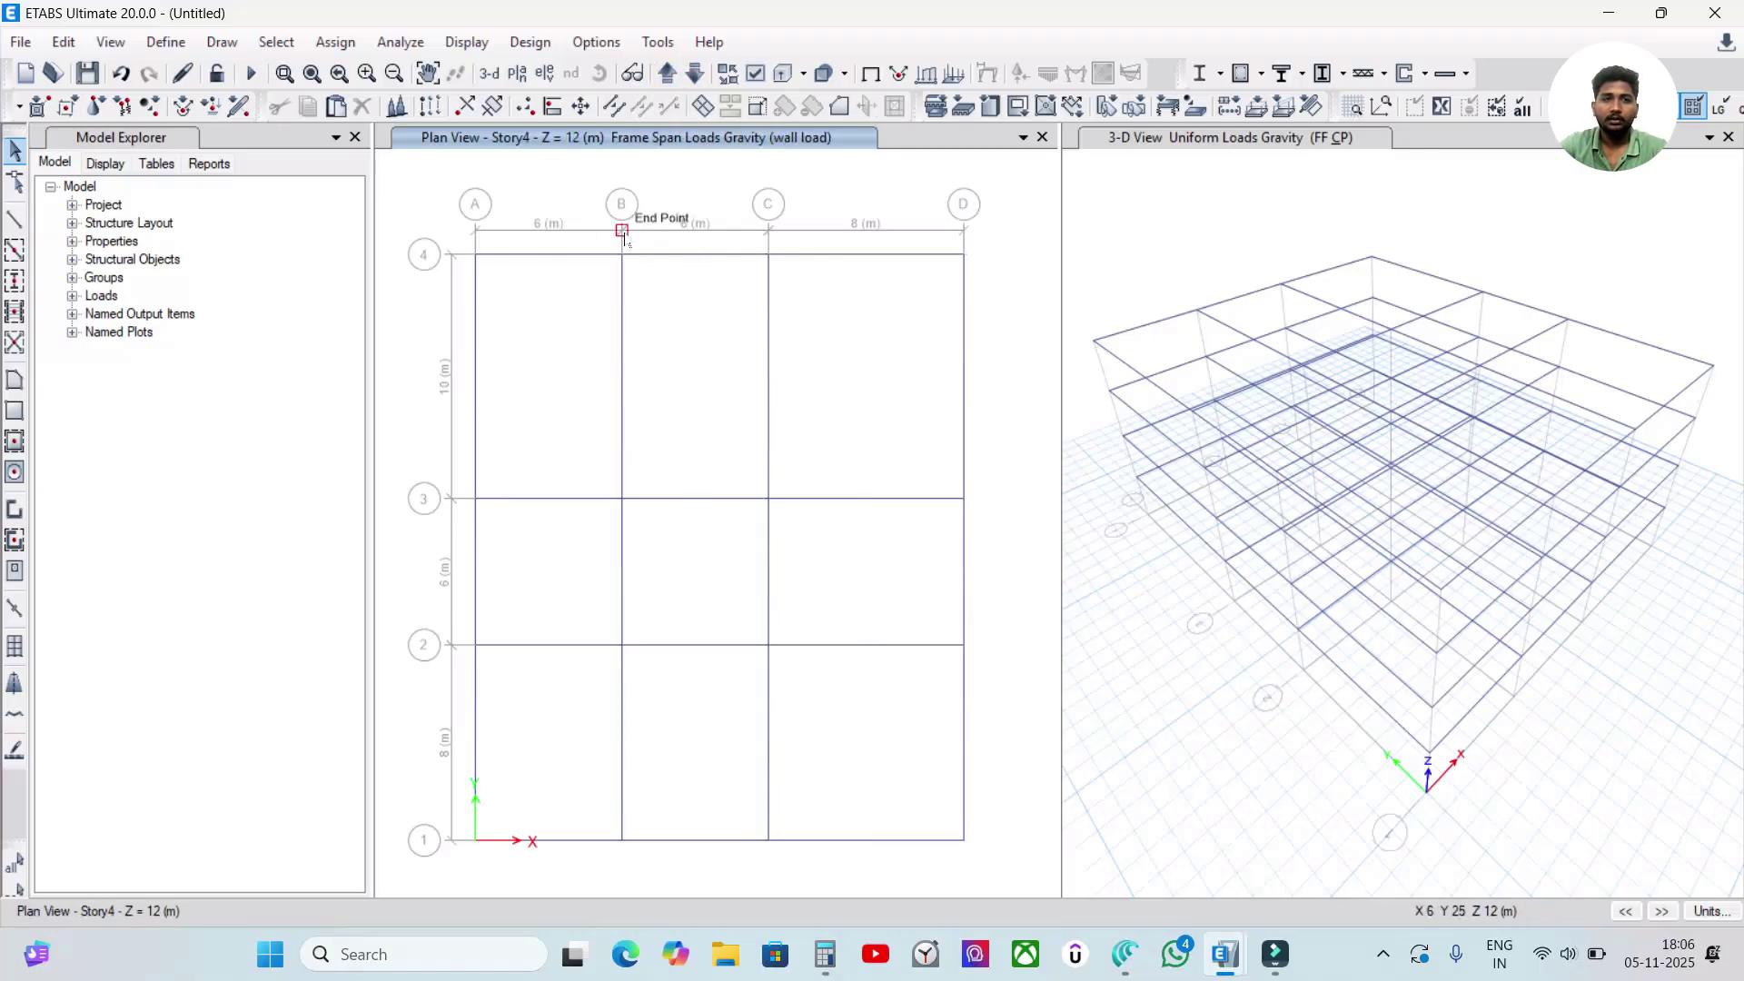
pyautogui.moveTo(427, 202); pyautogui.dragTo(994, 889)
pyautogui.hotkey('ctrl', 'q')
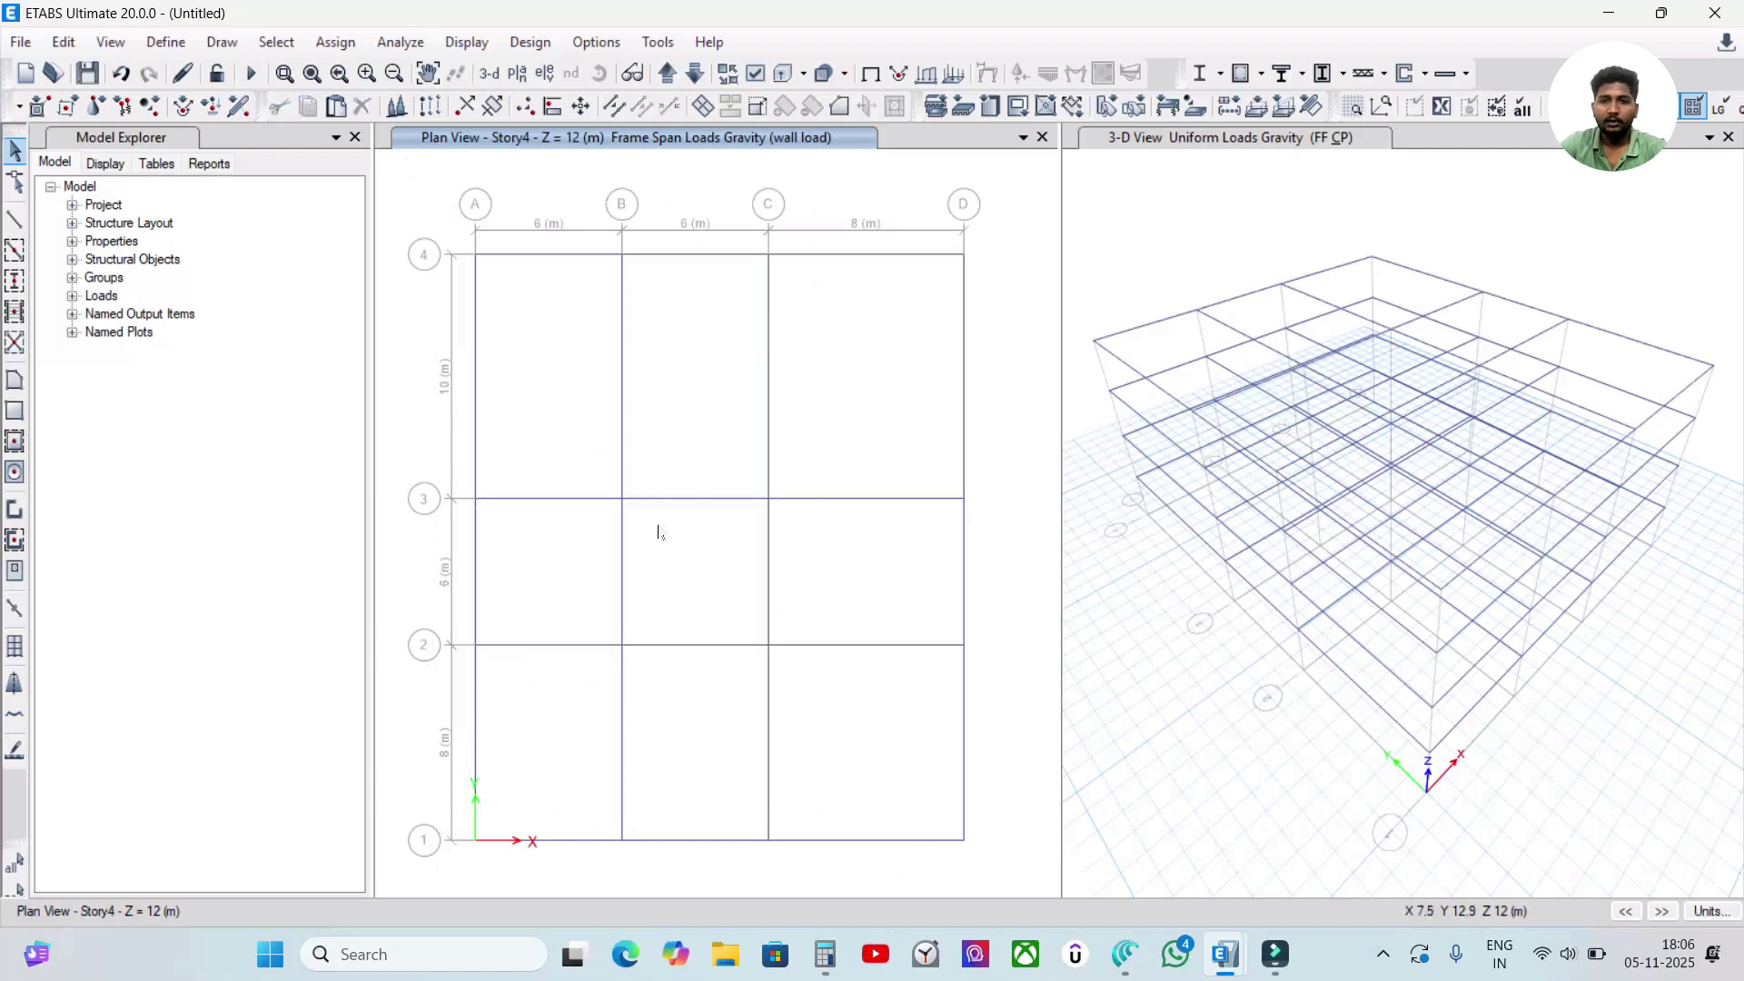
pyautogui.click(9, 379)
pyautogui.press('Escape')
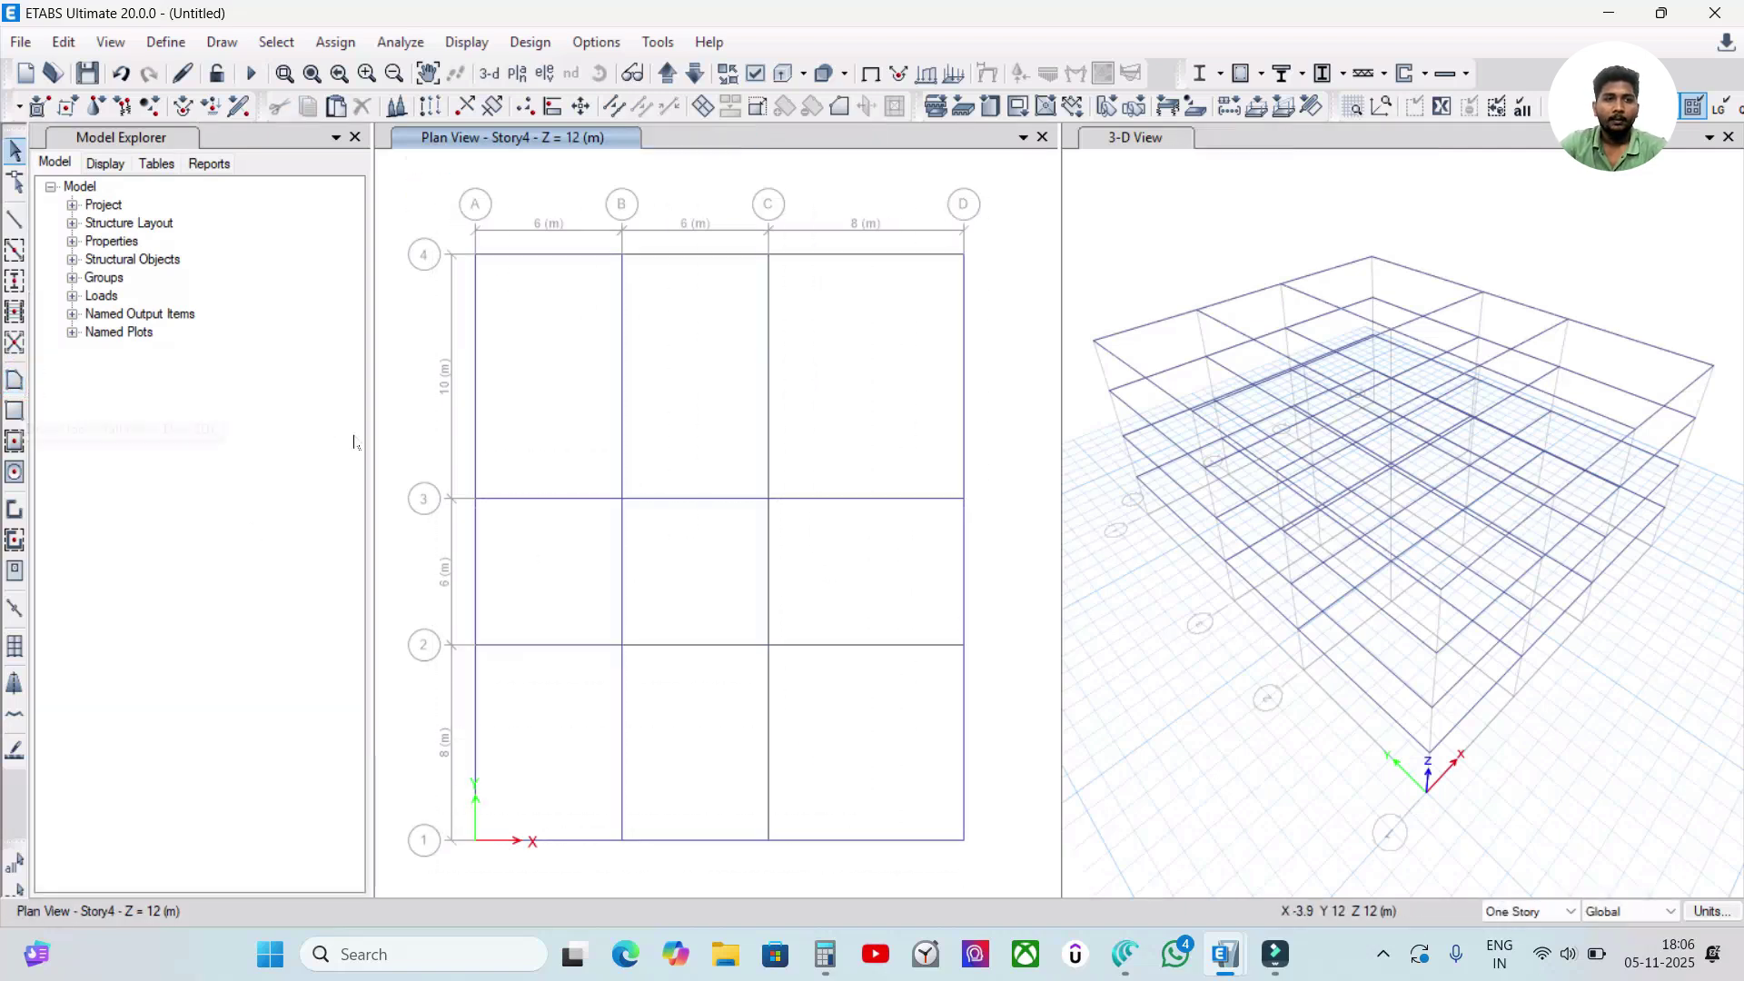
pyautogui.moveTo(417, 190)
pyautogui.mouseDown()
pyautogui.moveTo(934, 841)
pyautogui.moveTo(1017, 894)
pyautogui.moveTo(994, 883)
pyautogui.mouseUp()
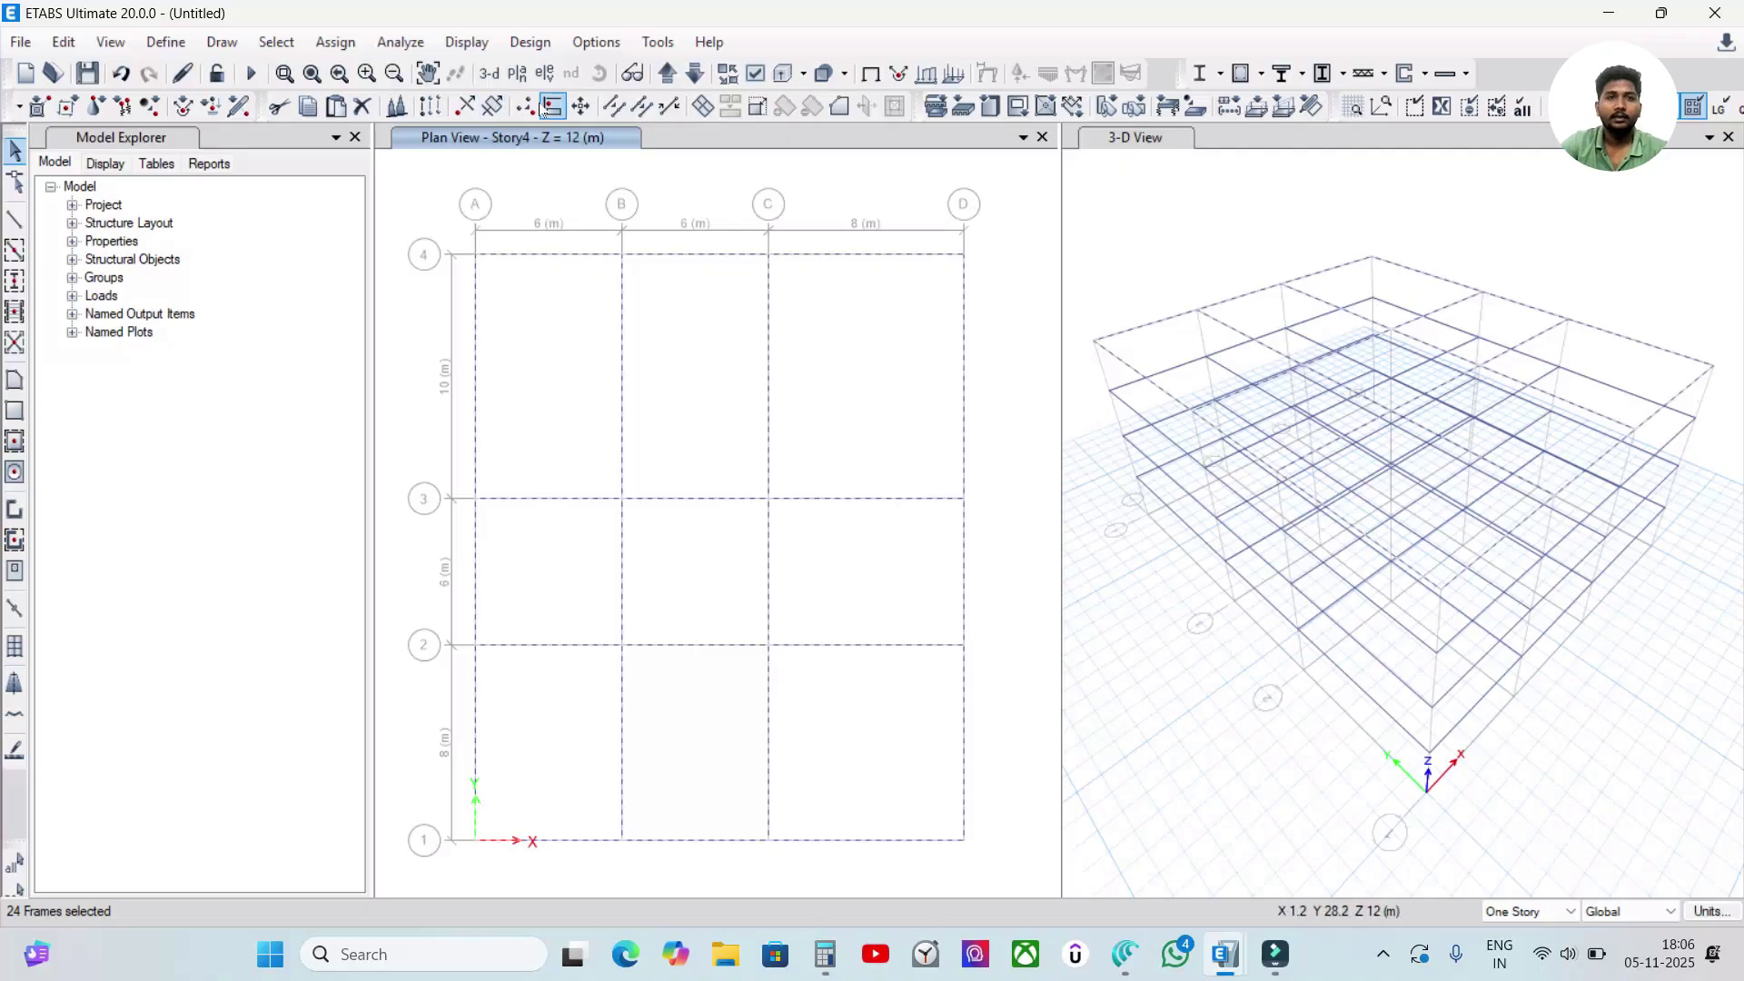
pyautogui.click(622, 360)
pyautogui.click(673, 498)
pyautogui.click(586, 499)
pyautogui.click(578, 643)
pyautogui.click(621, 603)
pyautogui.click(621, 681)
pyautogui.click(648, 645)
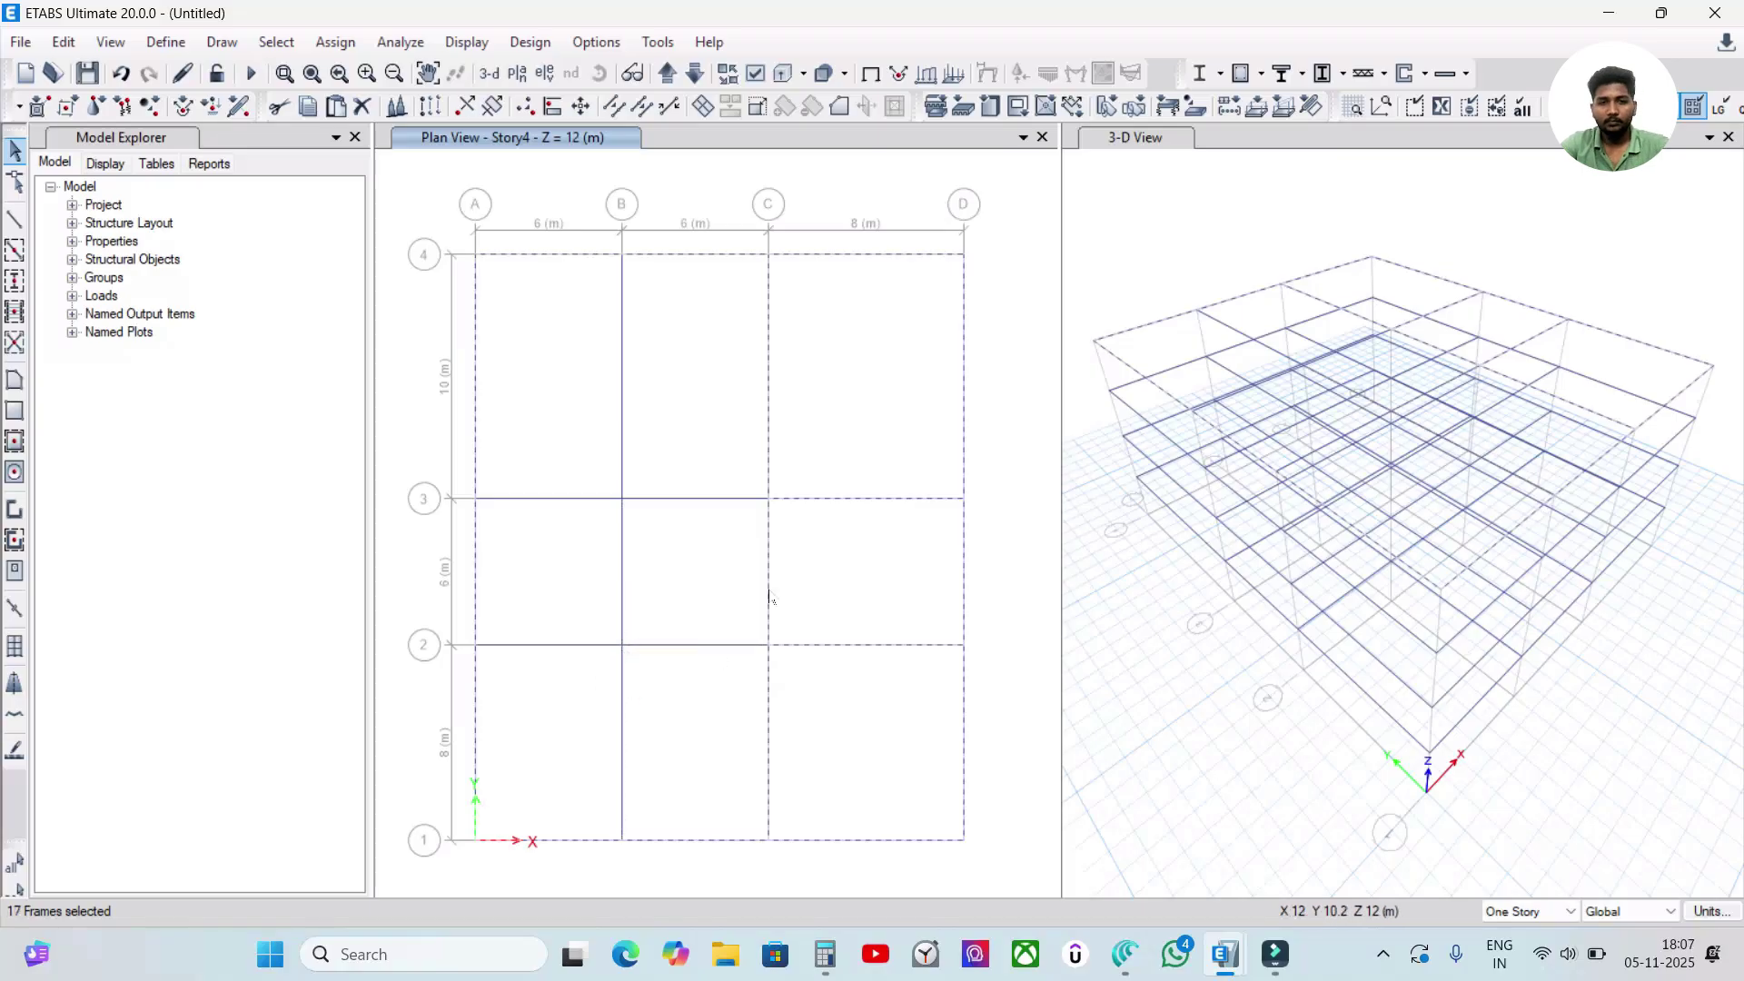
pyautogui.hotkey('ctrl', 'q')
# - Select only the perimeter beams of Story4 along grid lines A, D, 1 and 4
pyautogui.click(905, 225)
pyautogui.moveTo(1001, 232); pyautogui.dragTo(914, 373)
pyautogui.moveTo(543, 243); pyautogui.dragTo(454, 370)
pyautogui.click(712, 251)
pyautogui.moveTo(491, 591); pyautogui.dragTo(463, 619)
pyautogui.moveTo(504, 720); pyautogui.dragTo(475, 882)
pyautogui.moveTo(701, 817); pyautogui.dragTo(670, 853)
pyautogui.moveTo(978, 781); pyautogui.dragTo(890, 877)
pyautogui.moveTo(1017, 542); pyautogui.dragTo(924, 600)
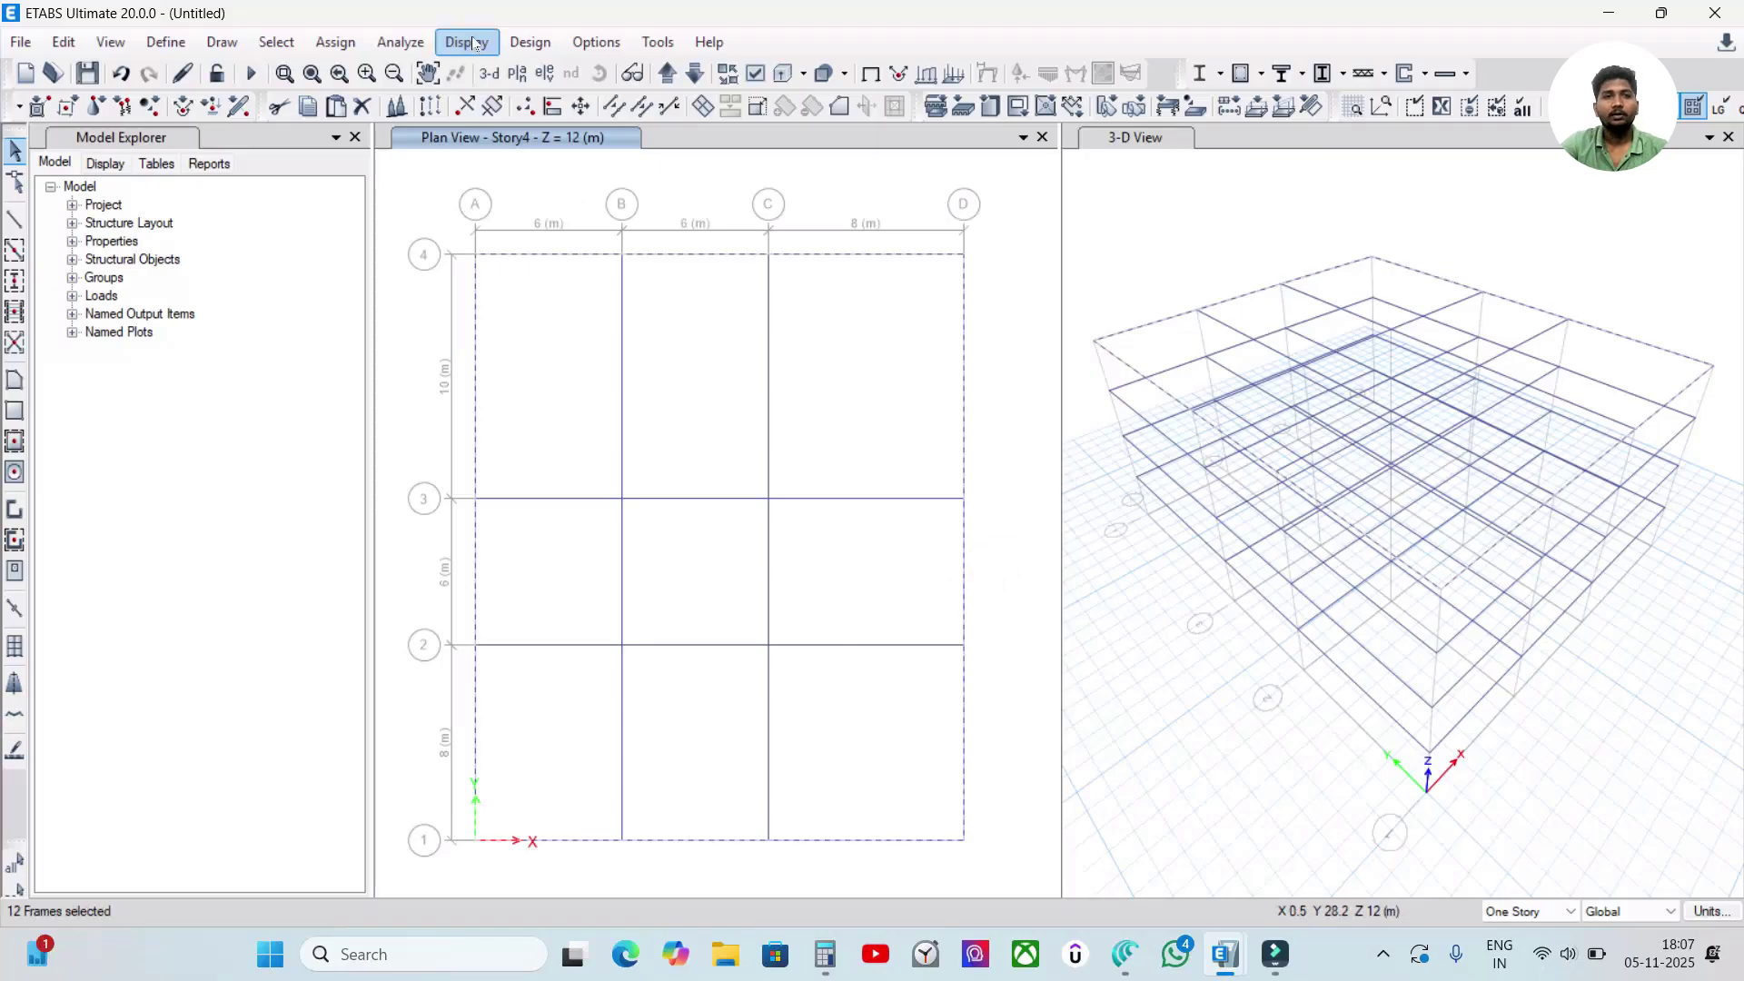
# - Open the distributed frame load assignment for the Story4 perimeter beams with the wall load pattern and move the dialog clear of the plan
pyautogui.click(335, 42)
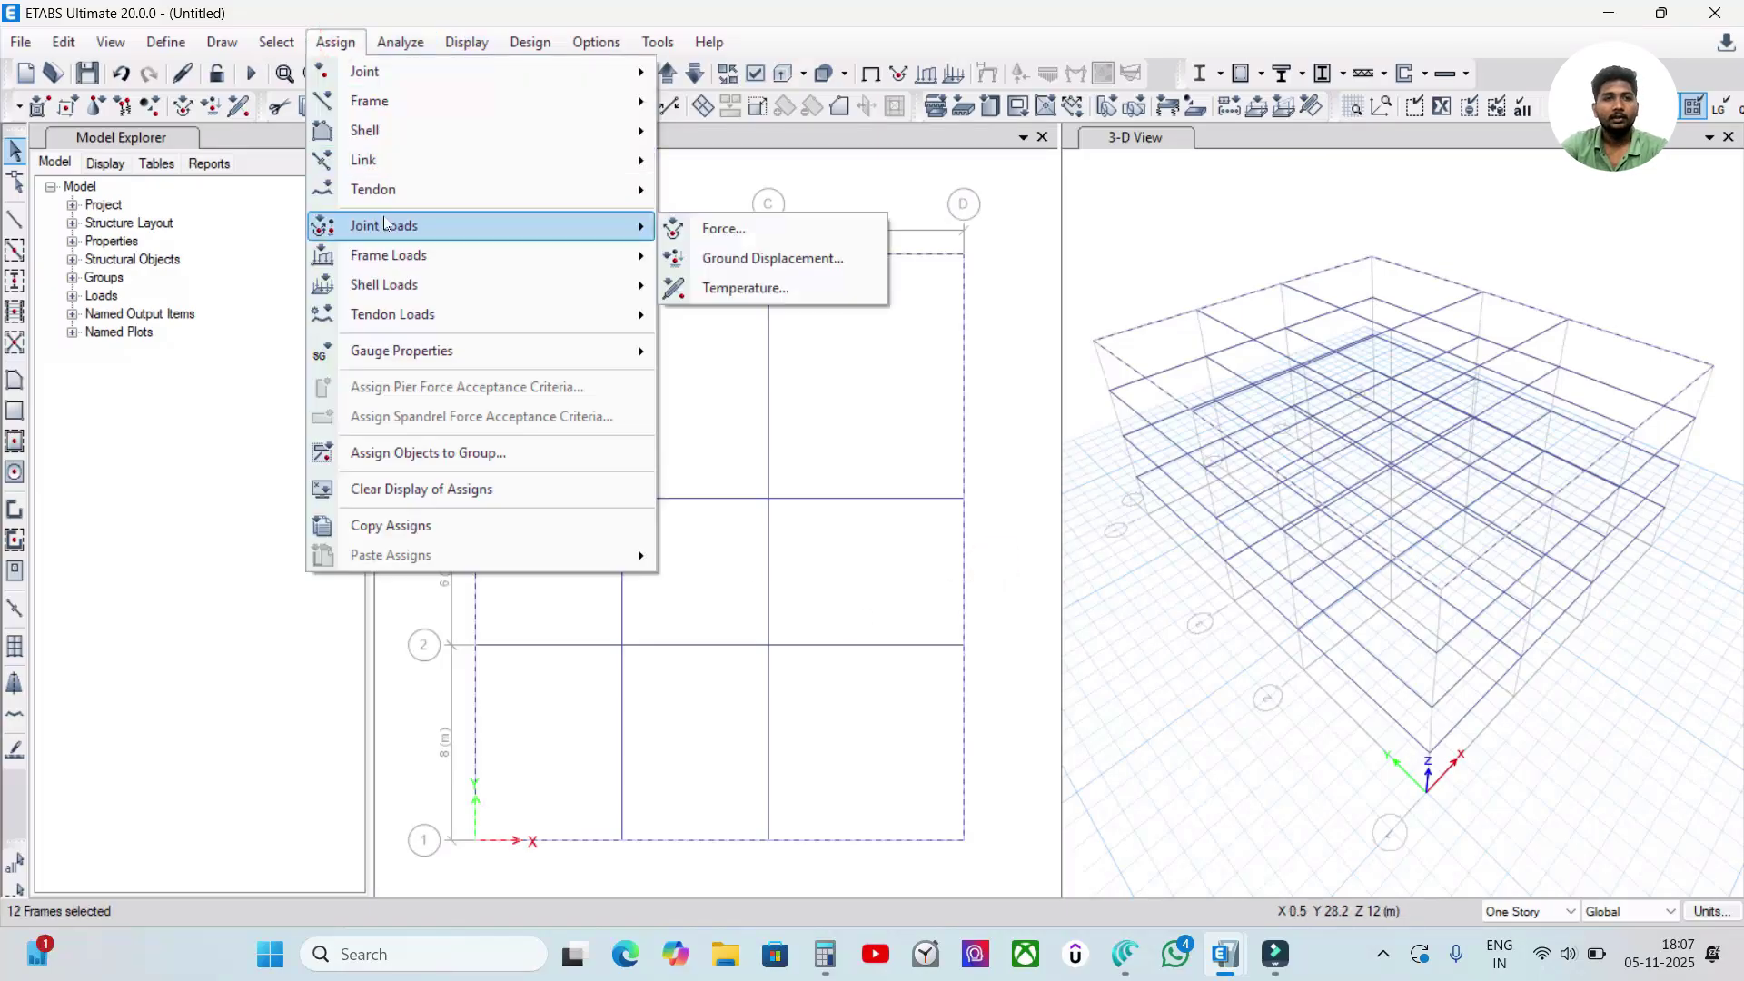
pyautogui.moveTo(388, 257)
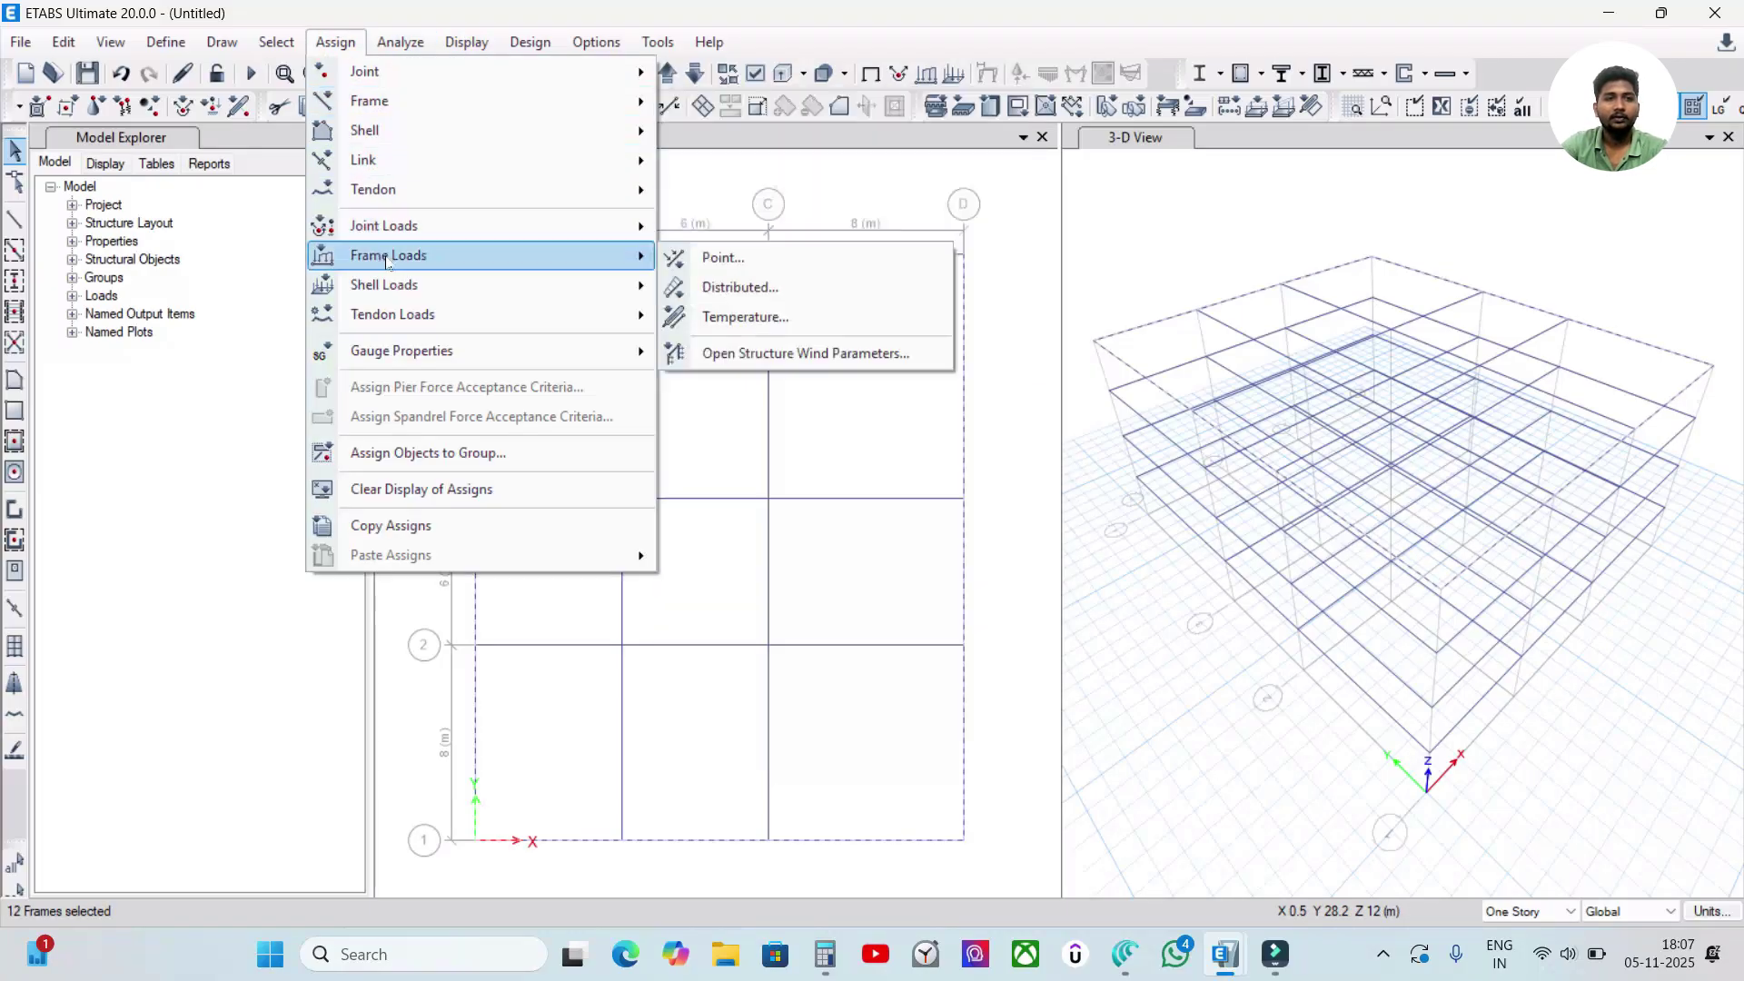
pyautogui.click(804, 289)
pyautogui.click(612, 245)
pyautogui.click(549, 327)
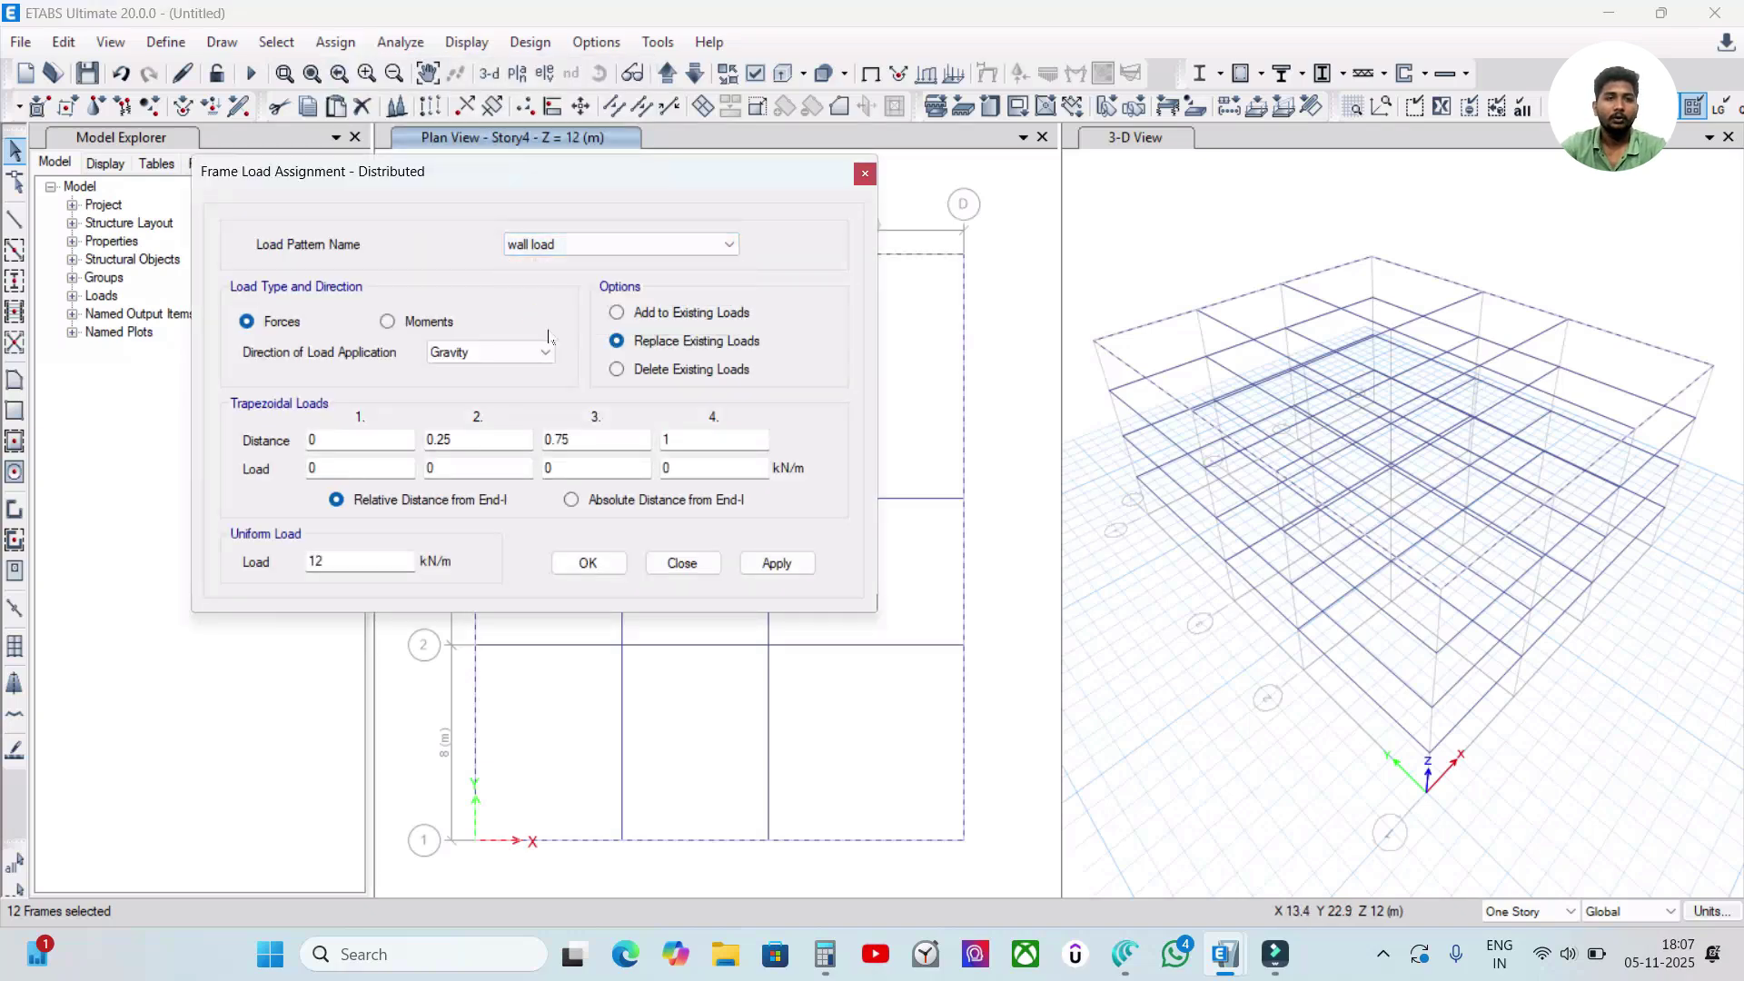
pyautogui.moveTo(661, 182); pyautogui.dragTo(1363, 187)
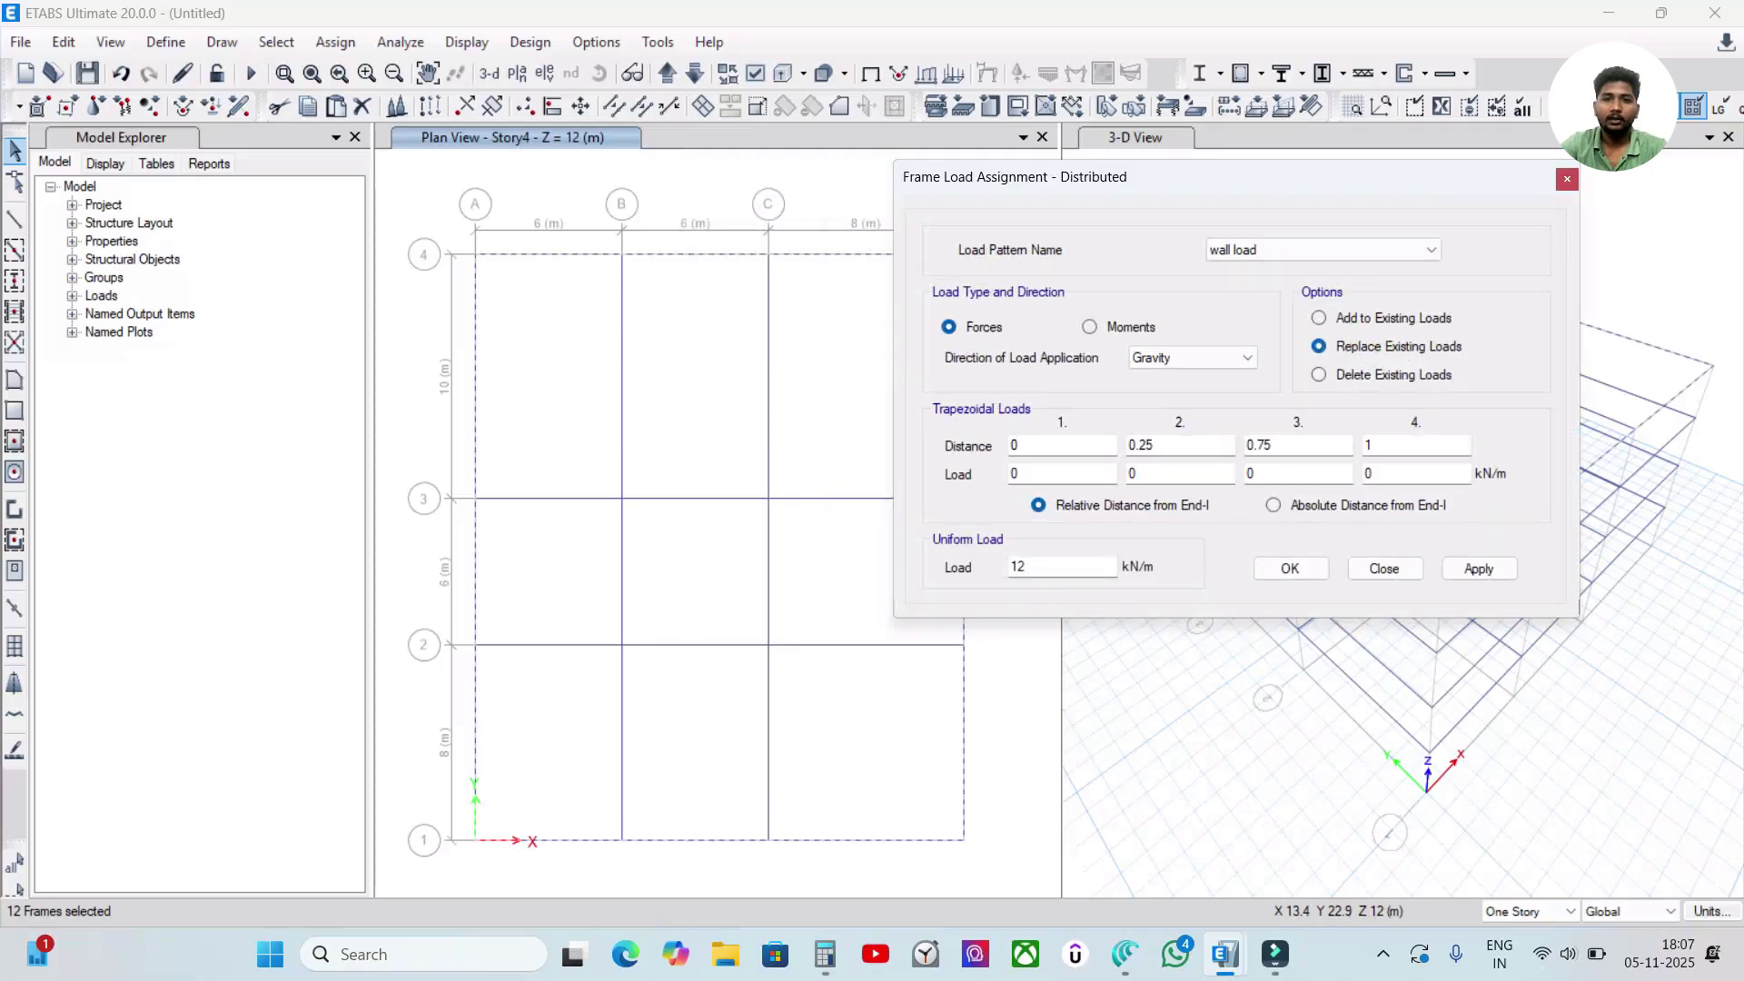
# - Evaluate the parapet load as 20*0.23*1.5, round the uniform load to 7 kN/m and apply it to the perimeter beams
pyautogui.moveTo(1031, 567); pyautogui.dragTo(981, 579)
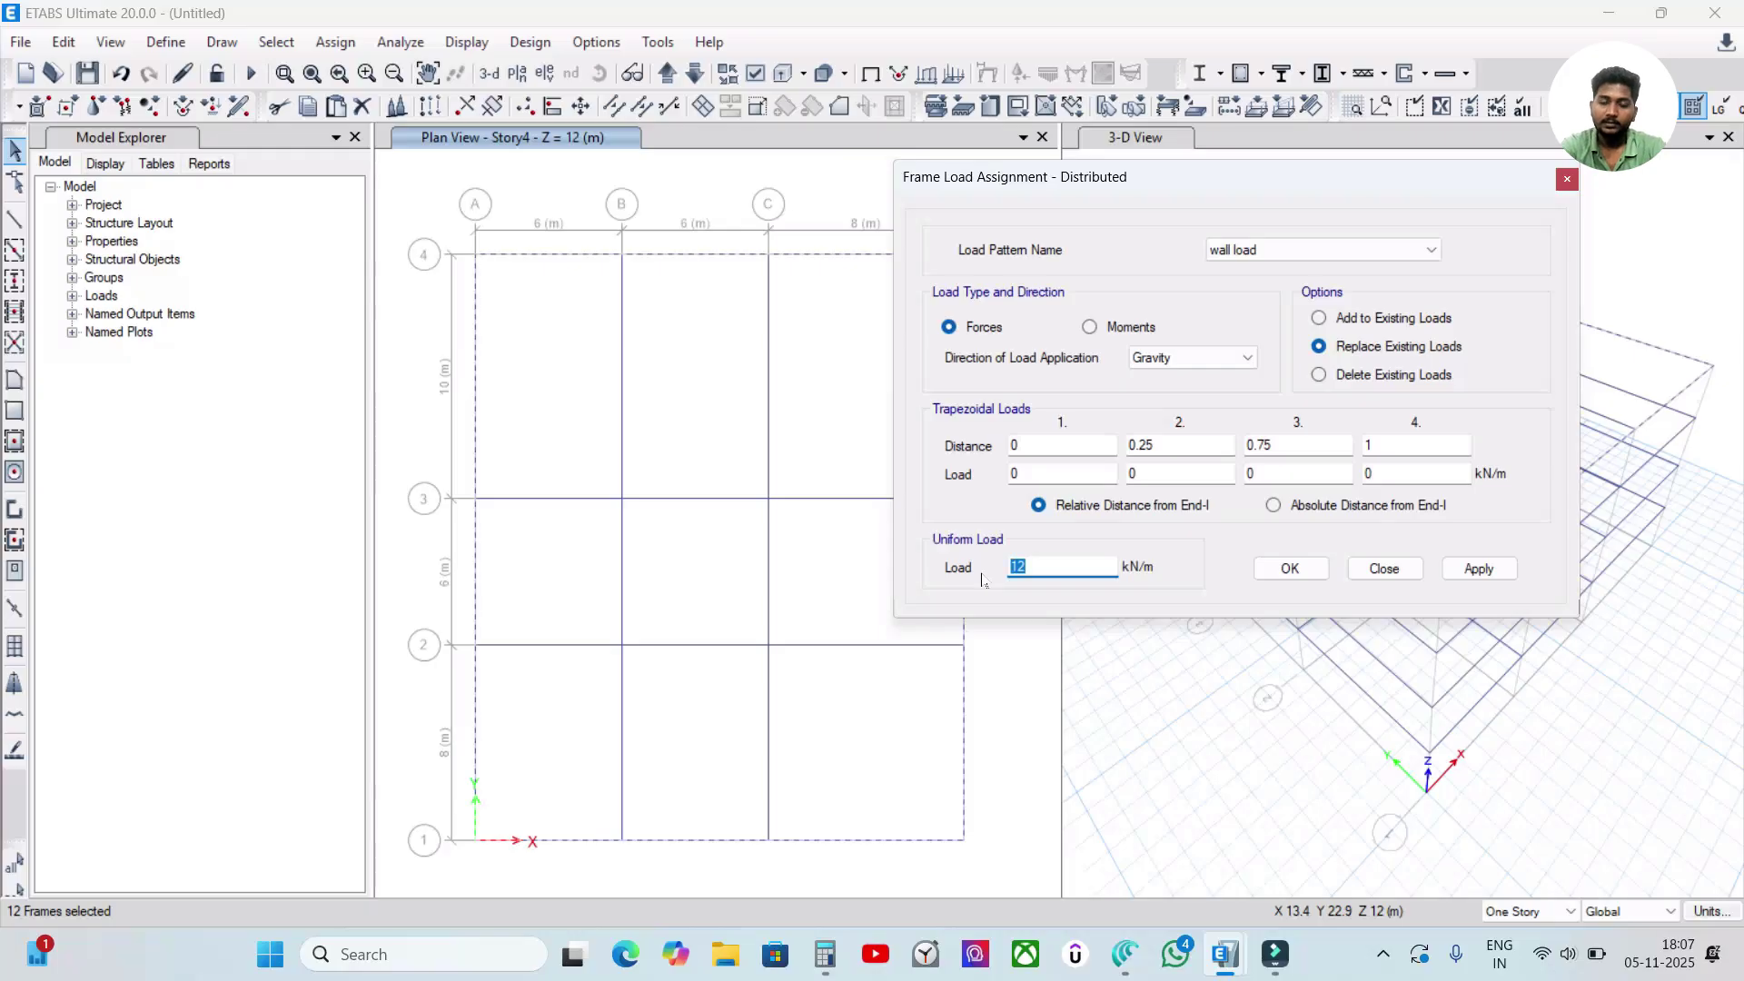
pyautogui.write('20')
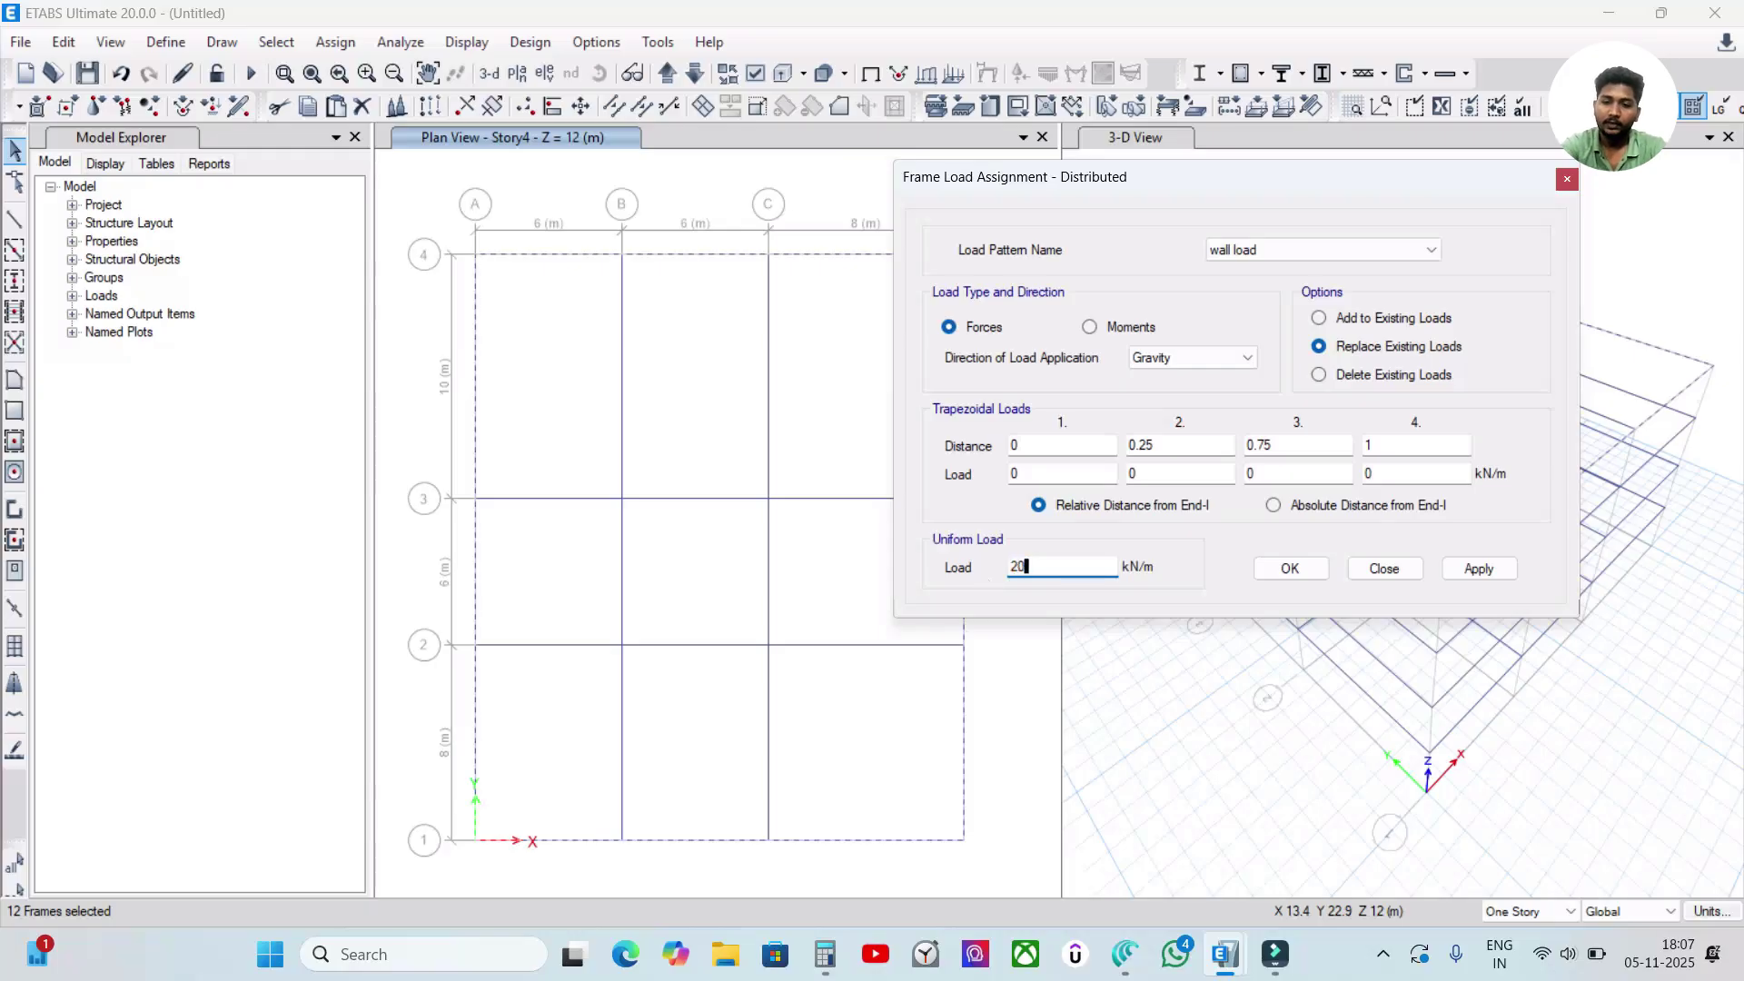
pyautogui.write('*0.23*')
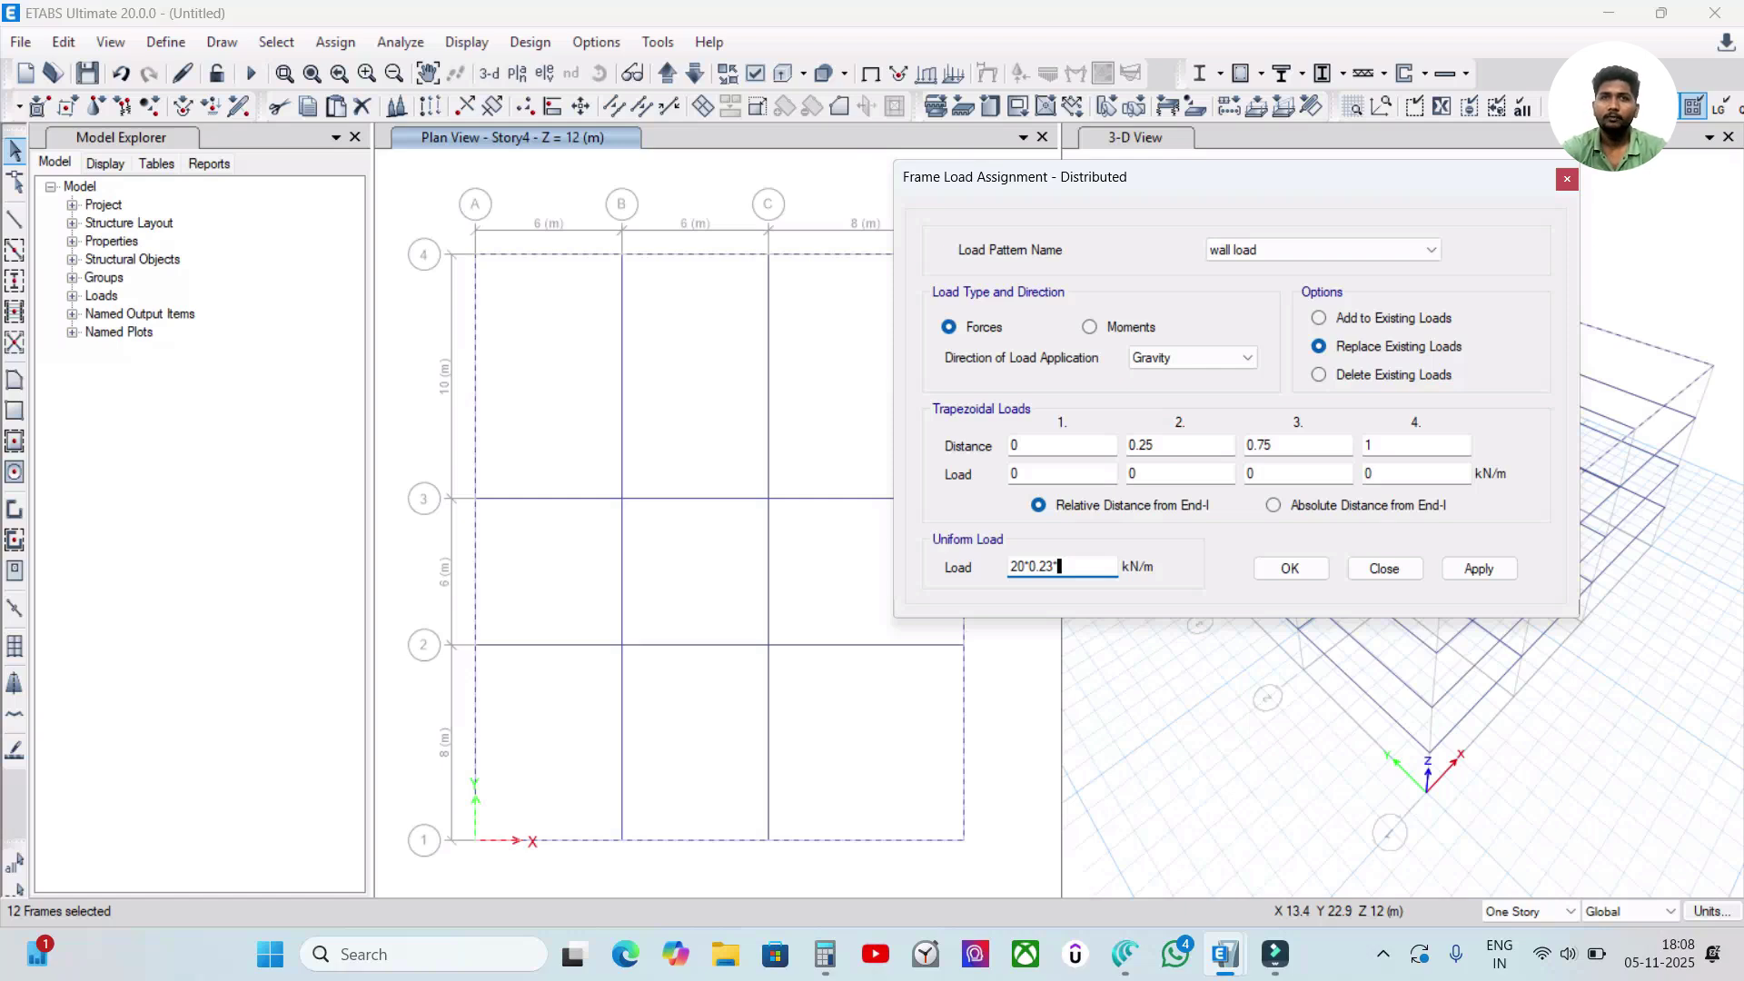
pyautogui.write('1.5')
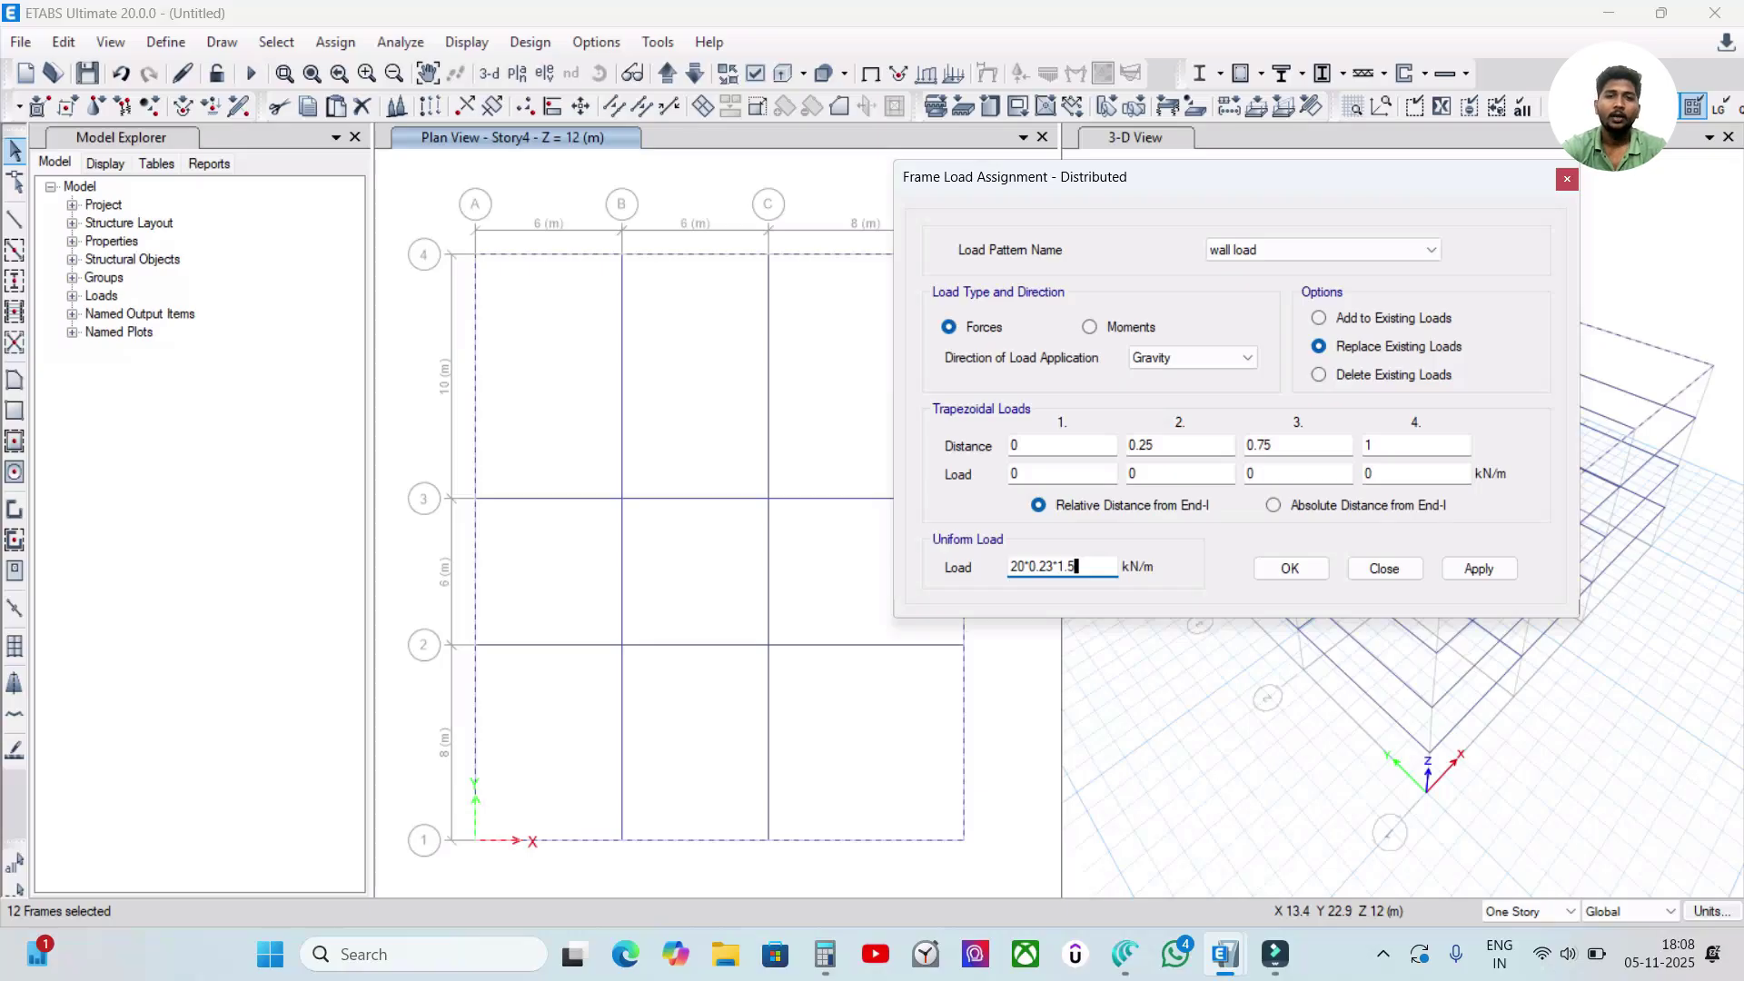
pyautogui.press('Return')
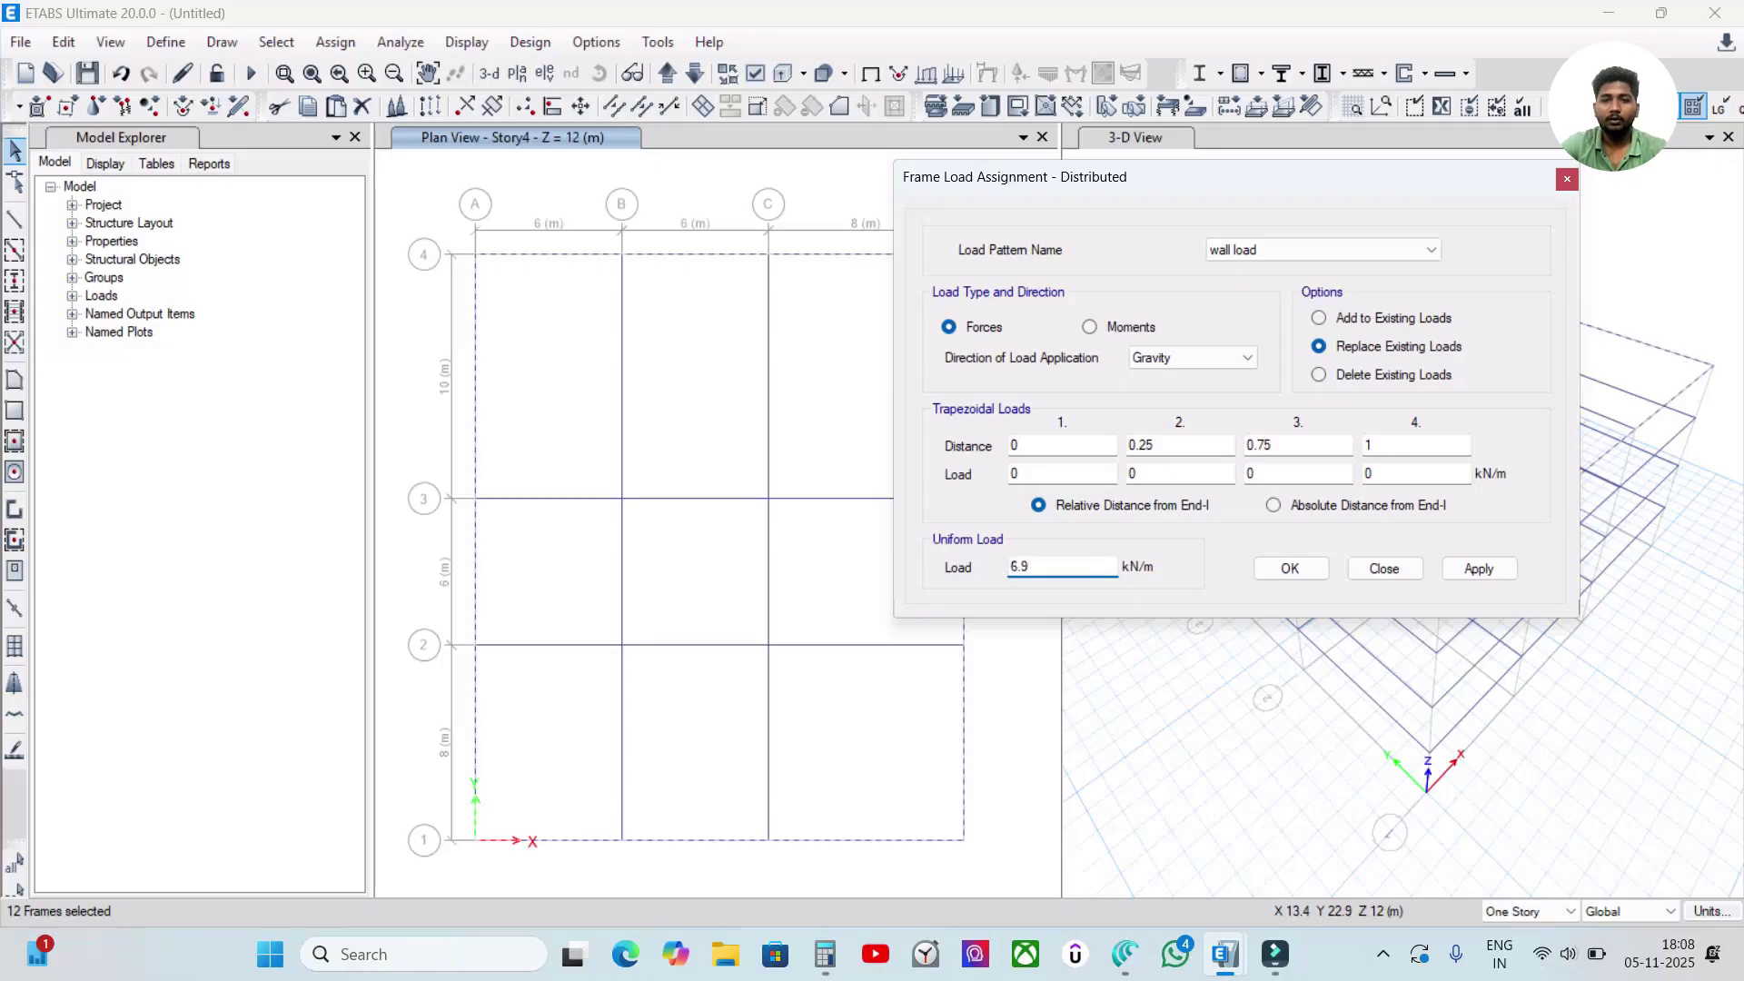
pyautogui.doubleClick(1013, 566)
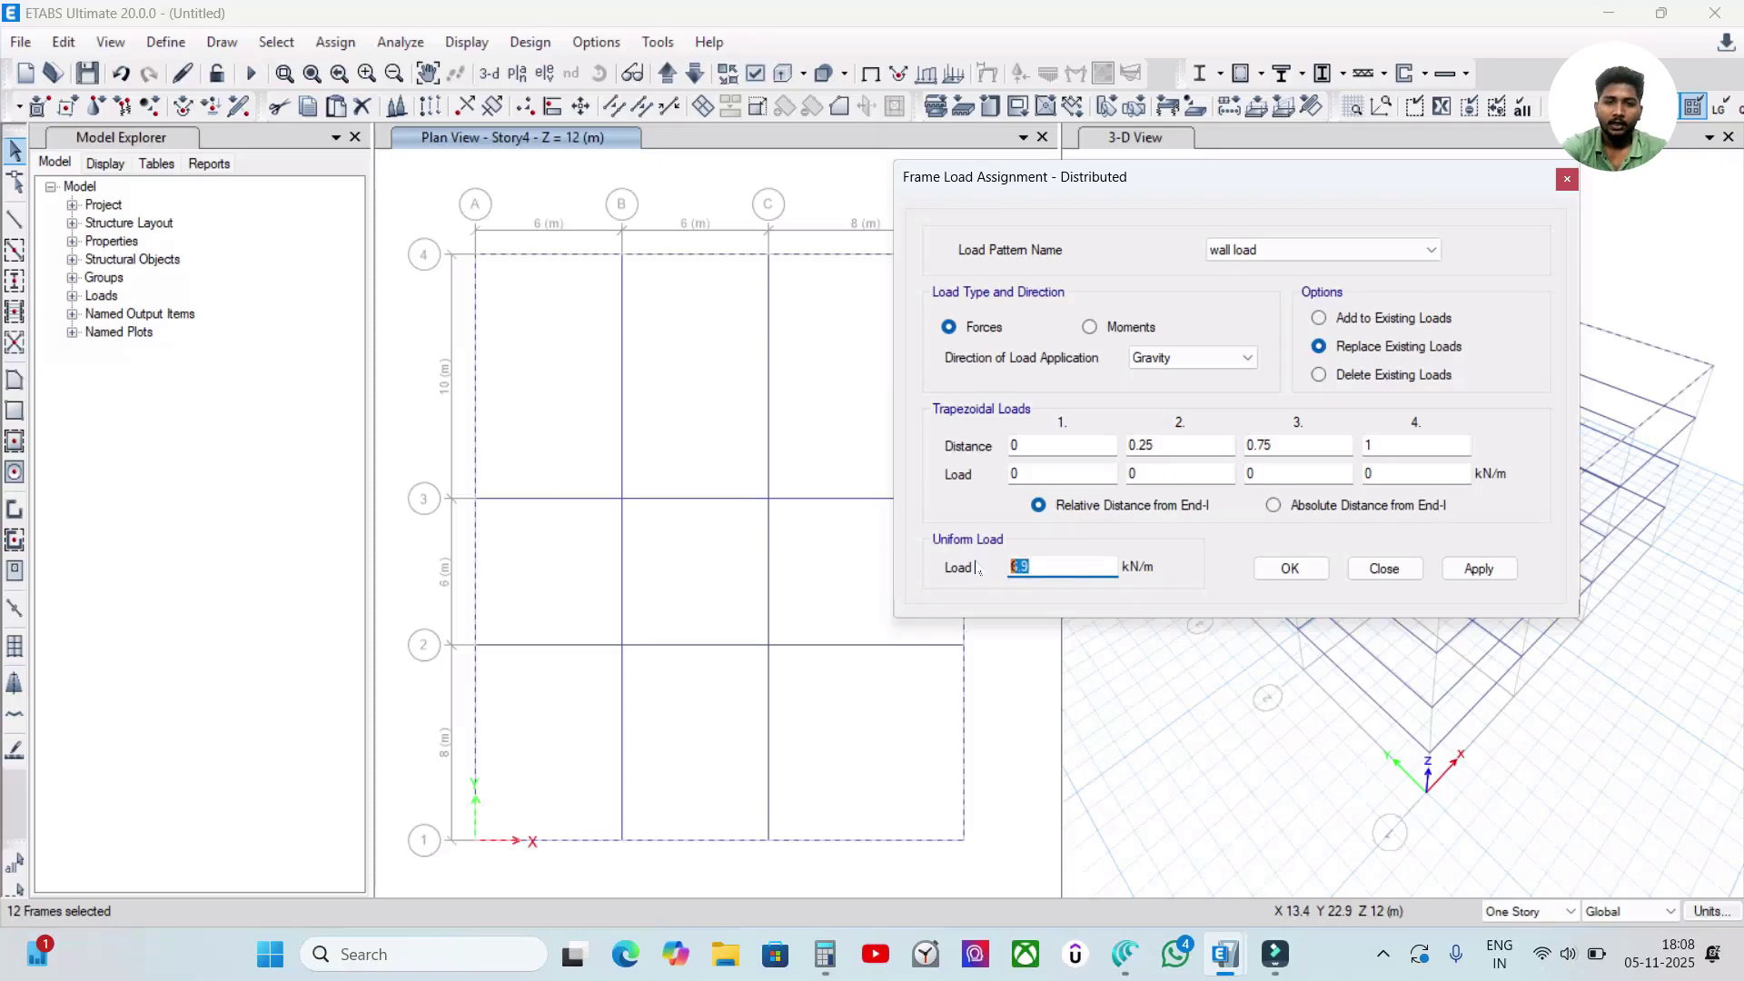
pyautogui.write('7')
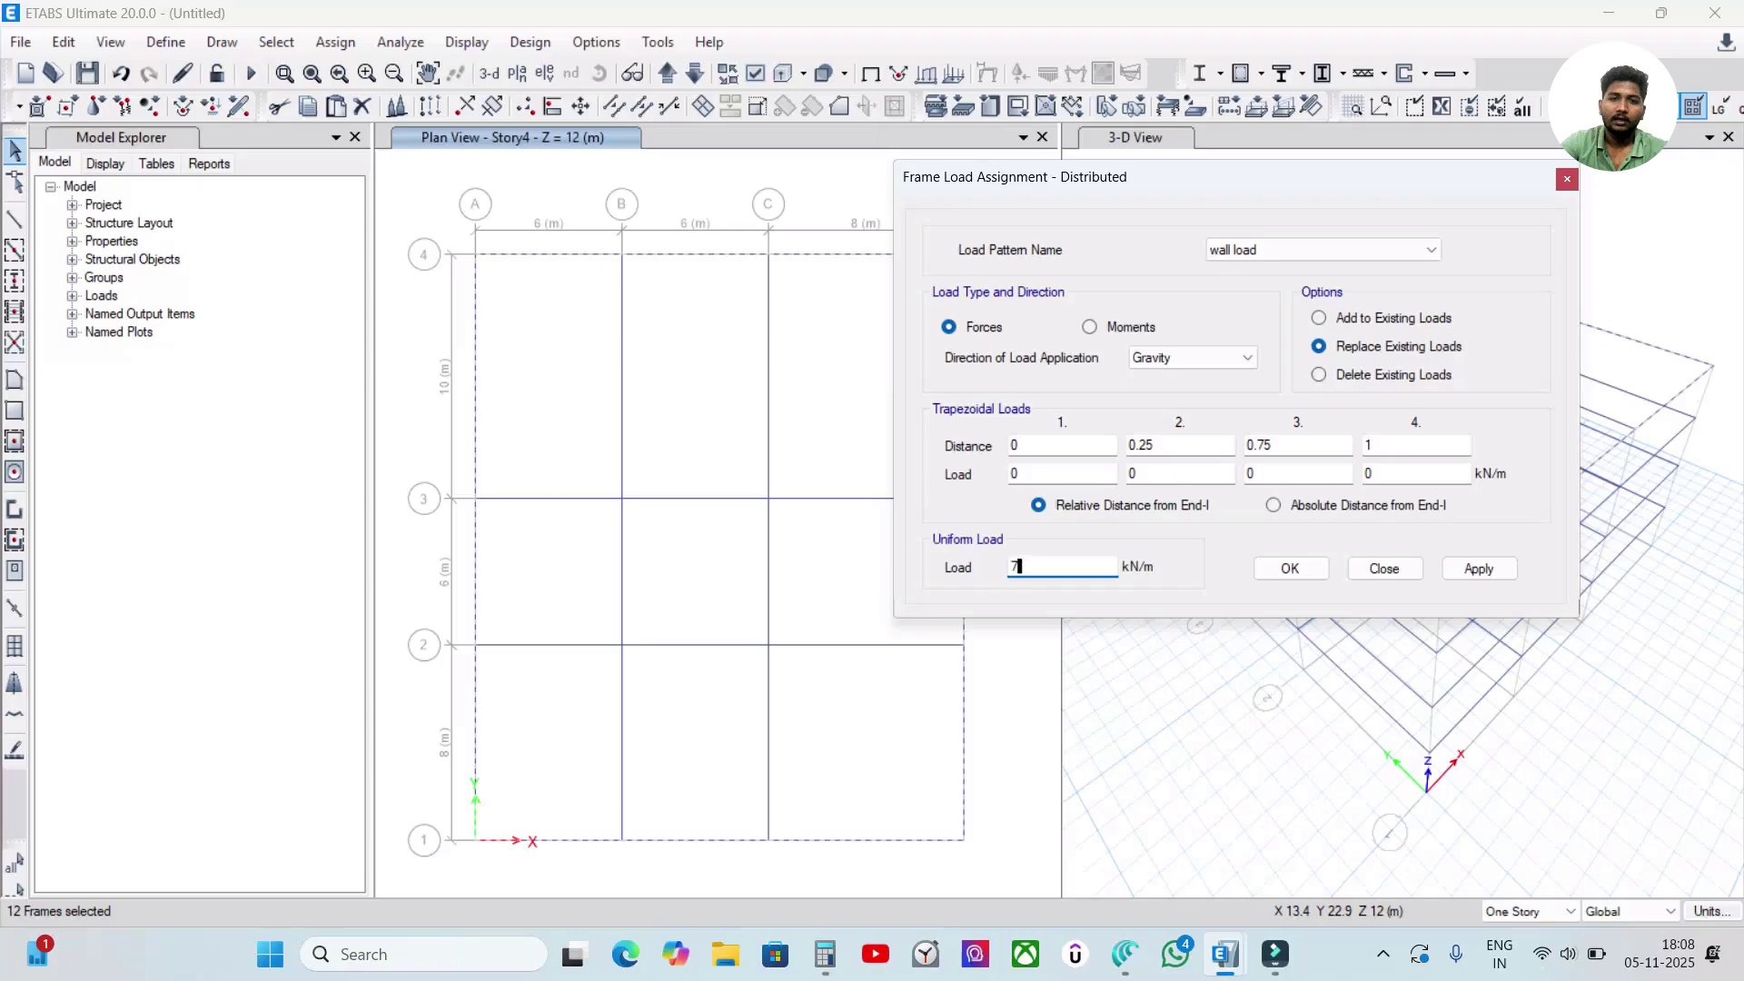
pyautogui.click(1478, 568)
pyautogui.click(1287, 570)
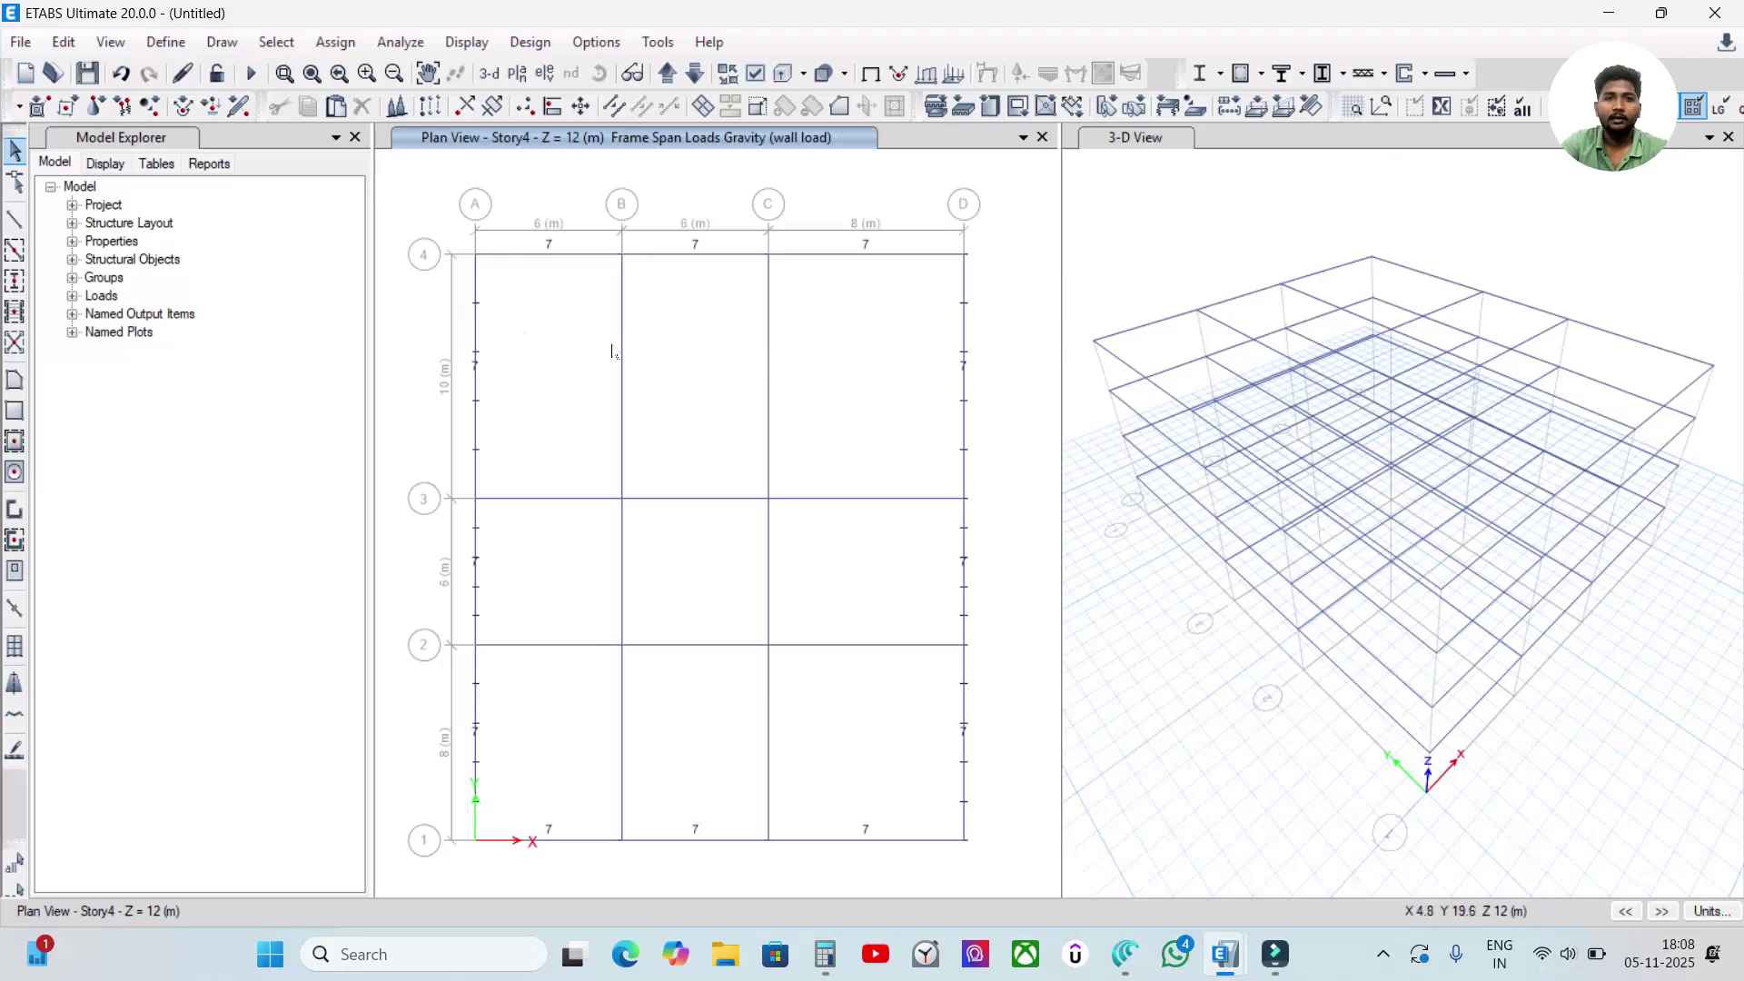
# - Show all objects again in both the Story4 plan view and the 3-D view
pyautogui.click(999, 245)
pyautogui.click(1143, 143)
pyautogui.rightClick(759, 218)
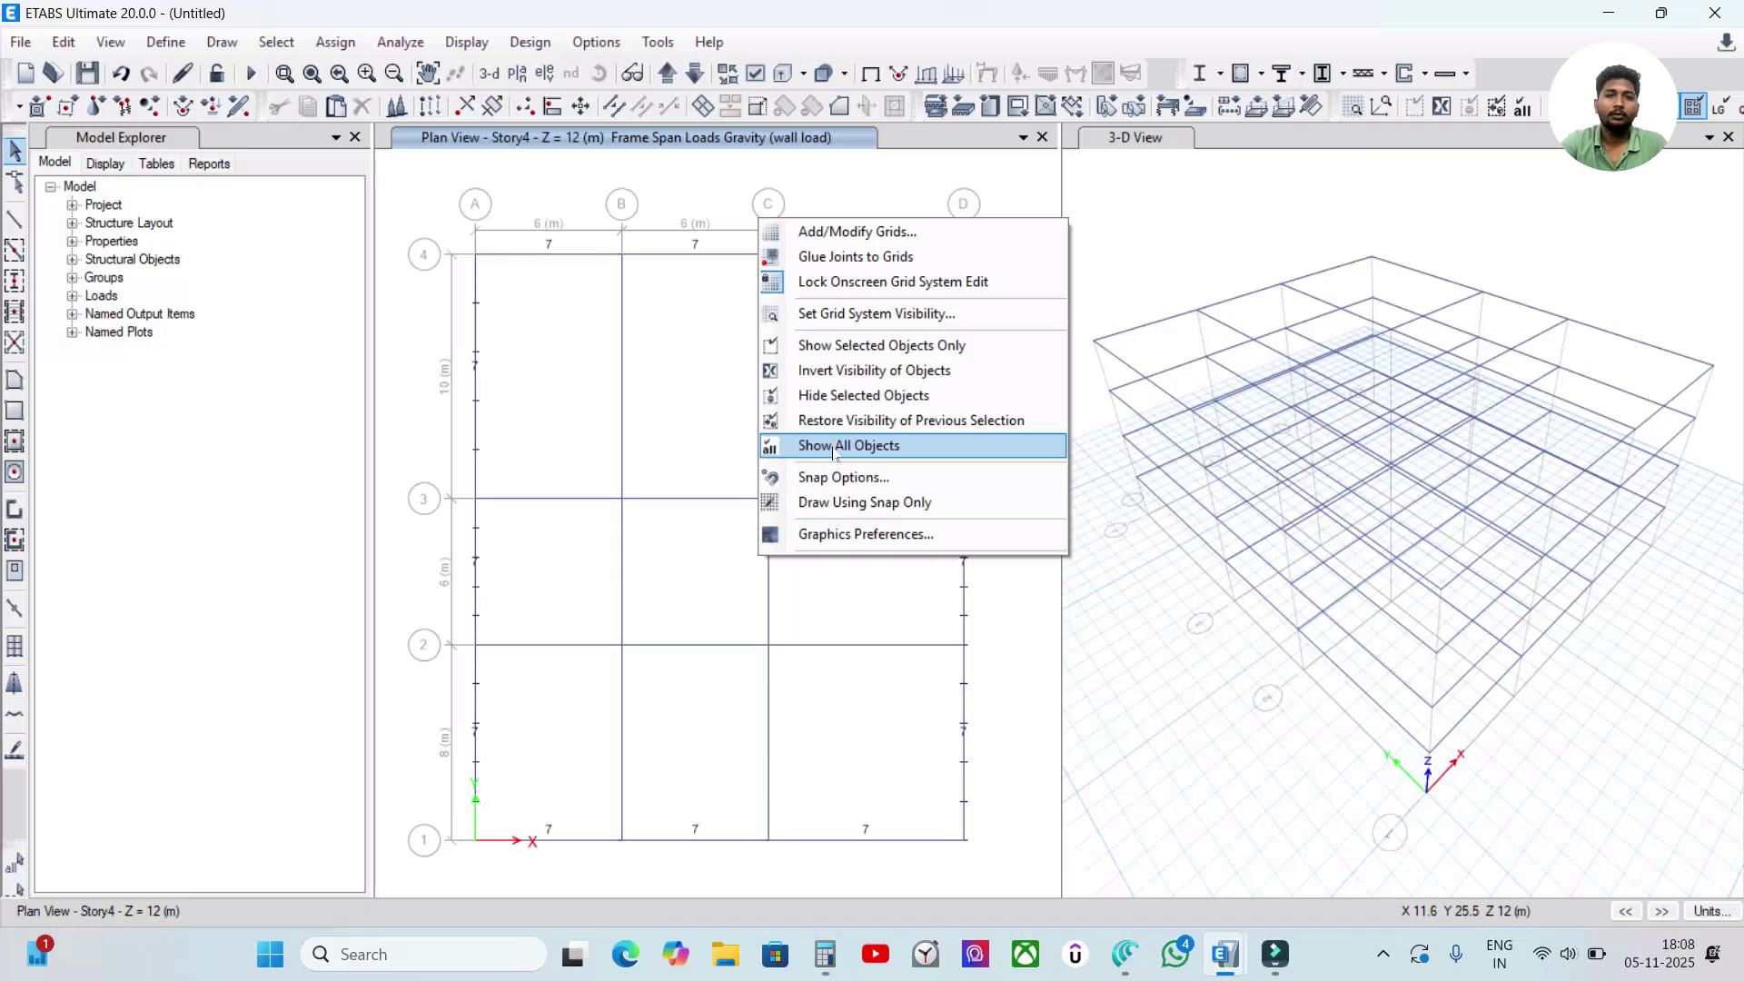
pyautogui.click(836, 447)
pyautogui.click(964, 333)
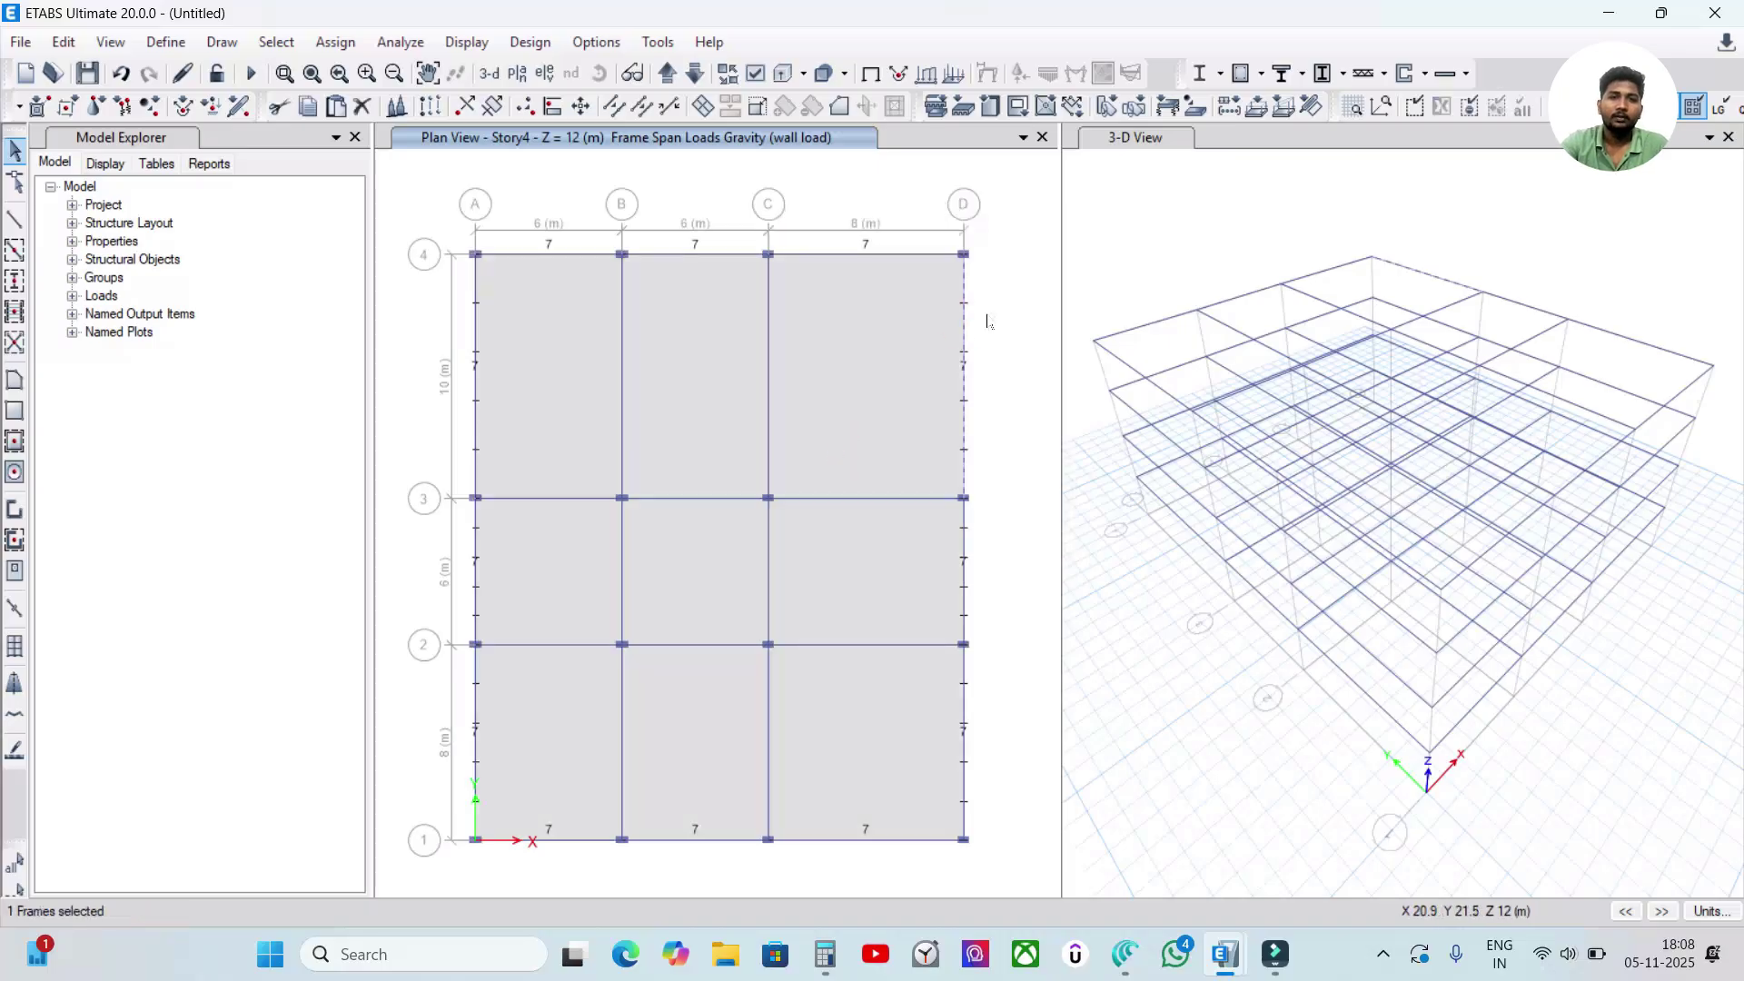
pyautogui.click(1007, 340)
pyautogui.click(1238, 239)
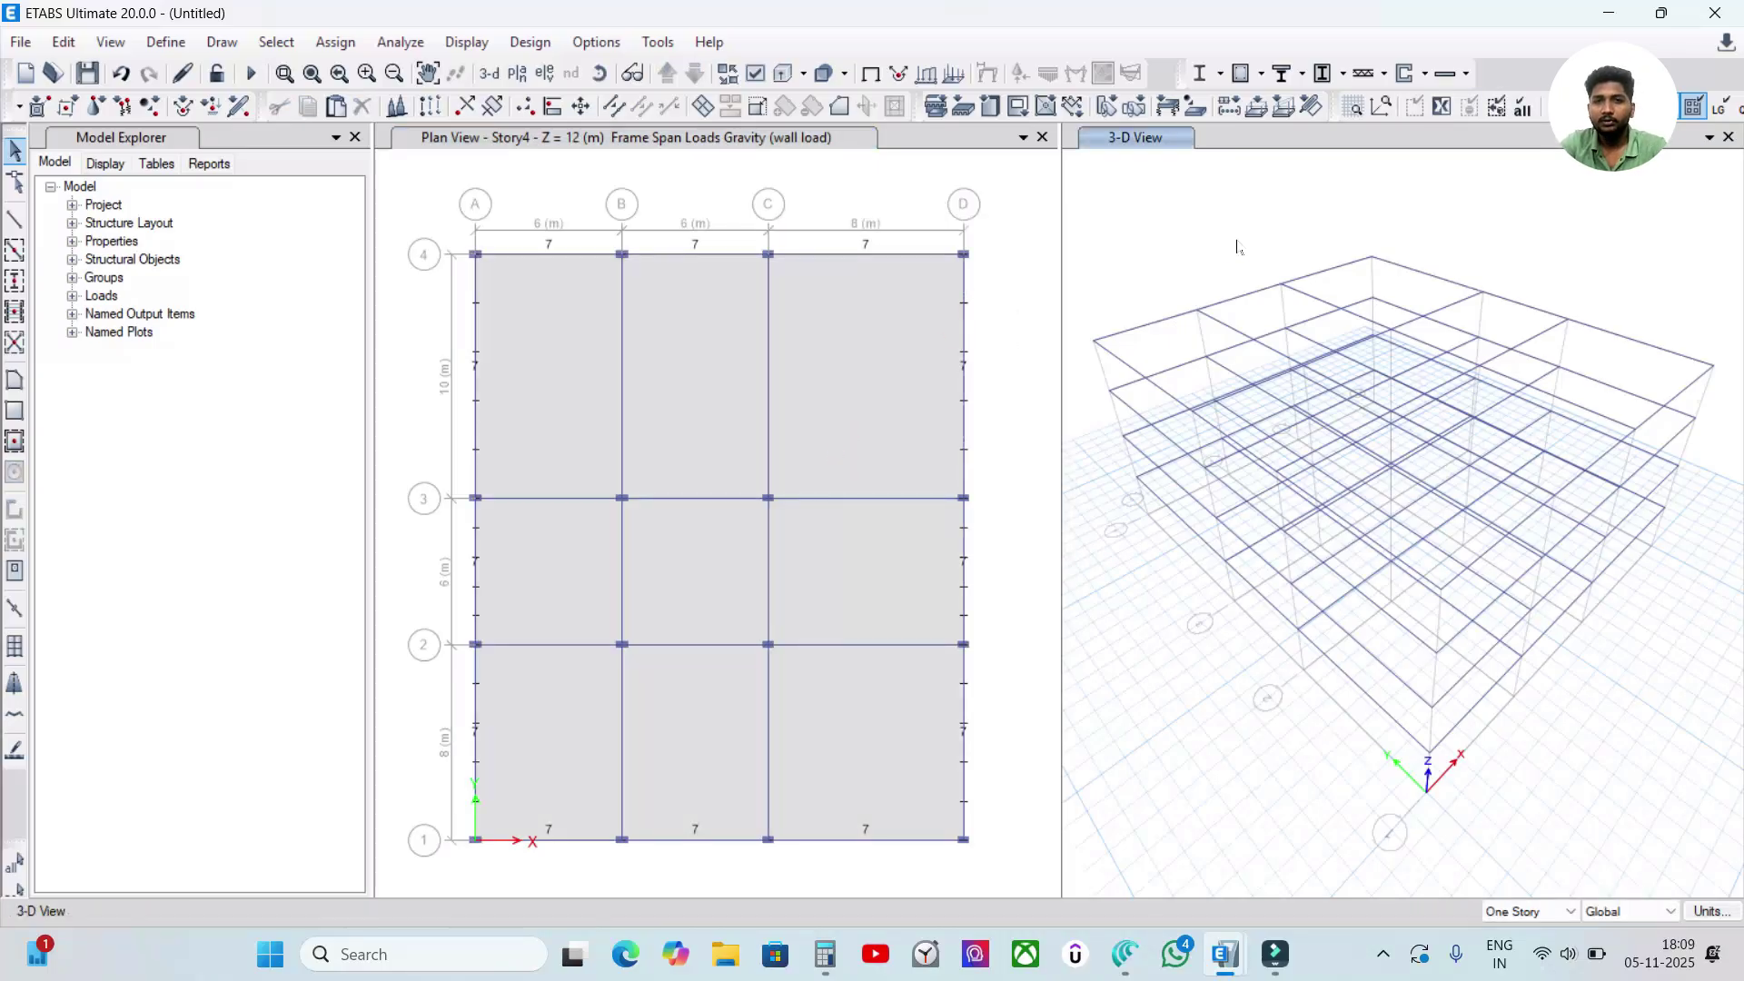
pyautogui.rightClick(1238, 240)
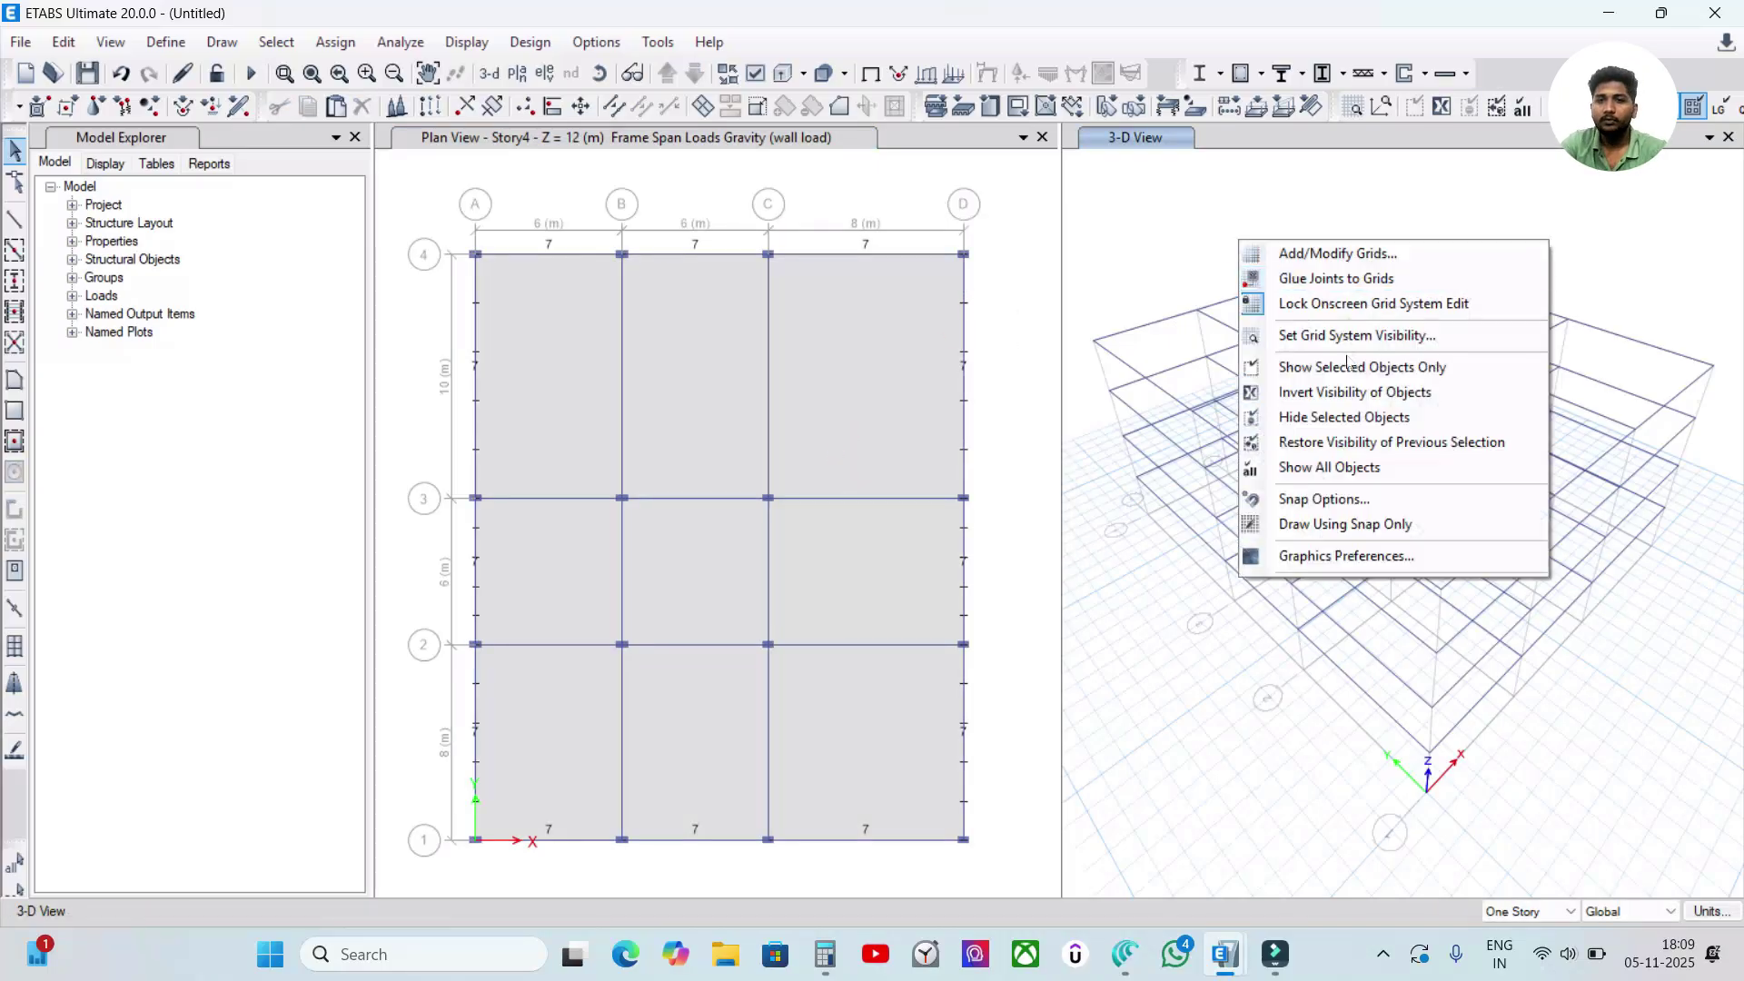
pyautogui.click(1323, 467)
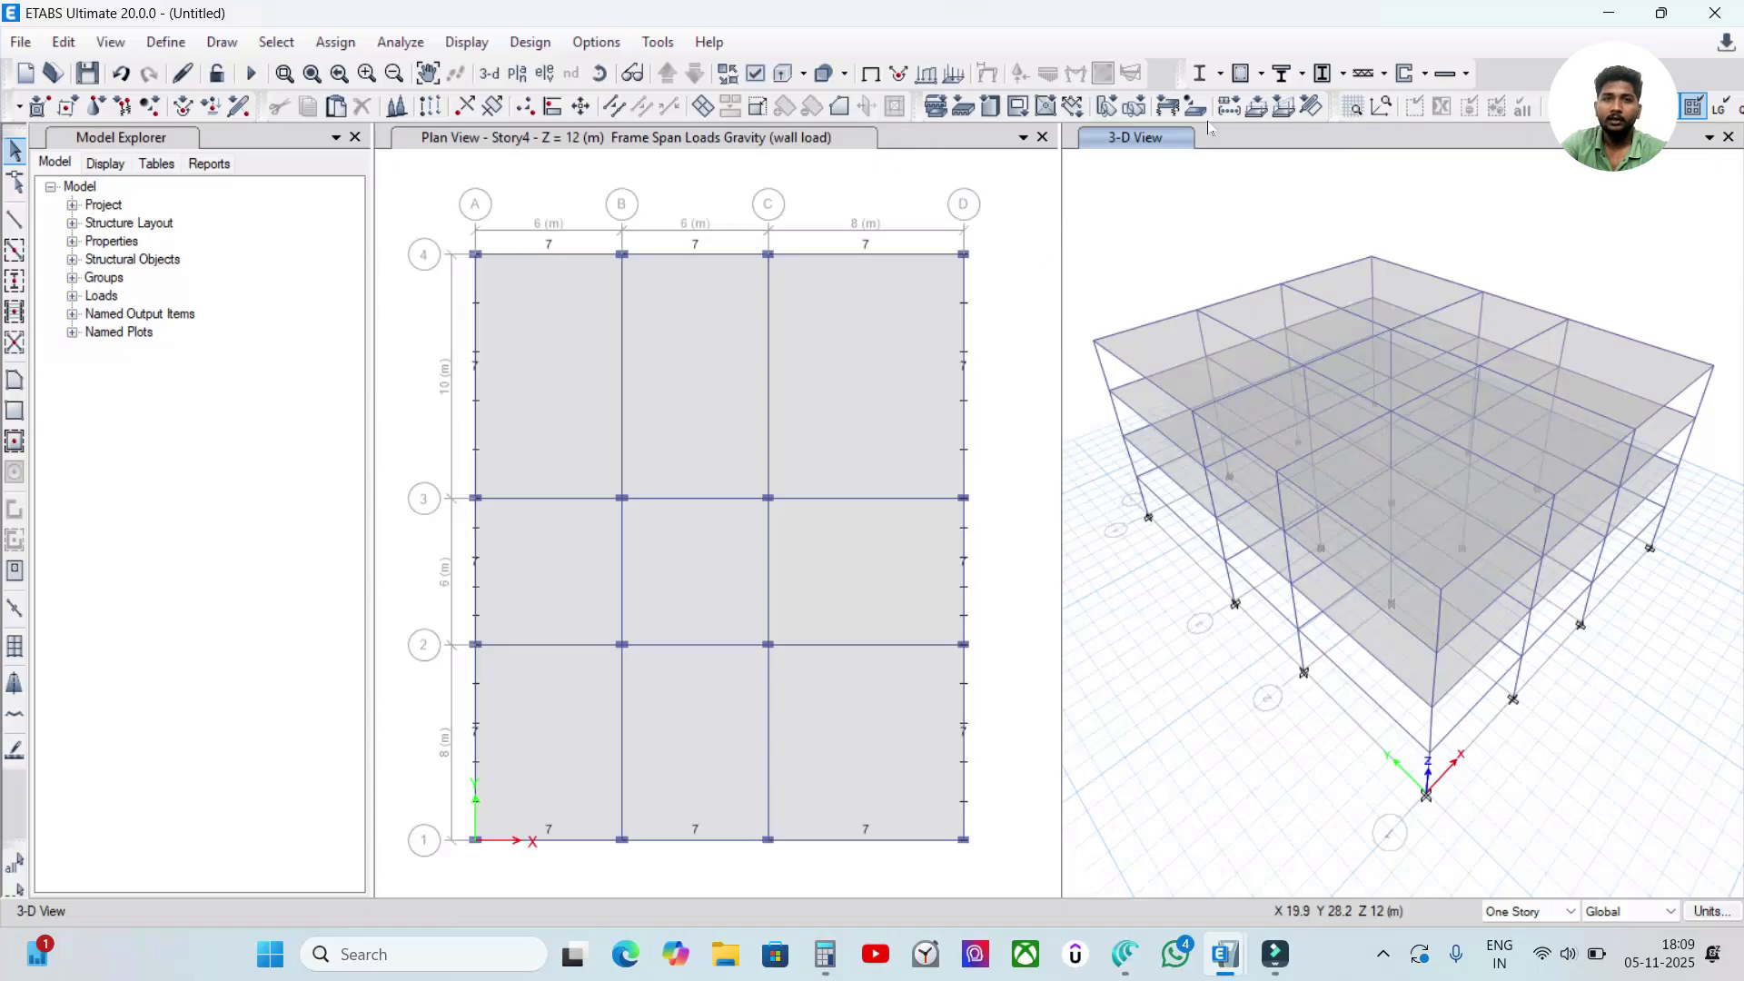
# - Display the wall load pattern's directly applied span forces with loading values in the 3-D view
pyautogui.click(628, 141)
pyautogui.click(1129, 153)
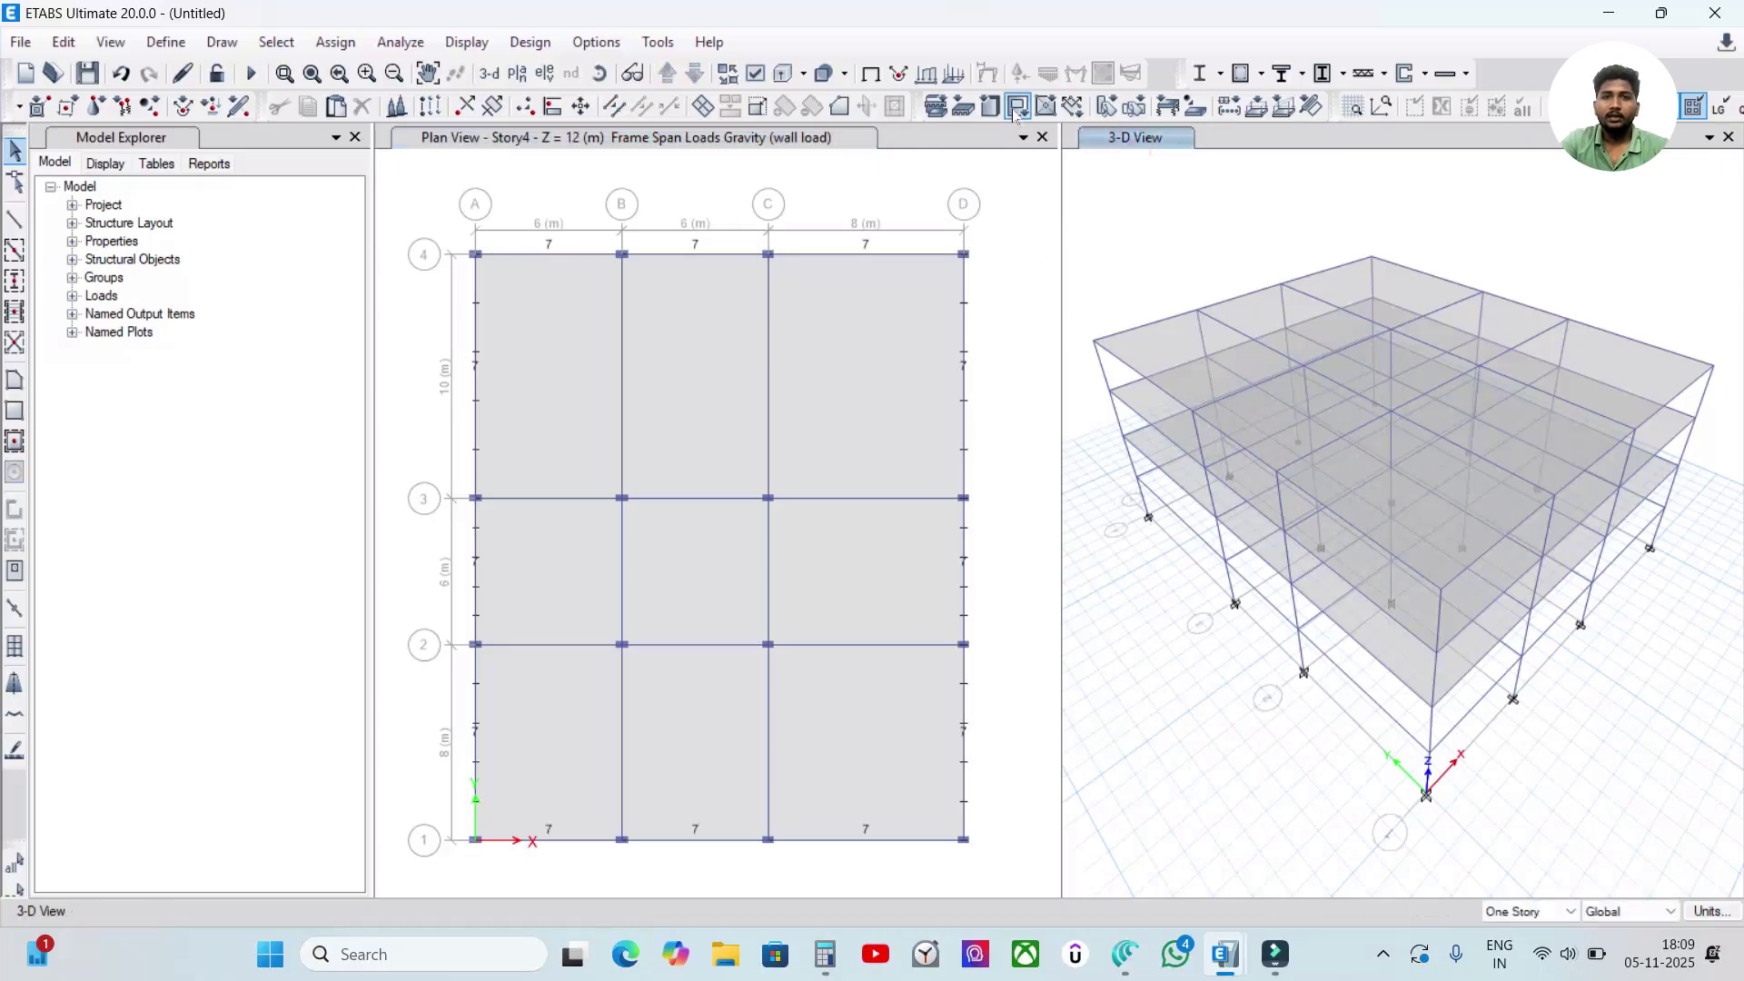
pyautogui.click(925, 78)
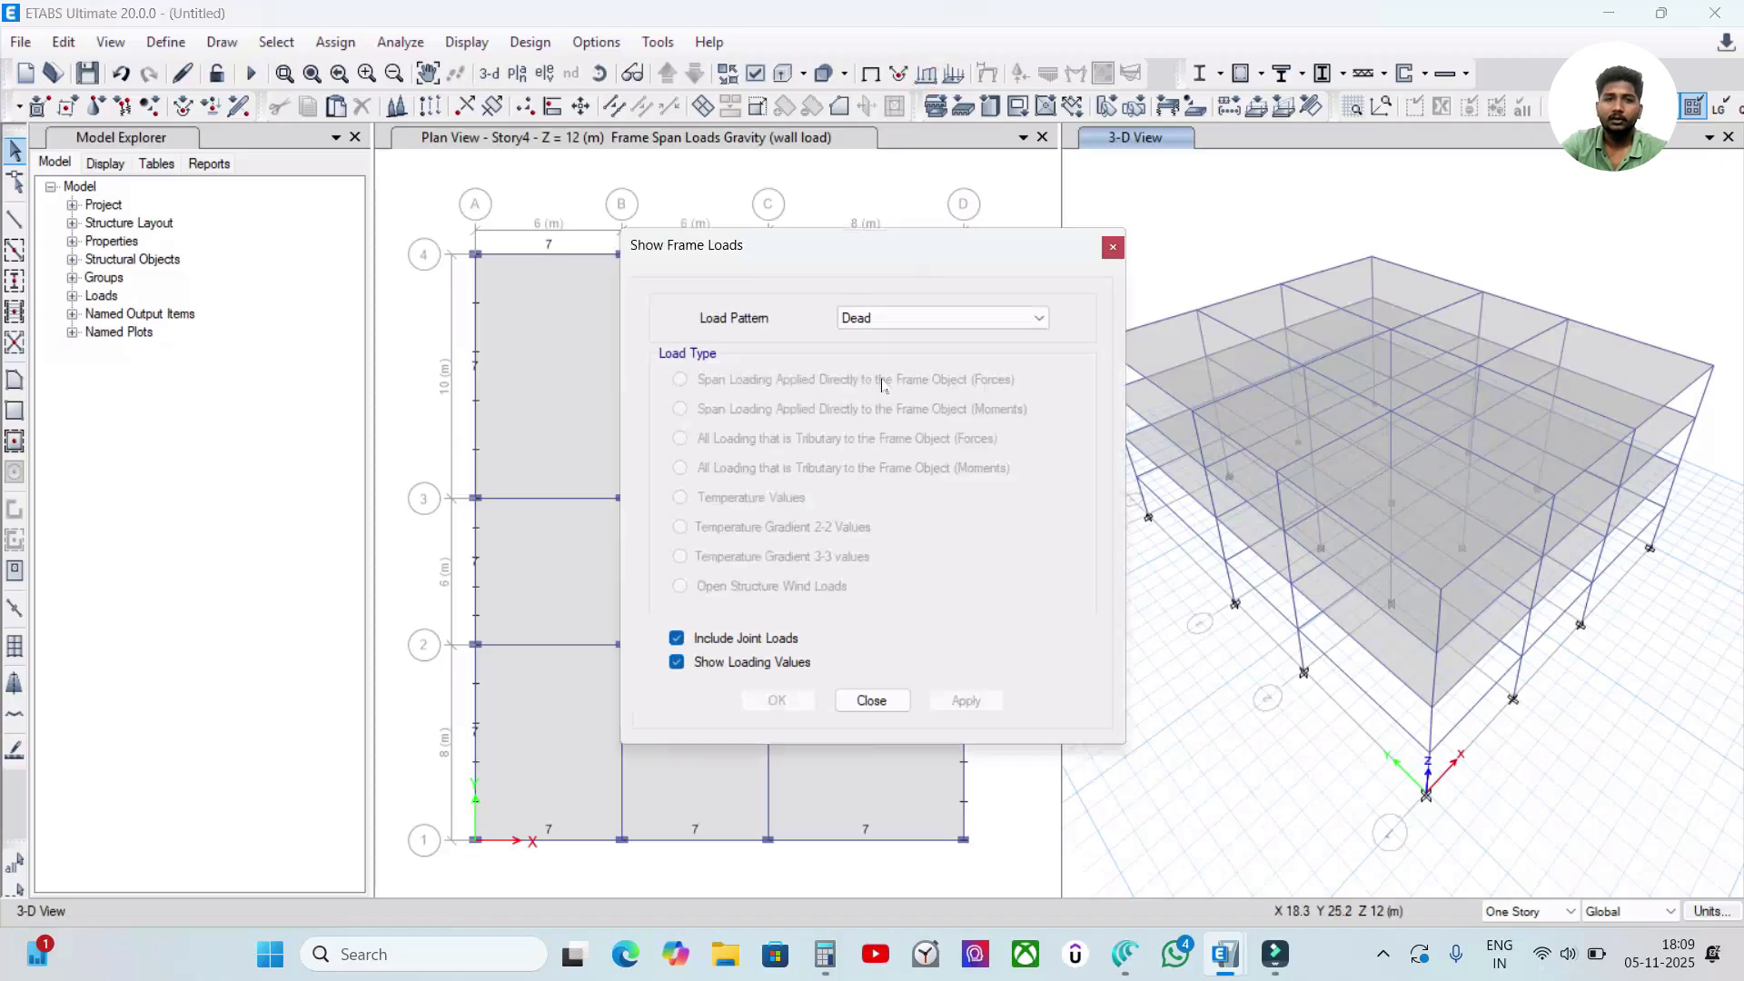
pyautogui.click(931, 318)
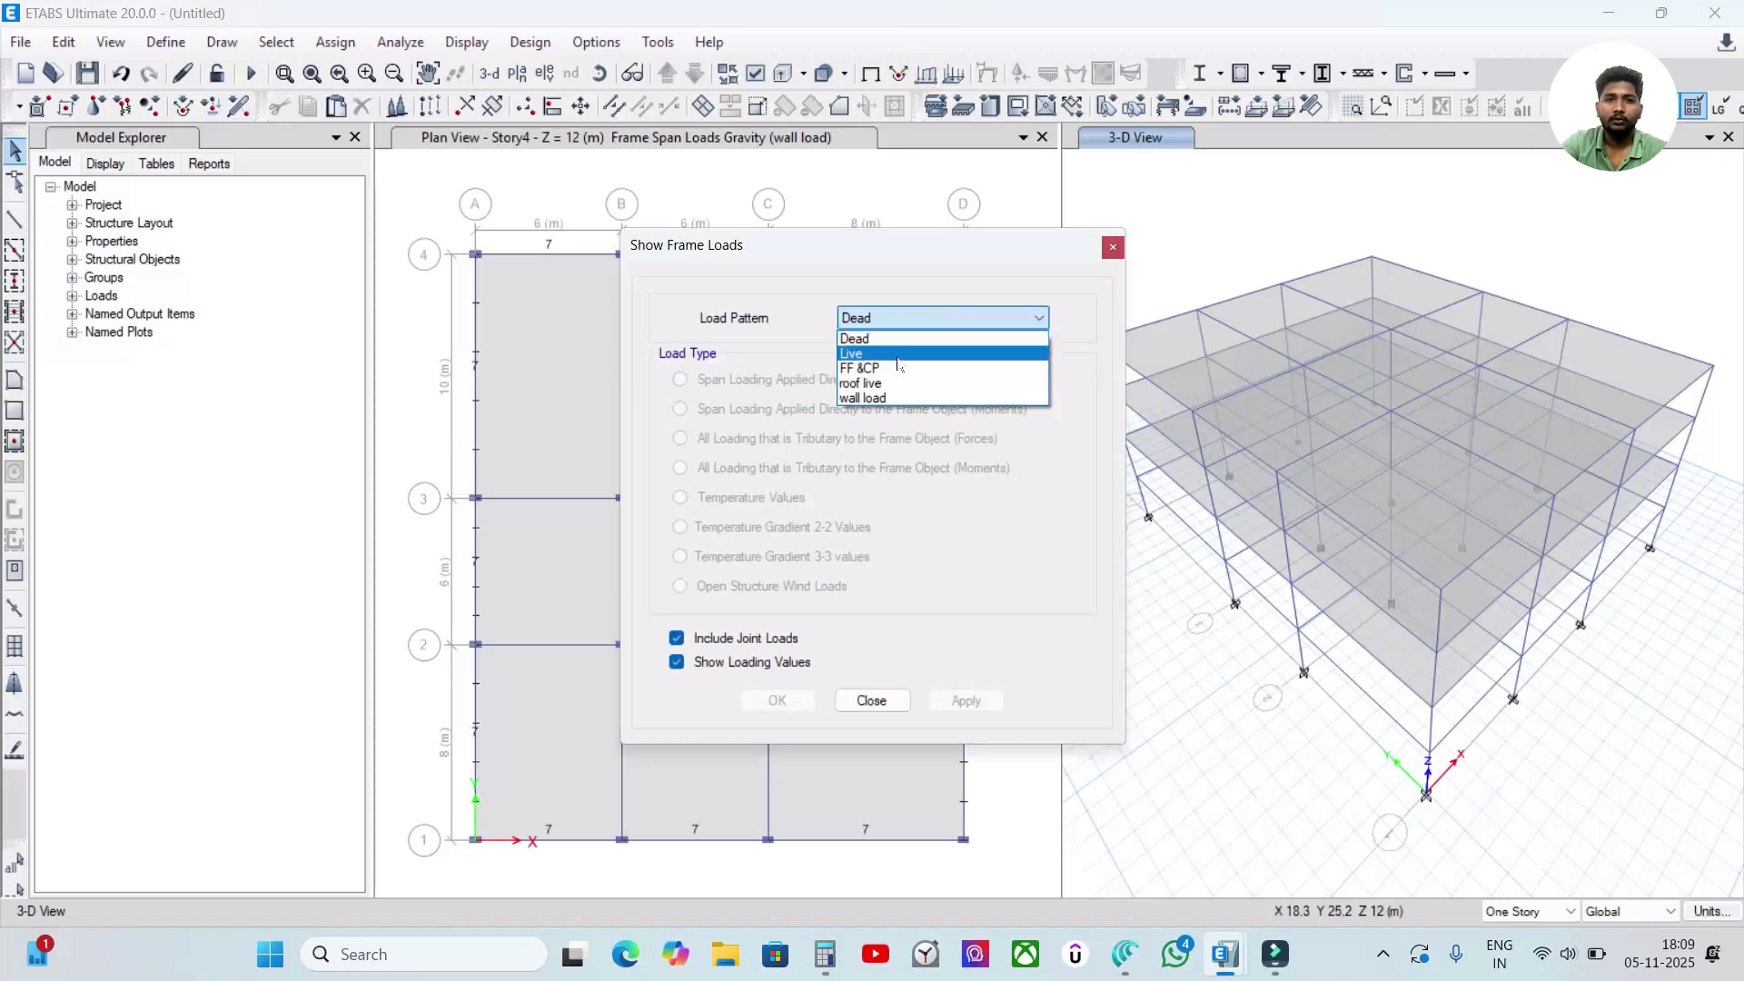
pyautogui.click(867, 397)
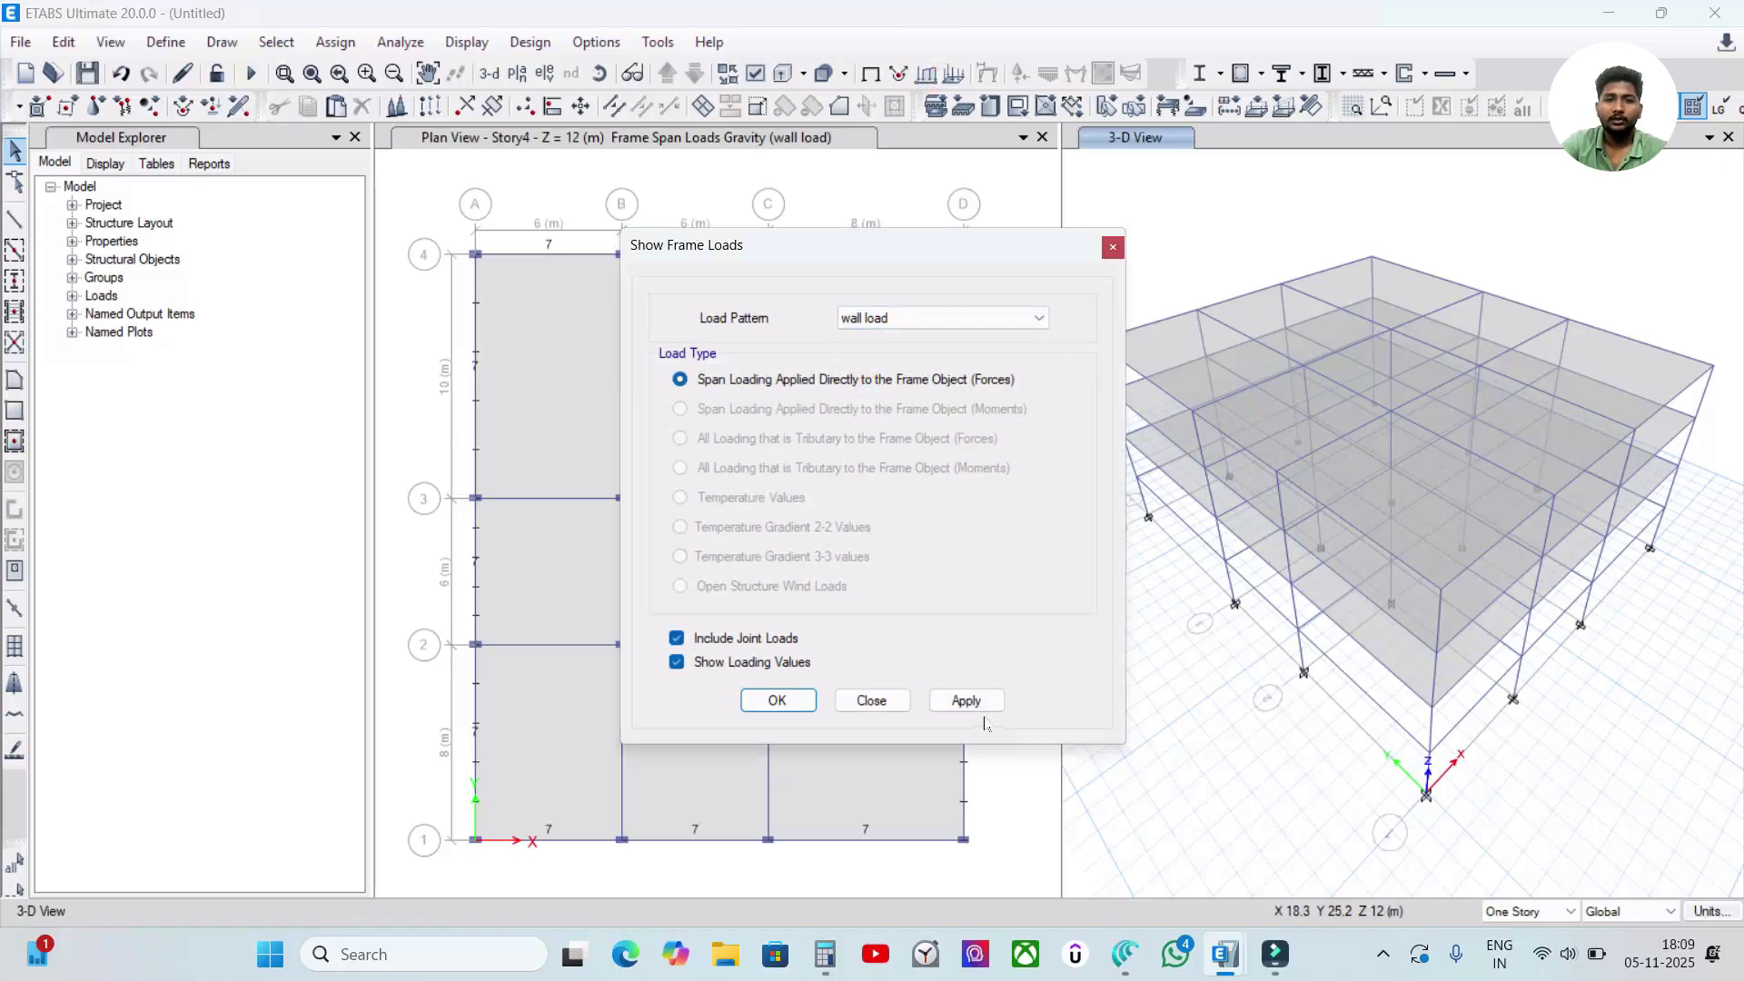
pyautogui.click(963, 700)
pyautogui.click(781, 700)
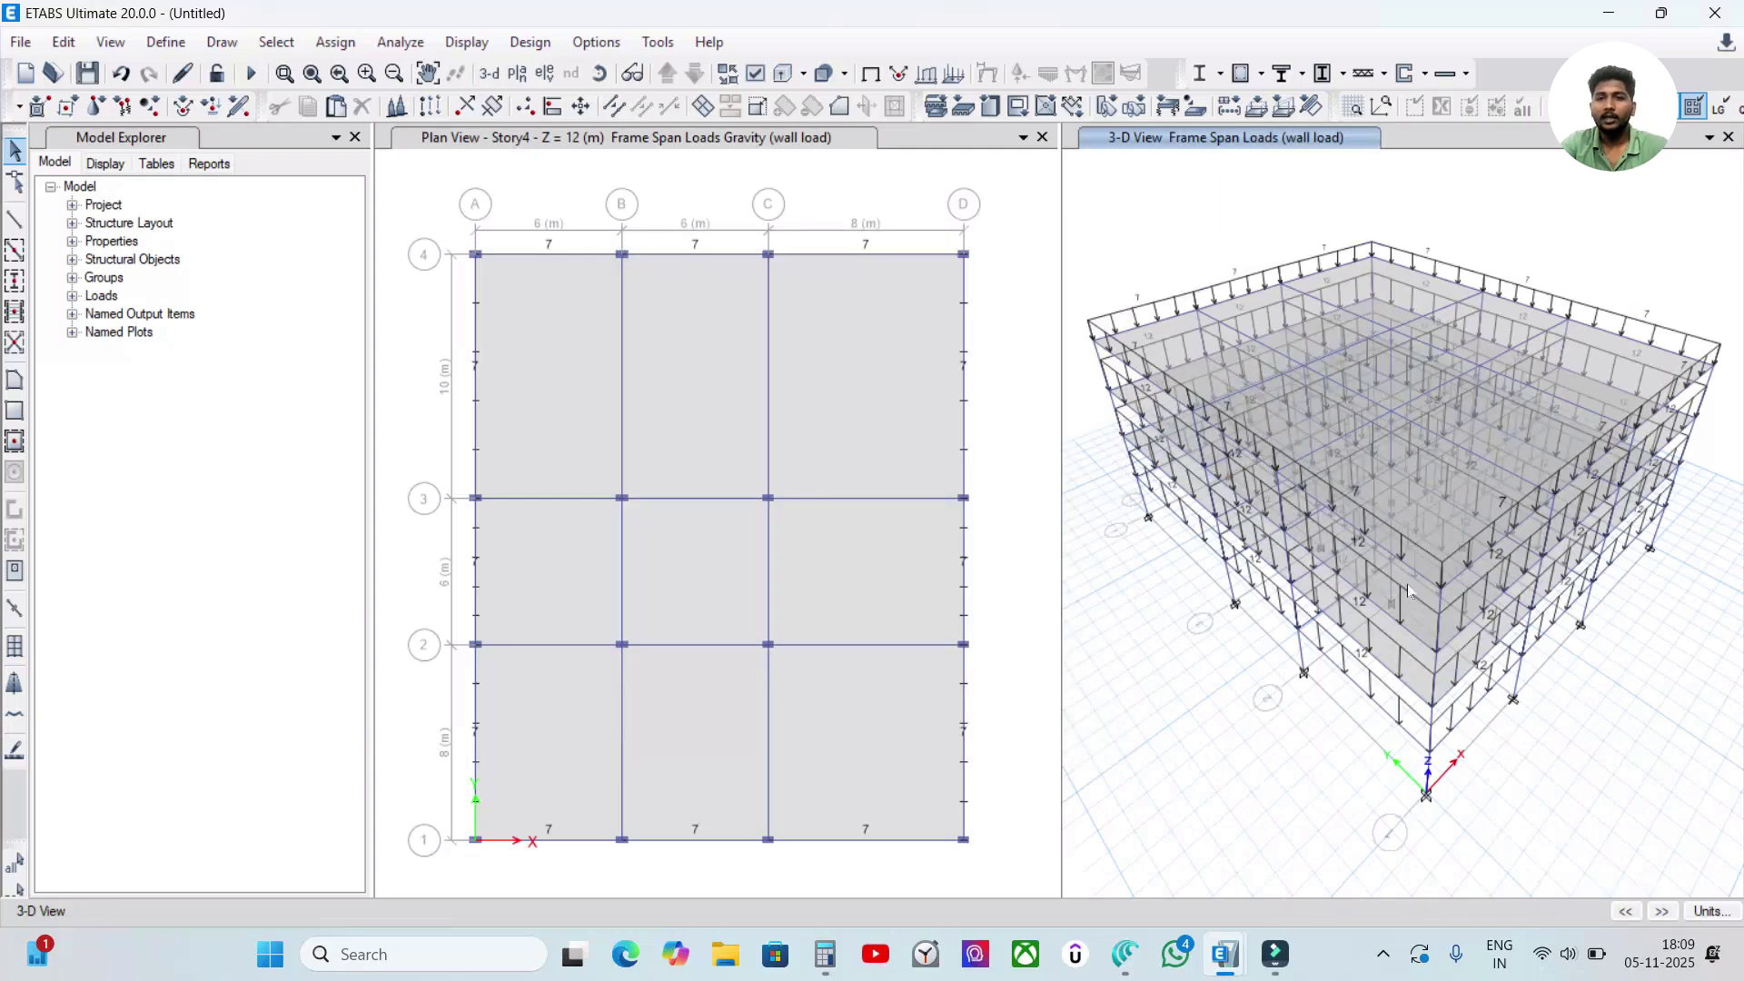
# - Examine the wall loads on the beams of every story in 3-D and restore the default 3-D view
pyautogui.scroll(5, 1376, 410)
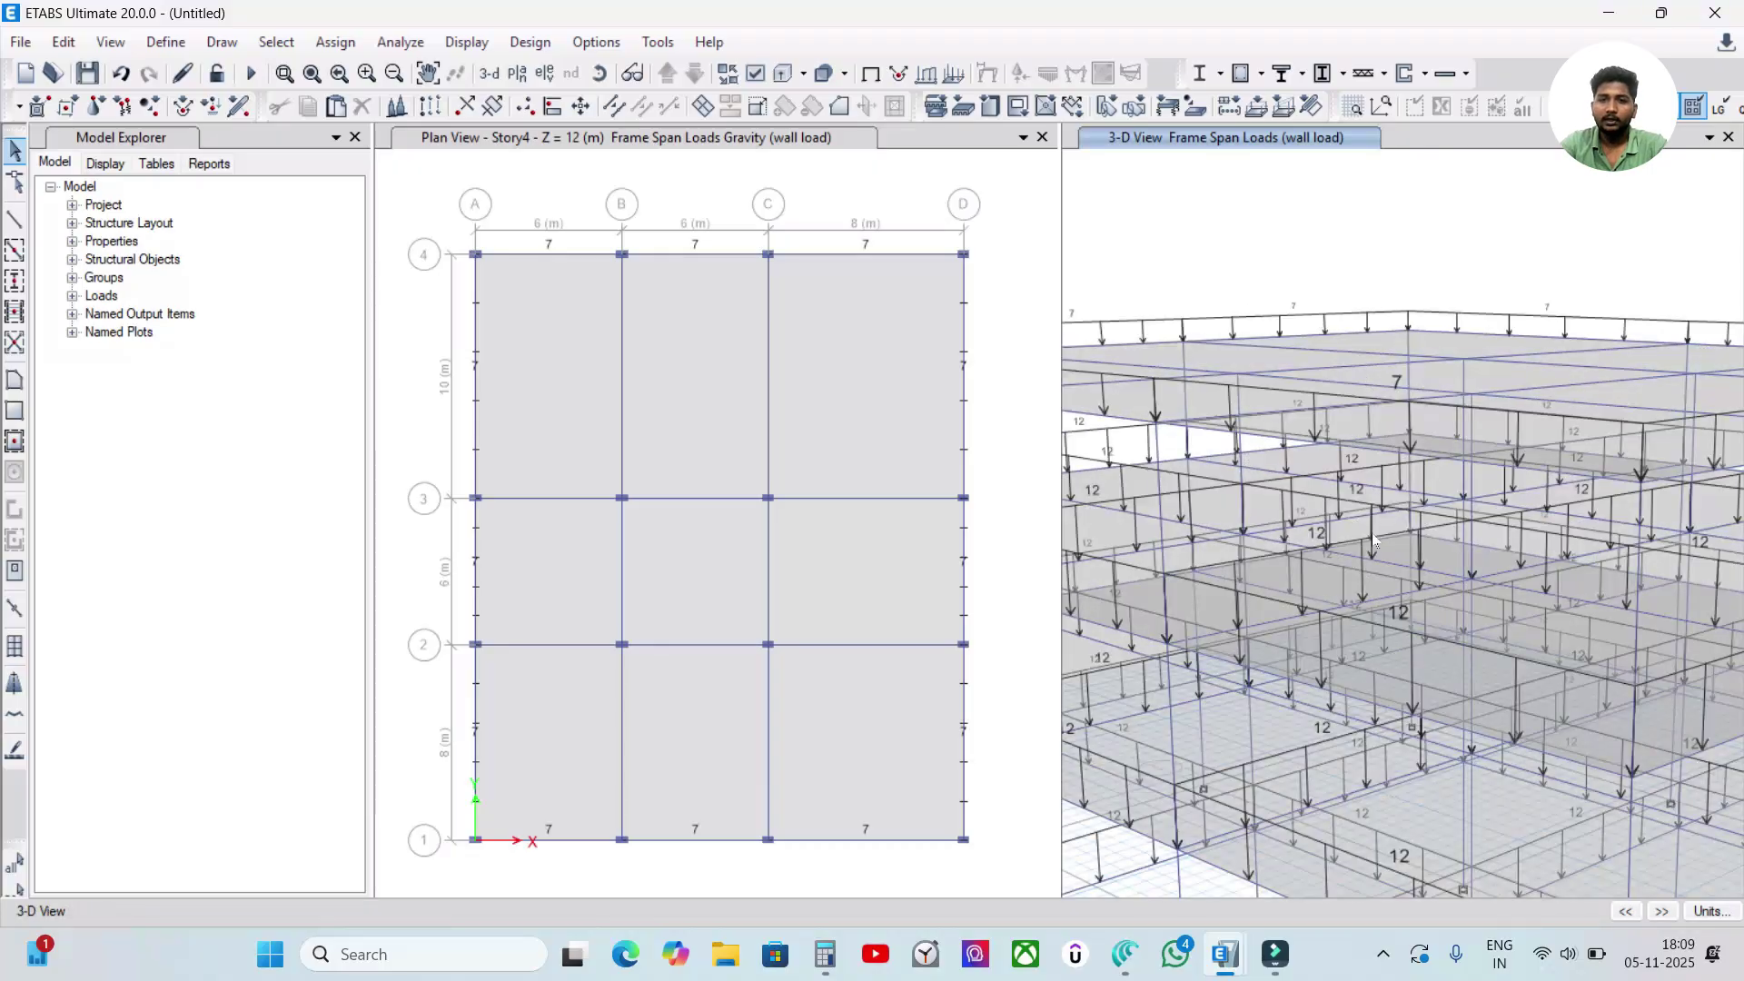
pyautogui.scroll(-8, 1374, 540)
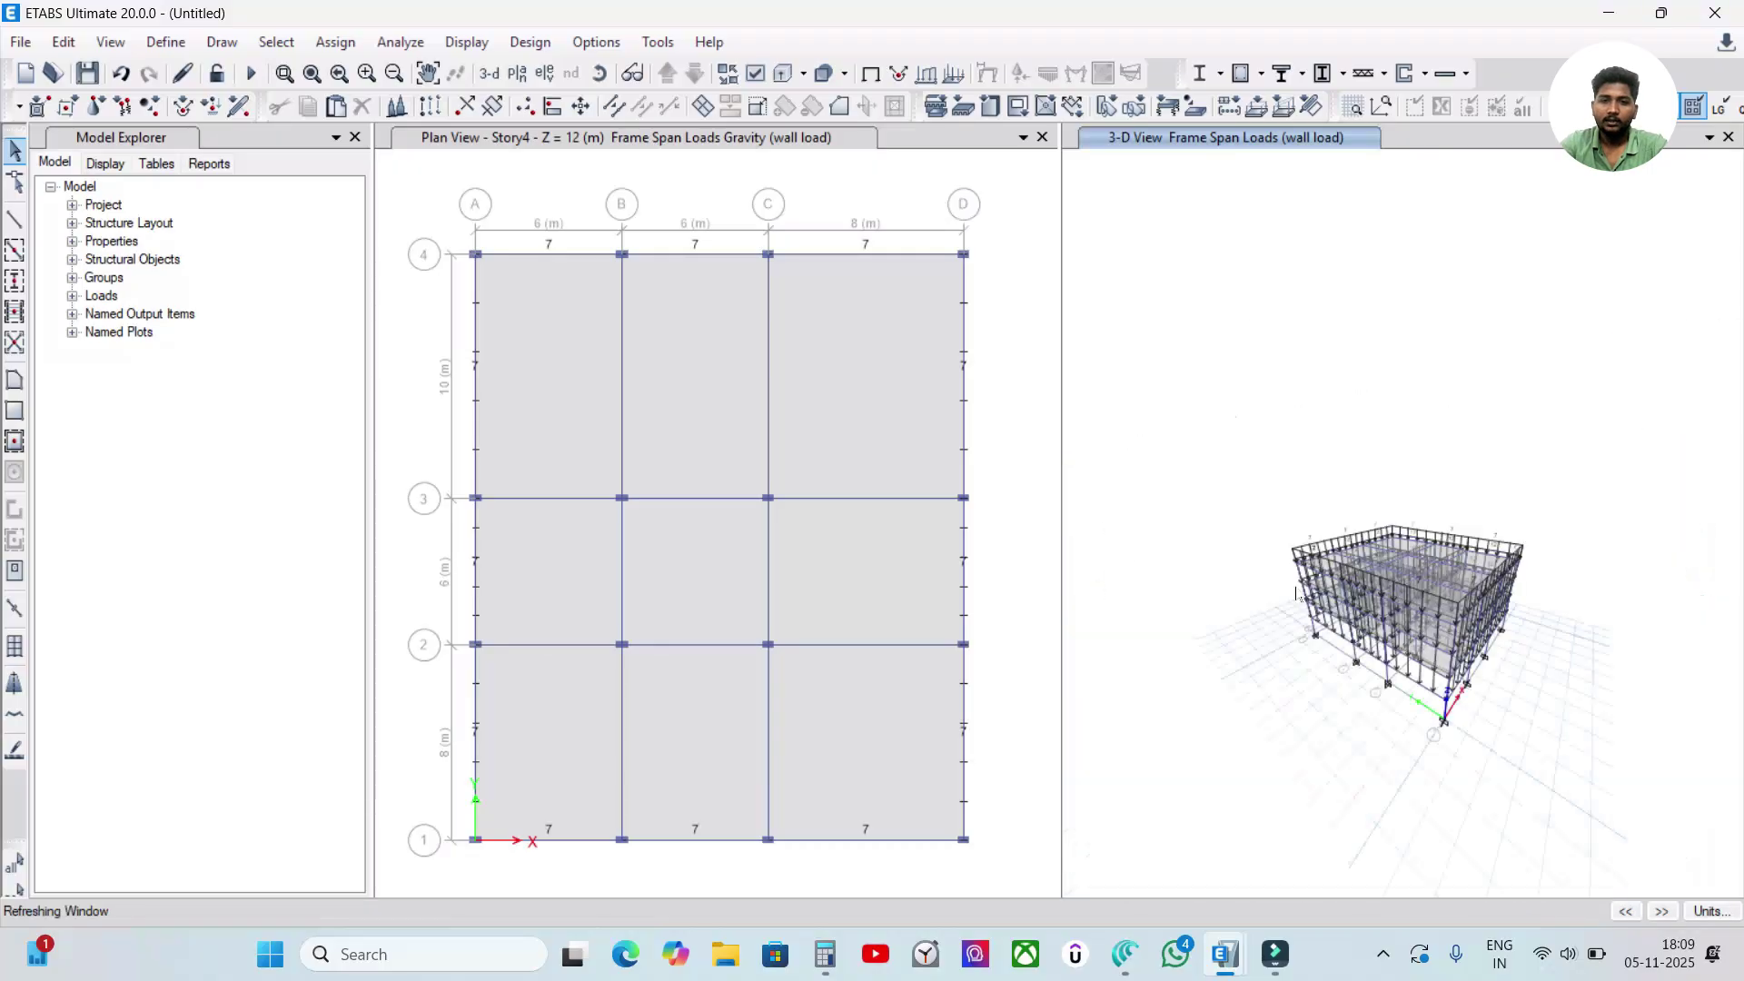
pyautogui.scroll(5, 1299, 590)
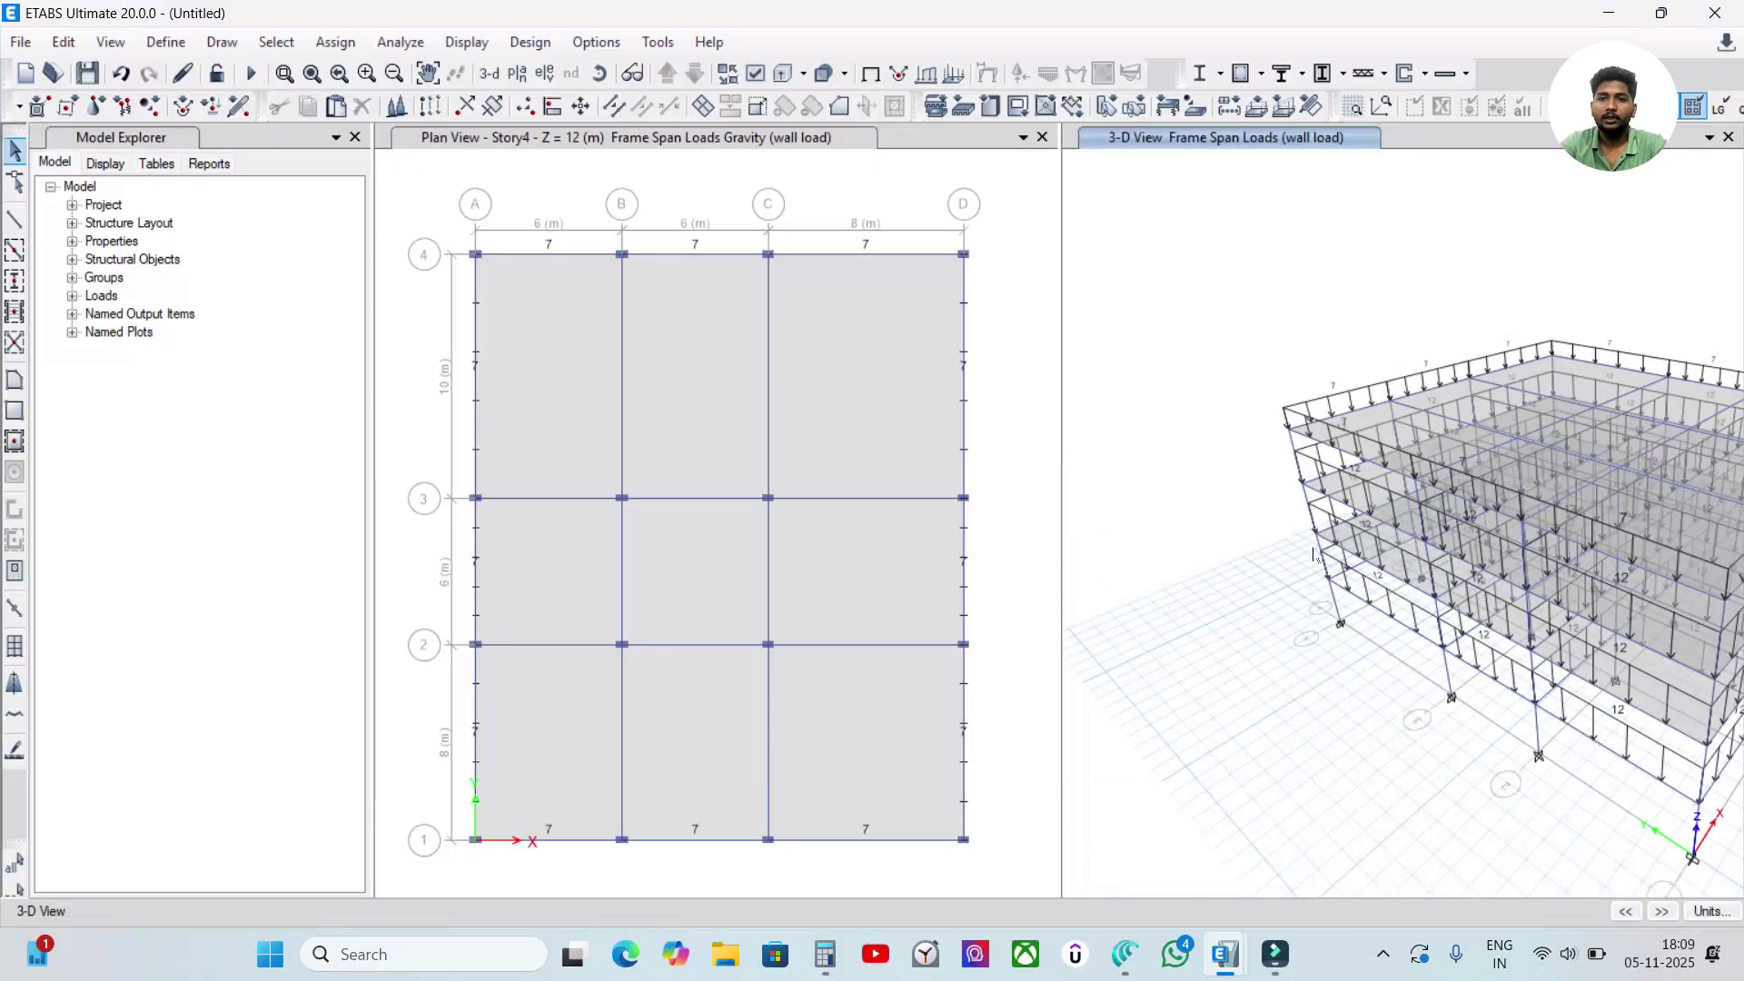
pyautogui.scroll(-5, 1354, 586)
pyautogui.scroll(3, 1322, 600)
pyautogui.scroll(4, 1467, 668)
pyautogui.scroll(-4, 1444, 654)
pyautogui.scroll(4, 1453, 618)
pyautogui.scroll(-5, 1445, 601)
pyautogui.moveTo(1445, 601); pyautogui.dragTo(1444, 808, button='middle')
pyautogui.scroll(5, 1391, 689)
pyautogui.scroll(-6, 1391, 690)
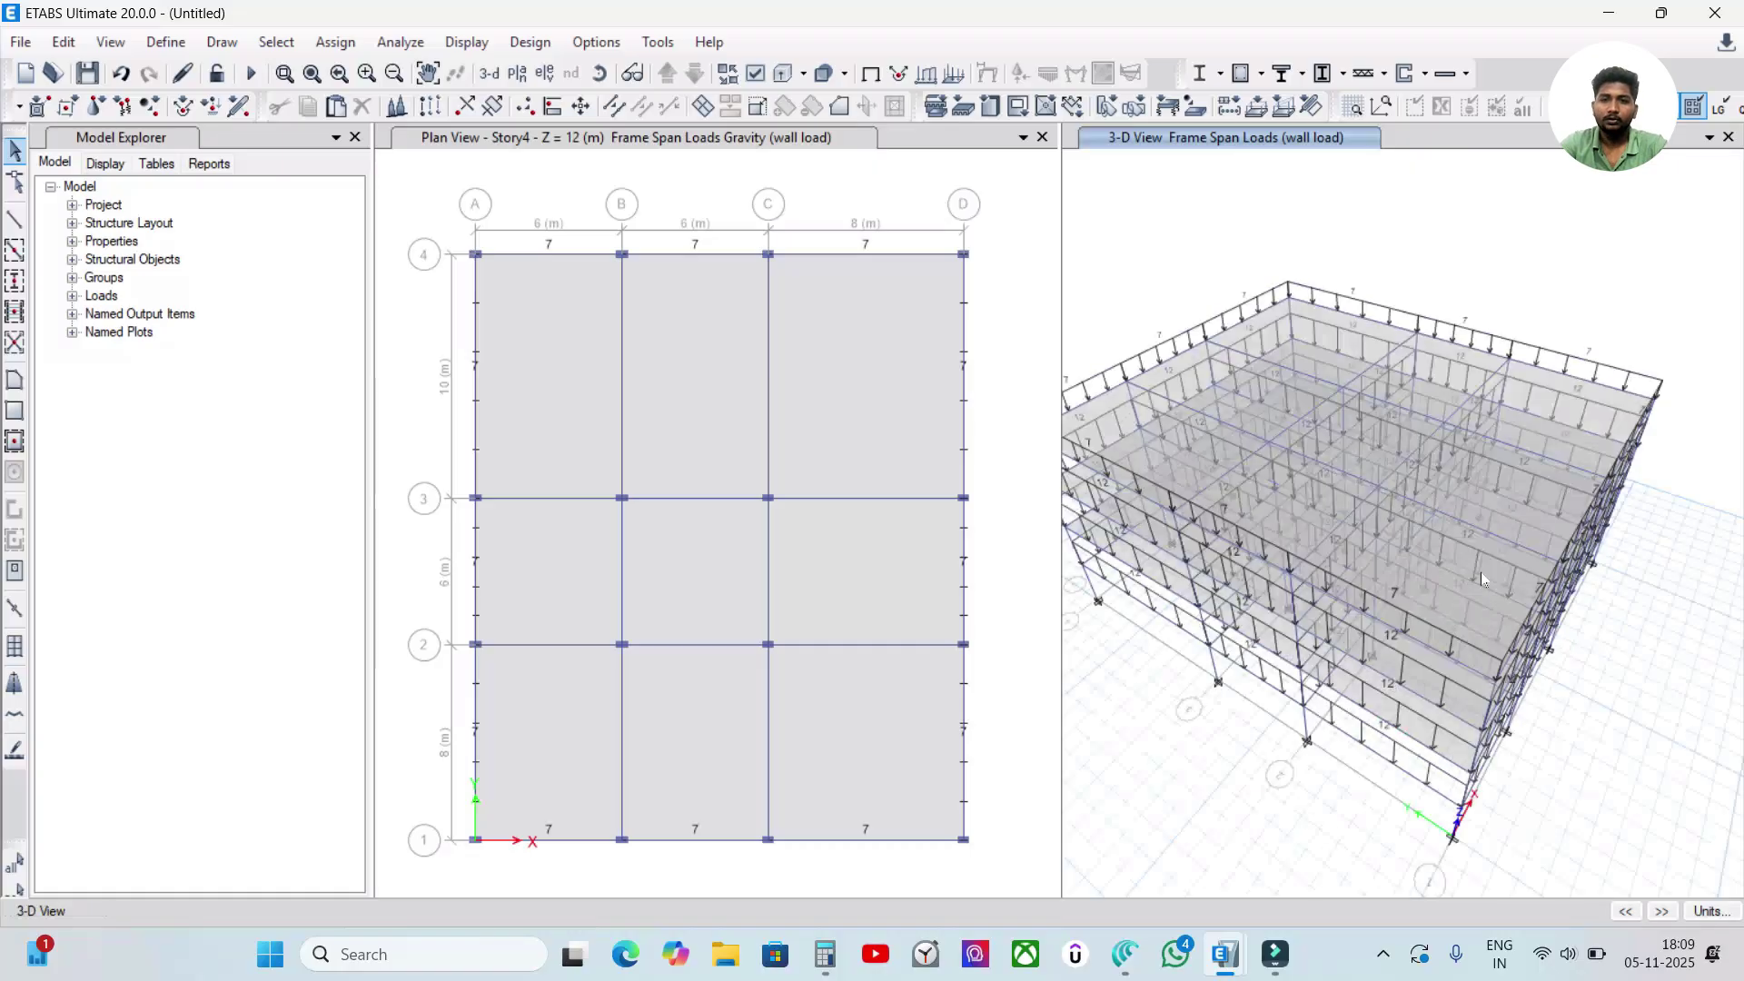
pyautogui.click(489, 73)
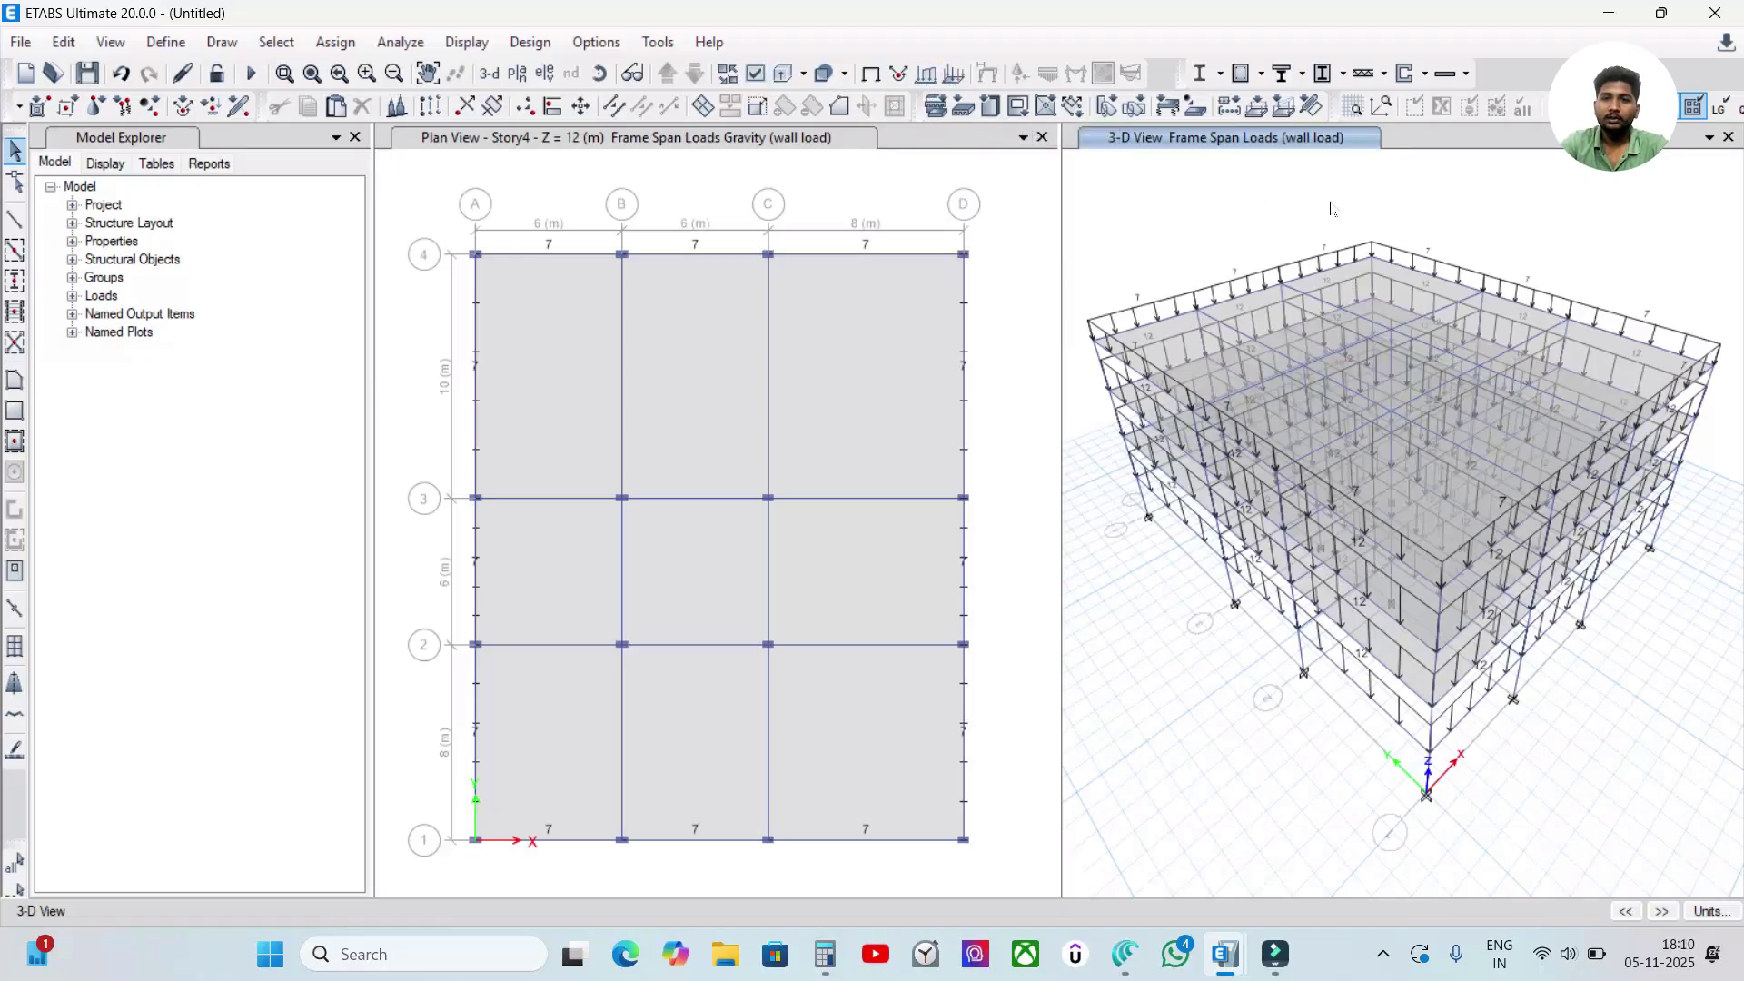
# - Display the Live pattern's uniform gravity shell loads in the 3-D view
pyautogui.click(950, 79)
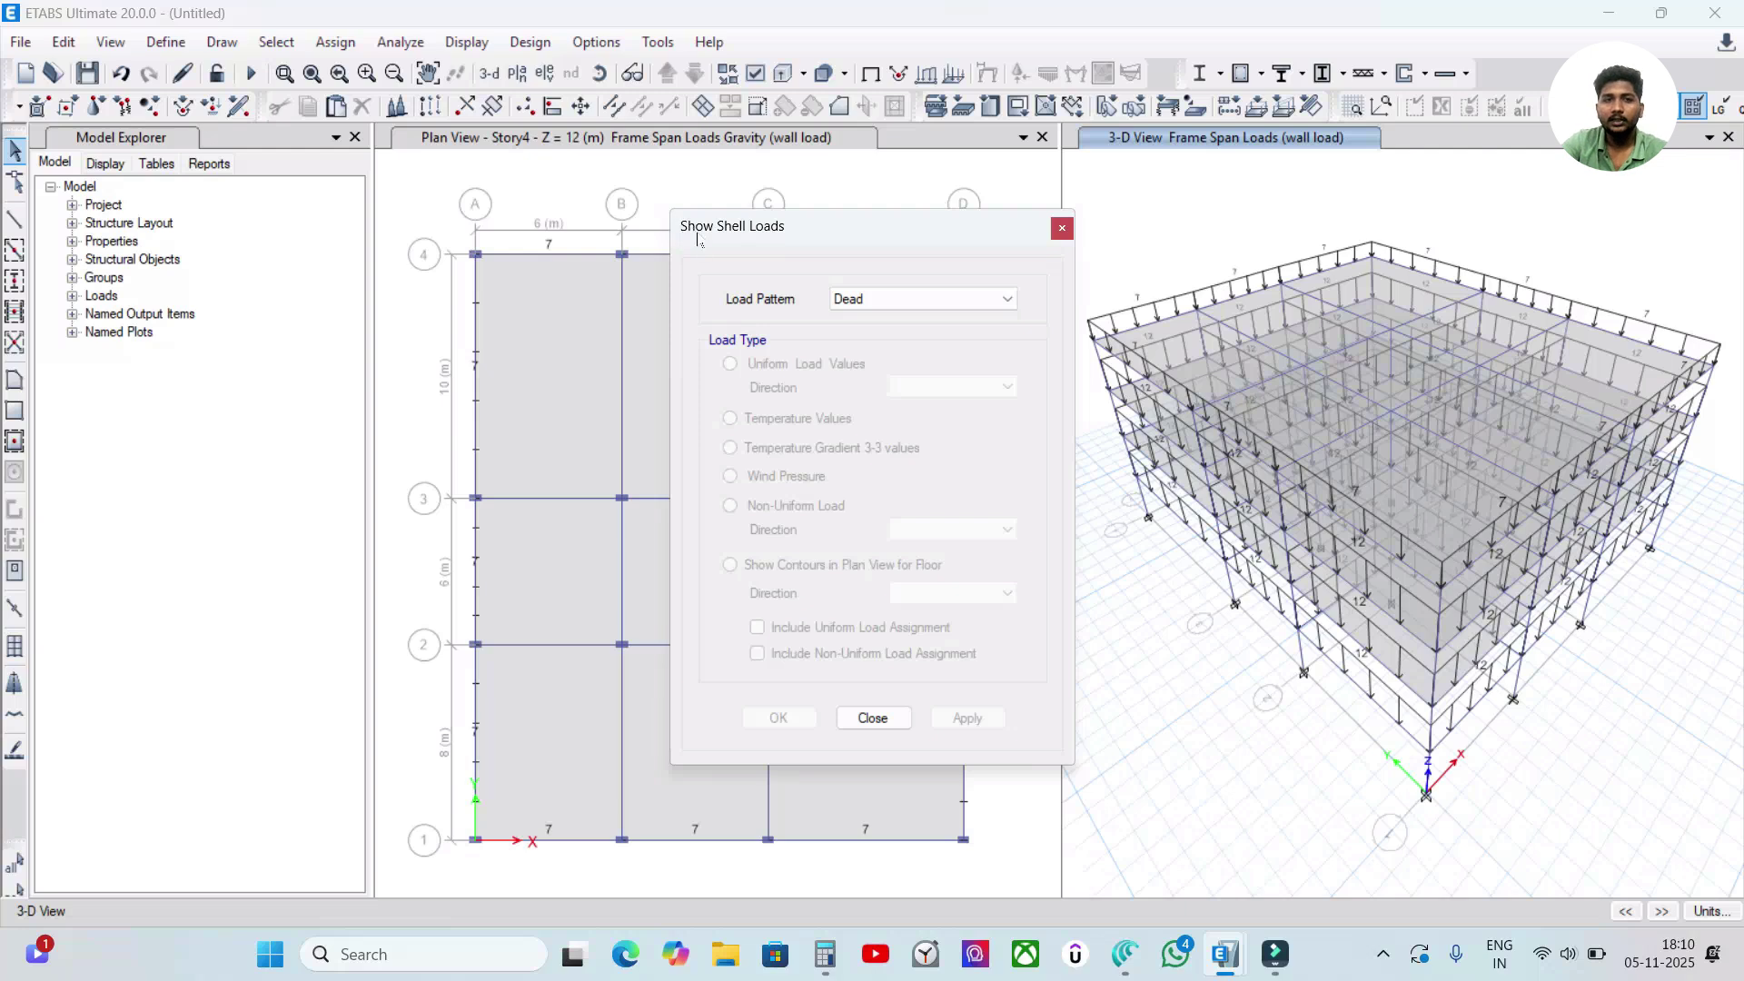
pyautogui.click(878, 299)
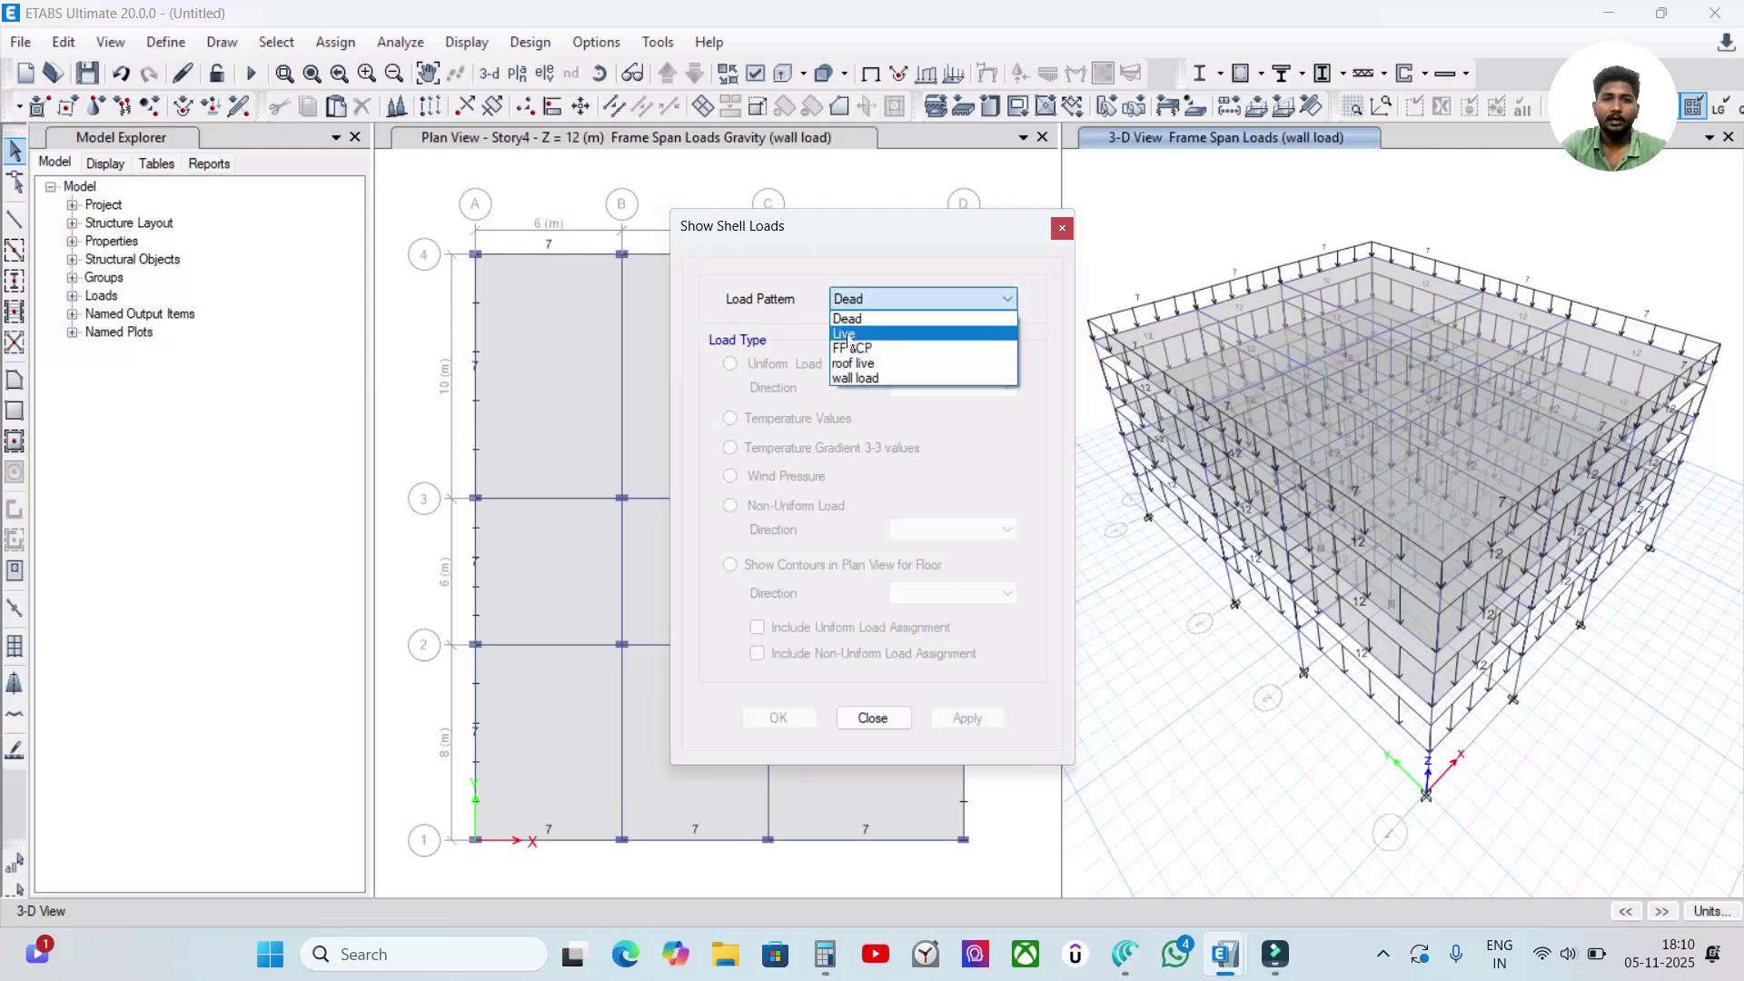
pyautogui.click(847, 335)
pyautogui.click(968, 717)
pyautogui.click(779, 718)
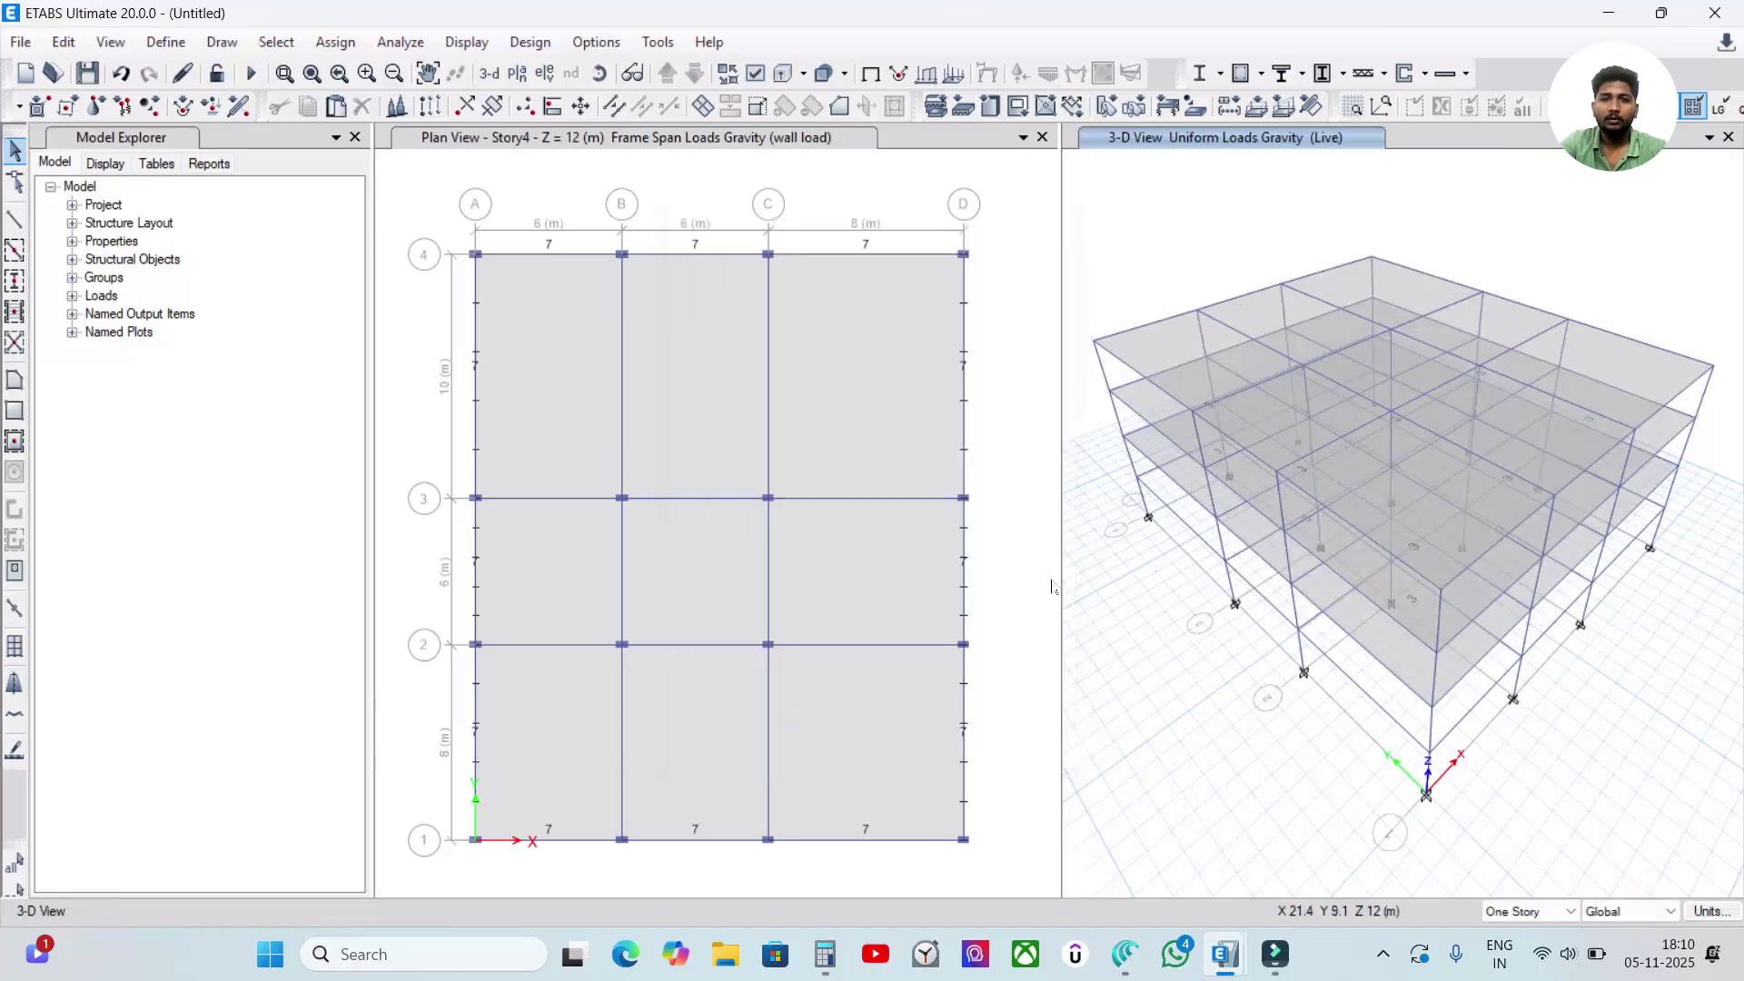
# - Reapply the Live pattern's shell load display to the 3-D view
pyautogui.click(953, 73)
pyautogui.click(958, 305)
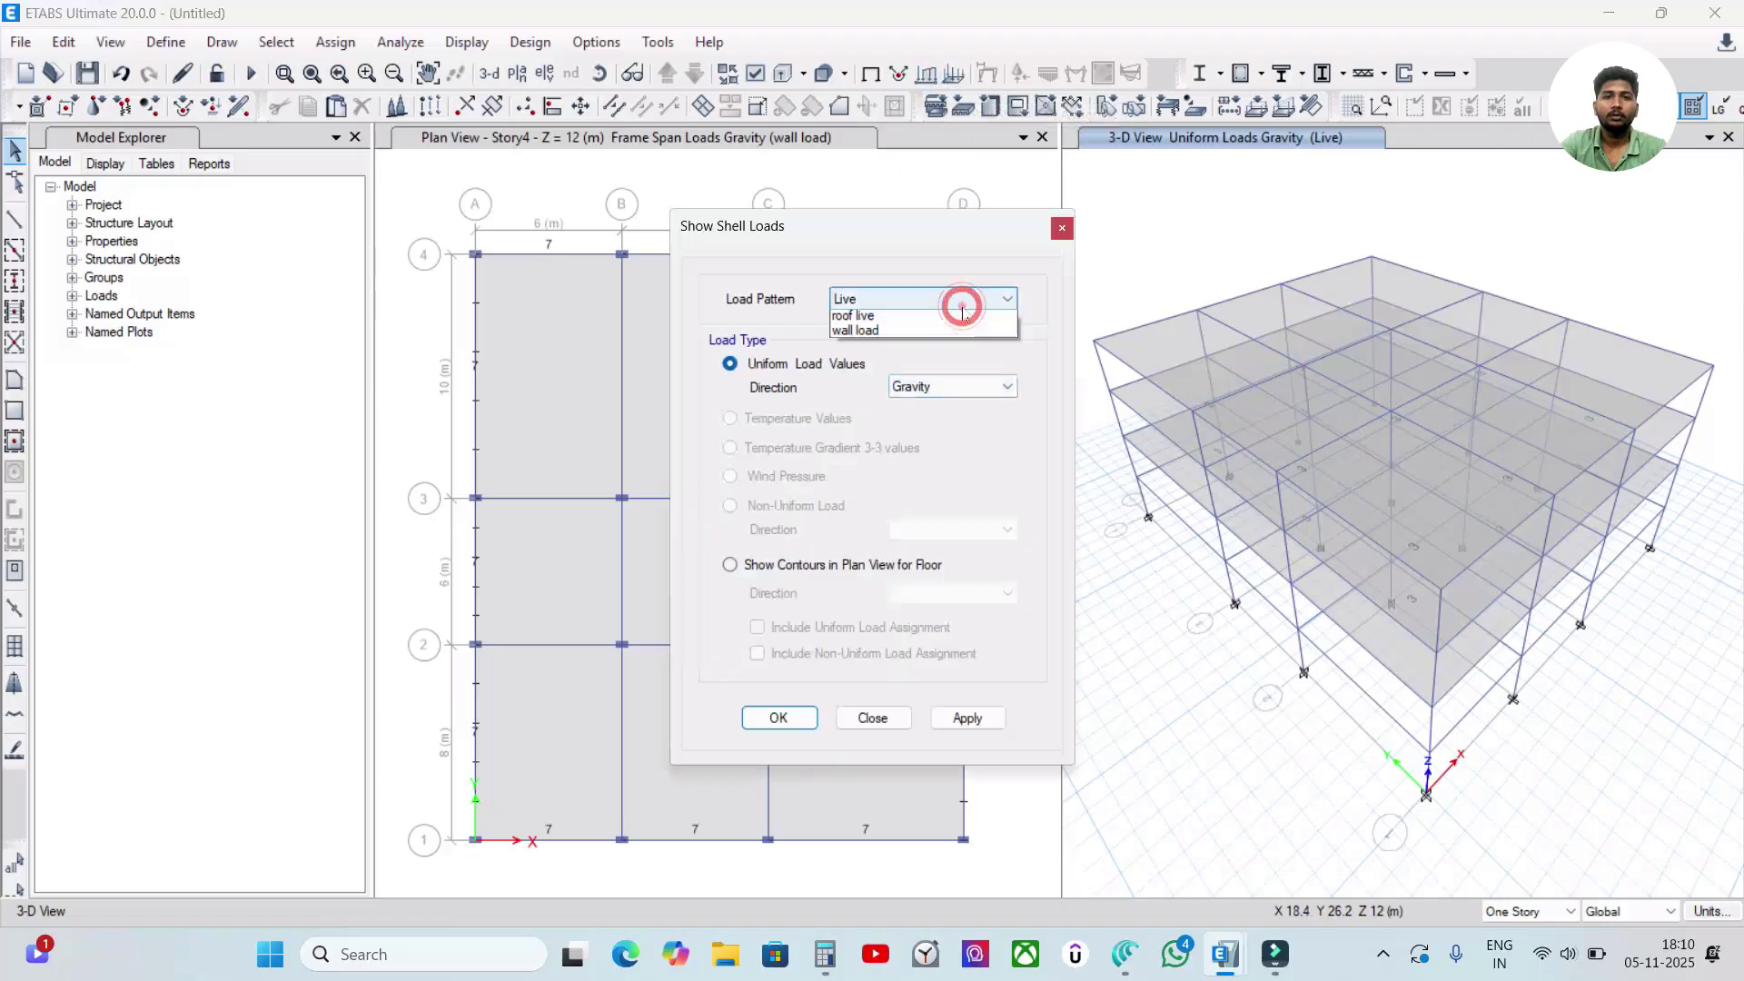
pyautogui.click(944, 334)
pyautogui.click(965, 716)
pyautogui.click(781, 717)
# - Display the Live pattern's uniform shell loads in the Story4 plan view and move down to the Story3 plan
pyautogui.click(779, 183)
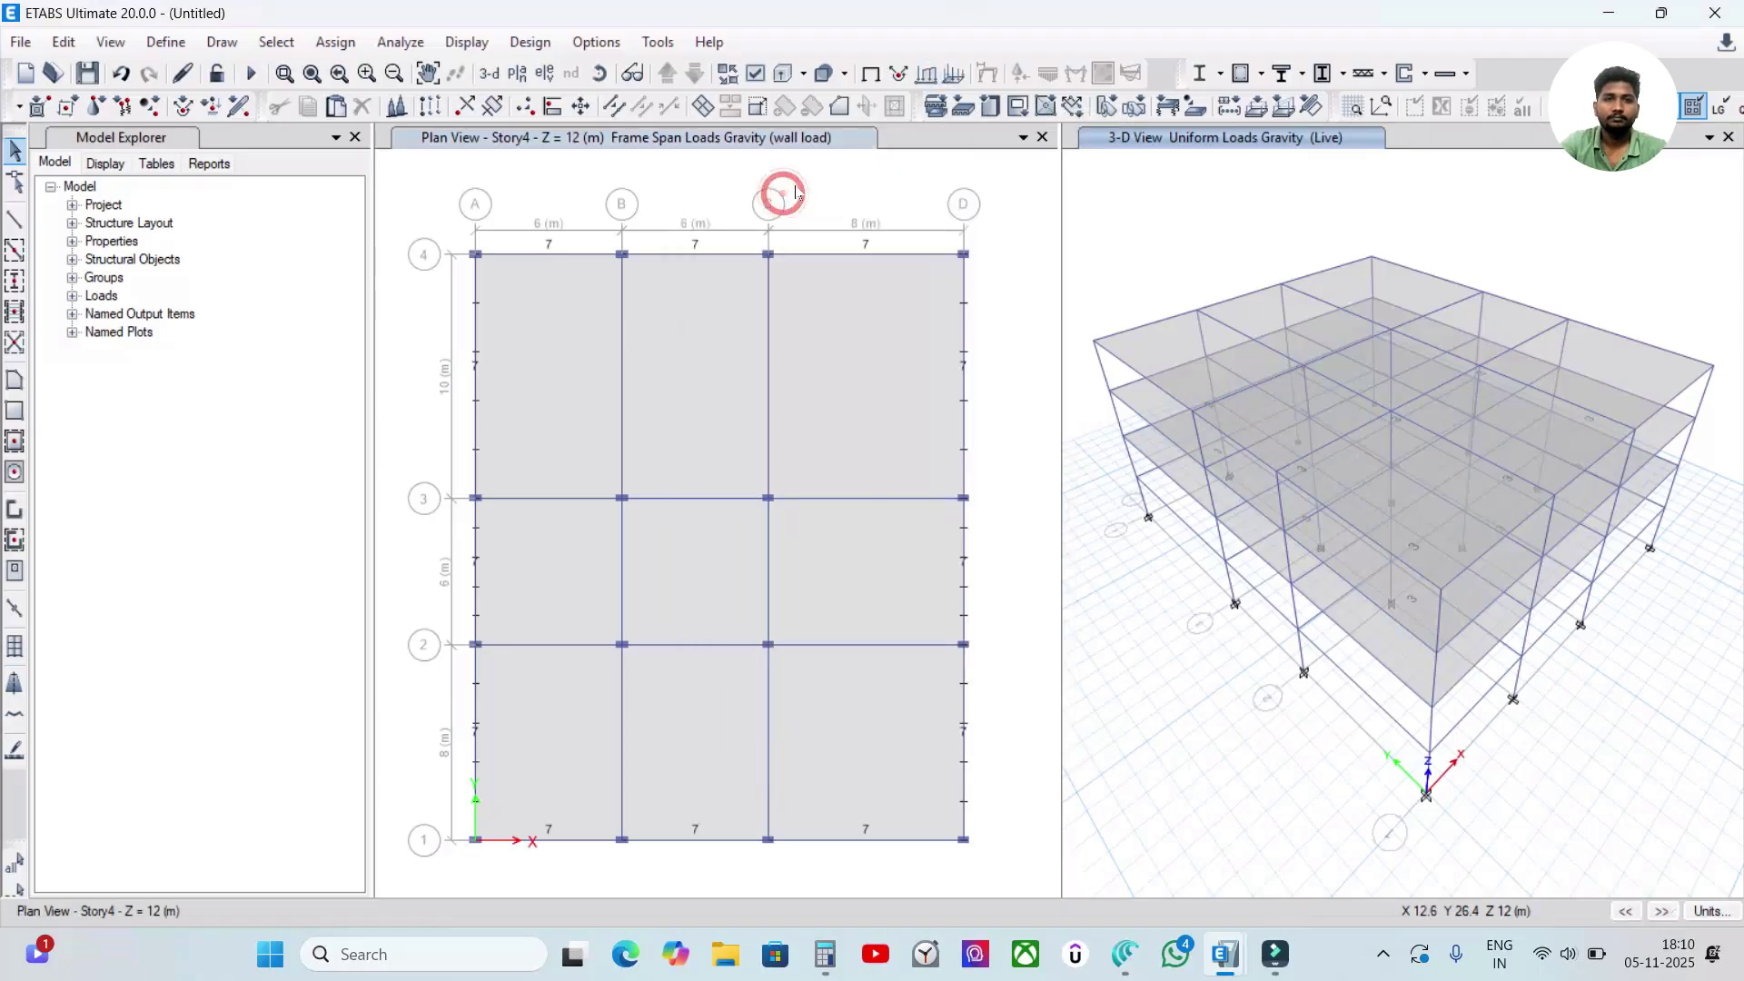
pyautogui.click(953, 72)
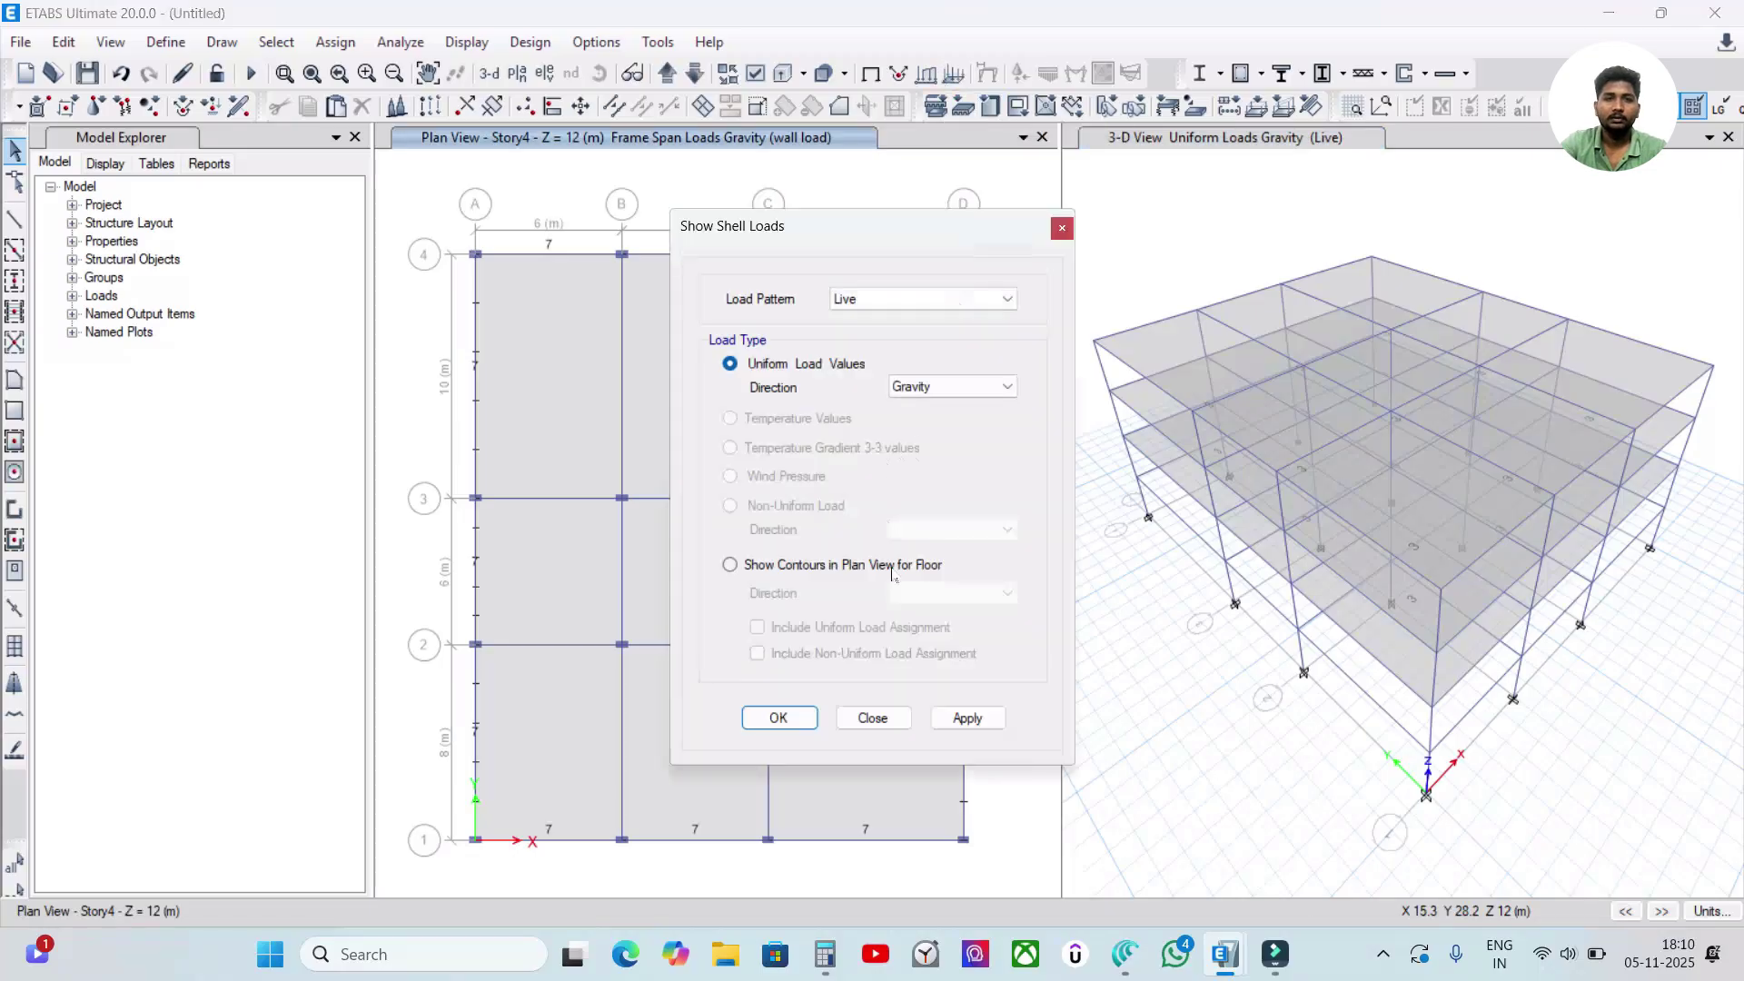
pyautogui.click(965, 716)
pyautogui.click(781, 717)
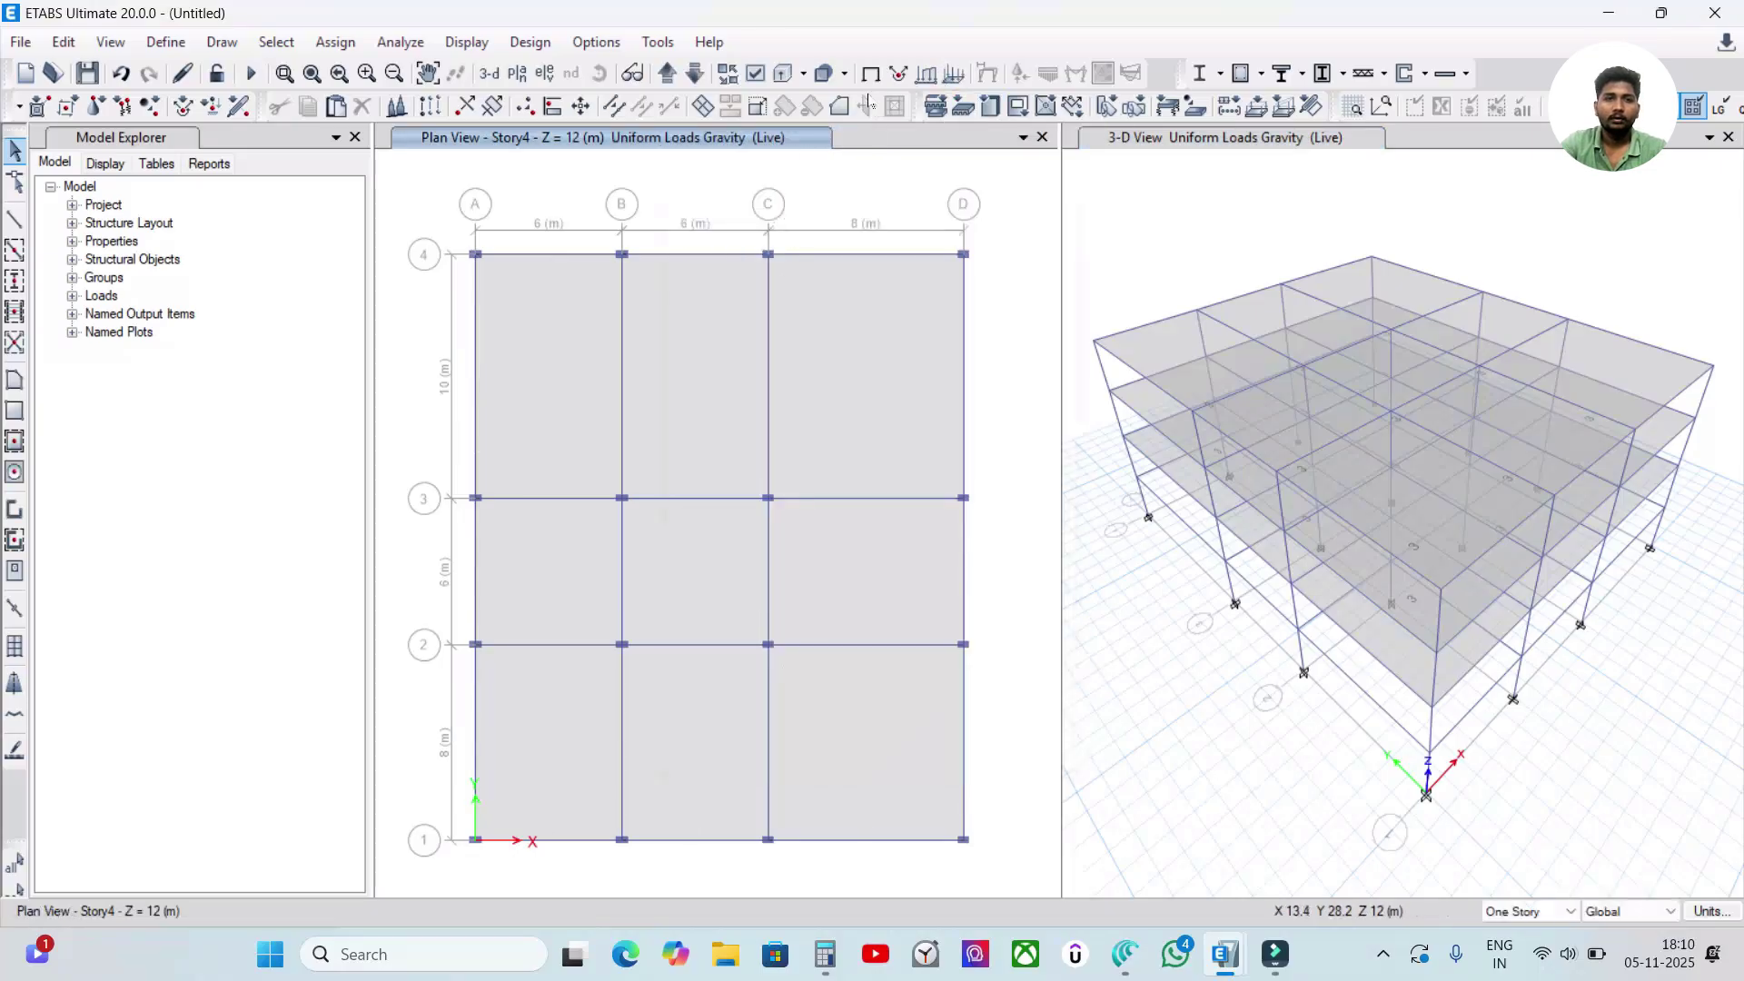
pyautogui.click(1154, 169)
pyautogui.click(707, 143)
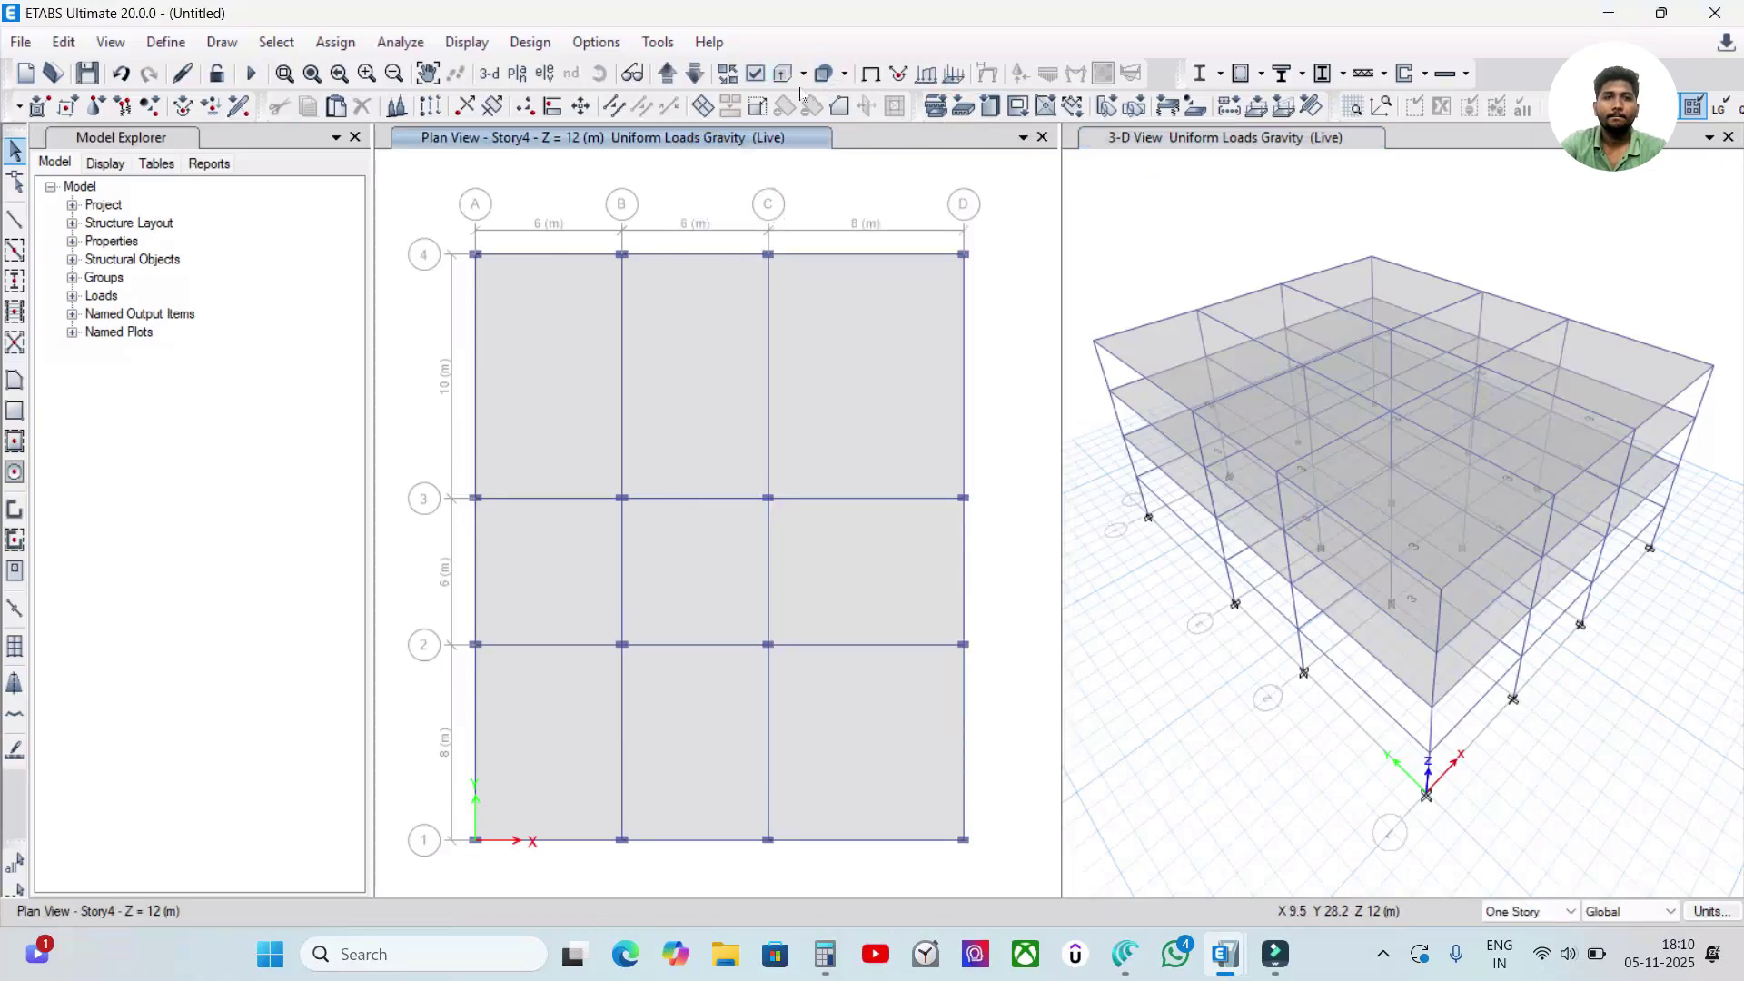
pyautogui.click(696, 74)
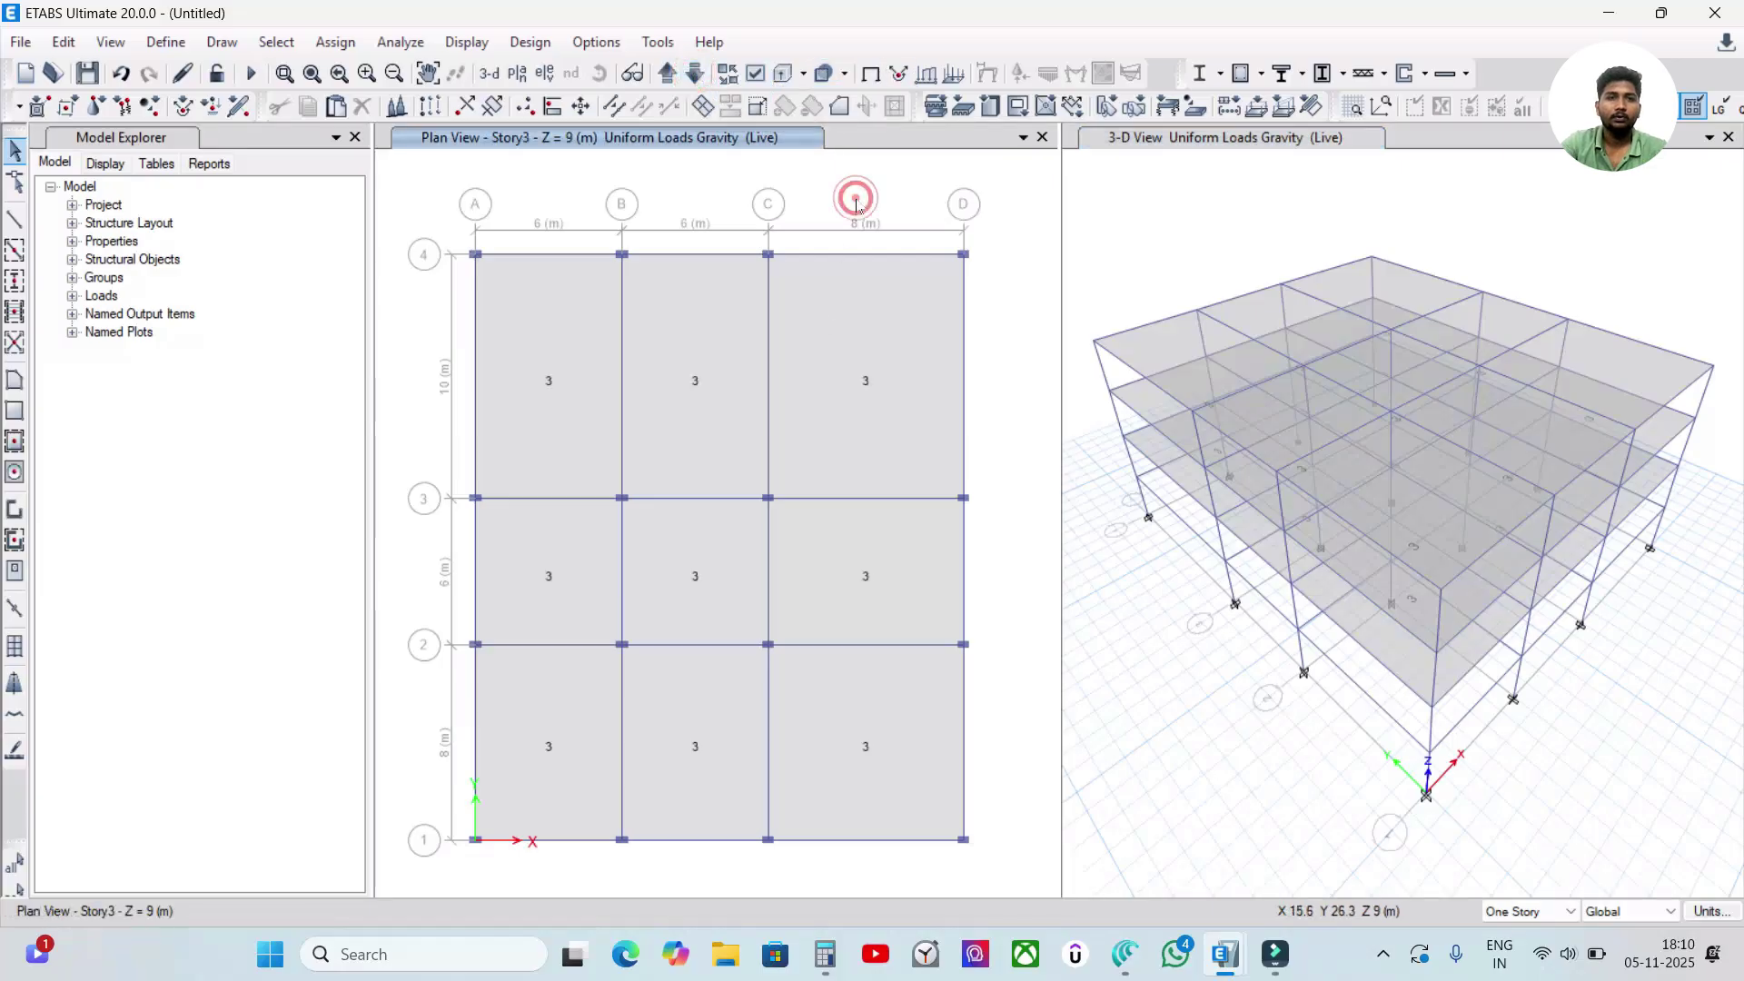
# - Reapply the Live pattern's uniform gravity shell load display to the Story3 plan view
pyautogui.click(954, 72)
pyautogui.click(907, 298)
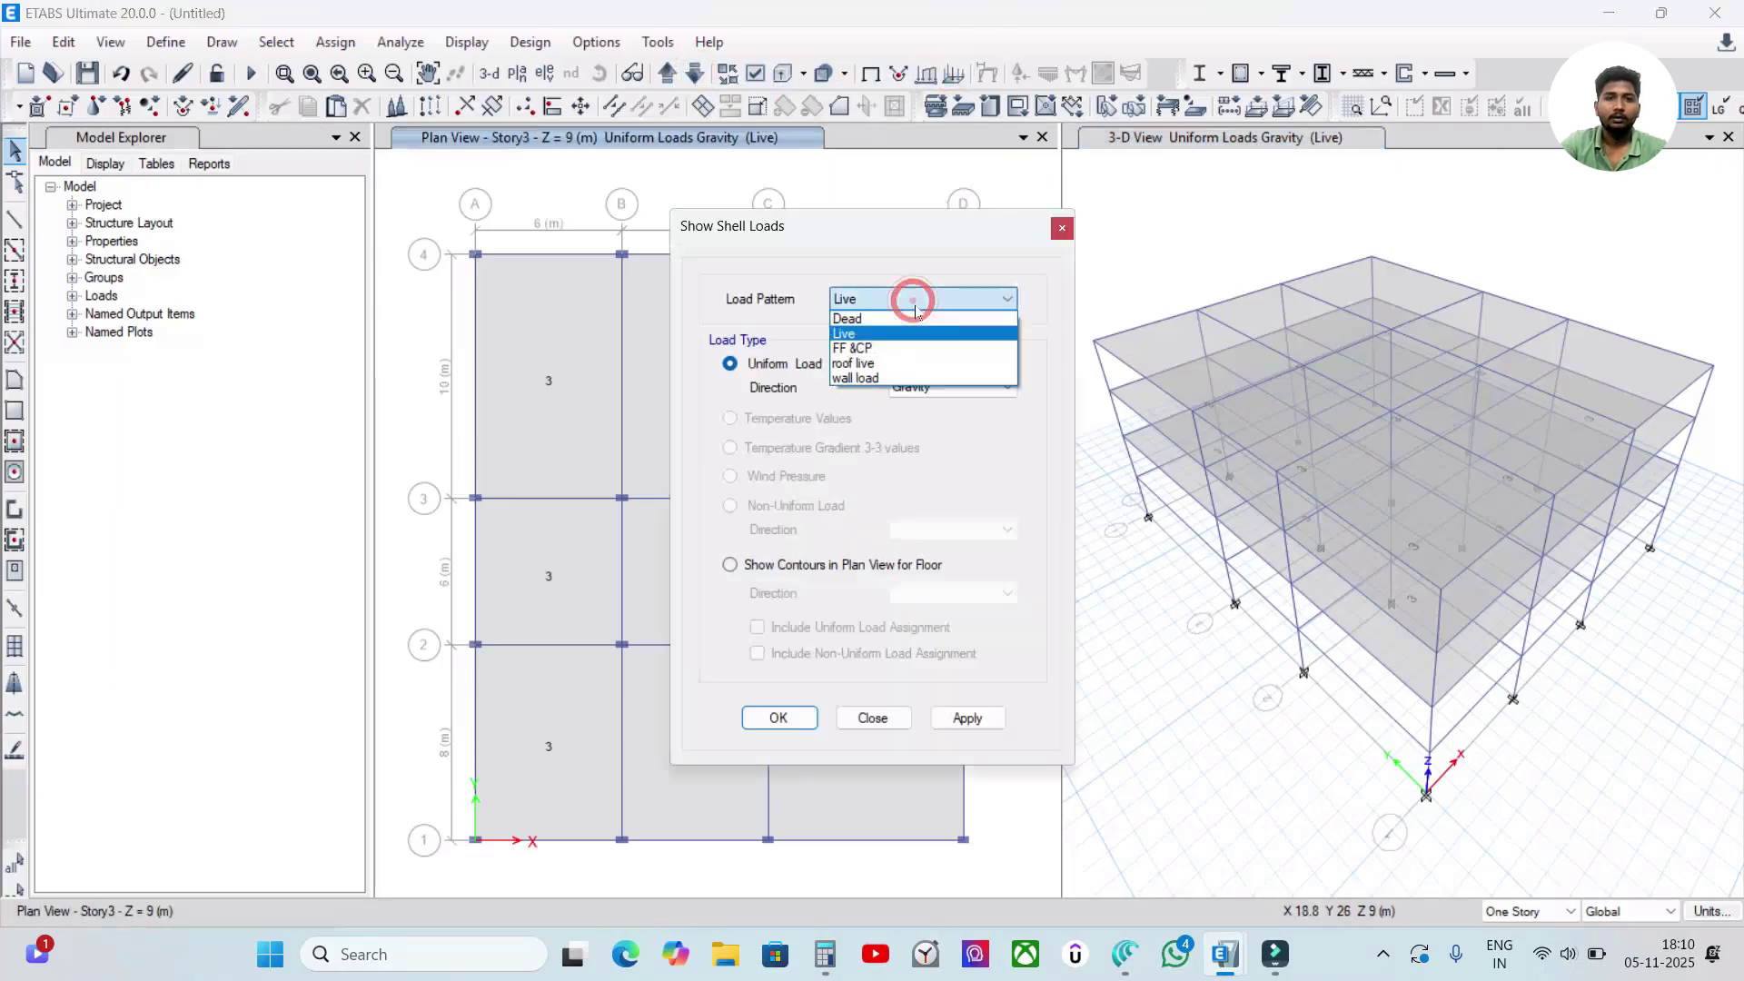
pyautogui.click(895, 337)
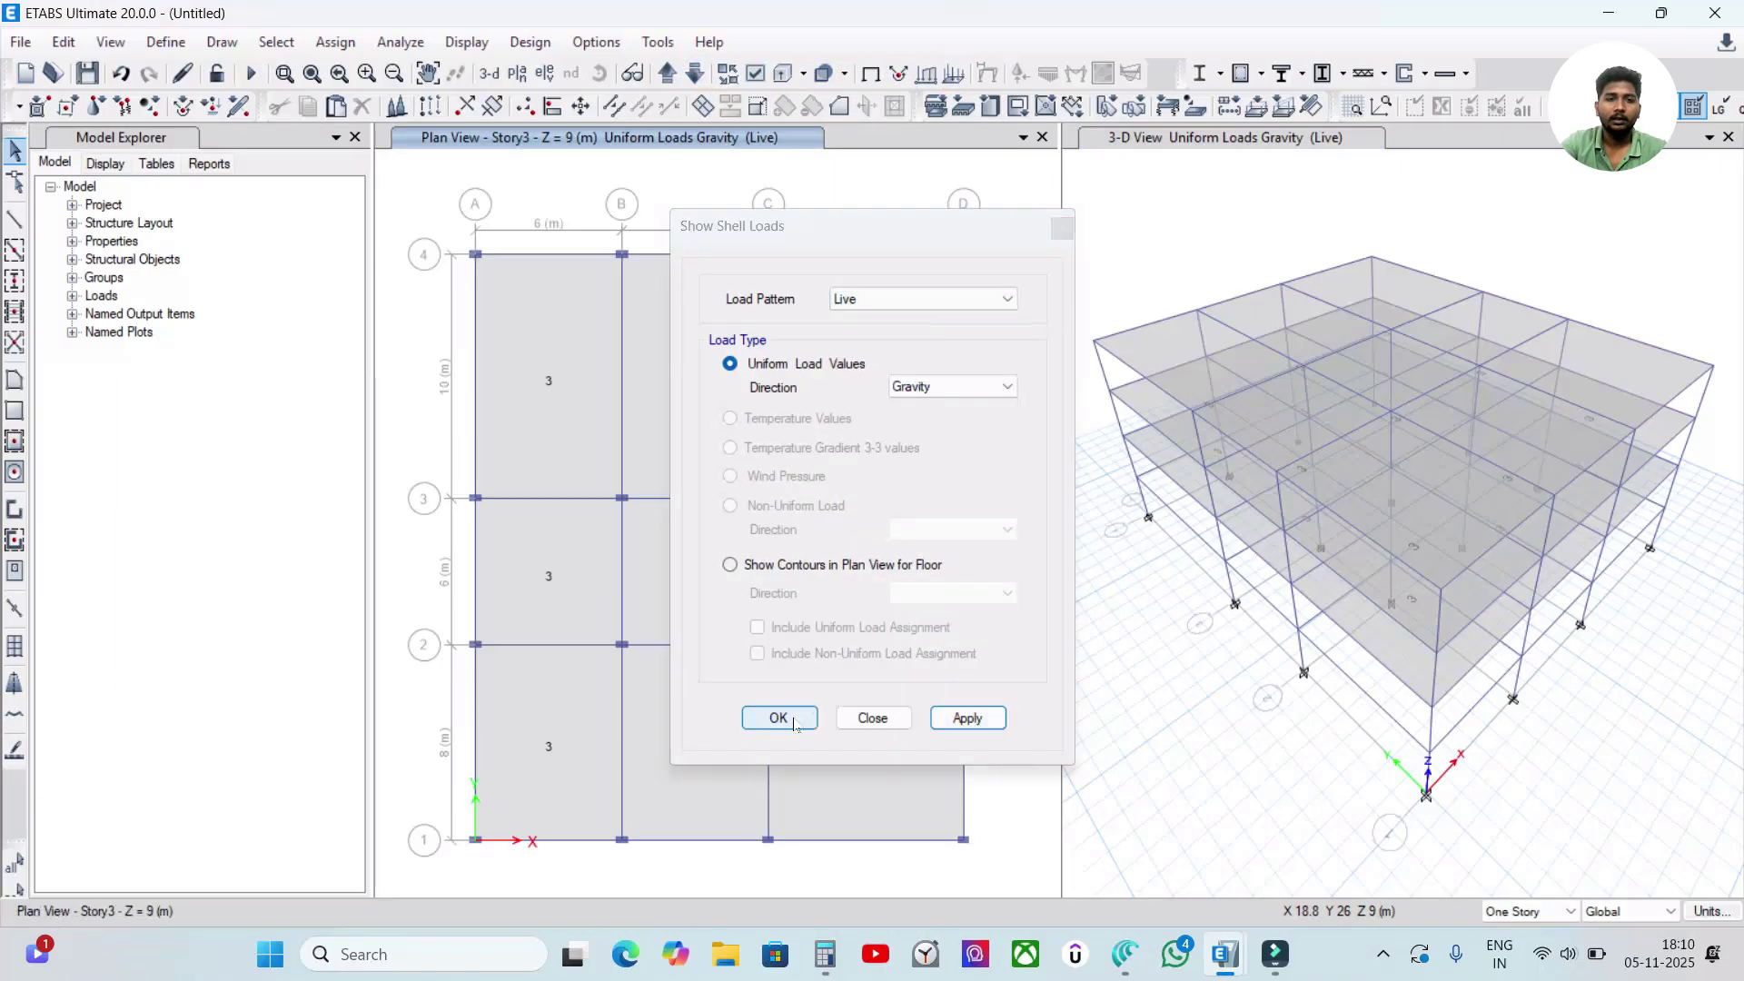
pyautogui.click(779, 717)
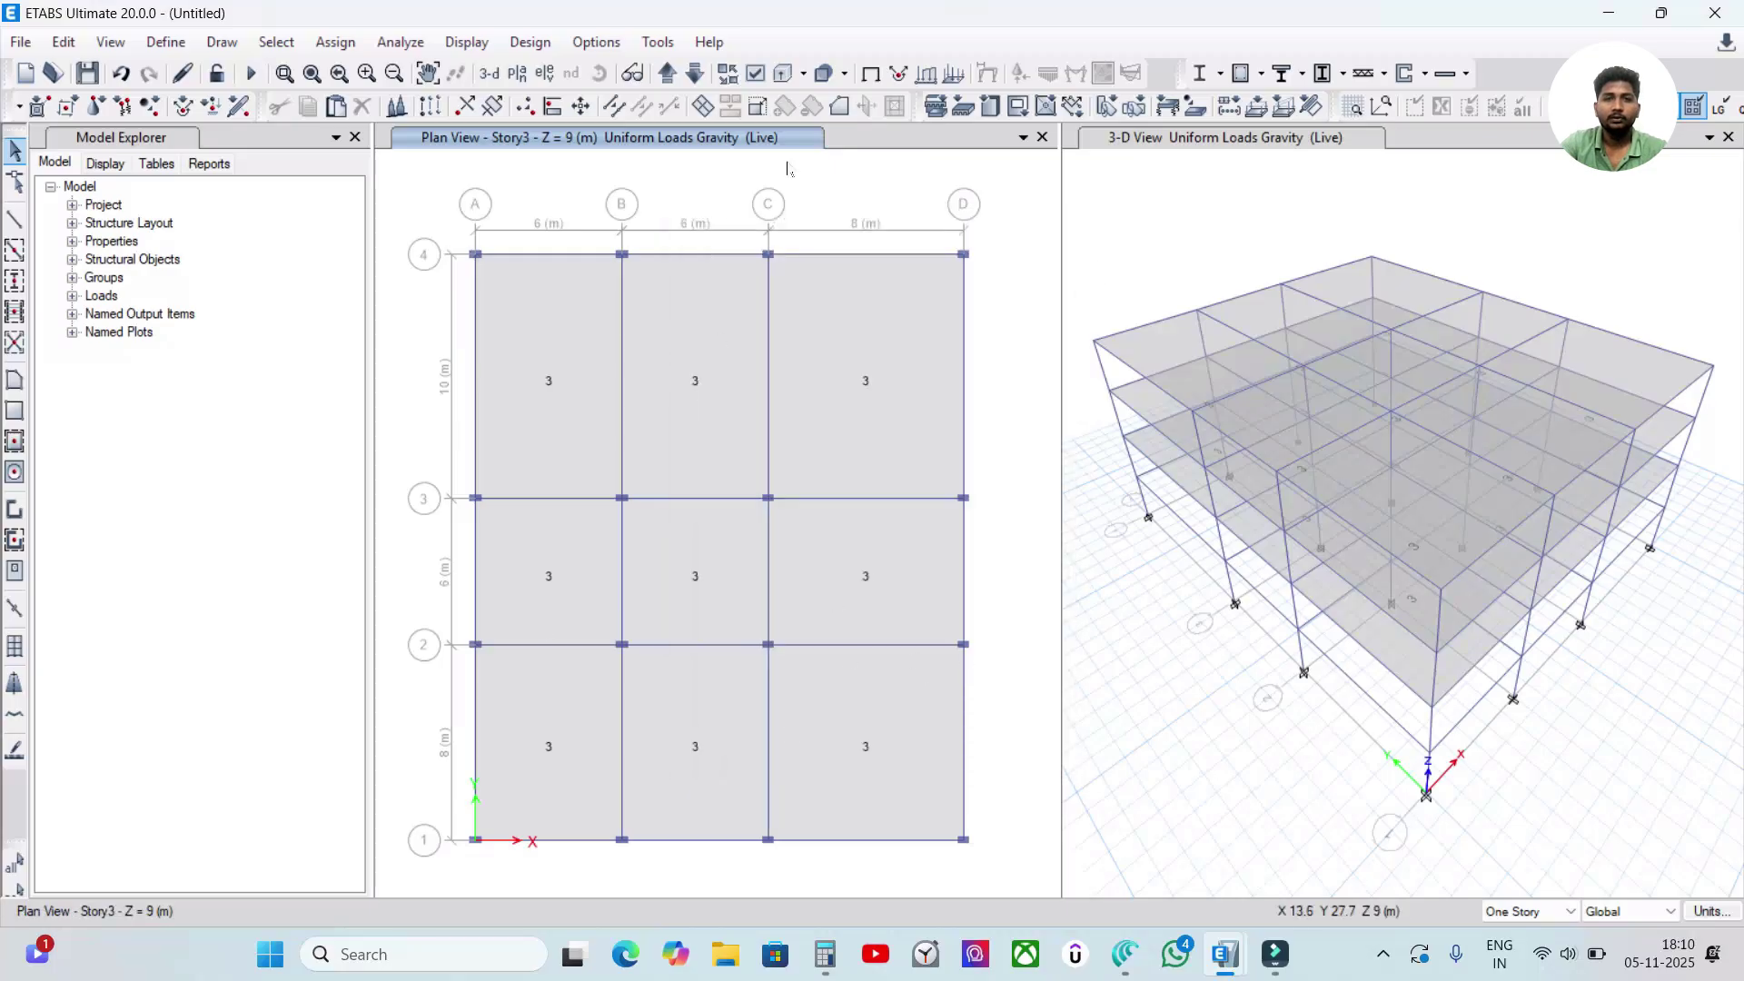
# - Replace the plan and 3-D views with a single 3-D view that shows no load assignments
pyautogui.click(872, 76)
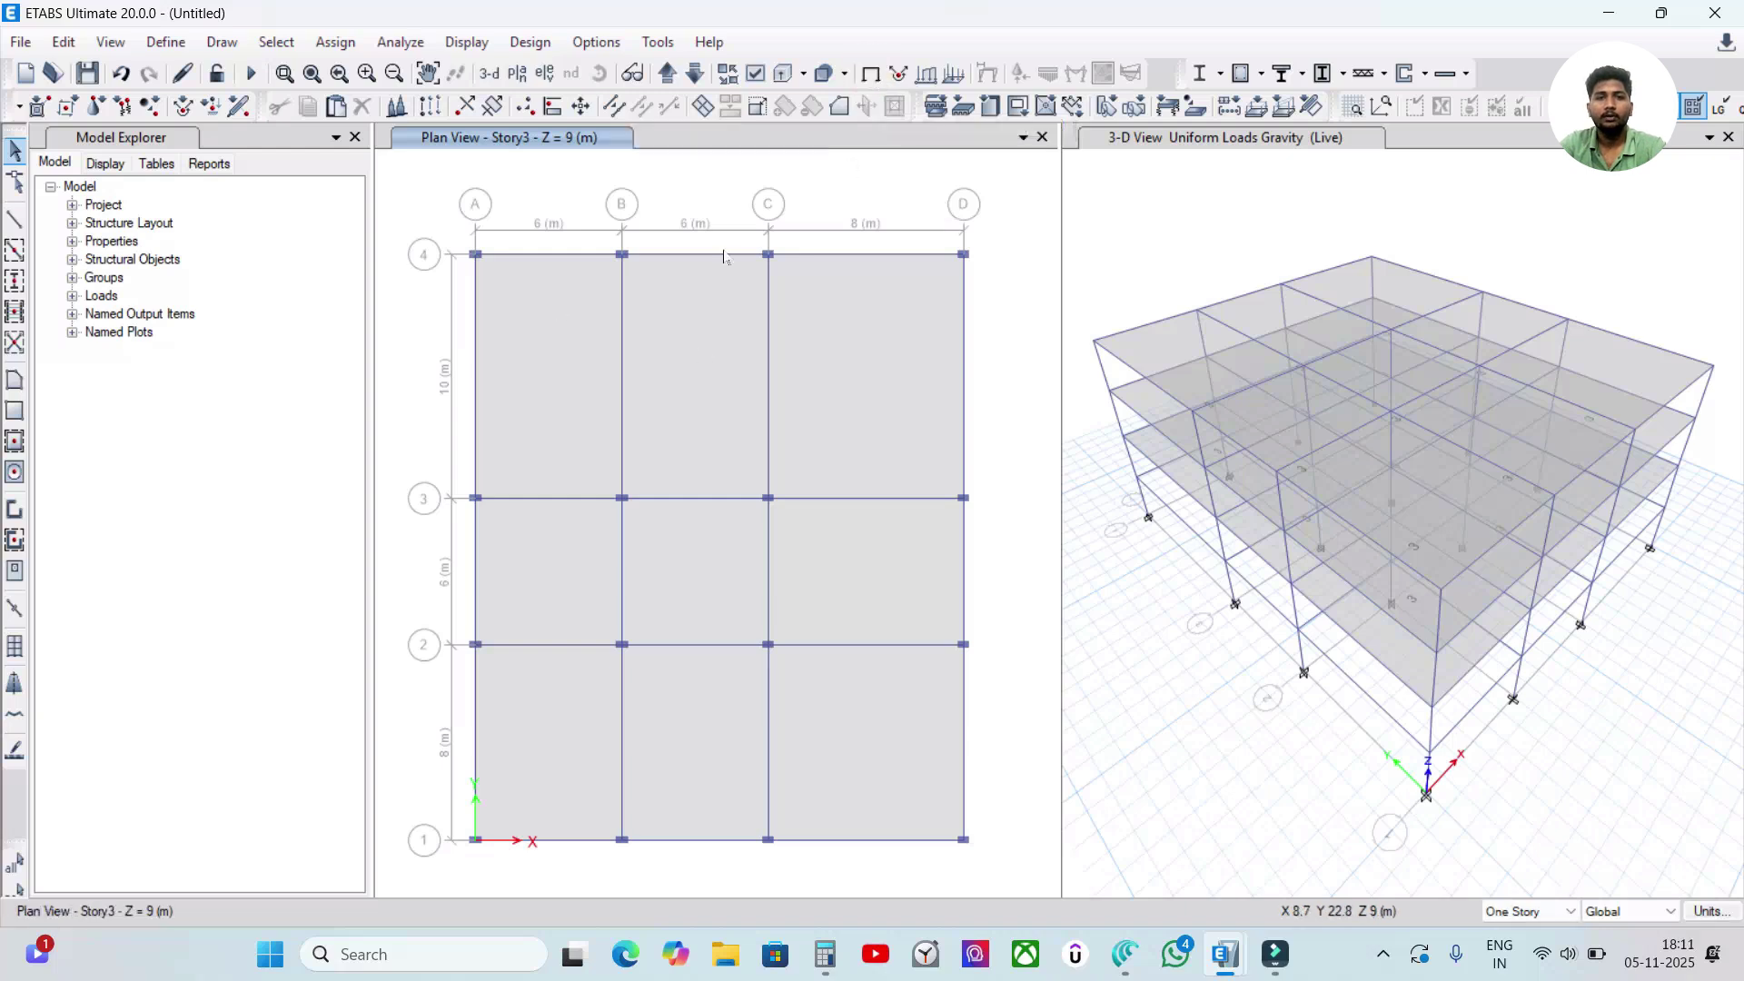
pyautogui.click(1126, 194)
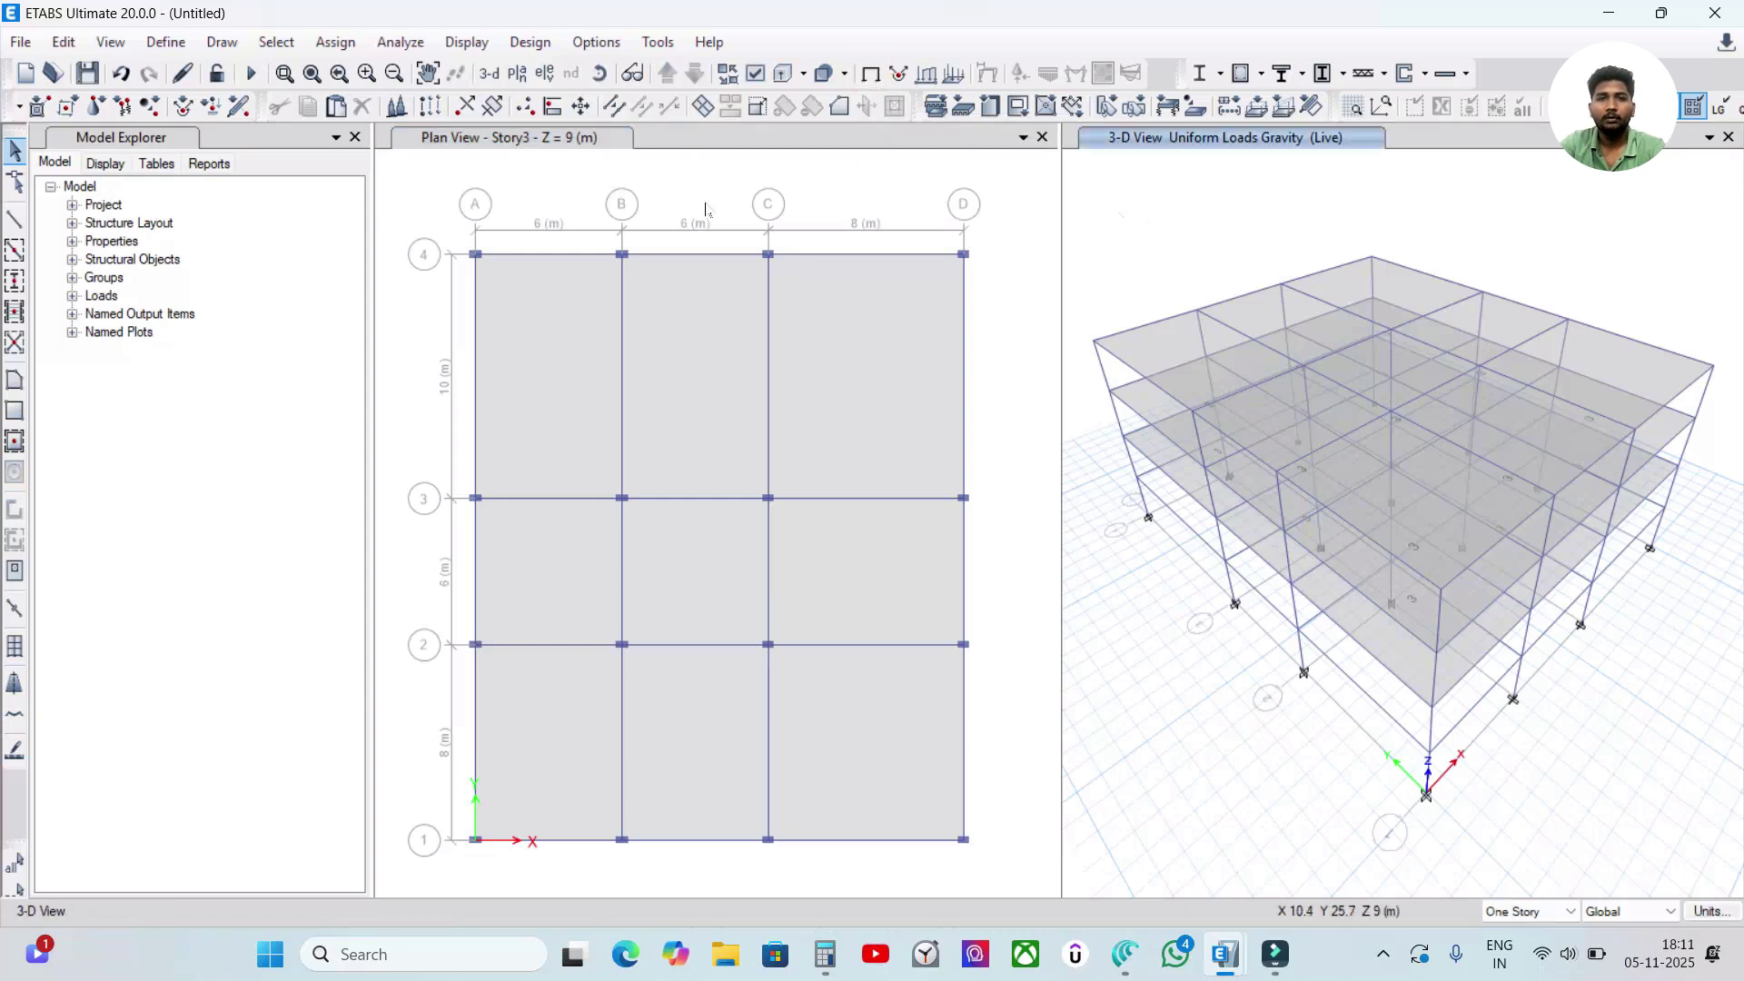
pyautogui.click(1728, 137)
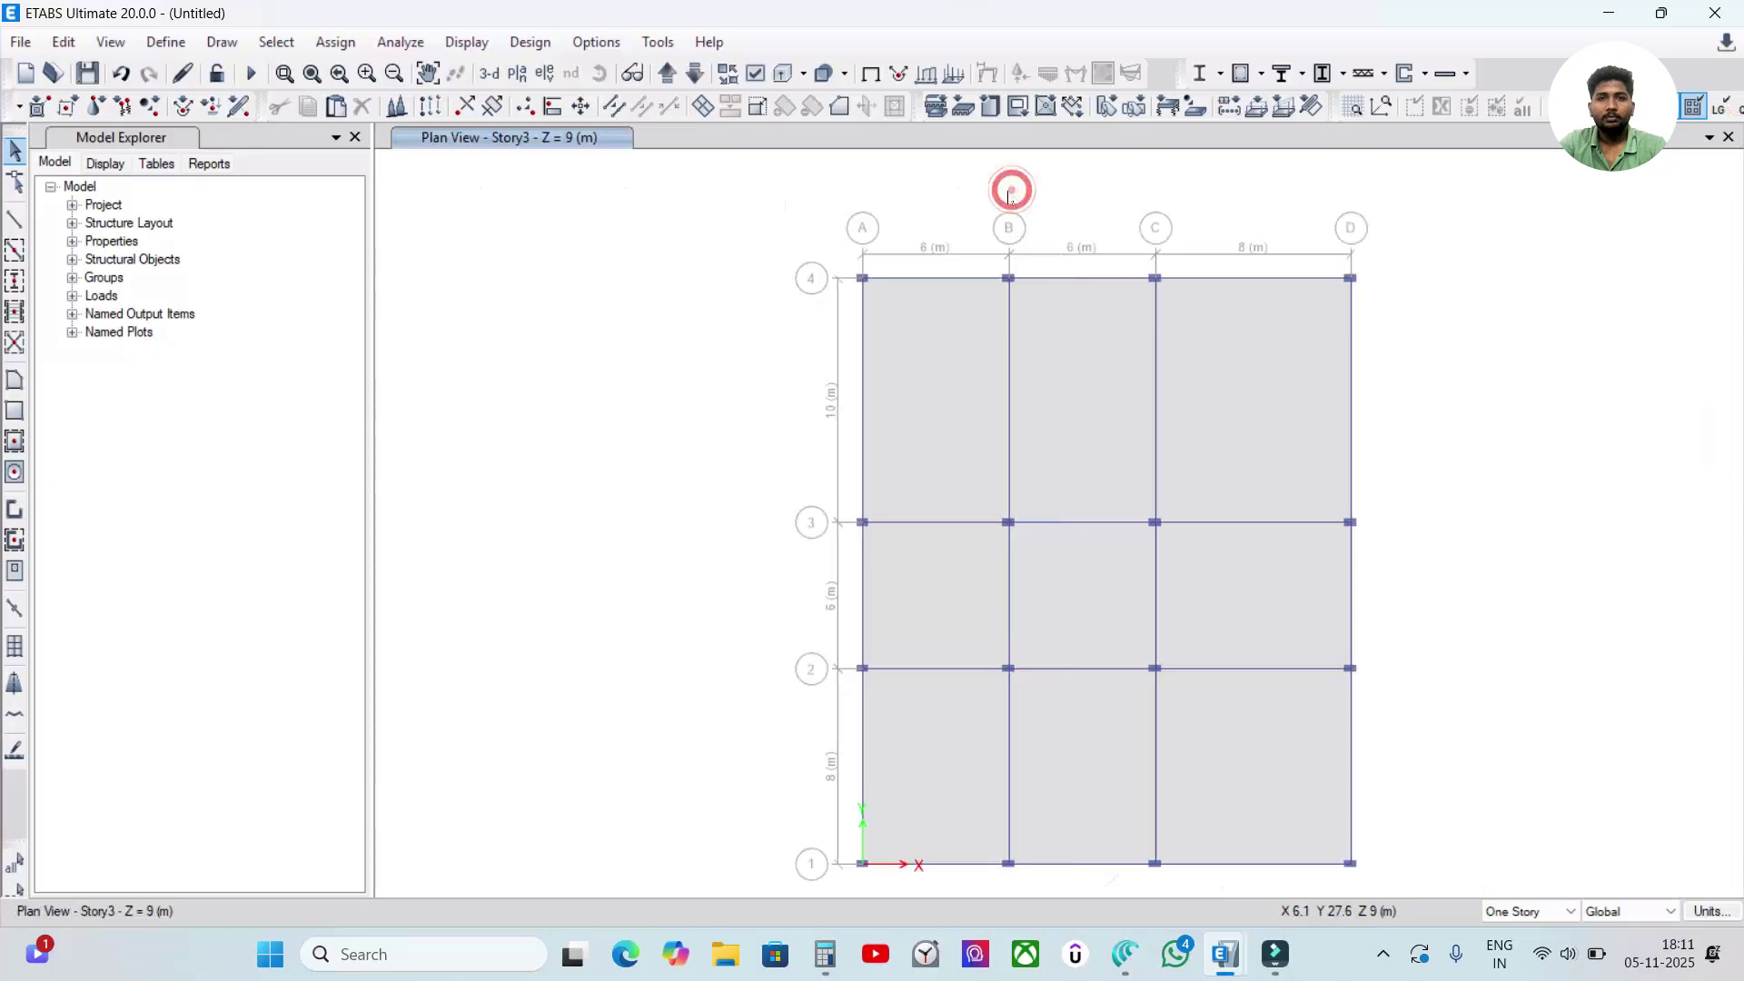
pyautogui.click(488, 73)
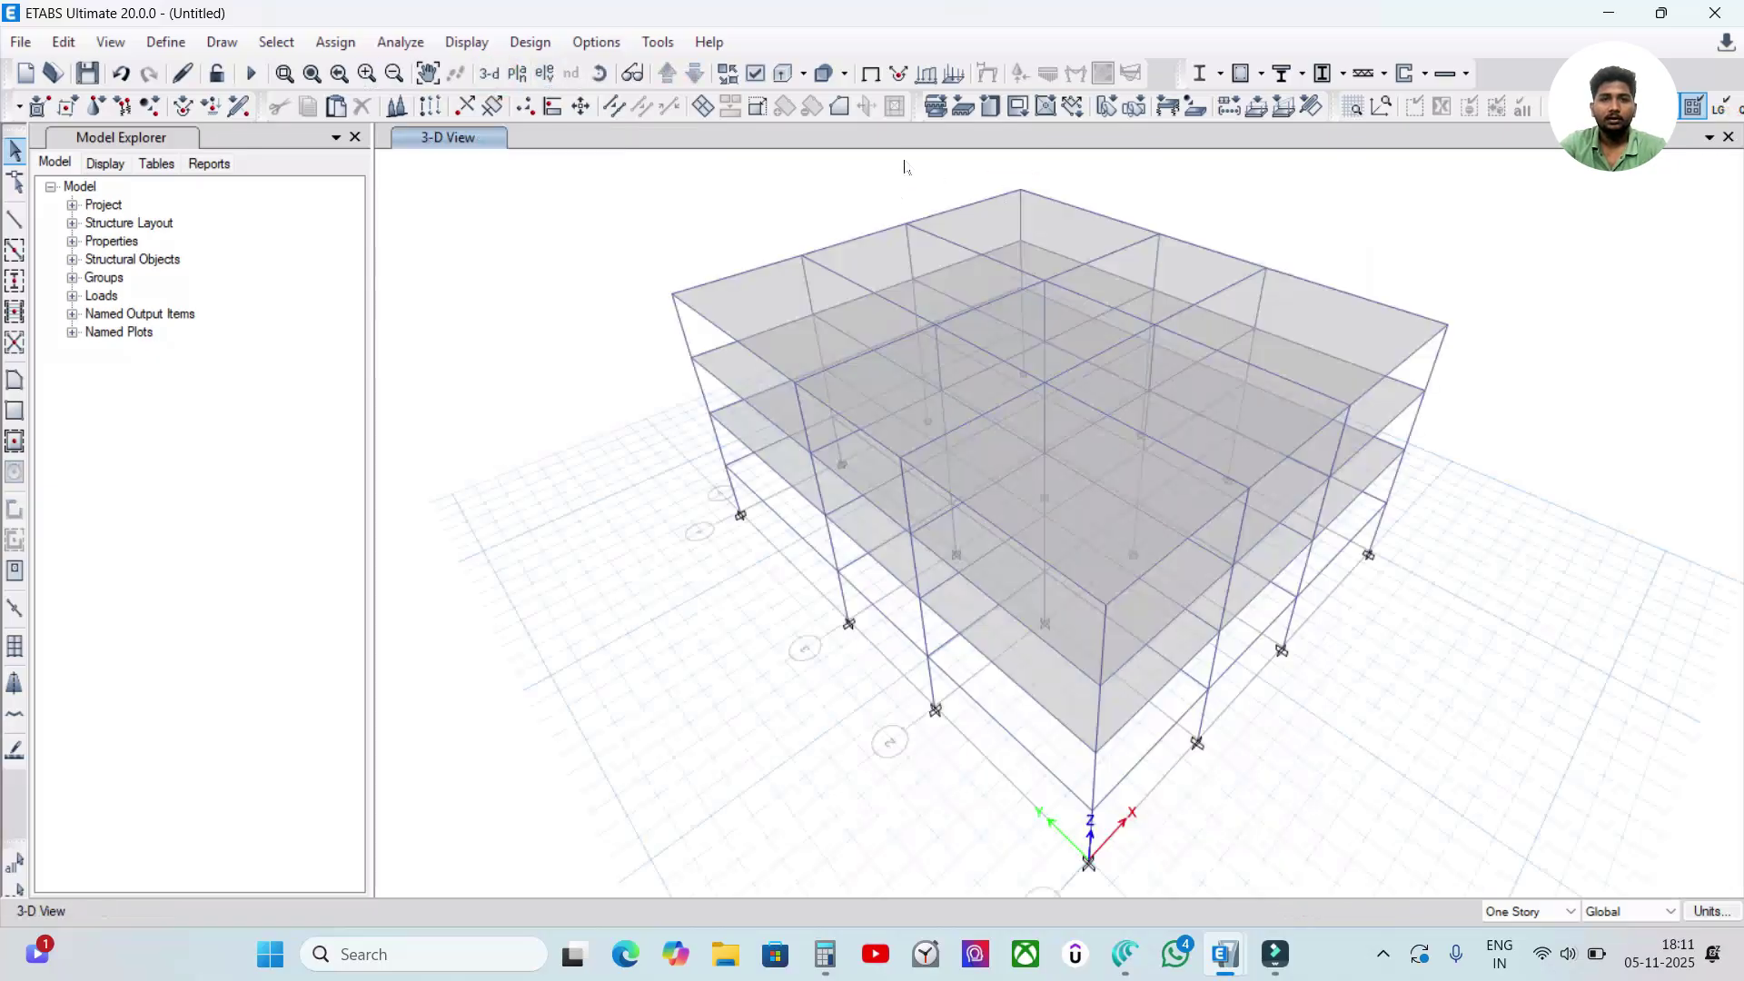
# - Display the Live pattern's uniform shell loads in the single 3-D view and inspect the values on the slabs up close
pyautogui.click(924, 80)
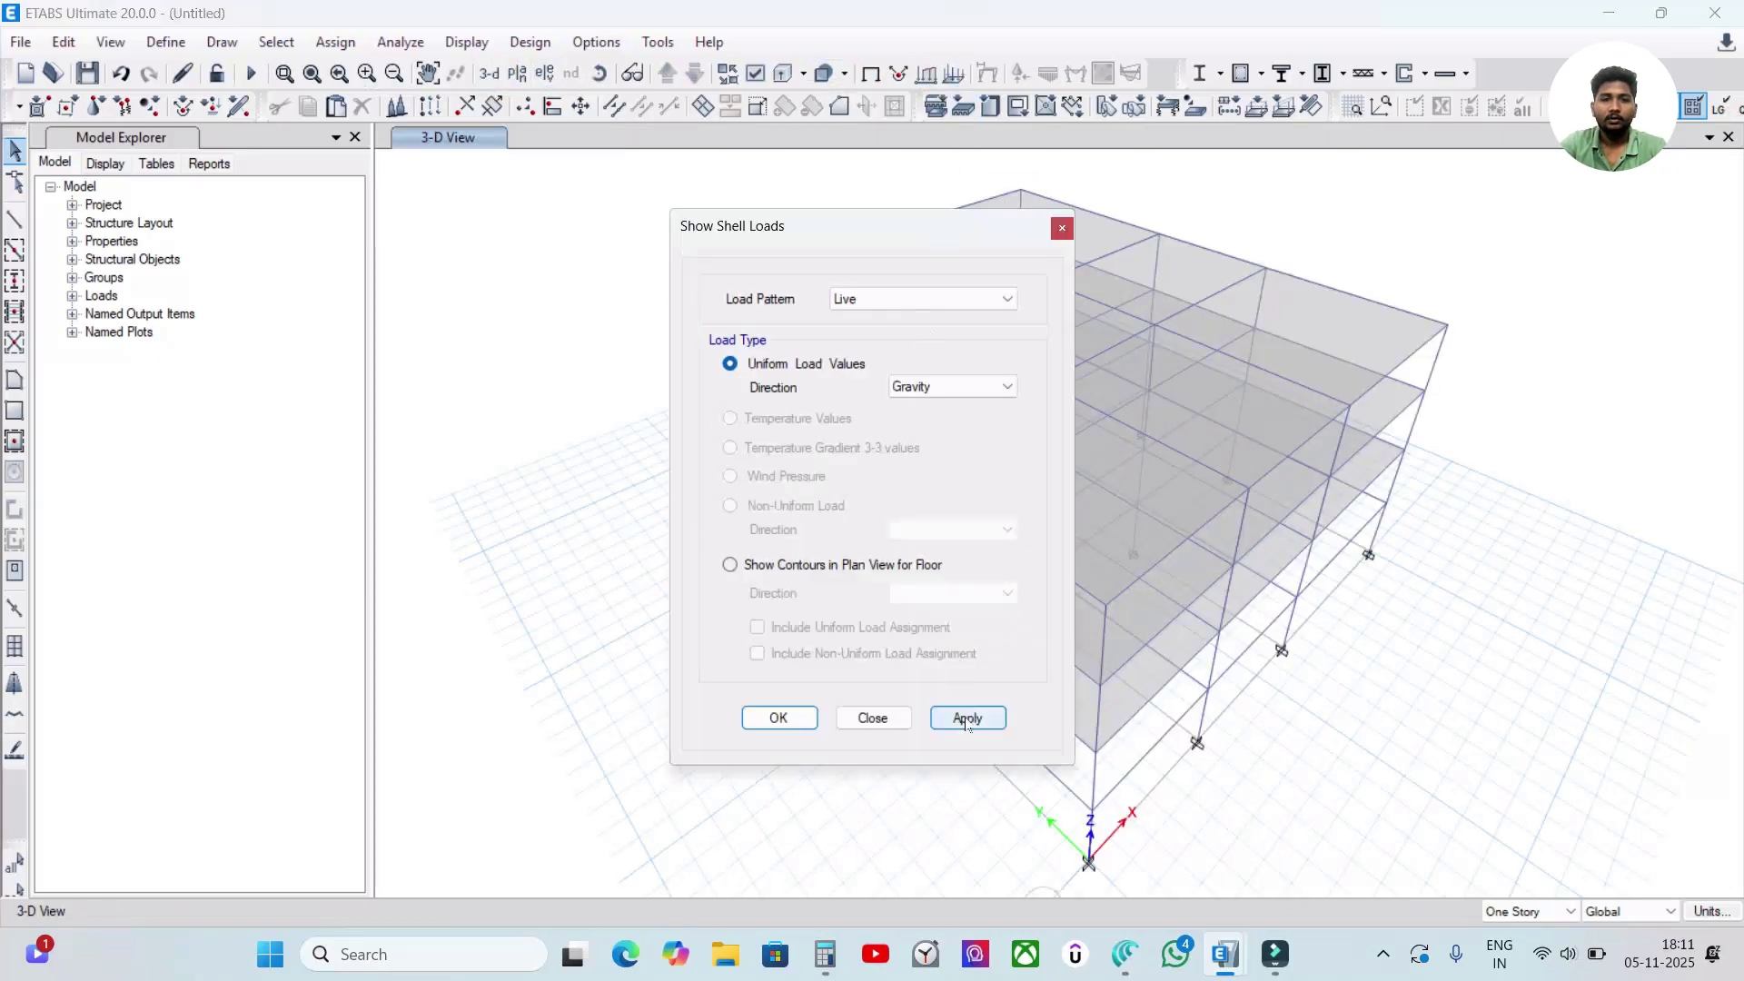
pyautogui.click(967, 717)
pyautogui.click(780, 718)
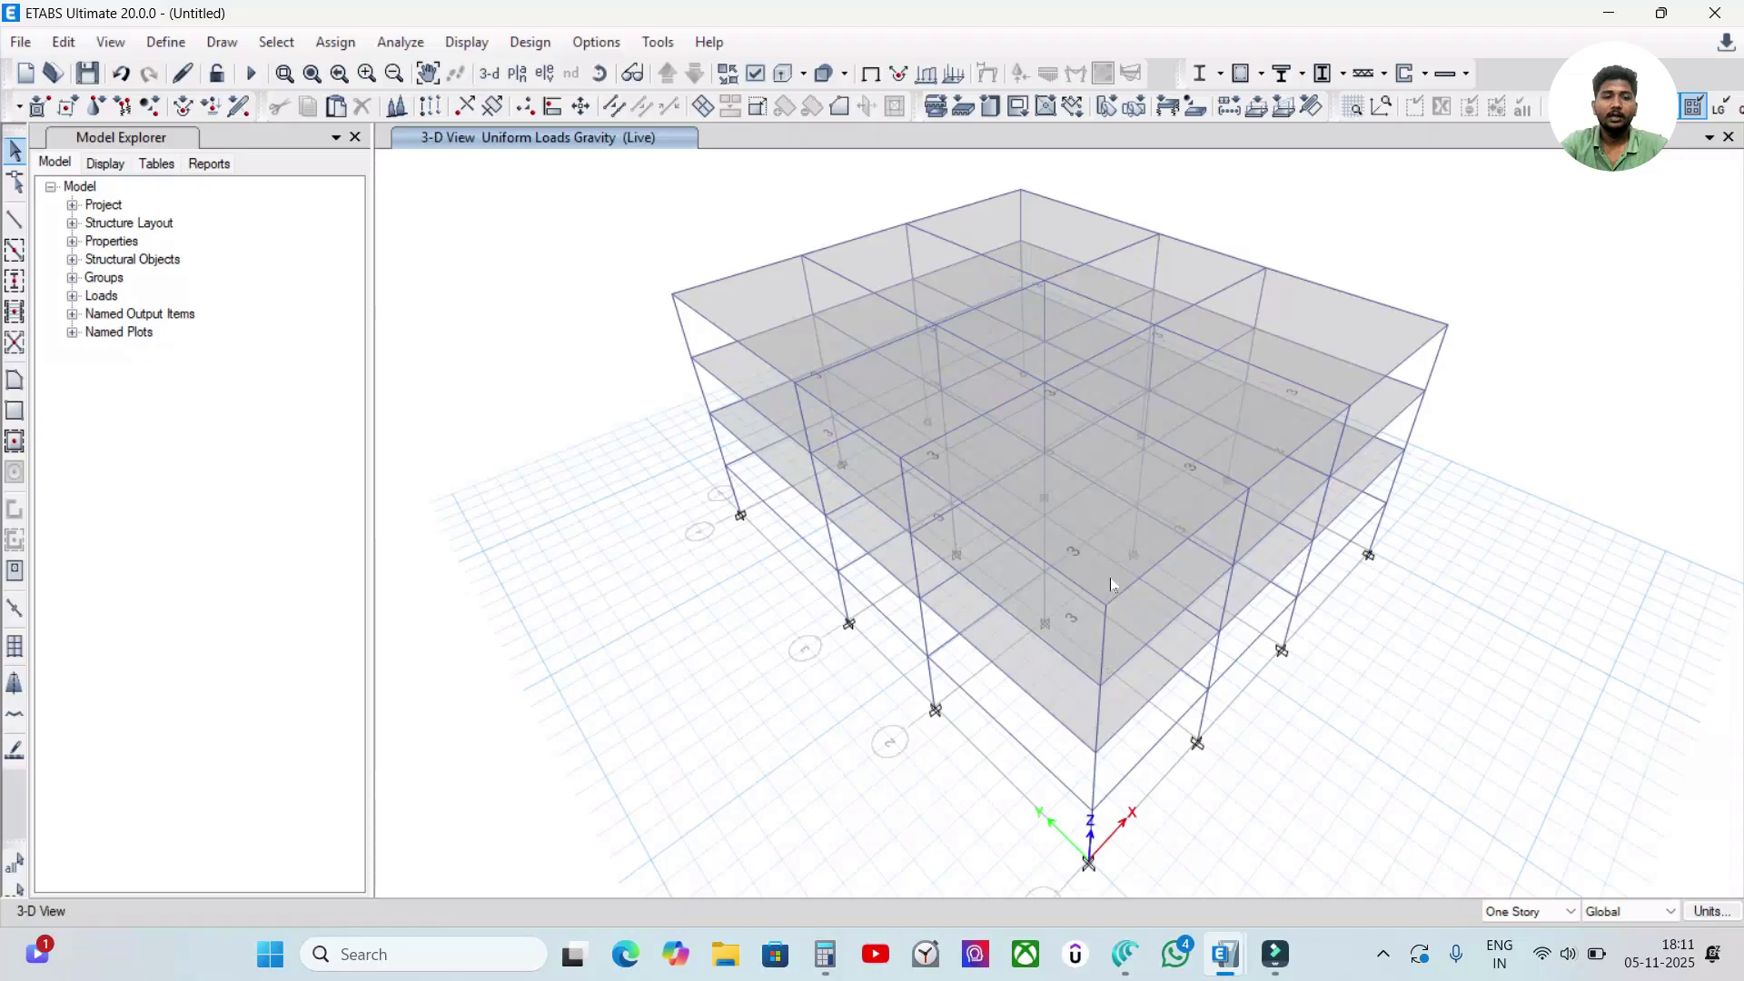
pyautogui.scroll(5, 1134, 604)
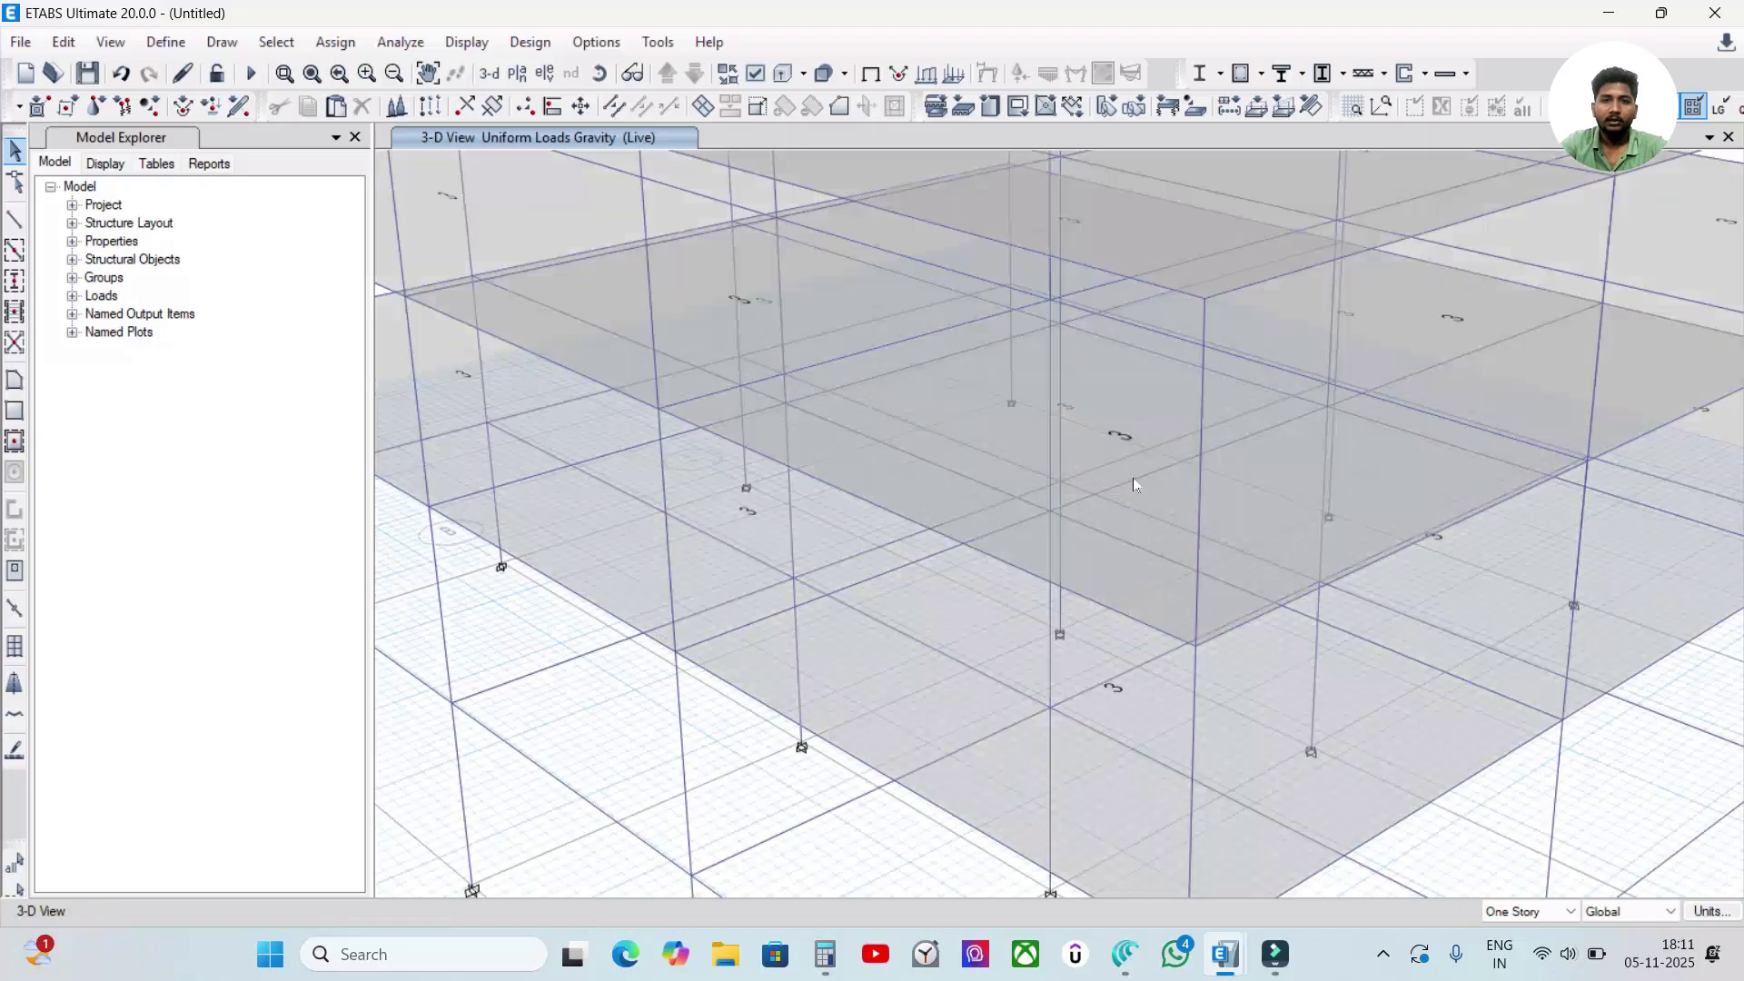
pyautogui.scroll(-5, 1123, 563)
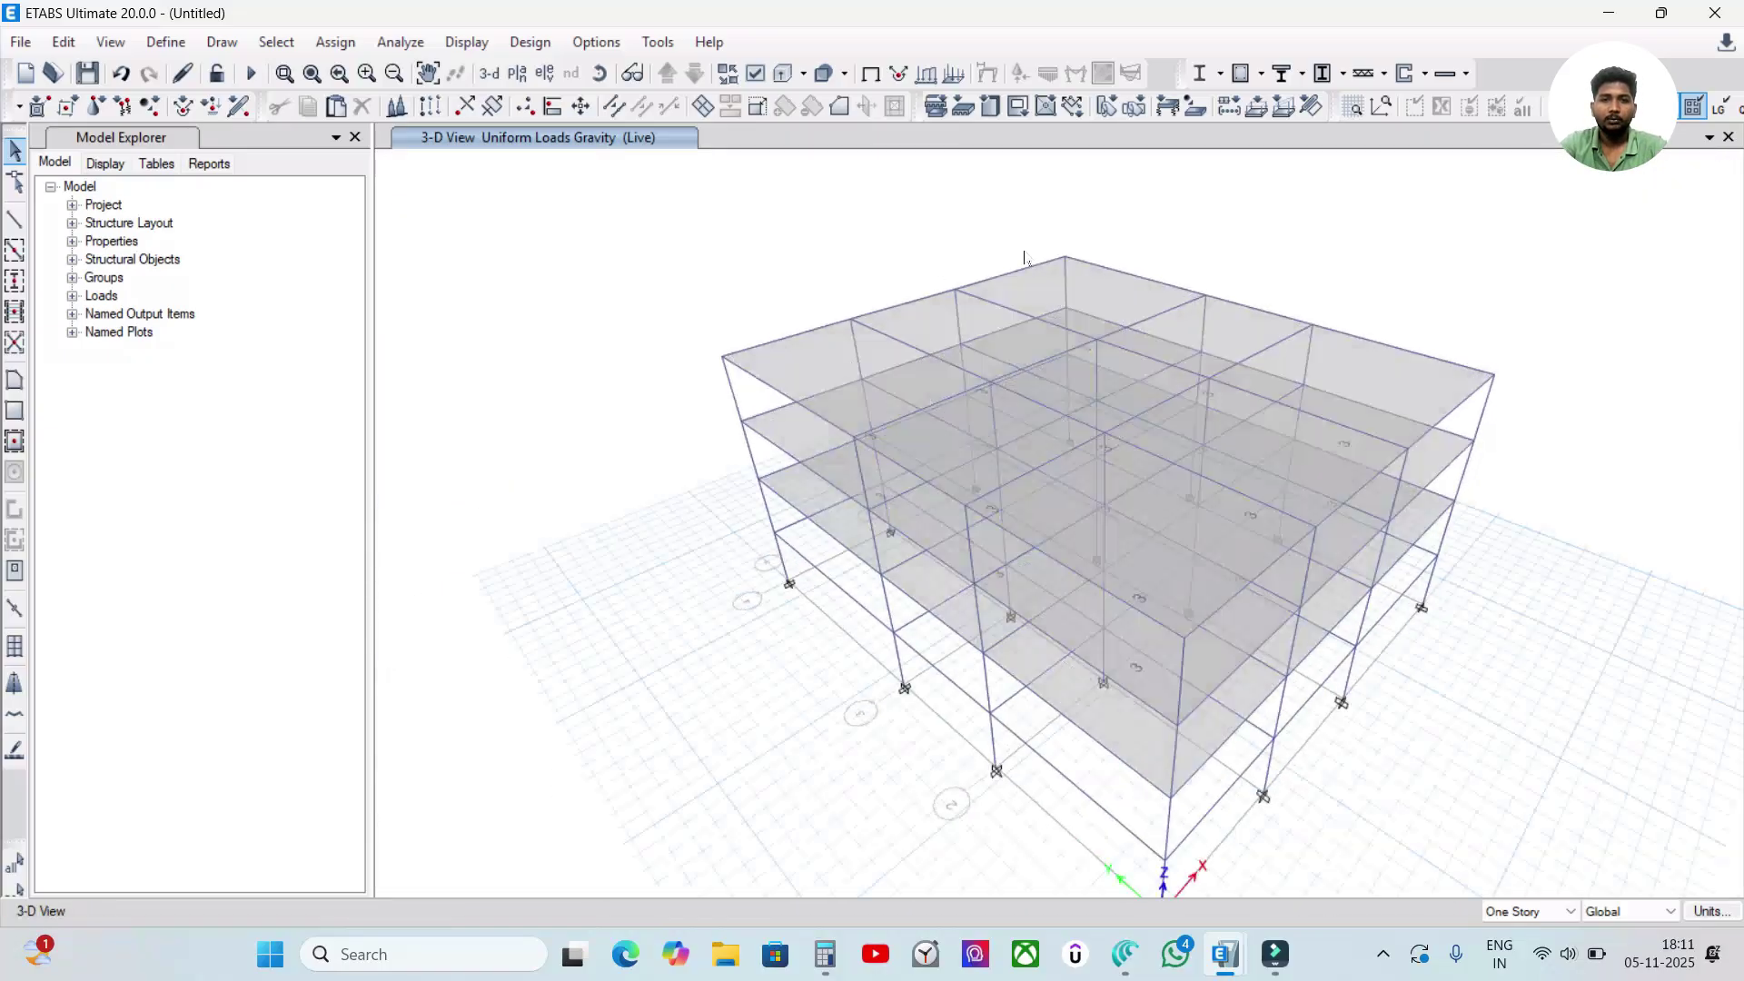
# - Display the roof live pattern's uniform gravity shell loads in the 3-D view
pyautogui.click(952, 75)
pyautogui.click(899, 300)
pyautogui.click(873, 366)
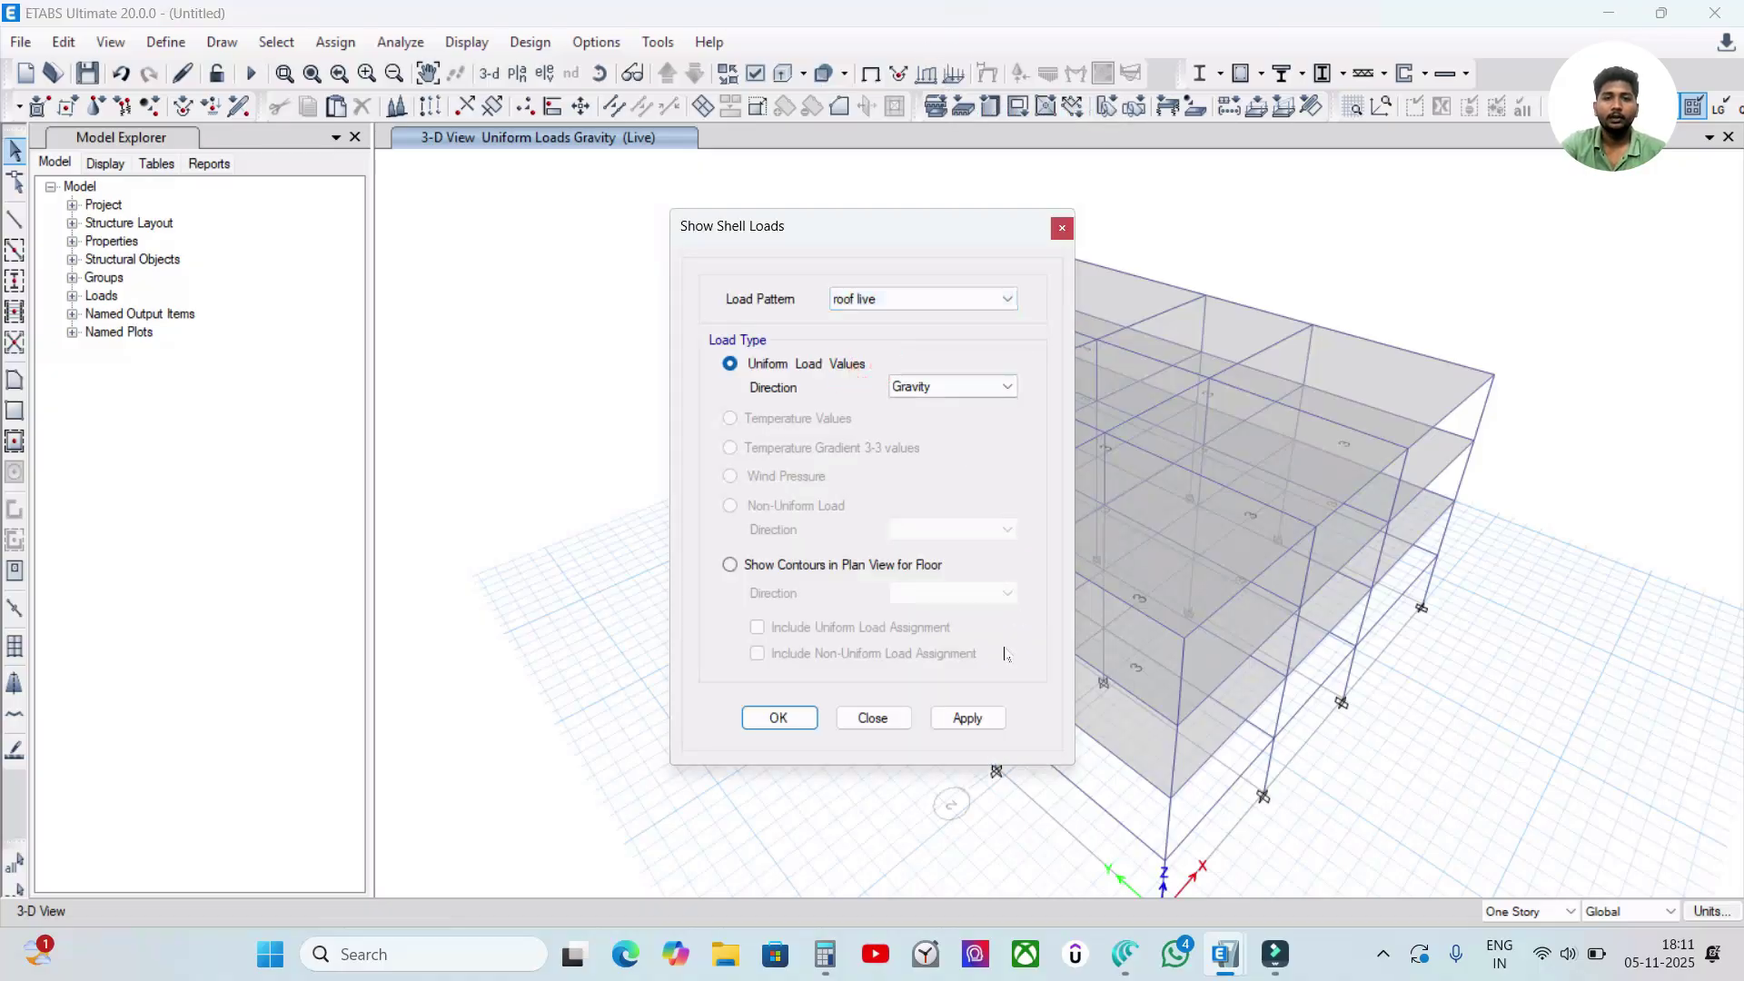
pyautogui.click(967, 718)
pyautogui.click(779, 718)
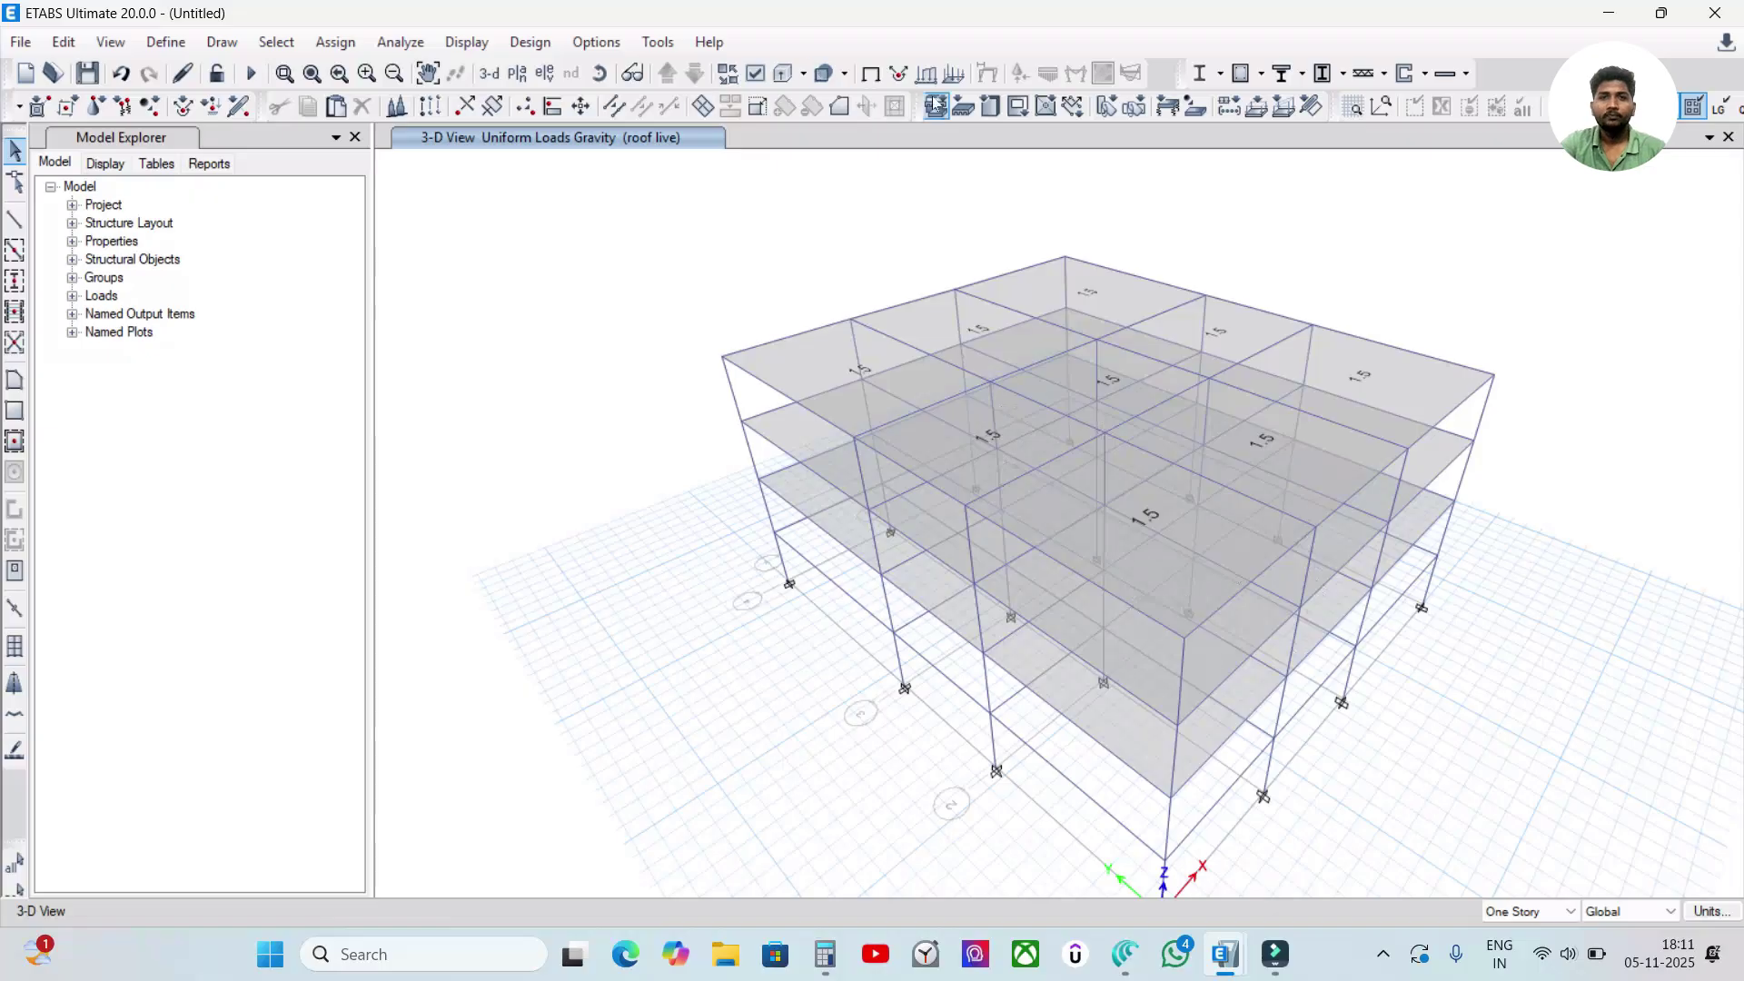
# - Display the FF &CP pattern's uniform shell loads and examine them on the slabs of every story from several angles
pyautogui.click(952, 75)
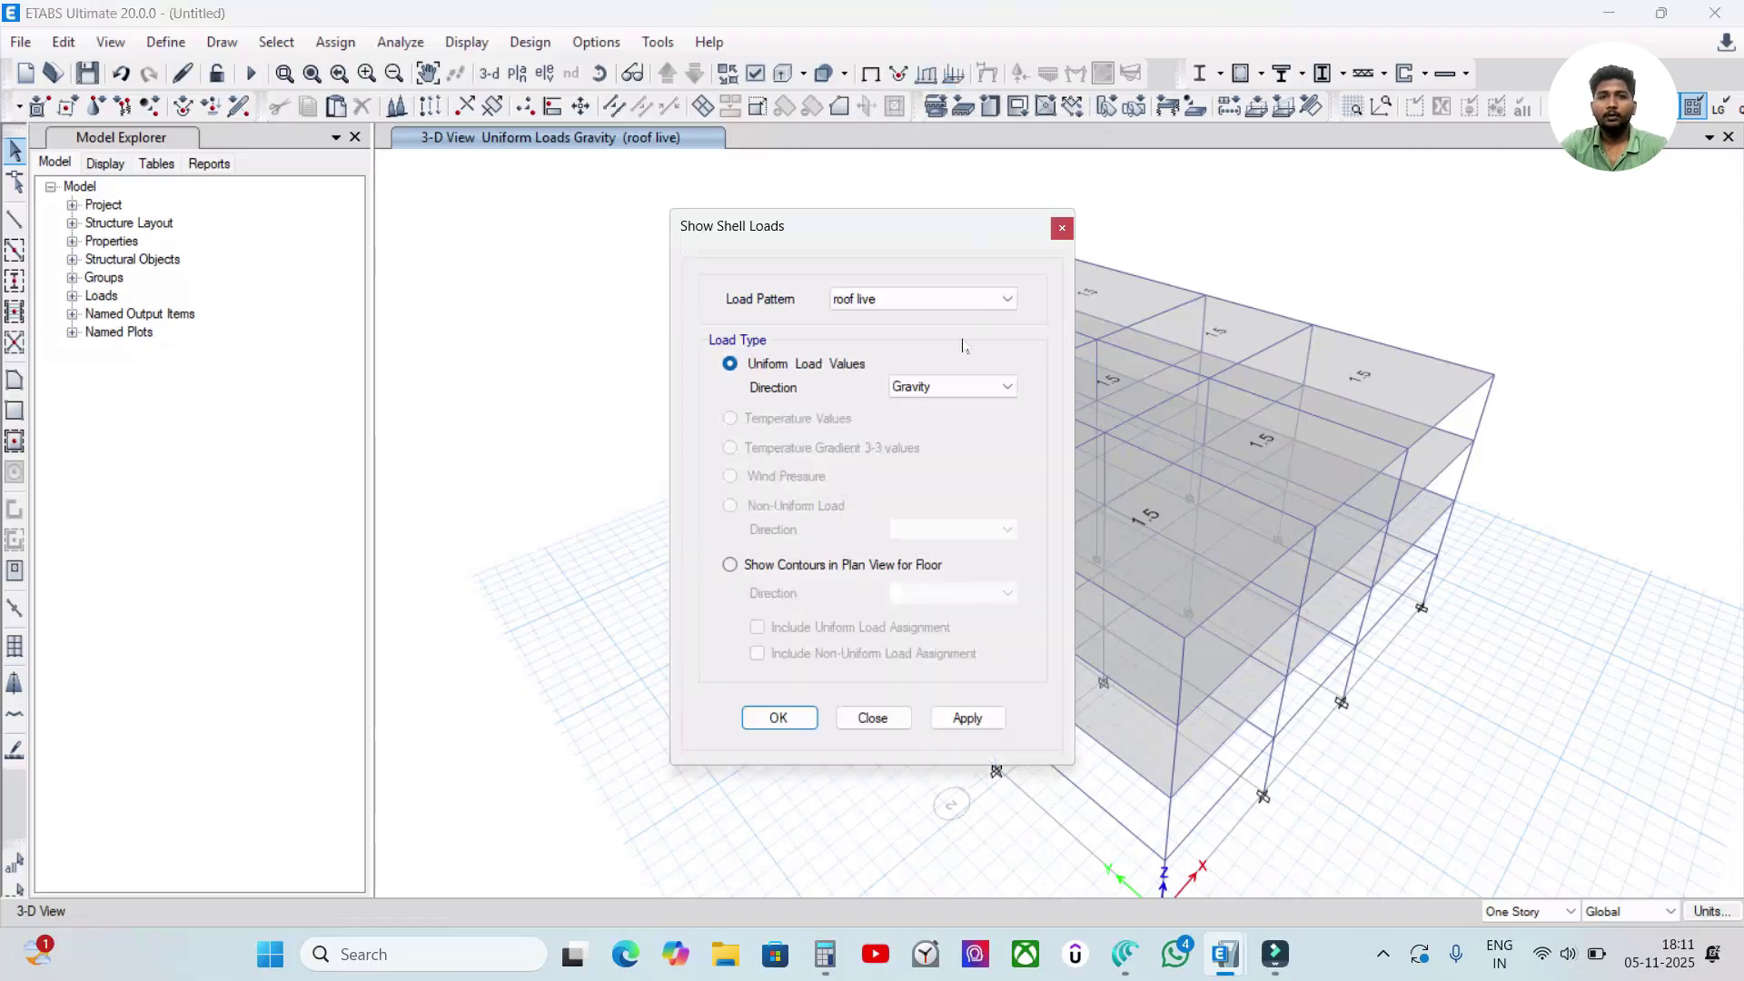
pyautogui.click(930, 307)
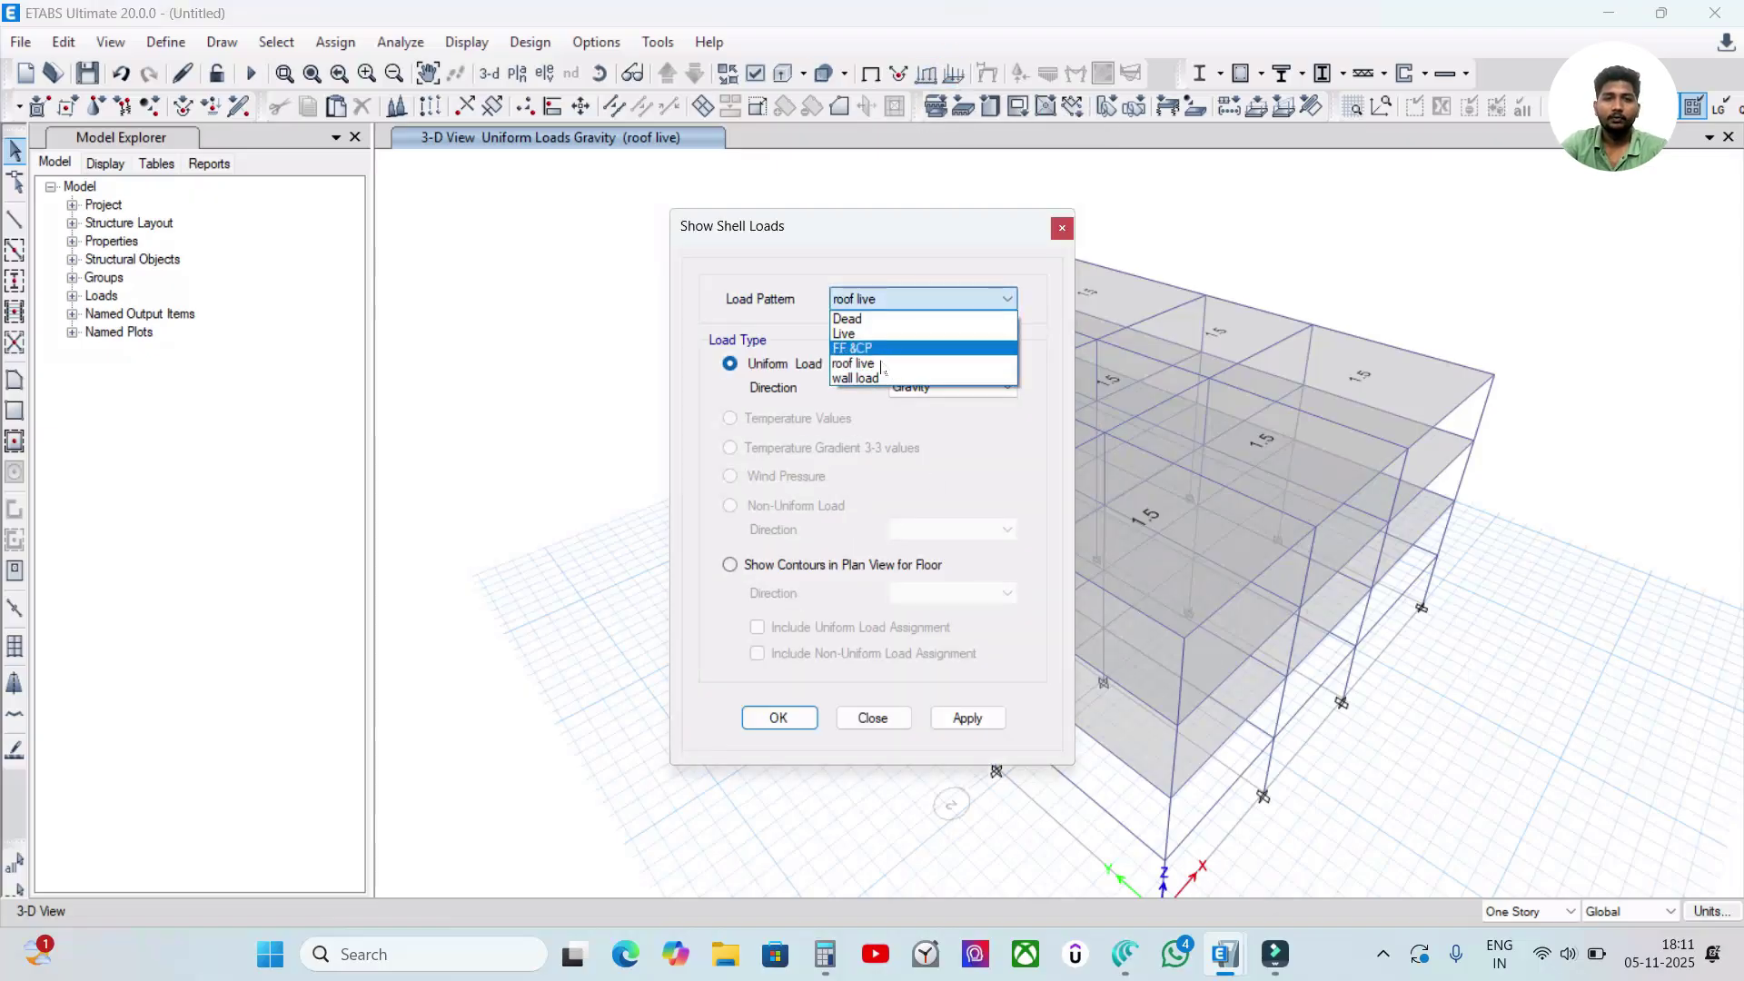
pyautogui.click(873, 348)
pyautogui.click(992, 726)
pyautogui.click(792, 721)
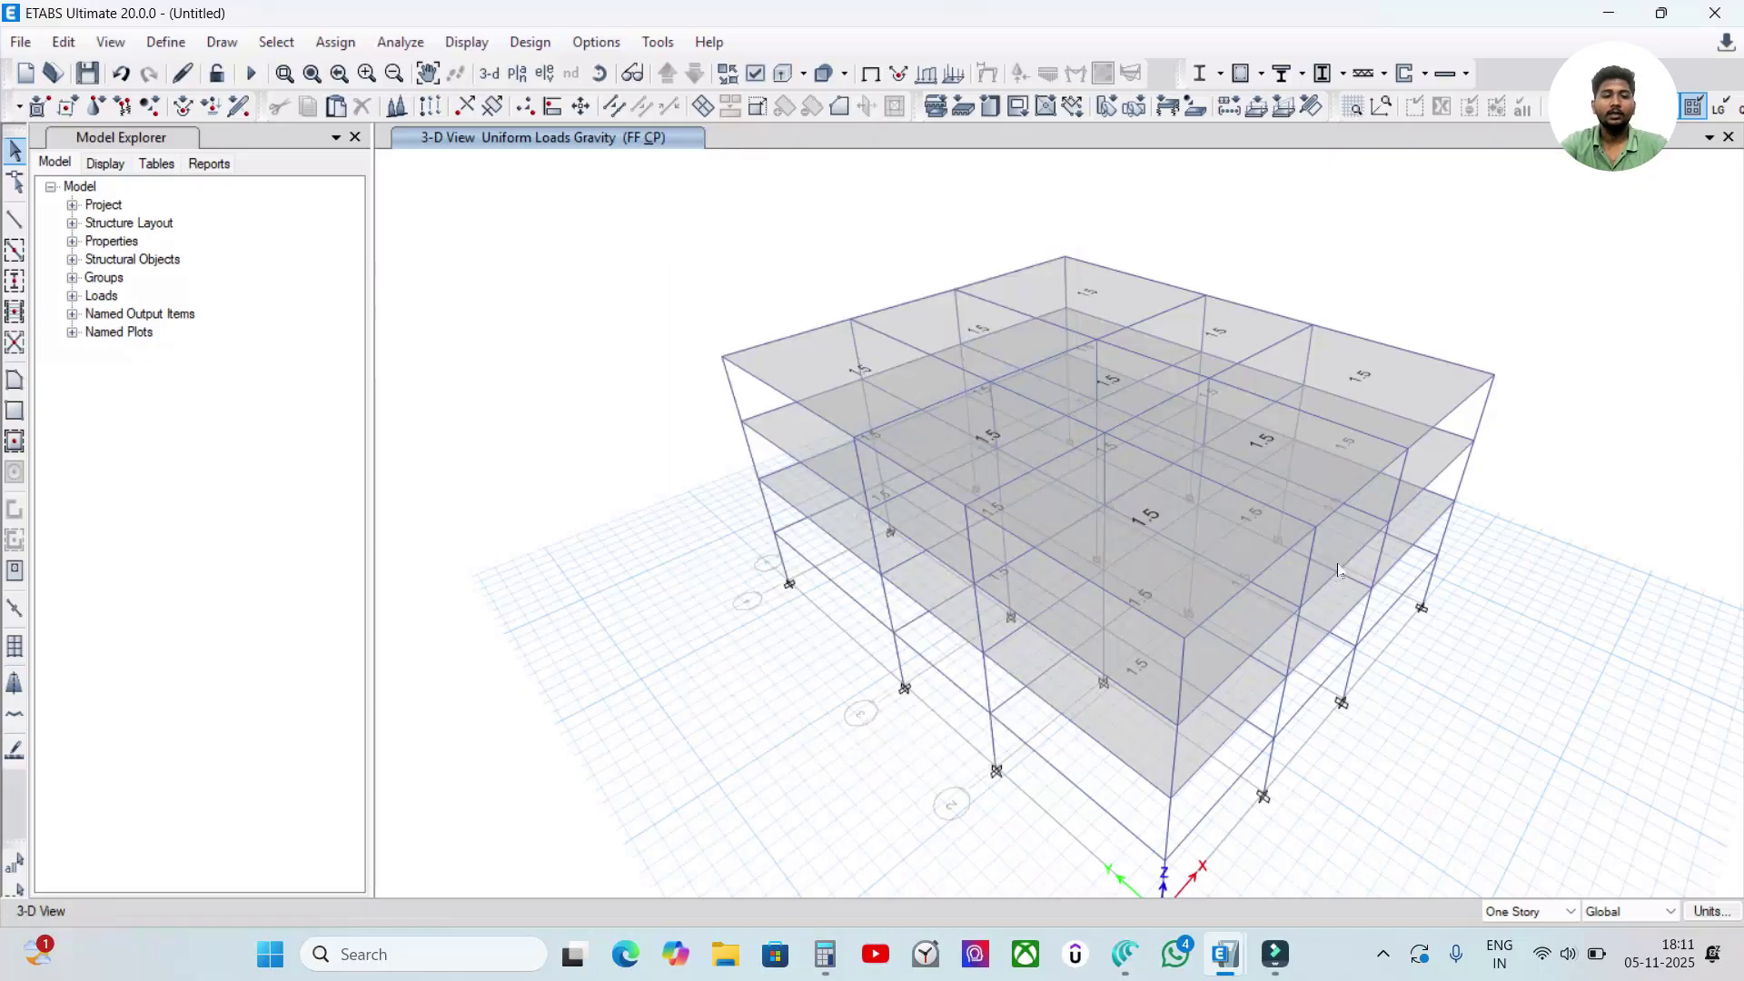
pyautogui.keyDown('shift'); pyautogui.moveTo(1338, 570); pyautogui.dragTo(1067, 443, button='middle'); pyautogui.keyUp('shift')
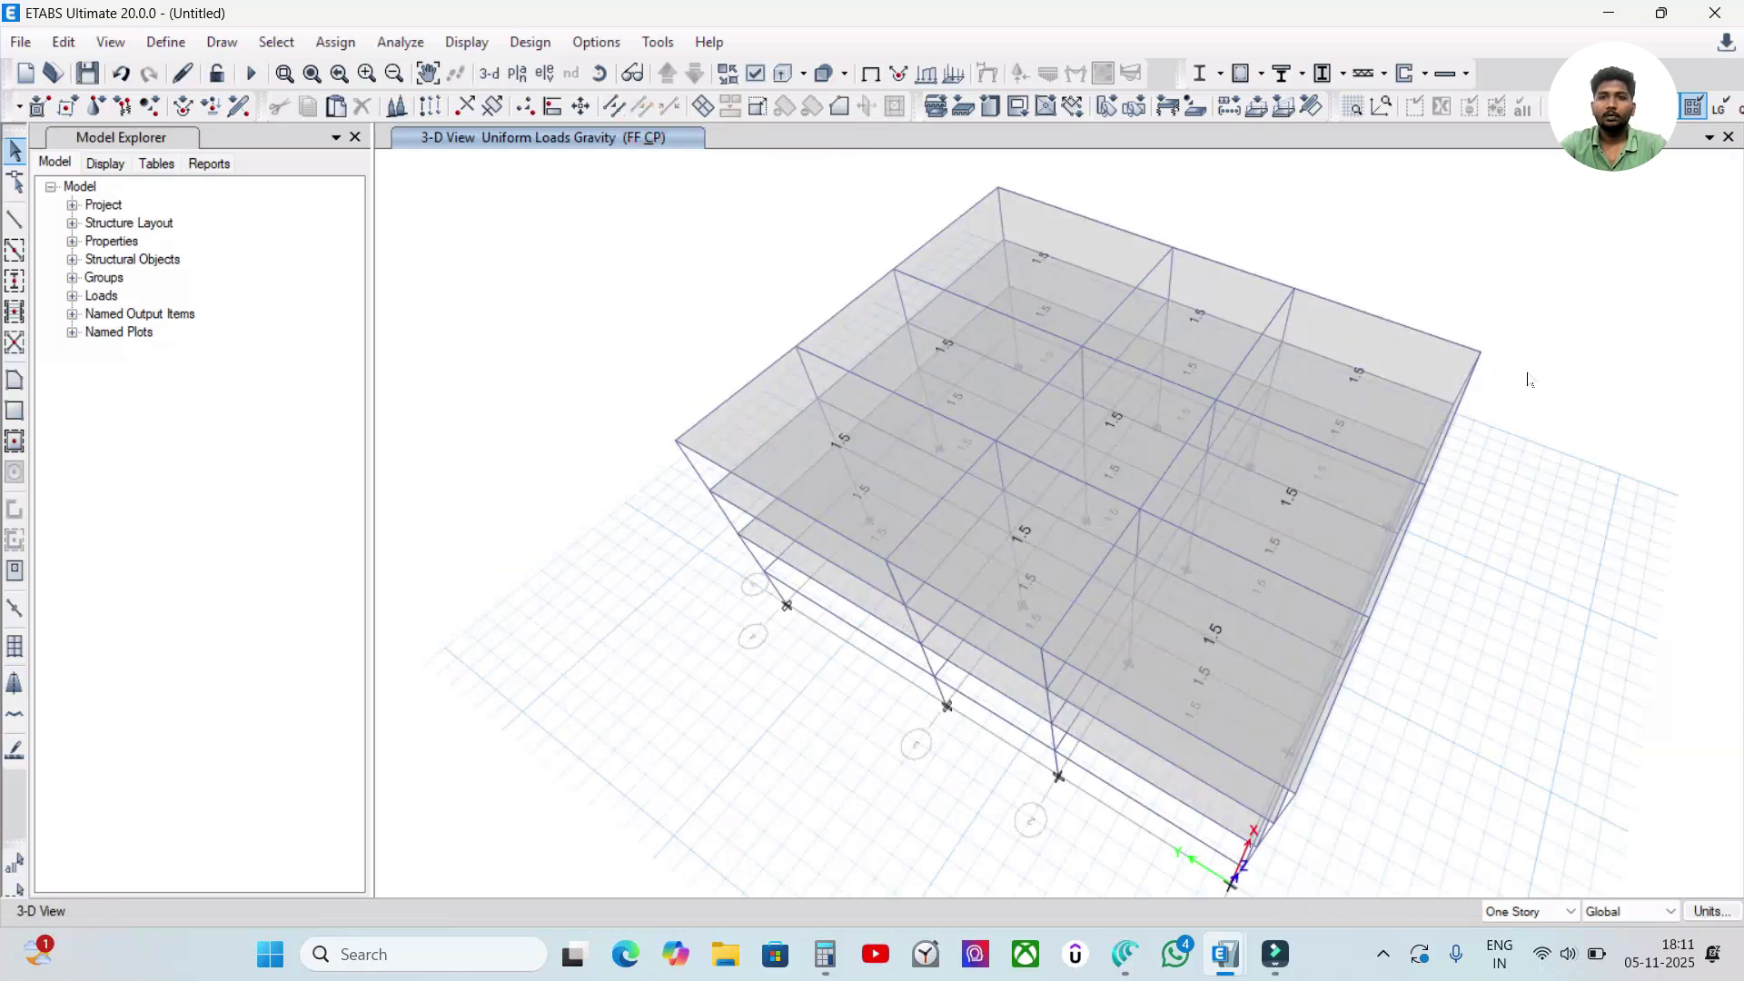
pyautogui.scroll(-4, 1462, 522)
pyautogui.scroll(8, 1471, 543)
pyautogui.scroll(-4, 1416, 551)
pyautogui.keyDown('shift'); pyautogui.moveTo(1294, 508); pyautogui.dragTo(1263, 523, button='middle'); pyautogui.keyUp('shift')
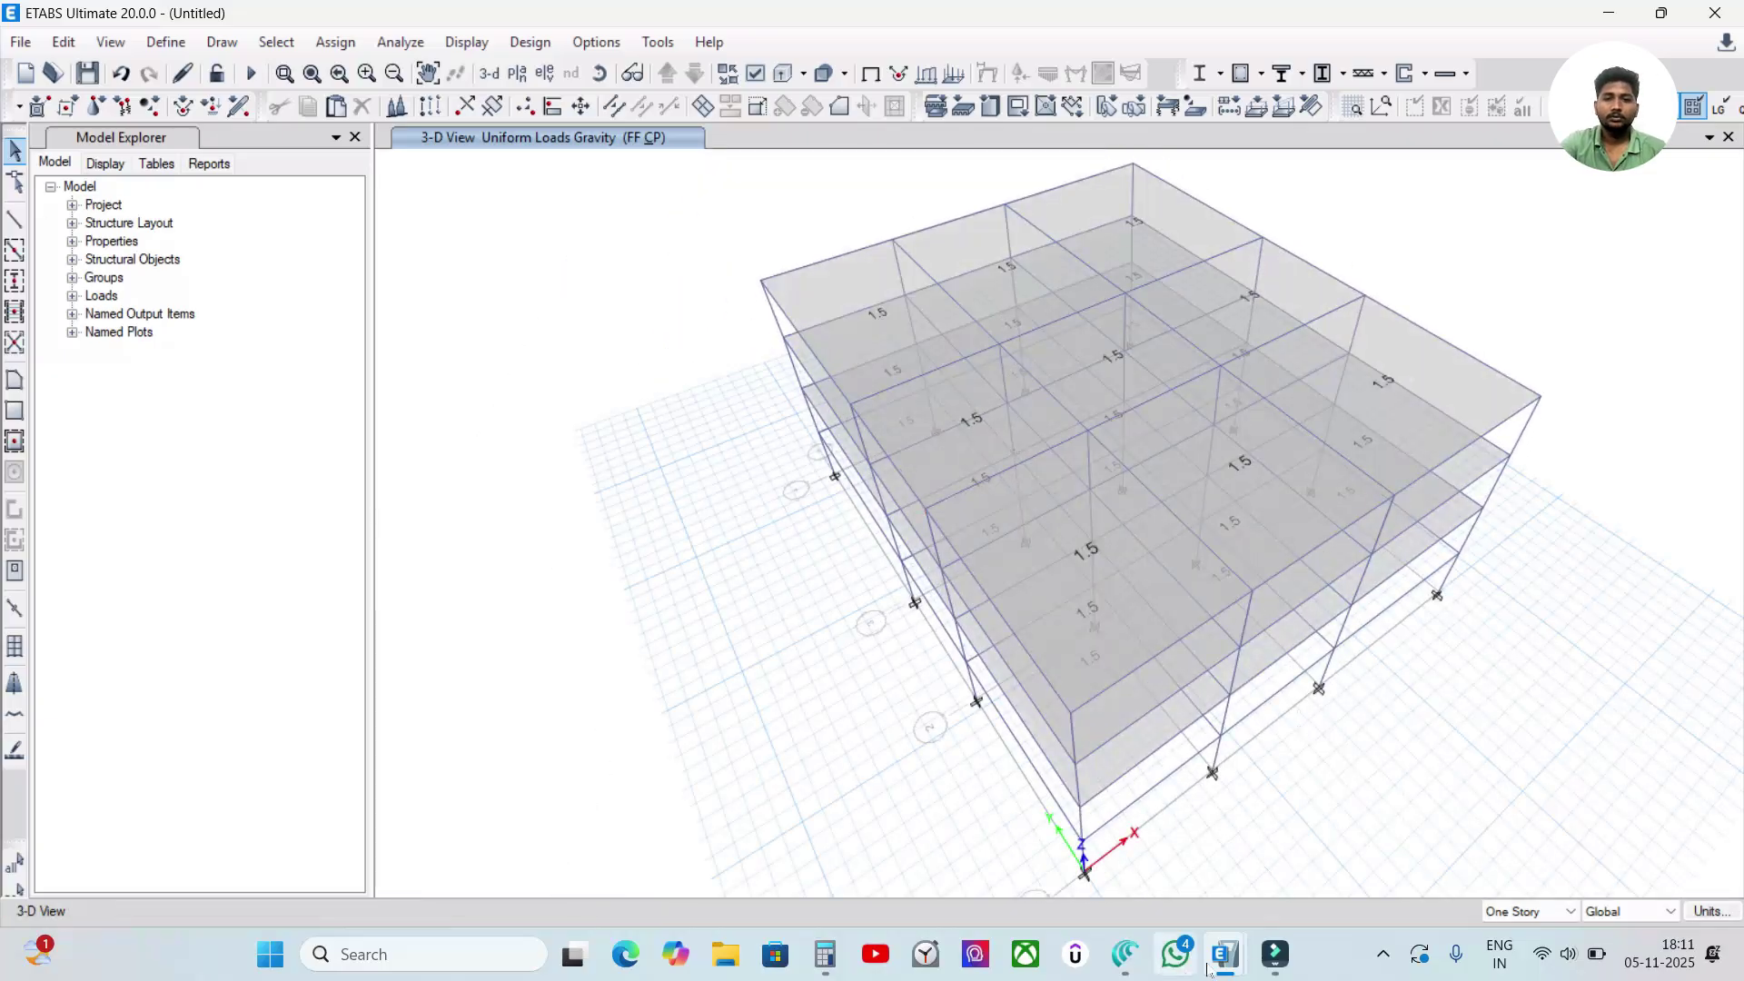
# - Switch to the open 23 STORY IN ETABS 20 model and examine its tower in 3-D from several angles
pyautogui.moveTo(1221, 958)
pyautogui.click(1326, 827)
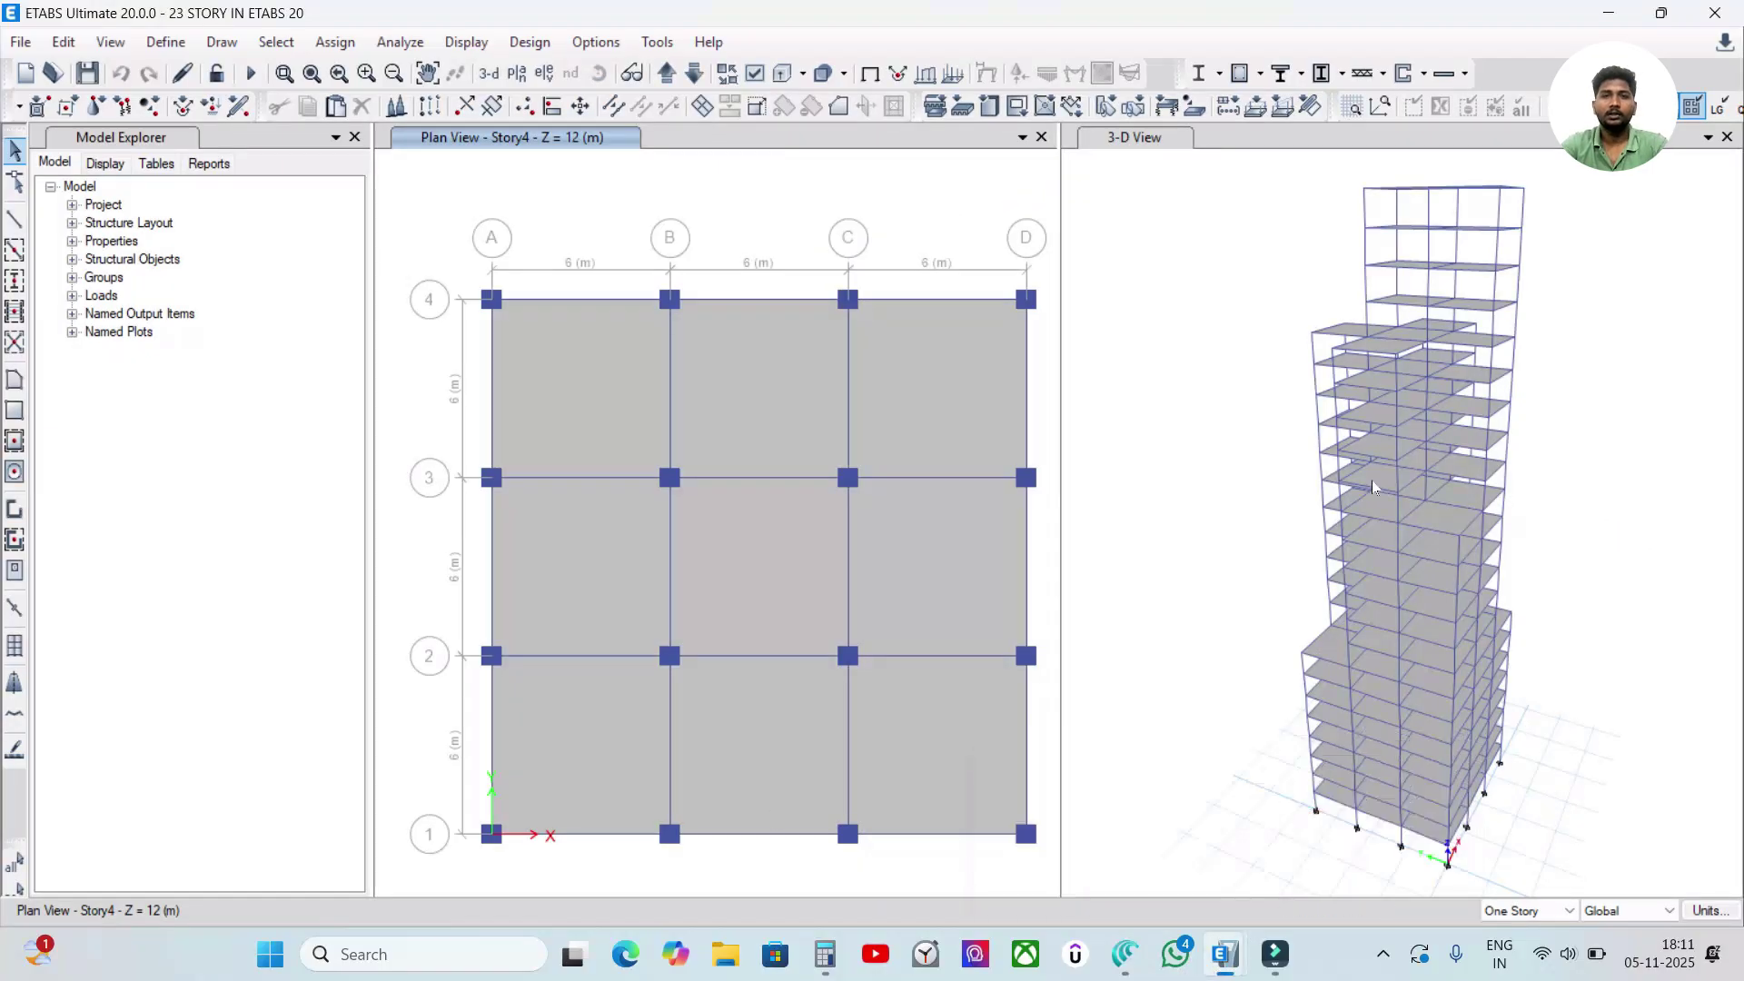
pyautogui.keyDown('shift'); pyautogui.moveTo(1338, 503); pyautogui.dragTo(1502, 543, button='middle'); pyautogui.keyUp('shift')
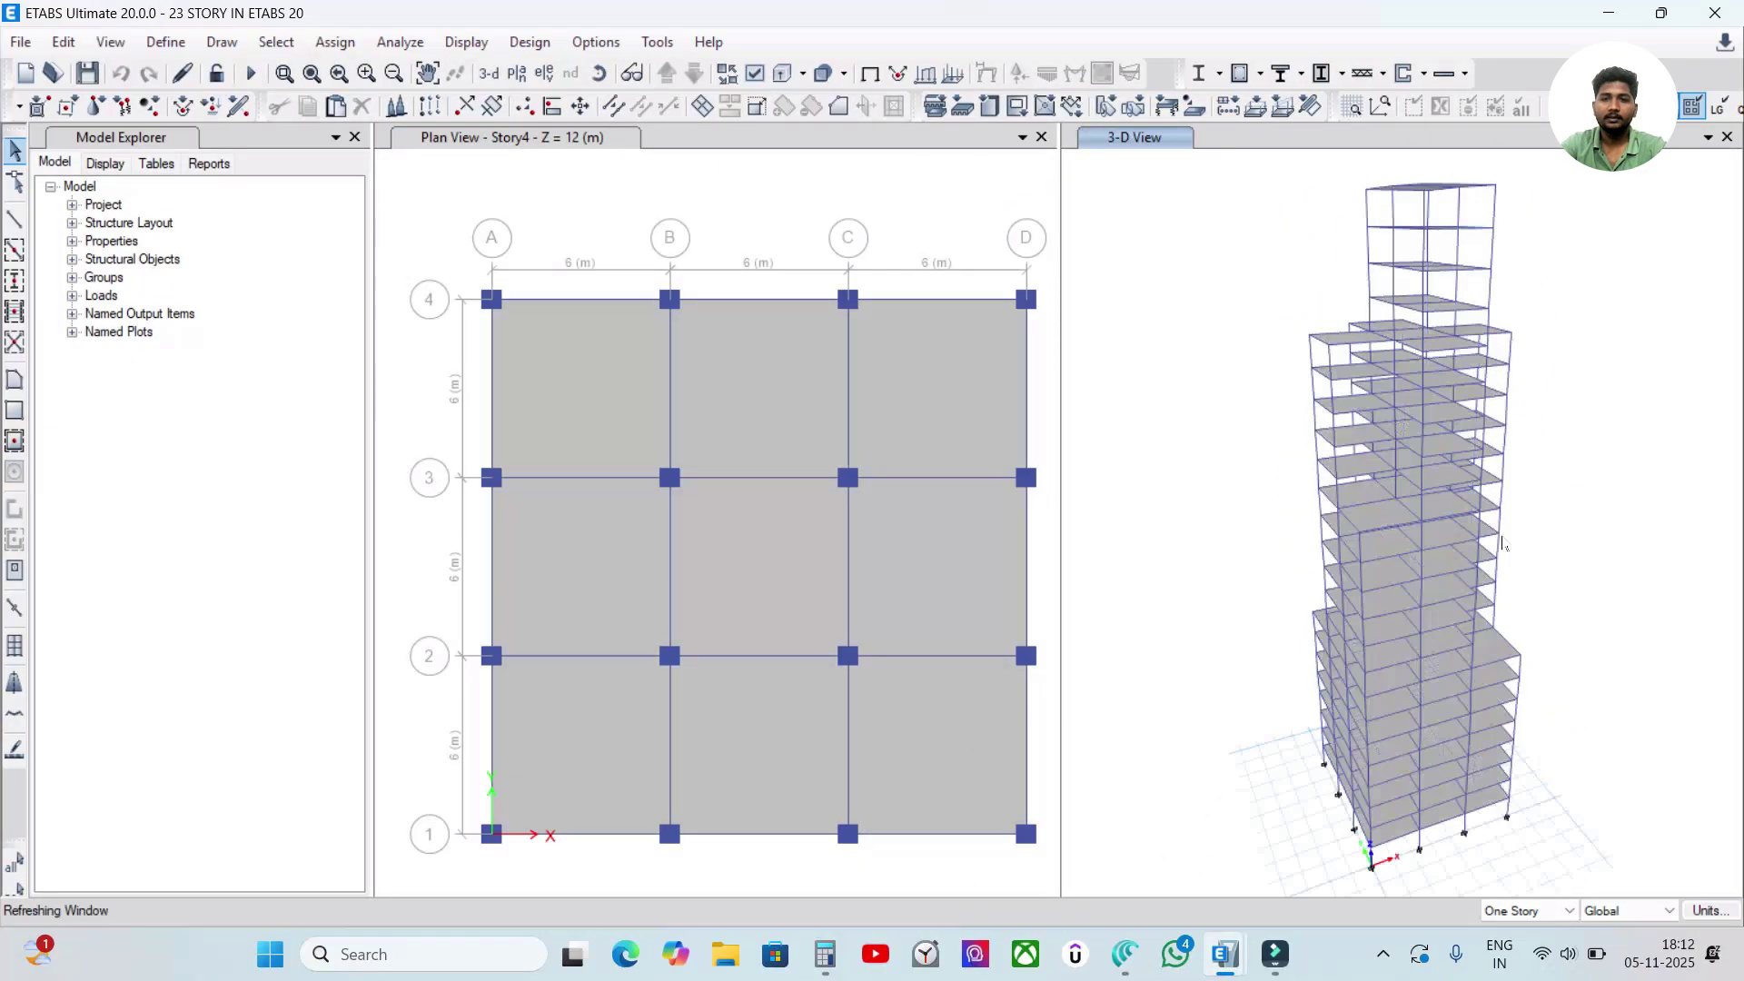
pyautogui.keyDown('shift'); pyautogui.moveTo(1594, 687); pyautogui.dragTo(1394, 790, button='middle'); pyautogui.keyUp('shift')
pyautogui.scroll(5, 1068, 584)
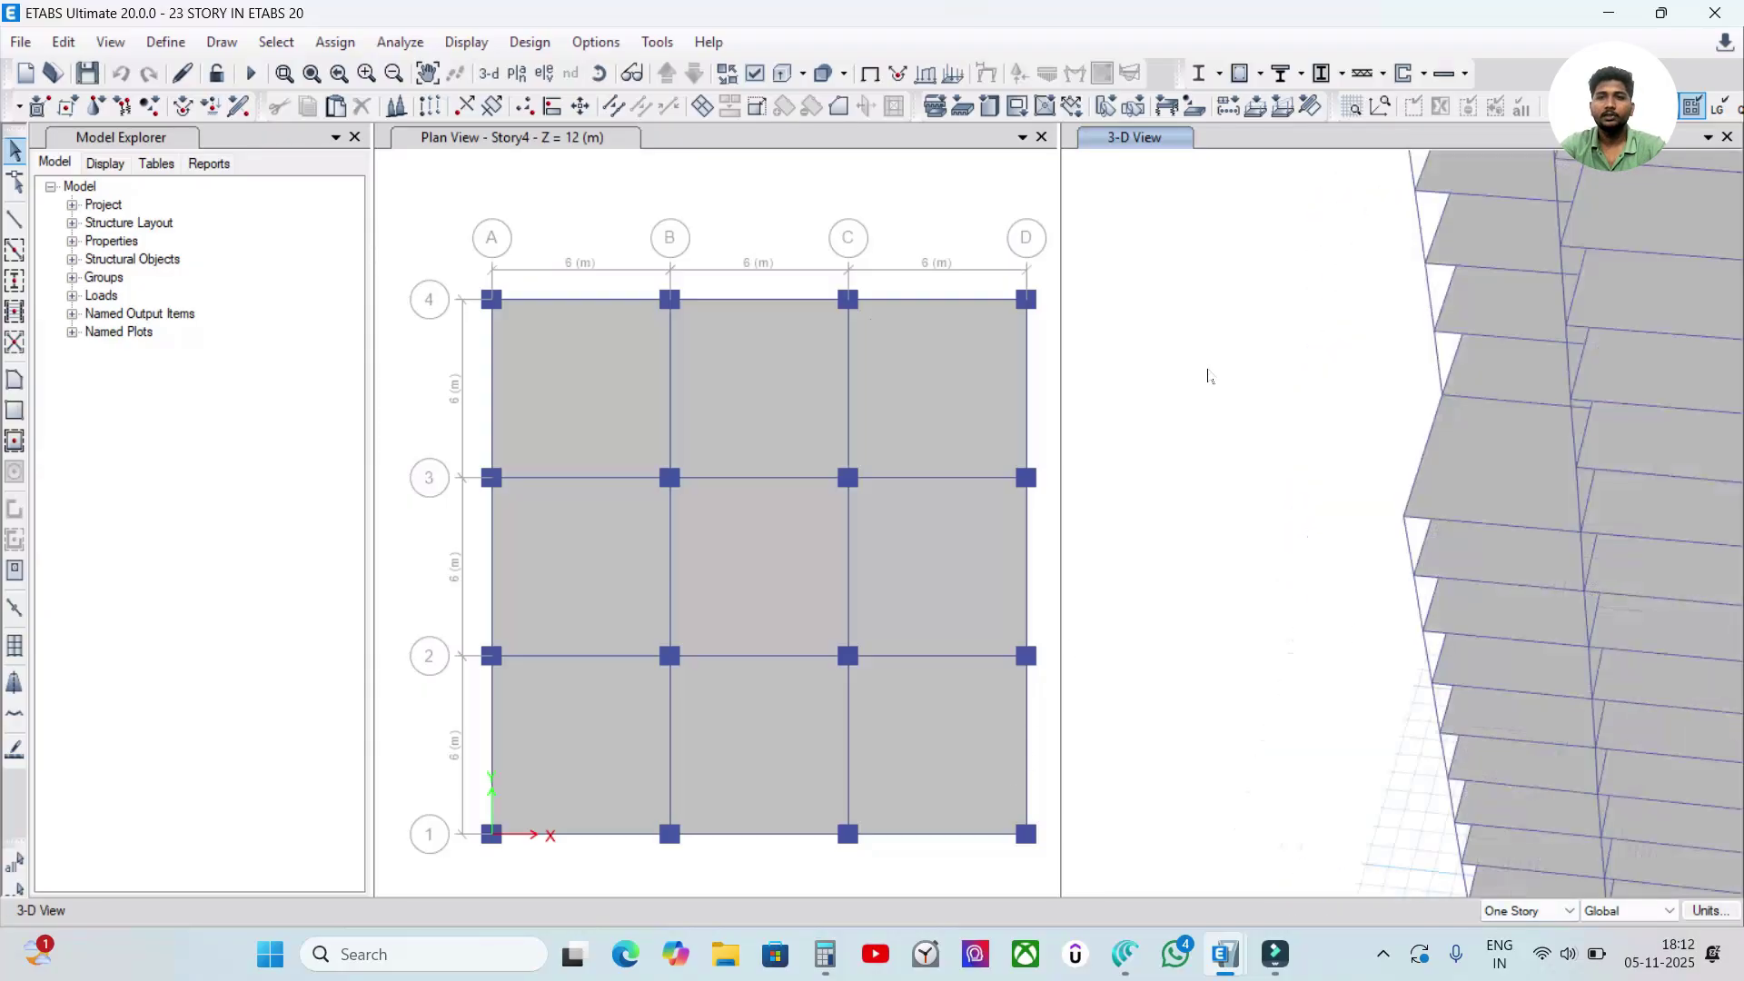
pyautogui.scroll(-5, 1209, 377)
pyautogui.moveTo(1402, 394); pyautogui.dragTo(1380, 651, button='middle')
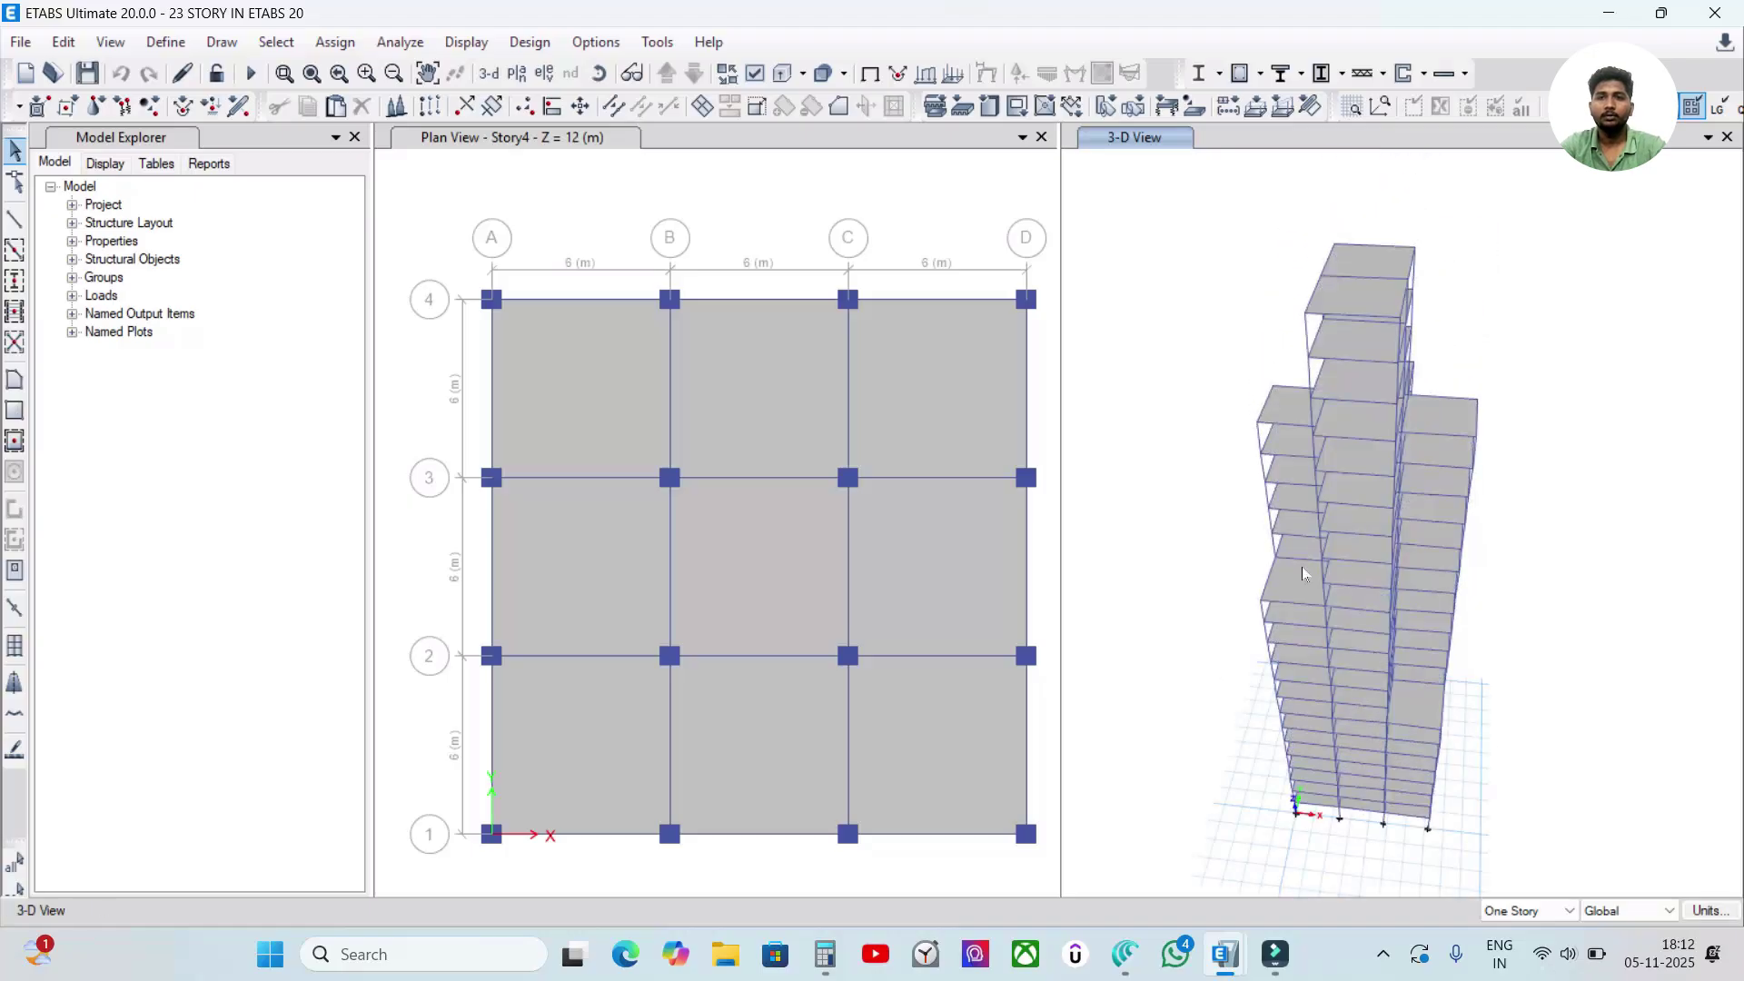